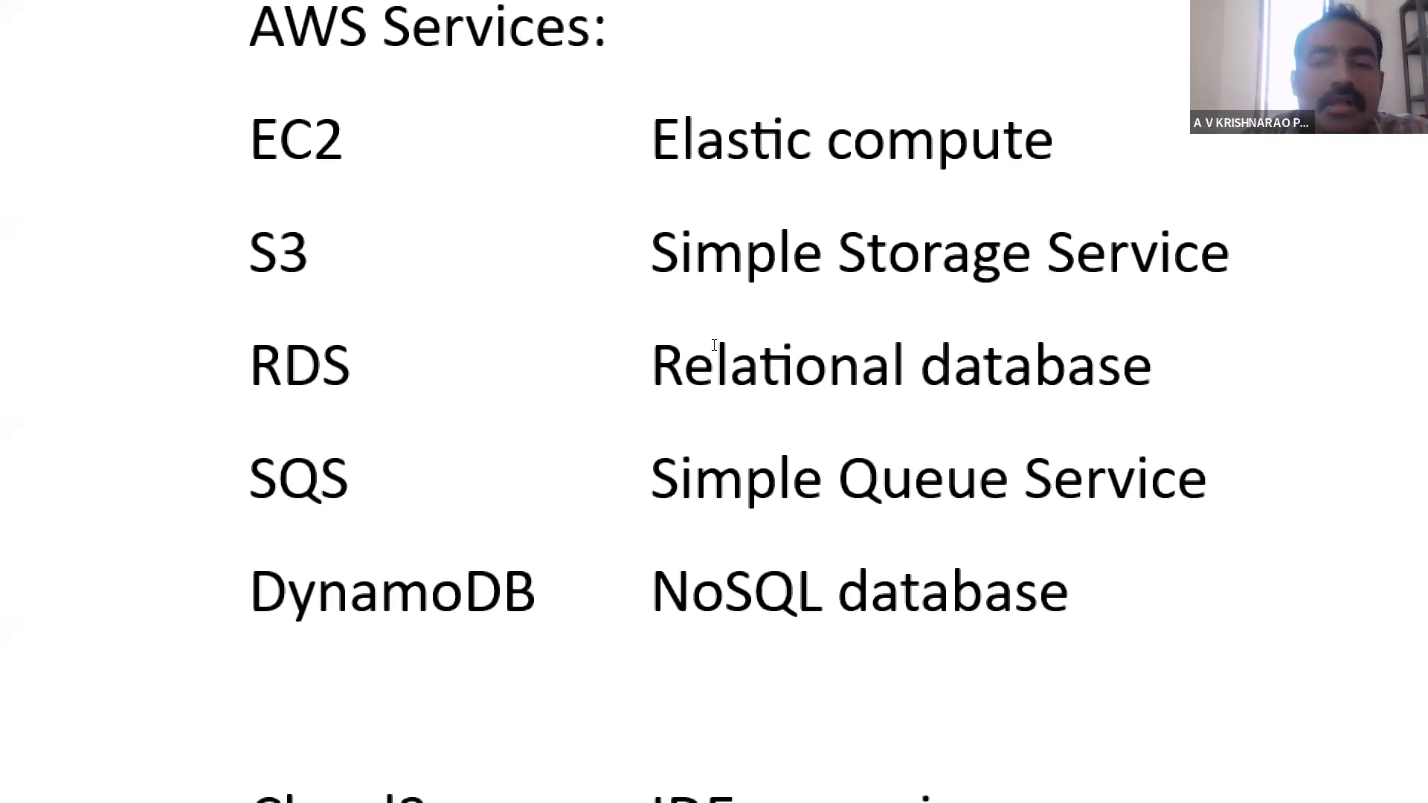
# - Review the notes on the AWS services and on creating an S3 bucket named aws-web1 for a static website
pyautogui.press('Down')
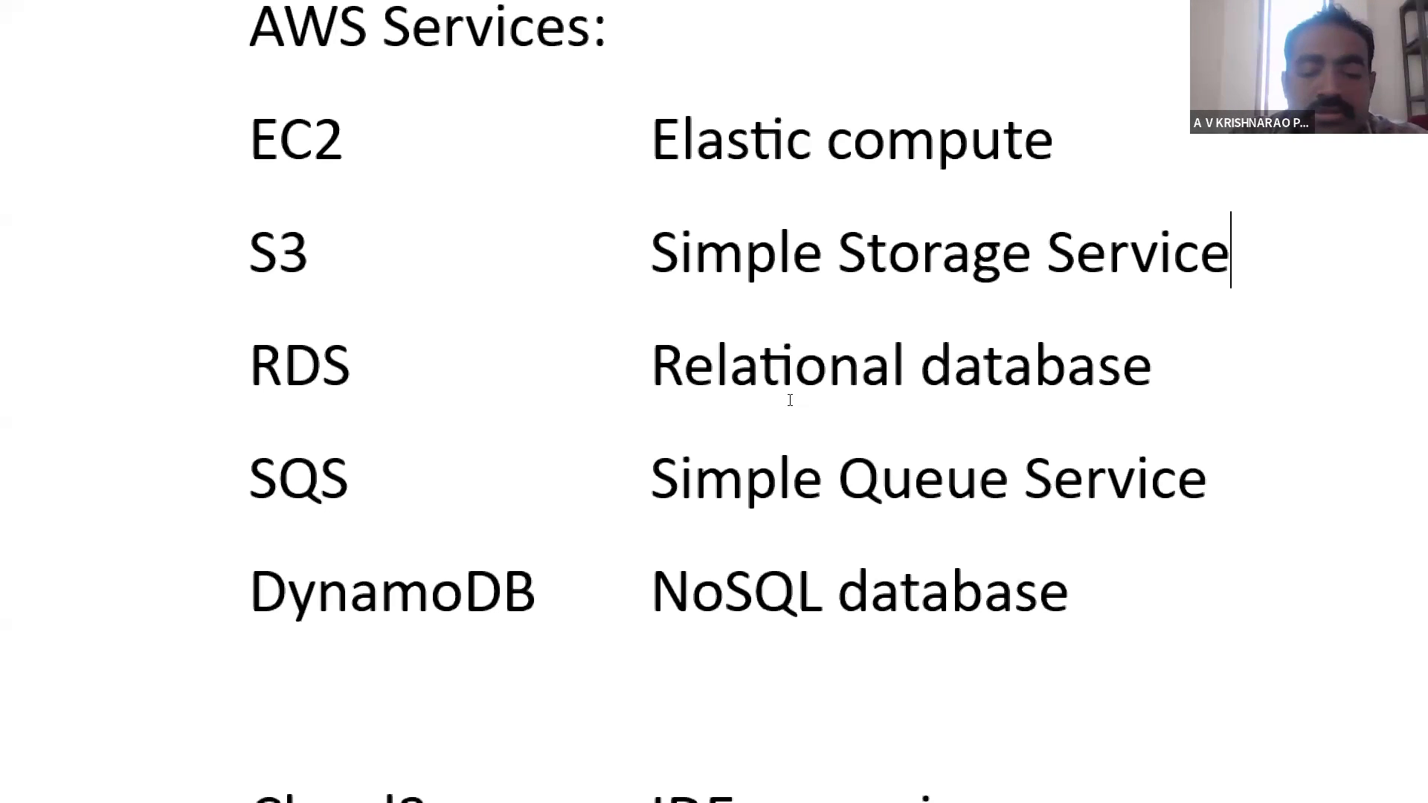
pyautogui.scroll(10, 790, 400)
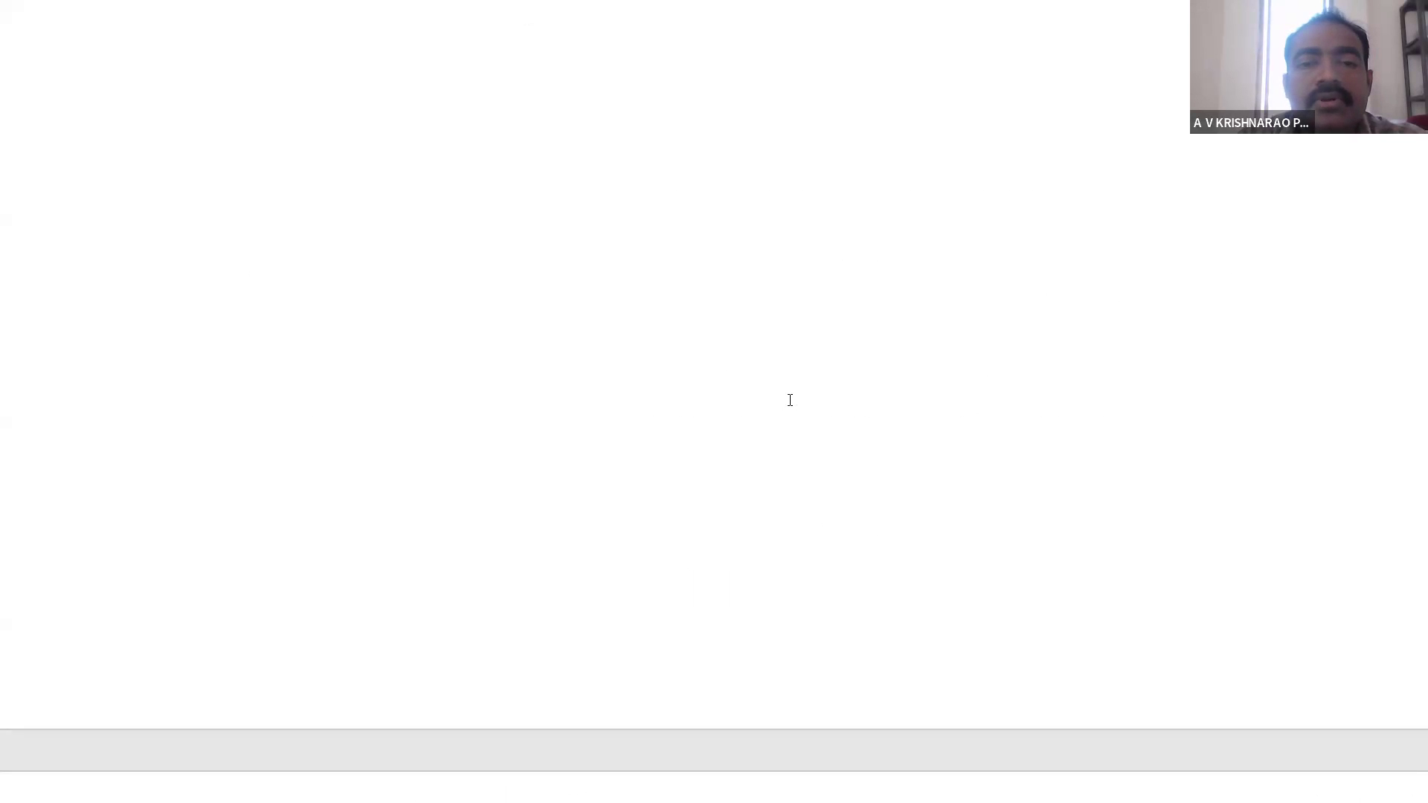
pyautogui.scroll(10, 790, 401)
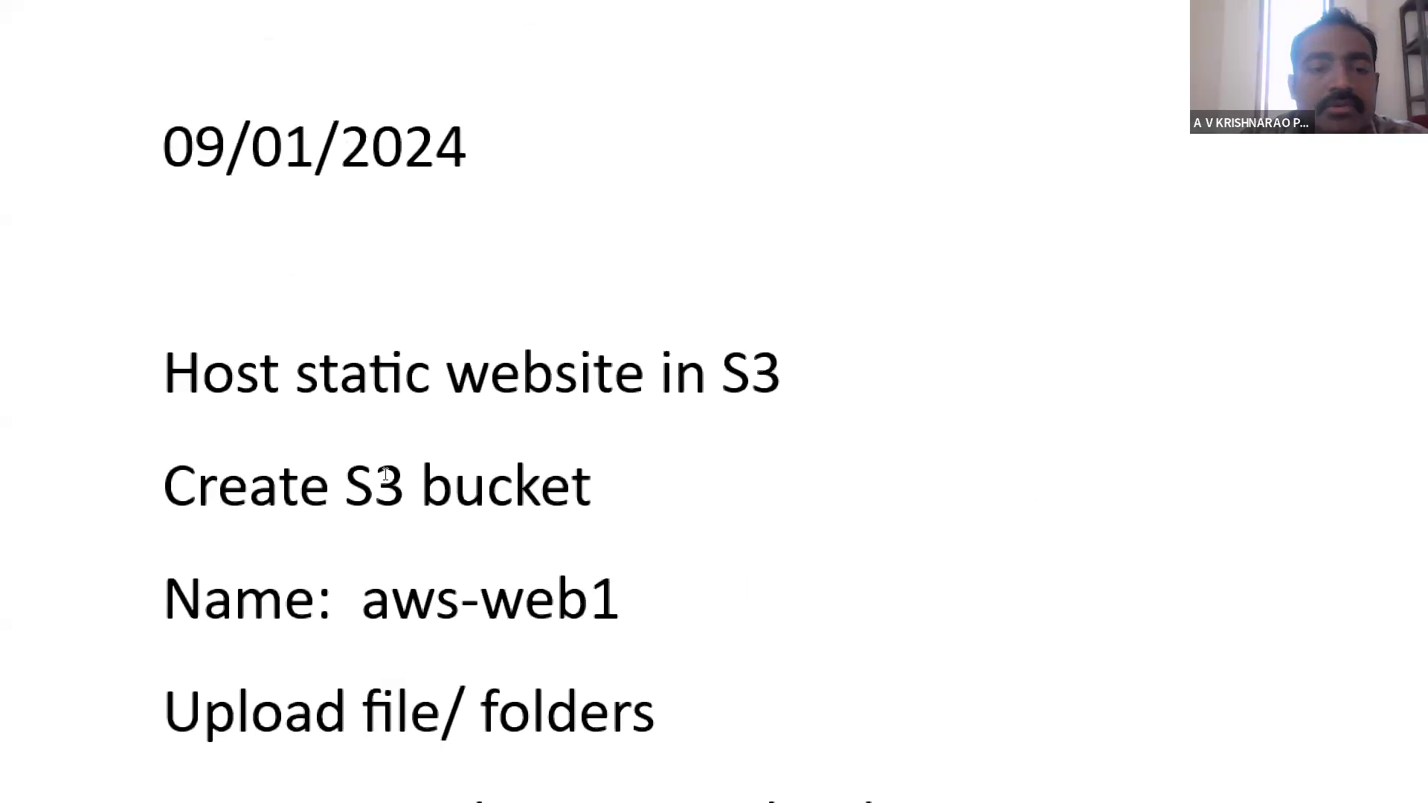
pyautogui.scroll(-4, 385, 475)
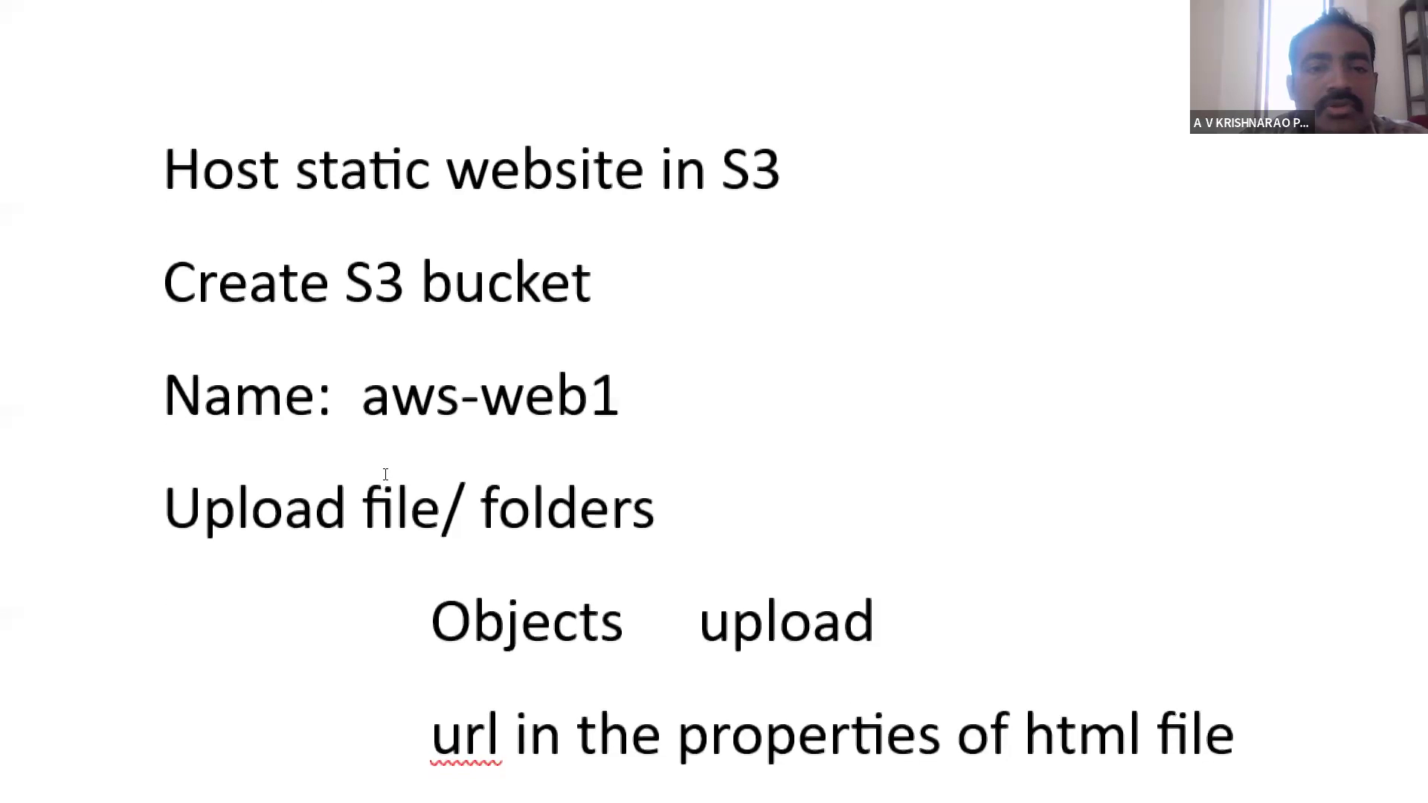
pyautogui.scroll(-1, 385, 474)
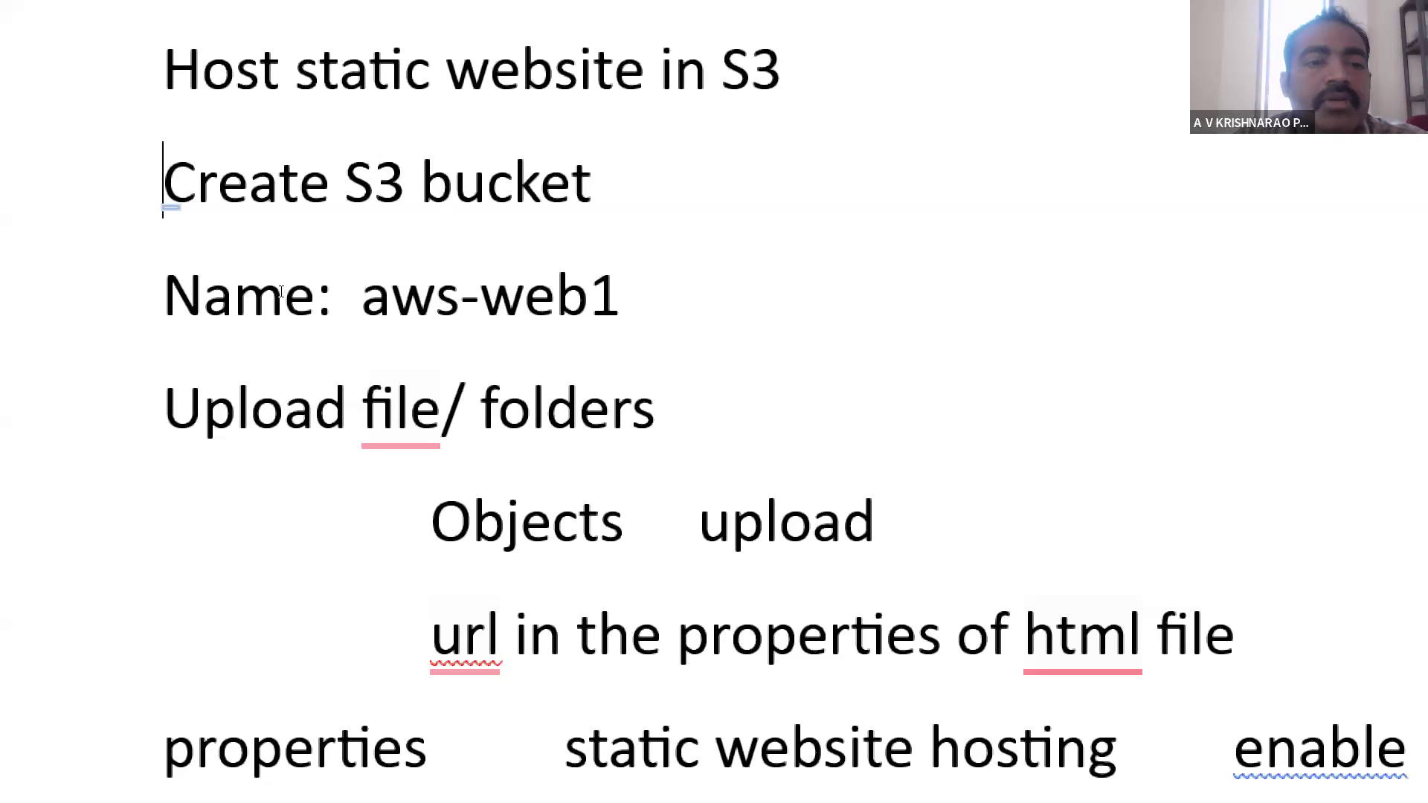
pyautogui.hotkey('ctrl', 'shift', 'Right')
pyautogui.hotkey('ctrl', 'shift', 'Right')
pyautogui.hotkey('ctrl', 'shift', 'Right')
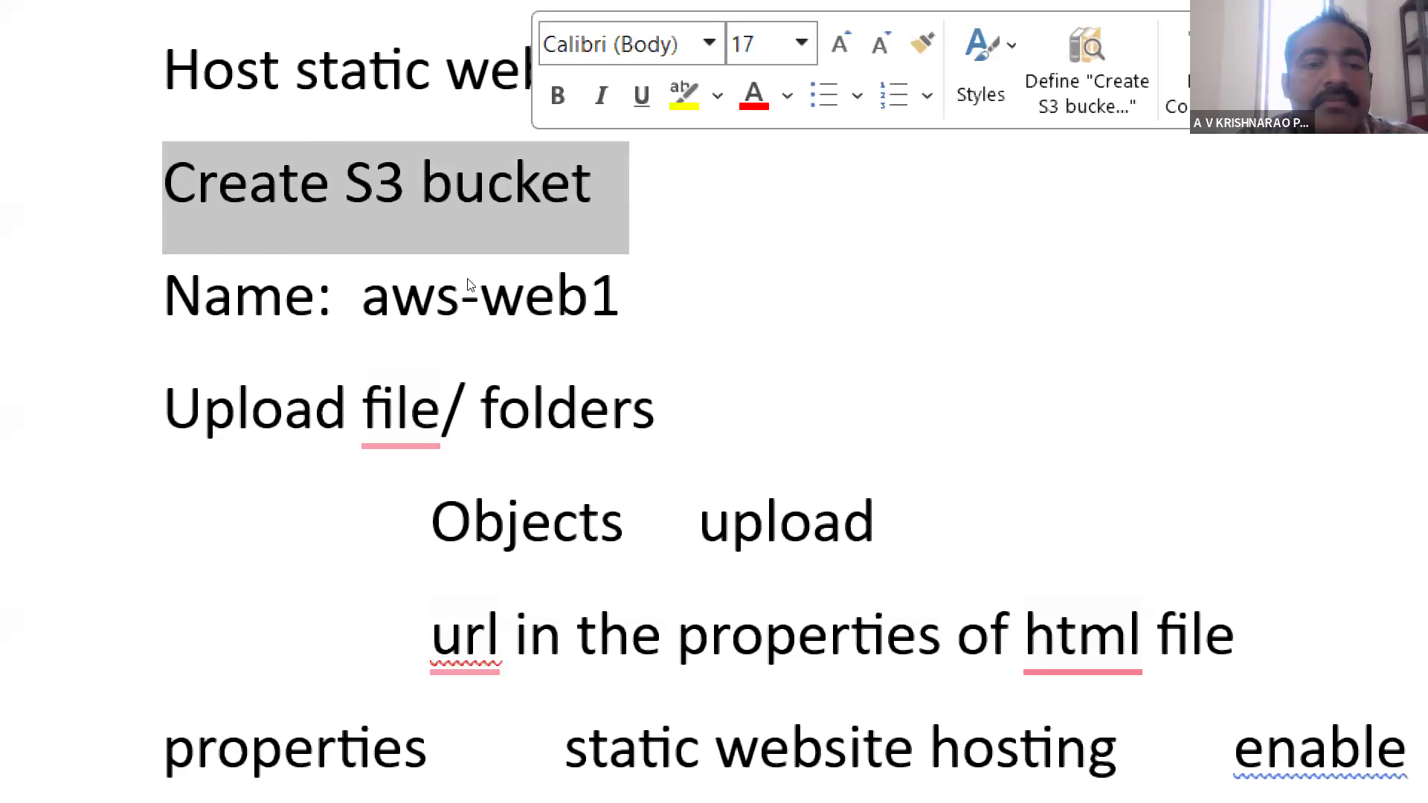
pyautogui.click(552, 344)
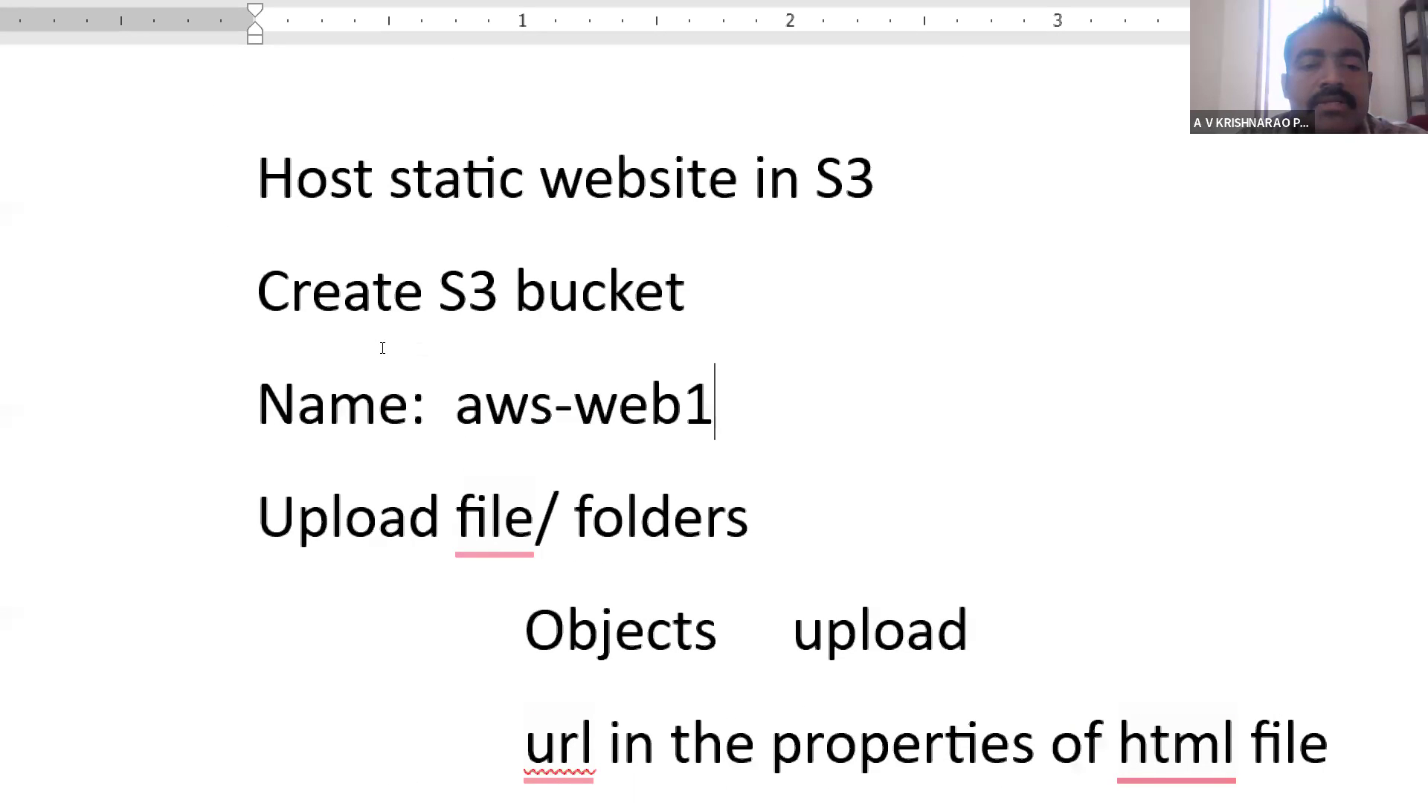
pyautogui.moveTo(382, 348); pyautogui.dragTo(482, 344)
pyautogui.press('Right')
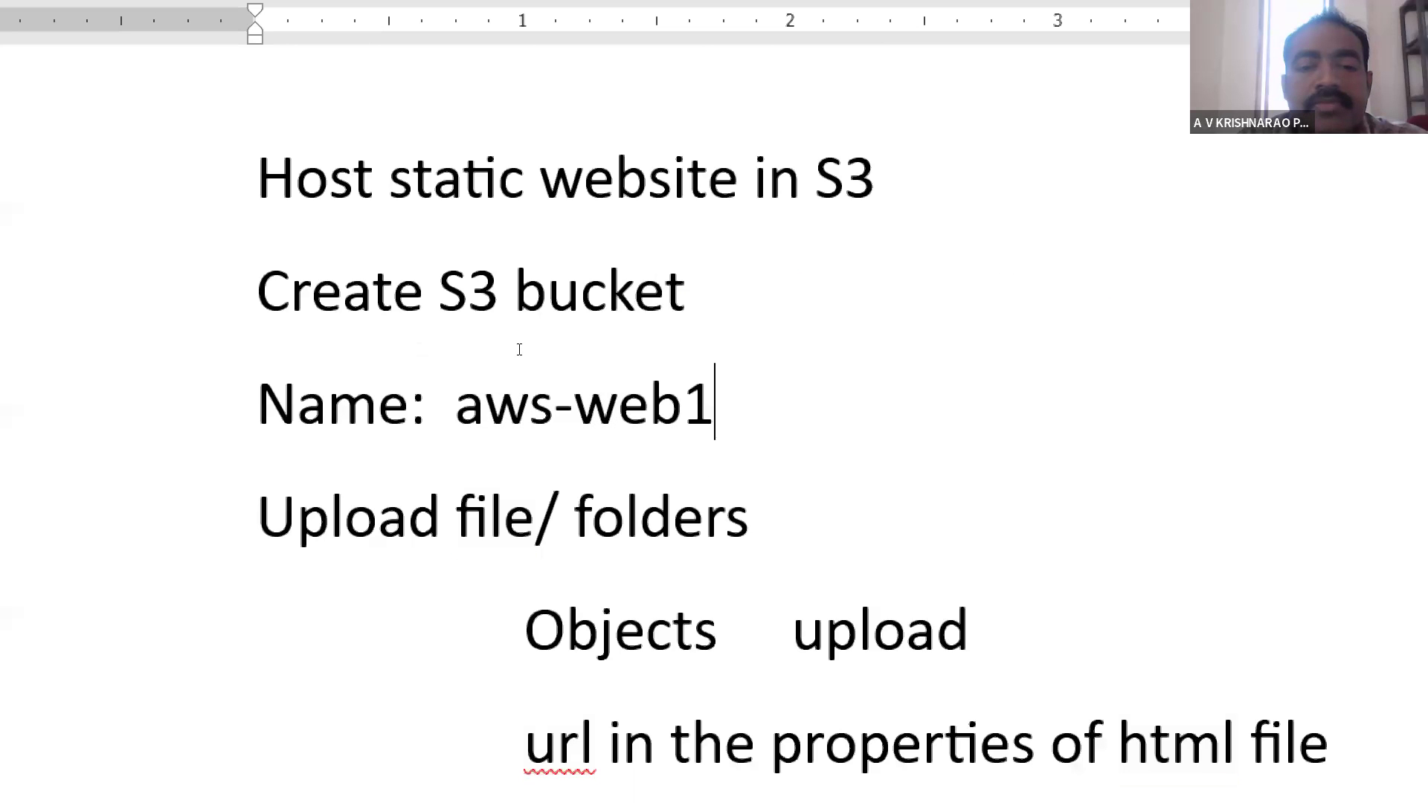
# - Read the notes on uploading files, enabling static website hosting, and setting the public access and object ownership permissions
pyautogui.scroll(-2, 519, 349)
pyautogui.scroll(-2, 519, 350)
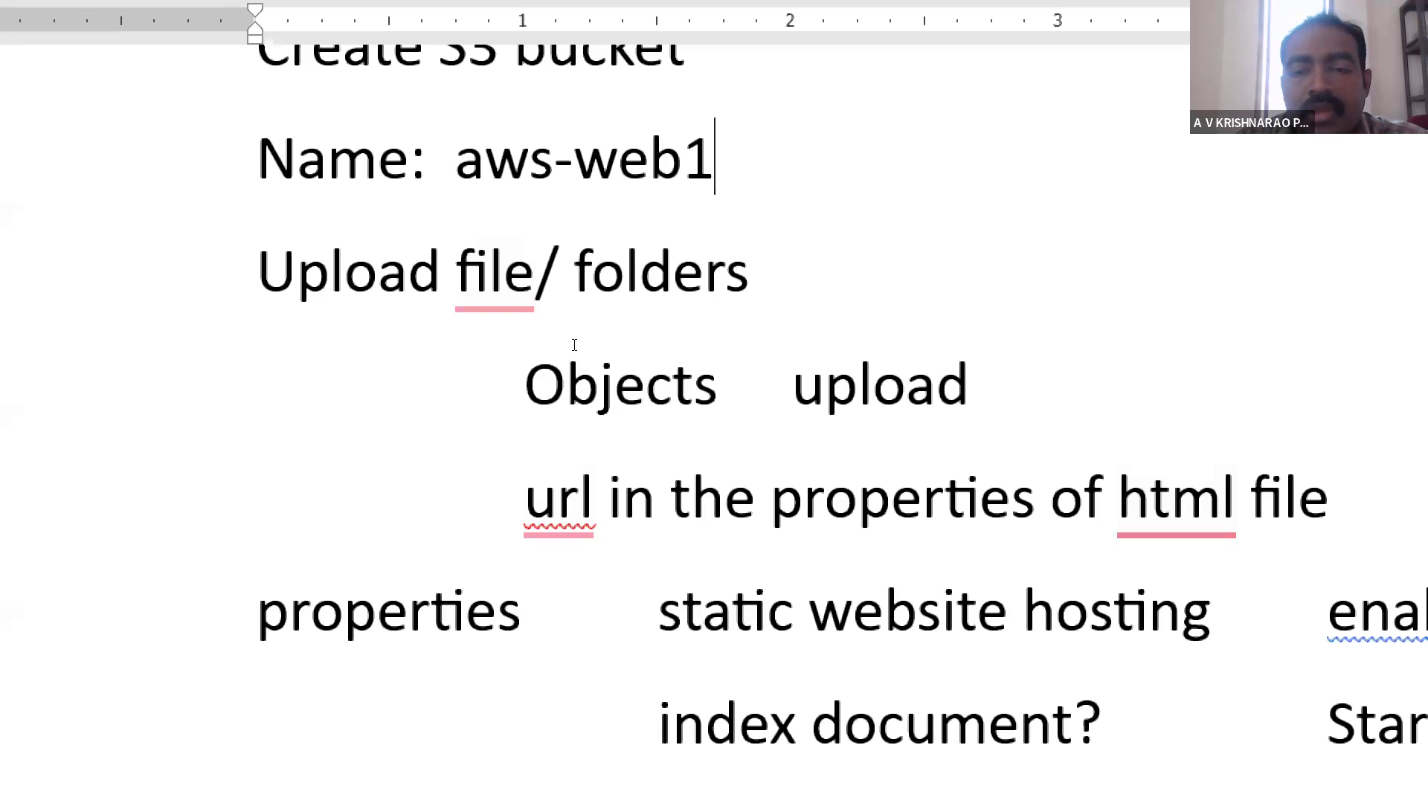
pyautogui.scroll(-3, 574, 344)
pyautogui.scroll(2, 574, 344)
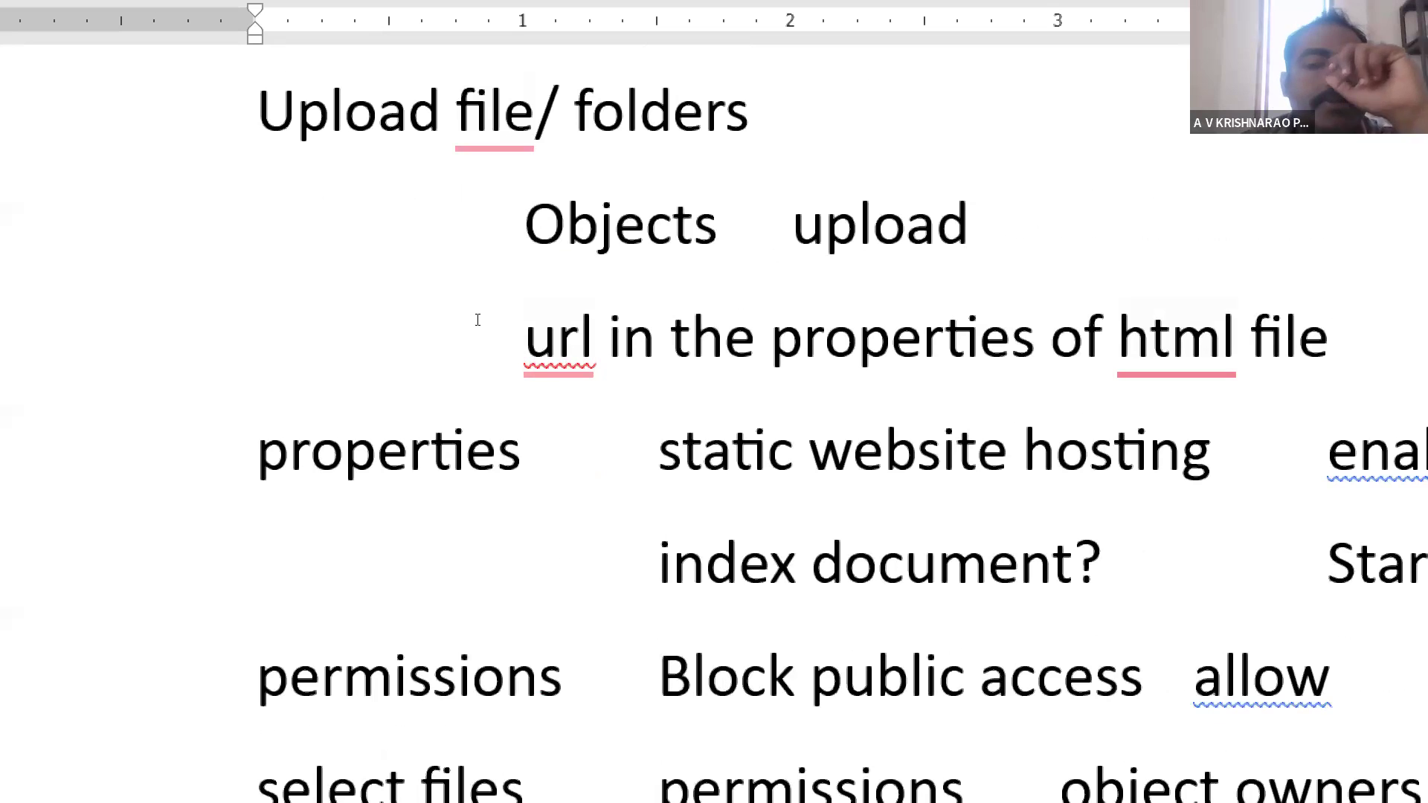
pyautogui.scroll(-3, 478, 320)
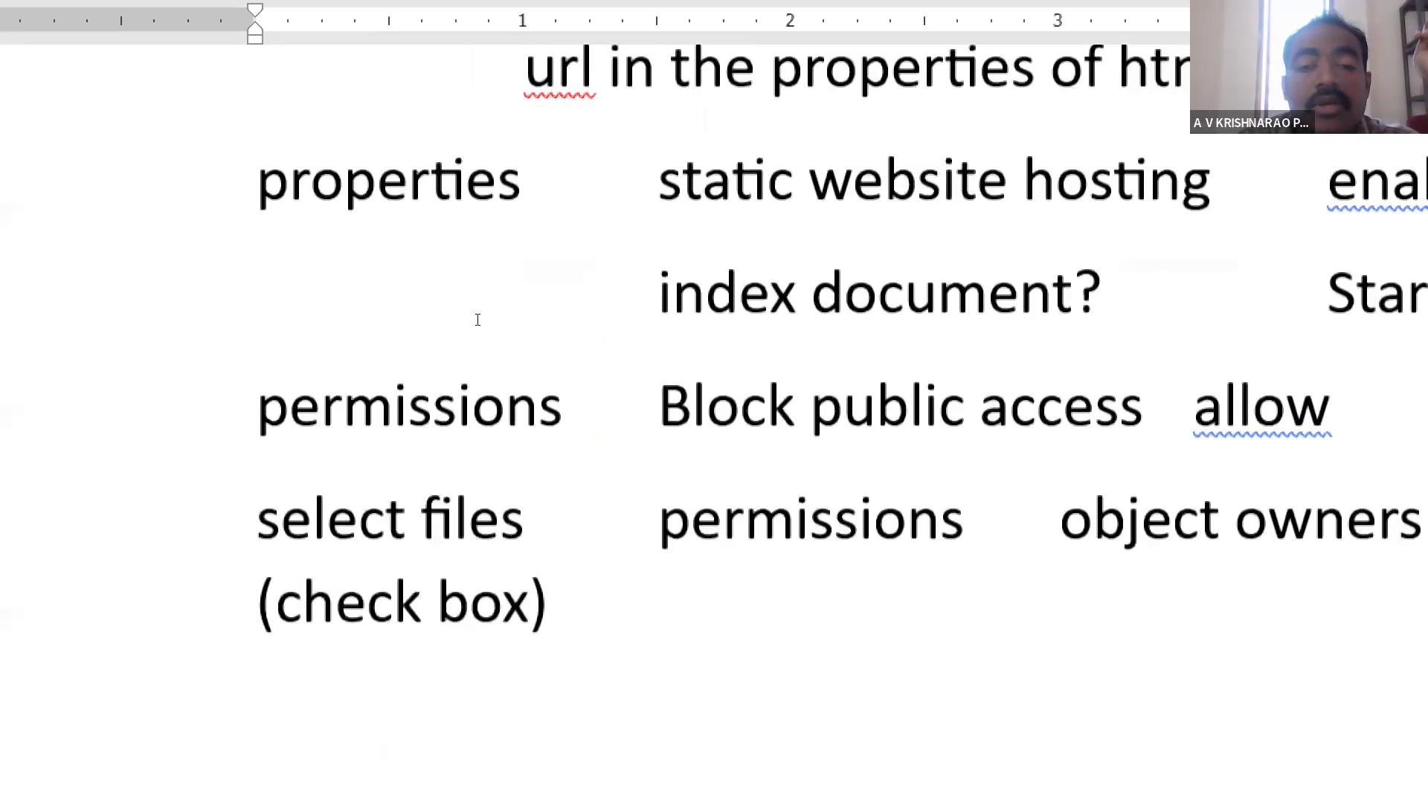
pyautogui.scroll(4, 478, 320)
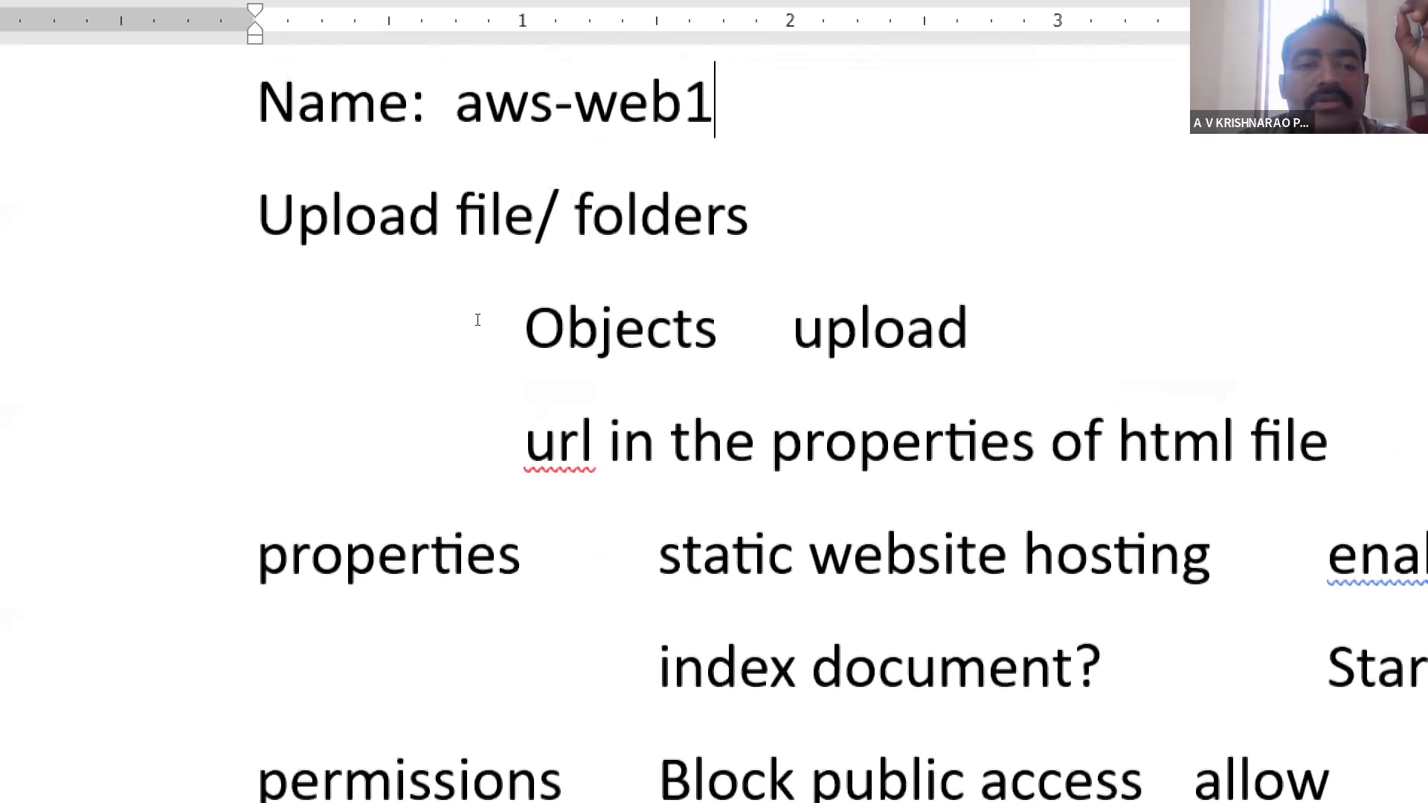
pyautogui.scroll(3, 278, 239)
pyautogui.click(278, 240)
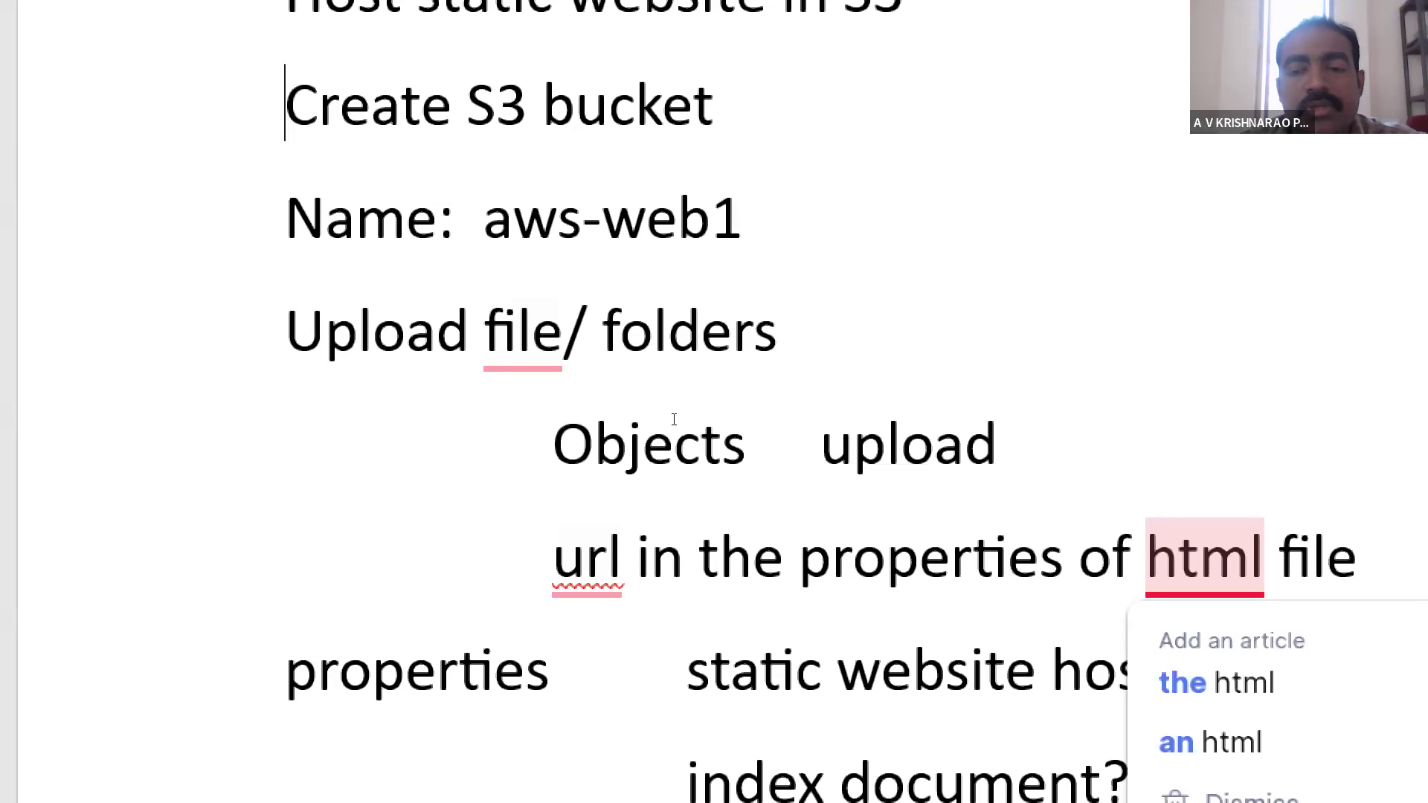
pyautogui.click(1030, 442)
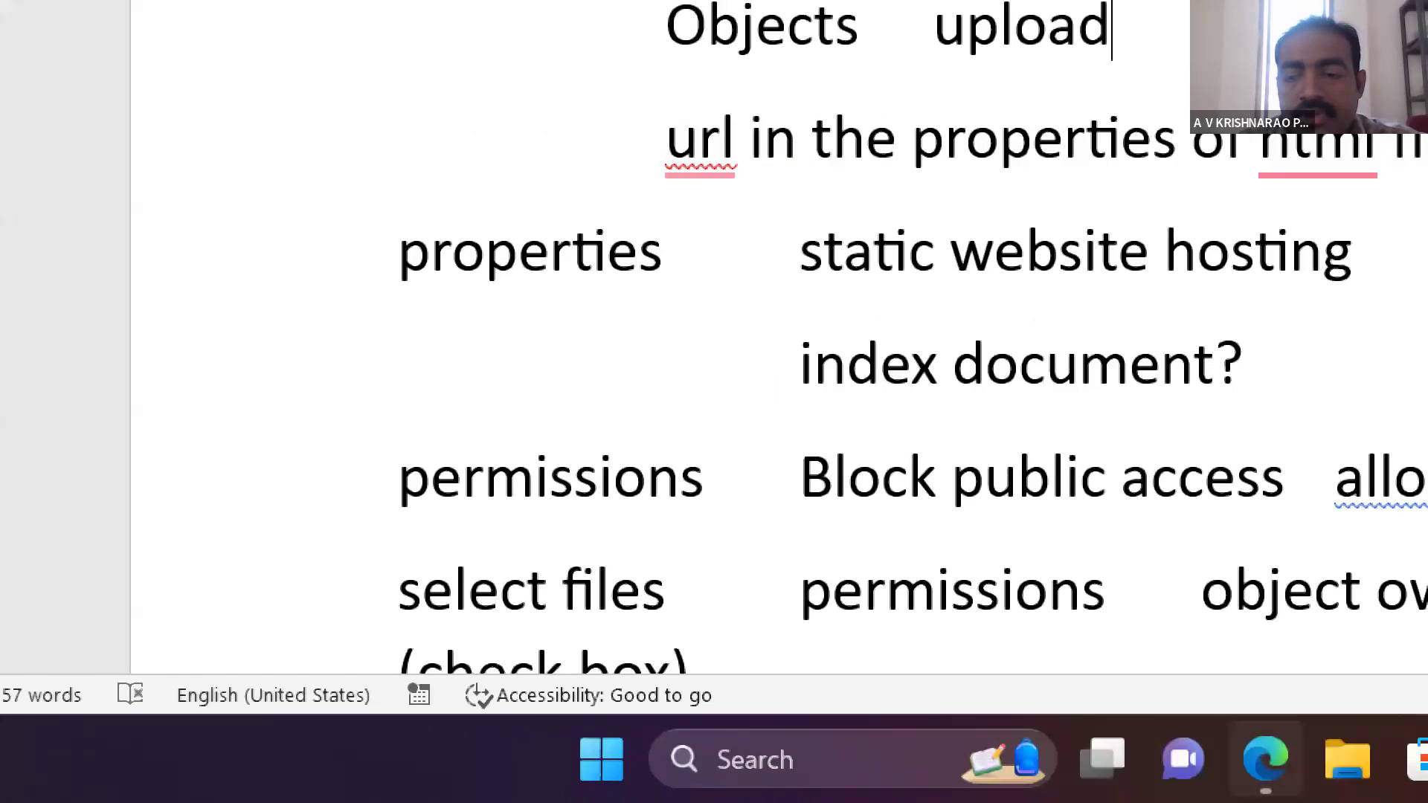
# - In File Explorer, preview the index page from the OneDrive_1_1-9-2024 folder under CP, workshop, and return to the folder
pyautogui.moveTo(1265, 759)
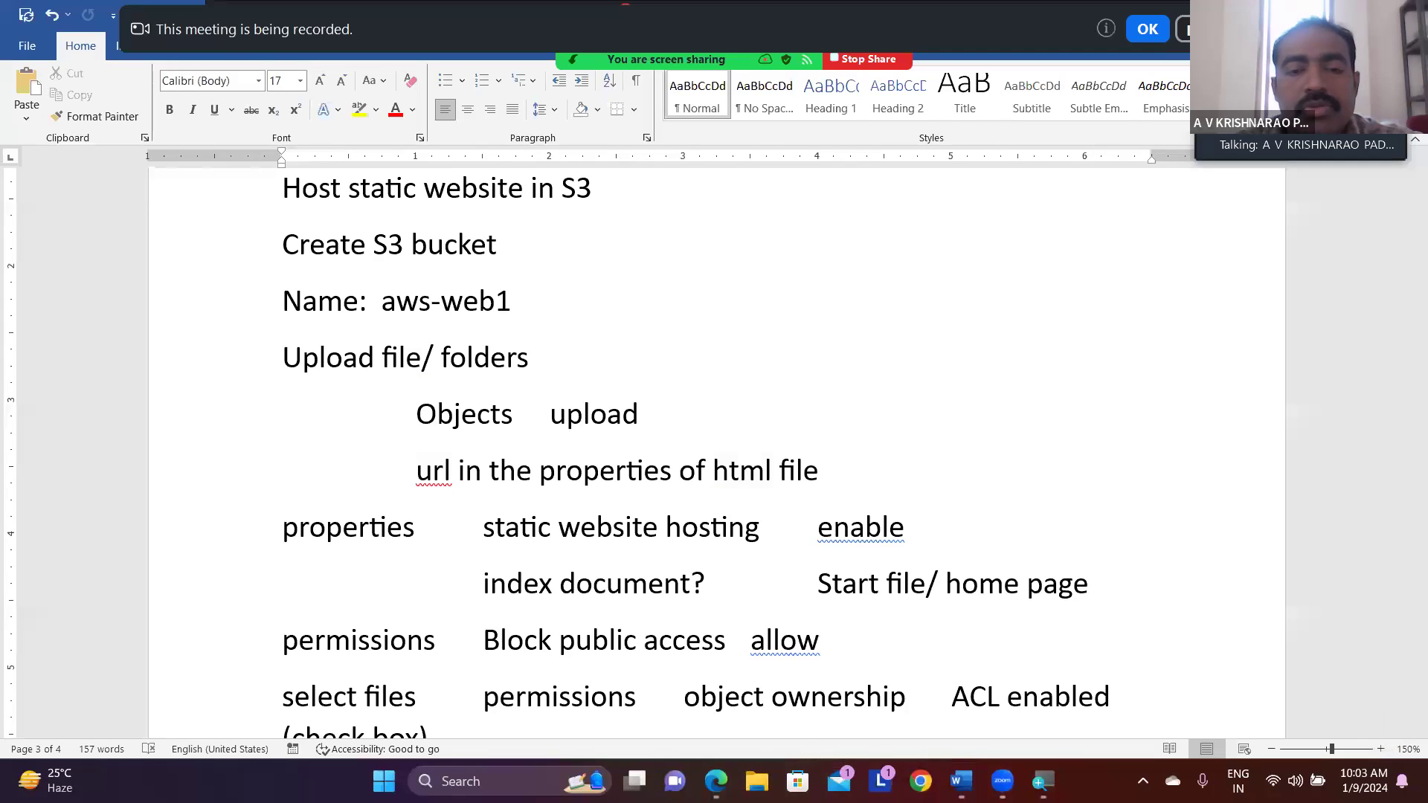
pyautogui.click(757, 781)
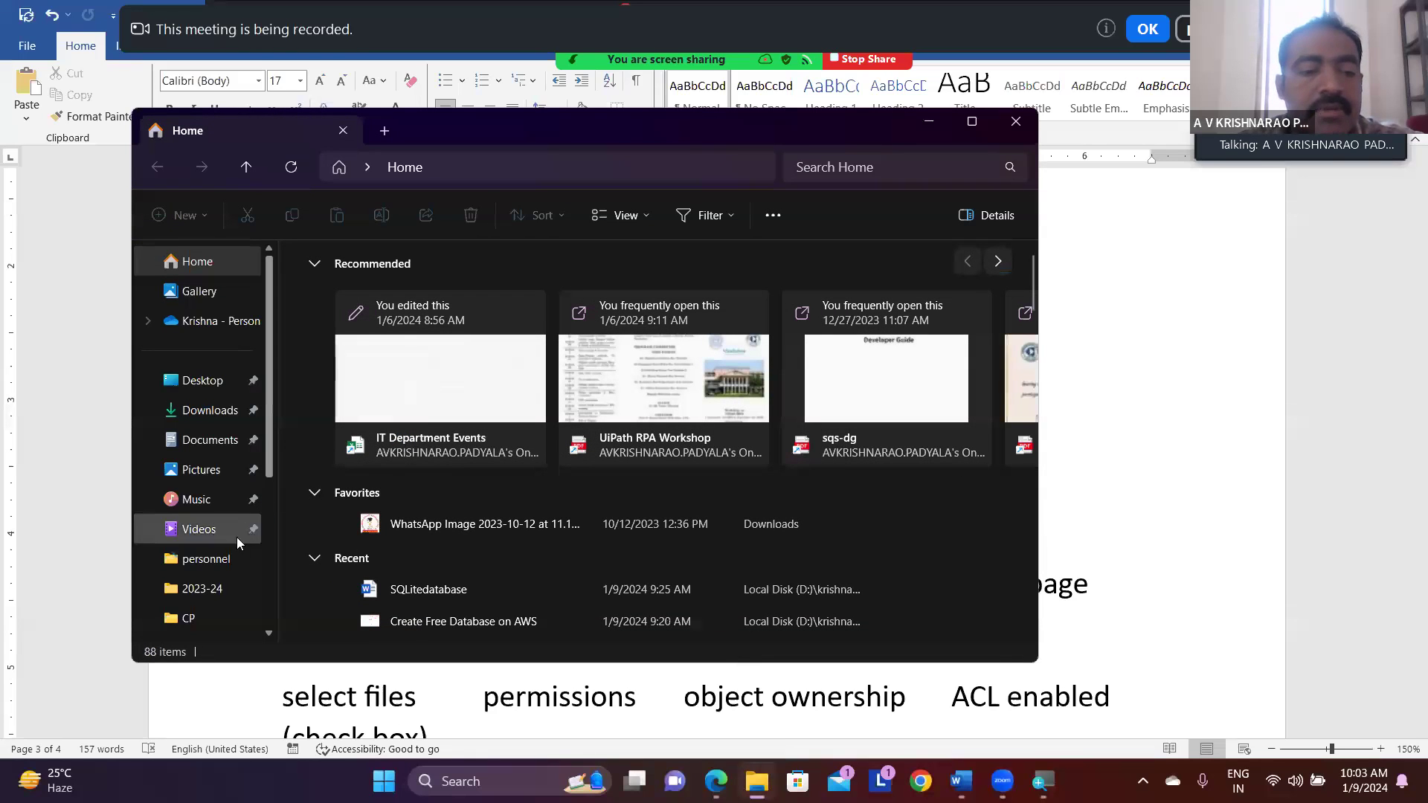
pyautogui.click(195, 618)
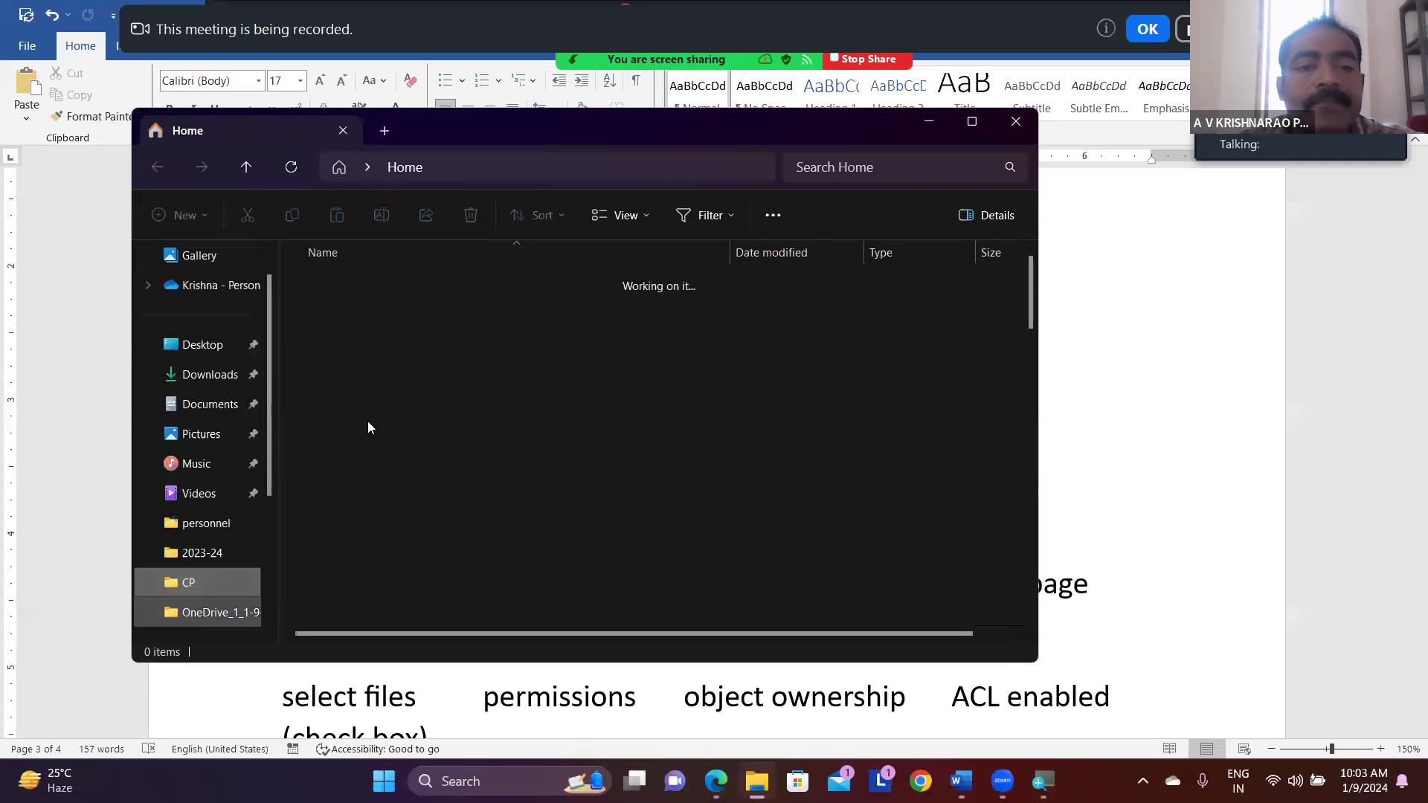
pyautogui.doubleClick(336, 406)
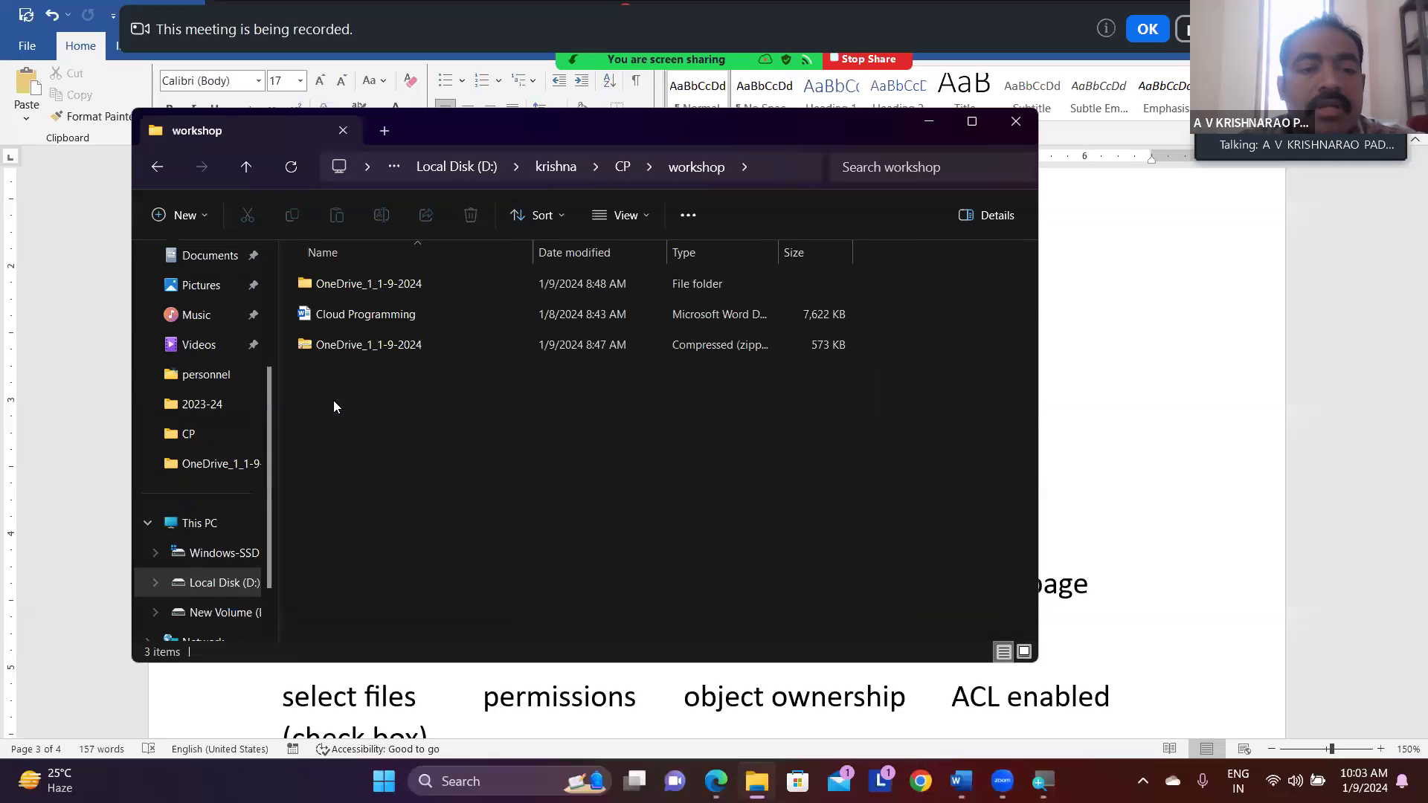
pyautogui.doubleClick(336, 282)
pyautogui.click(331, 316)
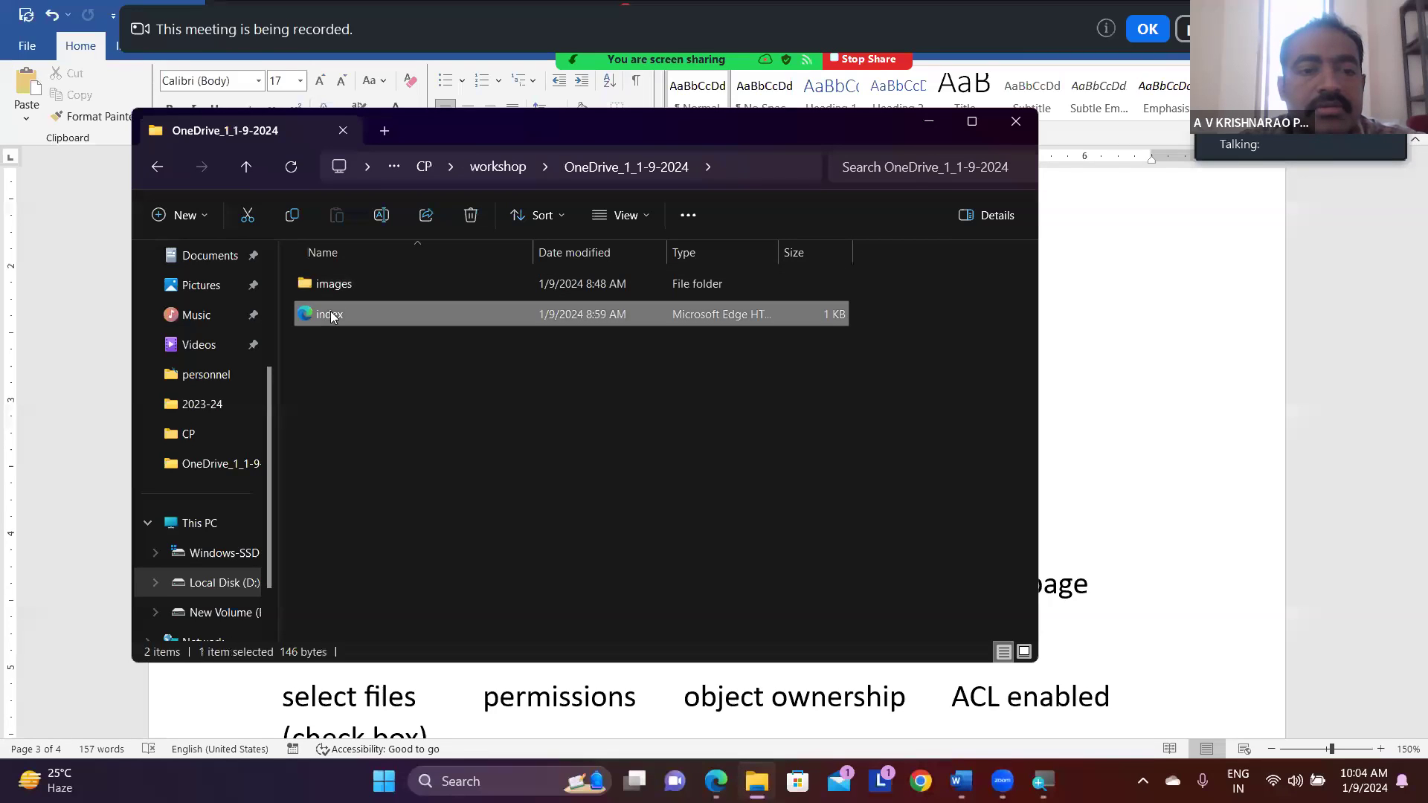
pyautogui.doubleClick(332, 316)
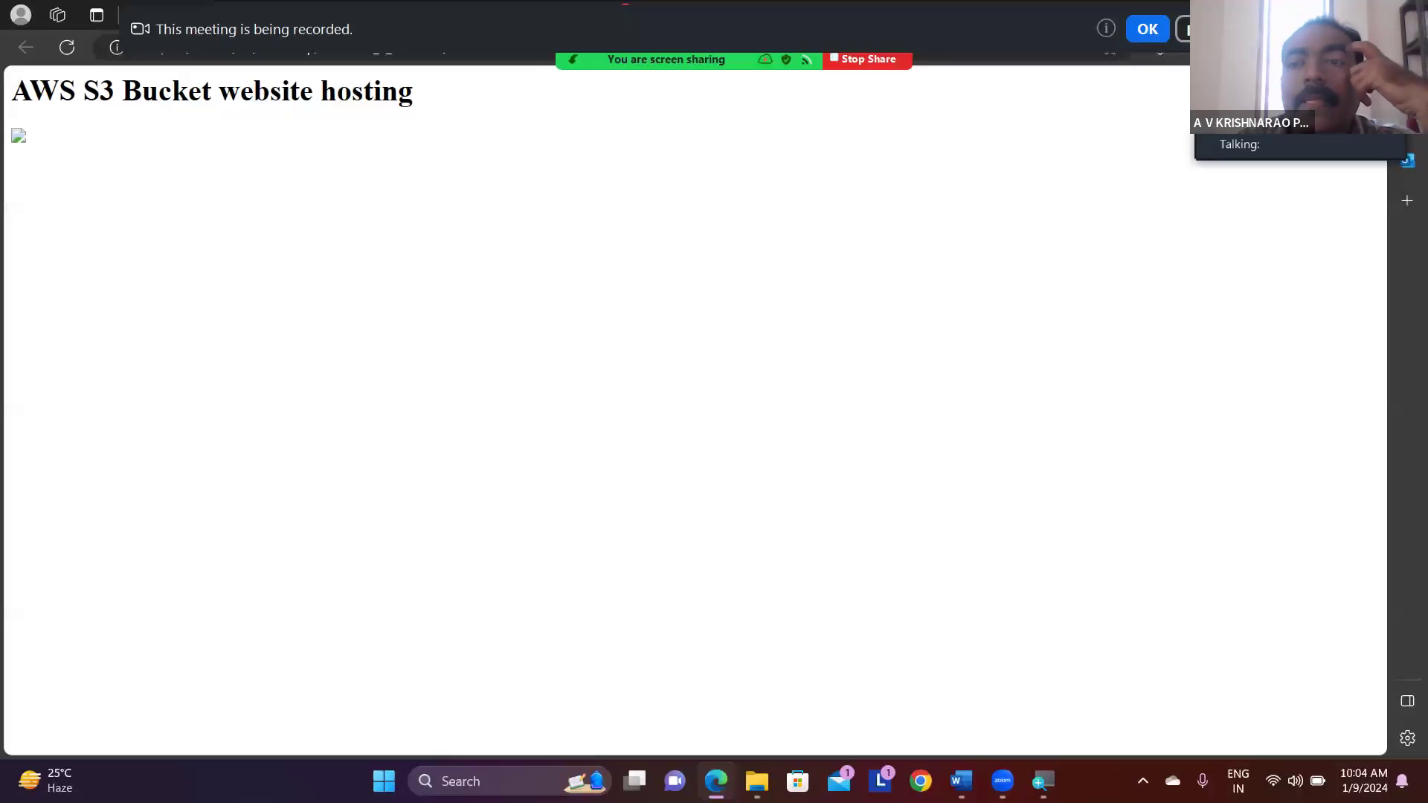
pyautogui.hotkey('alt', 'Tab')
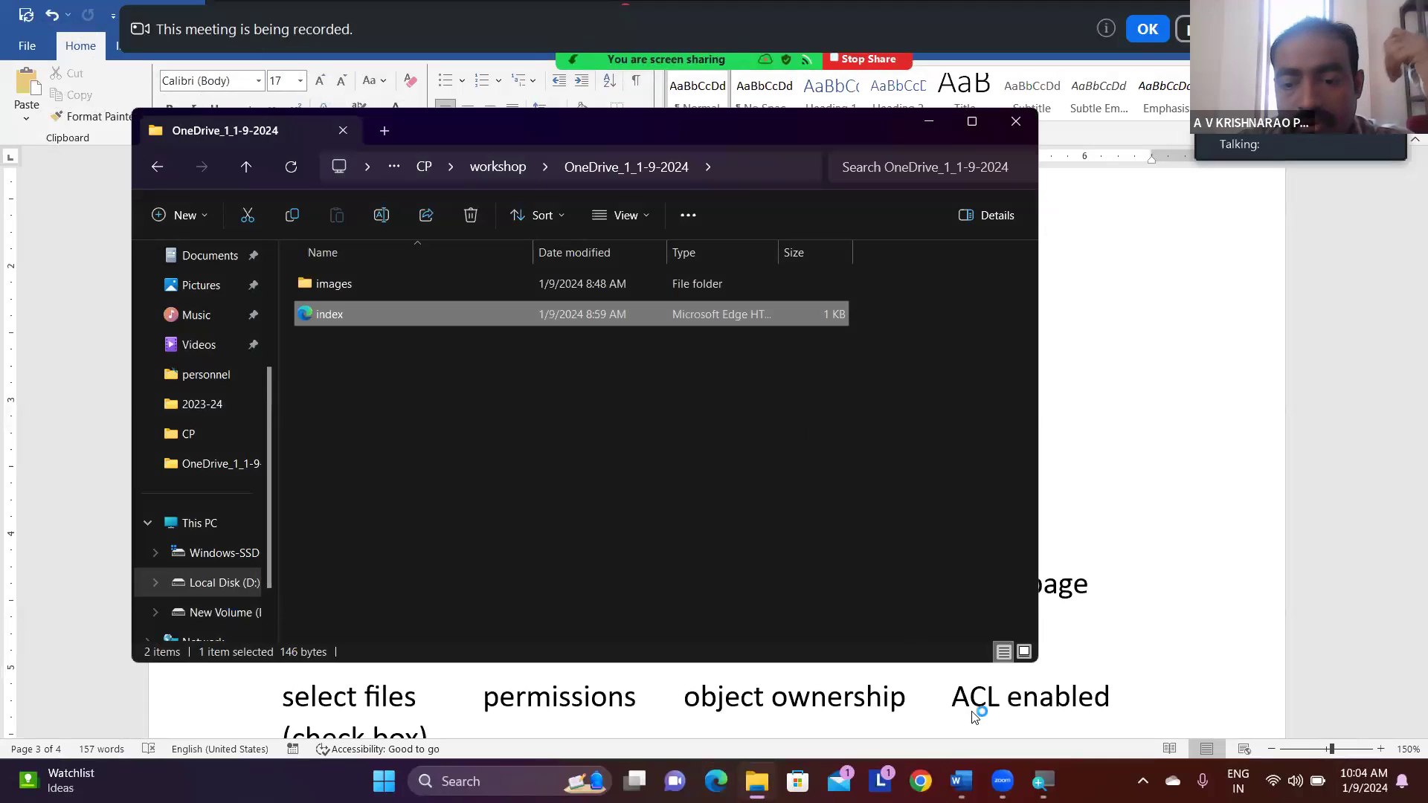
pyautogui.moveTo(1003, 781)
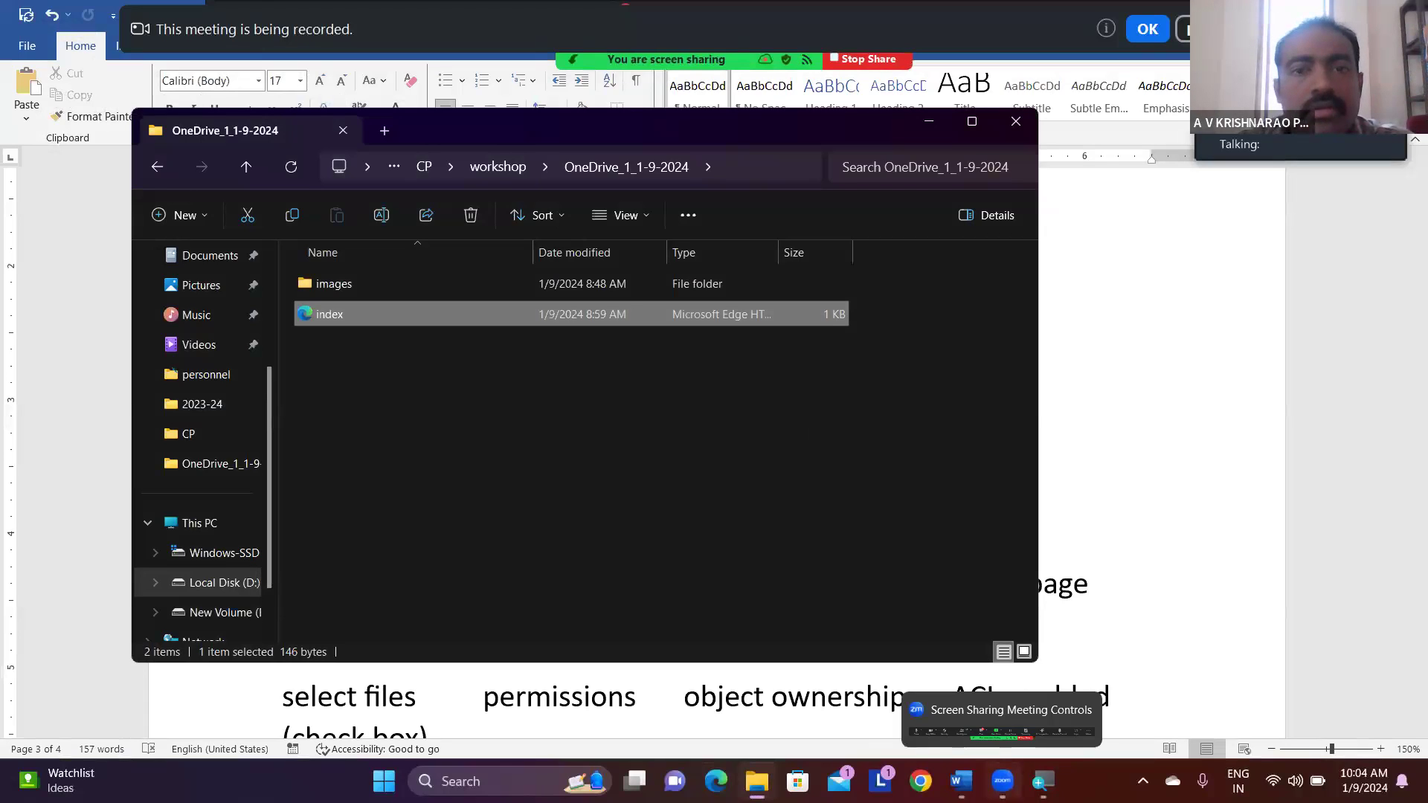
pyautogui.click(1003, 781)
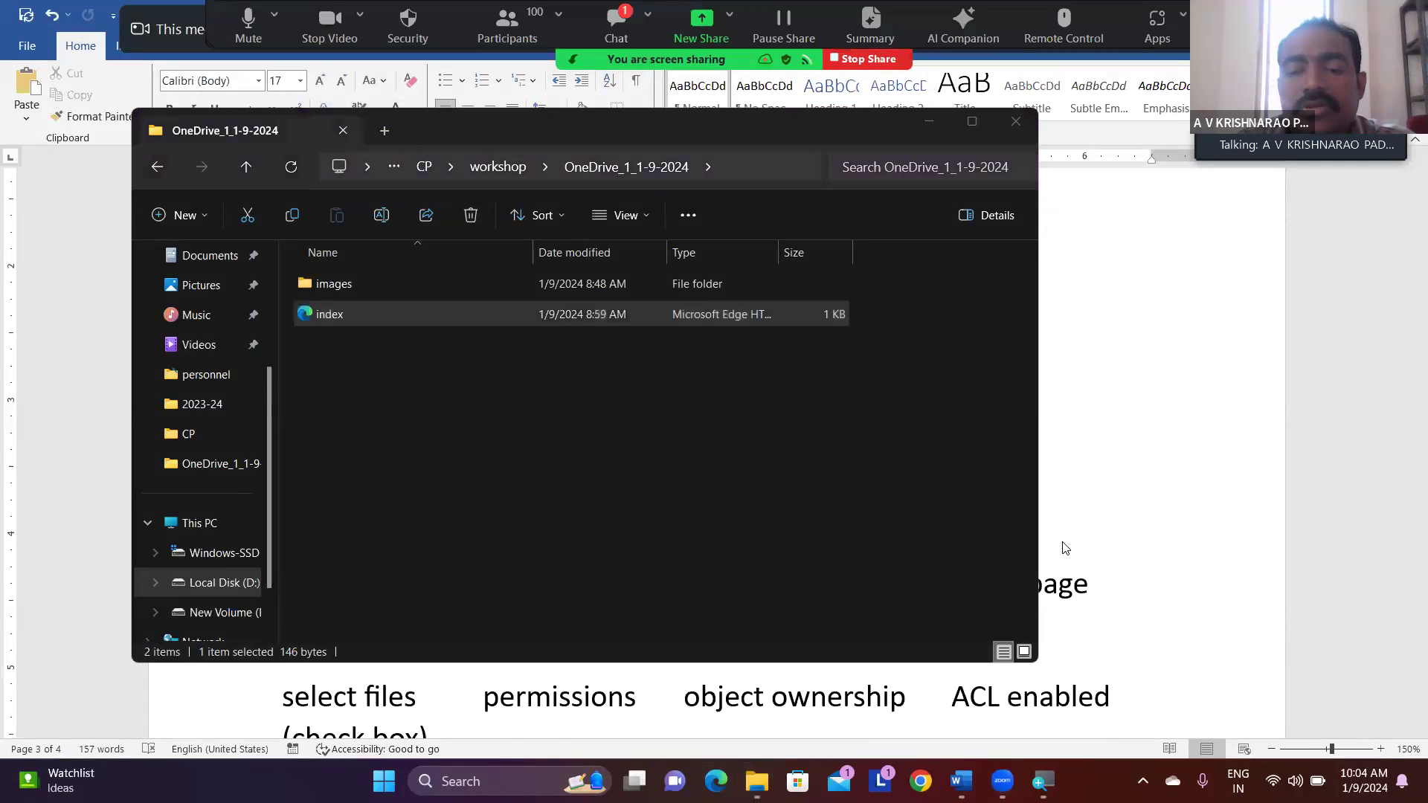
# - Open a new Edge browser window, search for "aws", and go to the AWS console sign-in
pyautogui.click(714, 779)
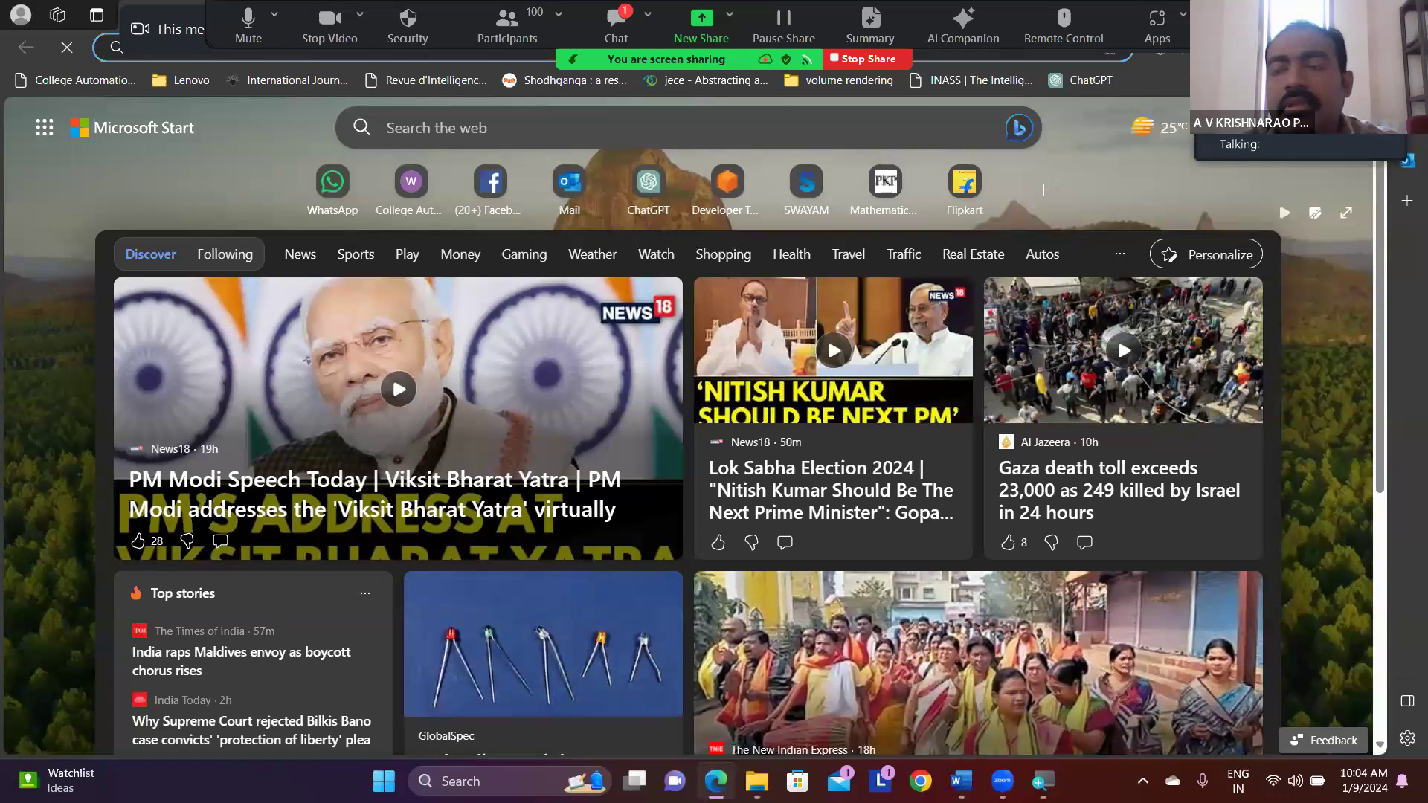
pyautogui.press('super+Down')
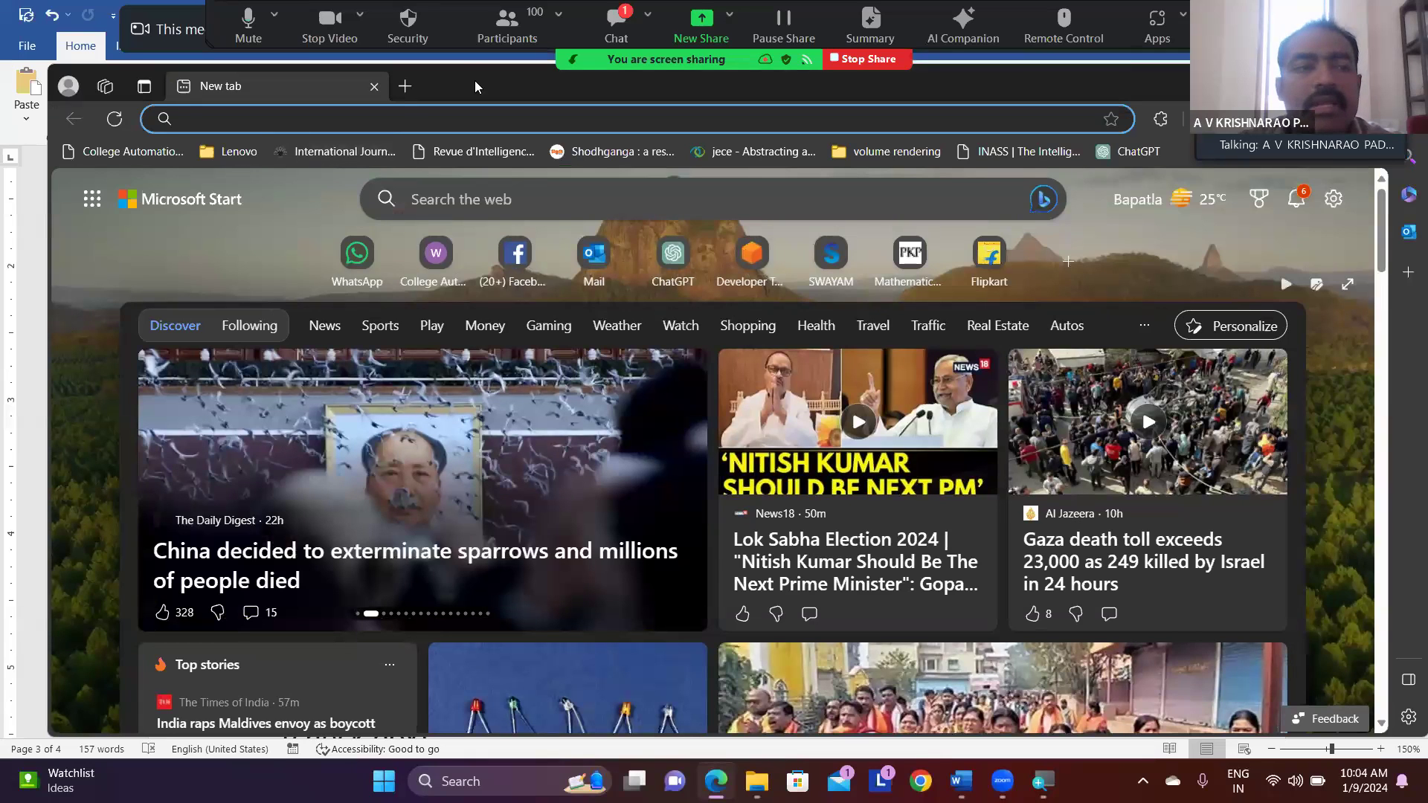
pyautogui.moveTo(474, 80); pyautogui.dragTo(430, 85)
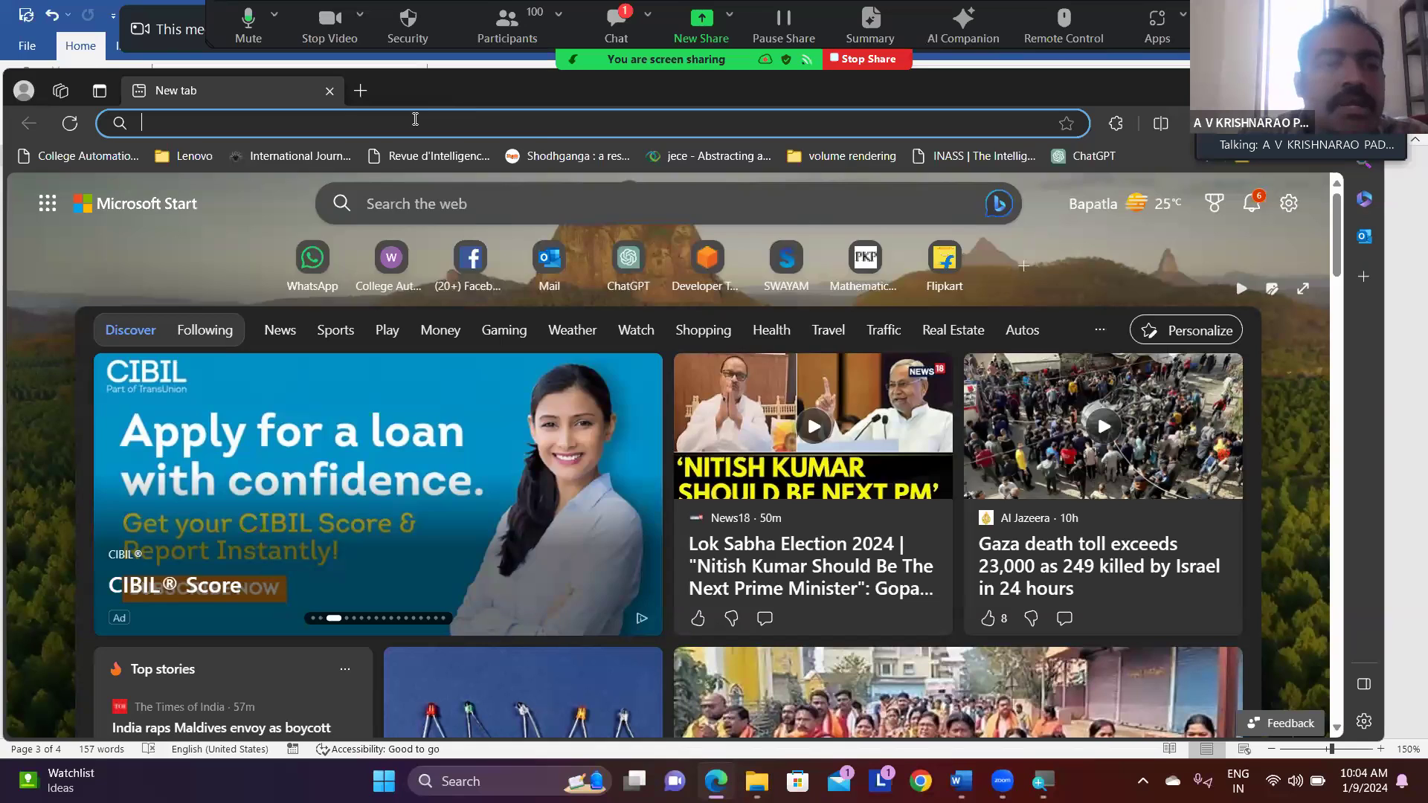
pyautogui.write('aws')
pyautogui.press('Return')
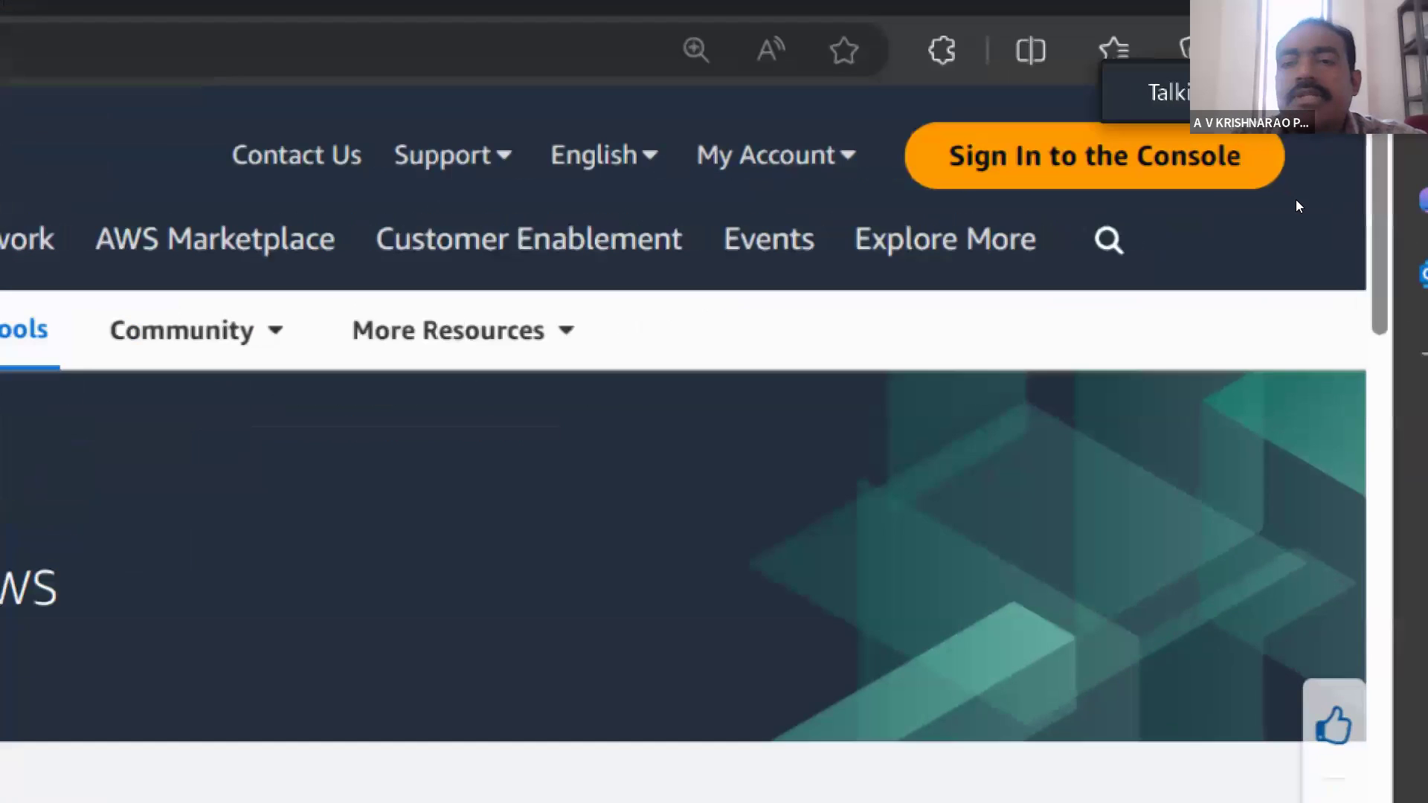
pyautogui.click(1243, 180)
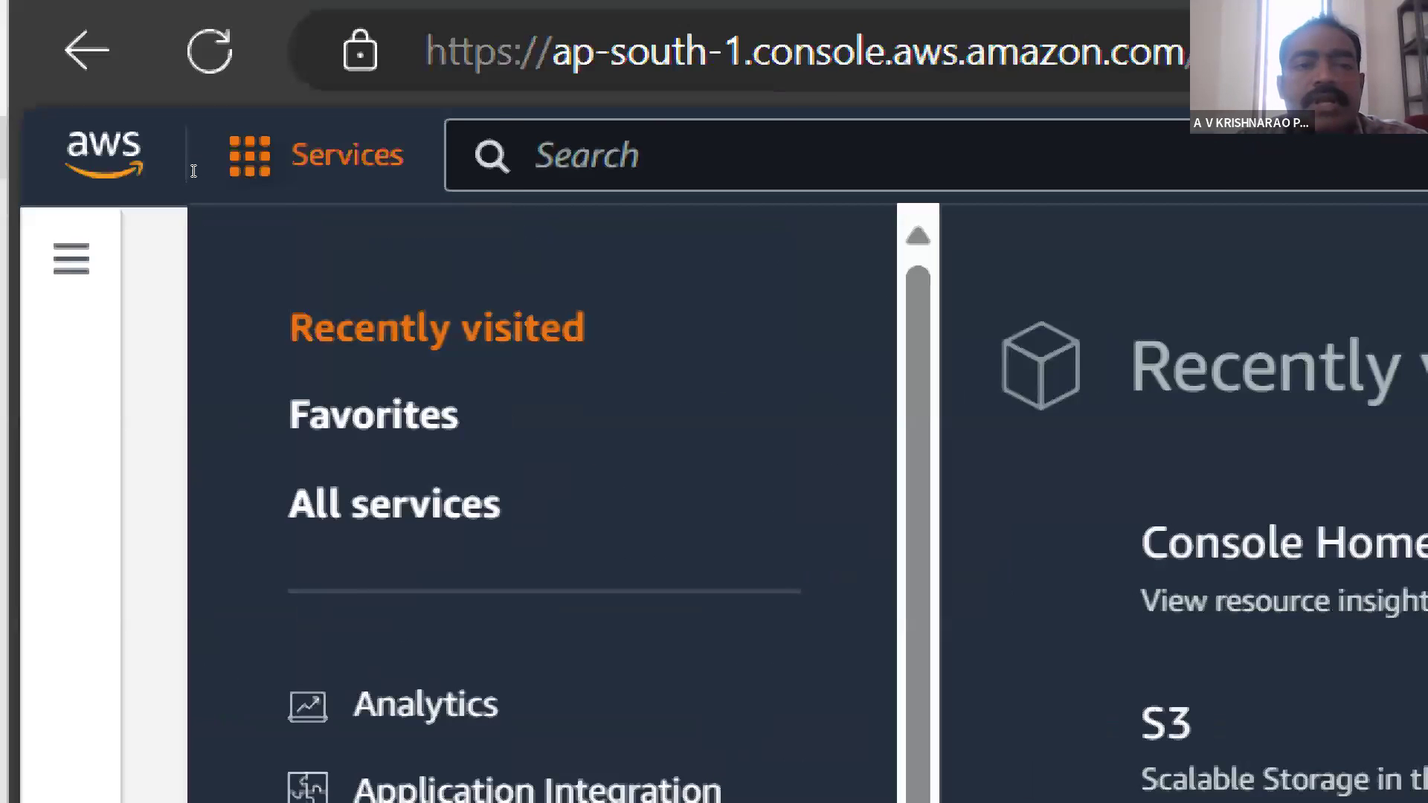
# - Search the AWS console for "s3" and open the S3 service
pyautogui.click(204, 158)
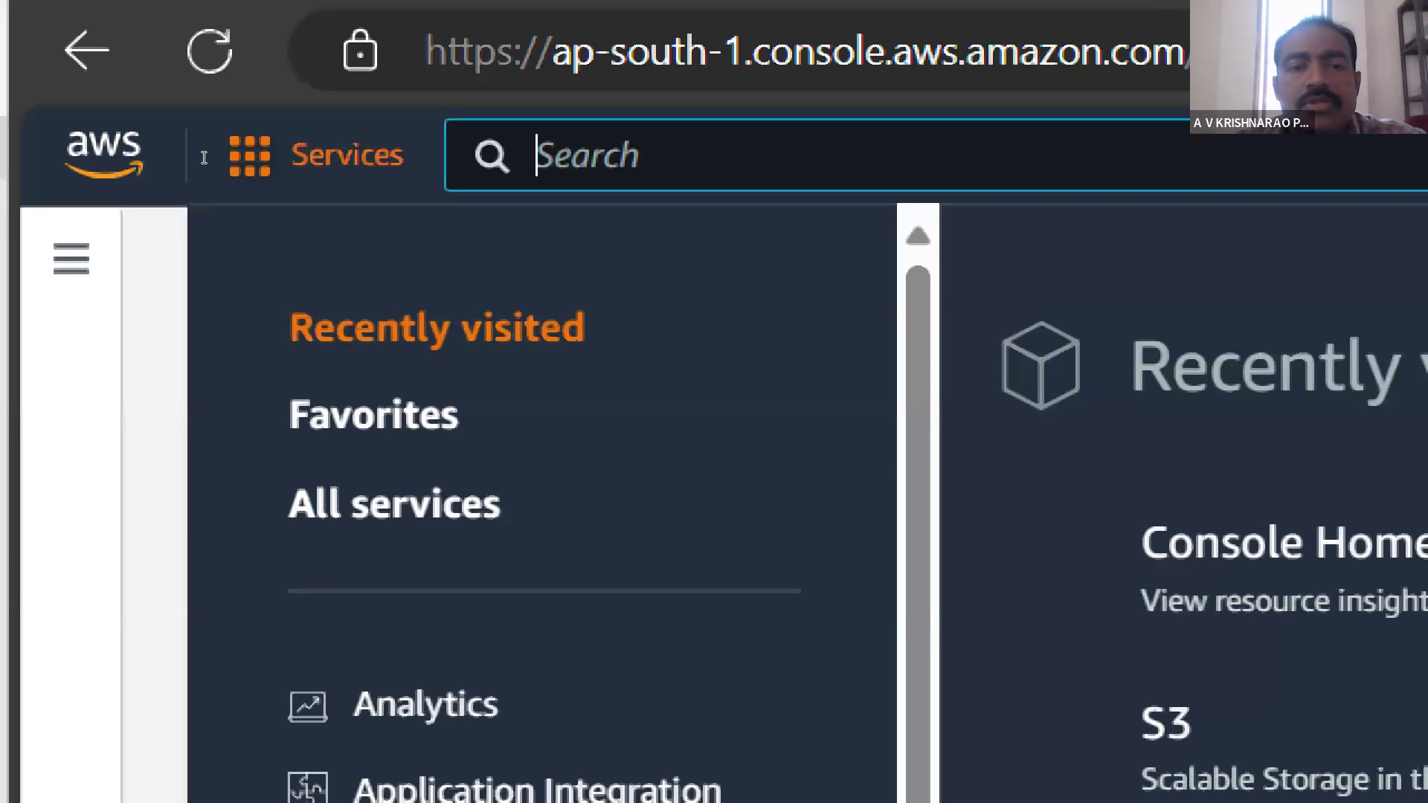
pyautogui.write('s')
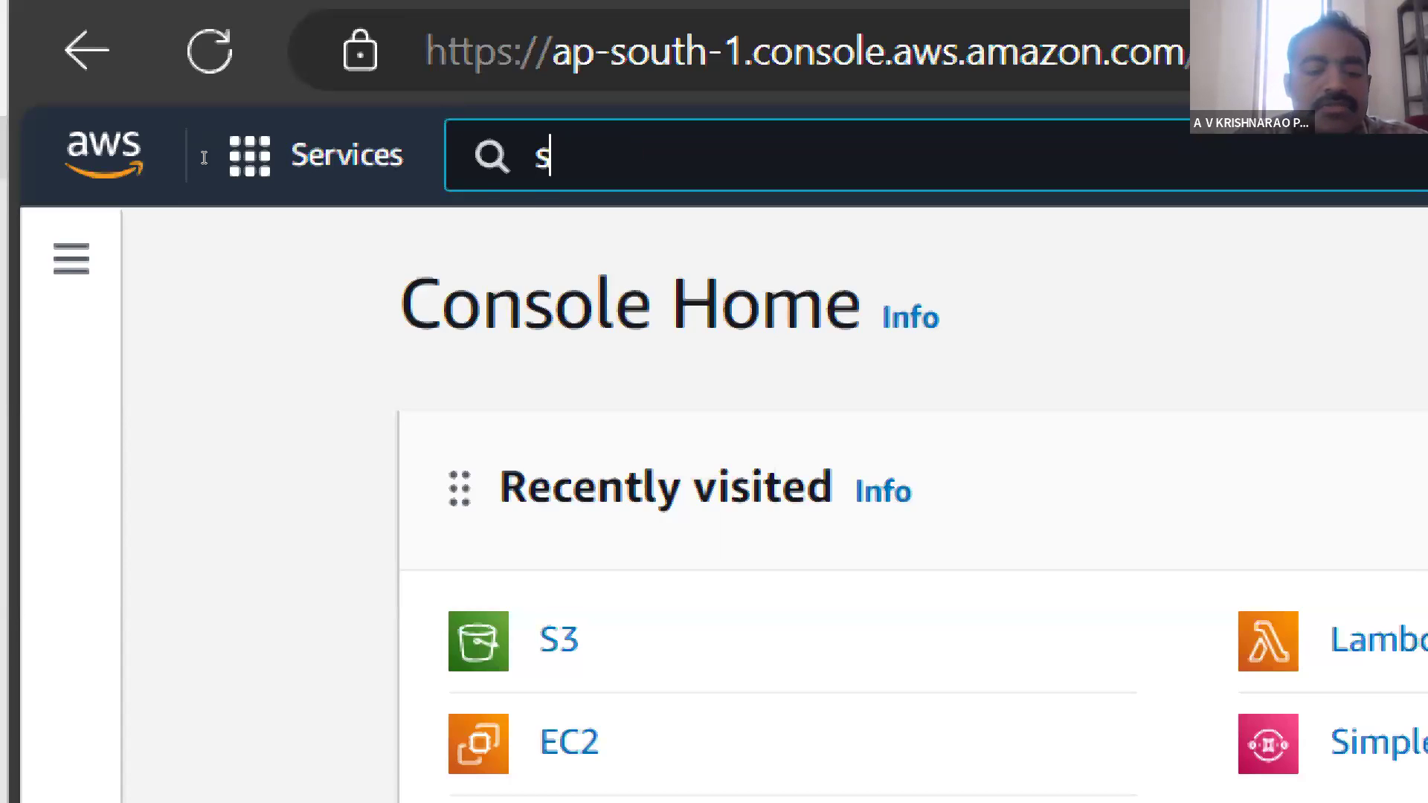
pyautogui.write('3')
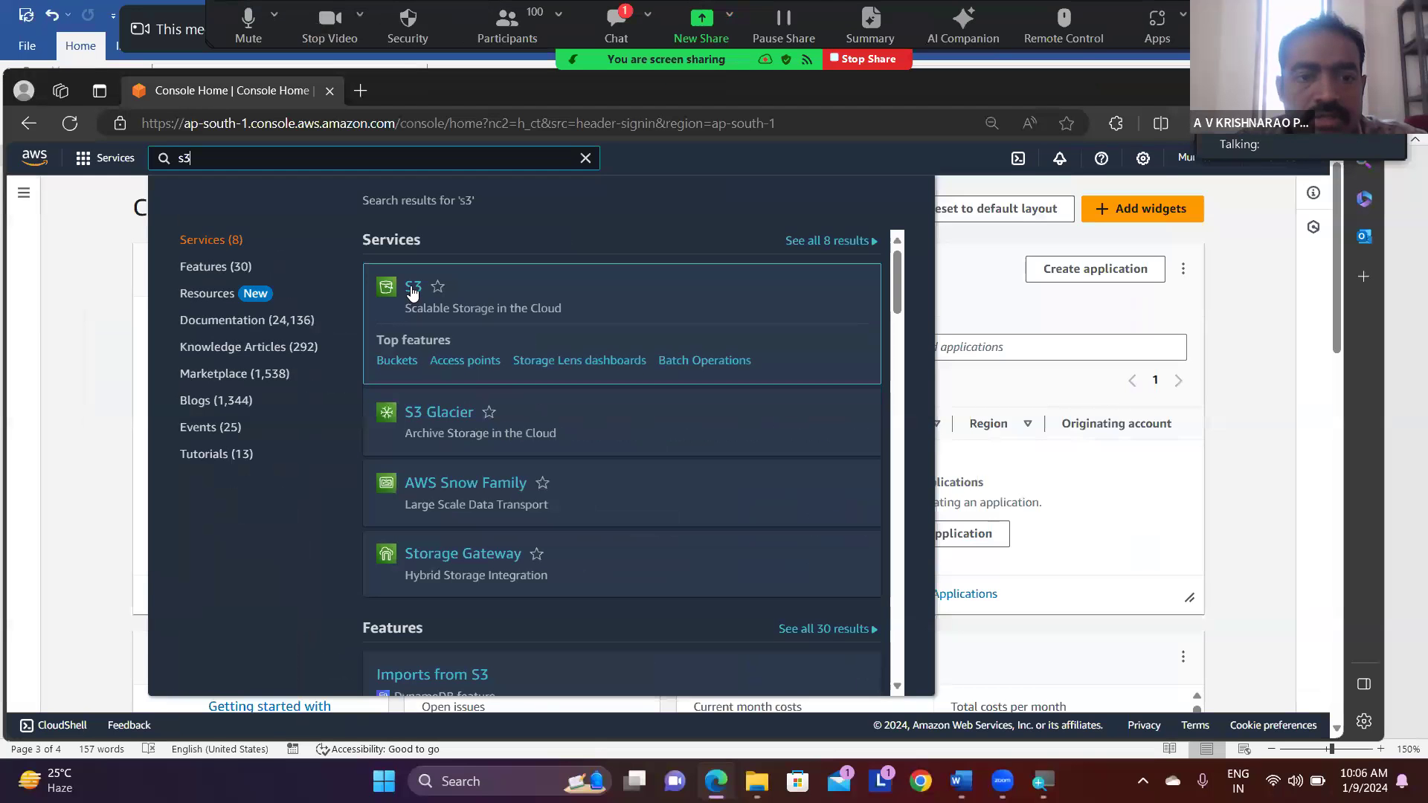
pyautogui.click(413, 289)
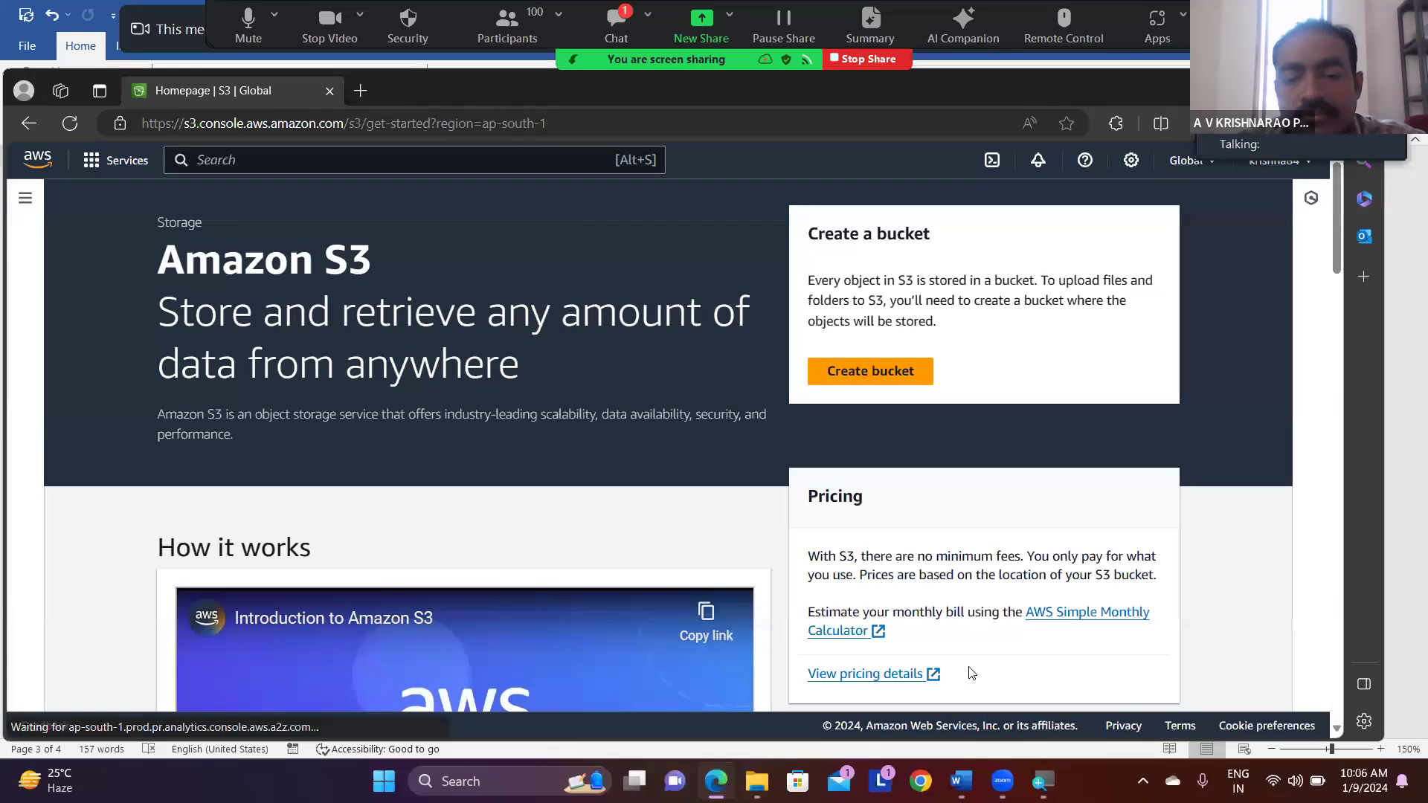
# - Switch to File Explorer and open the images folder of the website files to view its contents
pyautogui.click(756, 781)
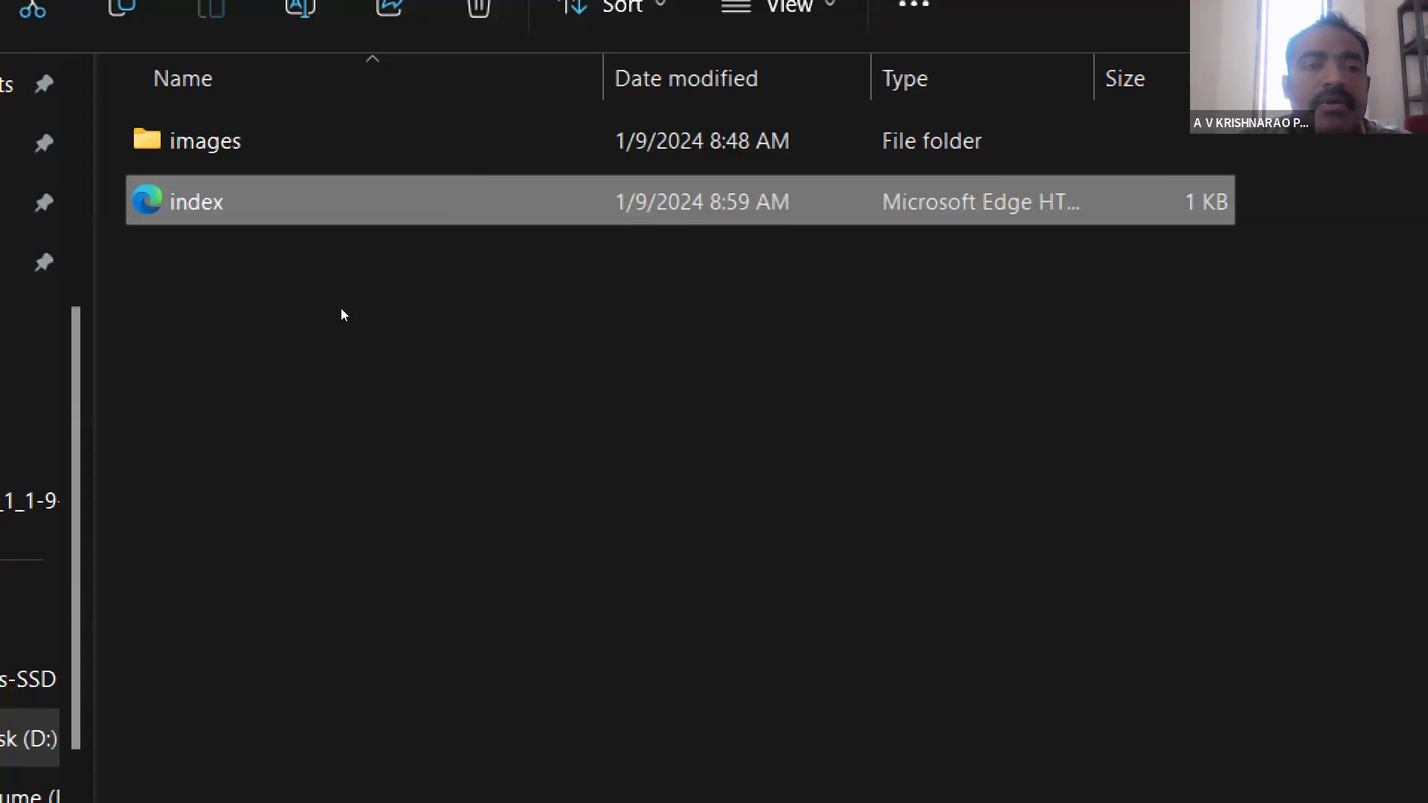
pyautogui.hotkey('ctrl', 'a')
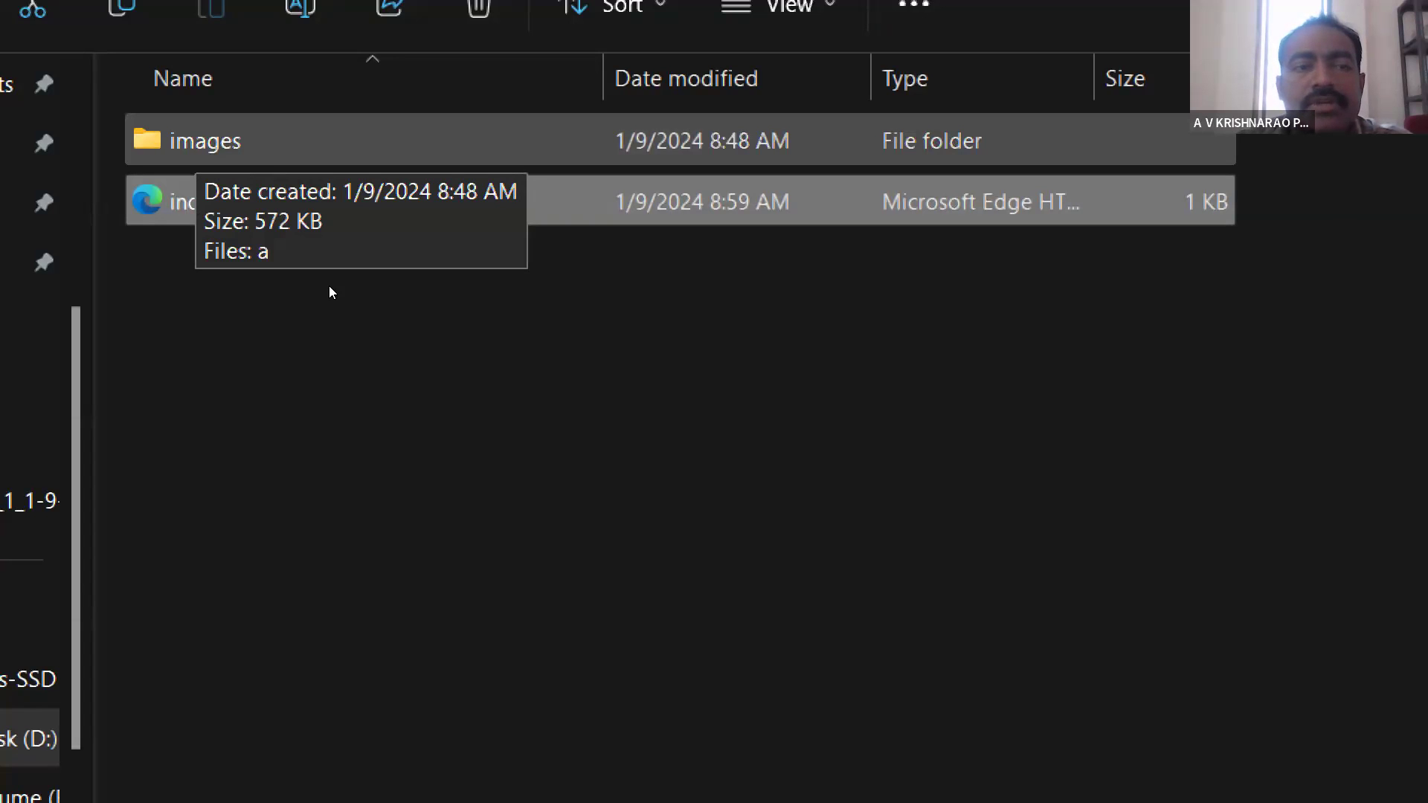
pyautogui.press('Up')
pyautogui.press('Return')
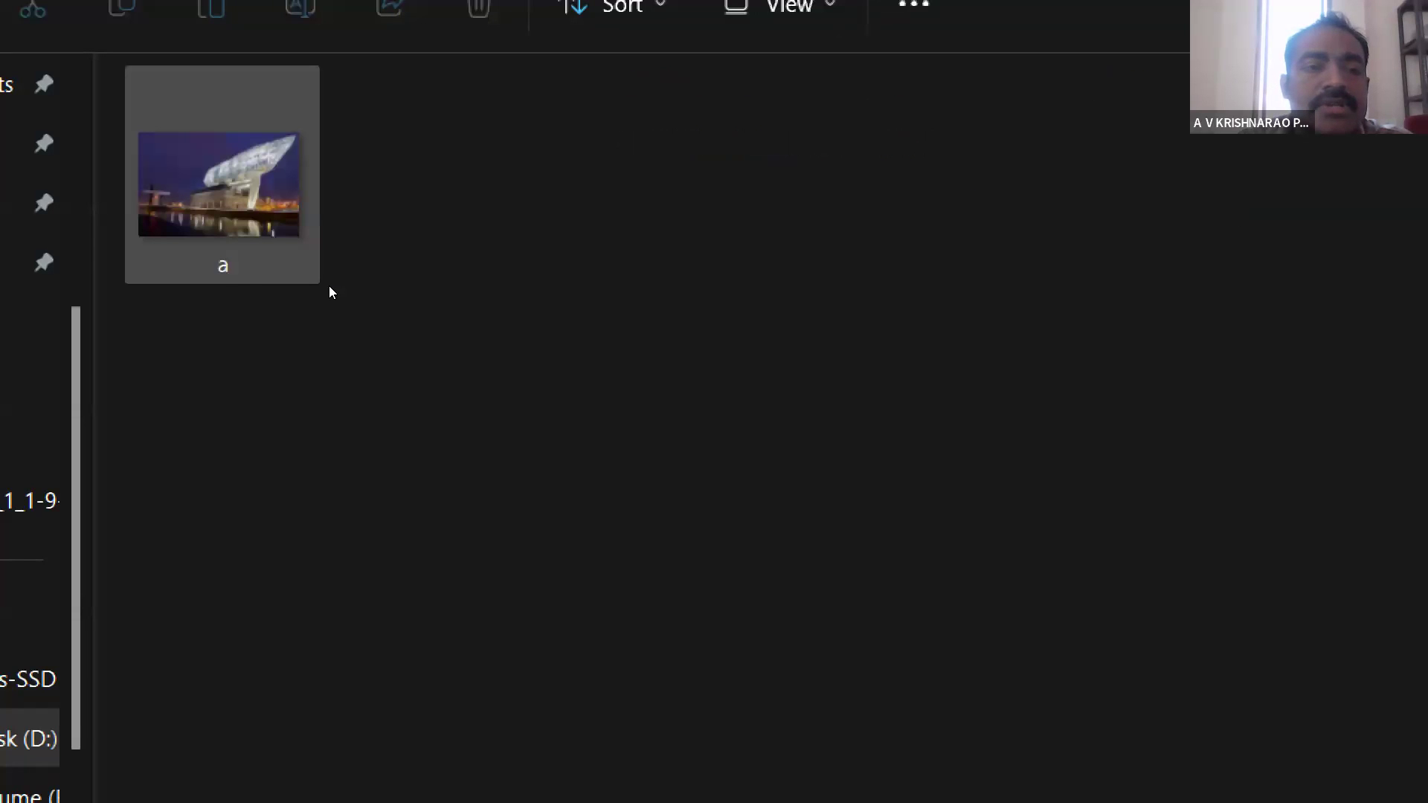
# - View image a from the images folder in Photos, close it, recheck the folder, and return to OneDrive_1_1-9-2024
pyautogui.click(339, 310)
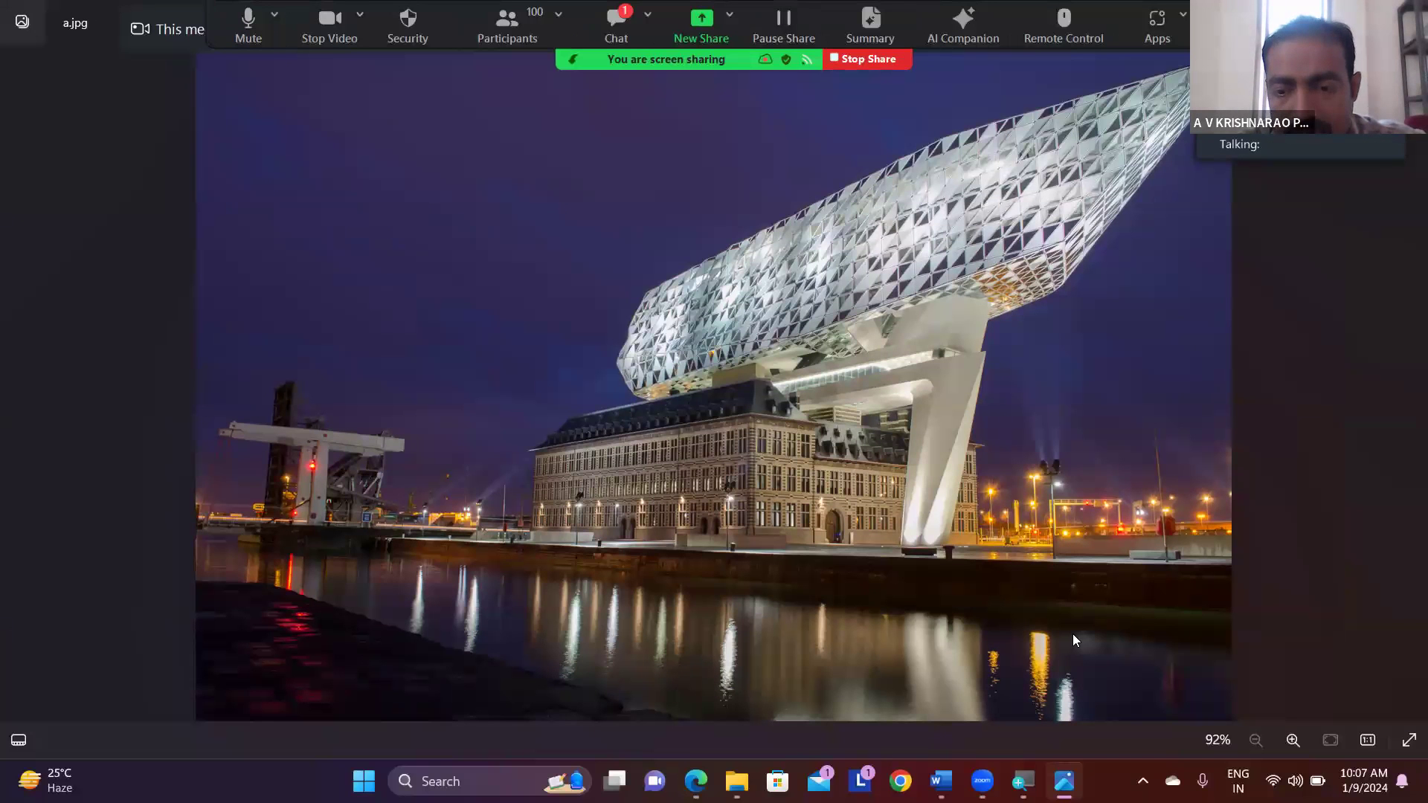
pyautogui.moveTo(1064, 781)
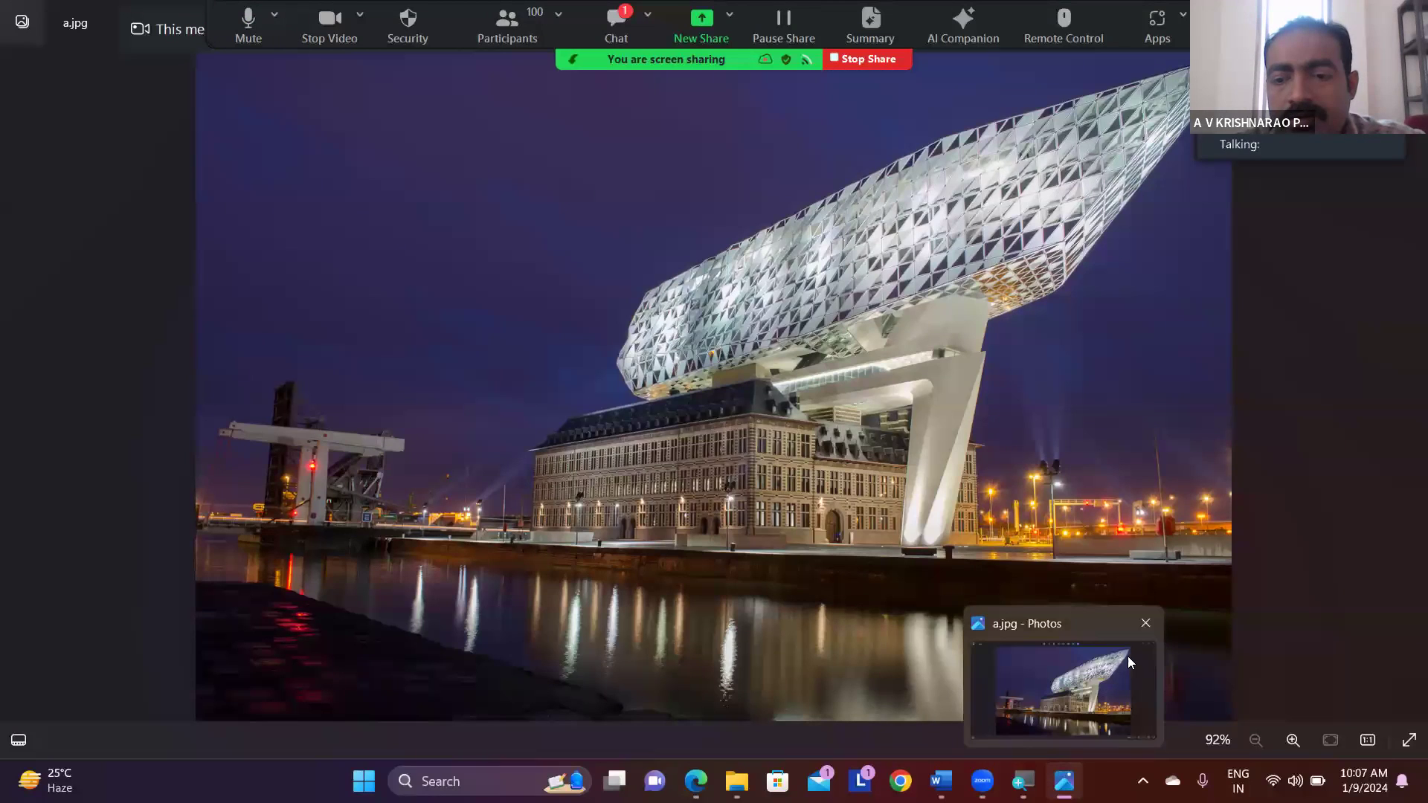
pyautogui.click(1143, 623)
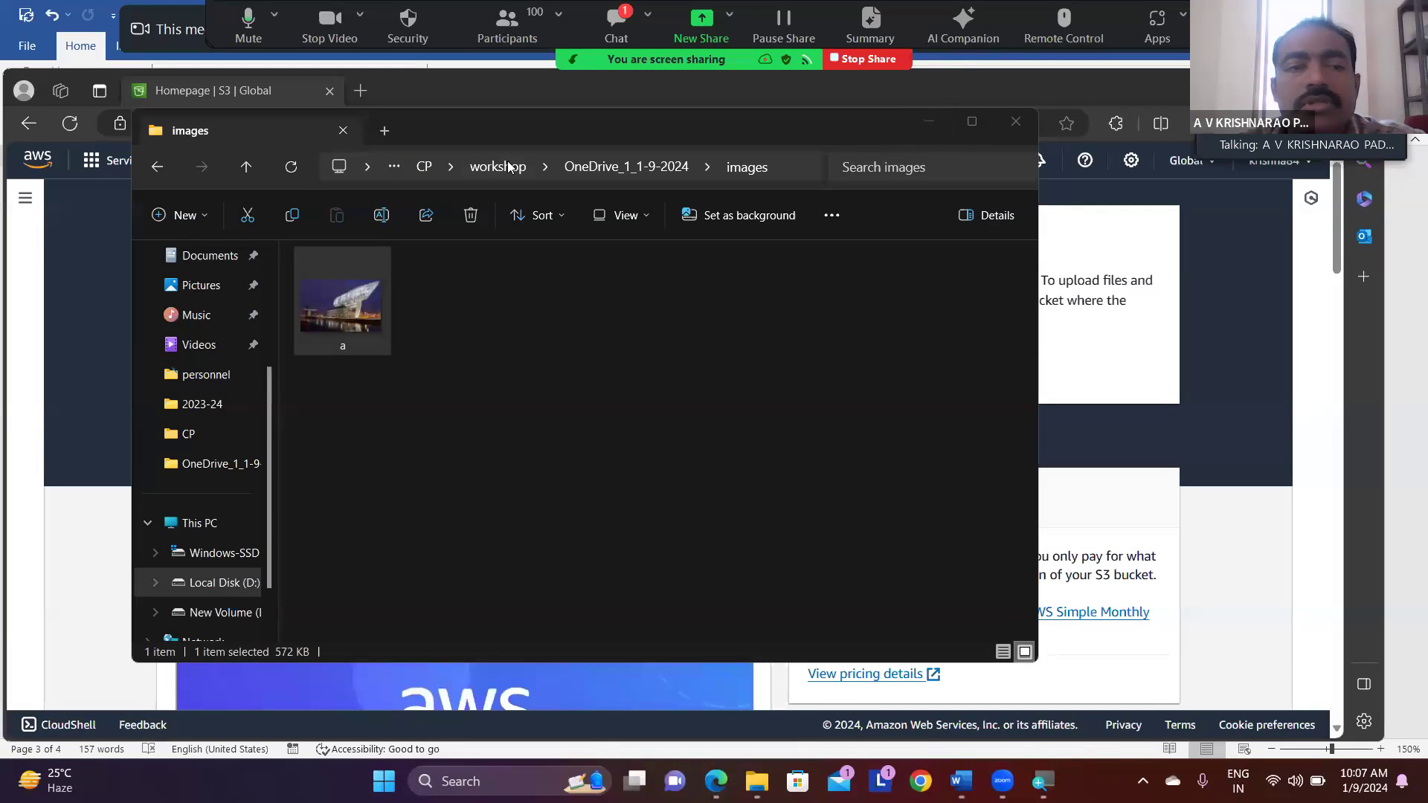
pyautogui.click(246, 168)
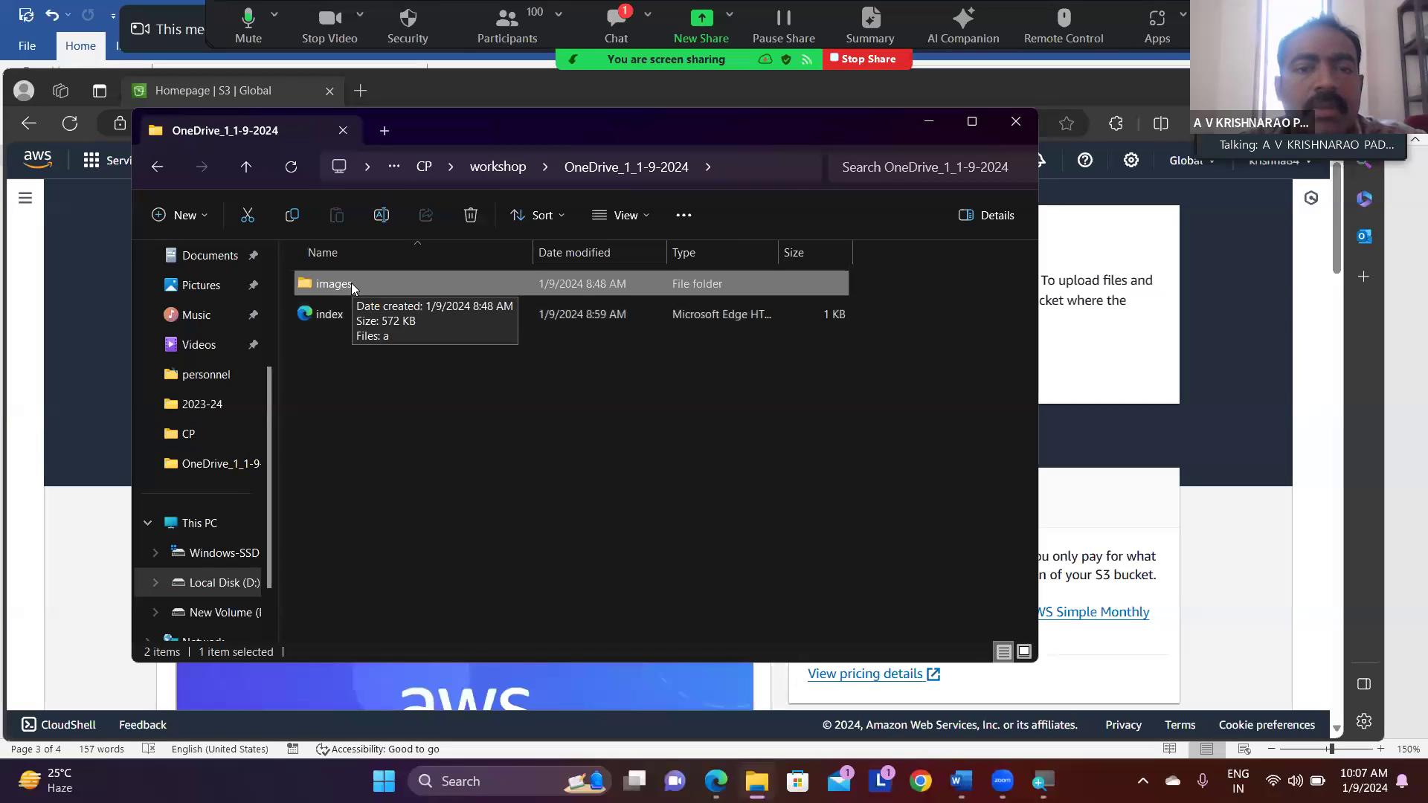
pyautogui.doubleClick(351, 285)
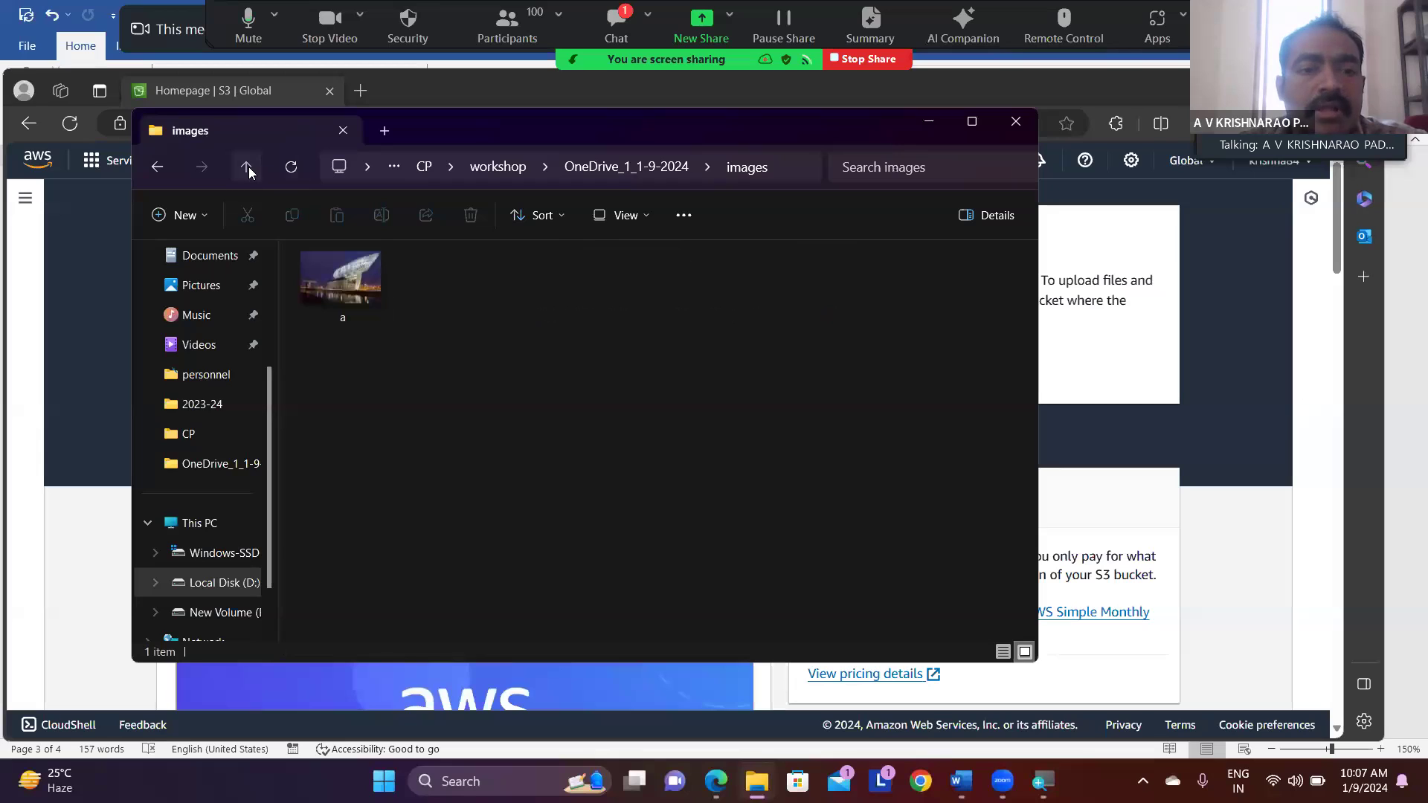
pyautogui.click(248, 167)
# - Open the index file from the OneDrive_1_1-9-2024 folder in Notepad for editing
pyautogui.click(330, 312)
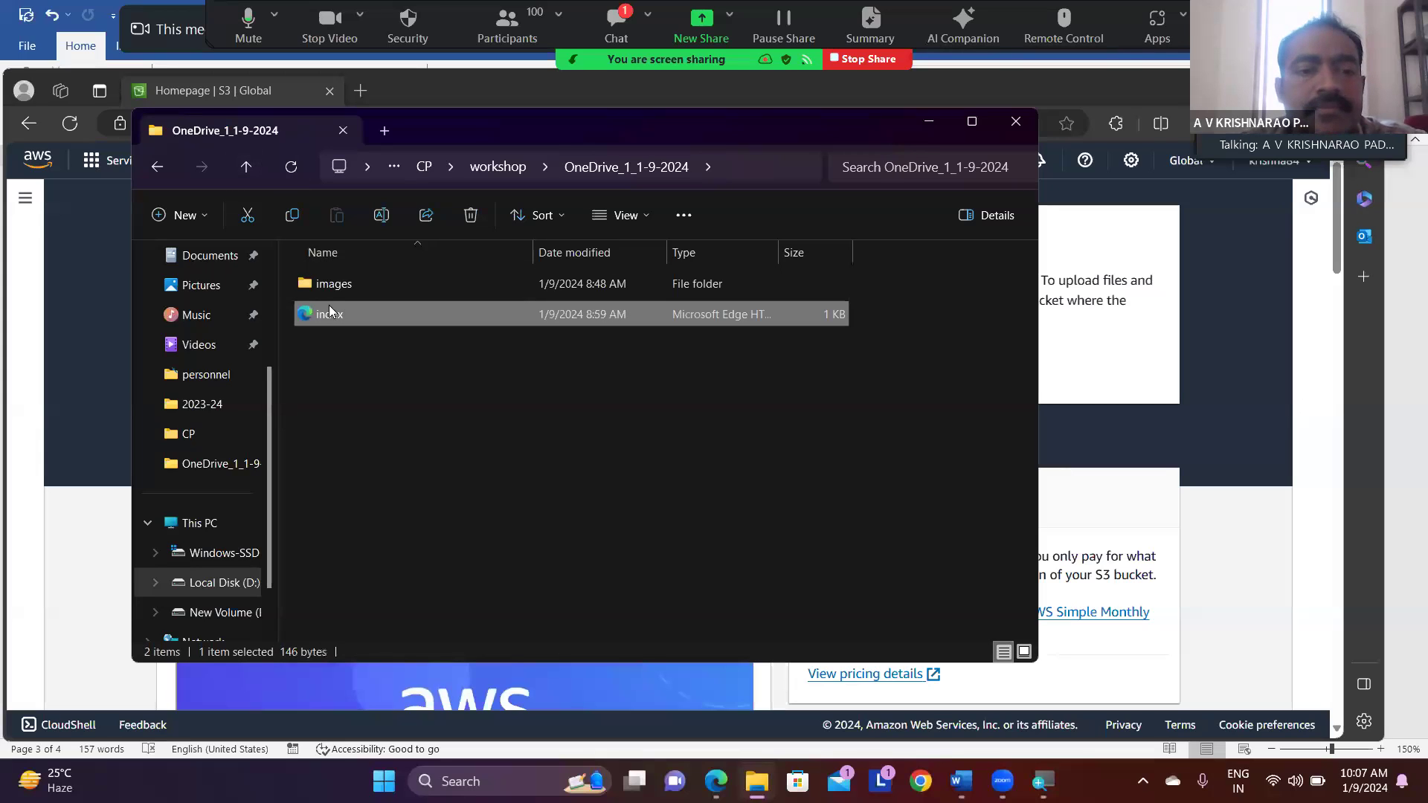
pyautogui.rightClick(329, 305)
pyautogui.moveTo(444, 381)
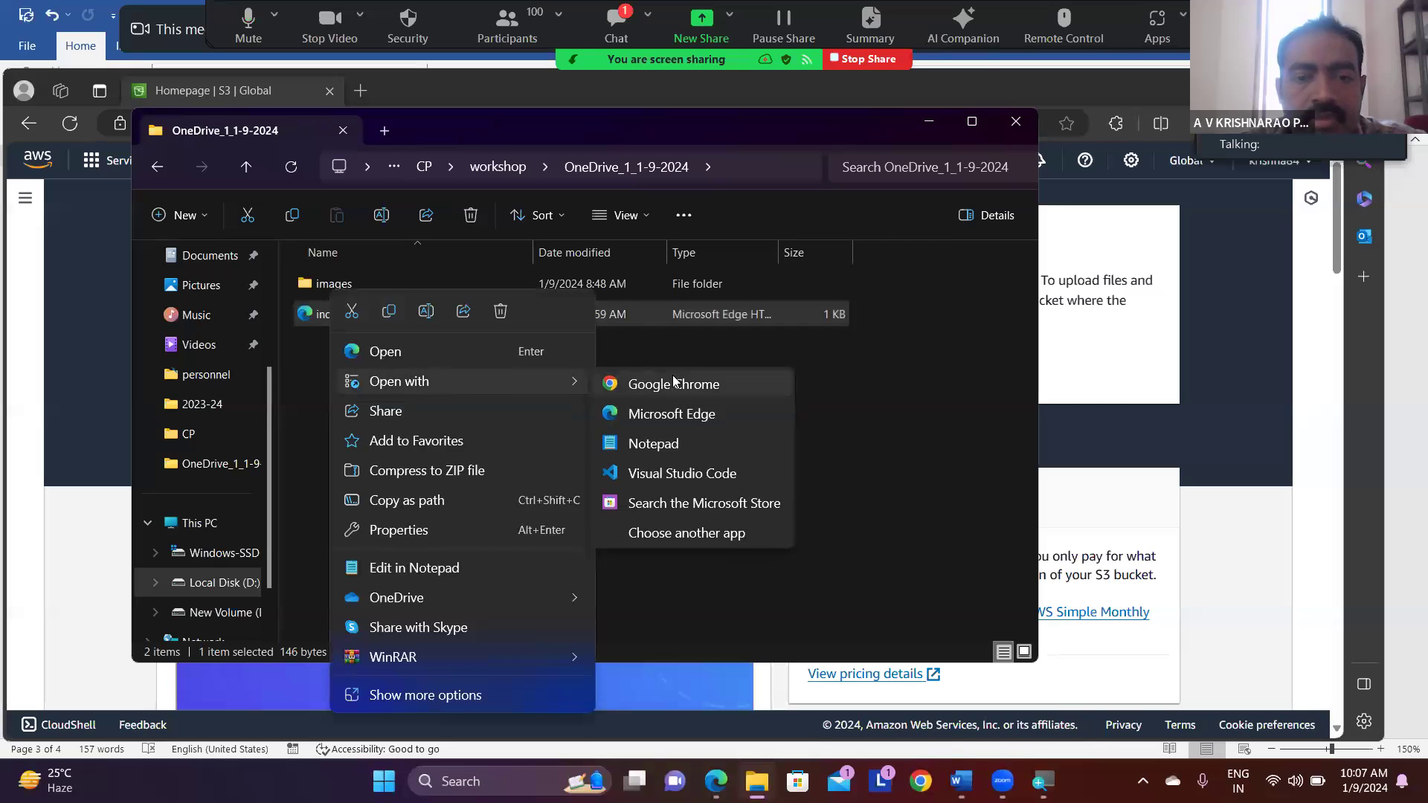
pyautogui.click(644, 445)
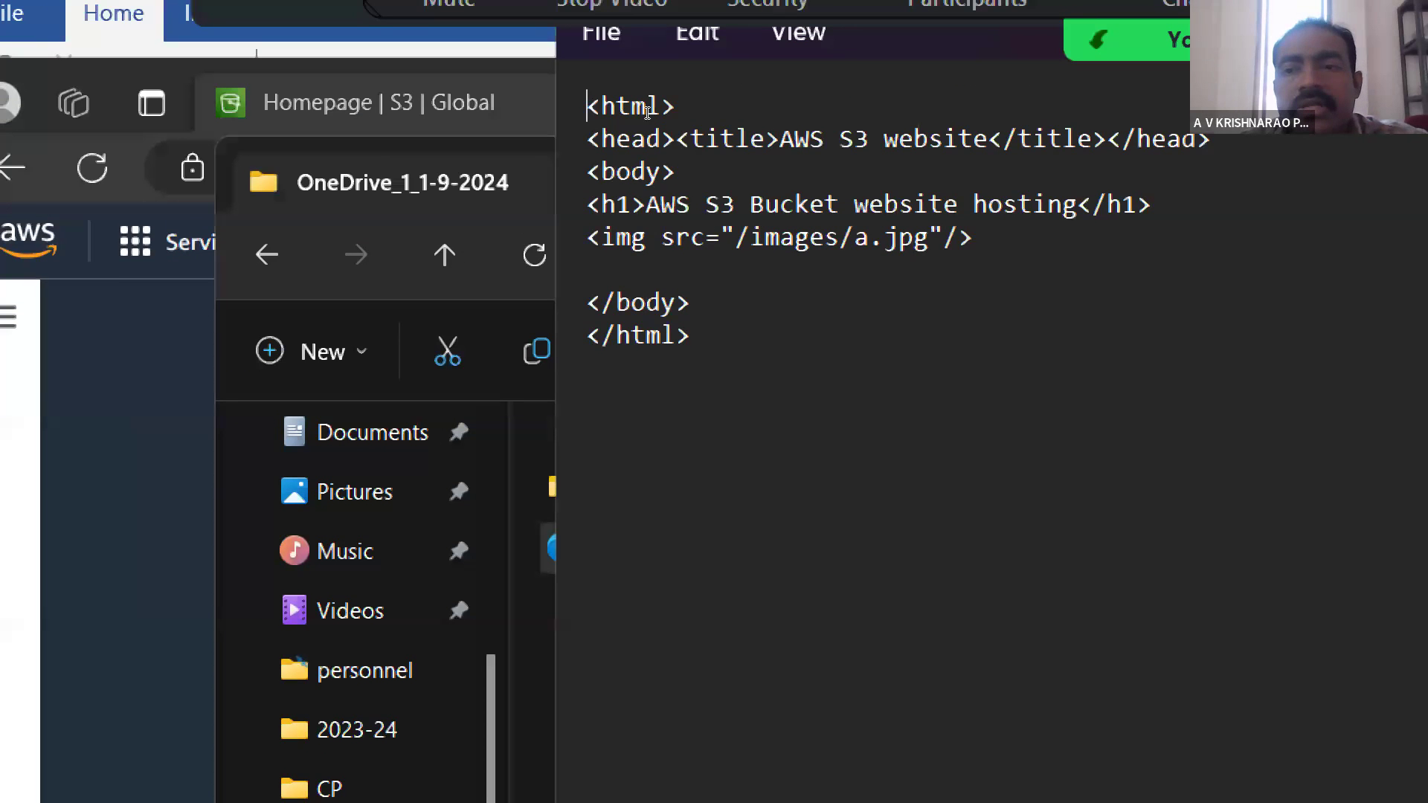
# - Insert a line below the body tag with an opening <h1> tag and the text "Chalapathi Institute of technology"
pyautogui.click(676, 172)
pyautogui.press('Return')
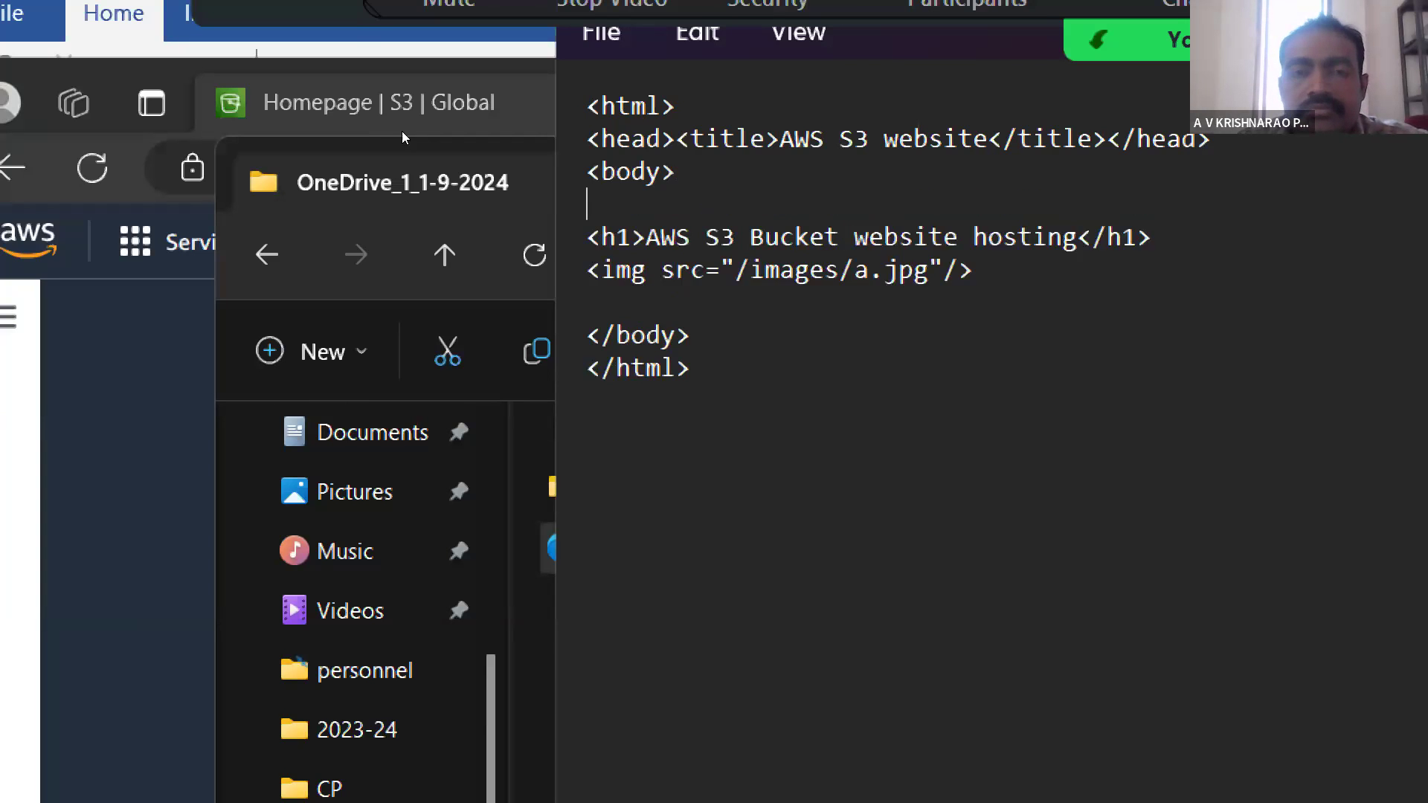
pyautogui.write('<')
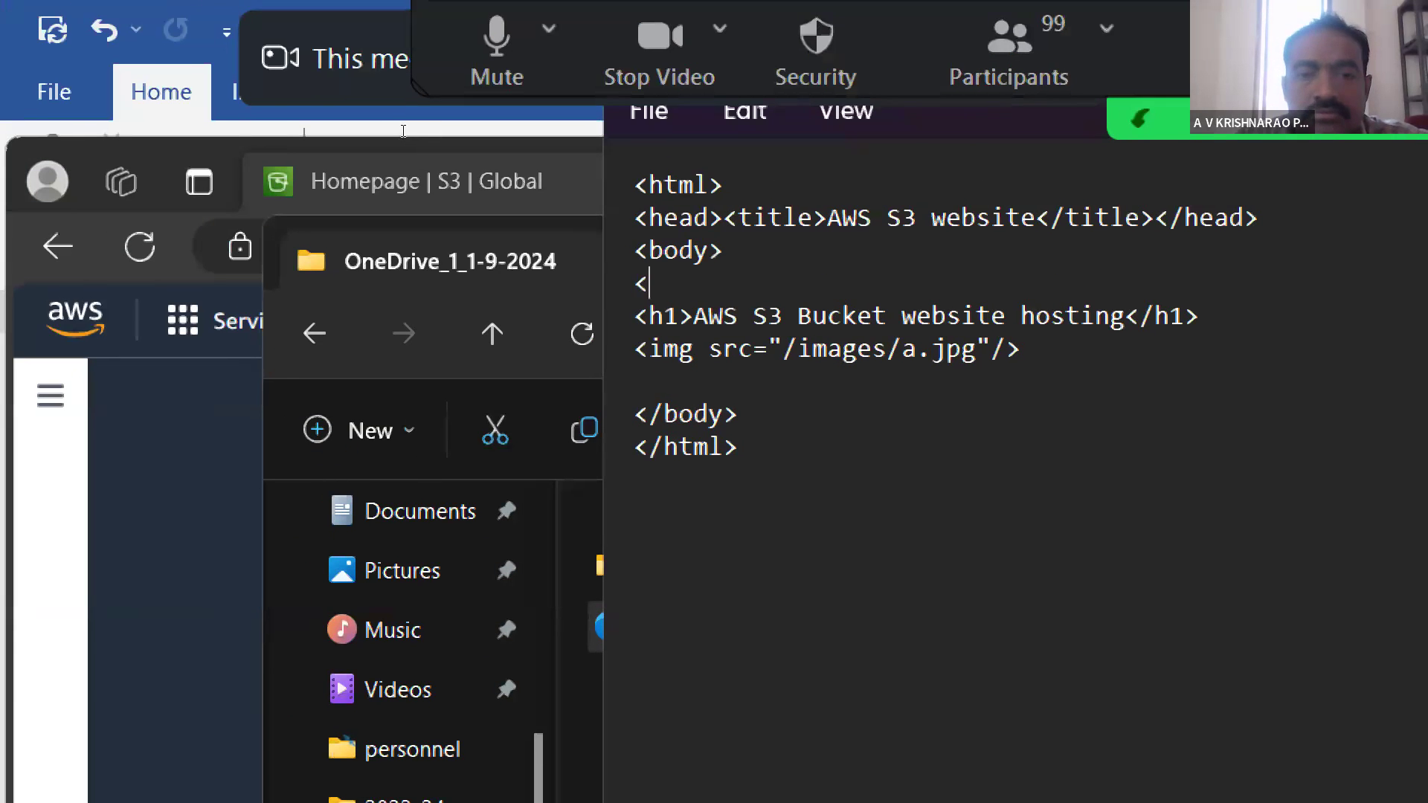
pyautogui.write('h1>')
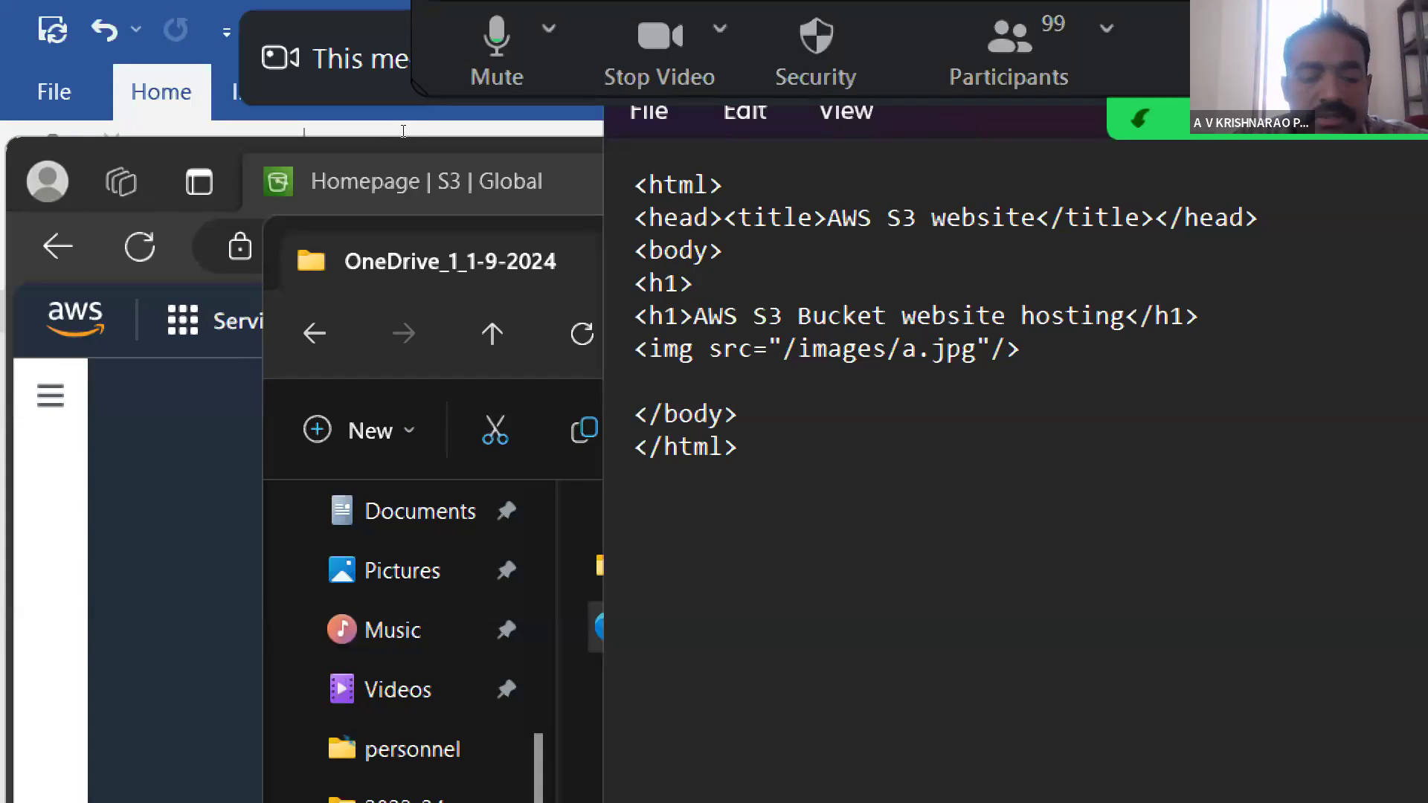
pyautogui.write(' Chala')
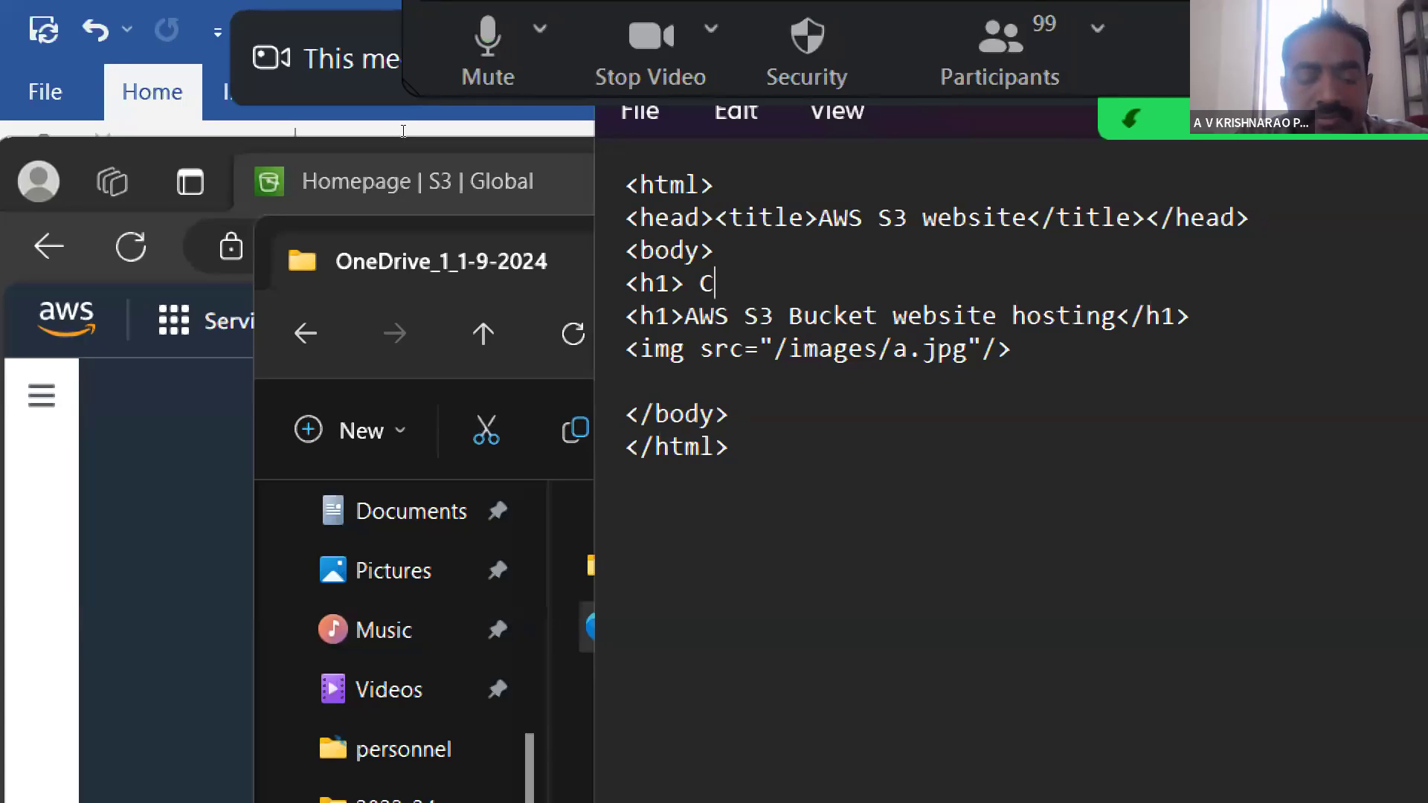
pyautogui.write('pathi')
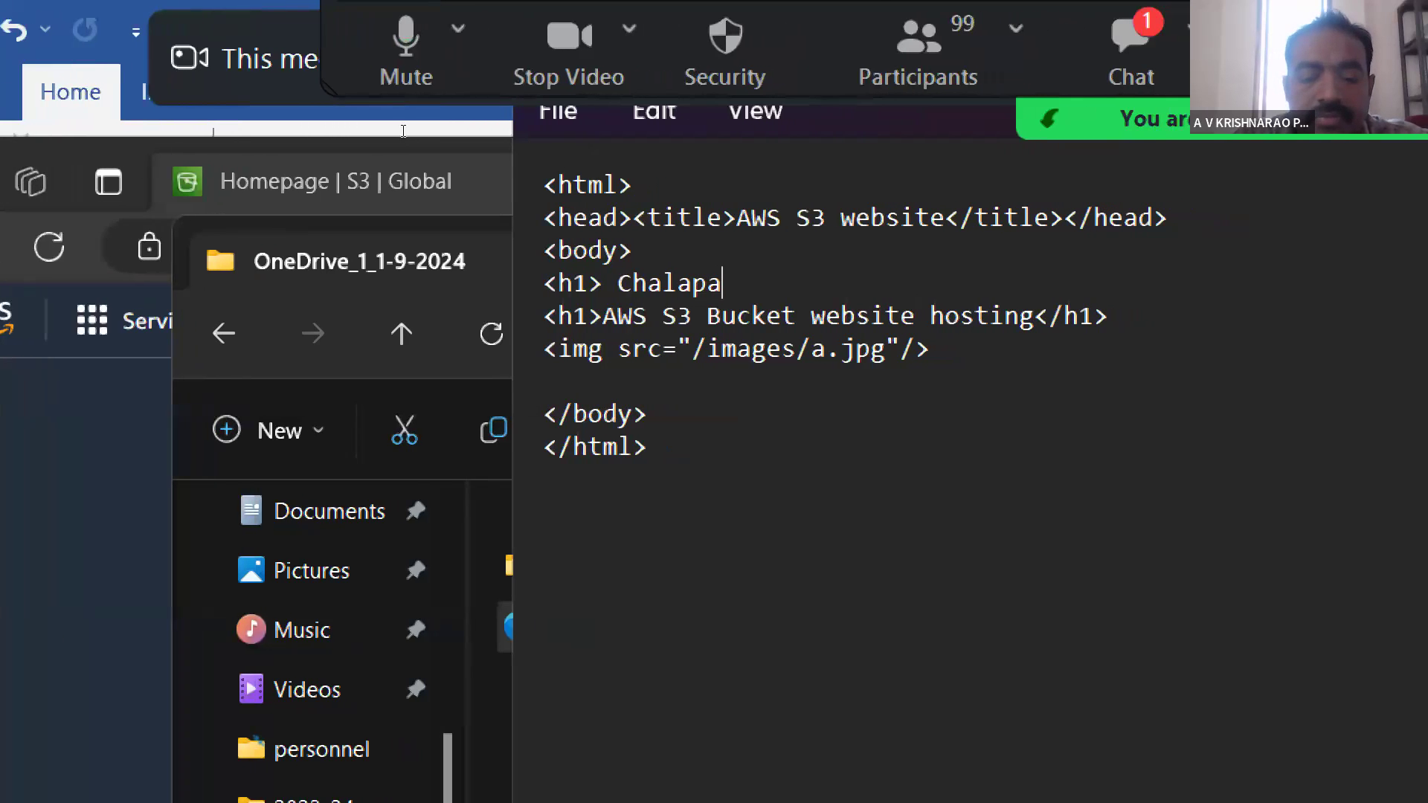
pyautogui.write(' Insti')
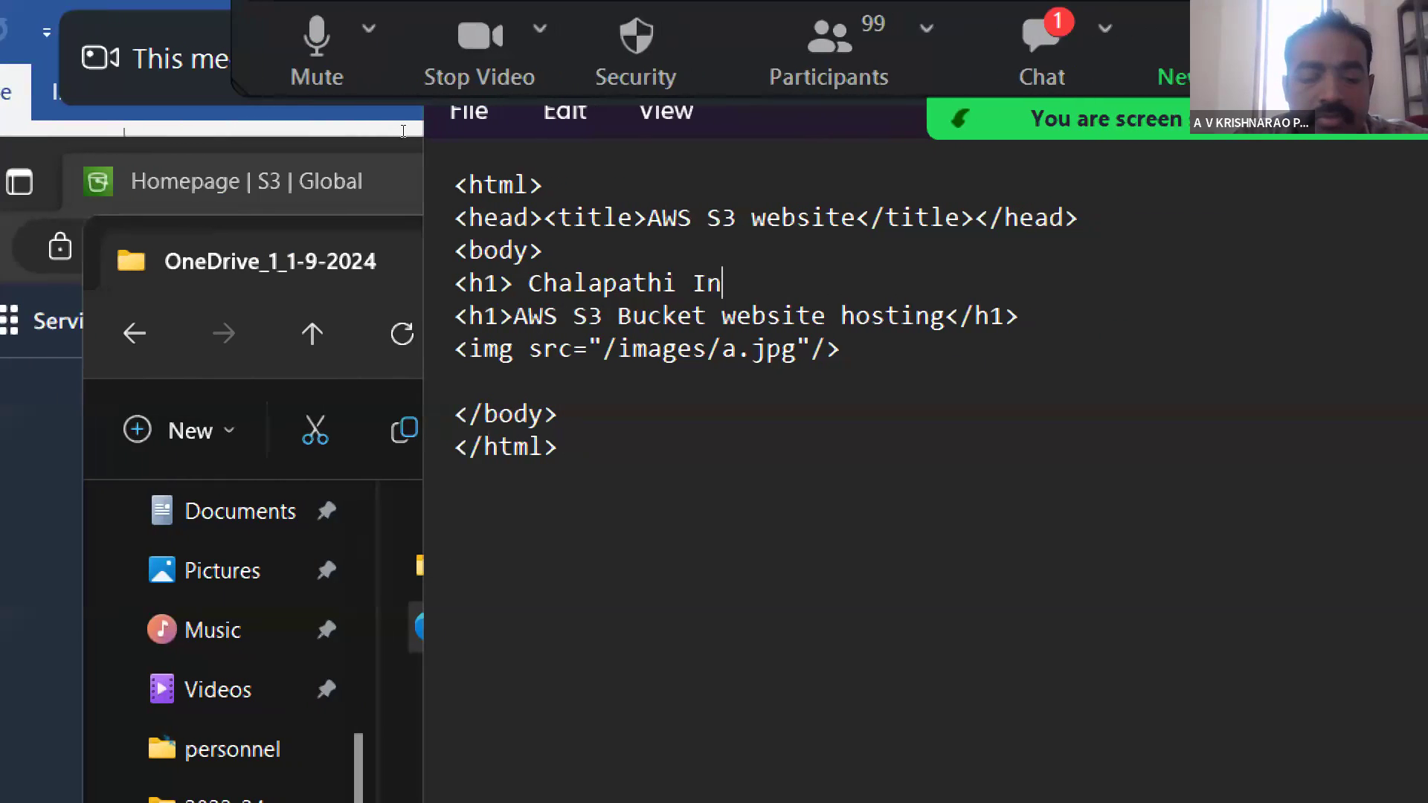
pyautogui.write('tute of ')
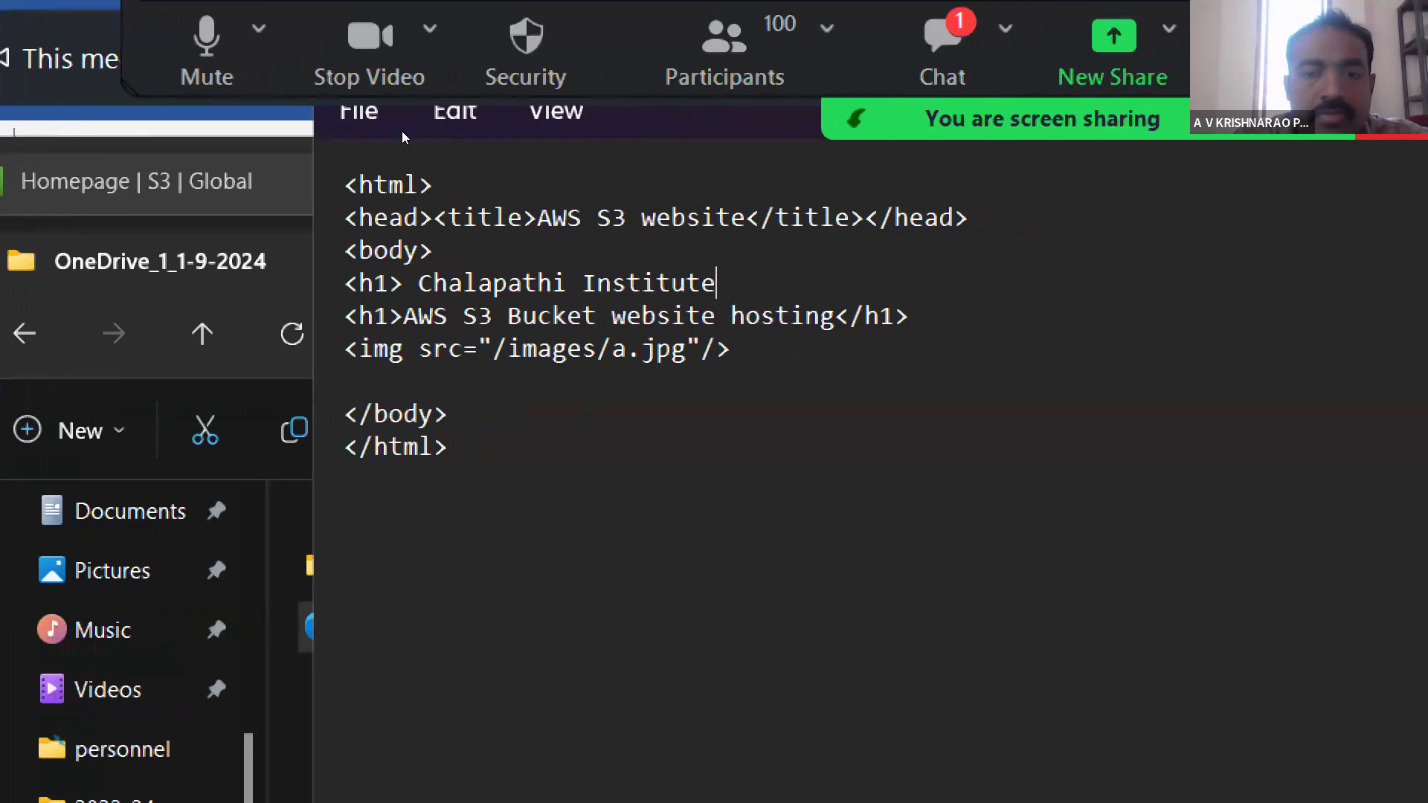
pyautogui.write('technl')
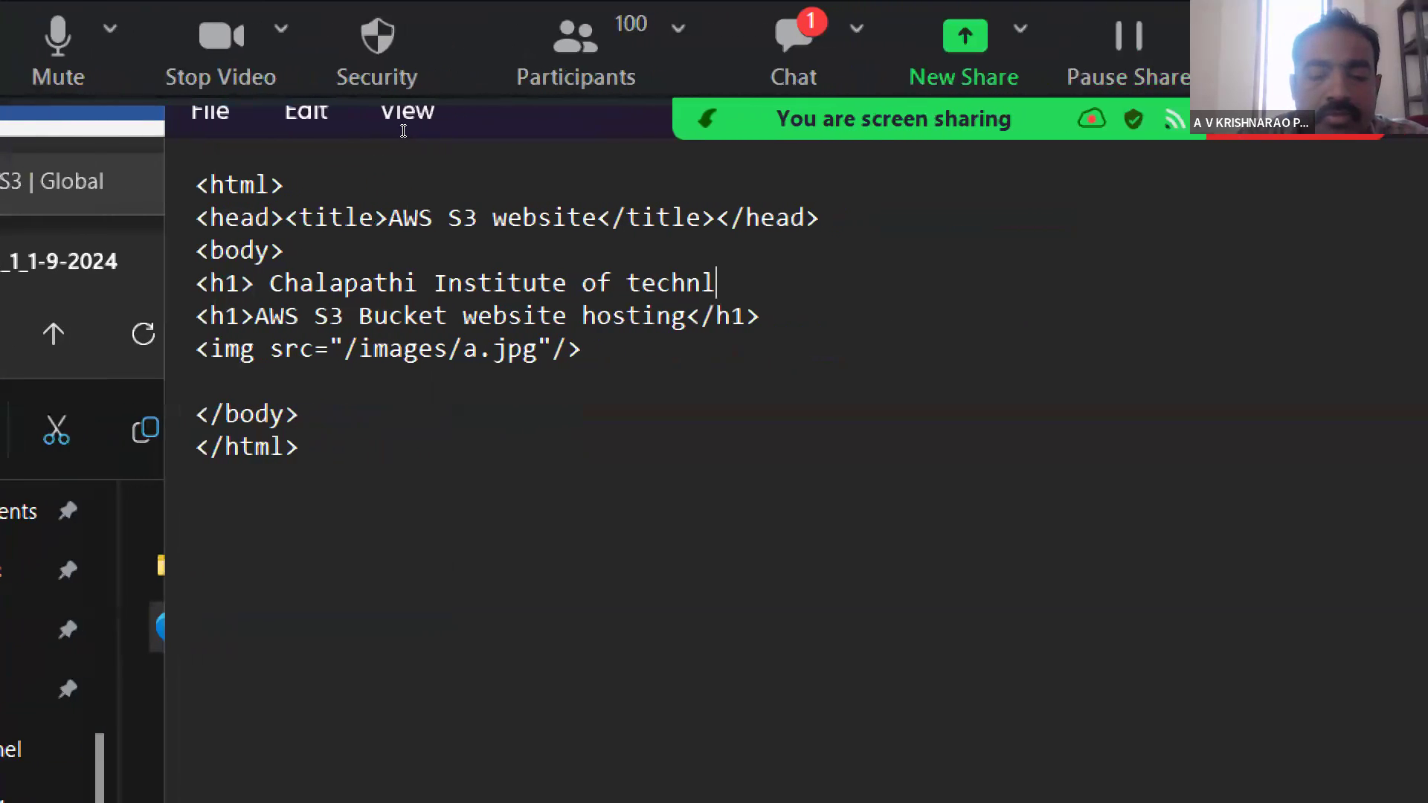
pyautogui.press('BackSpace')
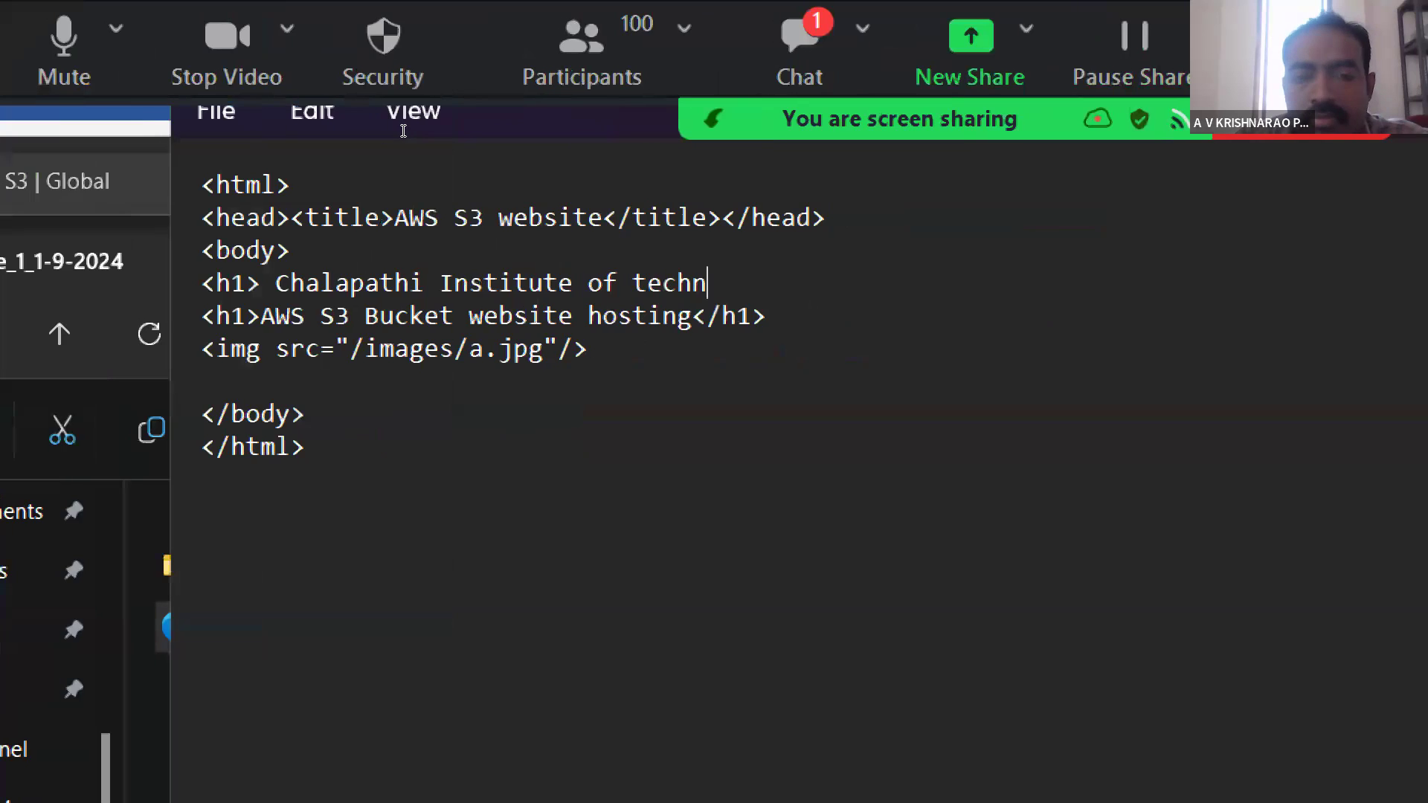
pyautogui.write('ology')
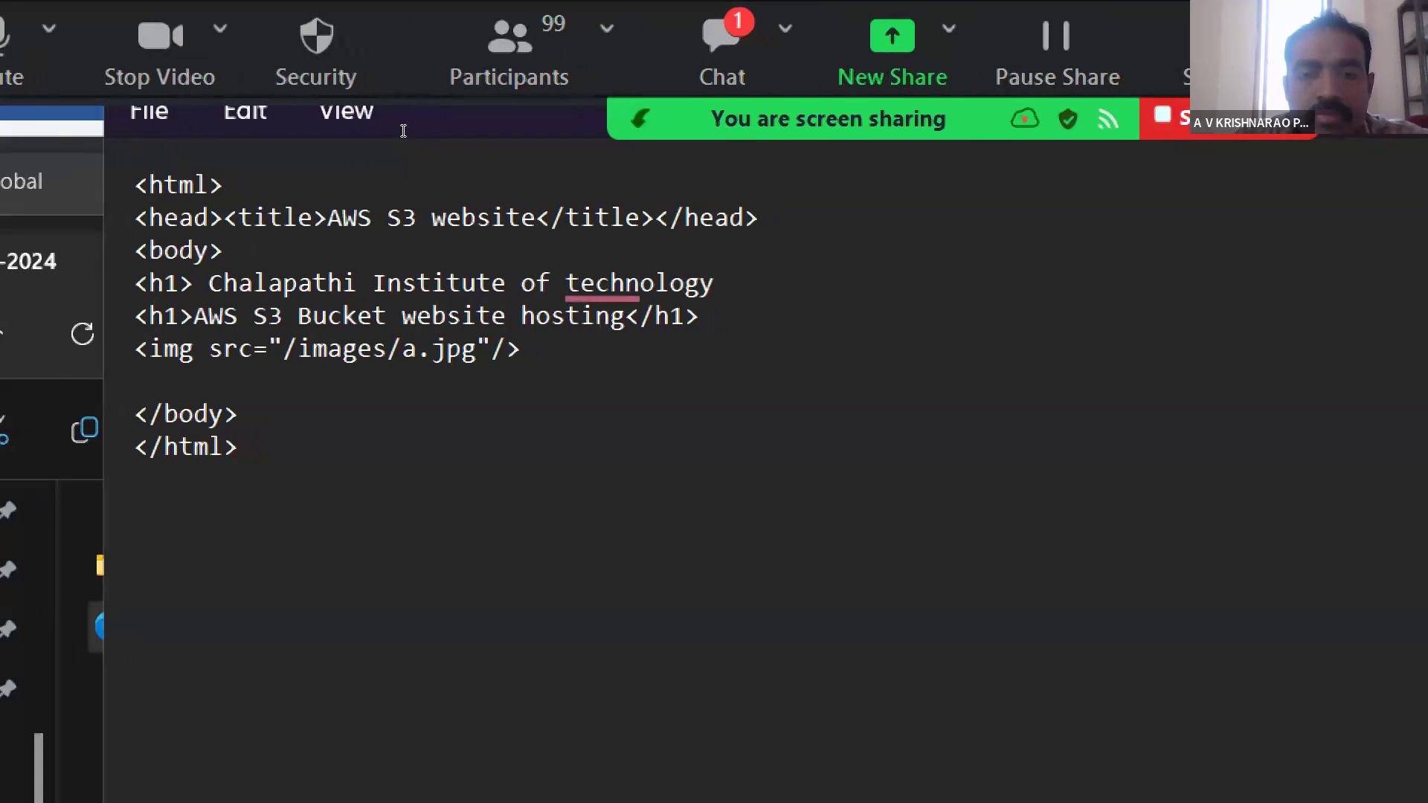
# - Capitalize "Technology" in the new heading and close the line with </h1>
pyautogui.press('Left')
pyautogui.press('Left')
pyautogui.press('Left')
pyautogui.press('Left')
pyautogui.press('Left')
pyautogui.press('Left')
pyautogui.press('Left')
pyautogui.press('Left')
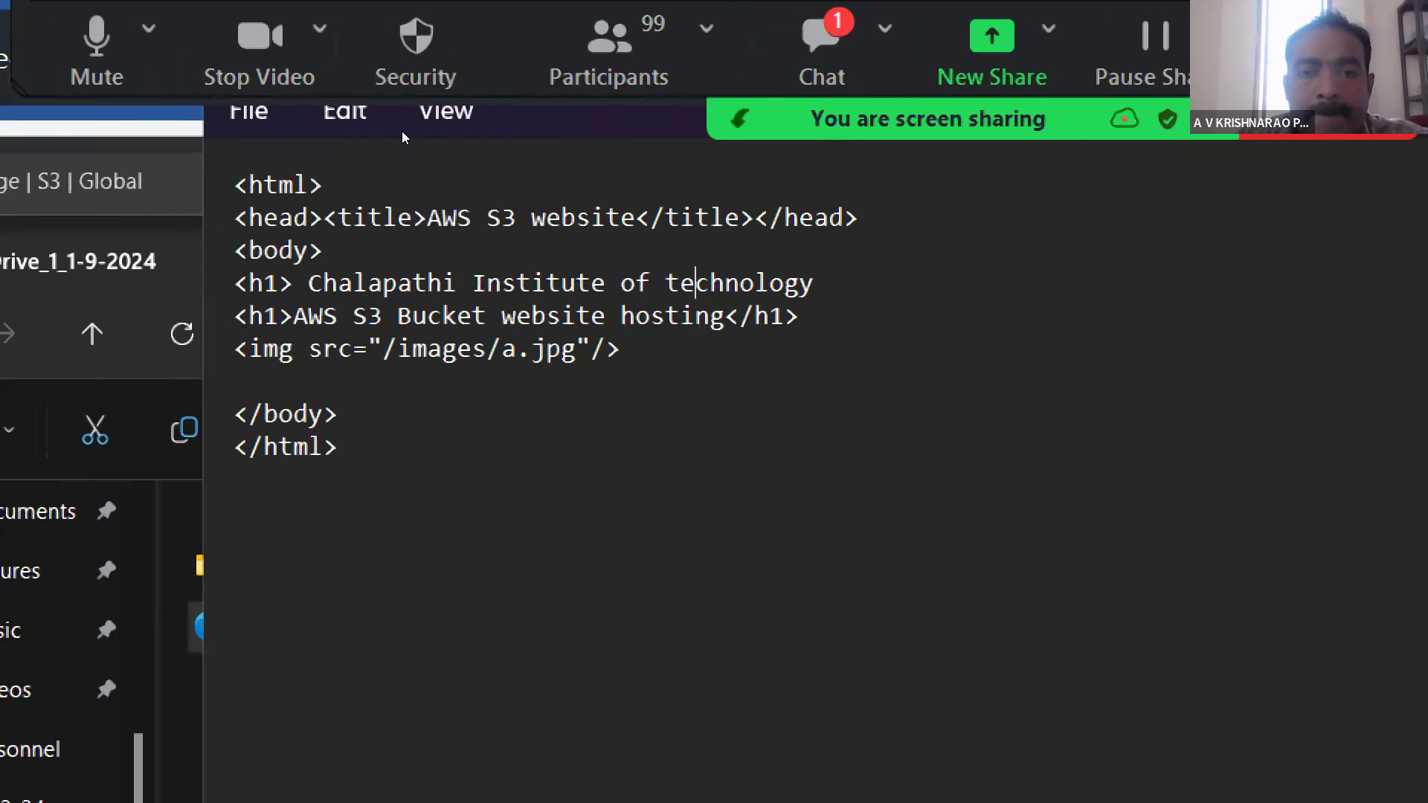
pyautogui.press('Left')
pyautogui.press('BackSpace')
pyautogui.write('T')
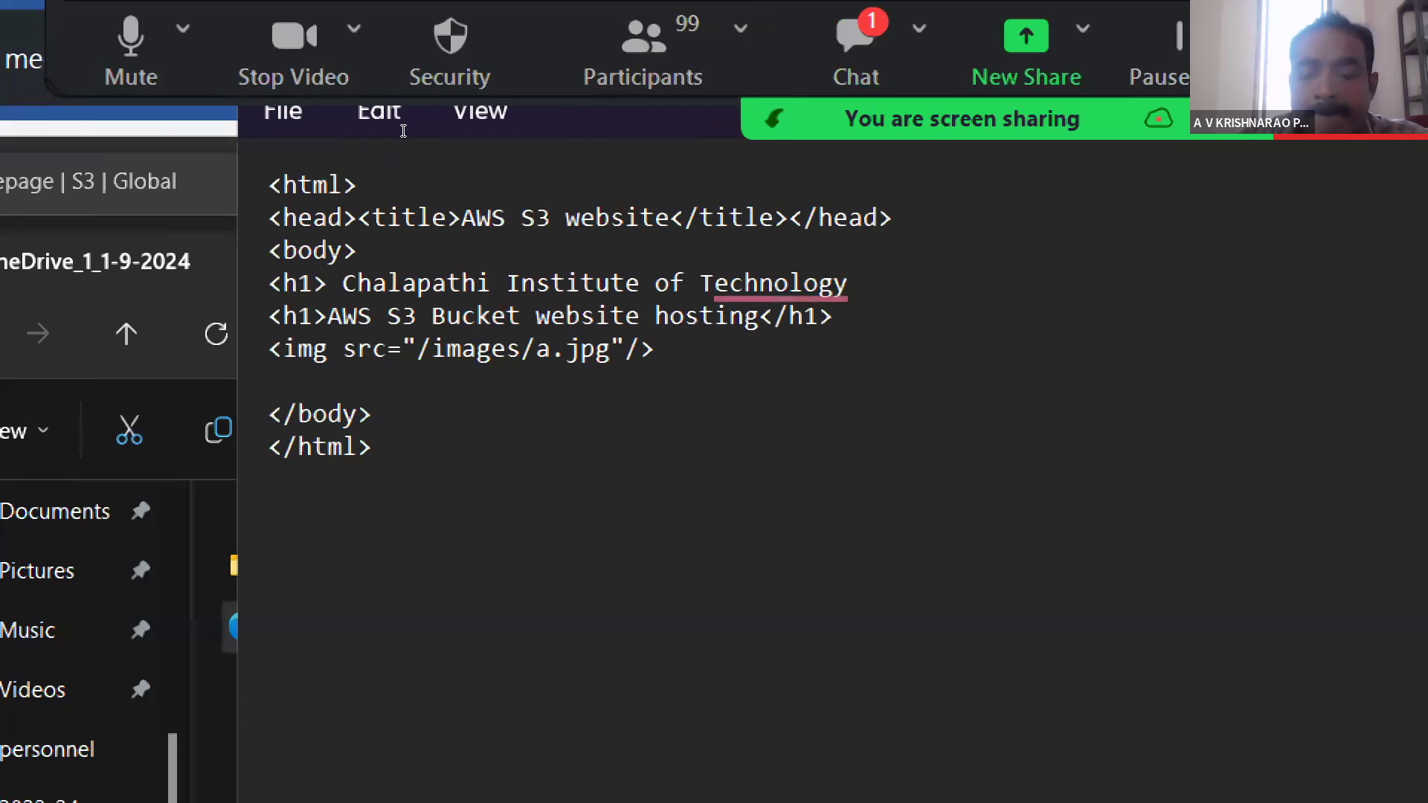
pyautogui.press('Right')
pyautogui.press('Right')
pyautogui.press('Right')
pyautogui.press('Right')
pyautogui.press('Right')
pyautogui.press('Right')
pyautogui.press('Right')
pyautogui.press('Right')
pyautogui.press('Right')
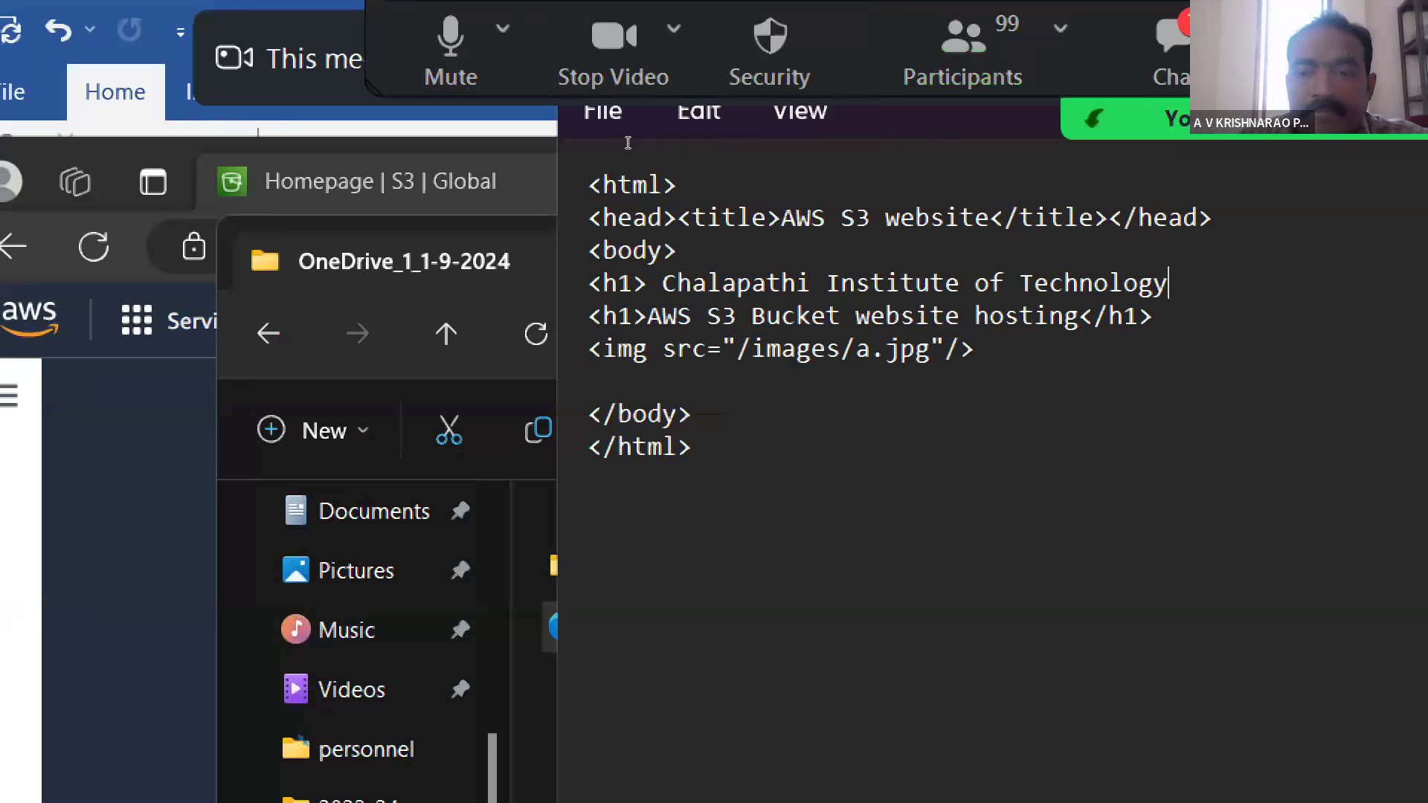
pyautogui.write('</')
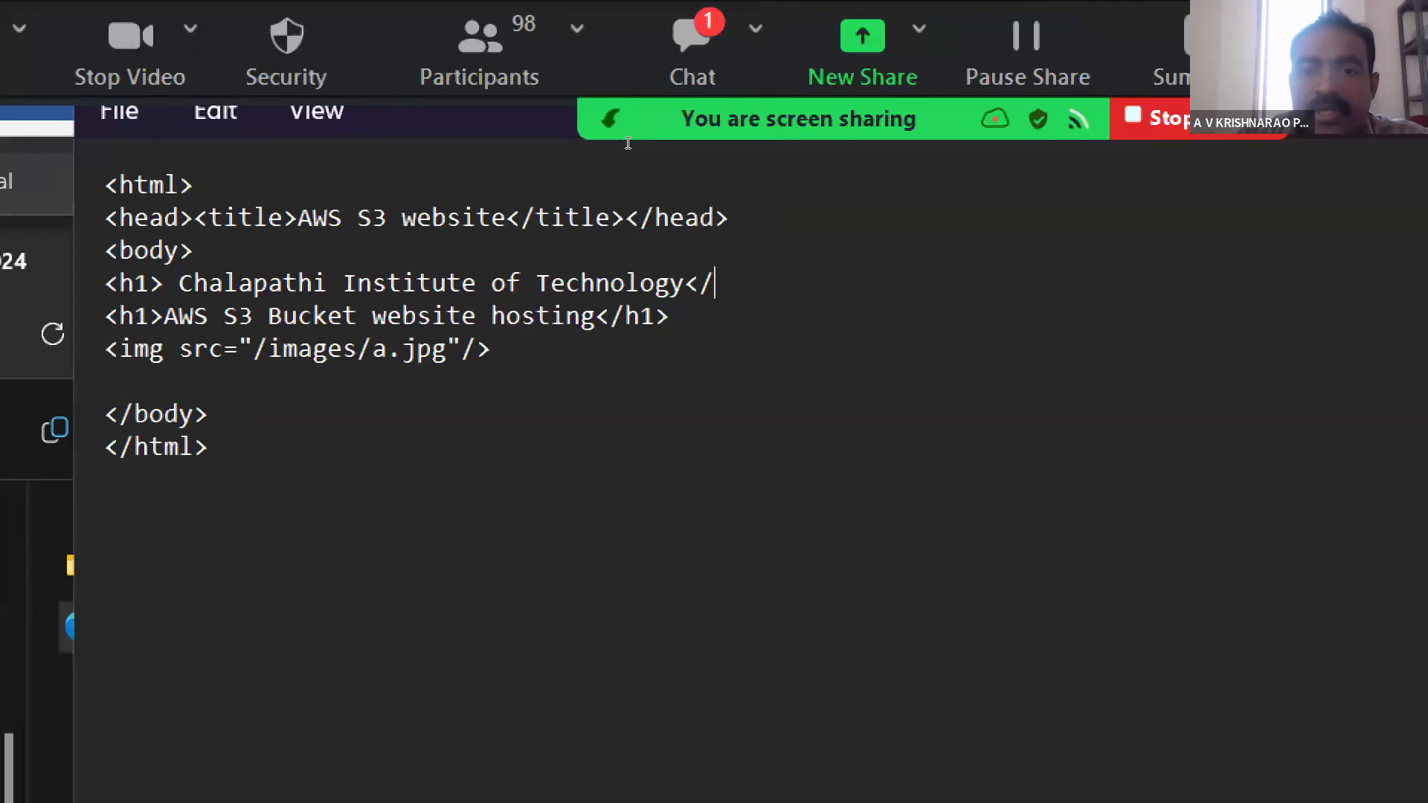
pyautogui.write('h1>')
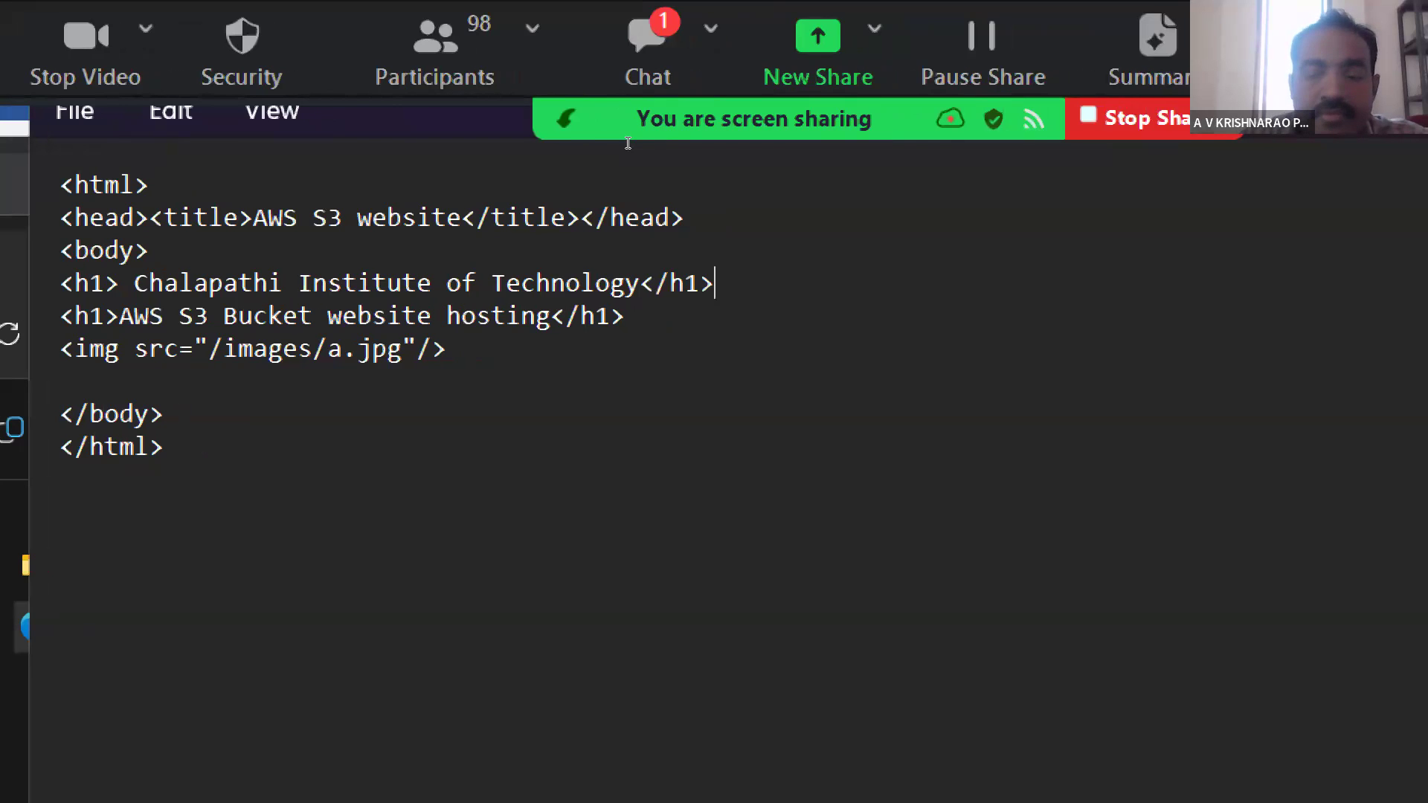
# - Add a <br/> line break on a new line below the institute heading
pyautogui.press('Return')
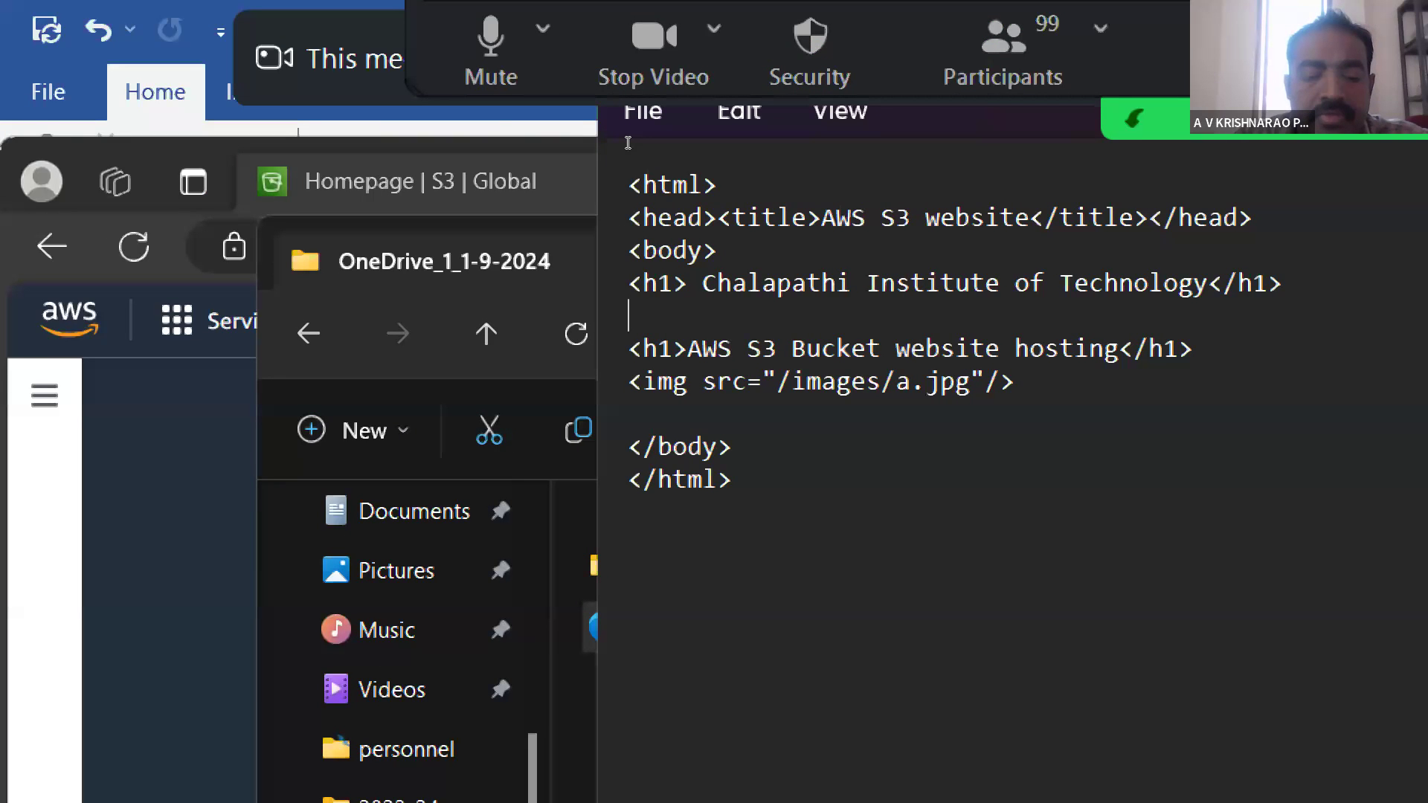
pyautogui.write('<br/>')
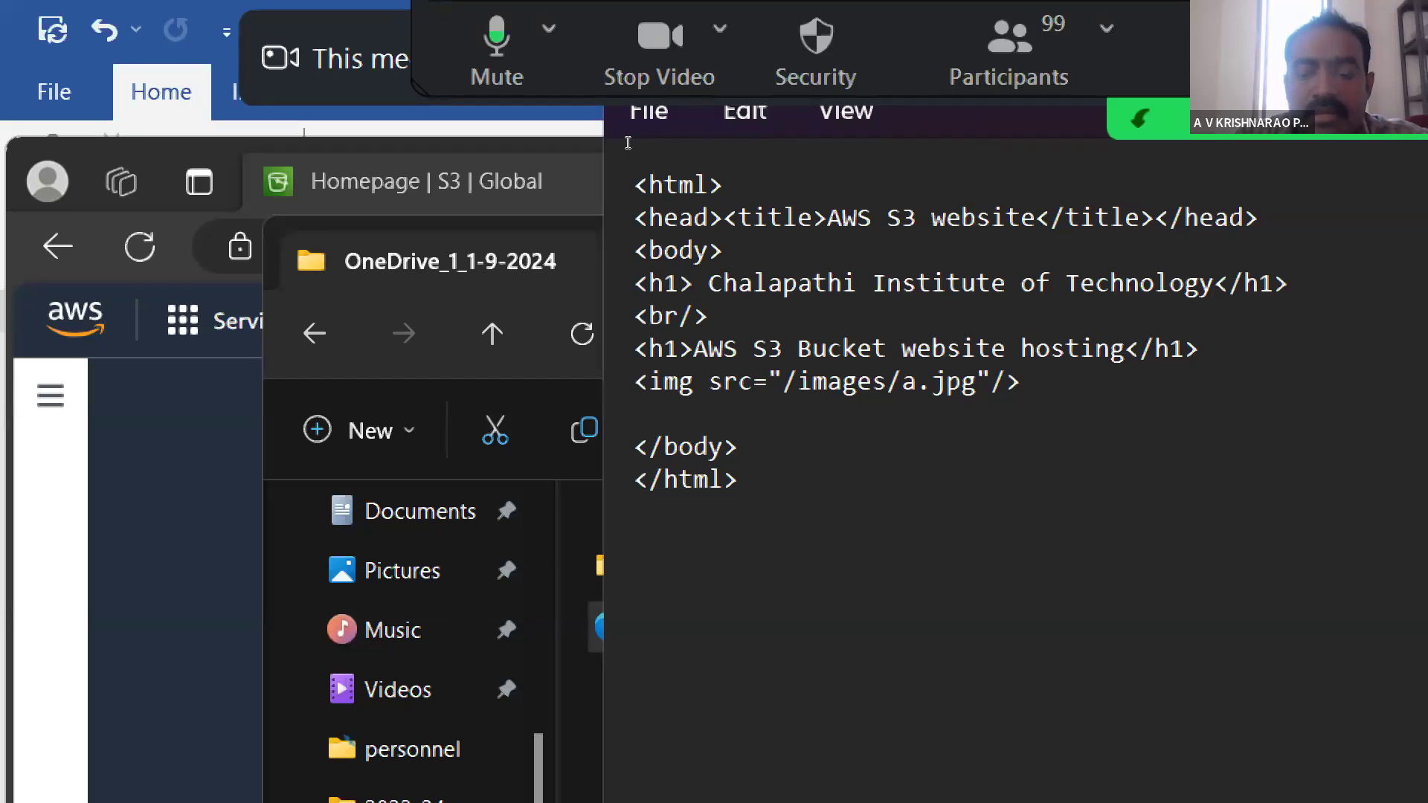
# - Insert a line below the <br/> tag with an opening <h2> tag and the text "Day2 :"
pyautogui.press('Return')
pyautogui.write('<')
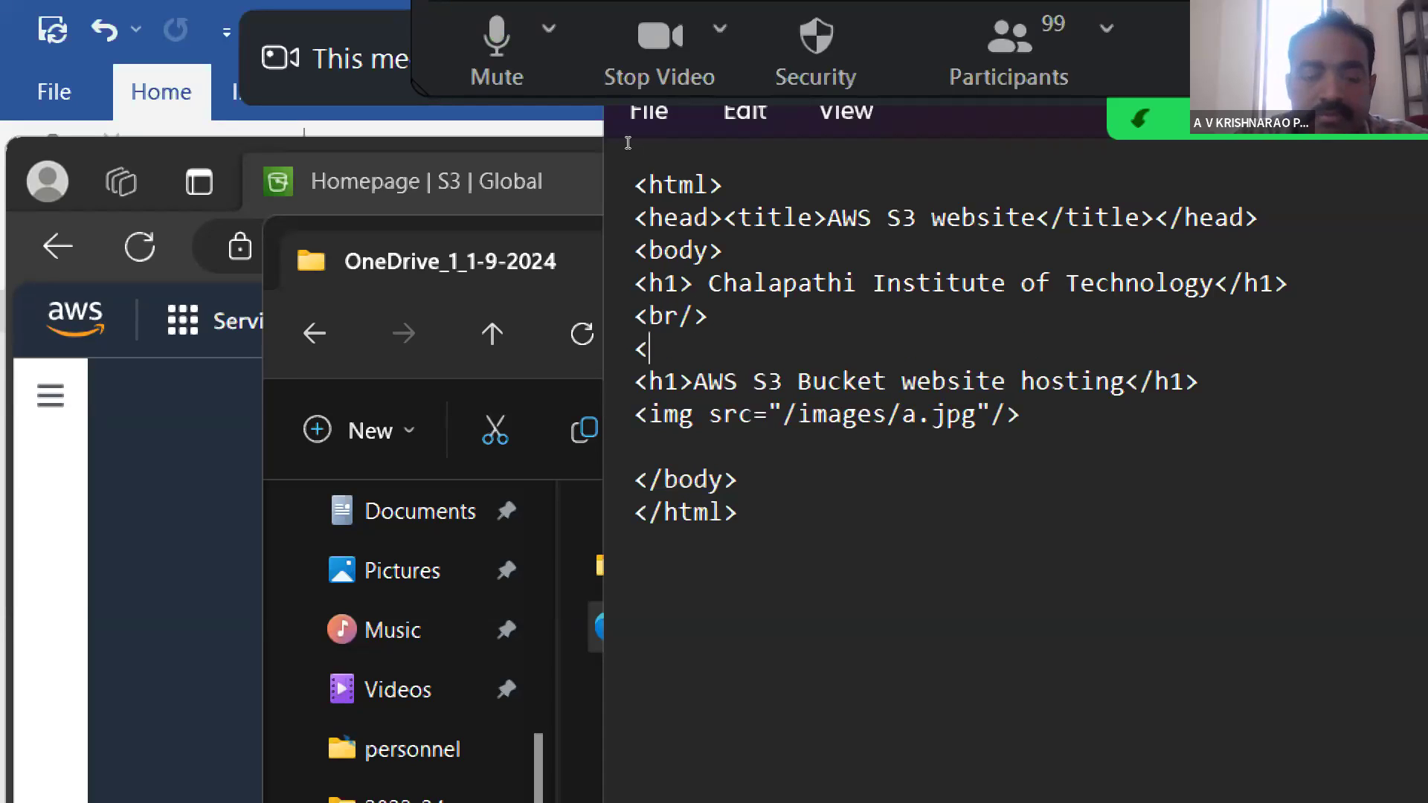
pyautogui.write('h2')
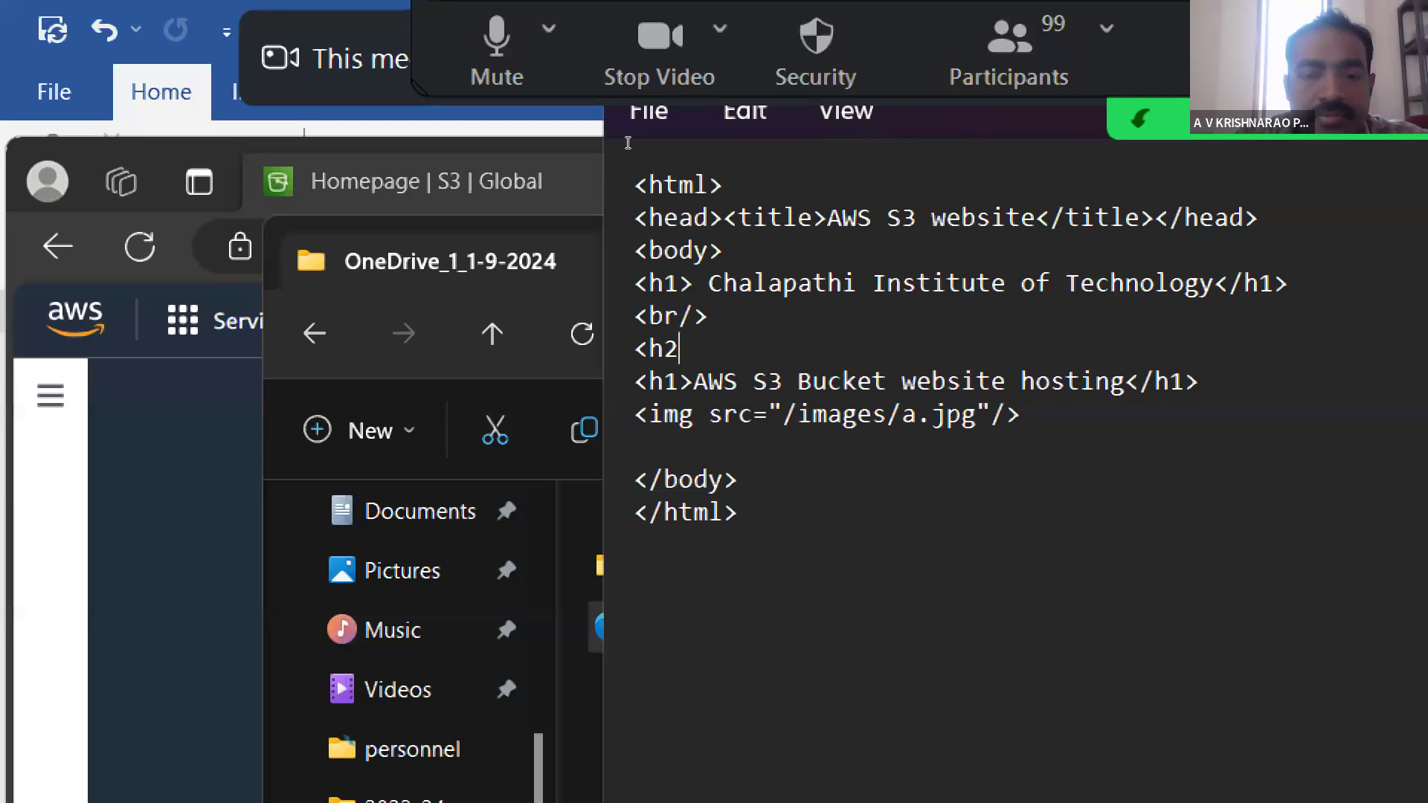
pyautogui.write('>D')
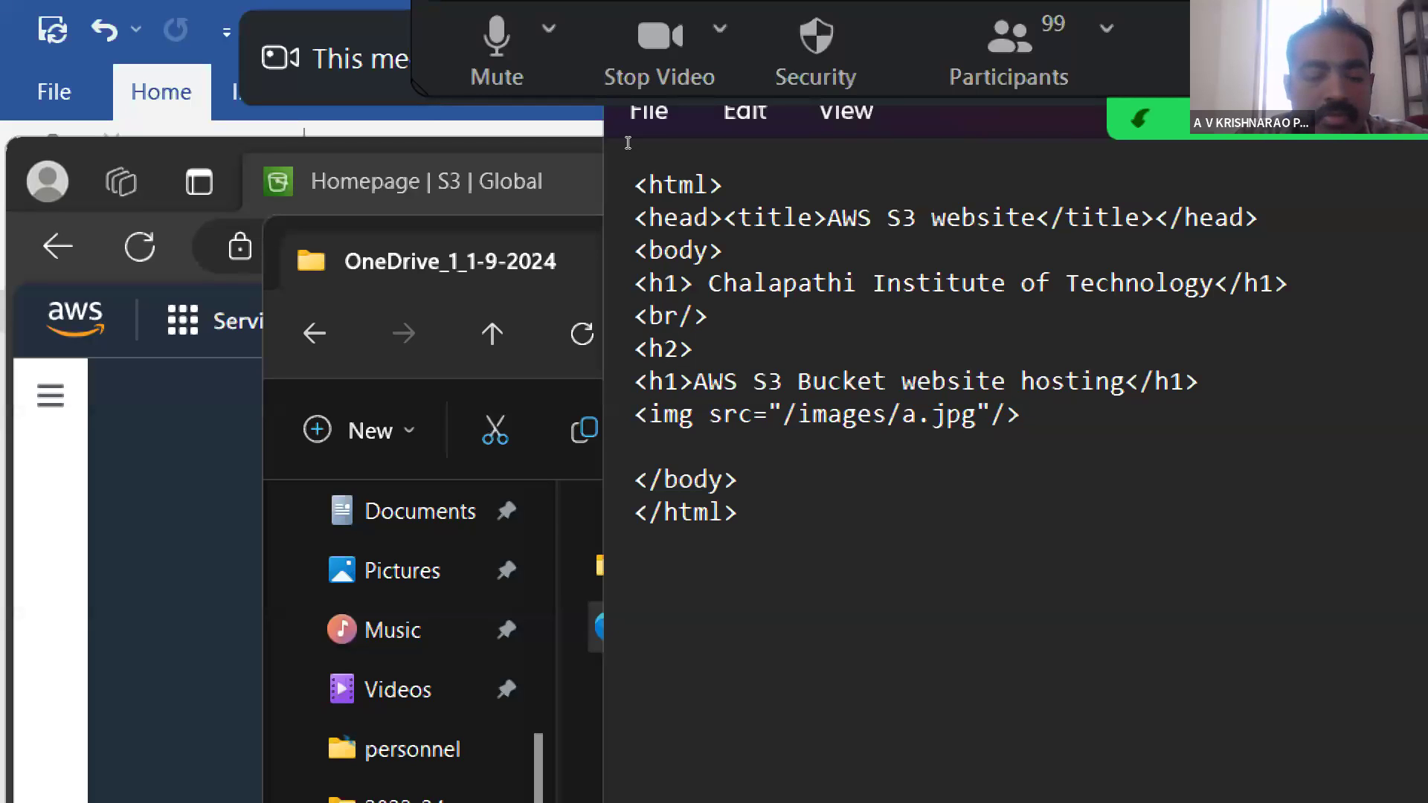
pyautogui.write('ay2 ')
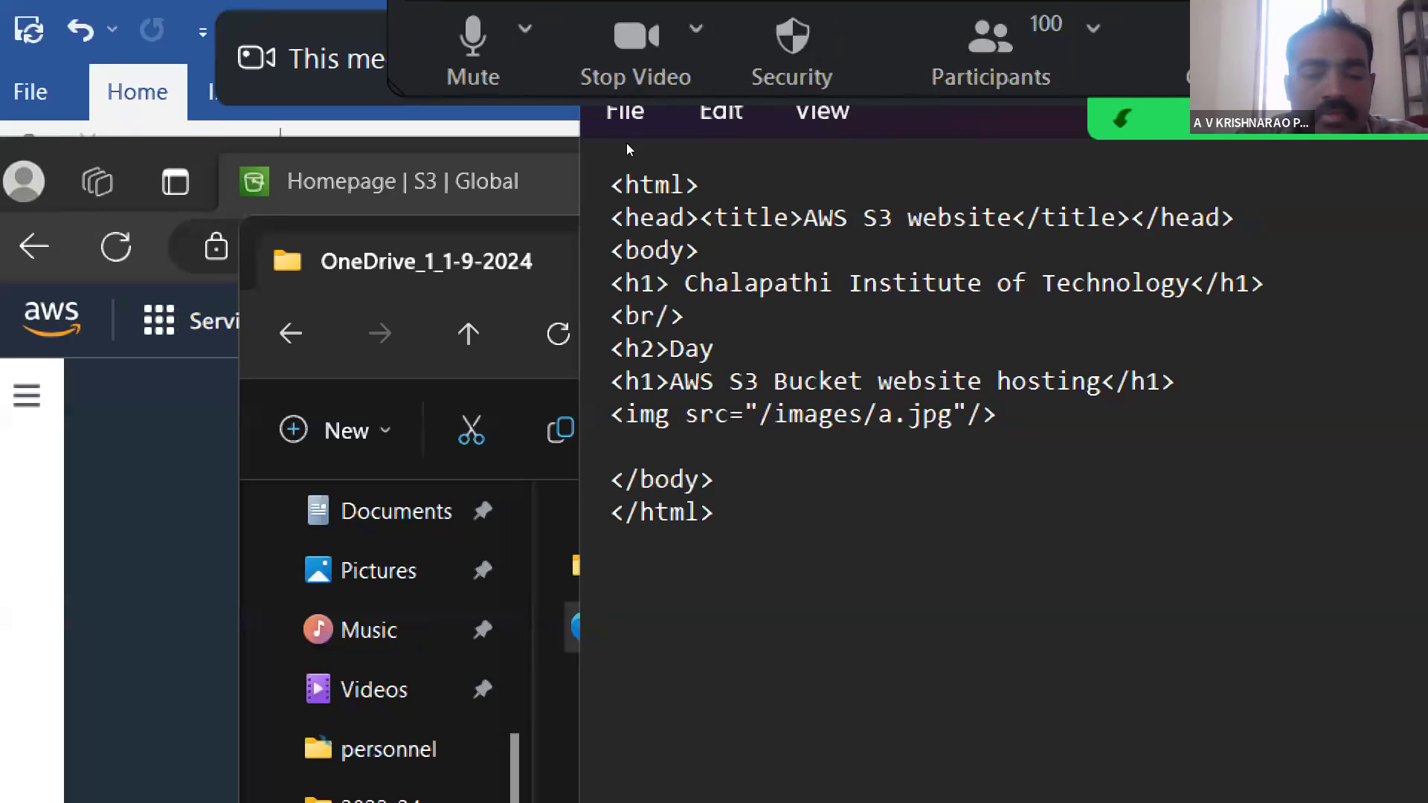
pyautogui.write(': ')
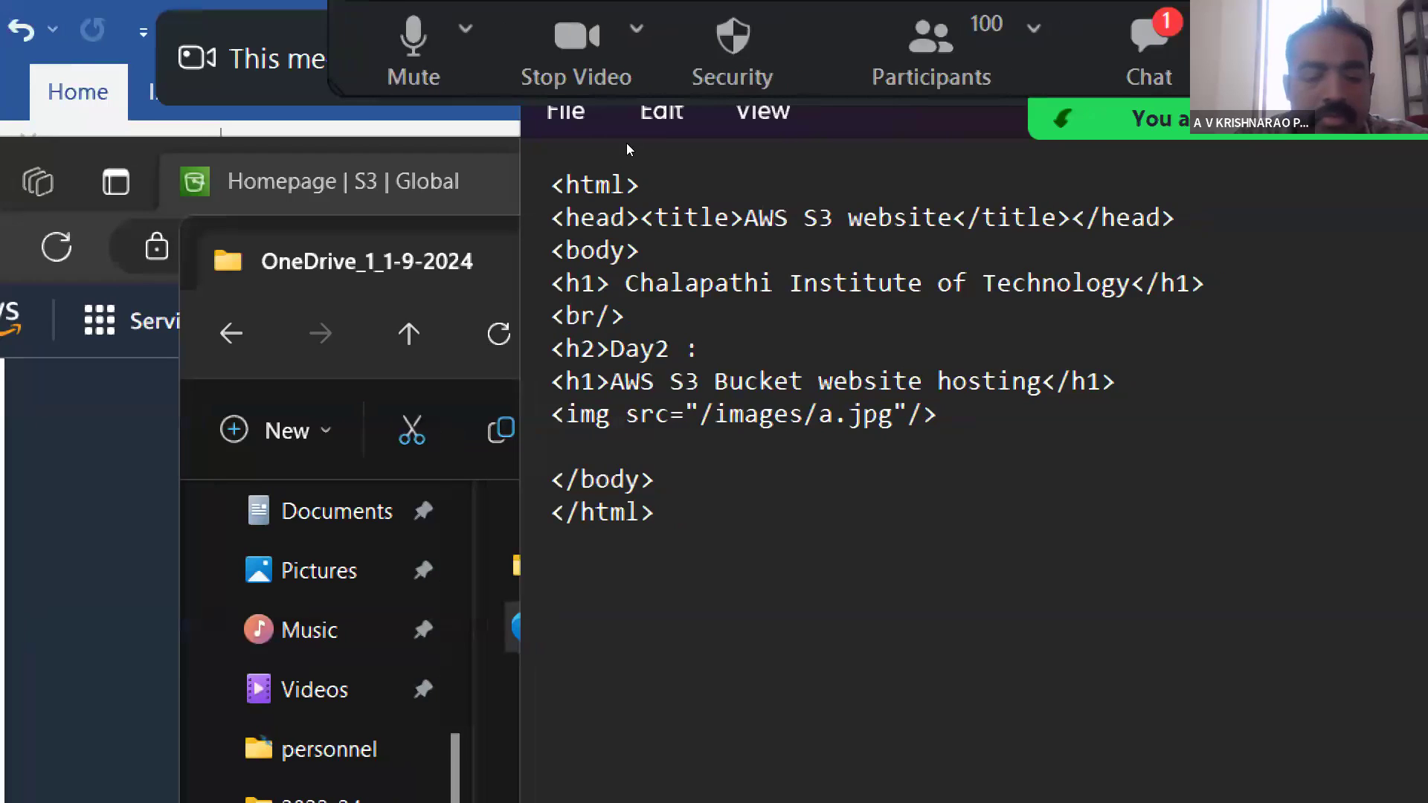
pyautogui.write('S')
# - Complete the Day2 heading with "Website hosting using S3" and close the line with </h2>
pyautogui.press('BackSpace')
pyautogui.write('W')
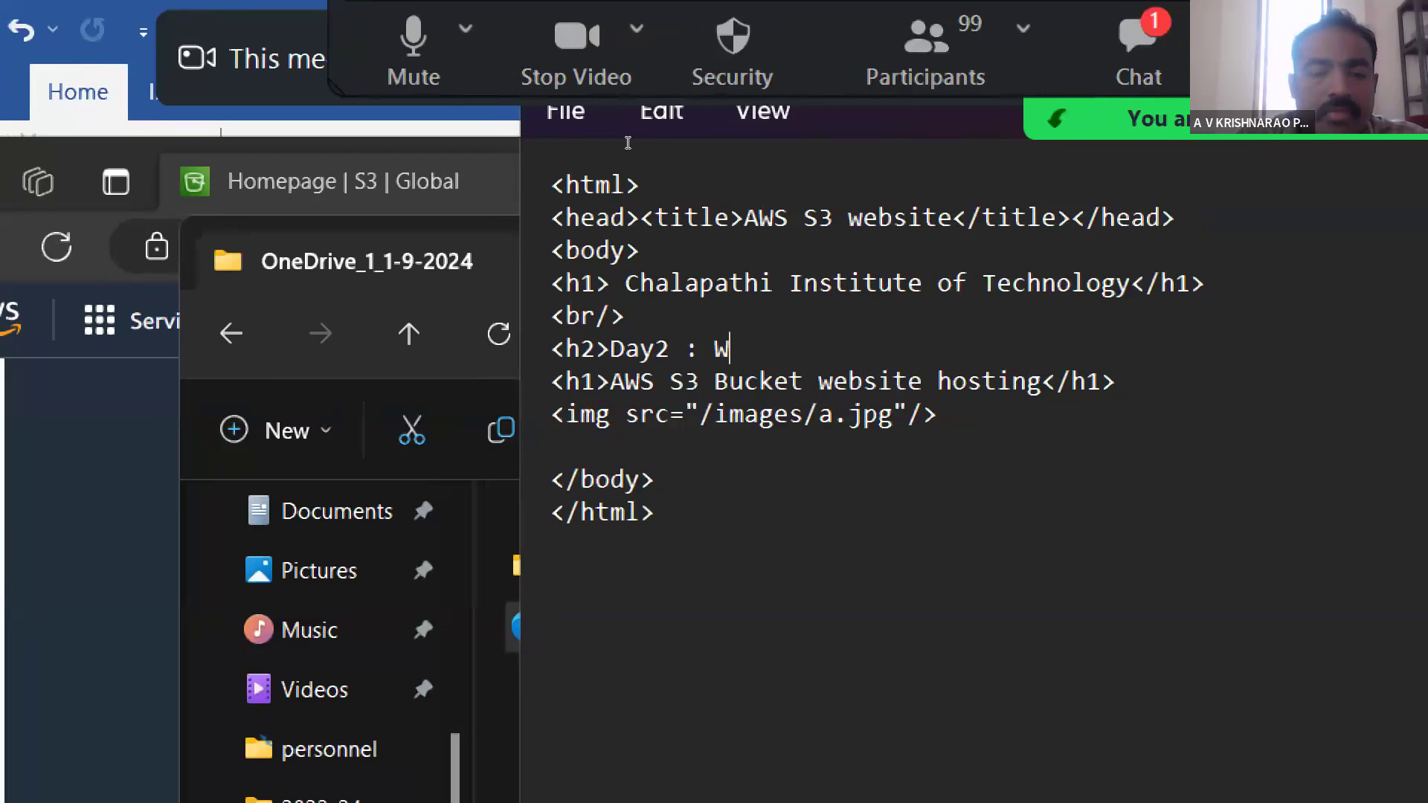
pyautogui.write('ebsite')
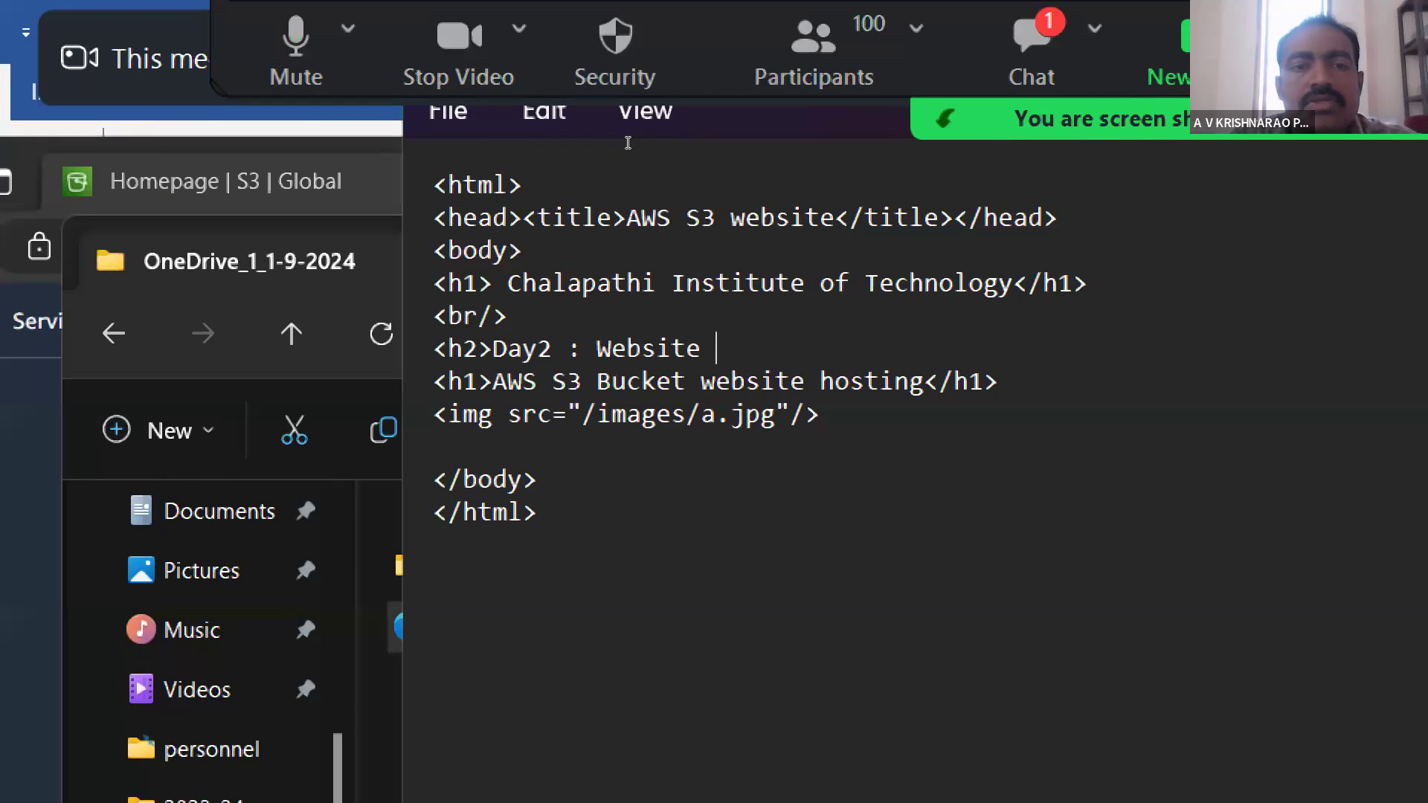
pyautogui.write('hosti')
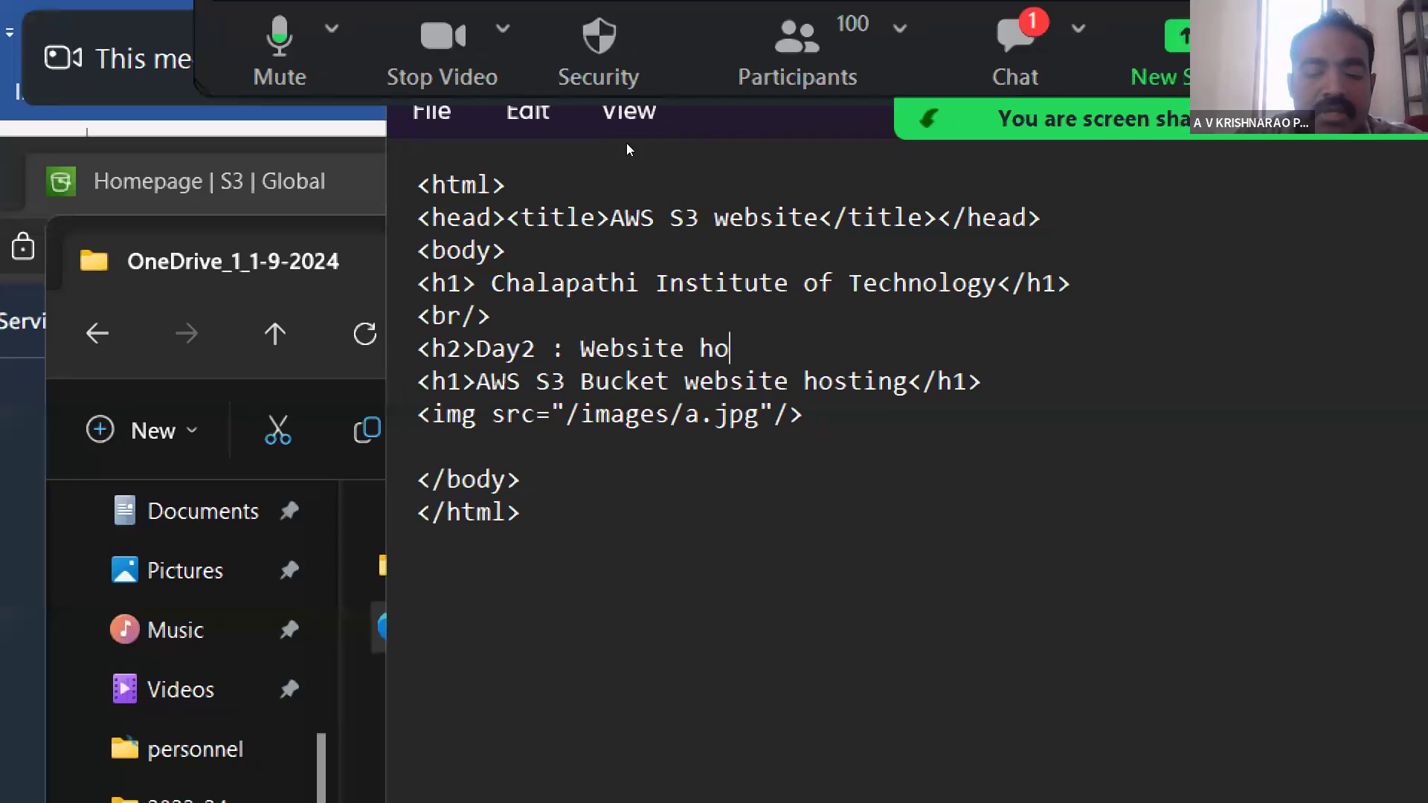
pyautogui.write('ng')
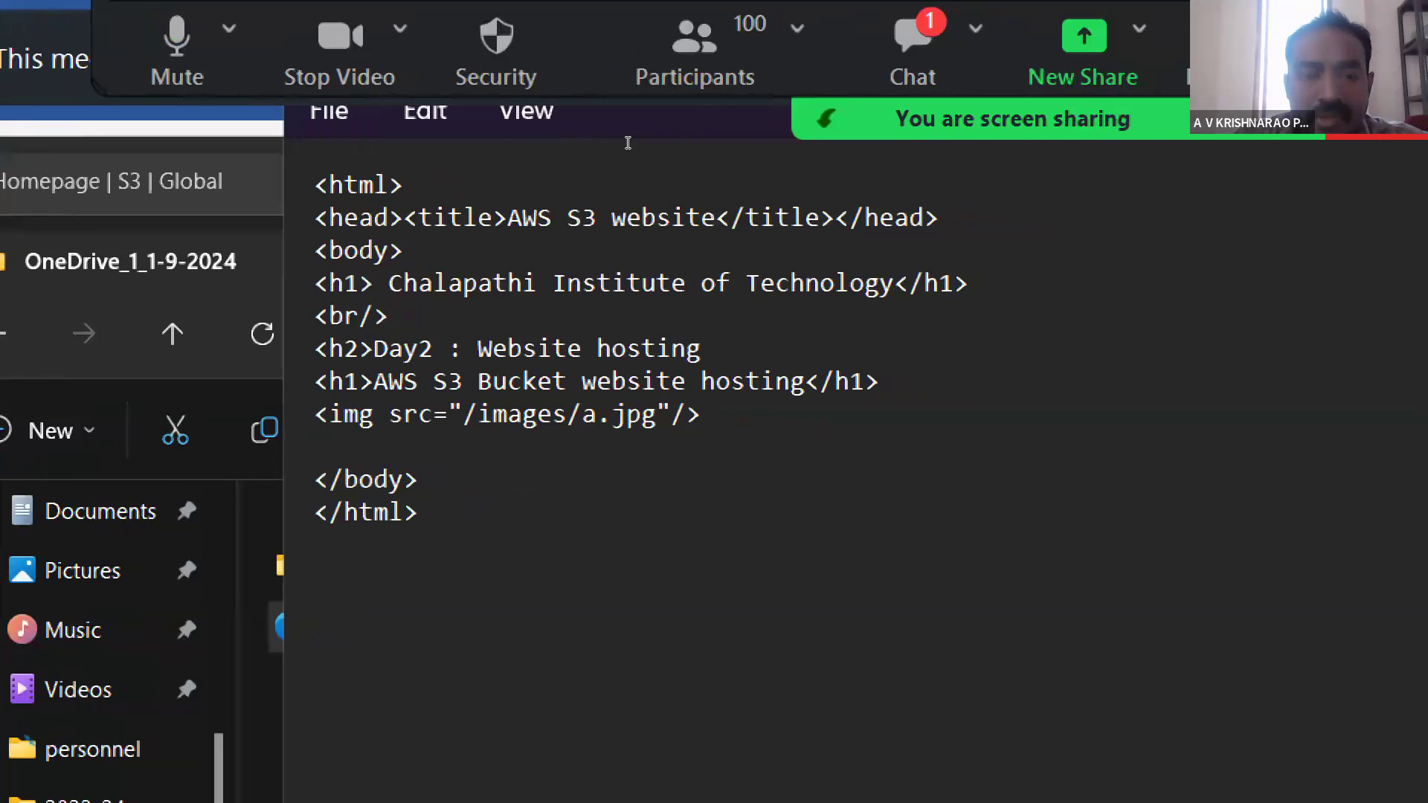
pyautogui.write(' using')
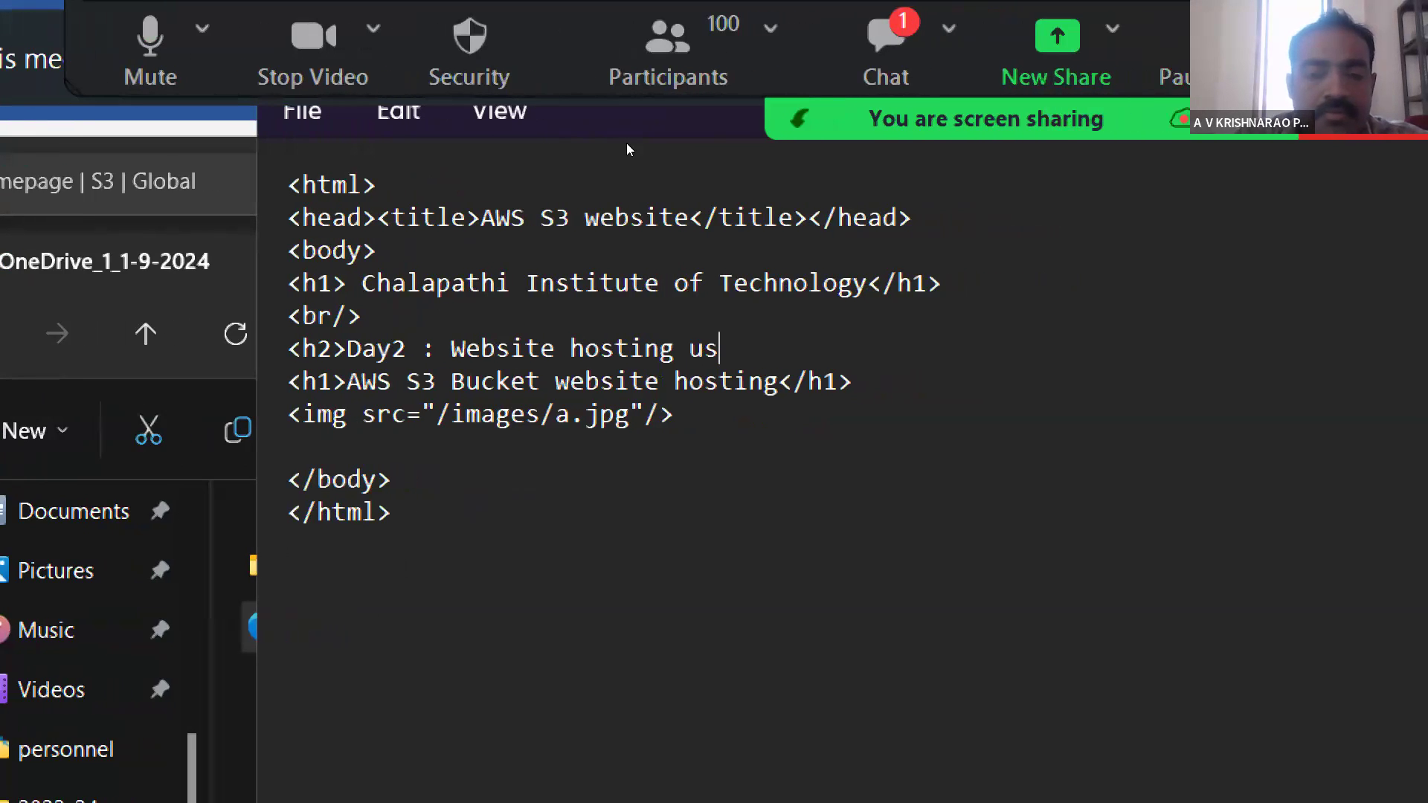
pyautogui.write(' S3')
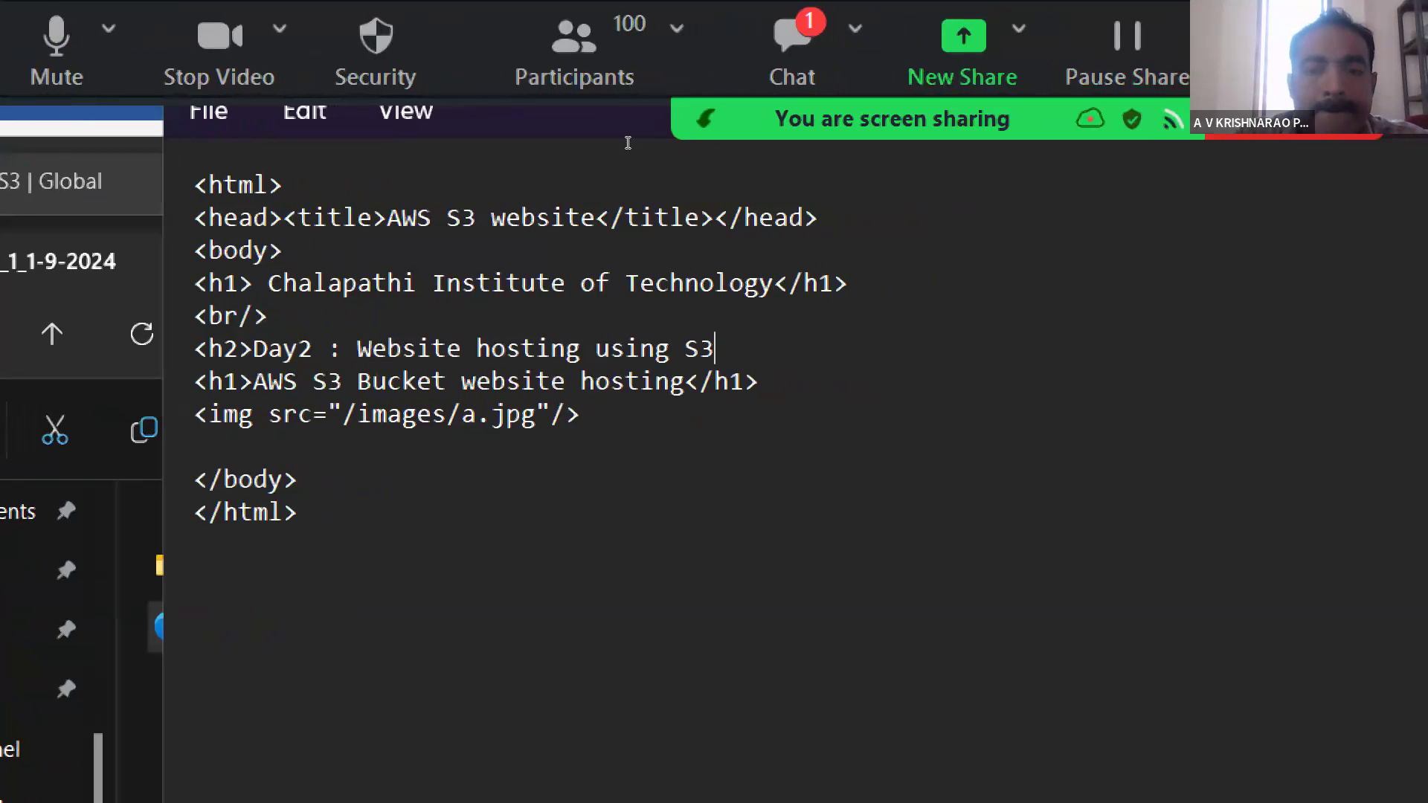
pyautogui.write('</h')
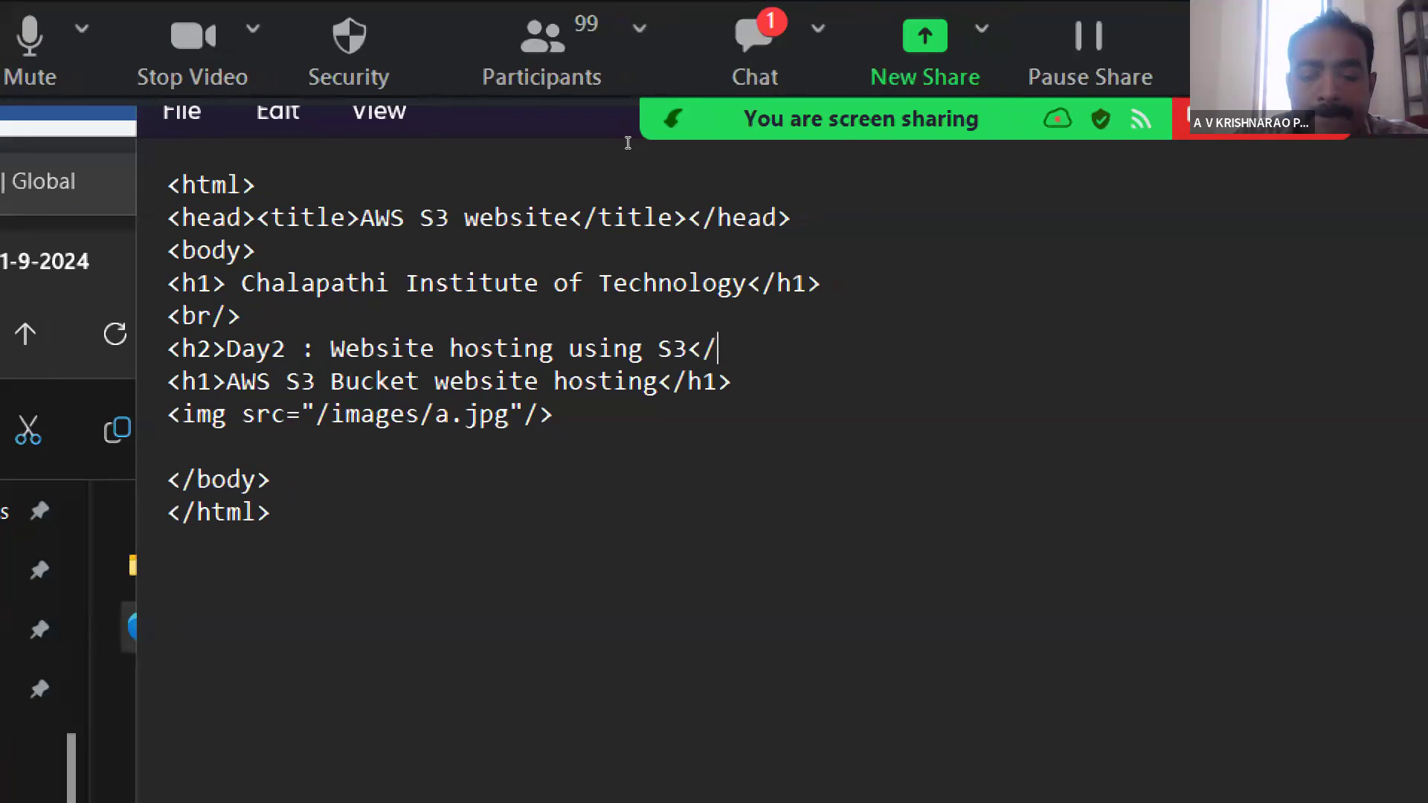
pyautogui.write('2>')
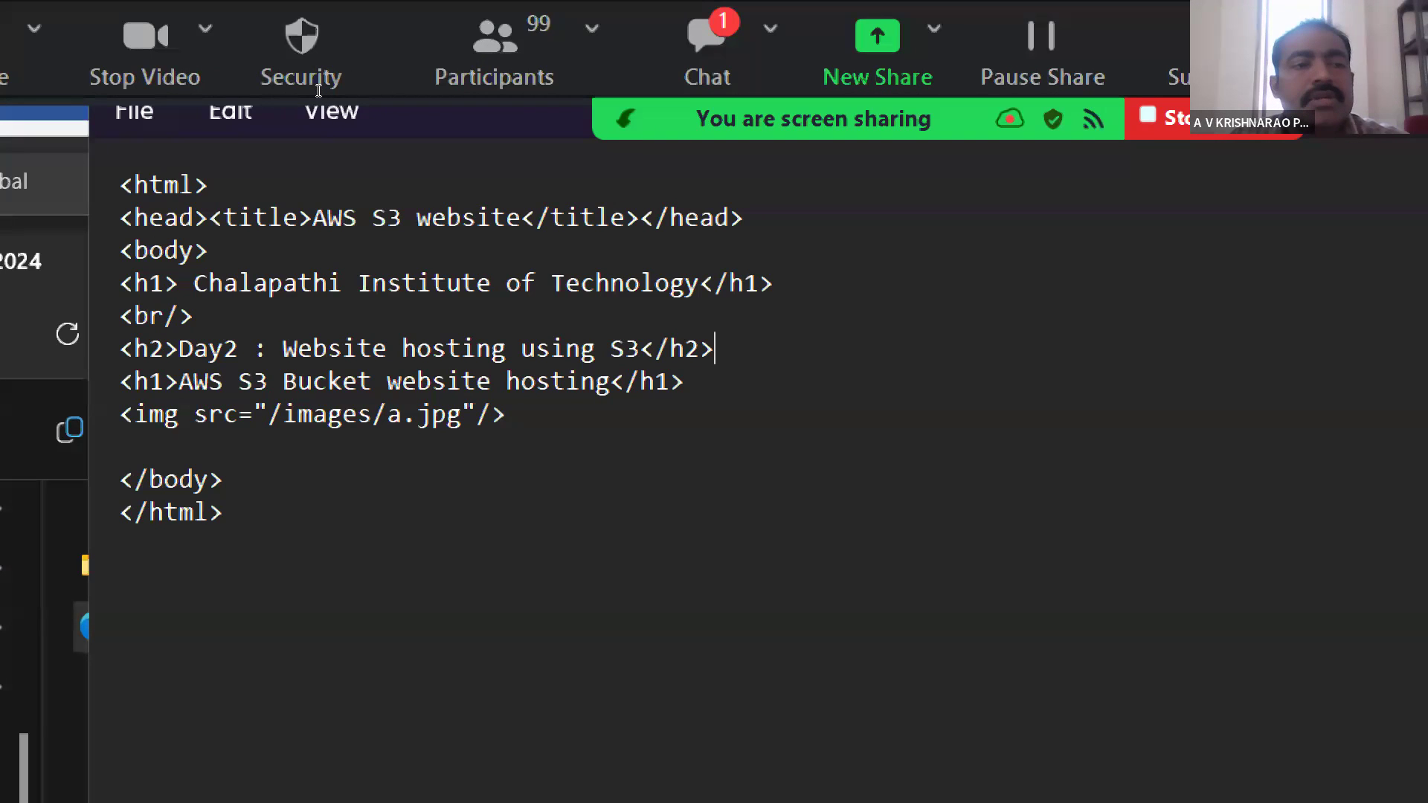
# - Examine the page structure by highlighting the html tag, the head and title line, the body section and the body's contents
pyautogui.hotkey('shift', 'End')
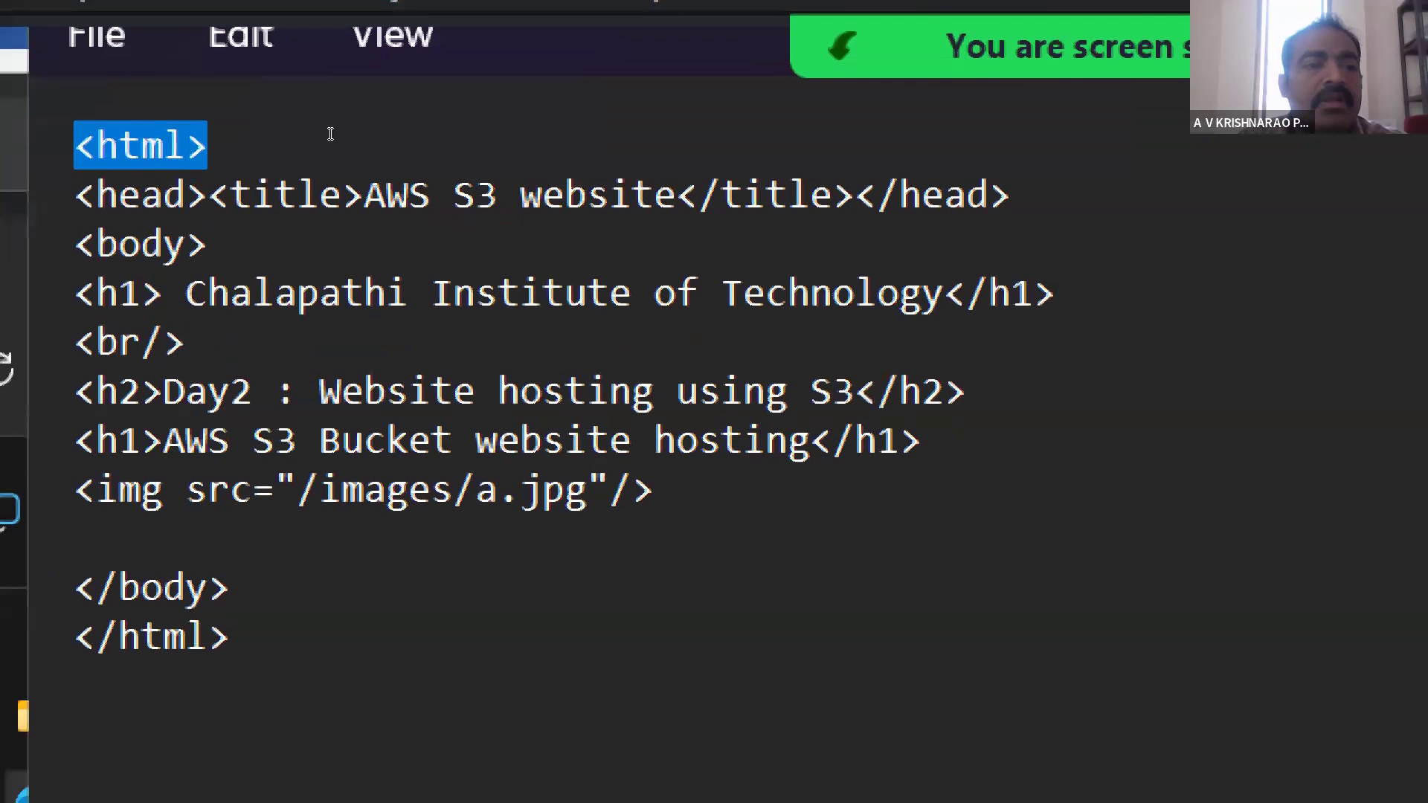
pyautogui.moveTo(76, 195); pyautogui.dragTo(453, 195)
pyautogui.click(232, 146)
pyautogui.moveTo(78, 195); pyautogui.dragTo(1010, 195)
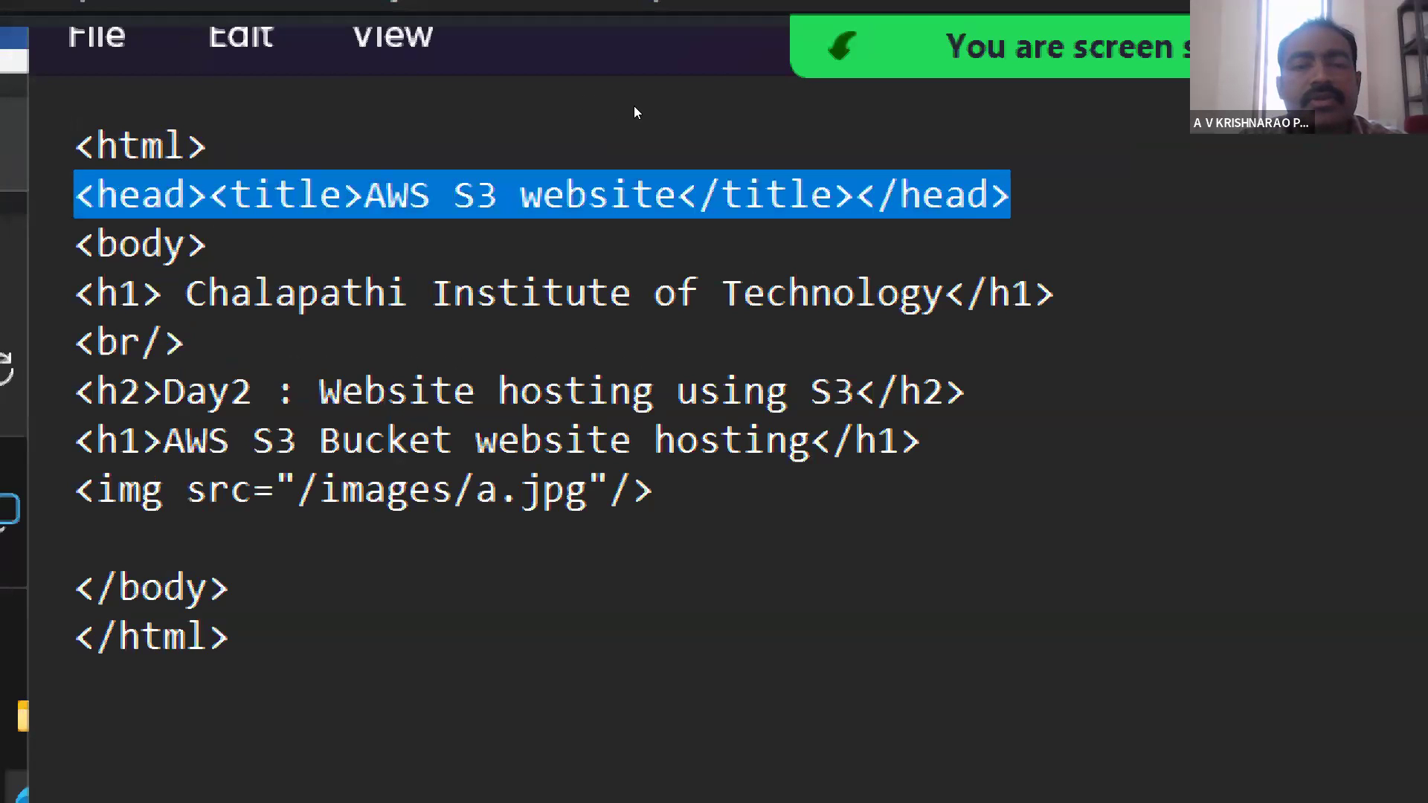
pyautogui.click(557, 141)
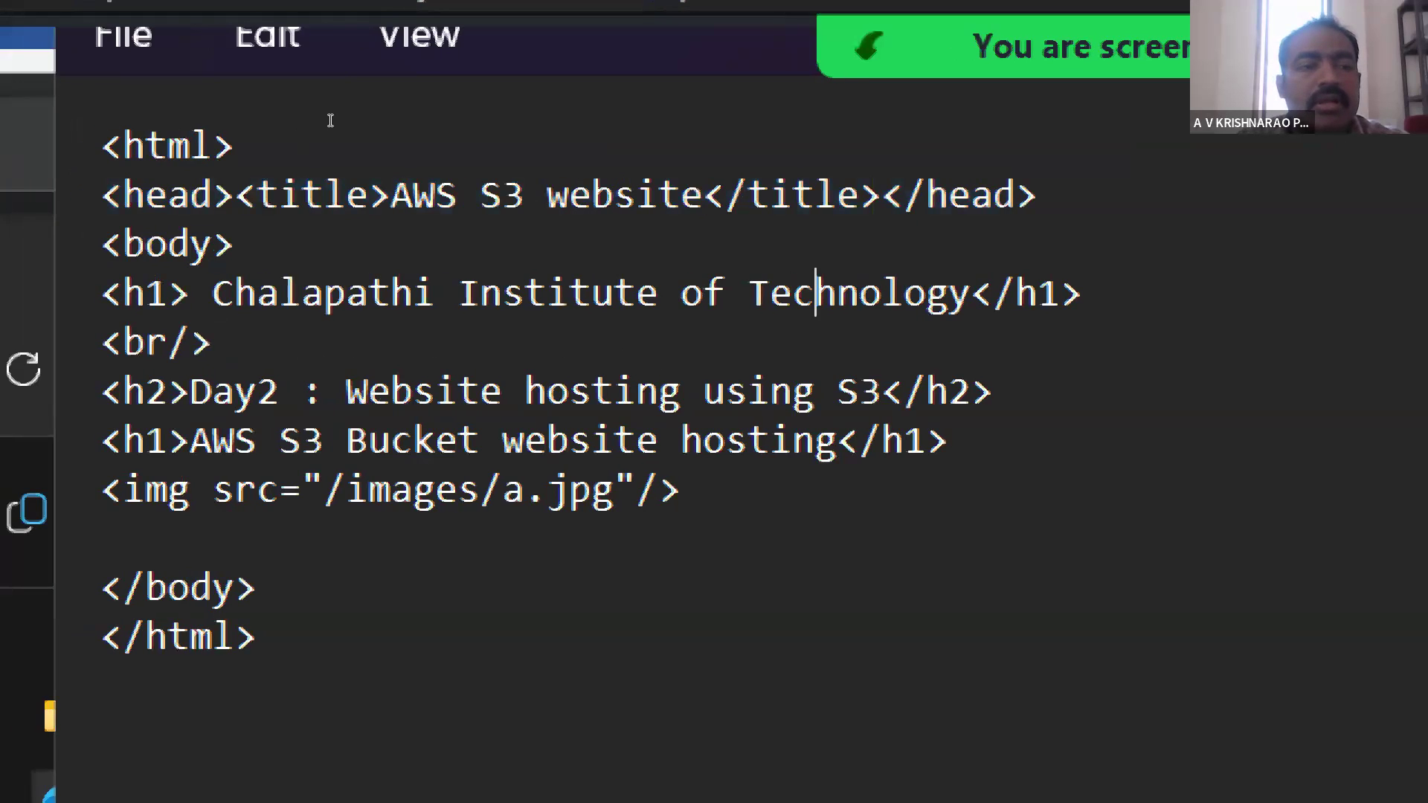
pyautogui.click(345, 138)
pyautogui.moveTo(344, 139); pyautogui.dragTo(405, 235)
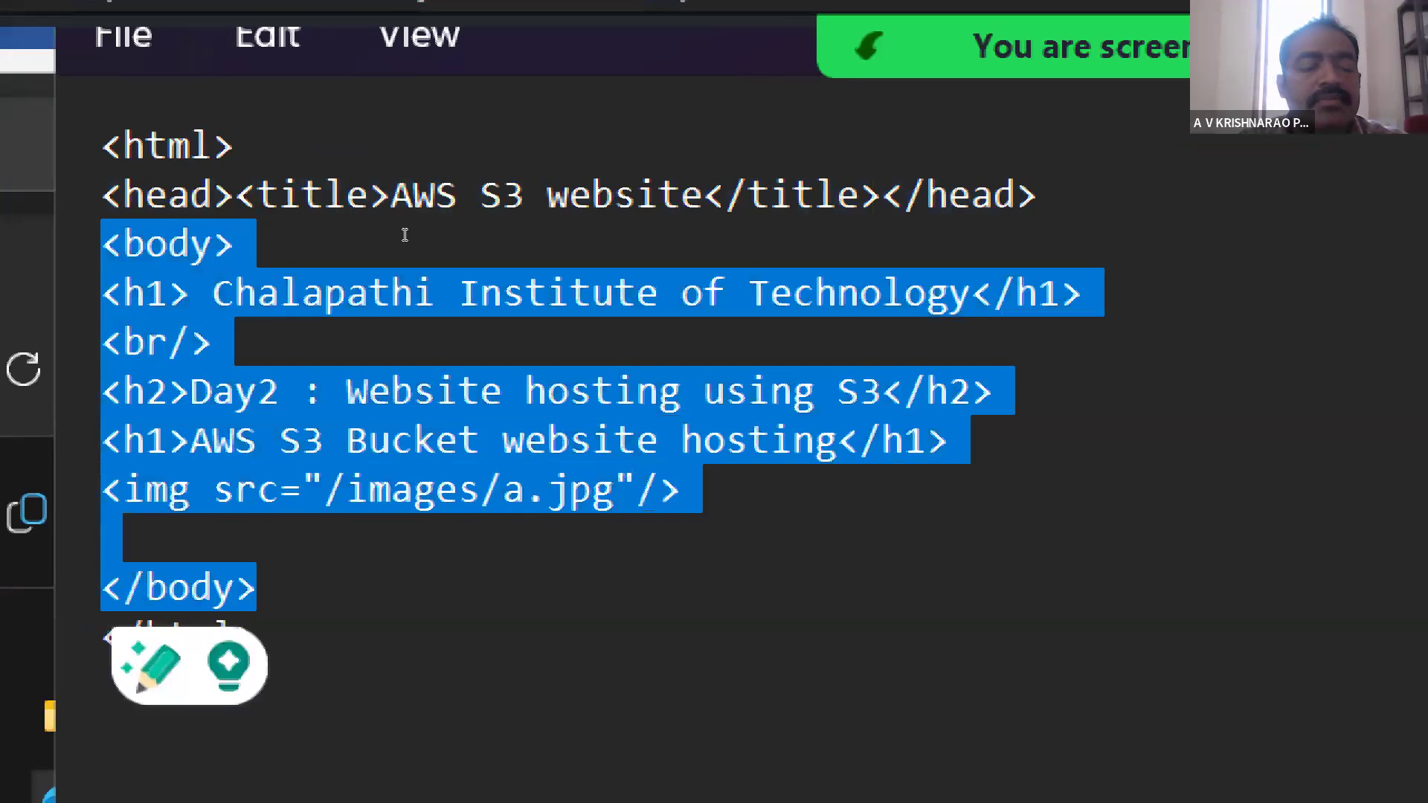
pyautogui.click(405, 235)
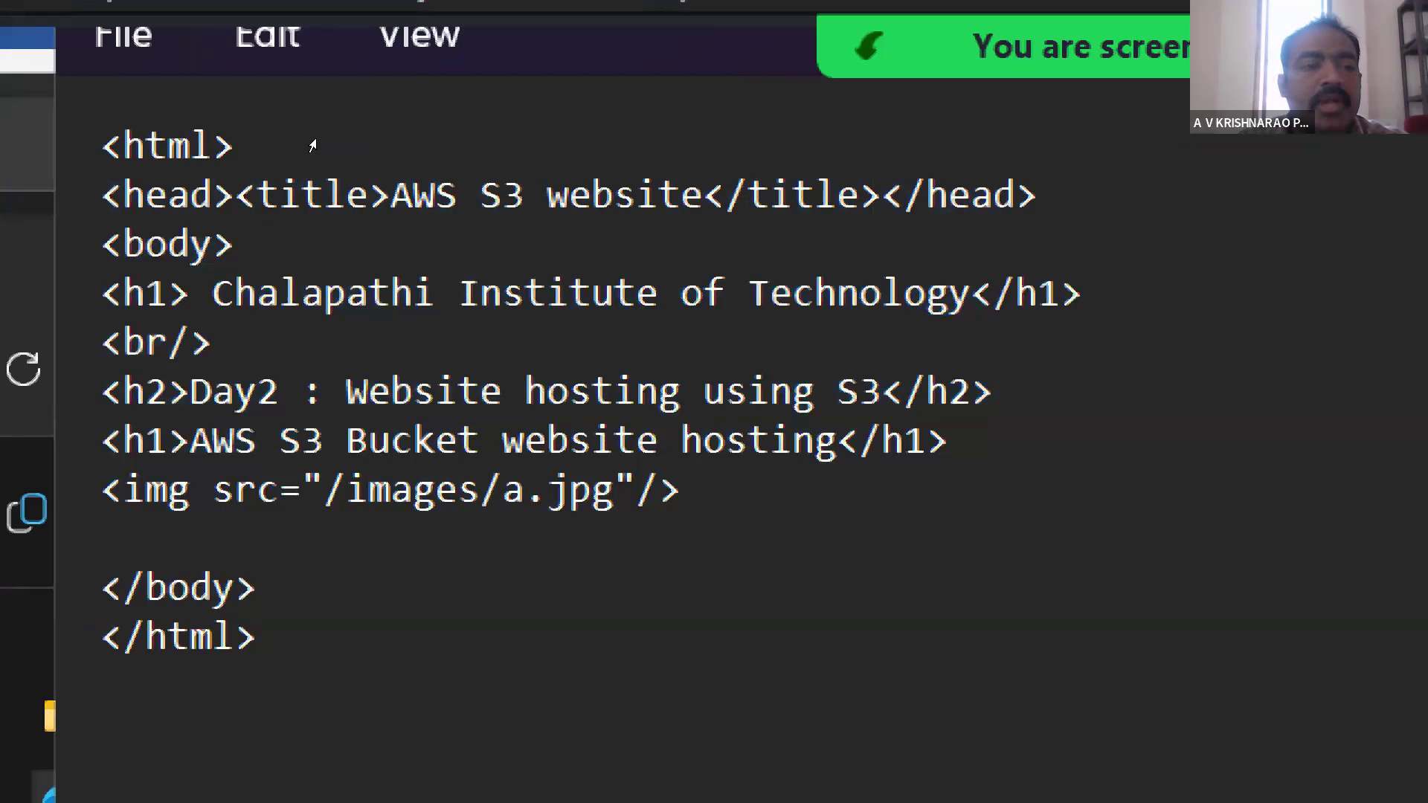
pyautogui.moveTo(320, 138); pyautogui.dragTo(516, 207)
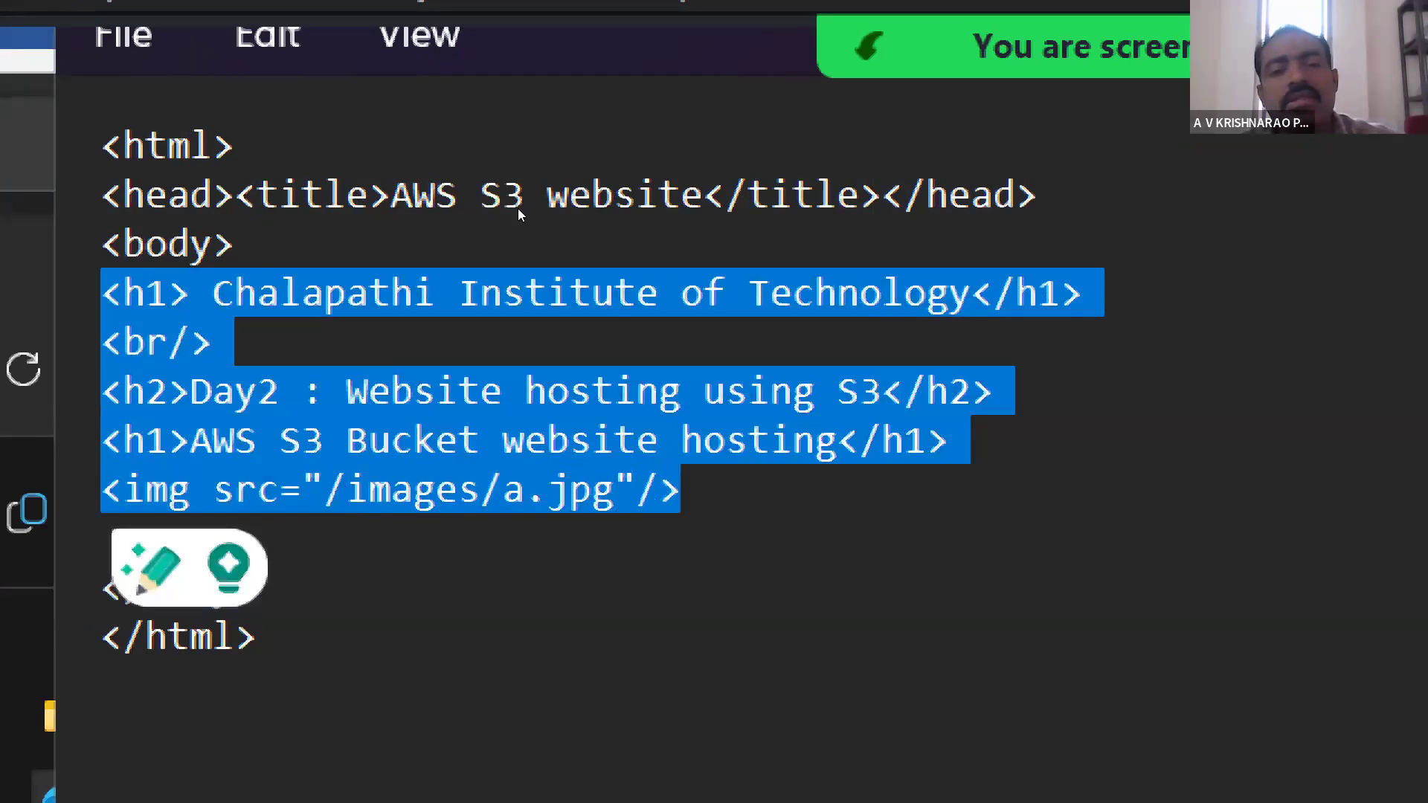
pyautogui.click(519, 209)
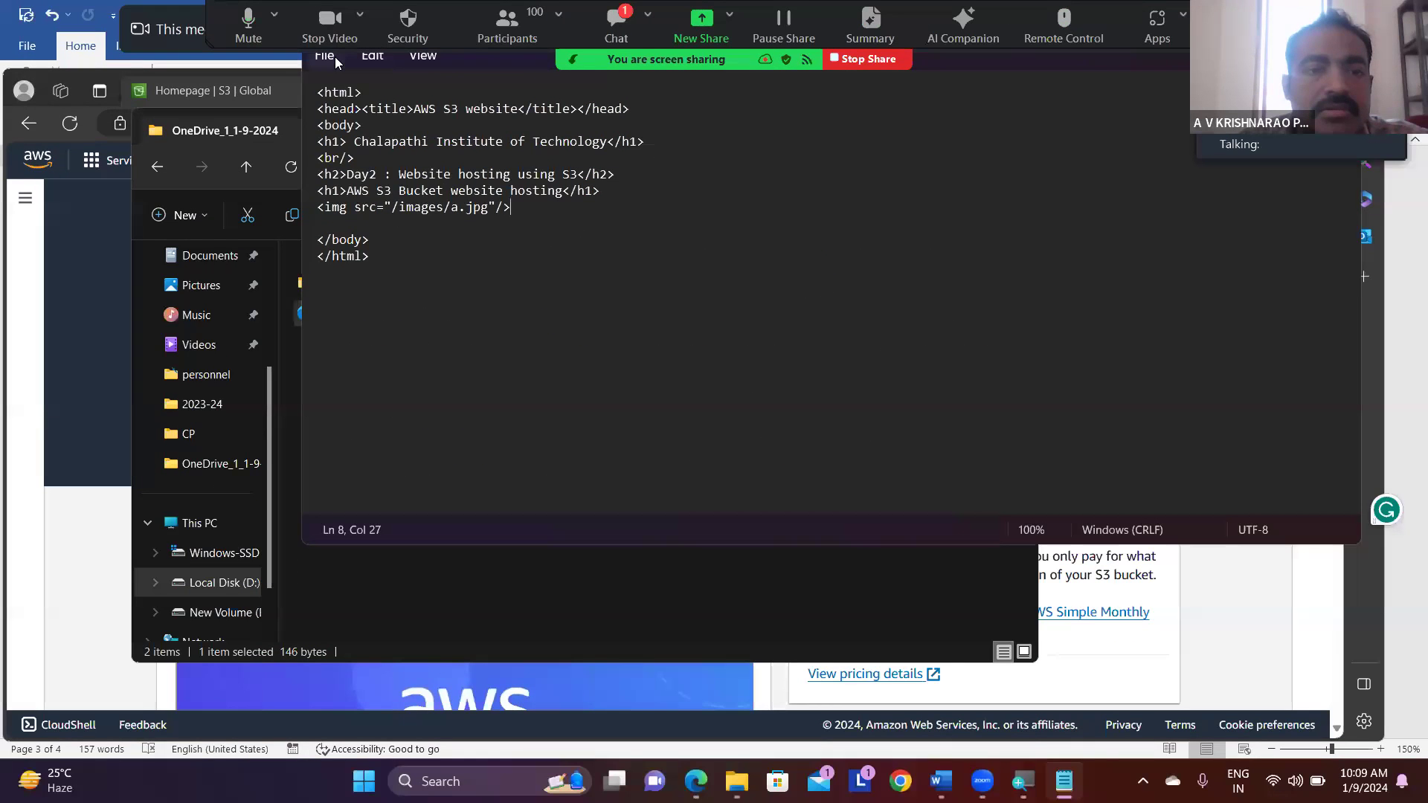
# - Save and close the edited index file, and open the images folder stored beside it
pyautogui.click(327, 113)
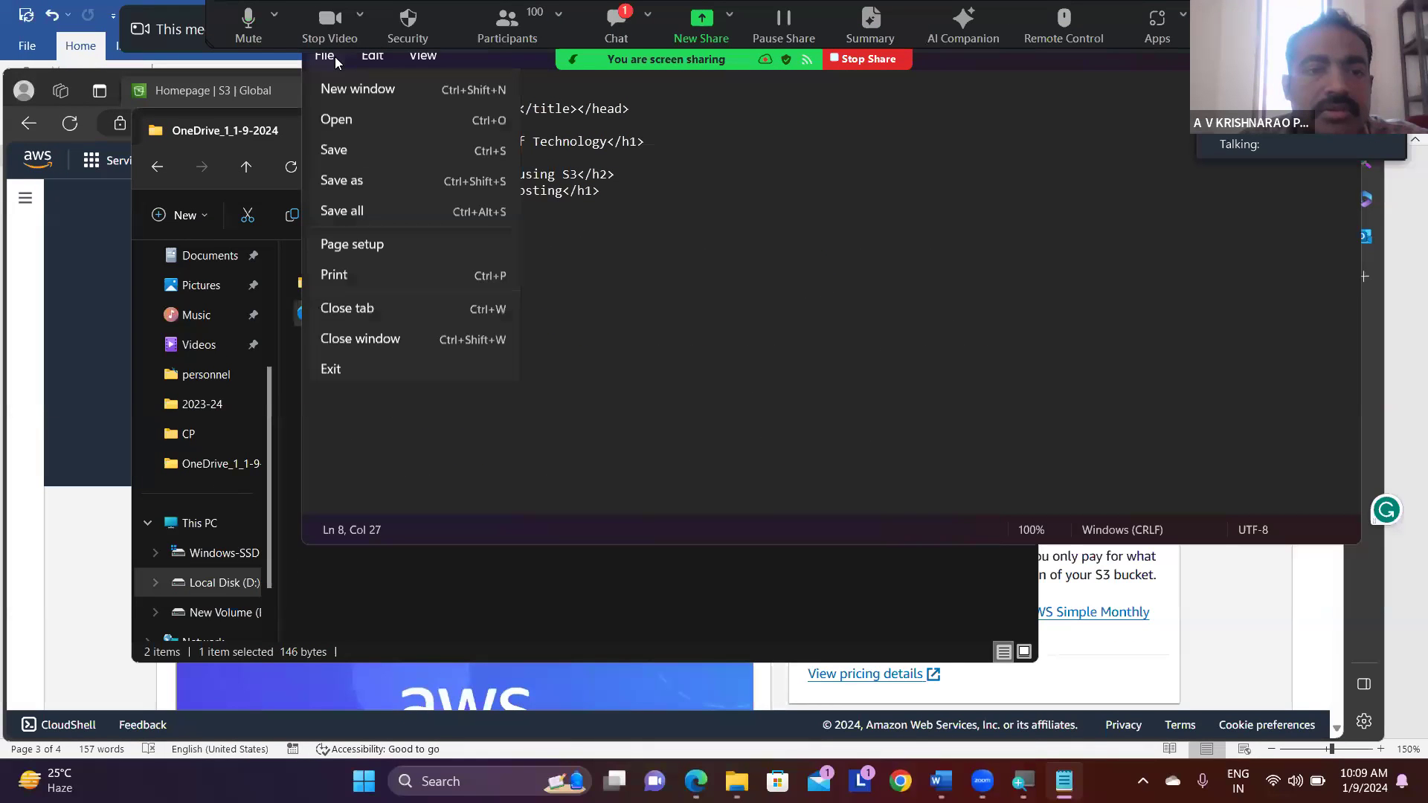
pyautogui.click(338, 175)
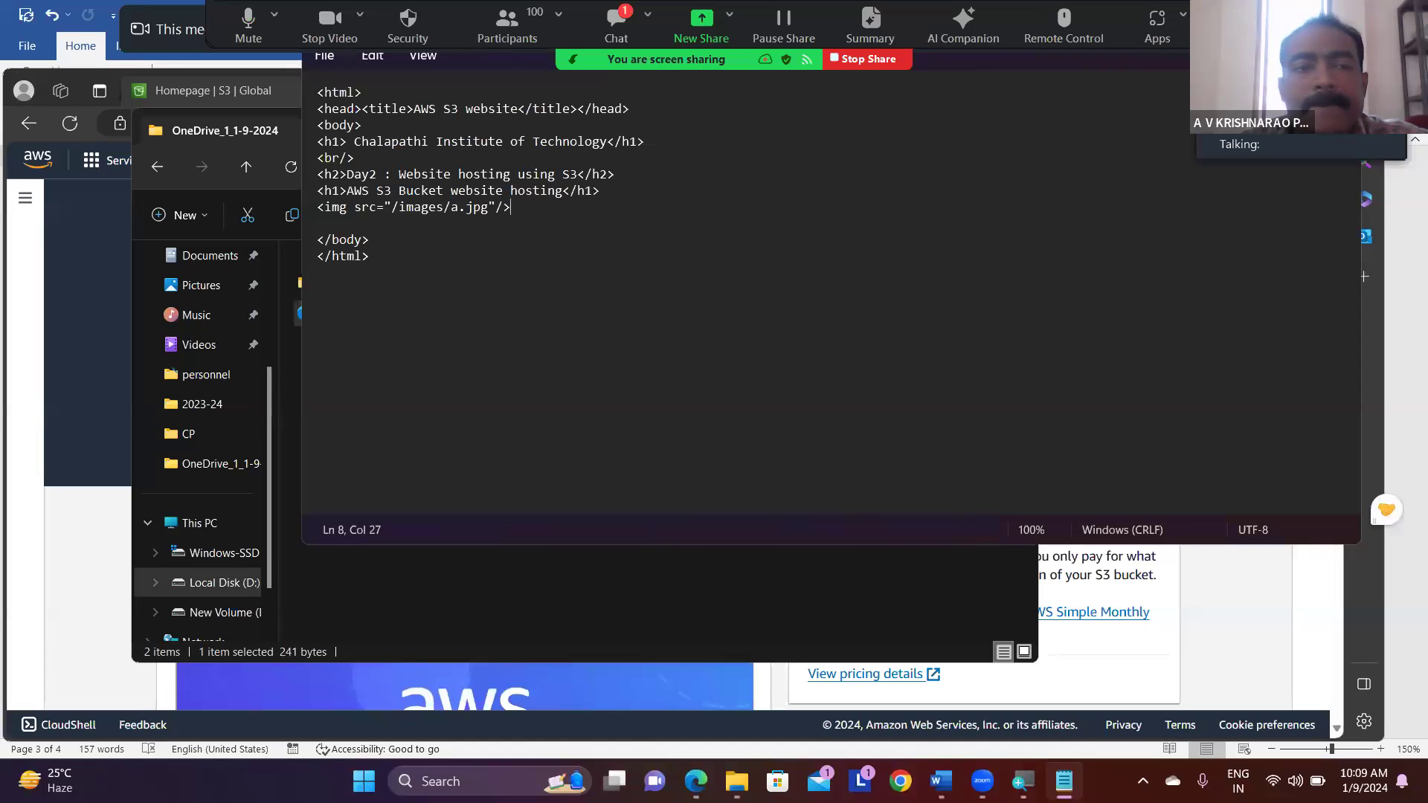
pyautogui.hotkey('alt', 'F4')
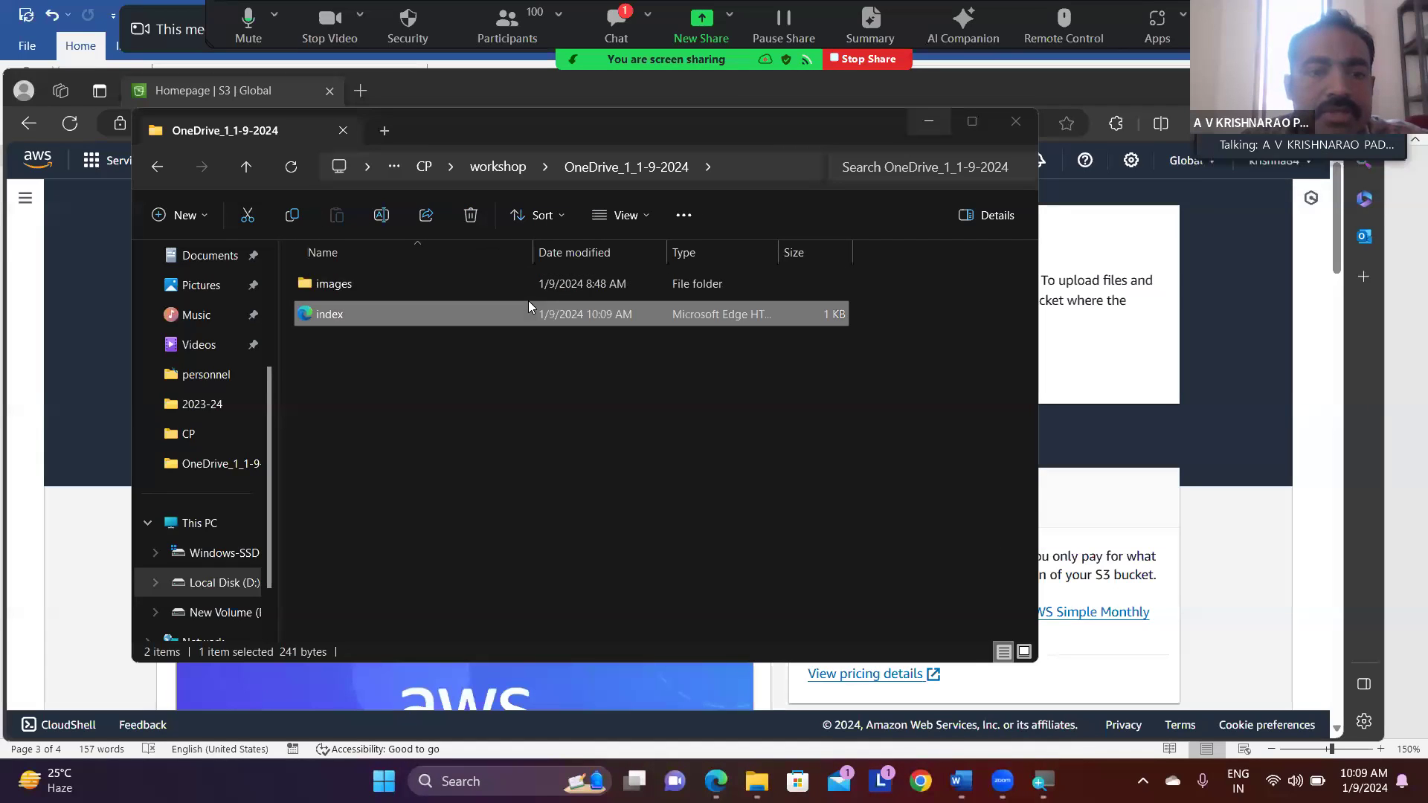
pyautogui.doubleClick(410, 287)
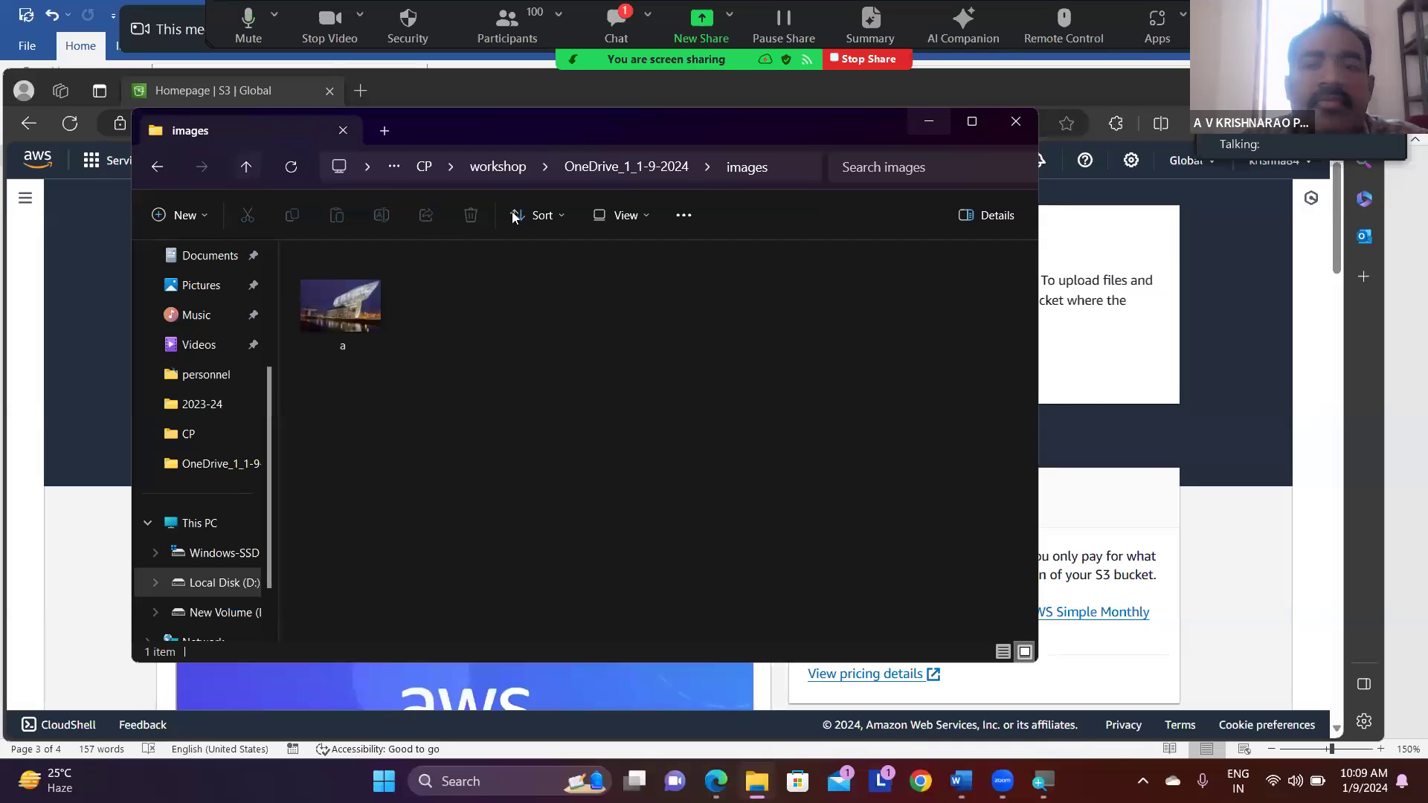
# - Switch to the AWS console in Edge, search the services for "S3" and open the S3 service
pyautogui.click(1279, 567)
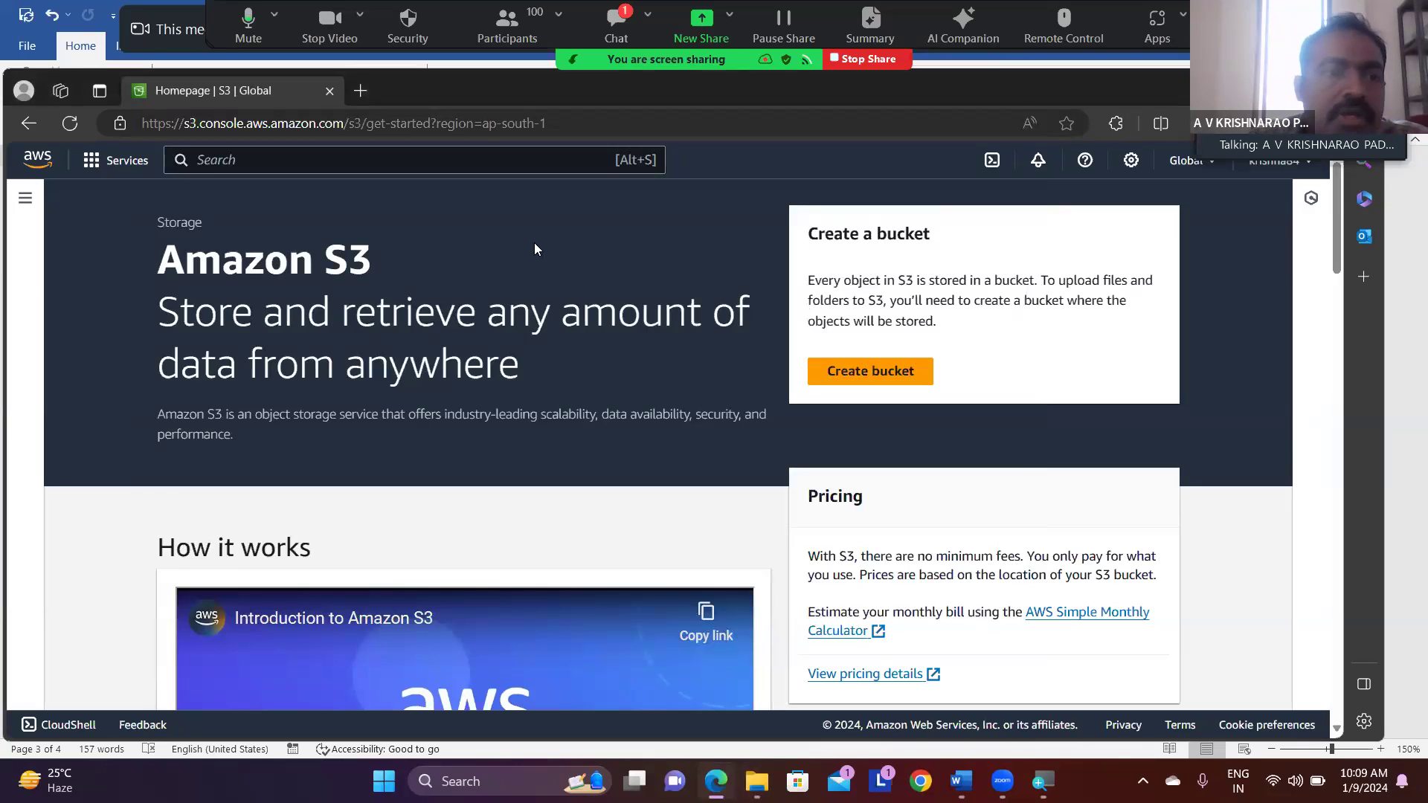
pyautogui.click(328, 161)
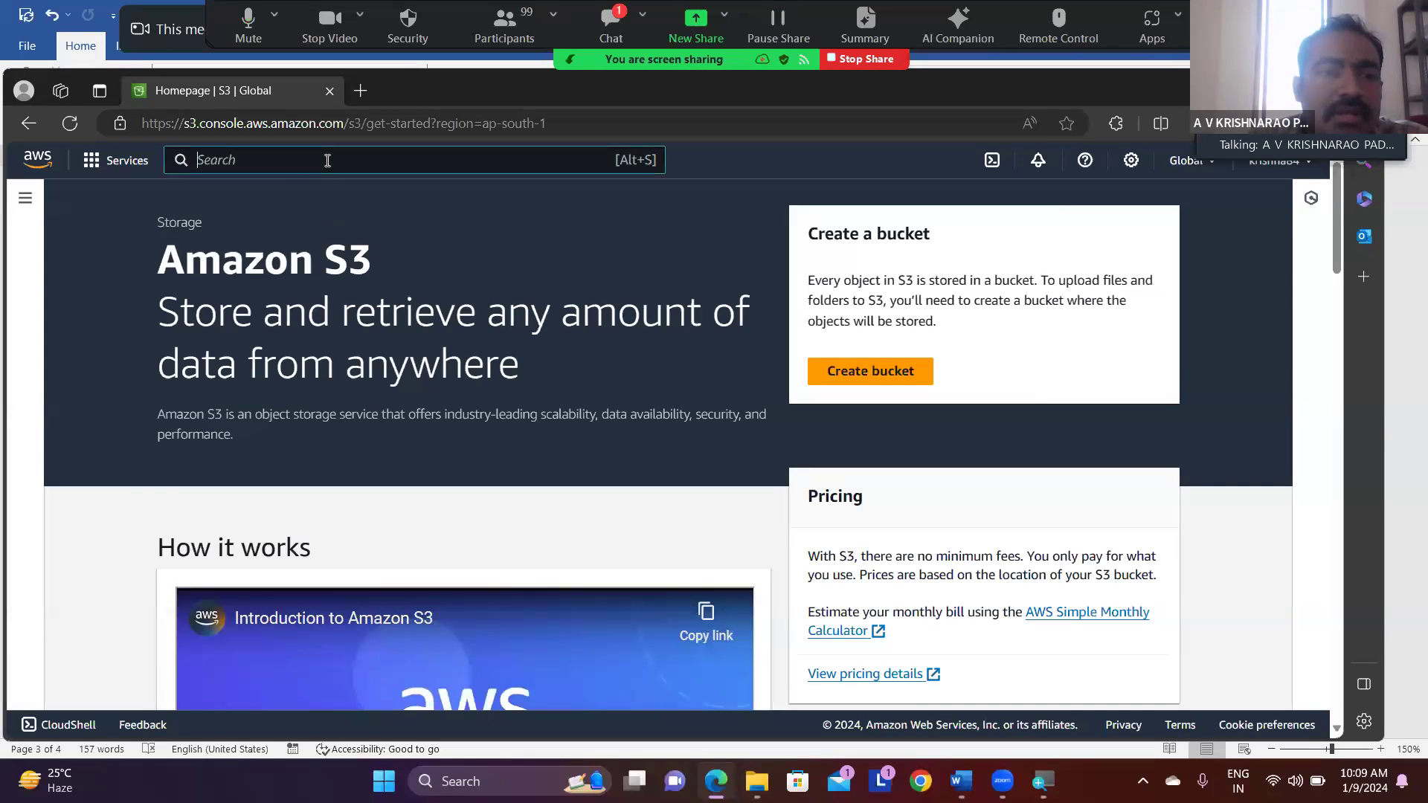
pyautogui.write('S3')
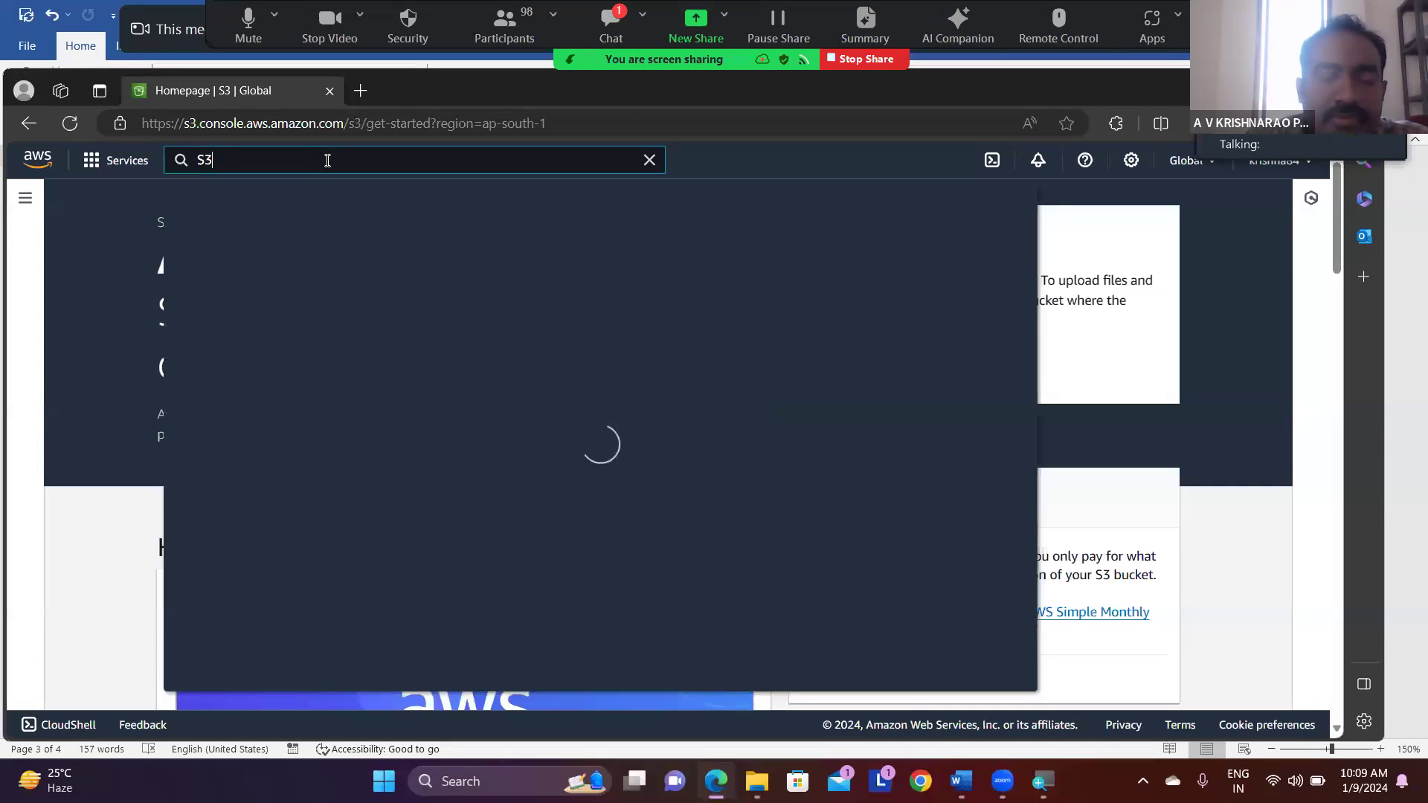
pyautogui.moveTo(472, 293)
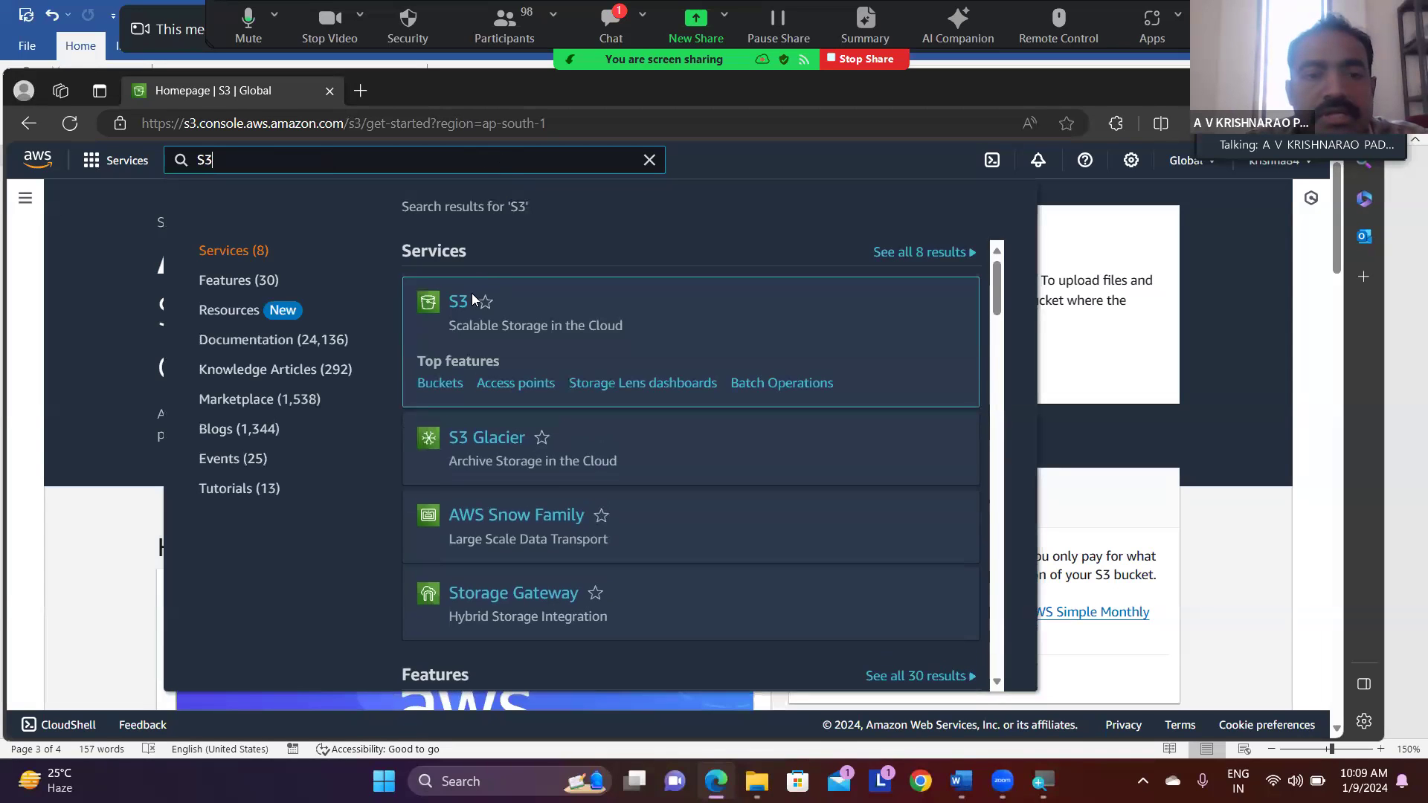
pyautogui.click(433, 305)
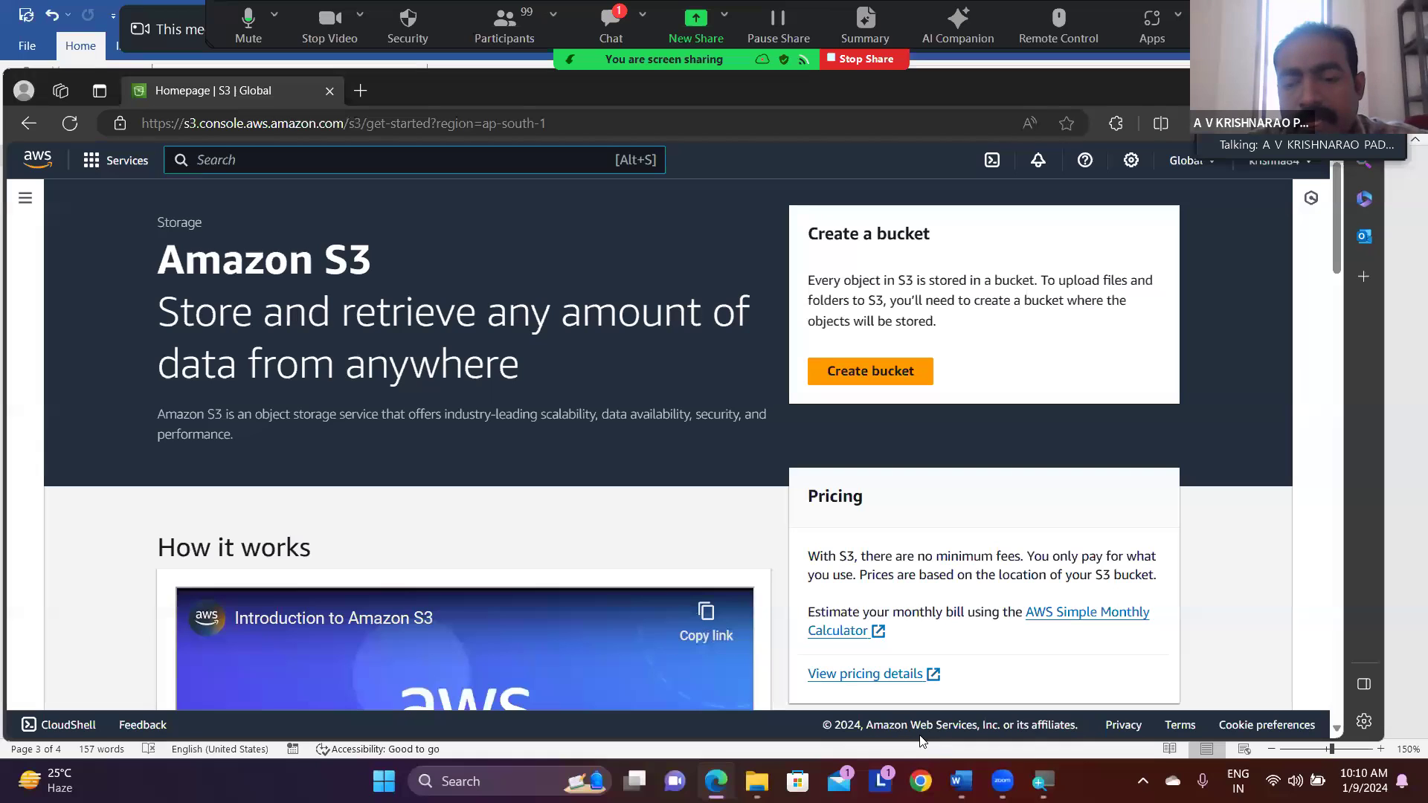
# - Switch to the Word notes and review the AWS Services section, highlighting "management" and "console" in its heading line
pyautogui.click(961, 781)
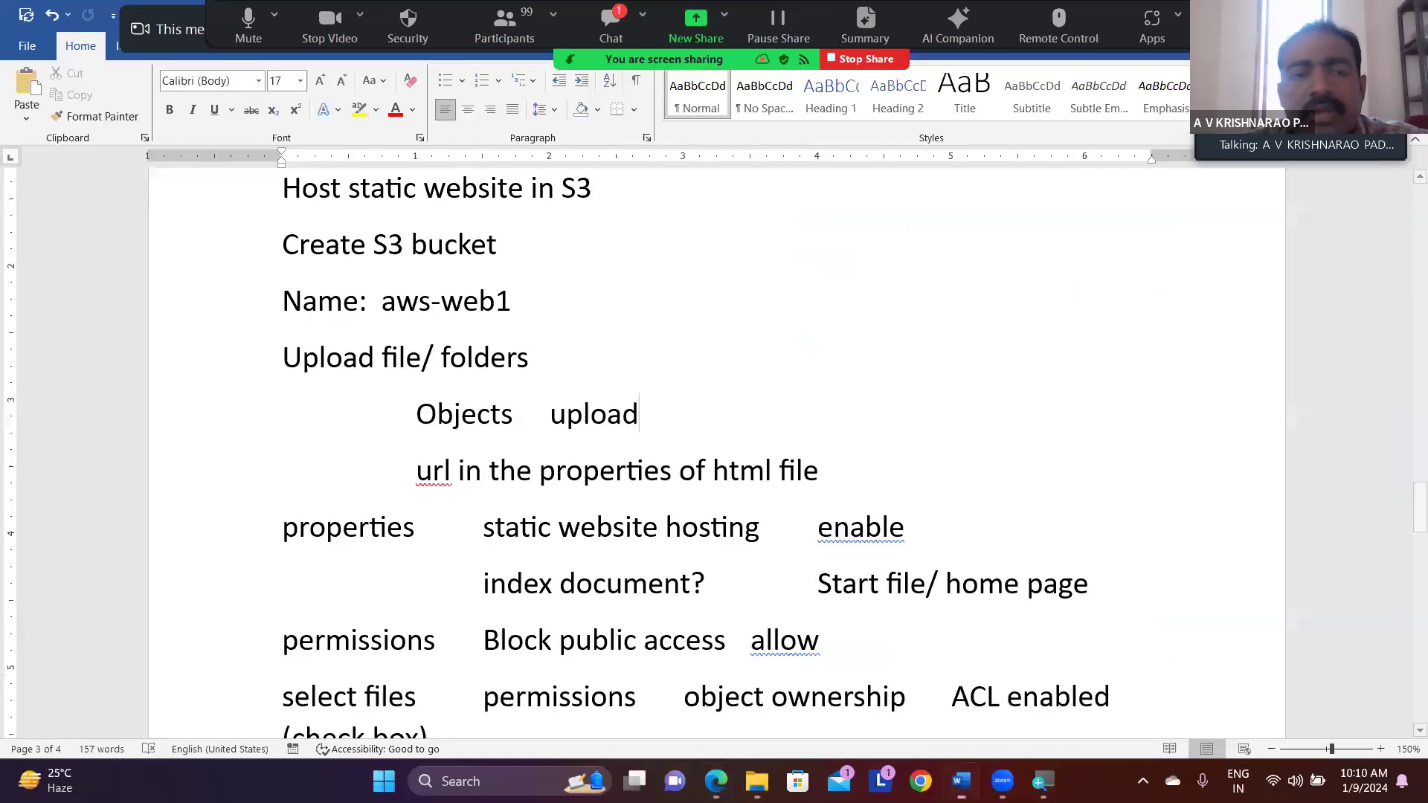
pyautogui.scroll(-10, 658, 432)
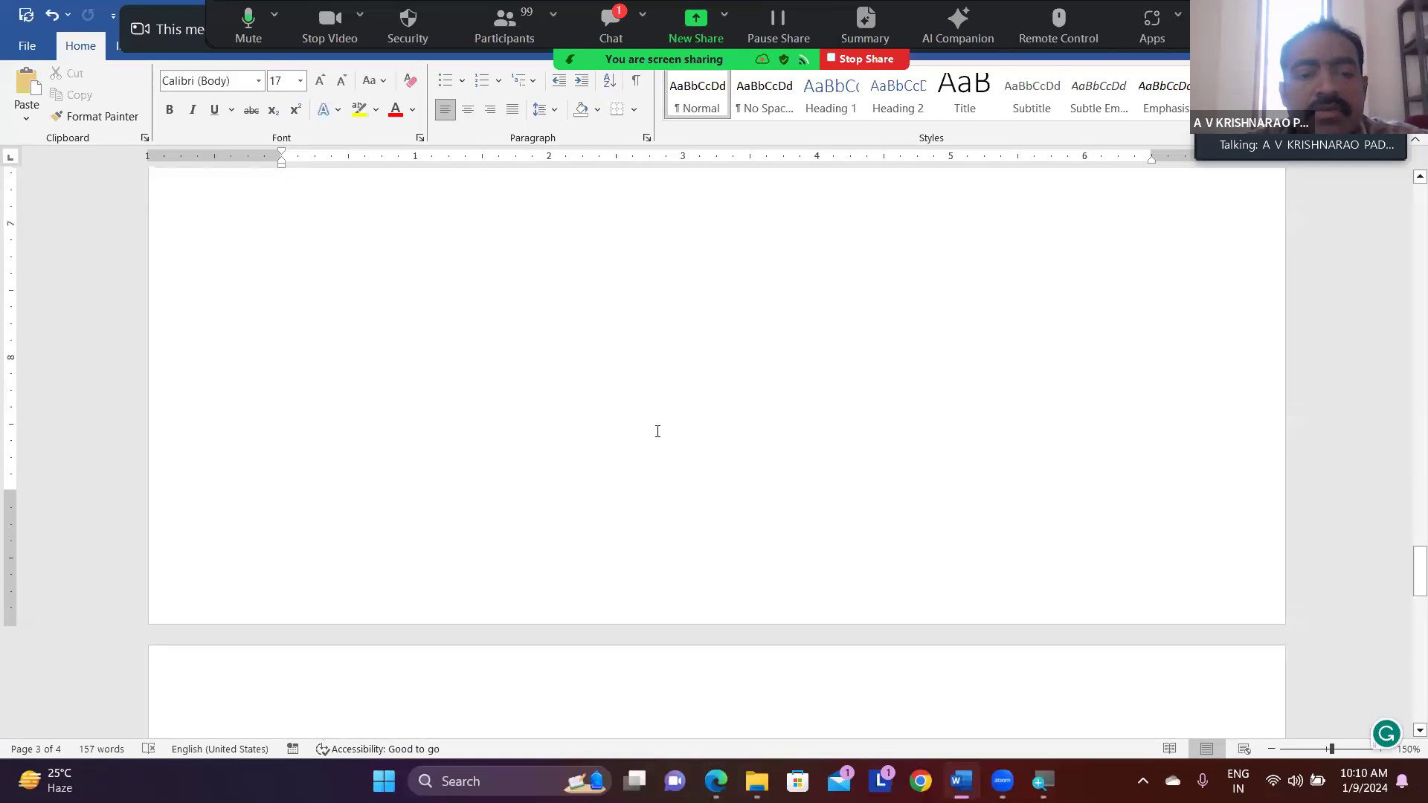
pyautogui.scroll(-6, 657, 431)
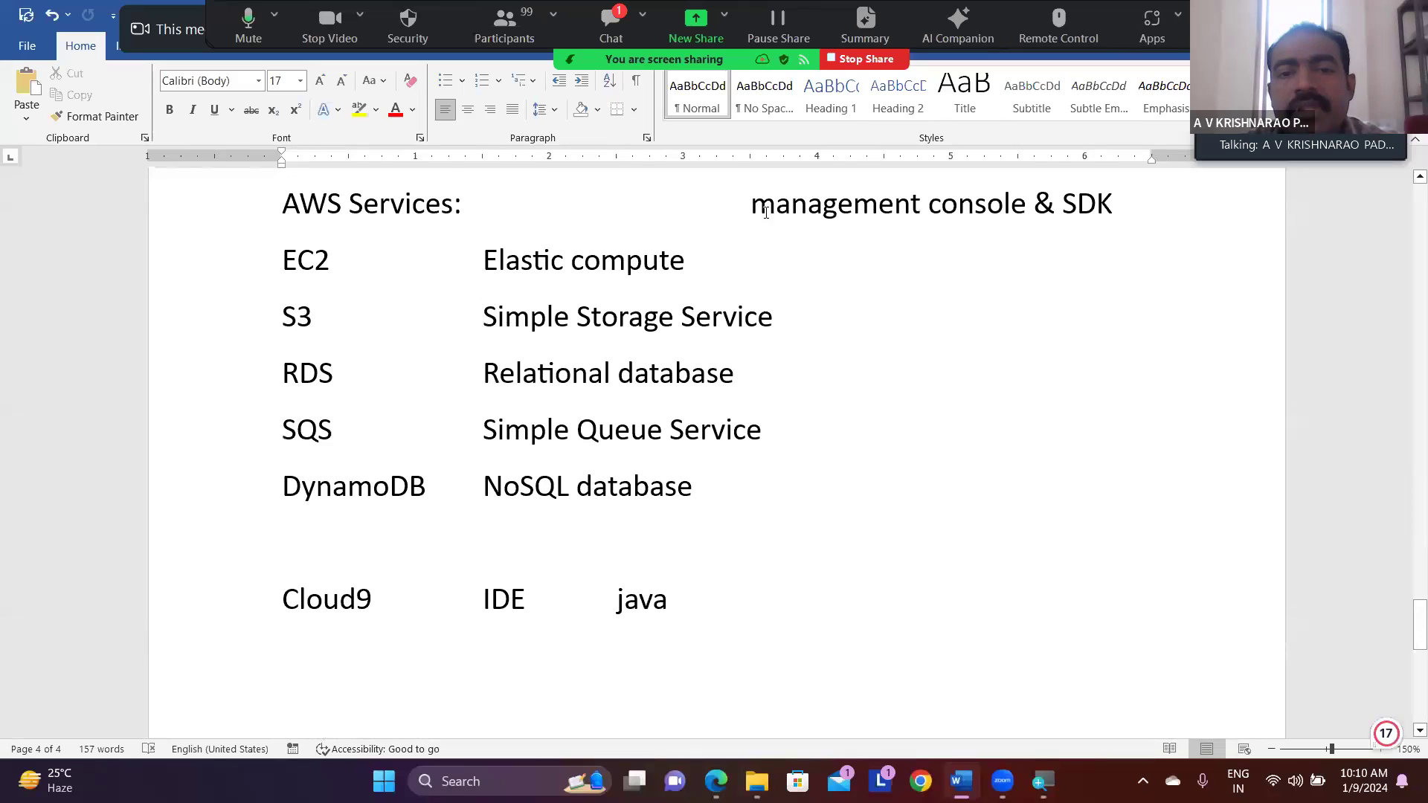
pyautogui.moveTo(755, 206); pyautogui.dragTo(922, 207)
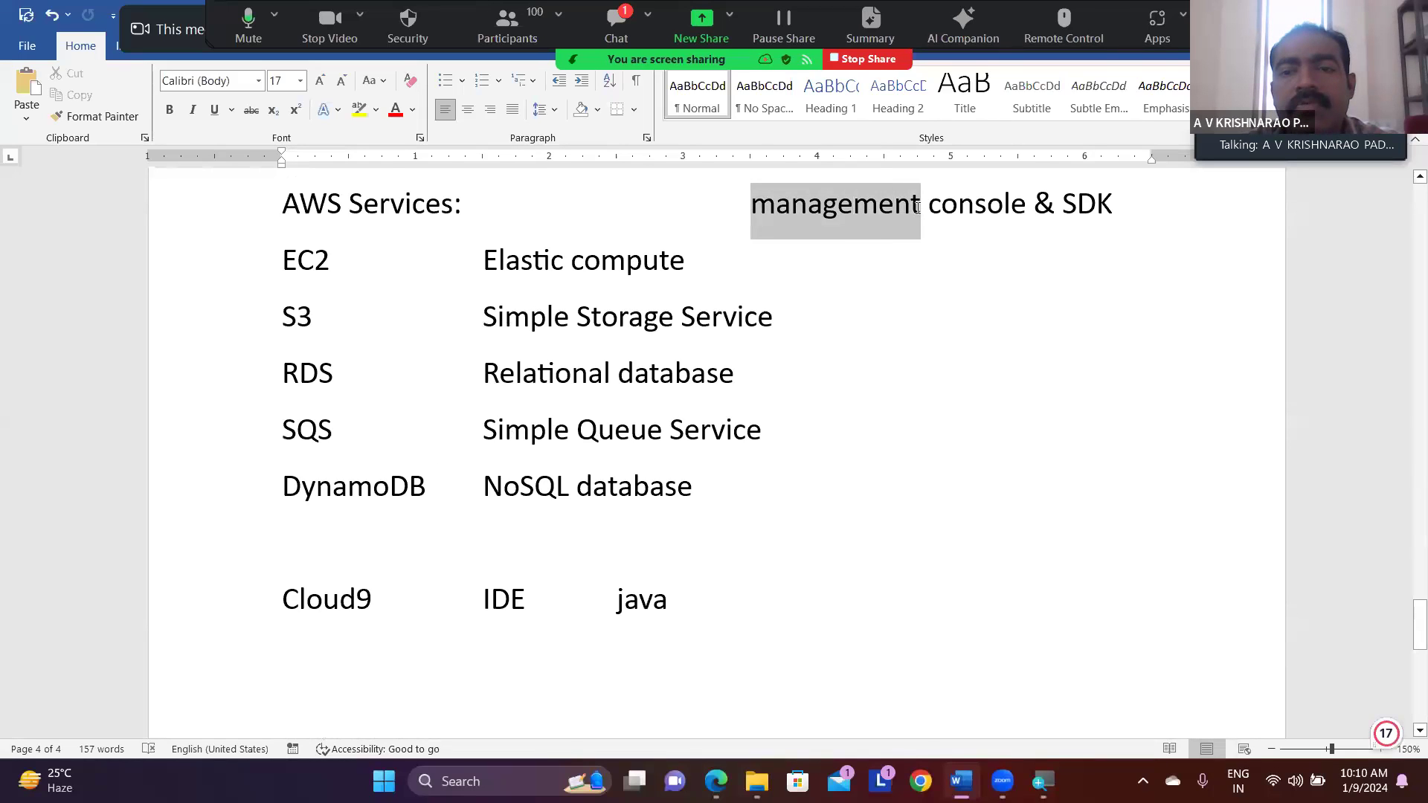
pyautogui.click(1004, 208)
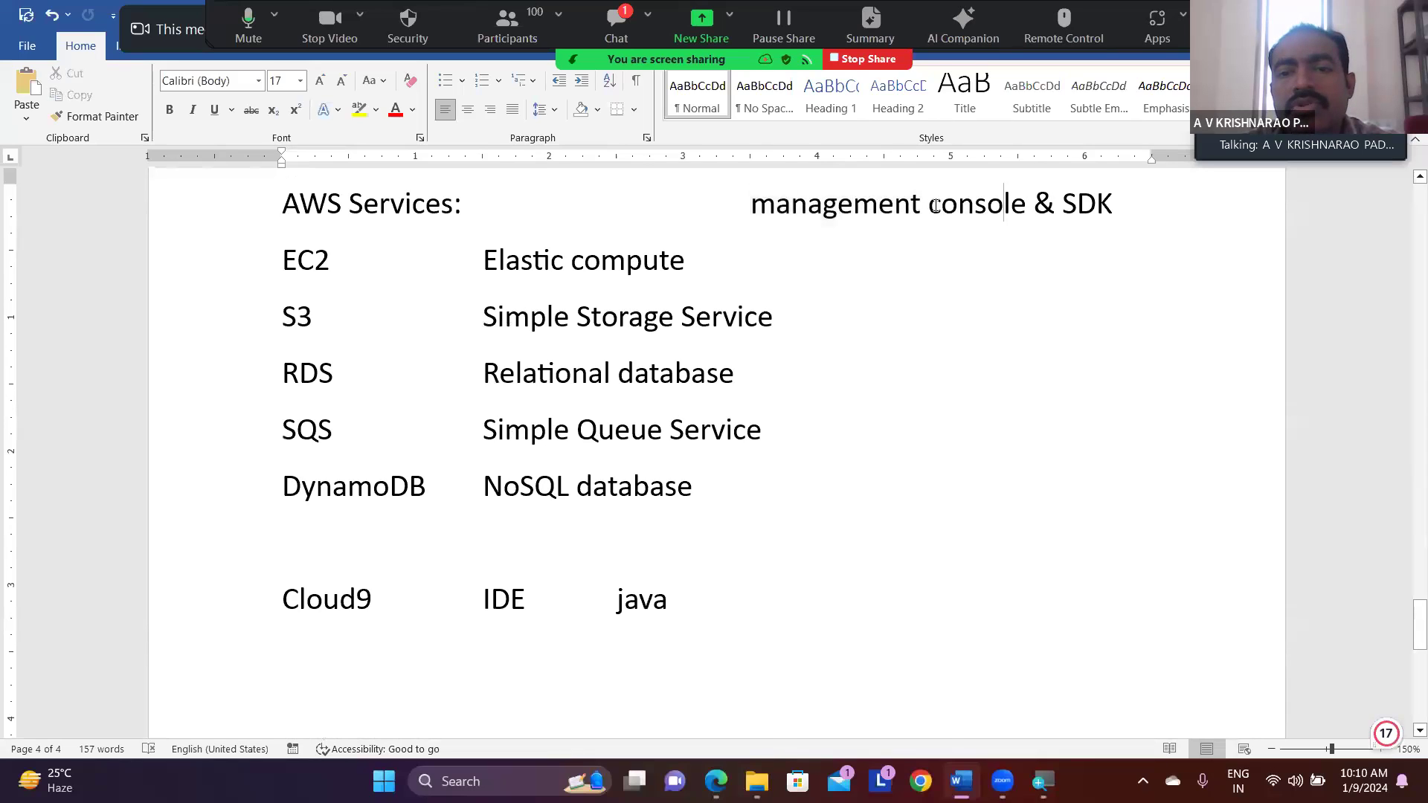
pyautogui.moveTo(929, 206); pyautogui.dragTo(1027, 206)
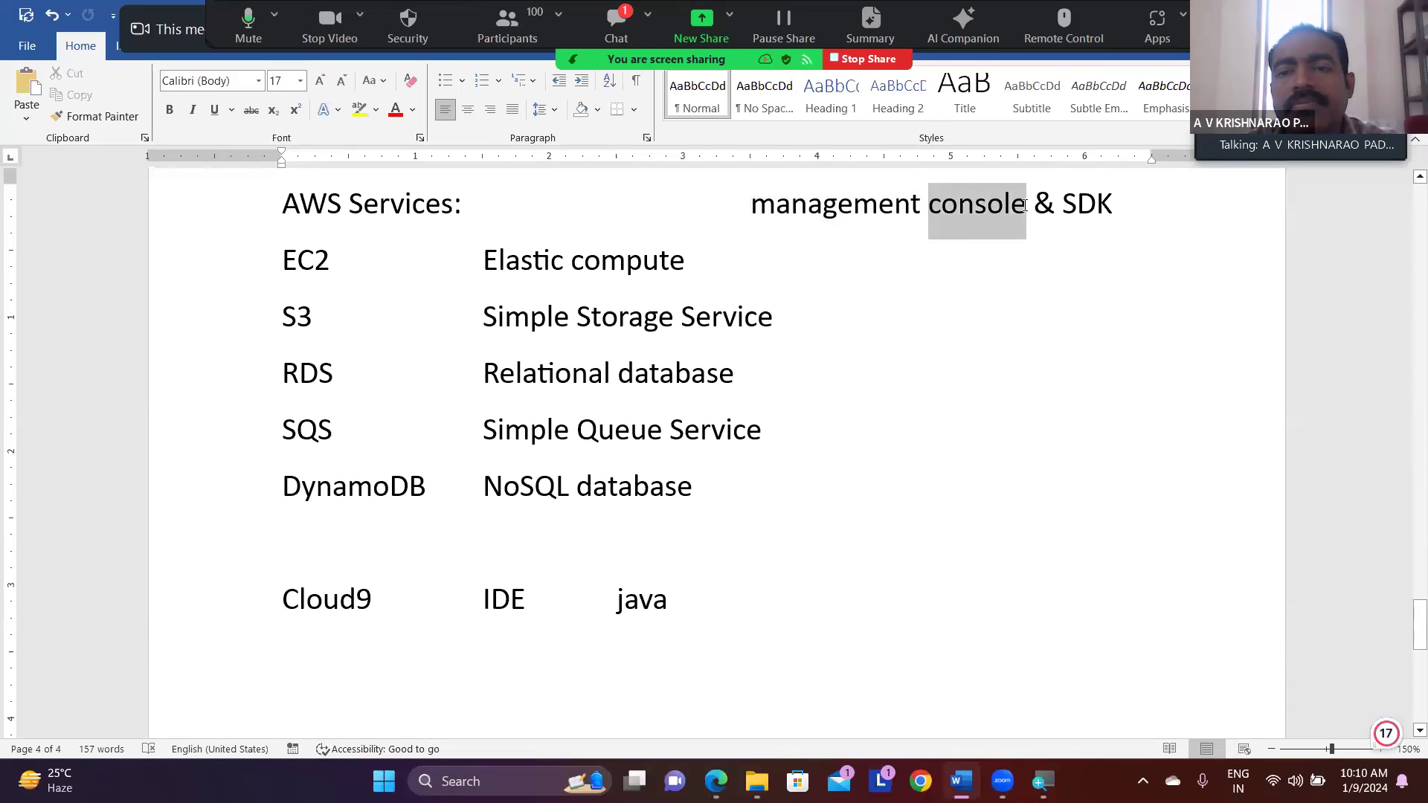
# - In the AWS Services heading line, insert "java" before "SDK", remove one tab before "management" and add a tab before "console"
pyautogui.click(1066, 207)
pyautogui.write('java')
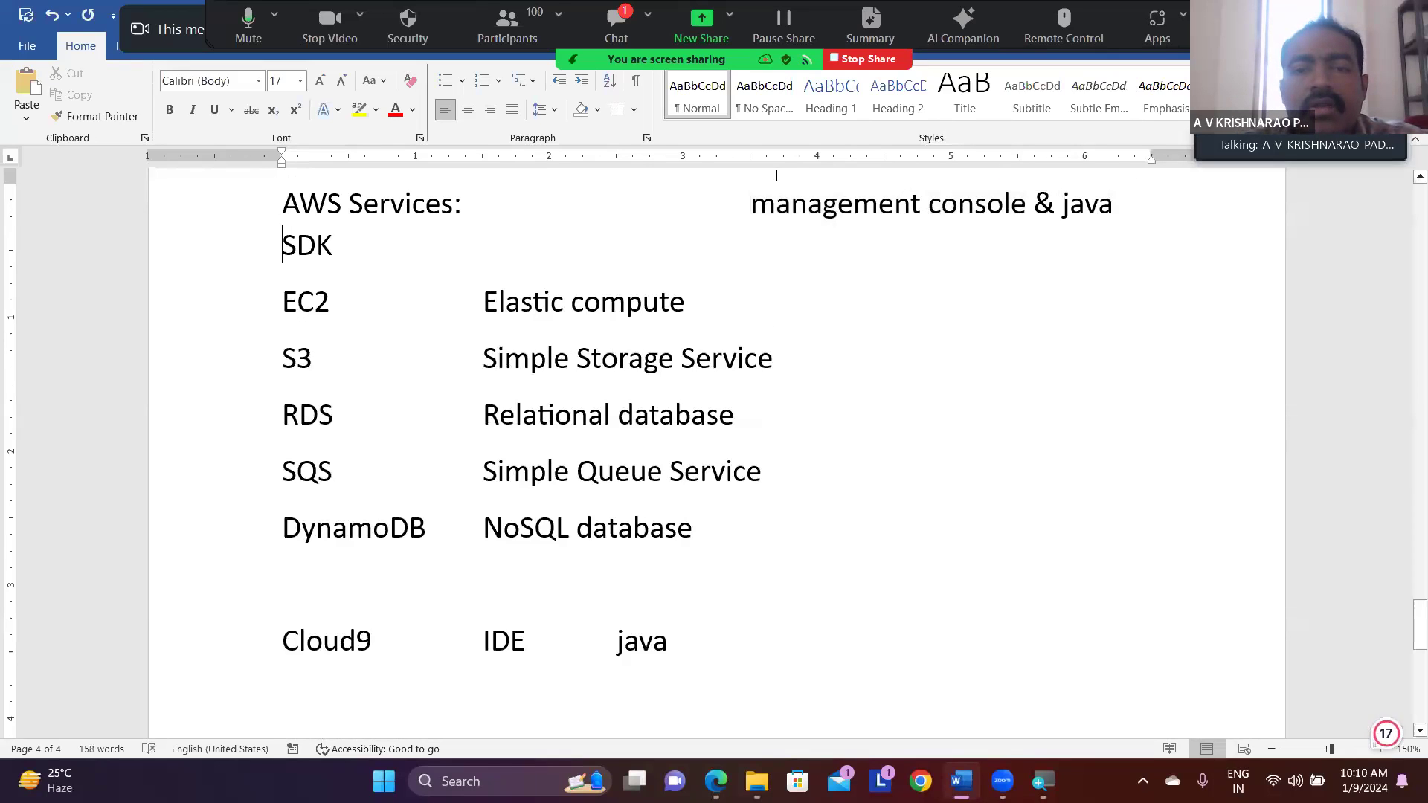
pyautogui.click(748, 207)
pyautogui.press('BackSpace')
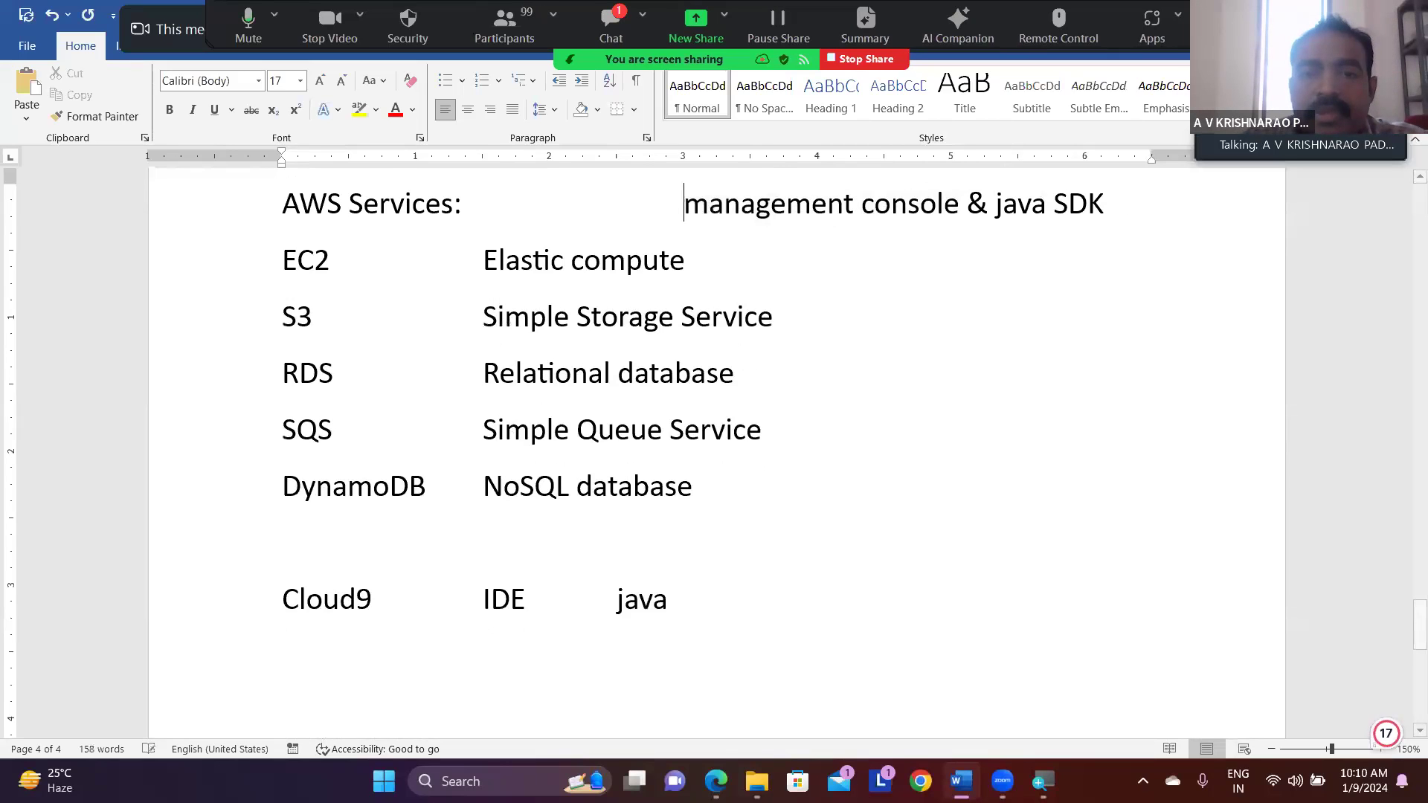
pyautogui.click(862, 203)
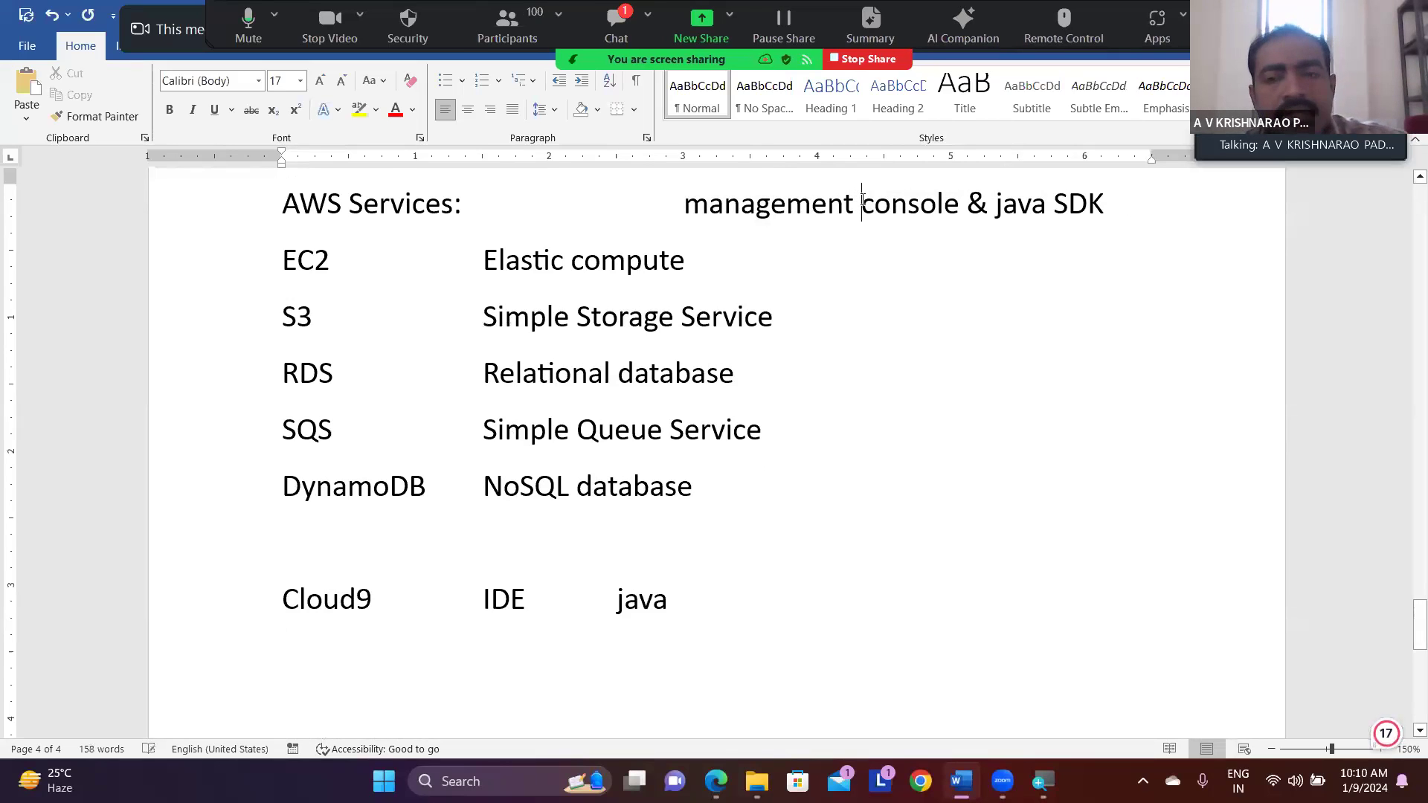
pyautogui.press('Tab')
# - Highlight "console" in the heading line, view the S3 console page in Edge, and return to the Word notes
pyautogui.moveTo(887, 208); pyautogui.dragTo(981, 202)
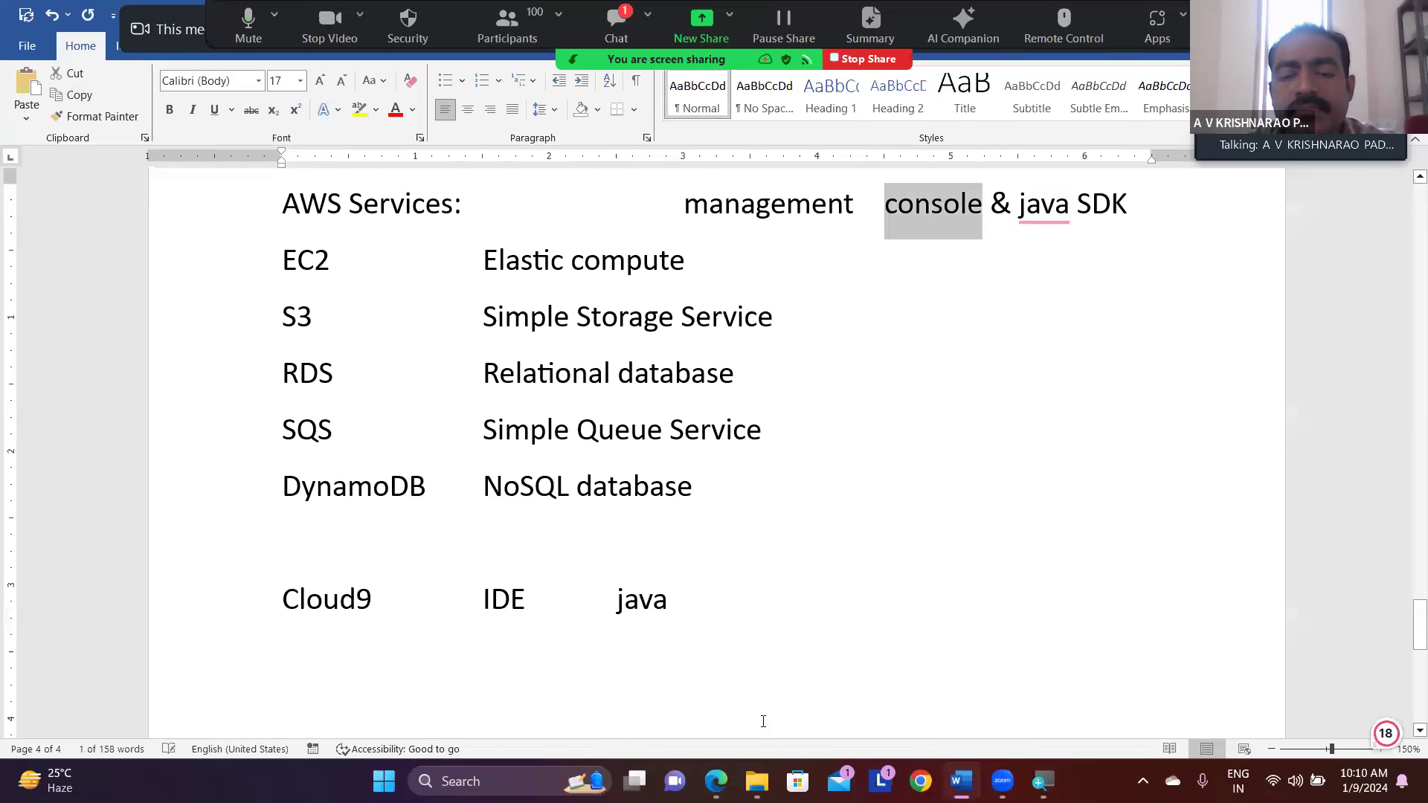
pyautogui.click(716, 781)
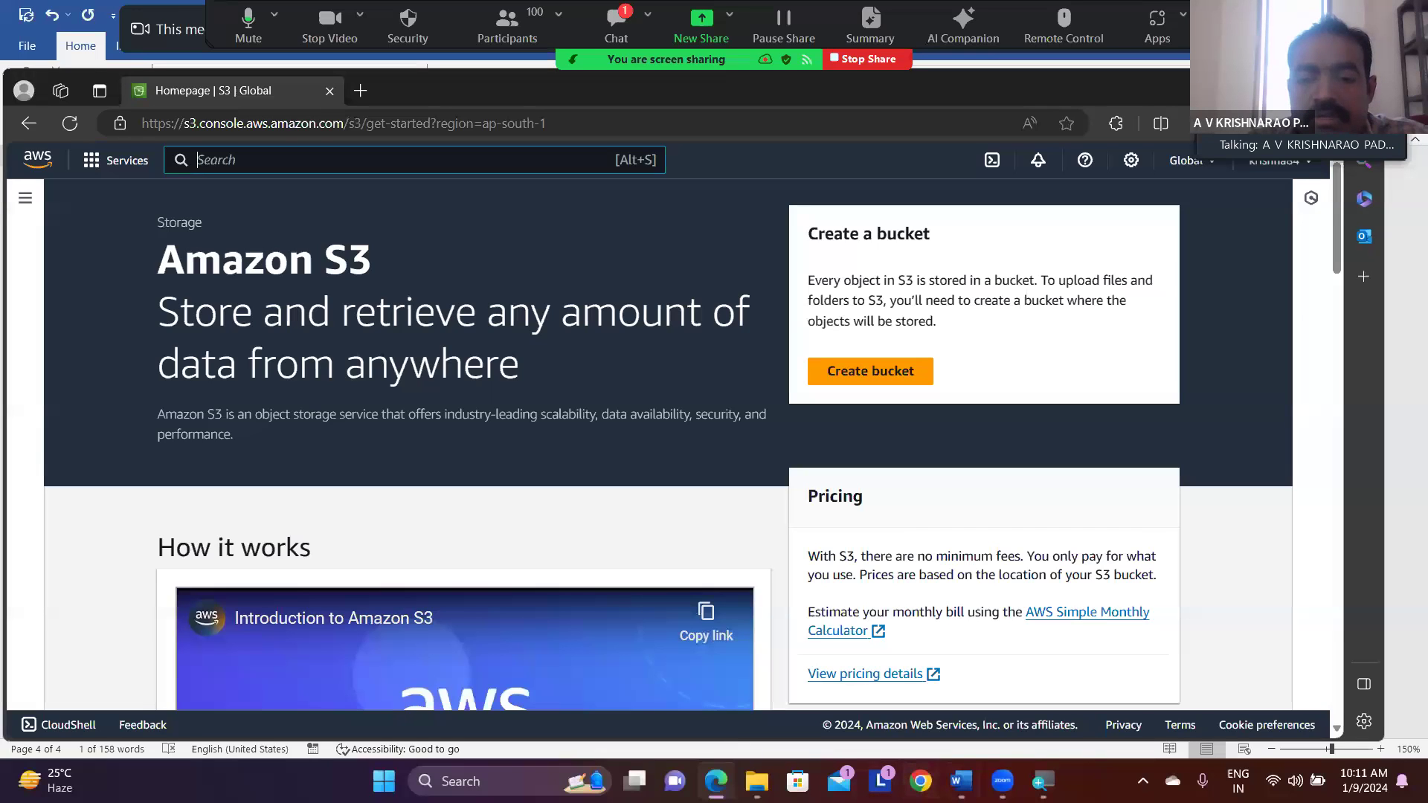
pyautogui.click(961, 781)
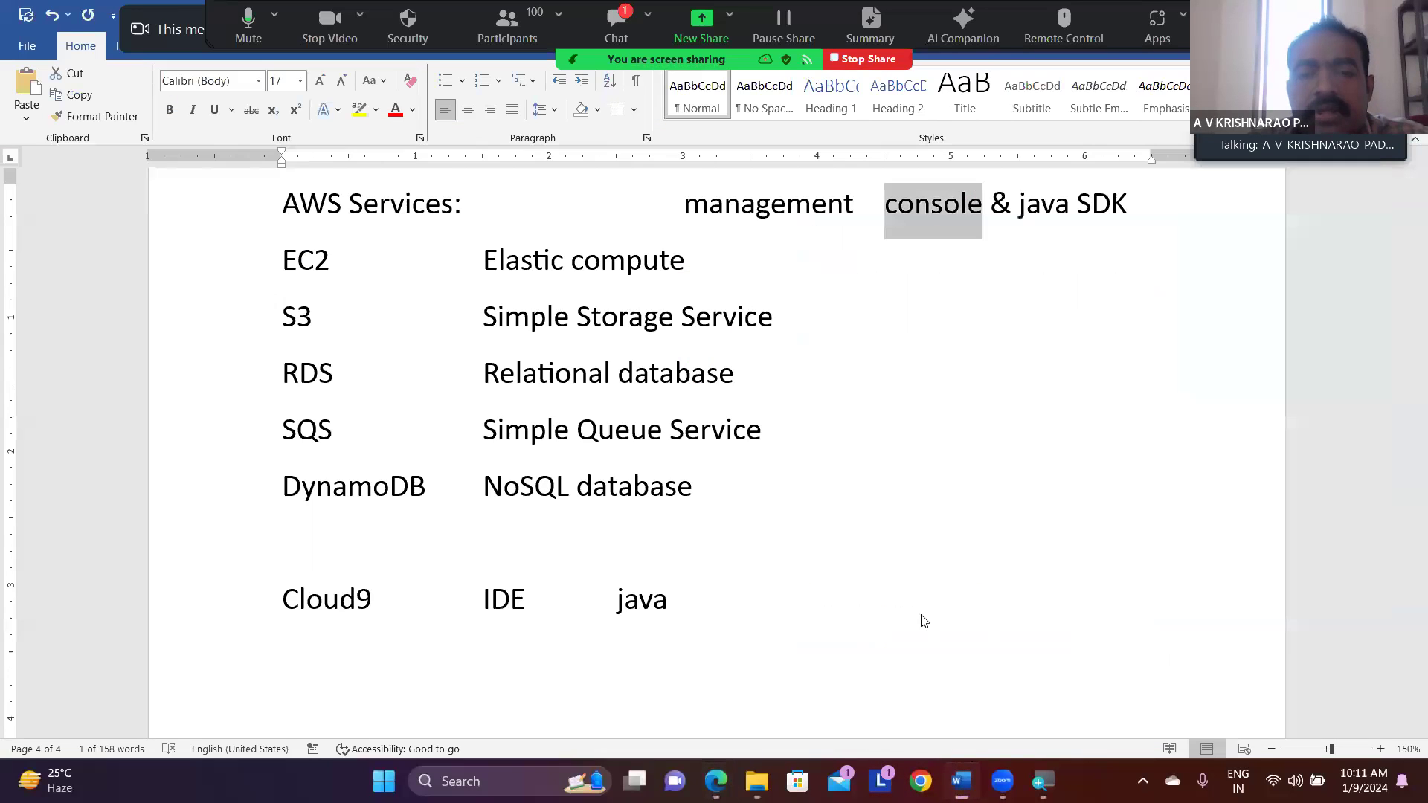
# - Add blank space below the Cloud9 line and write the heading "AWS service" on a new page
pyautogui.click(773, 596)
pyautogui.press('Return')
pyautogui.press('Return')
pyautogui.press('Return')
pyautogui.press('Return')
pyautogui.press('Return')
pyautogui.press('Return')
pyautogui.press('Return')
pyautogui.press('Return')
pyautogui.press('Return')
pyautogui.press('Return')
pyautogui.press('Return')
pyautogui.press('Return')
pyautogui.press('Return')
pyautogui.press('Return')
pyautogui.press('Return')
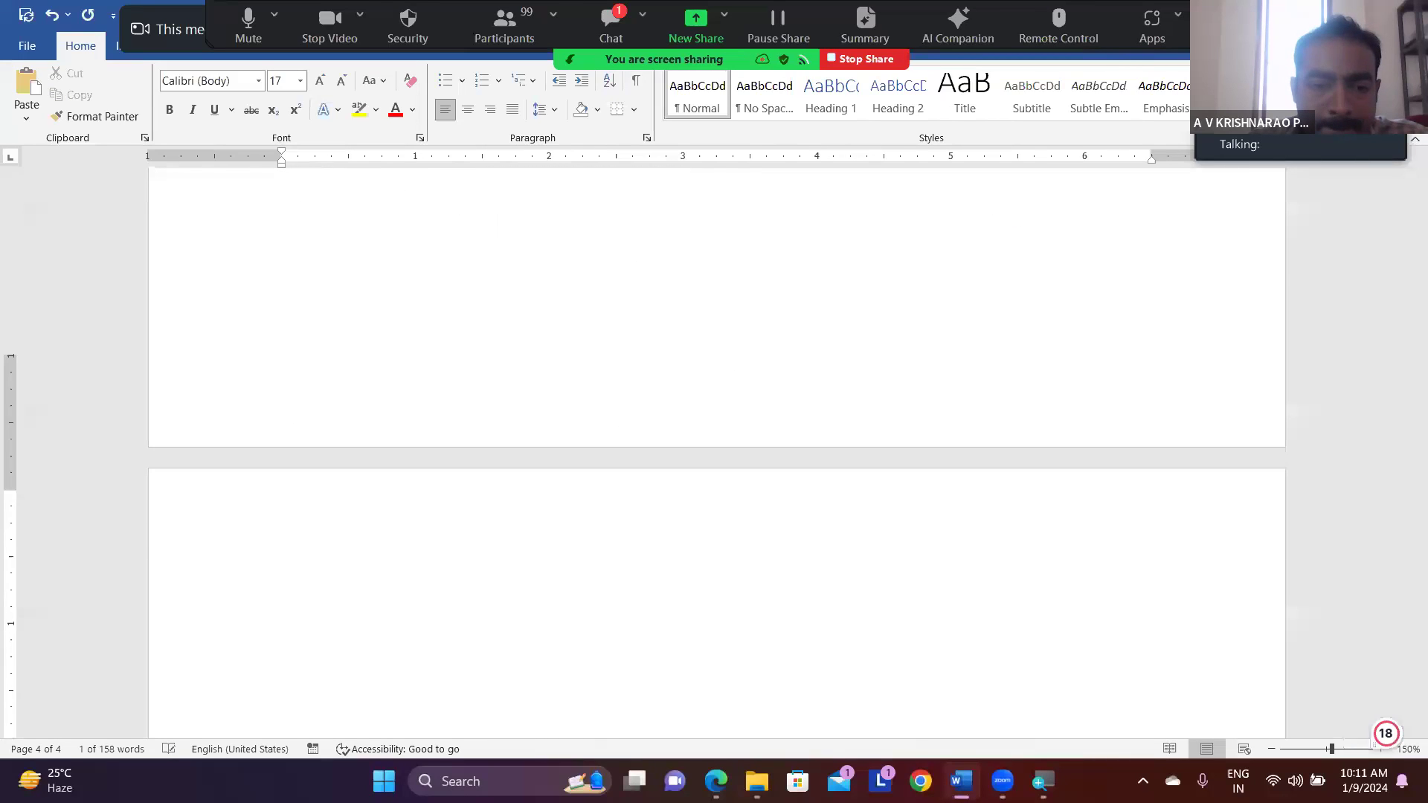
pyautogui.press('Return')
pyautogui.press('Return')
pyautogui.press('Return')
pyautogui.press('Up')
pyautogui.press('Up')
pyautogui.press('Up')
pyautogui.press('Up')
pyautogui.write('AWS')
pyautogui.write('rvice')
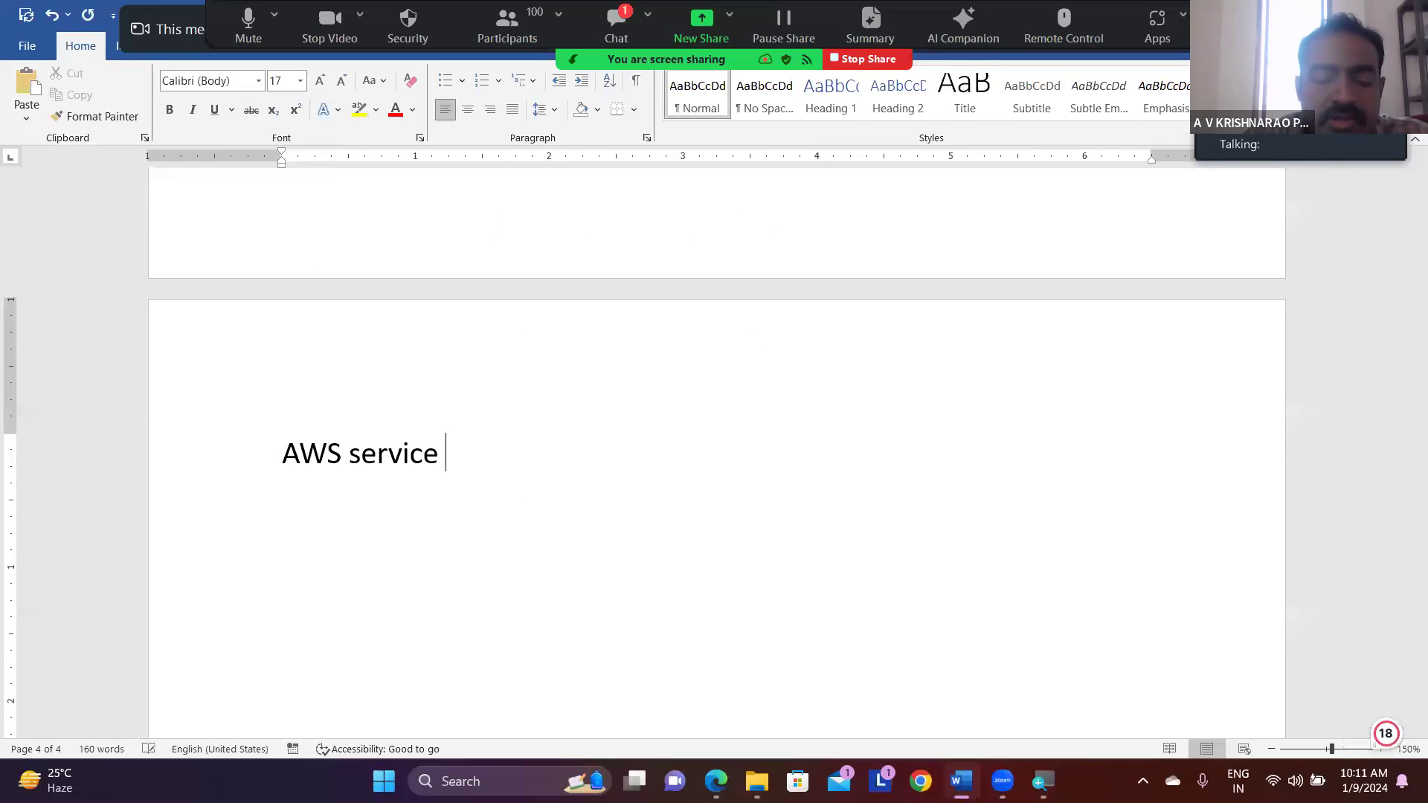
pyautogui.hotkey('ctrl', 'Return')
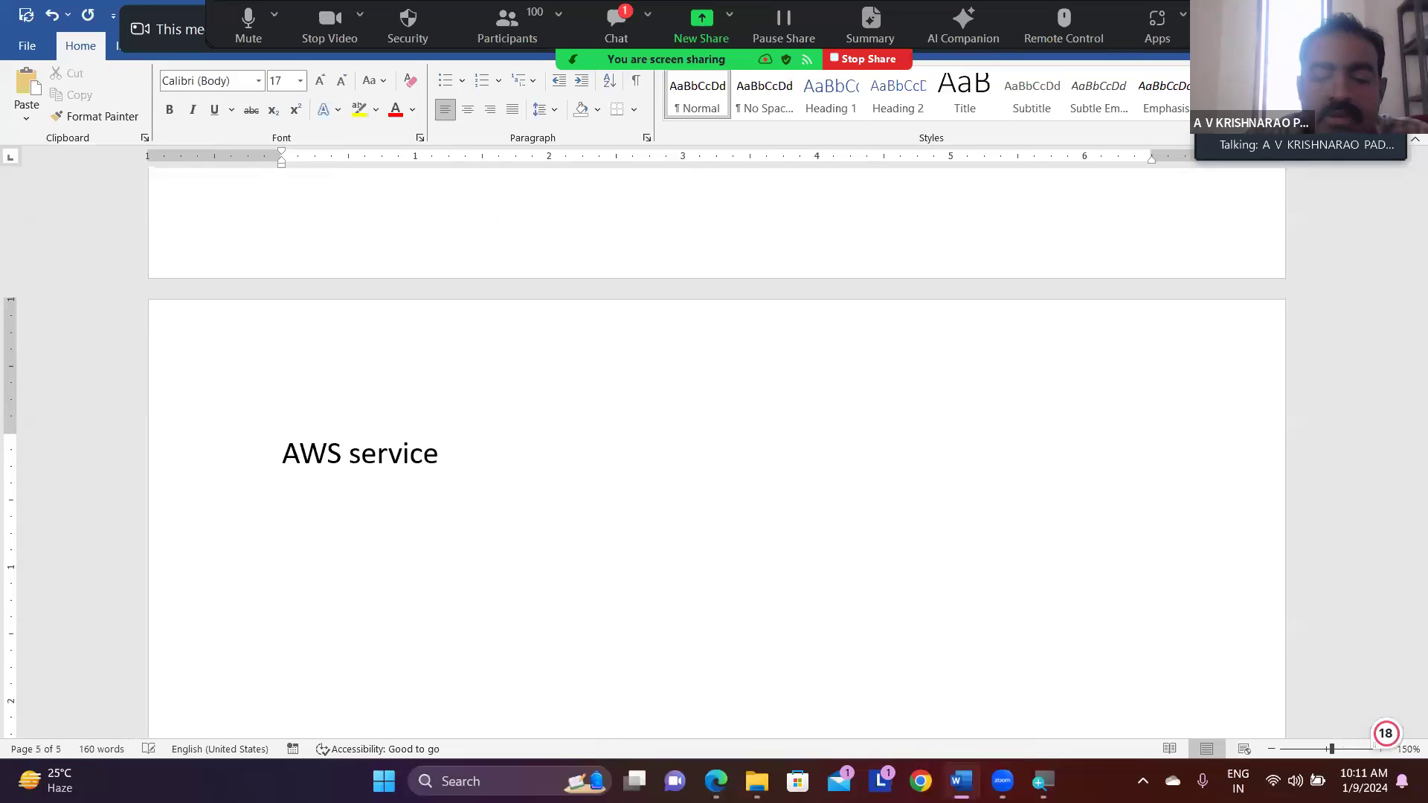
# - Add a line under the heading with "Console" and, tabbed beside it, "browser"
pyautogui.write('console')
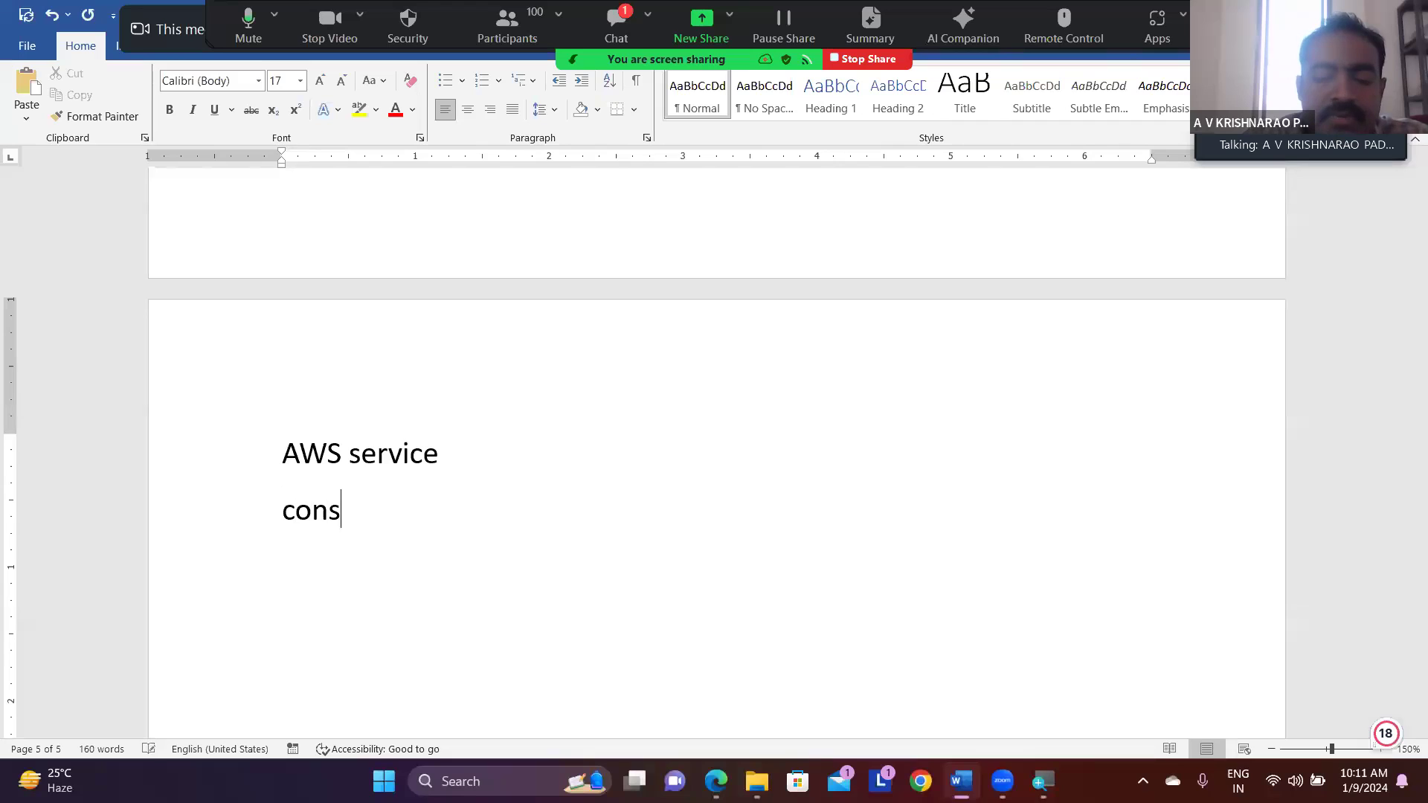
pyautogui.press('Tab')
pyautogui.press('Tab')
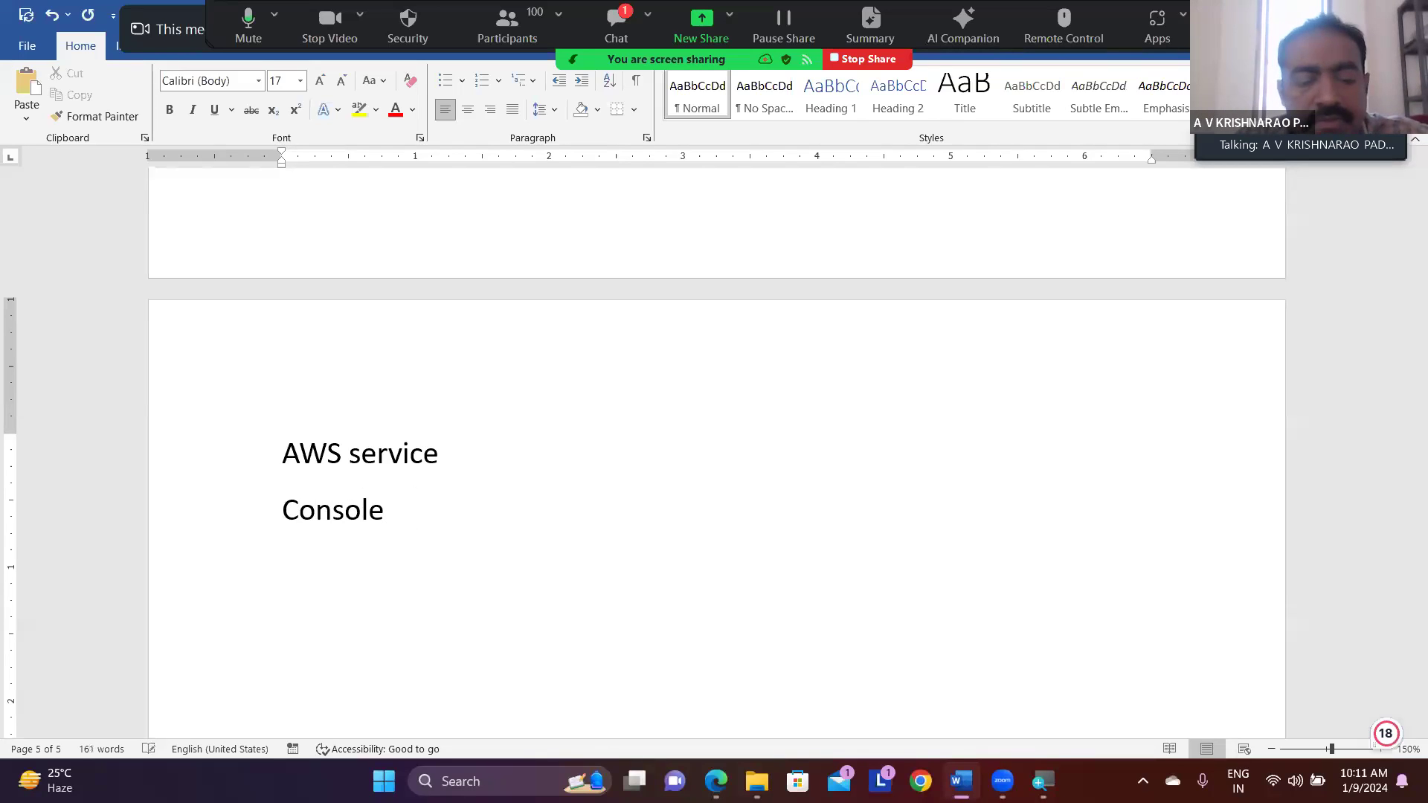
pyautogui.write('bro')
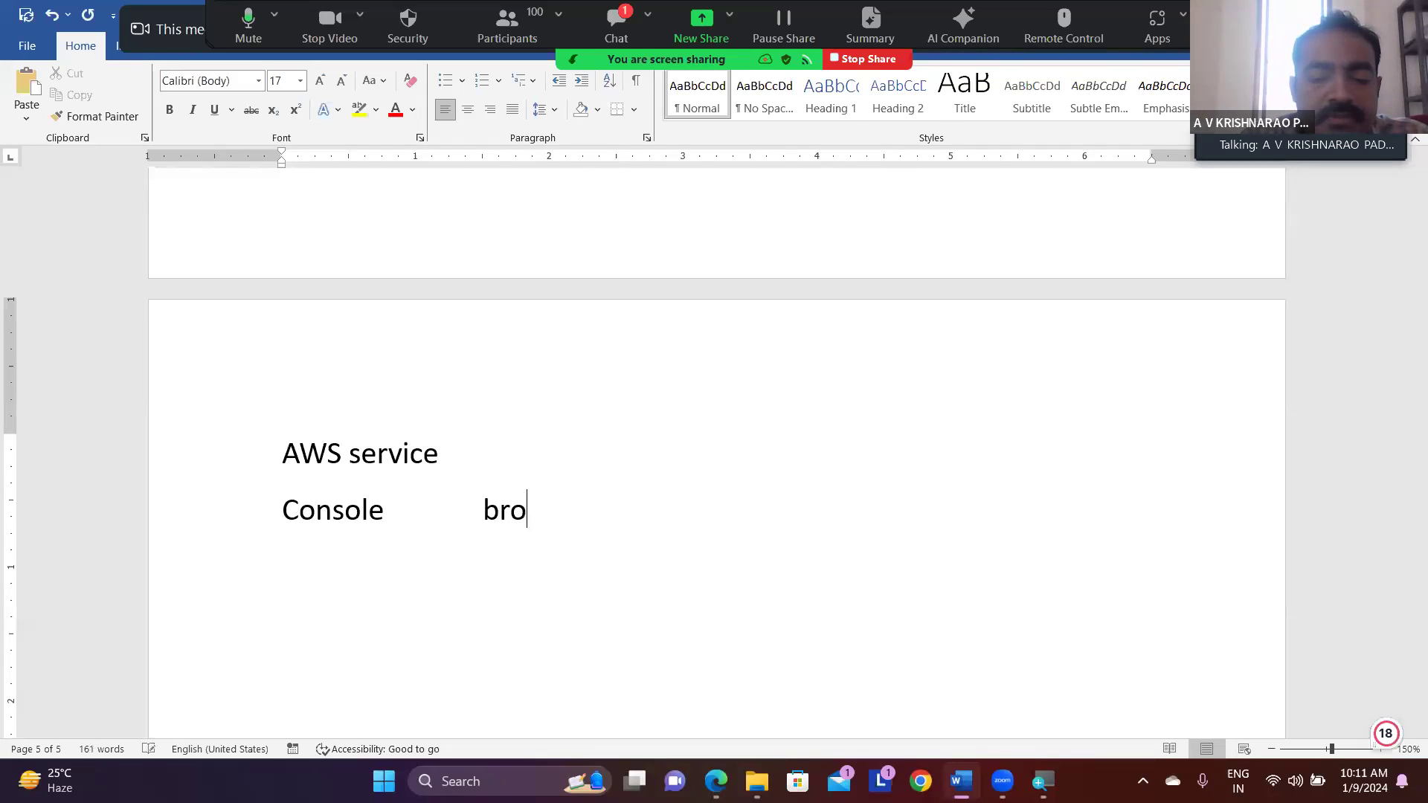
pyautogui.write('wser')
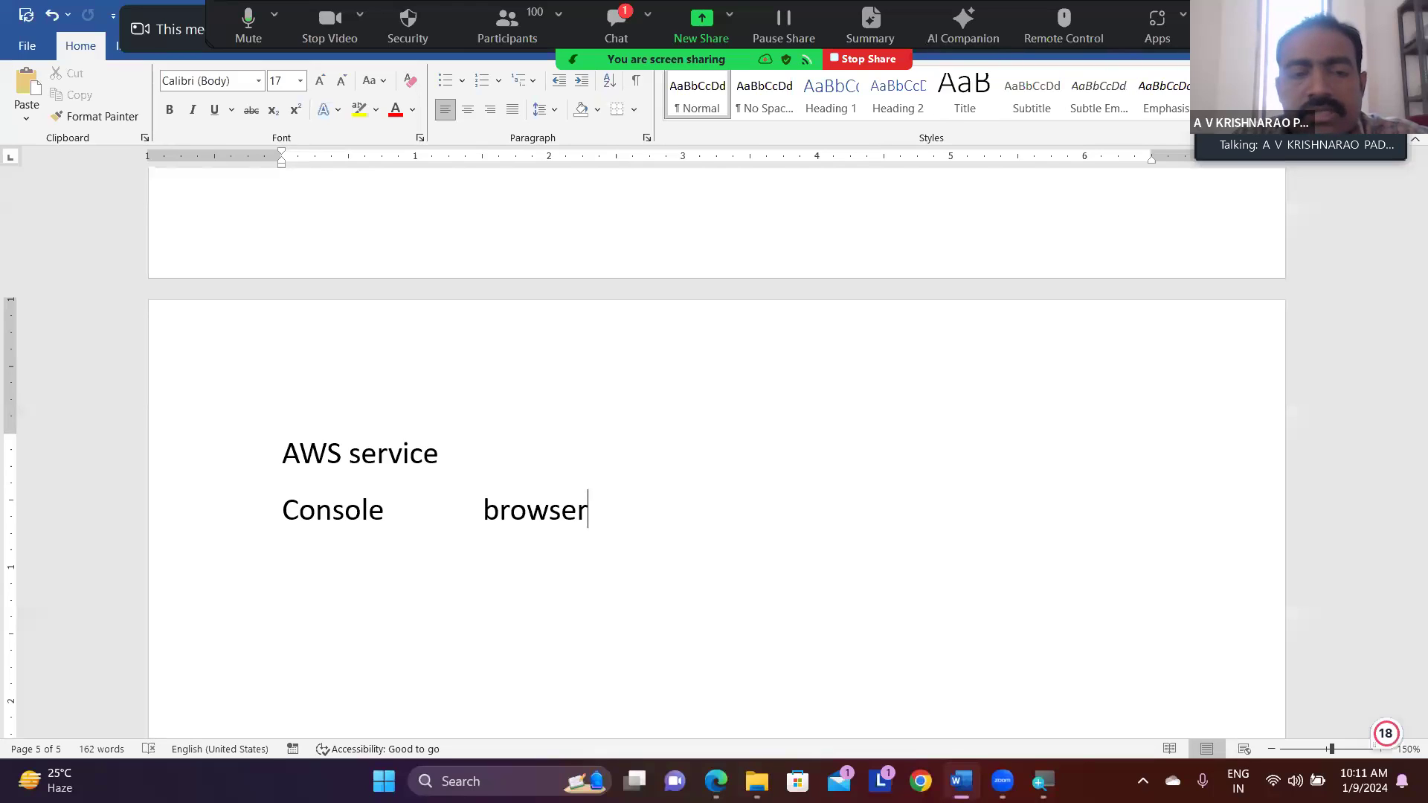
pyautogui.press('Return')
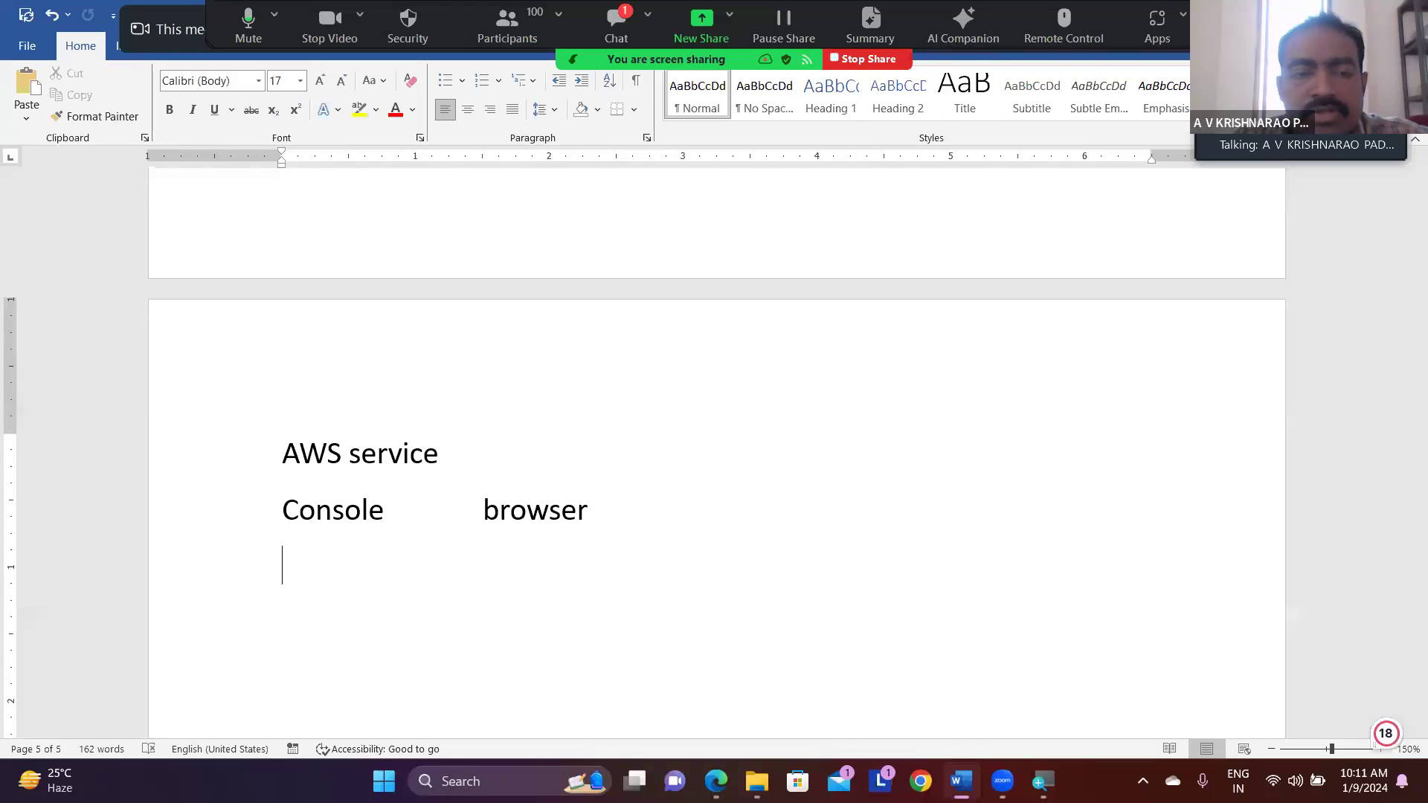
# - Add an "SDK" line with "Eclipse, Visual studio, Visual studio code" aligned under "browser"
pyautogui.write('SD')
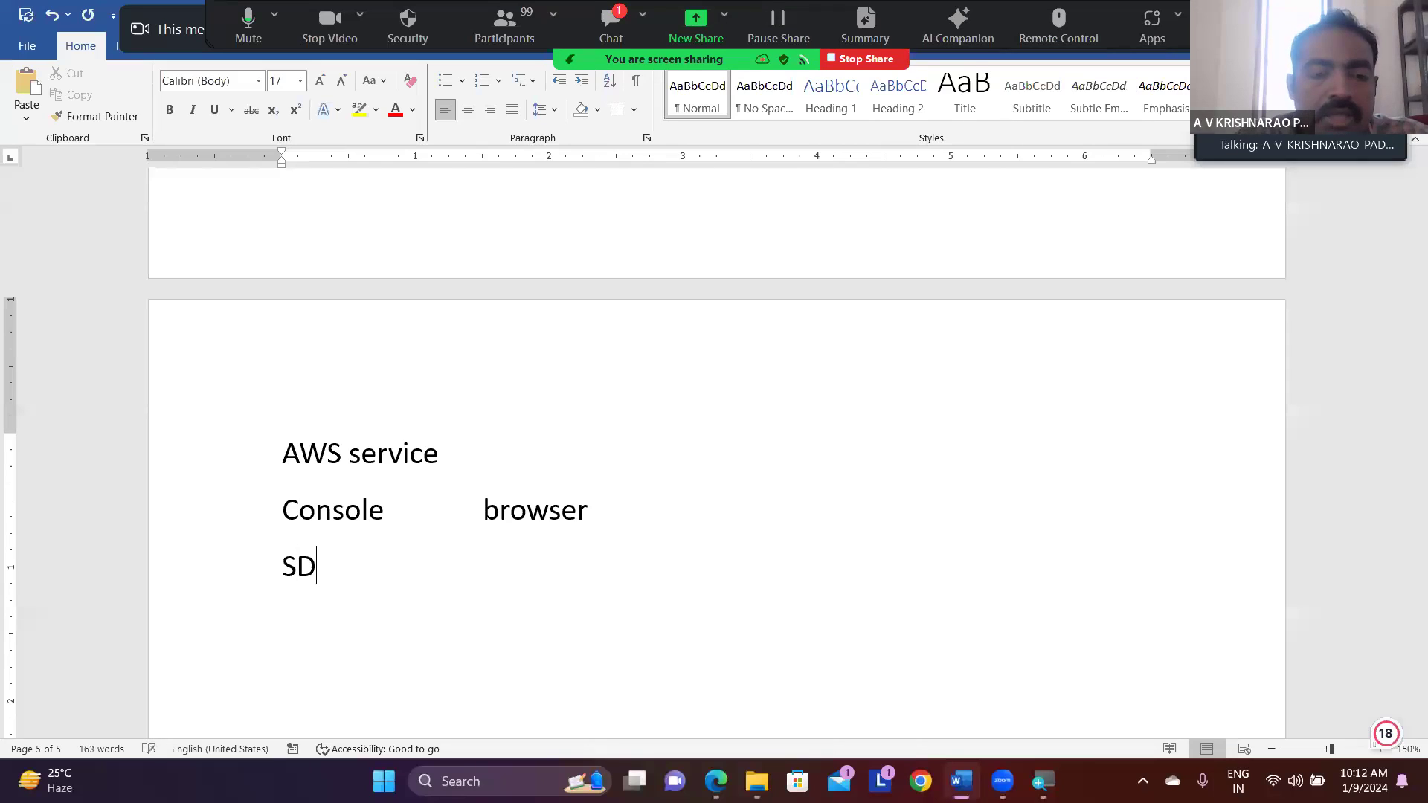
pyautogui.write('K')
pyautogui.press('Tab')
pyautogui.press('Tab')
pyautogui.press('Tab')
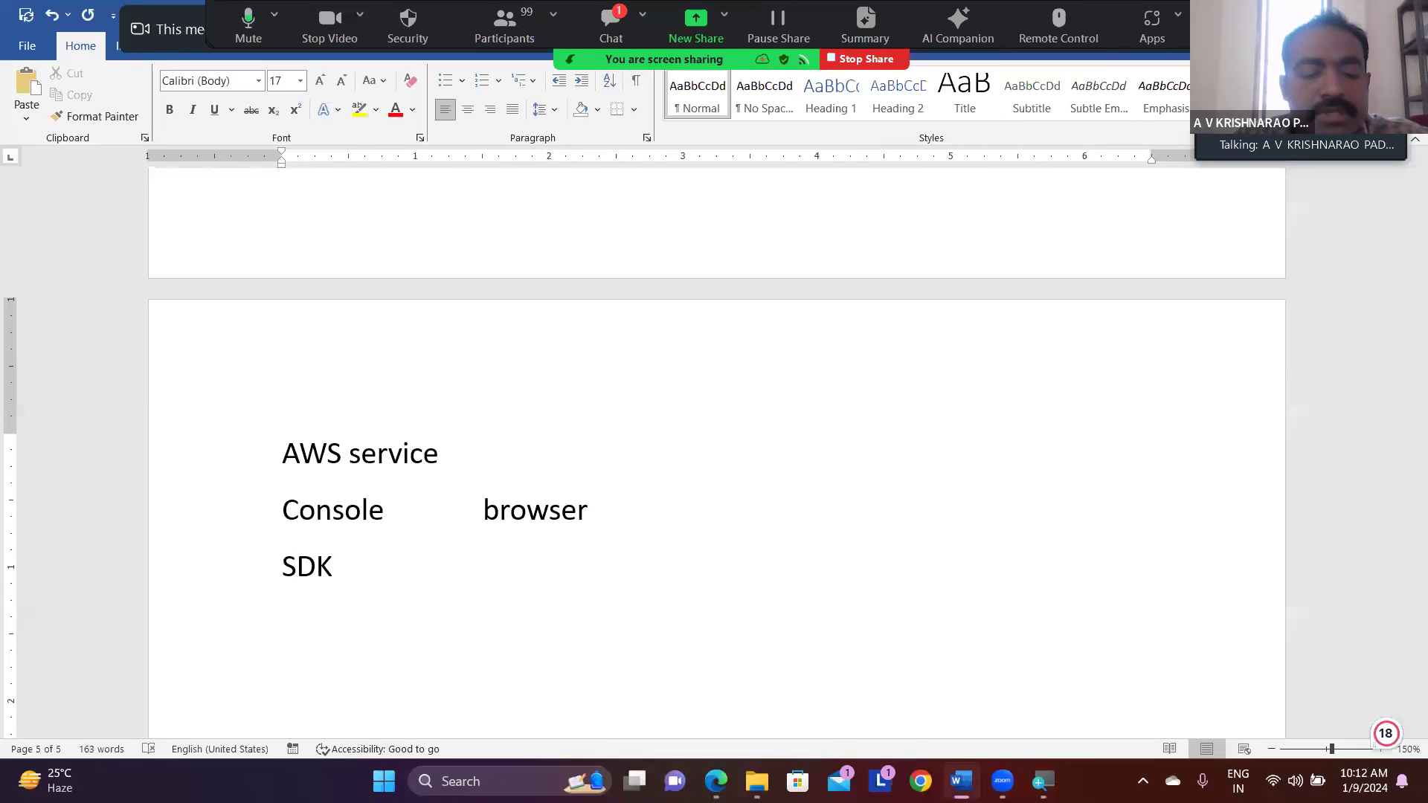
pyautogui.write('Ecli')
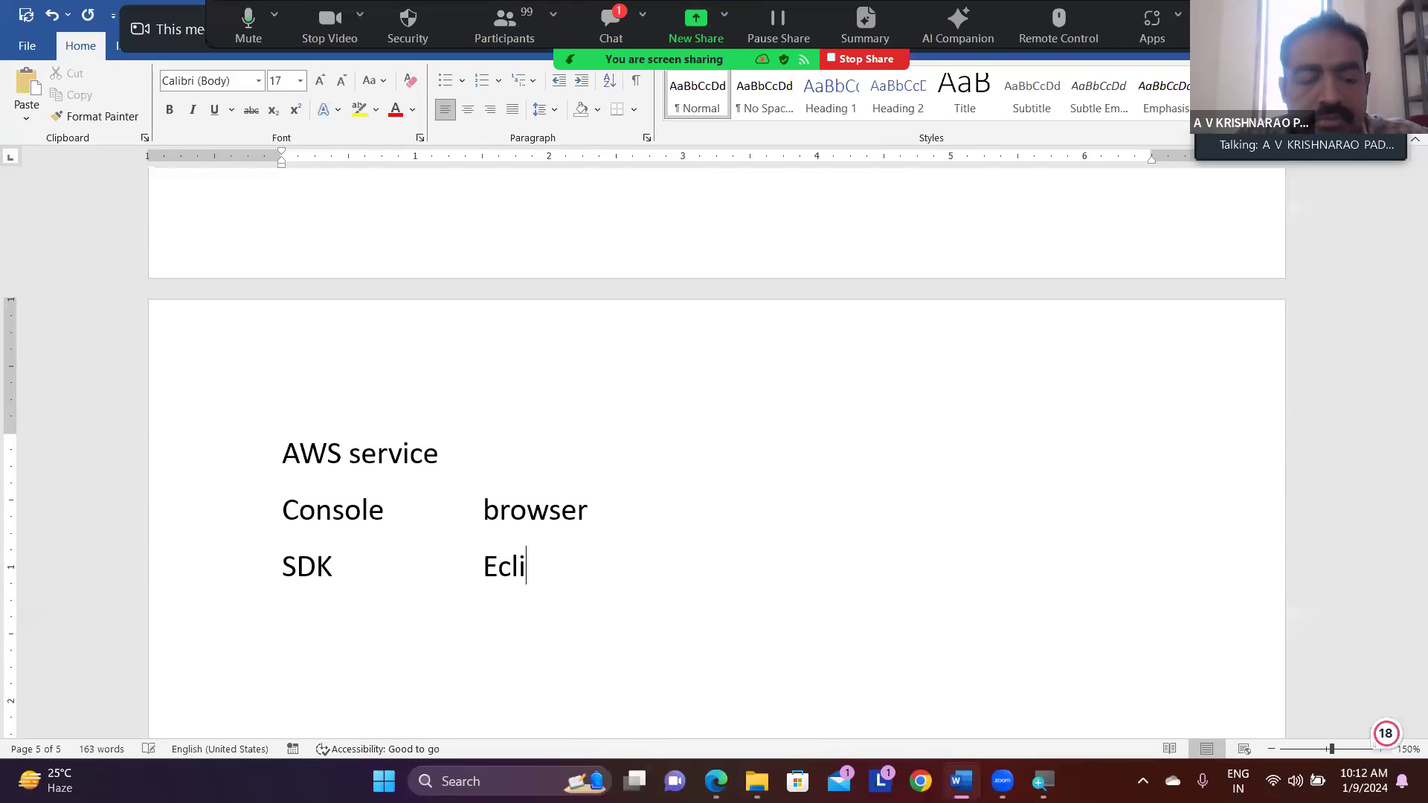
pyautogui.write('ps')
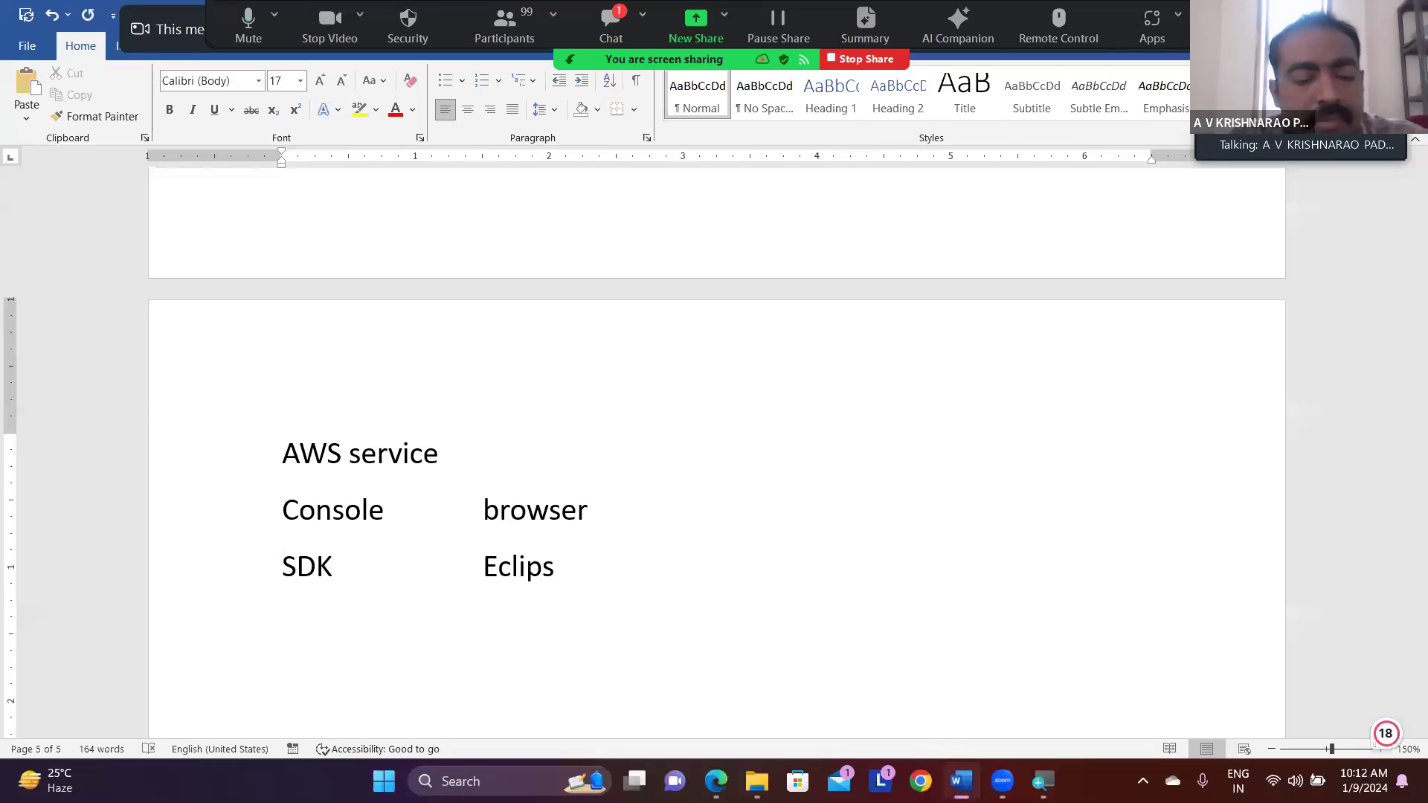
pyautogui.write('e,')
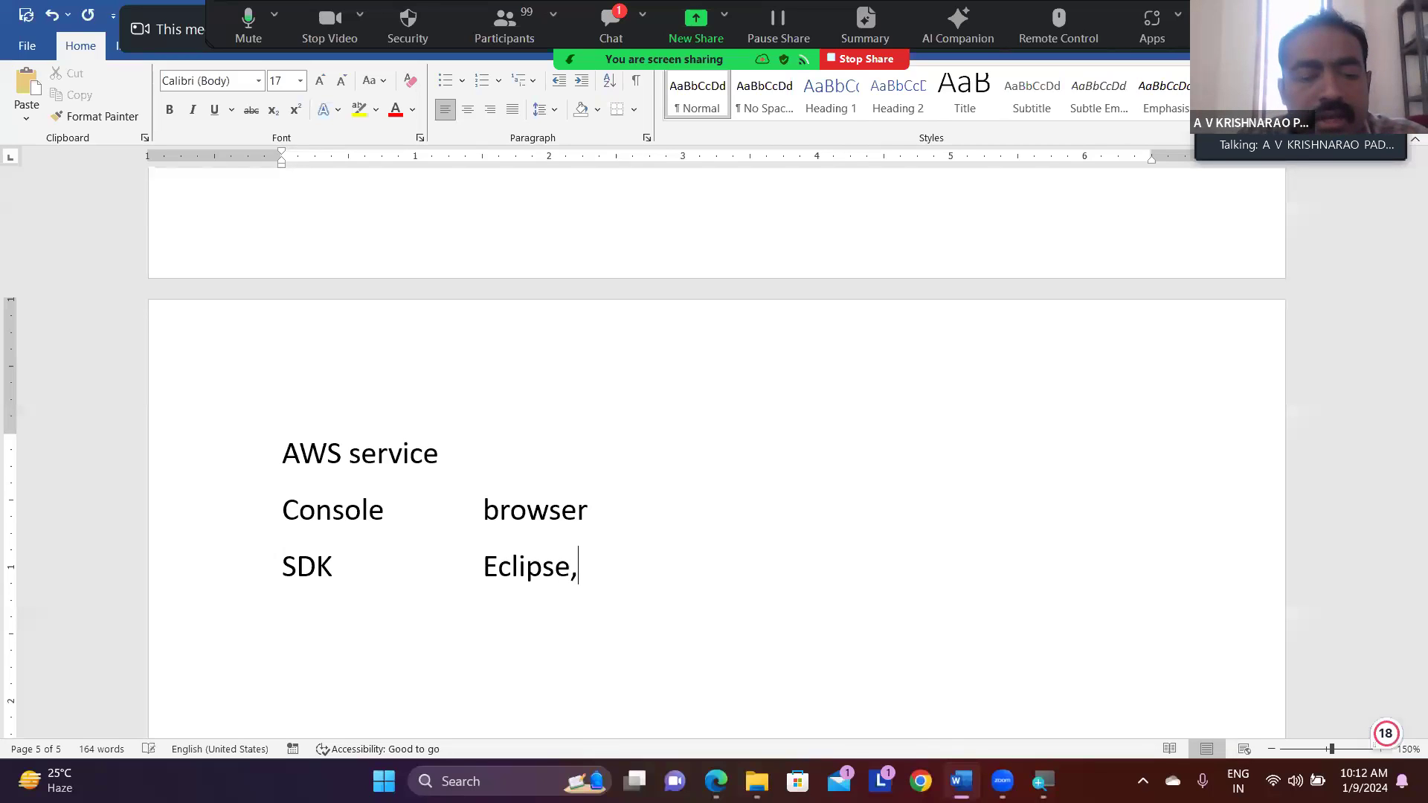
pyautogui.write(' Vi')
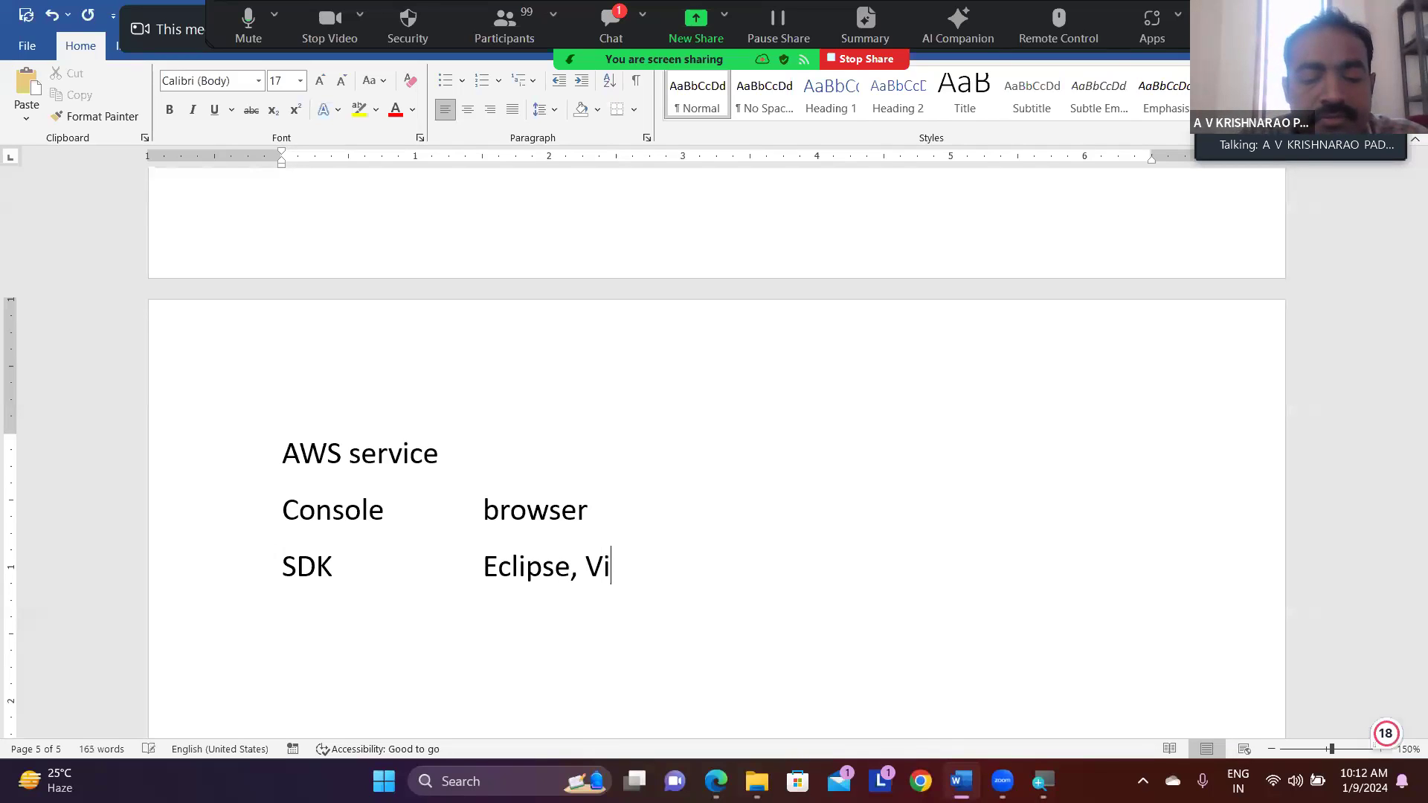
pyautogui.write('sual st')
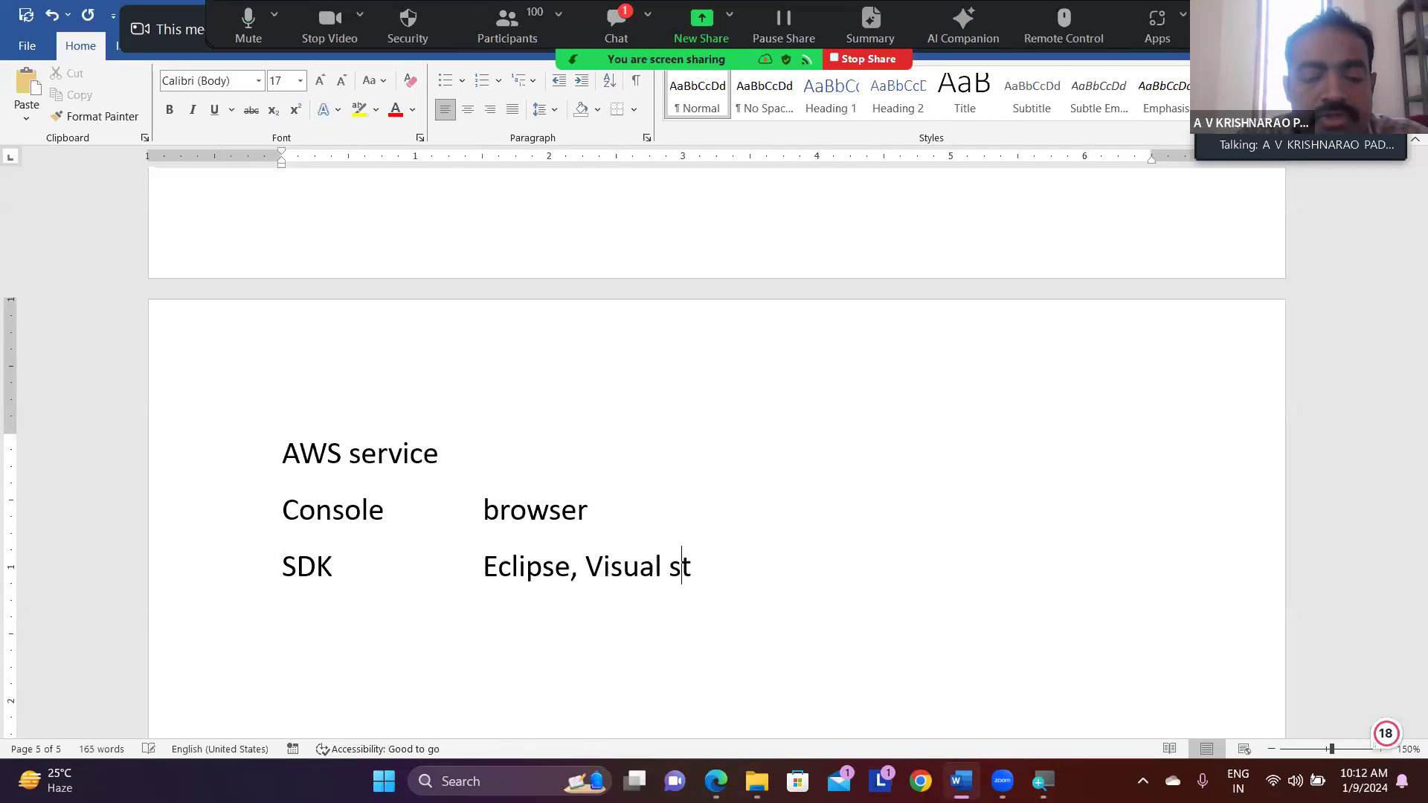
pyautogui.write('udio, ')
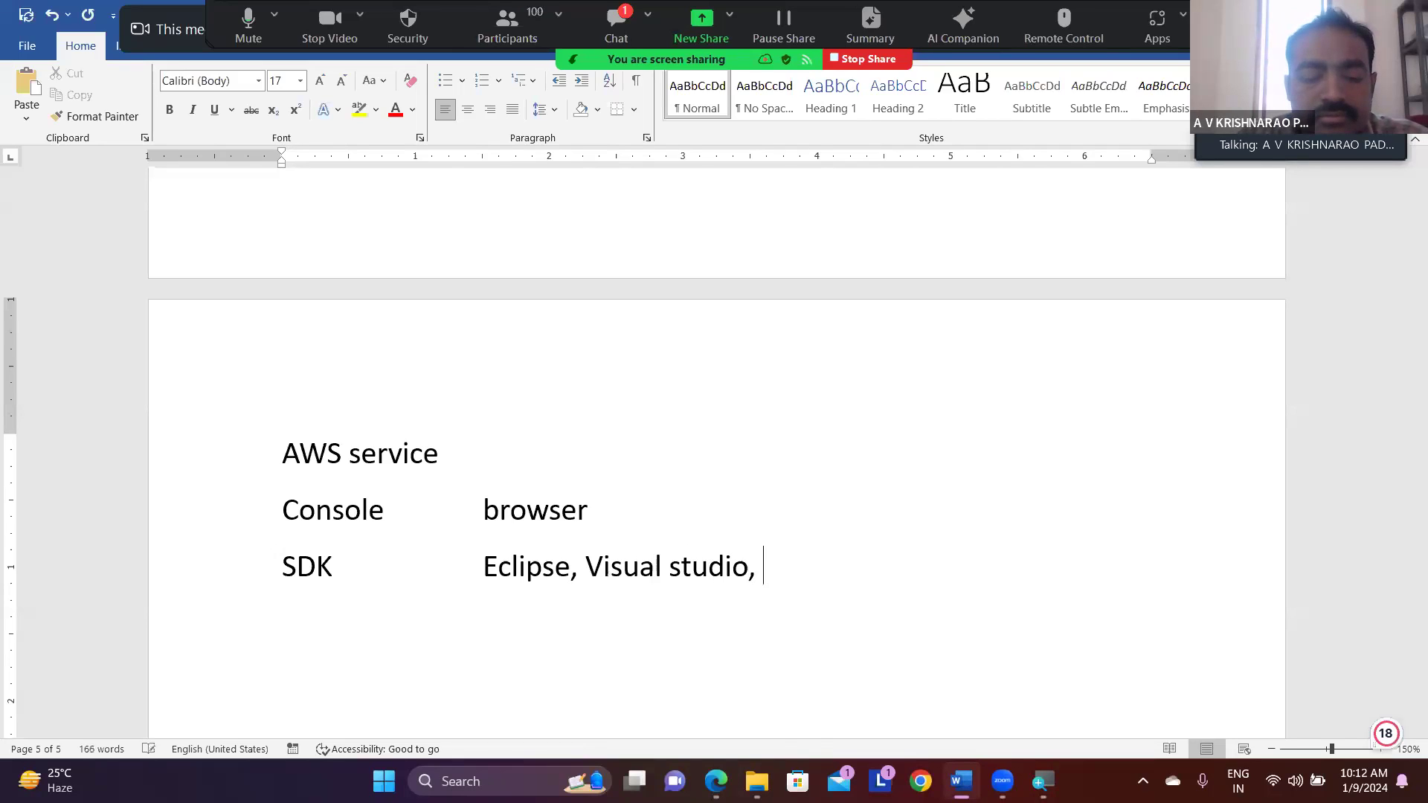
pyautogui.write('Visual stu')
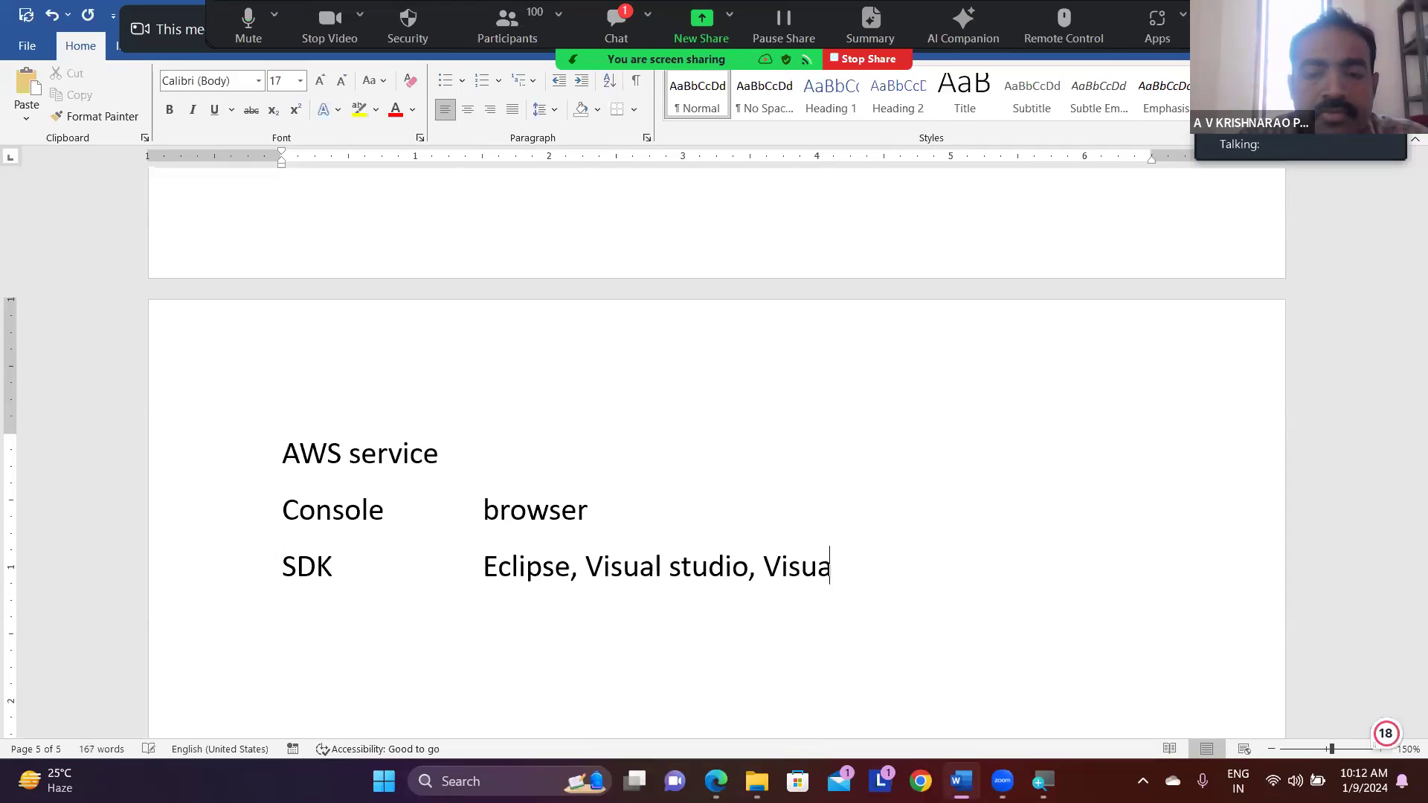
pyautogui.write('dio code')
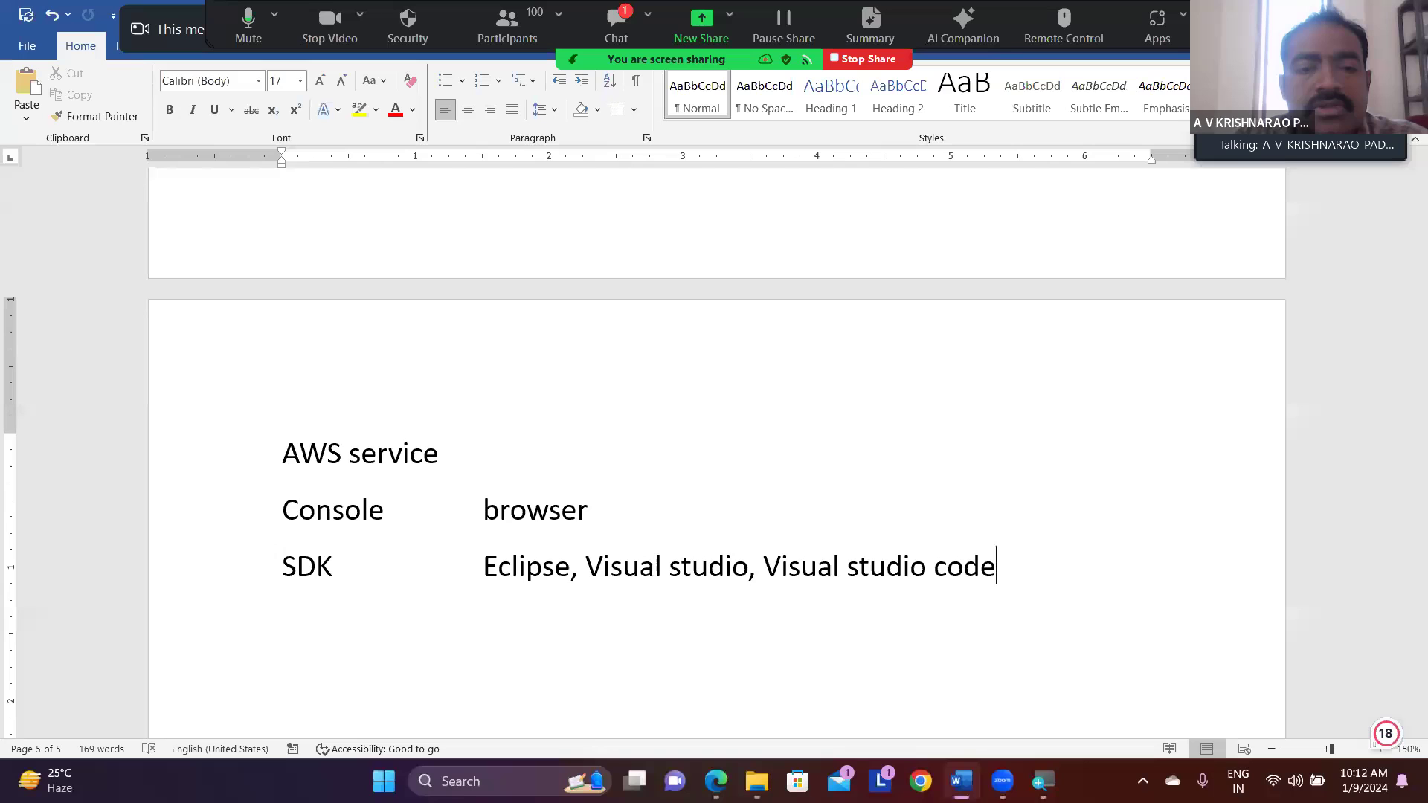
# - Review the AWS Services list on the previous page, highlighting "RDS"
pyautogui.scroll(5, 714, 446)
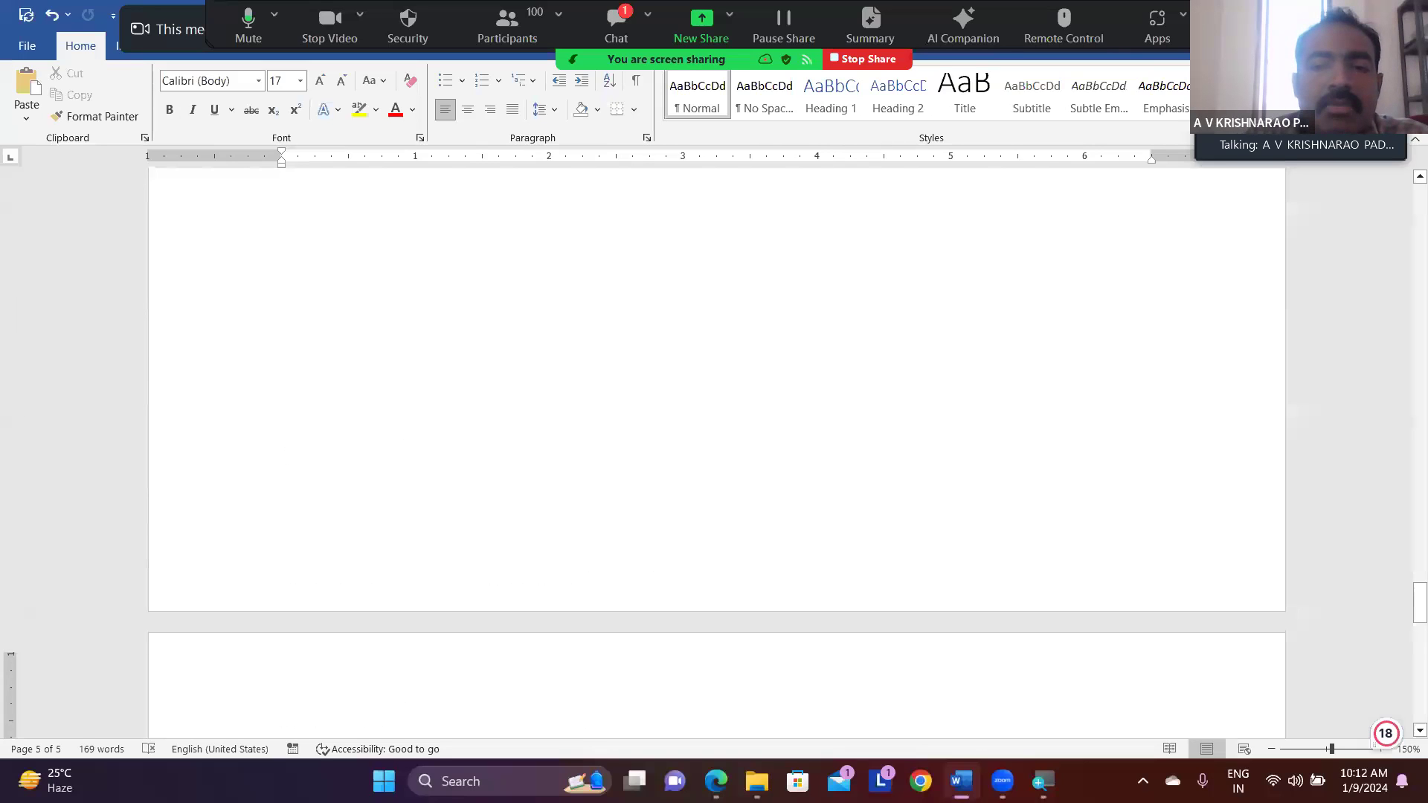
pyautogui.scroll(5, 714, 446)
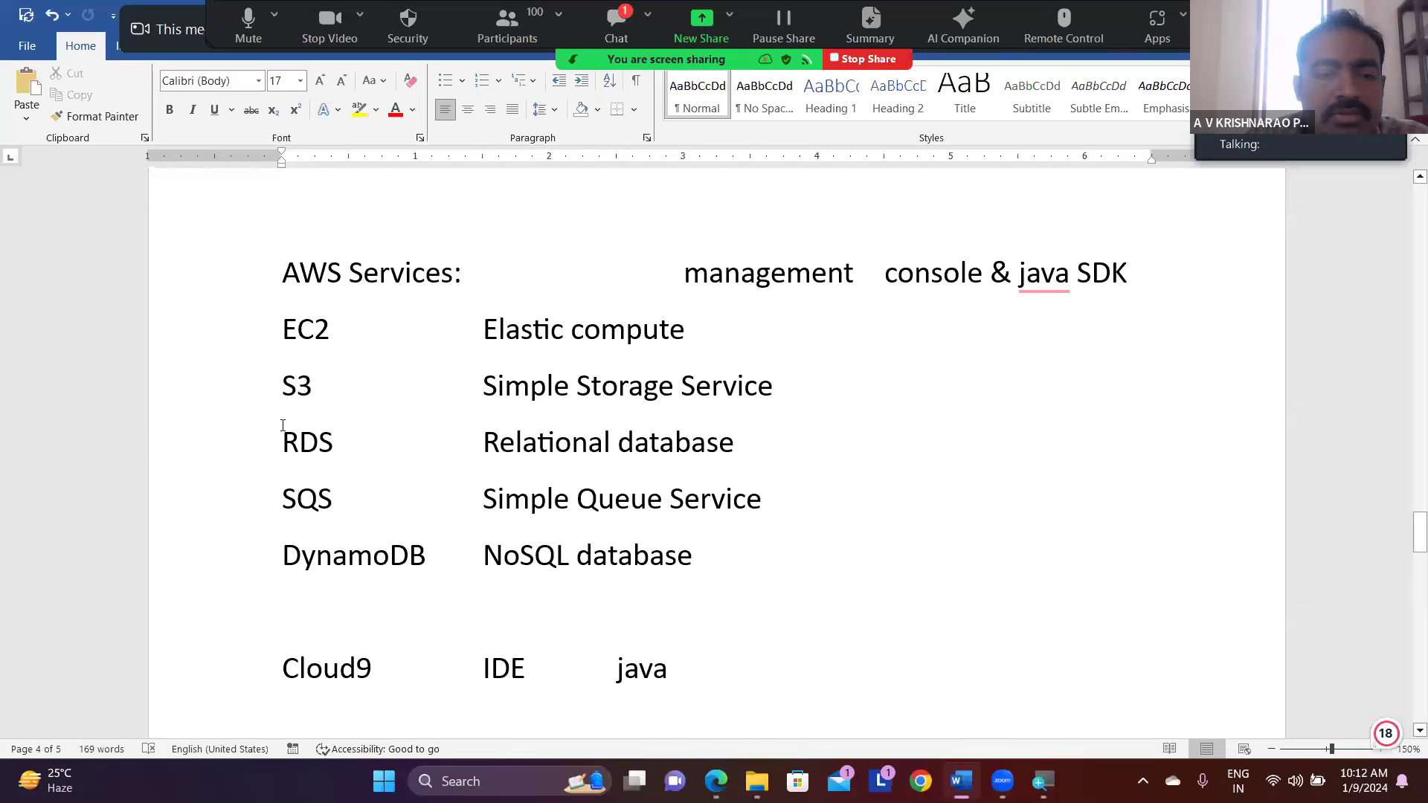
pyautogui.moveTo(283, 434); pyautogui.dragTo(336, 442)
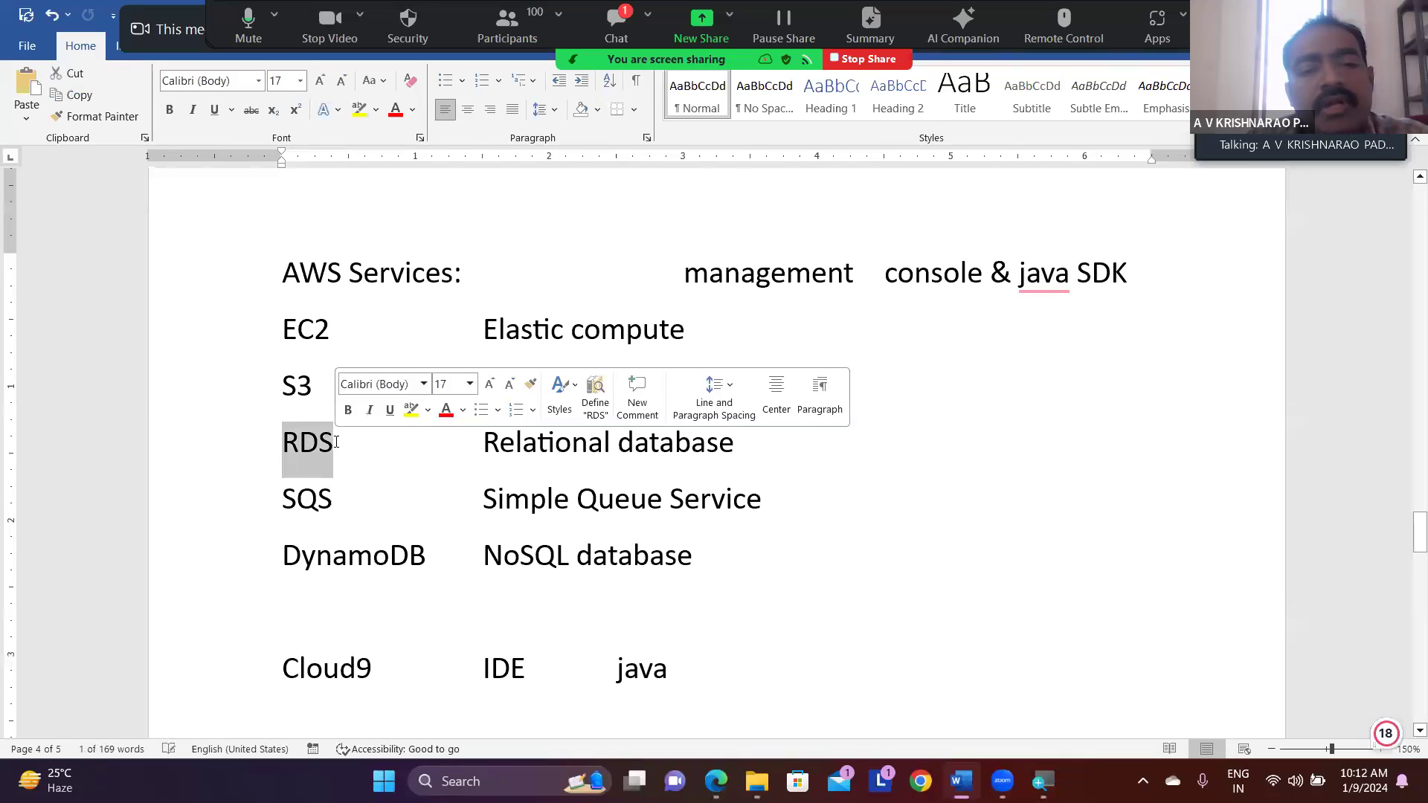
pyautogui.click(336, 442)
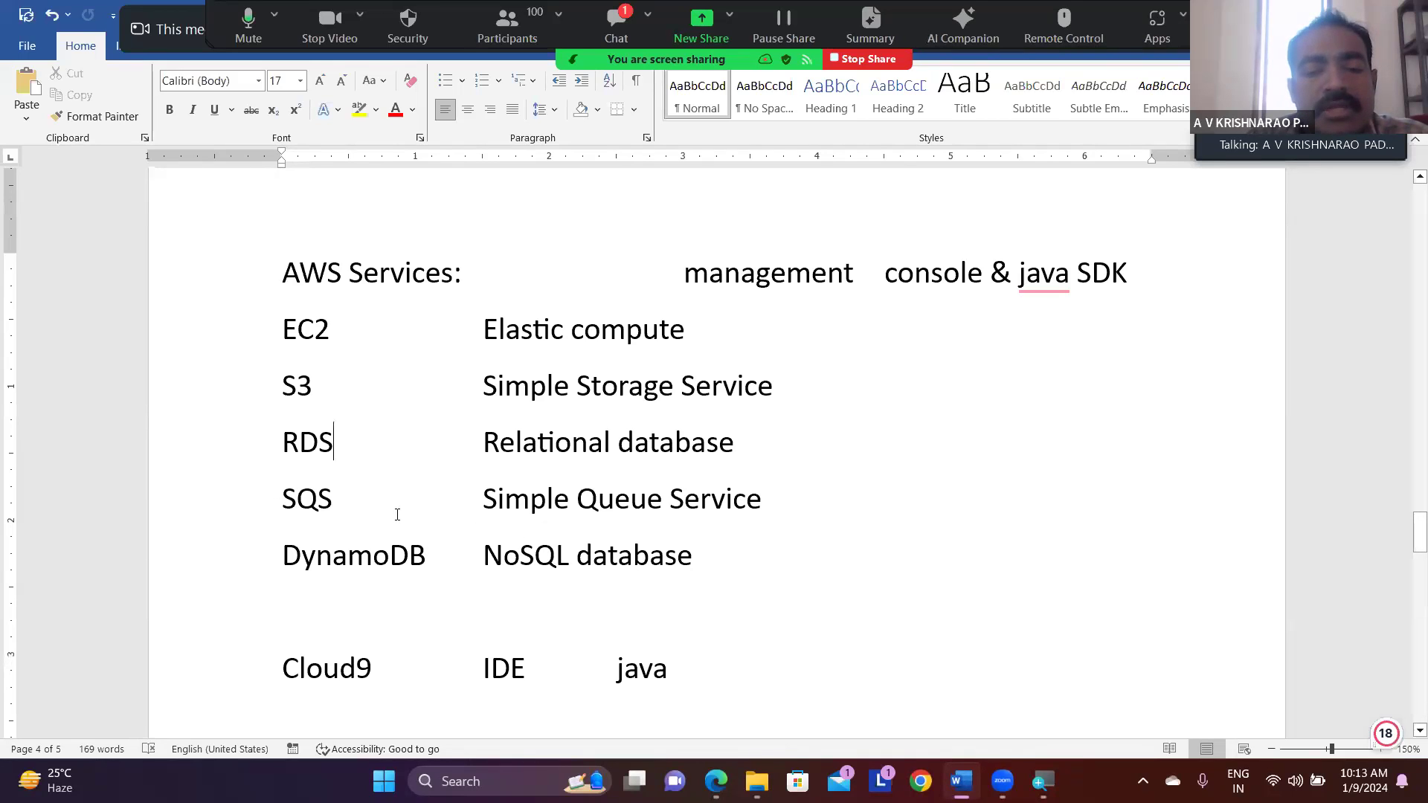
# - Add "Cloud9" on a new line beneath the SDK tools, aligned with "Eclipse"
pyautogui.scroll(-4, 397, 514)
pyautogui.scroll(-5, 397, 514)
pyautogui.scroll(-3, 397, 514)
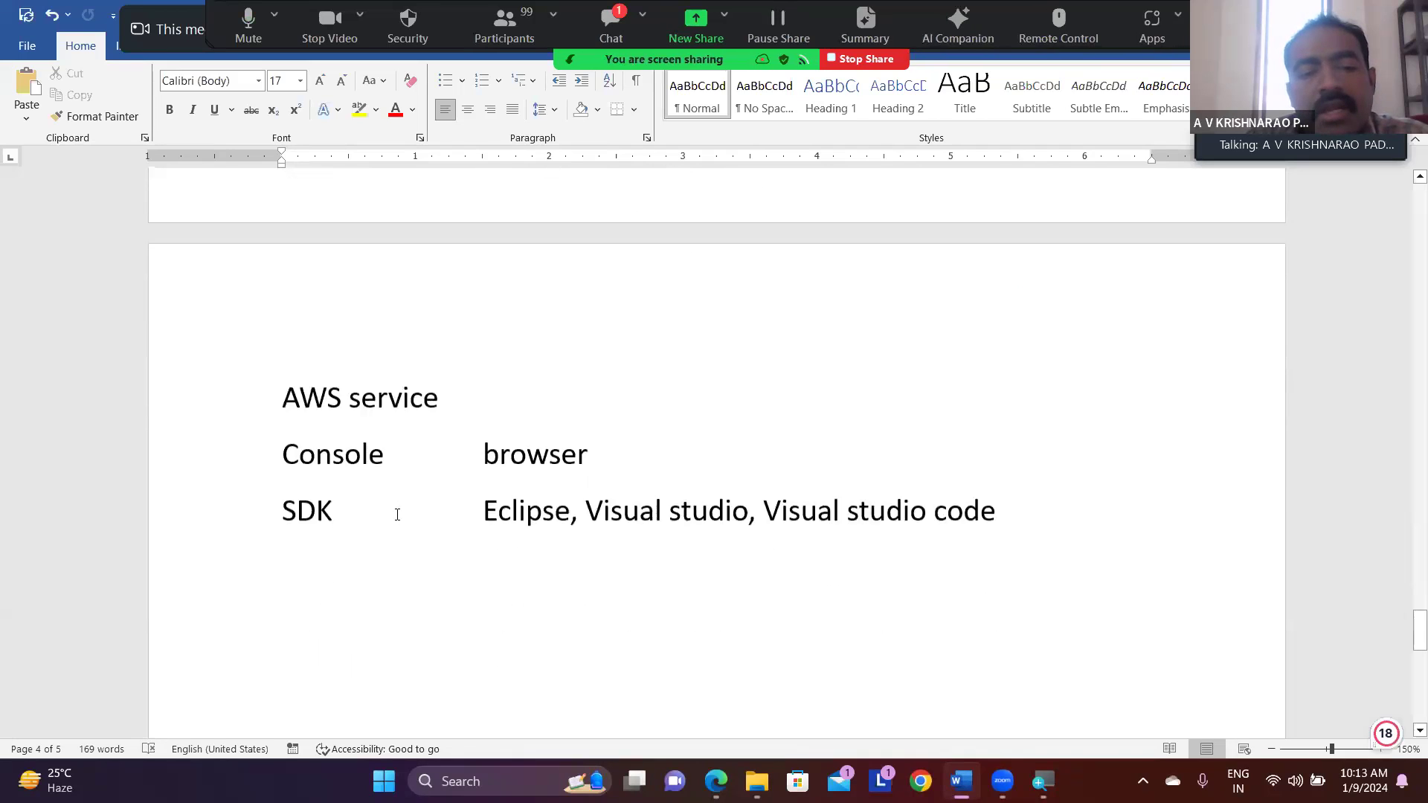
pyautogui.click(1023, 375)
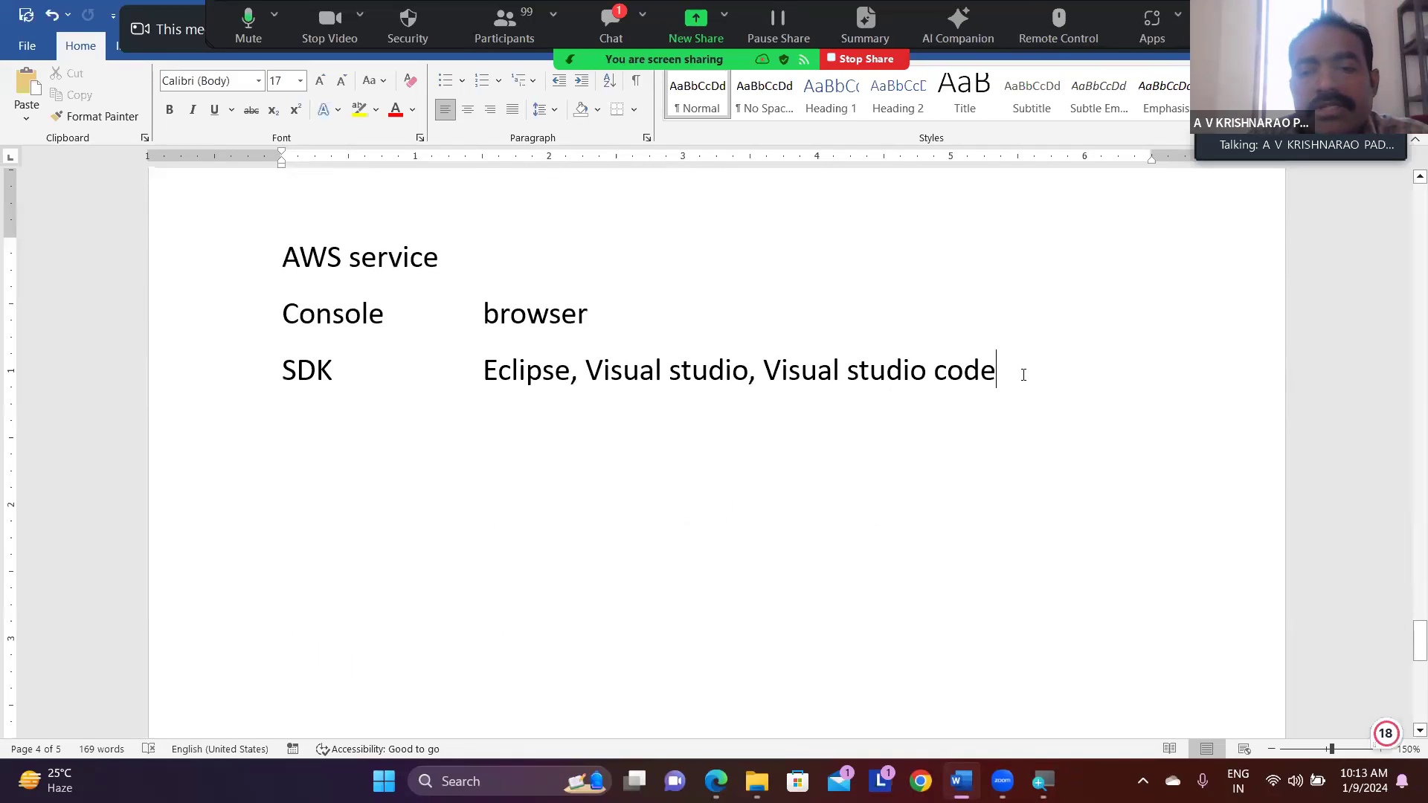
pyautogui.press('Return')
pyautogui.press('Tab')
pyautogui.press('Tab')
pyautogui.press('Tab')
pyautogui.press('Tab')
pyautogui.press('BackSpace')
pyautogui.write('cloud')
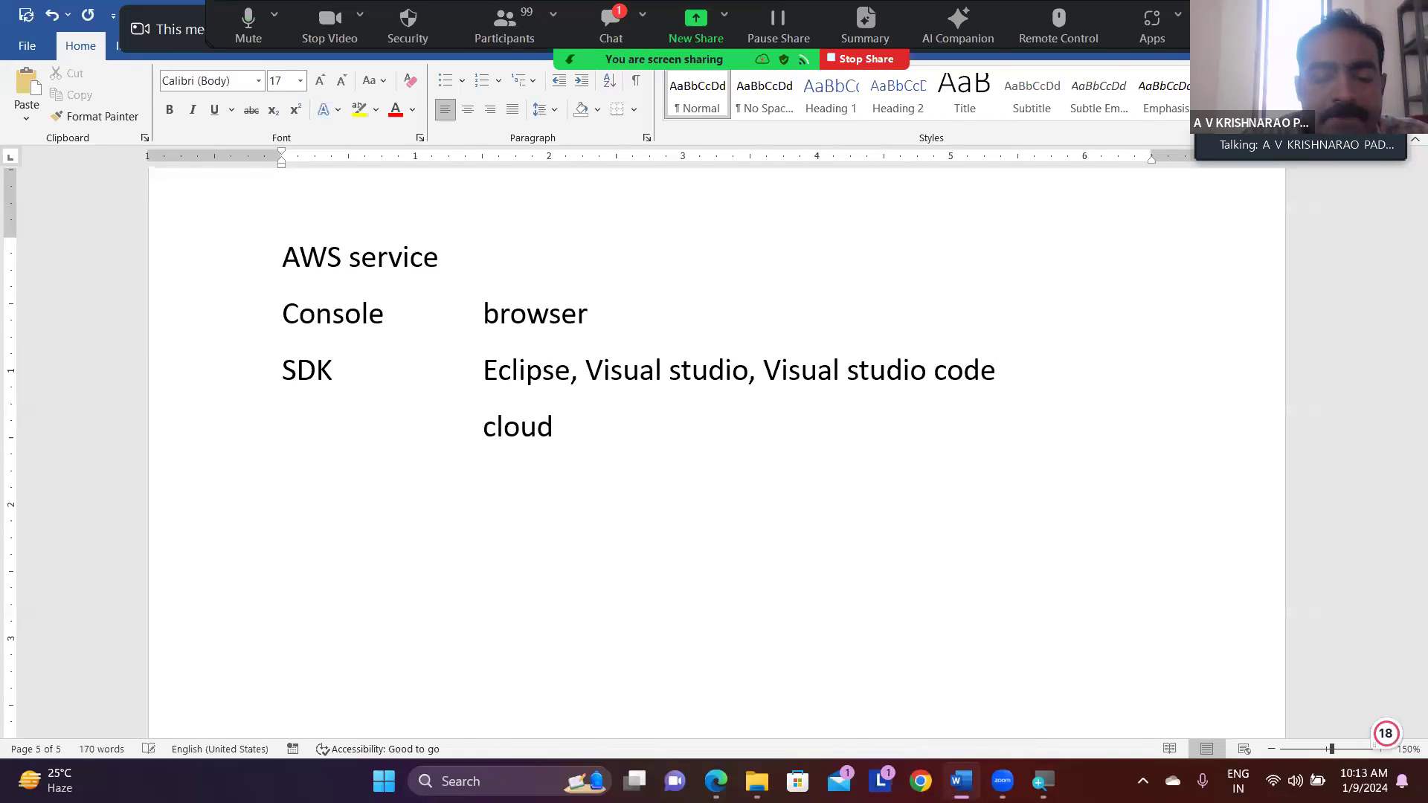
pyautogui.write('9')
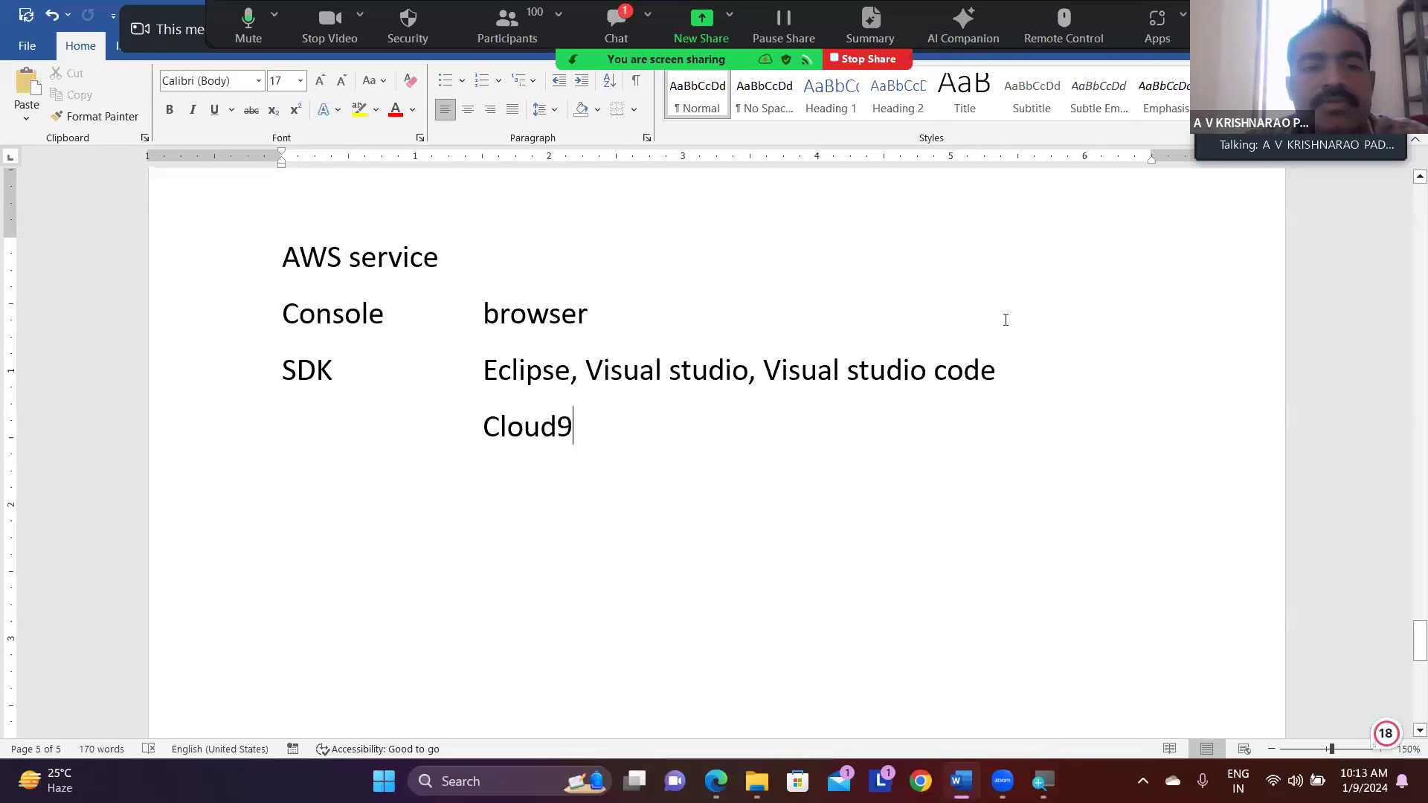
# - Append "management" to the "AWS service" heading
pyautogui.click(524, 252)
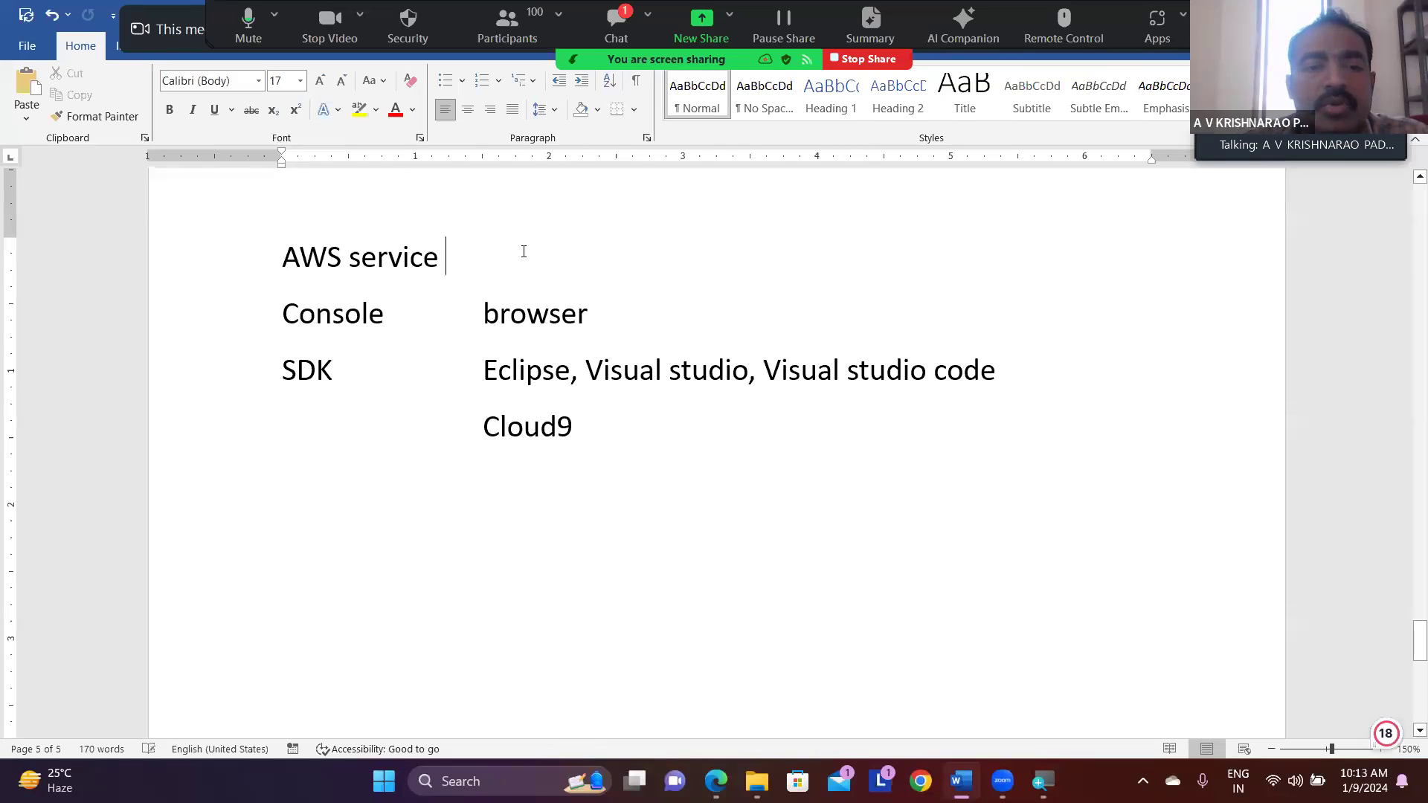
pyautogui.write('managemen')
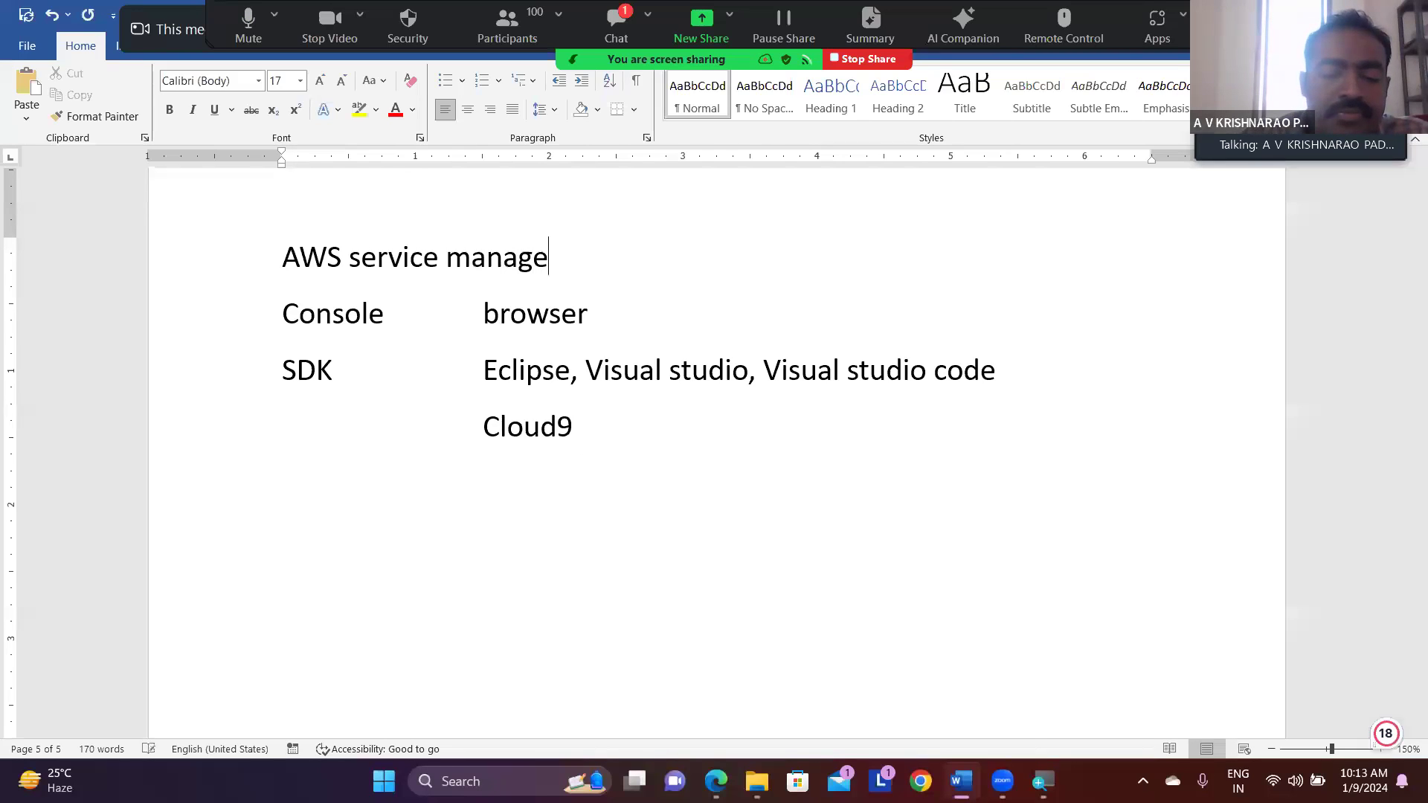
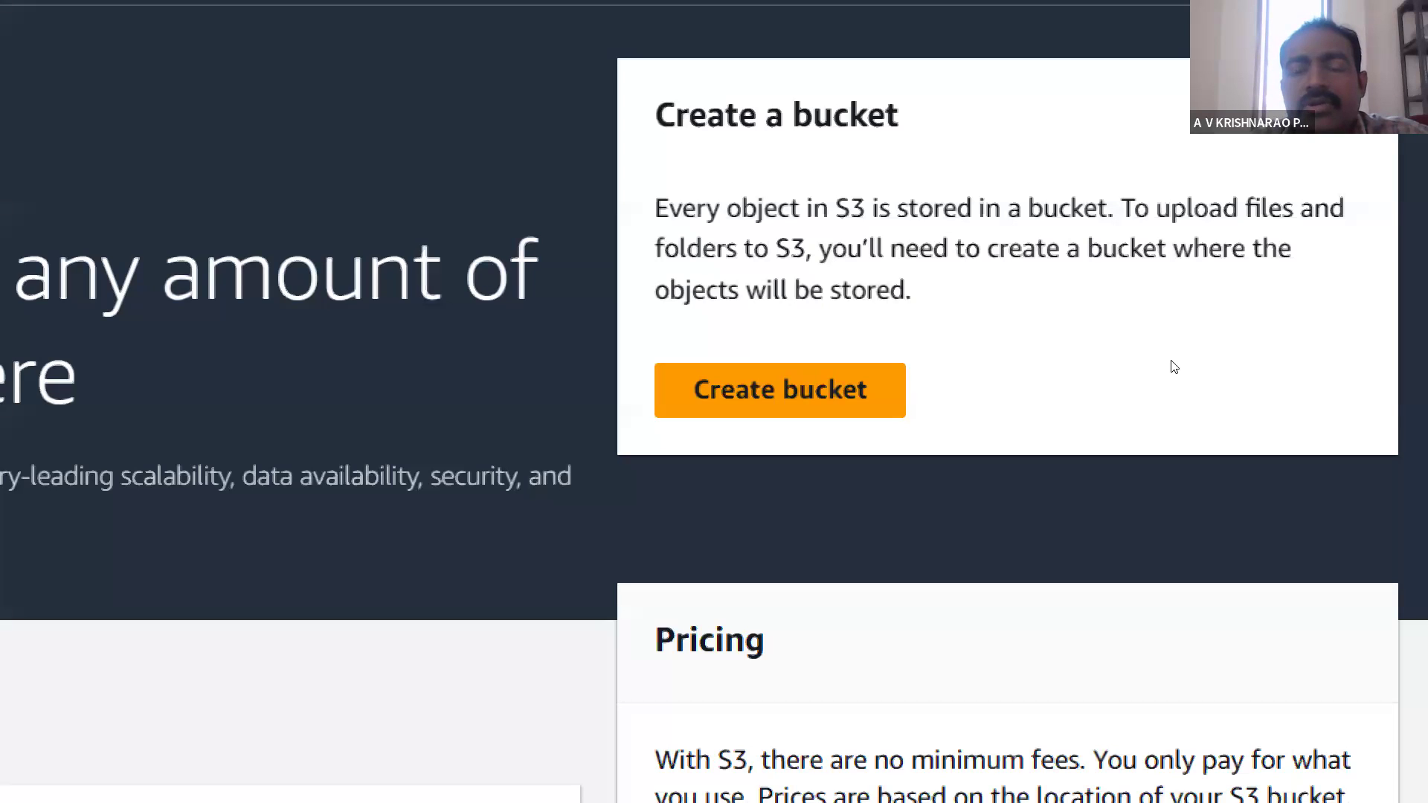
# - Start creating a new S3 bucket in the Asia Pacific (Mumbai) region and name it "aws-trial-website2"
pyautogui.click(899, 372)
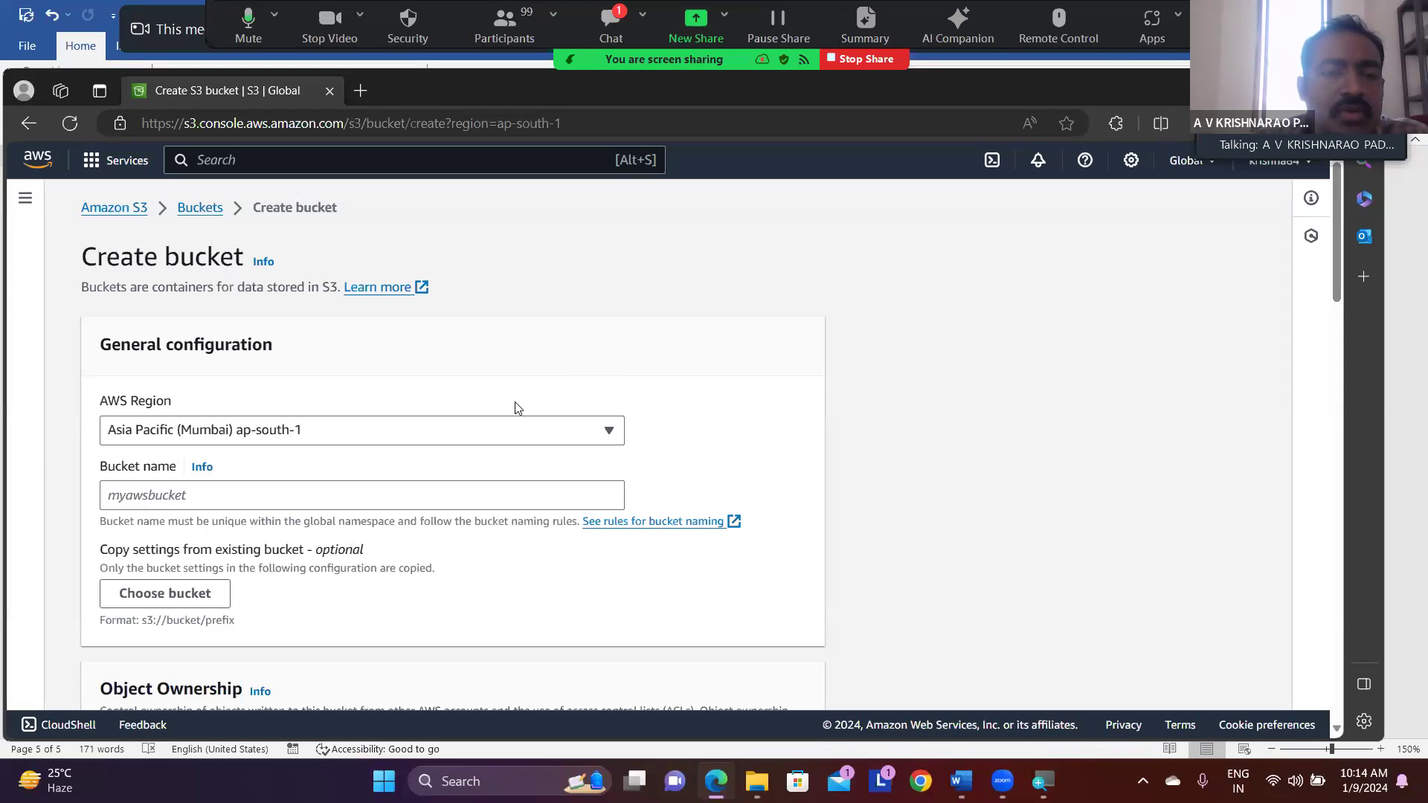
pyautogui.scroll(-1, 519, 407)
pyautogui.scroll(1, 518, 408)
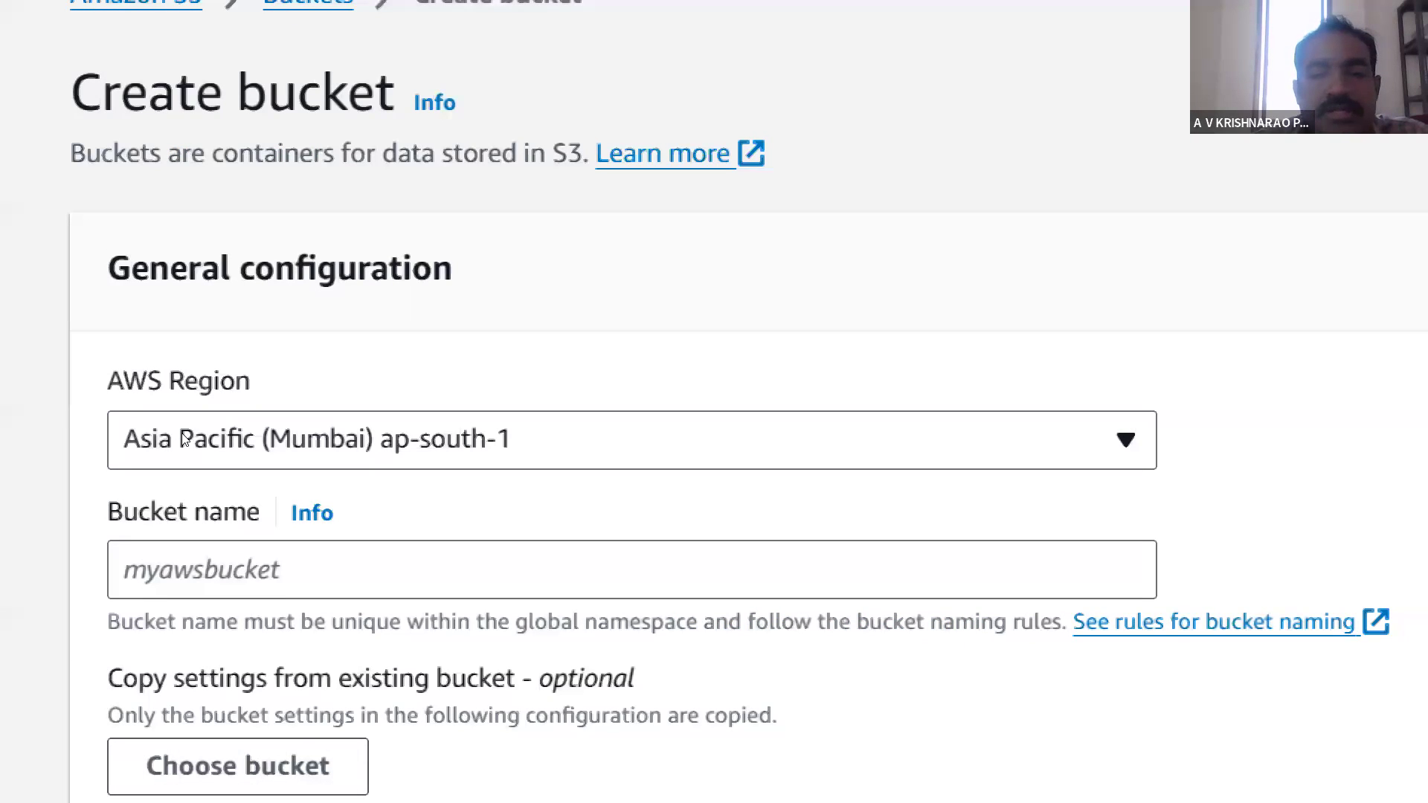
pyautogui.click(172, 498)
pyautogui.scroll(-3, 173, 499)
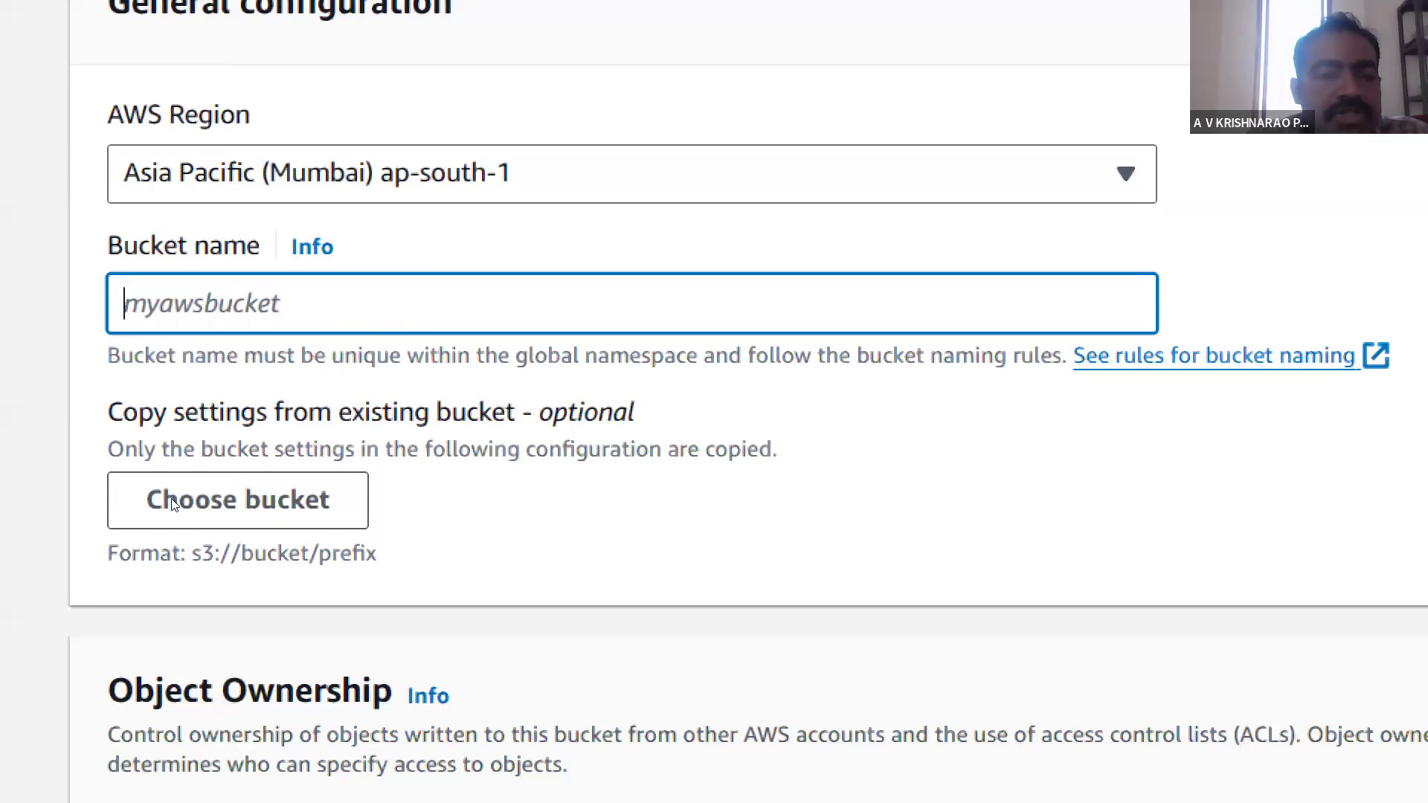
pyautogui.write('aws')
pyautogui.write('-')
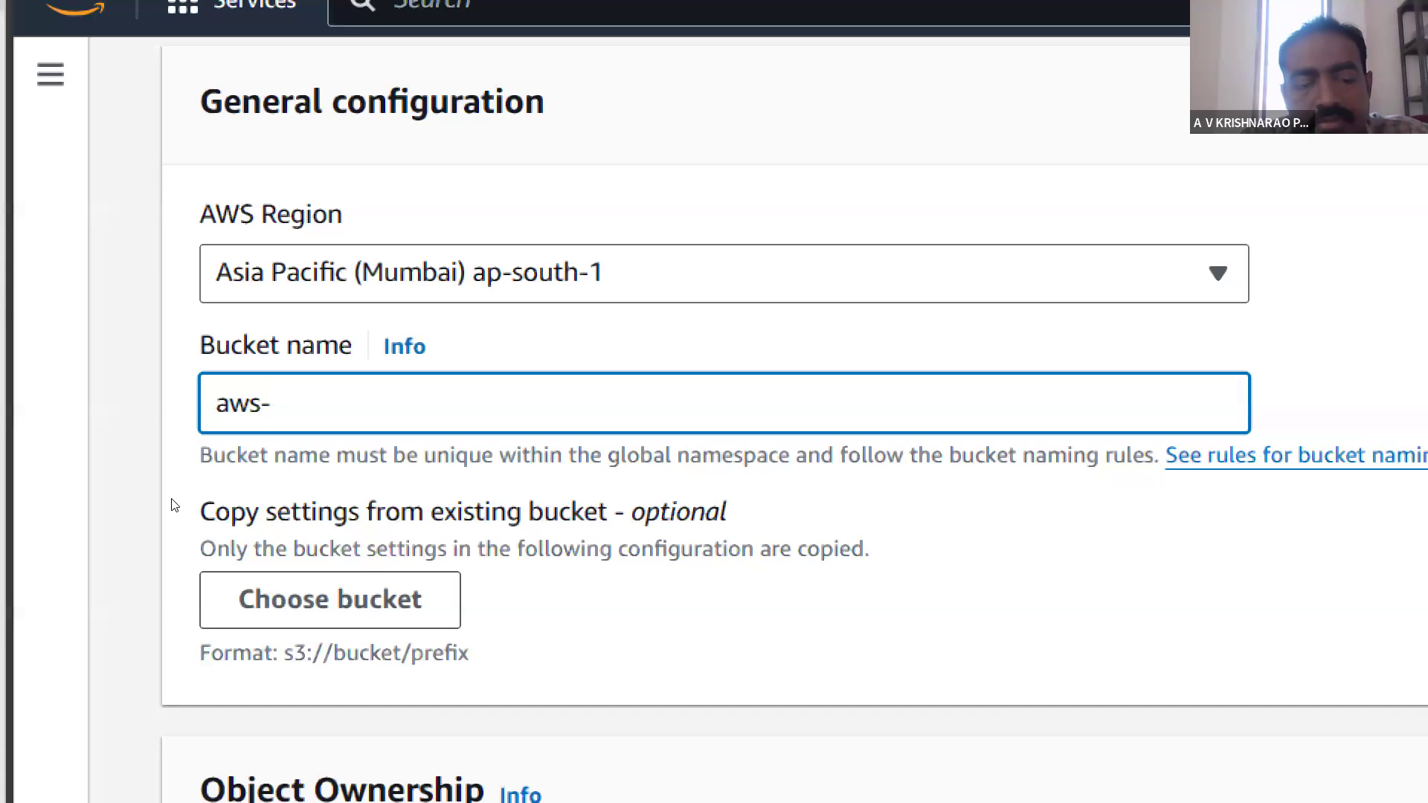
pyautogui.write('tria')
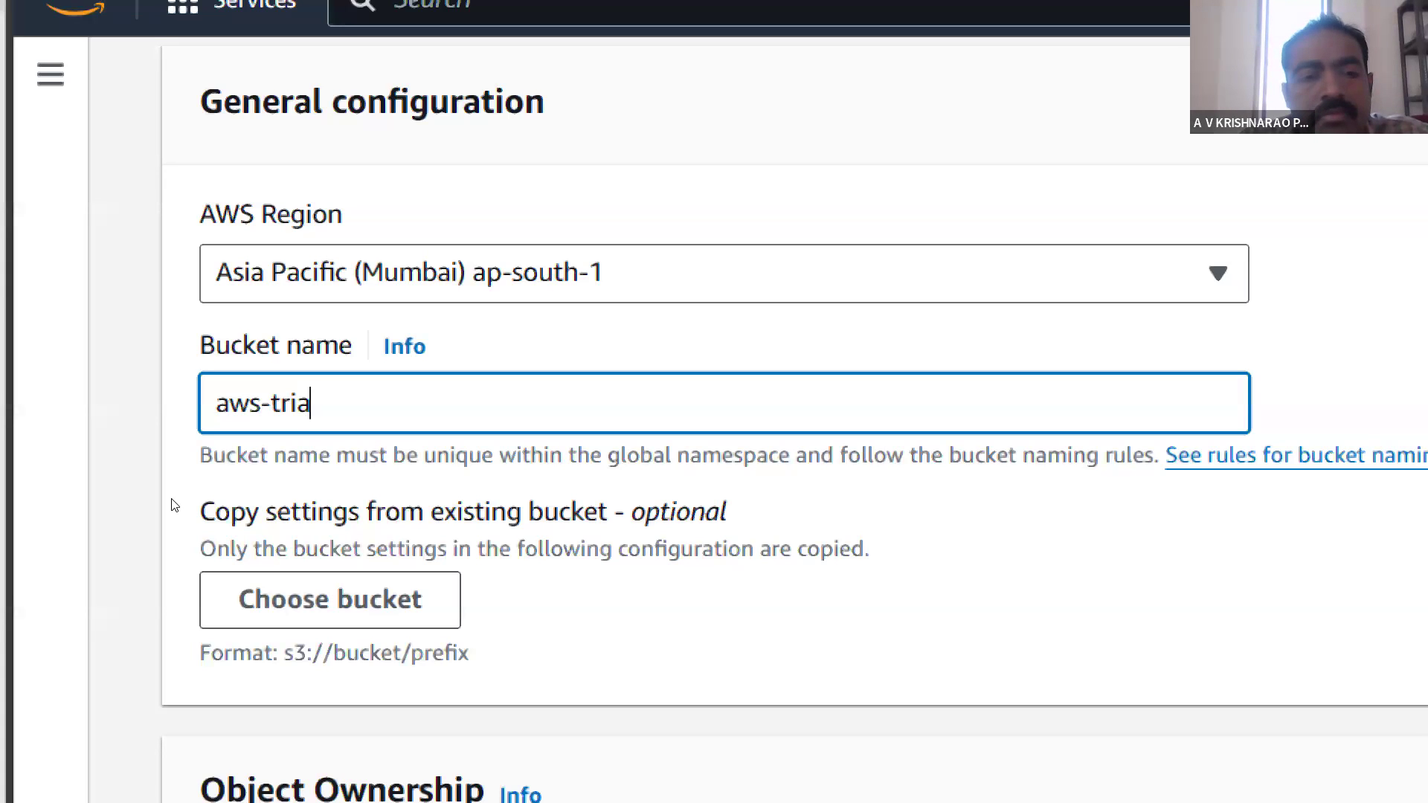
pyautogui.write('l-webs')
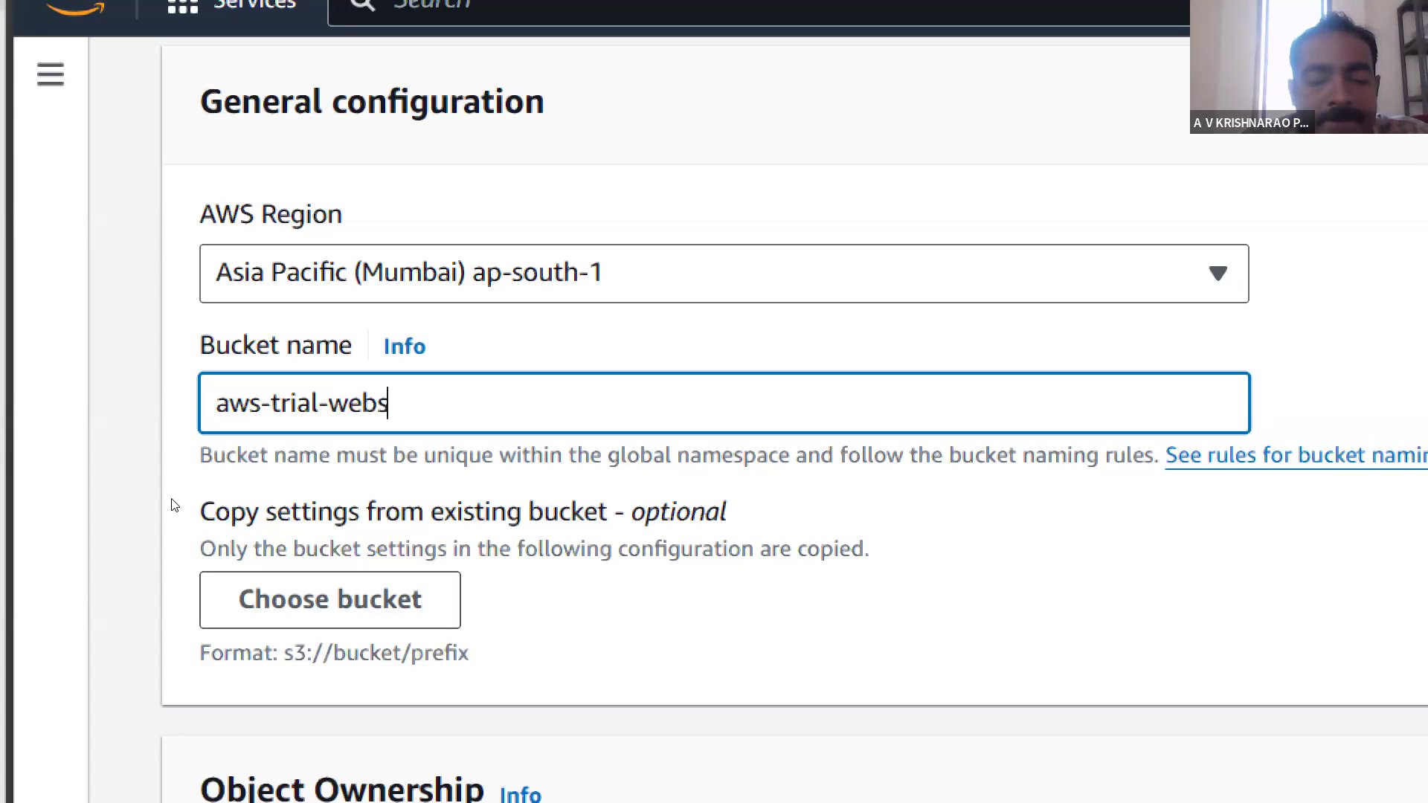
pyautogui.write('ite2')
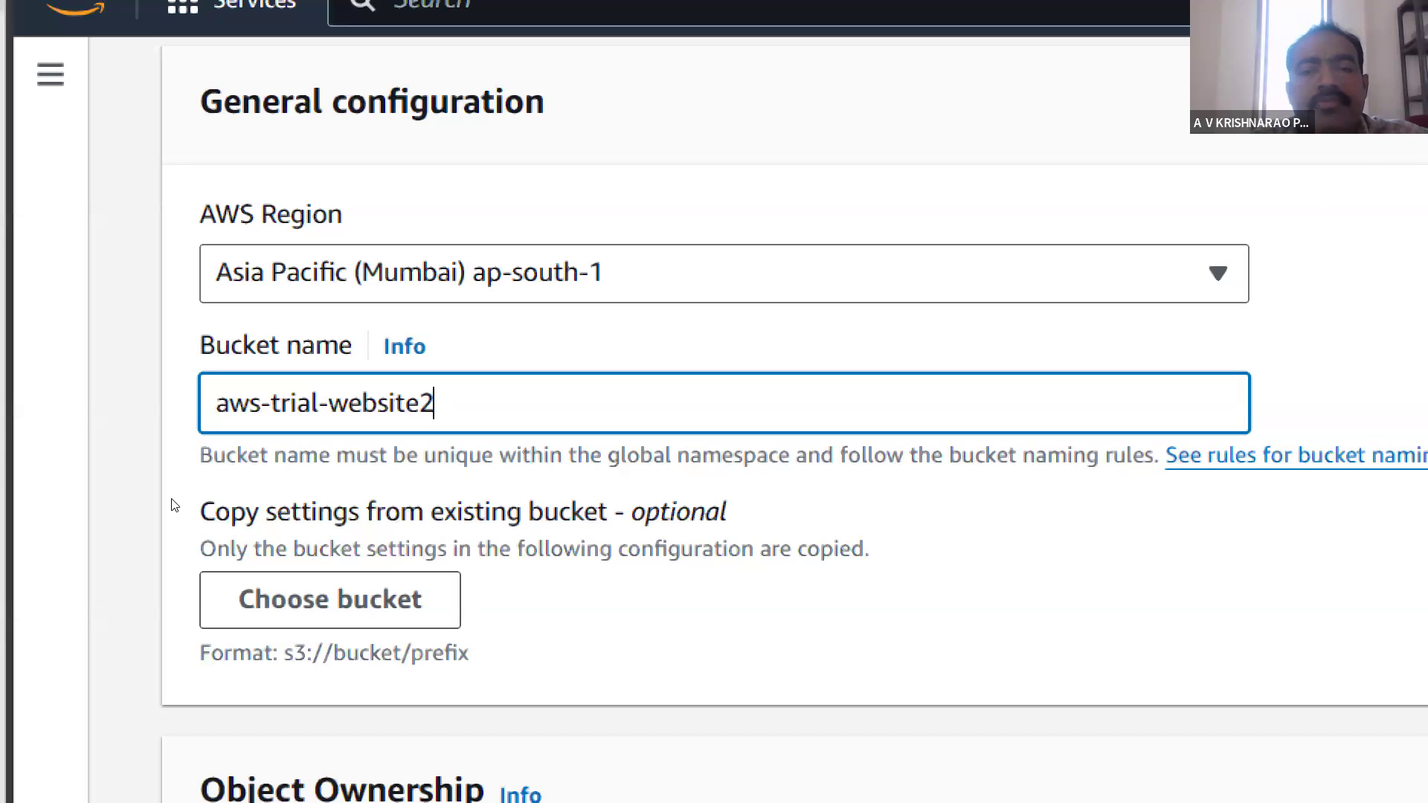
# - Review the bucket's ownership, public access, versioning and encryption settings, keep the defaults and create the bucket
pyautogui.scroll(-3, 174, 505)
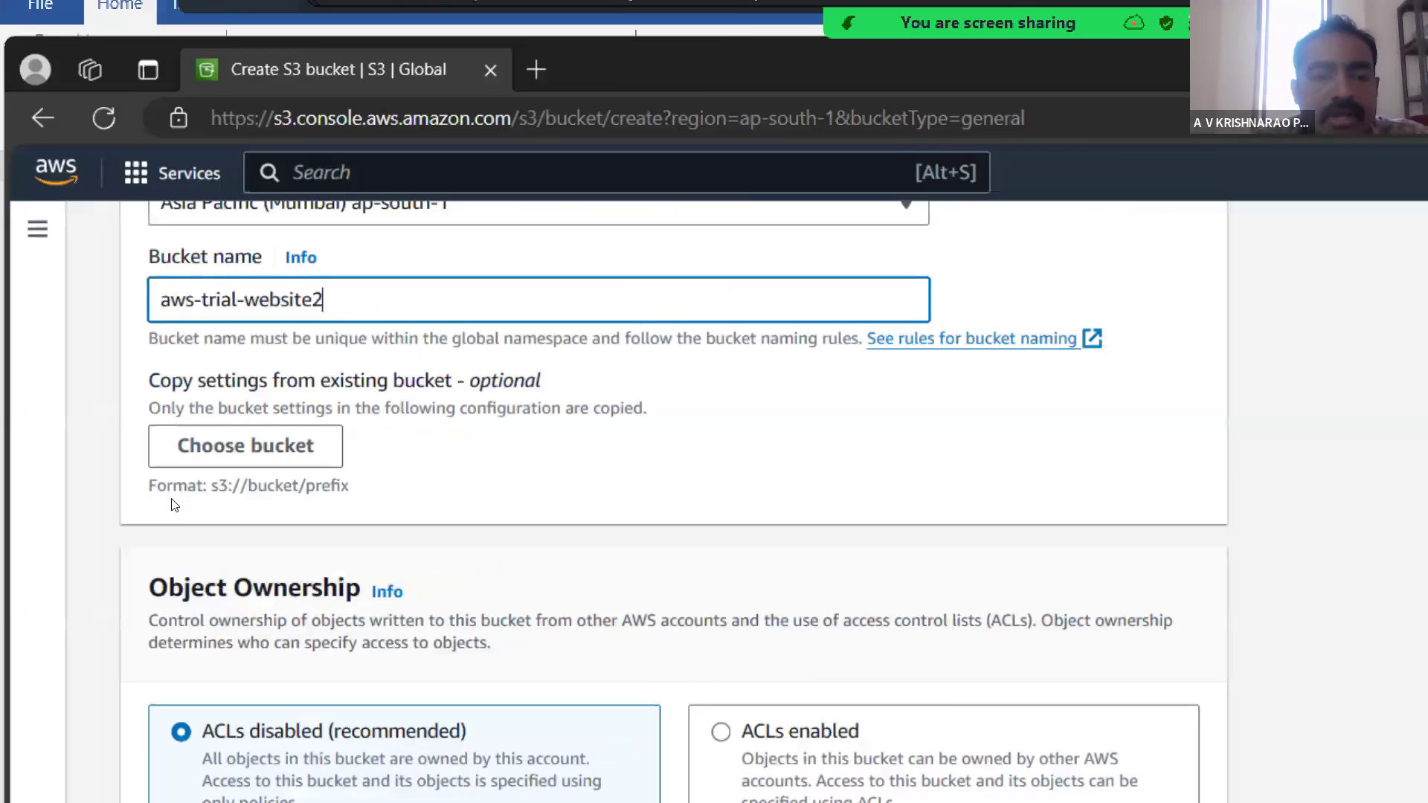
pyautogui.scroll(-3, 174, 505)
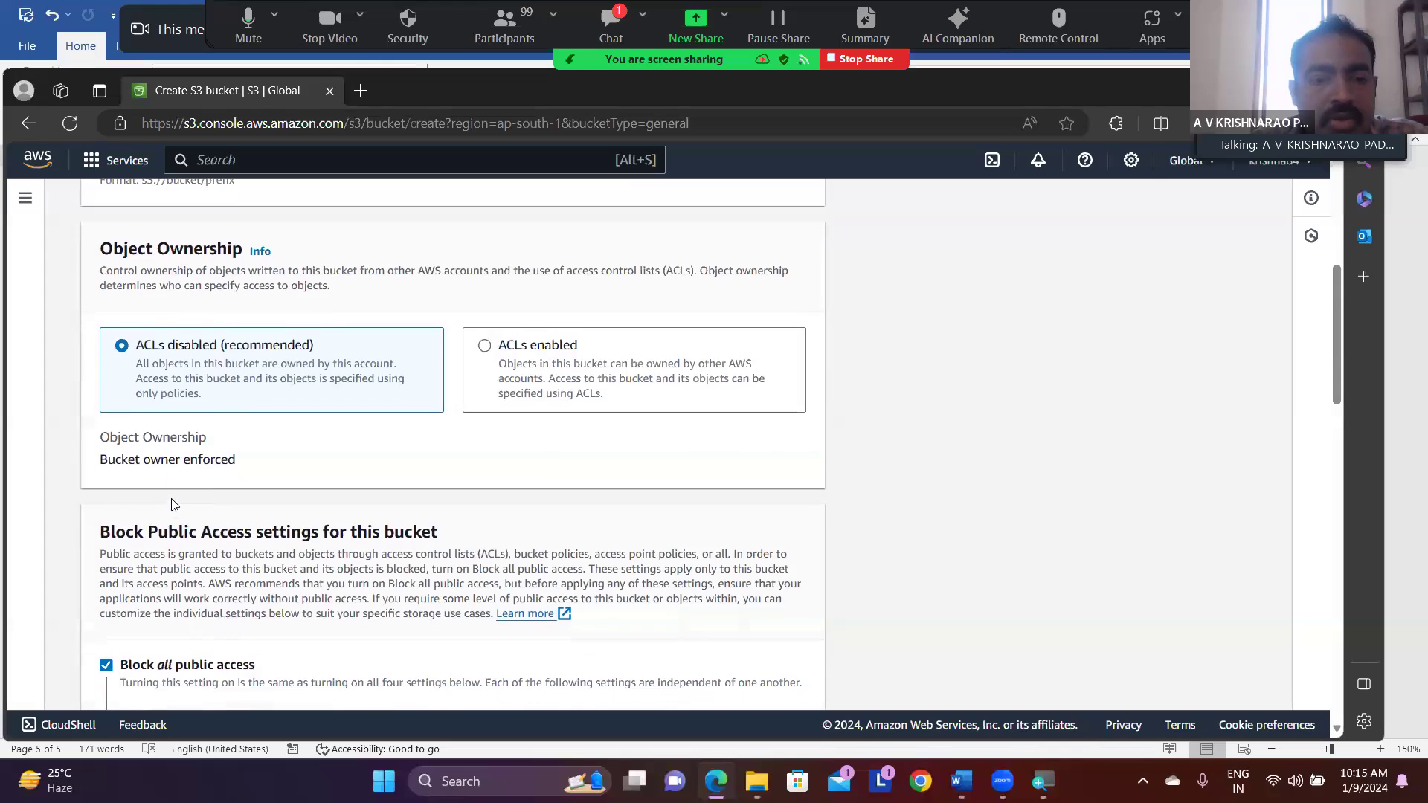
pyautogui.scroll(-5, 171, 504)
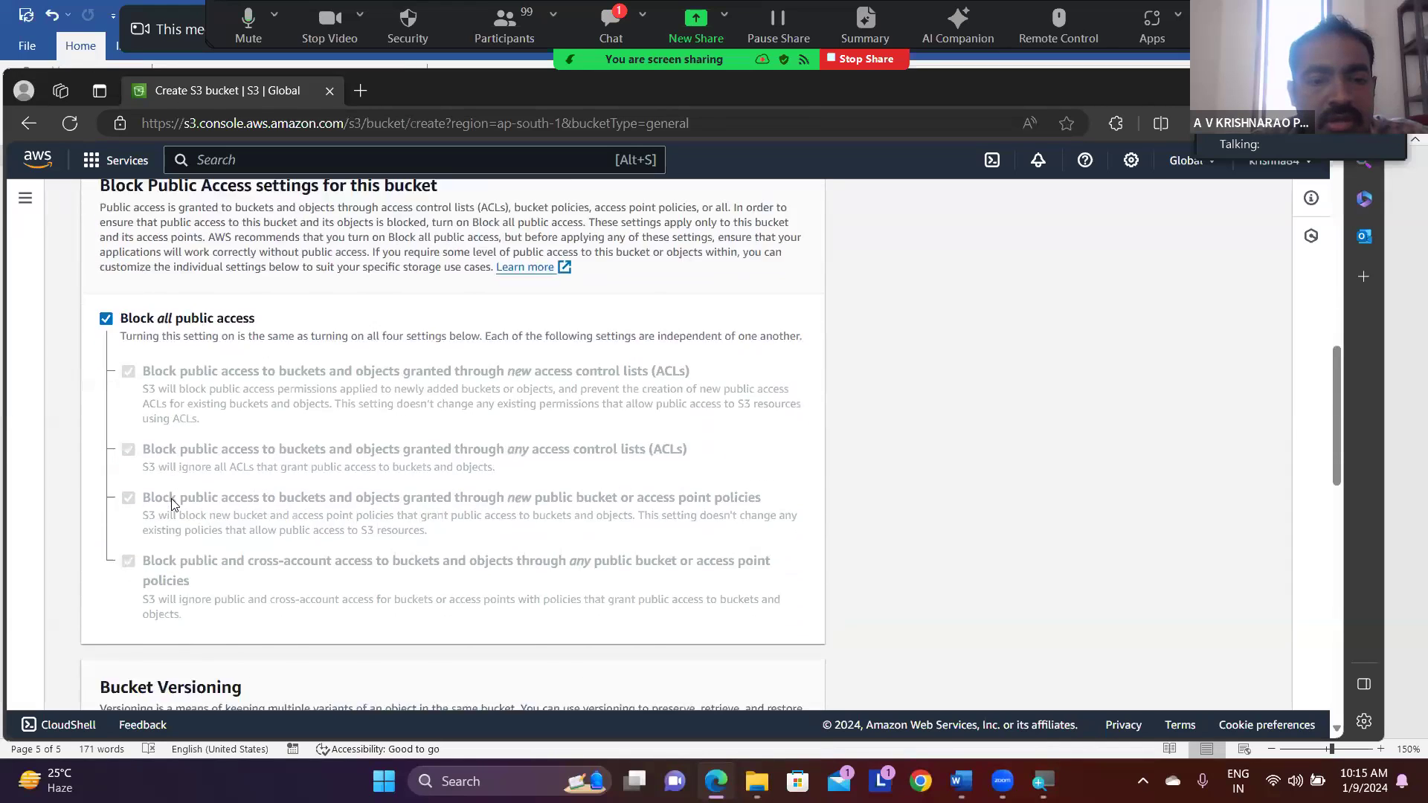
pyautogui.scroll(-3, 171, 505)
pyautogui.scroll(-4, 171, 504)
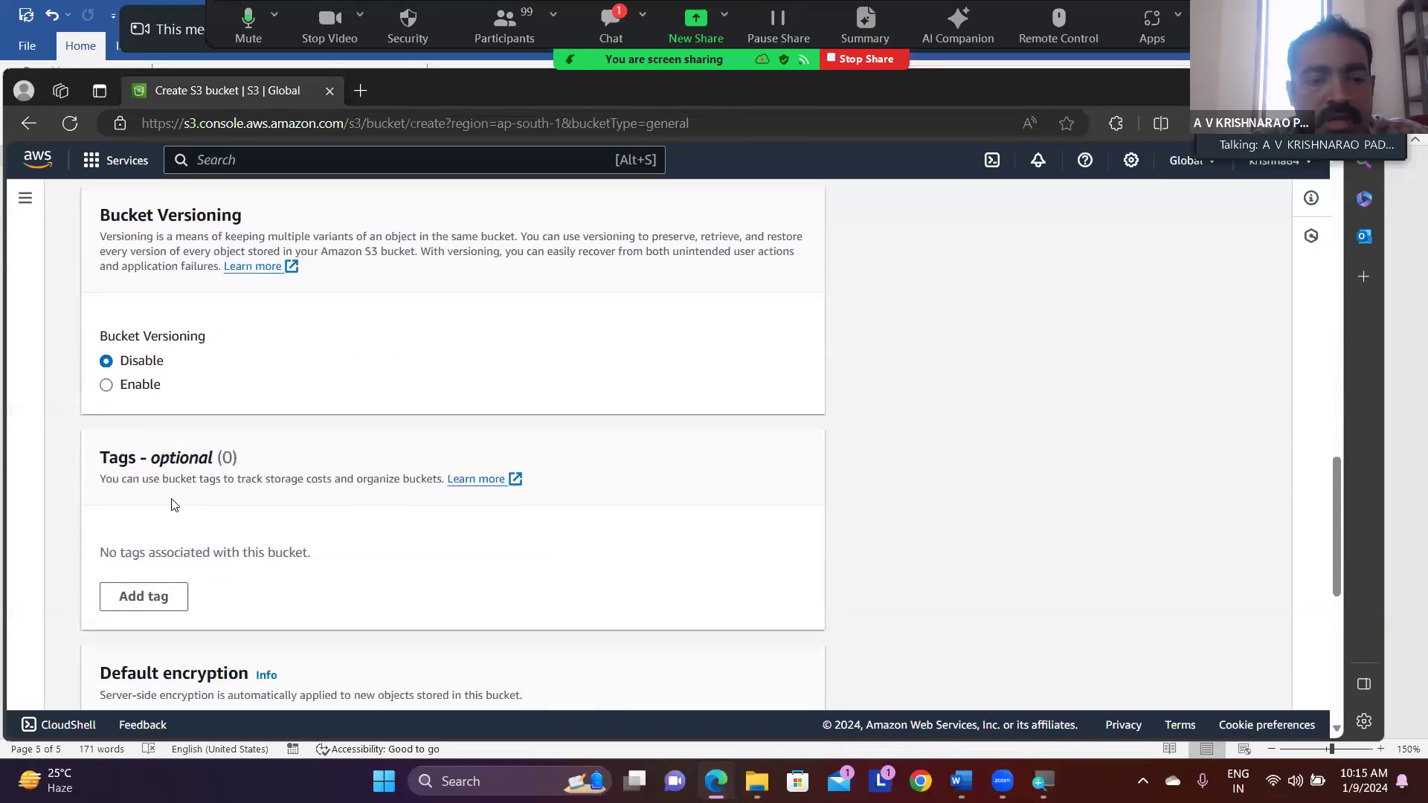
pyautogui.scroll(-7, 173, 505)
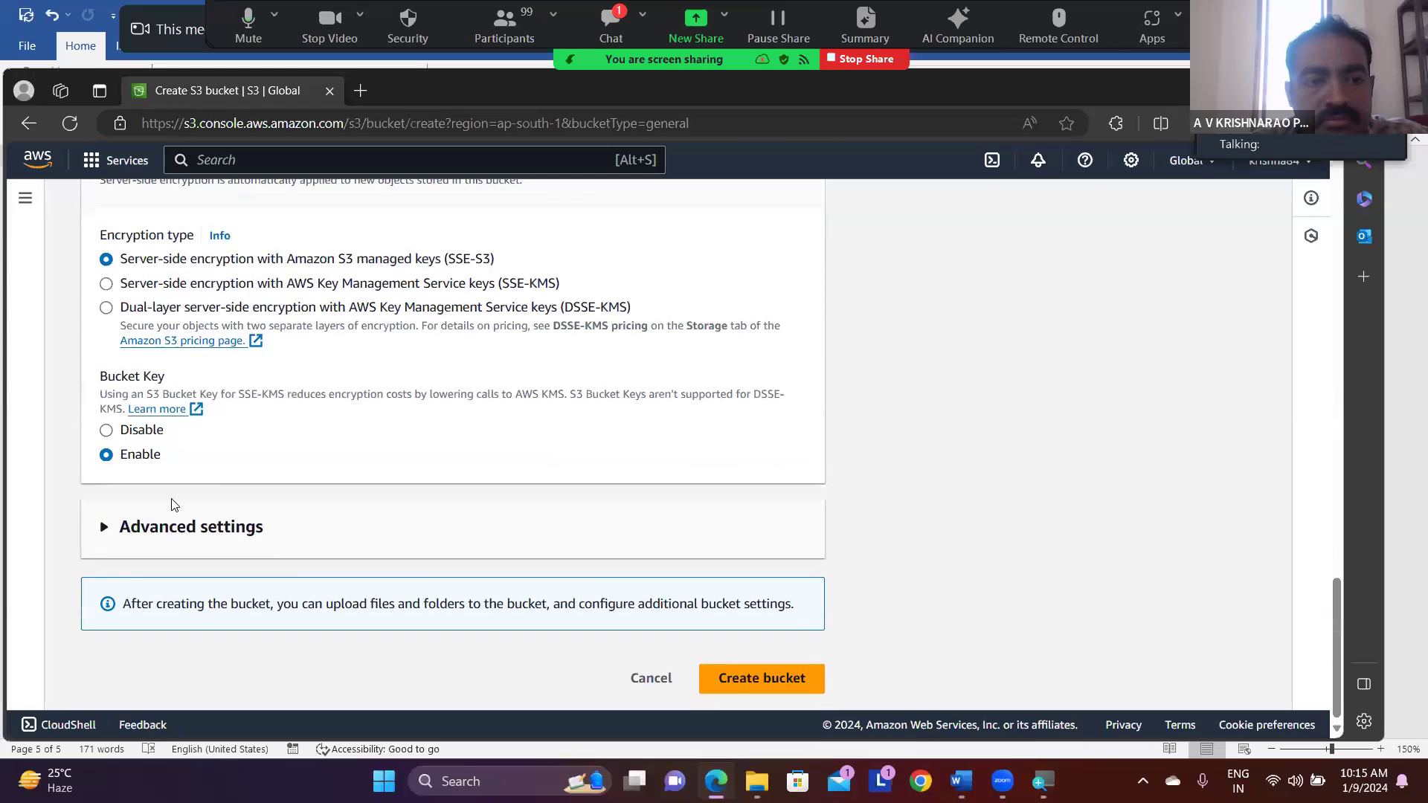
pyautogui.scroll(5, 171, 504)
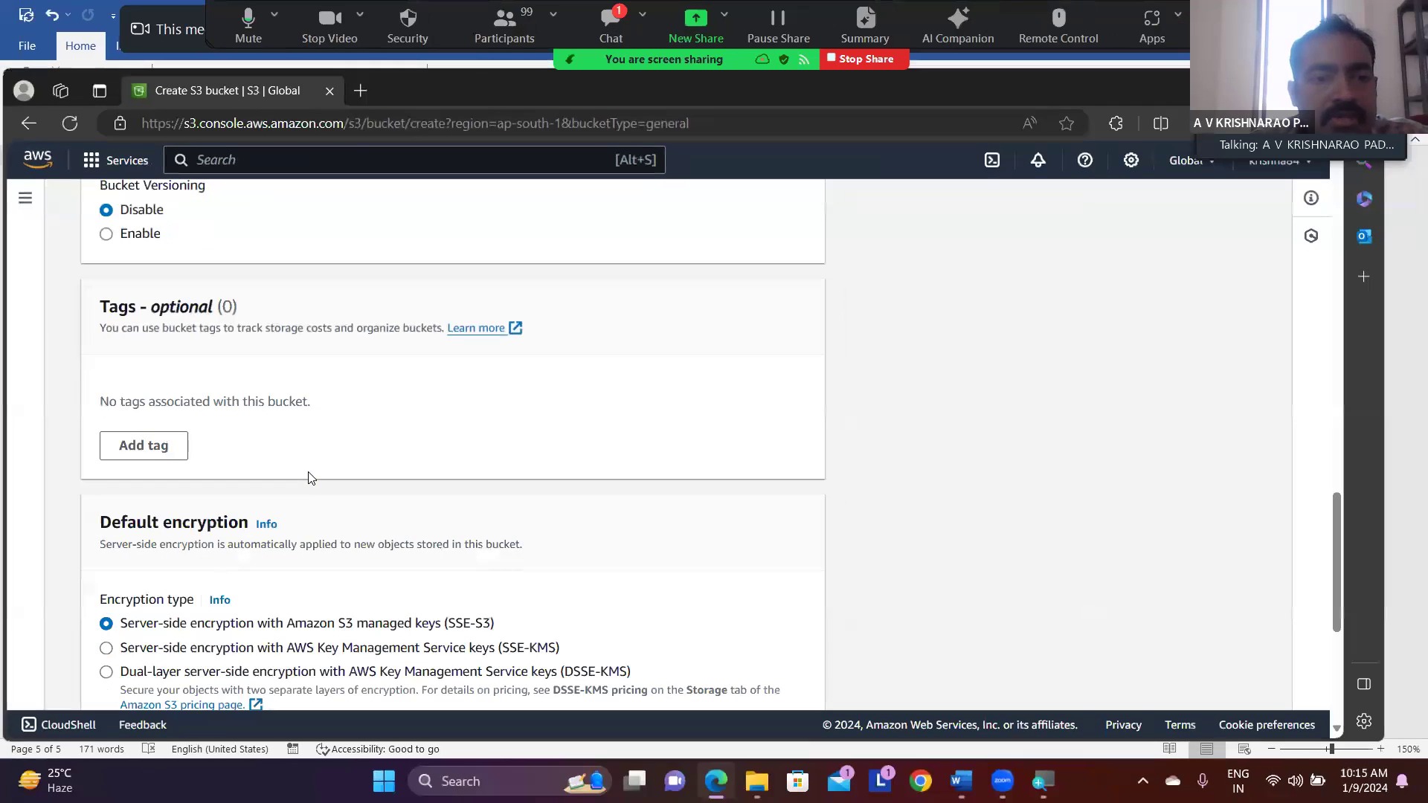
pyautogui.scroll(10, 311, 476)
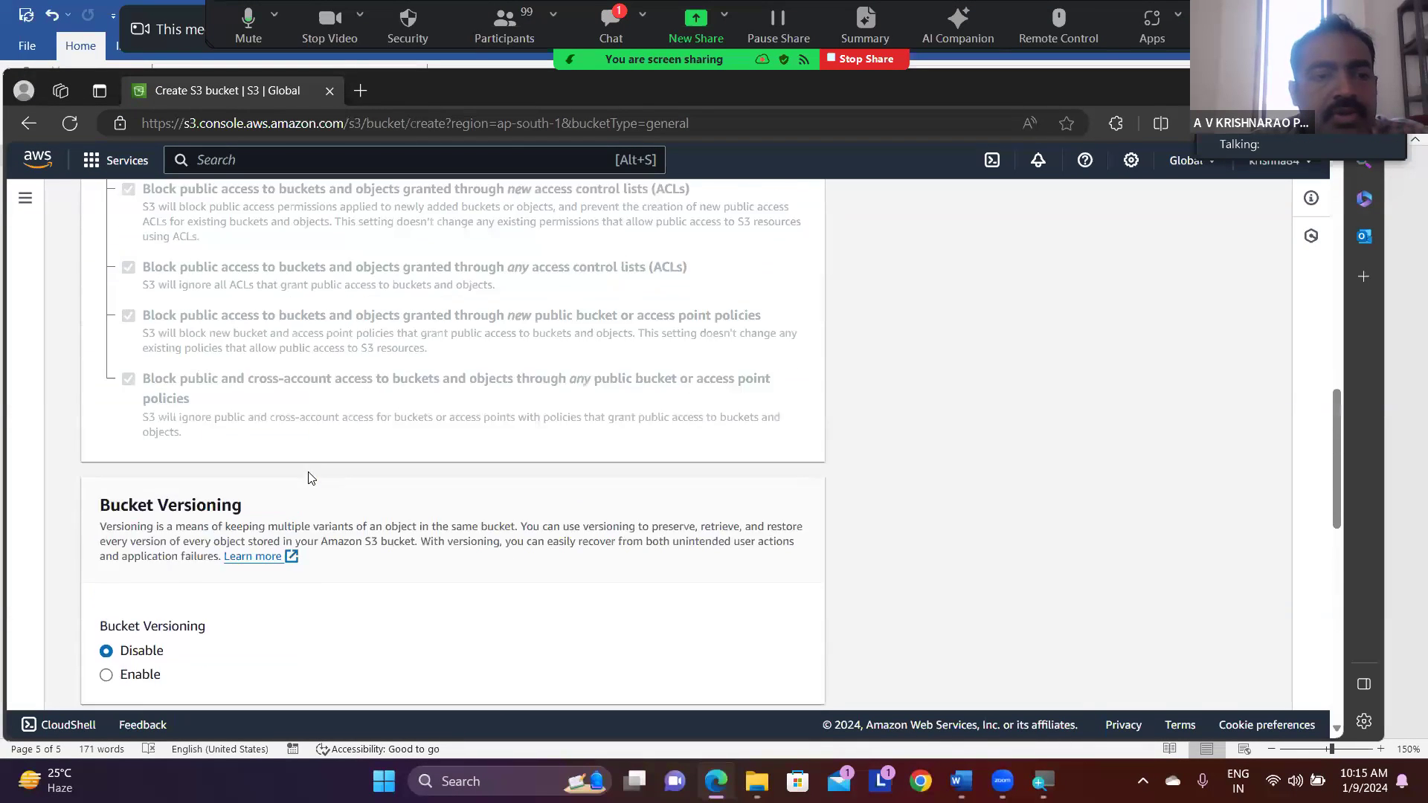
pyautogui.scroll(4, 311, 476)
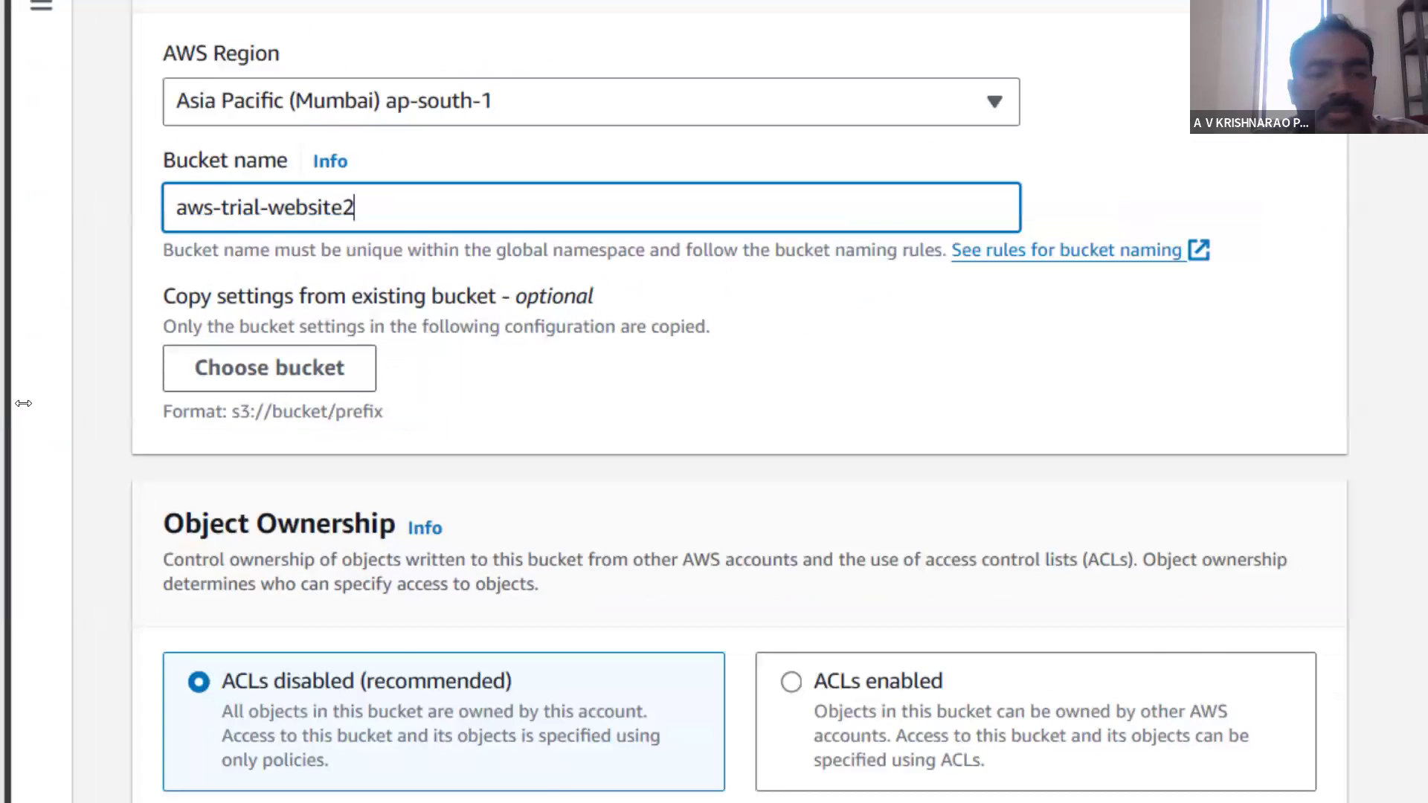
pyautogui.scroll(-15, 351, 423)
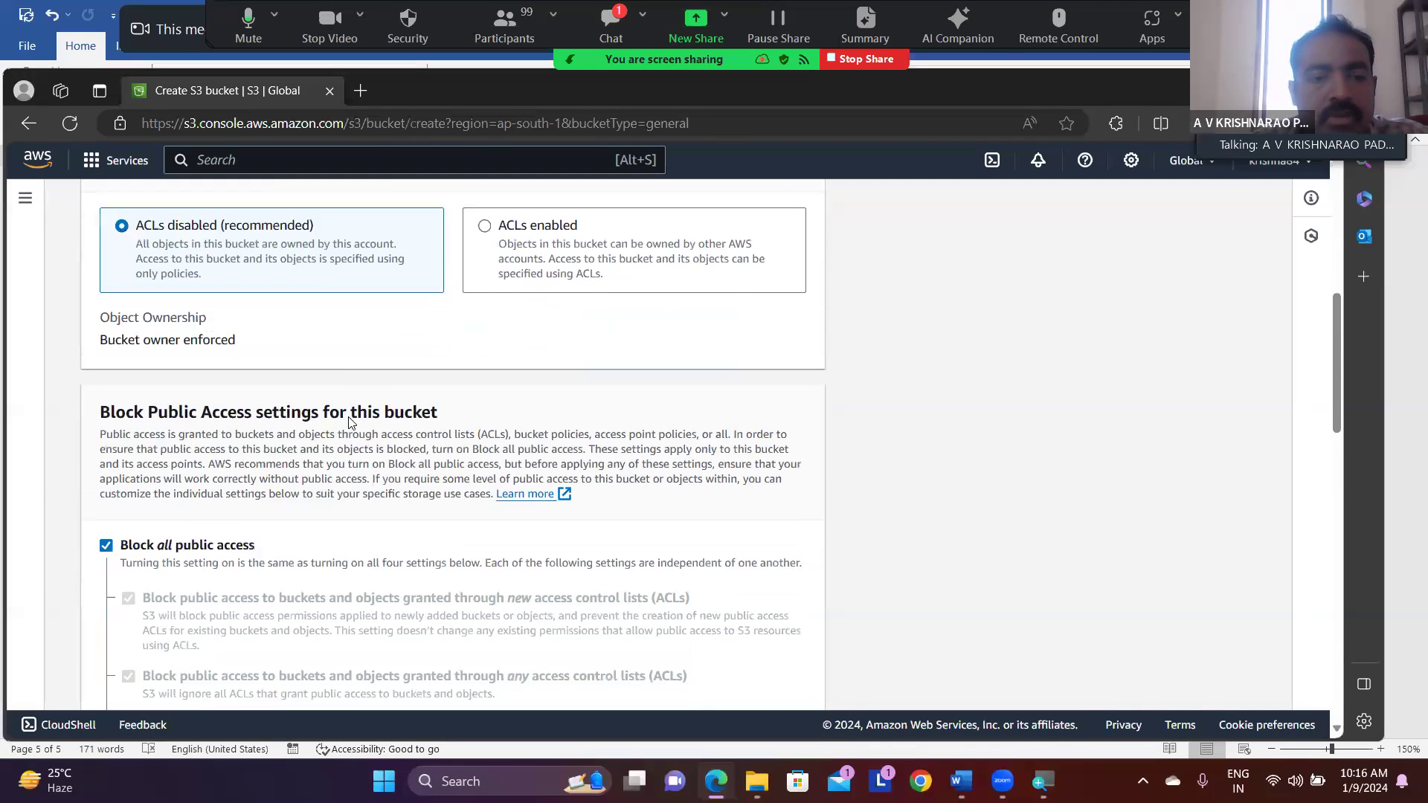
pyautogui.scroll(-10, 351, 422)
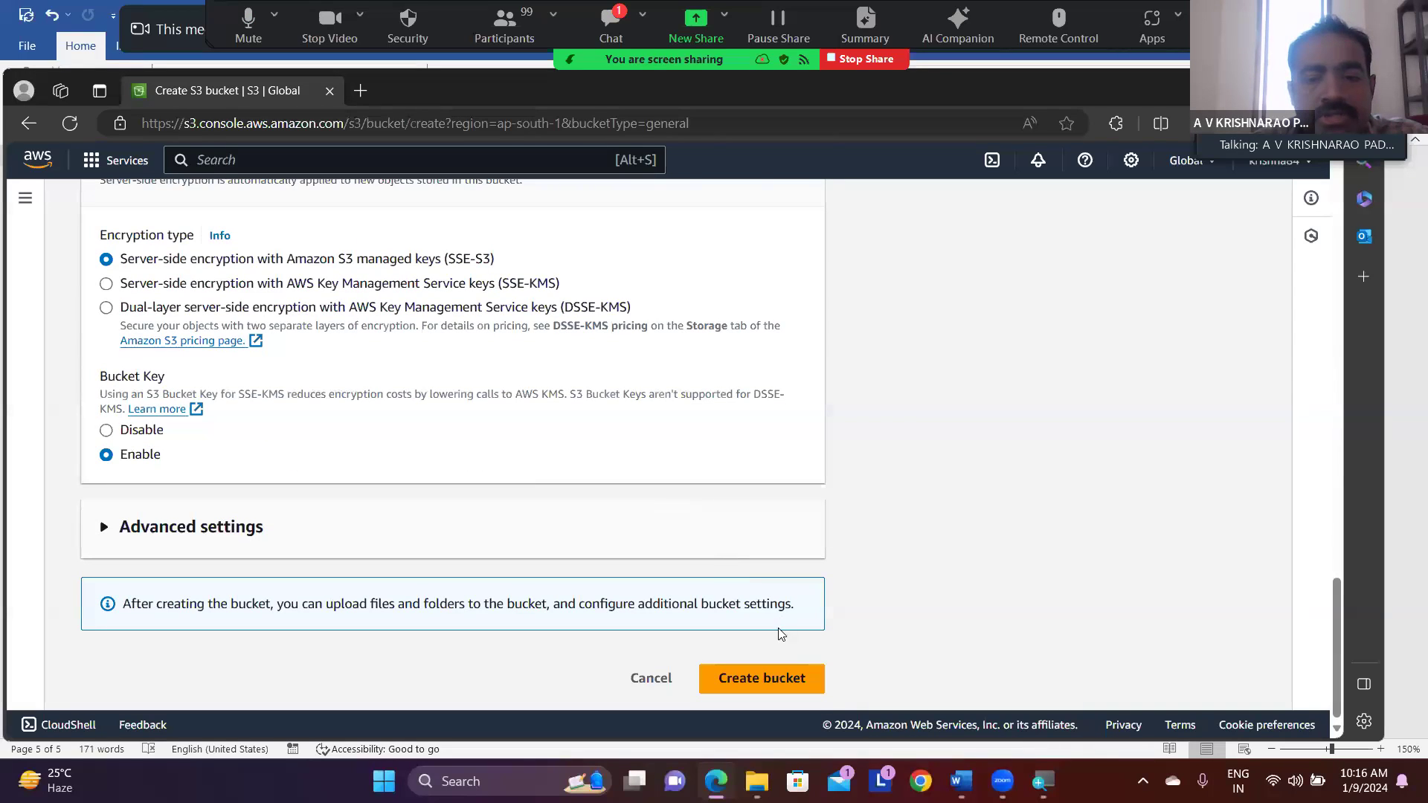
pyautogui.click(758, 680)
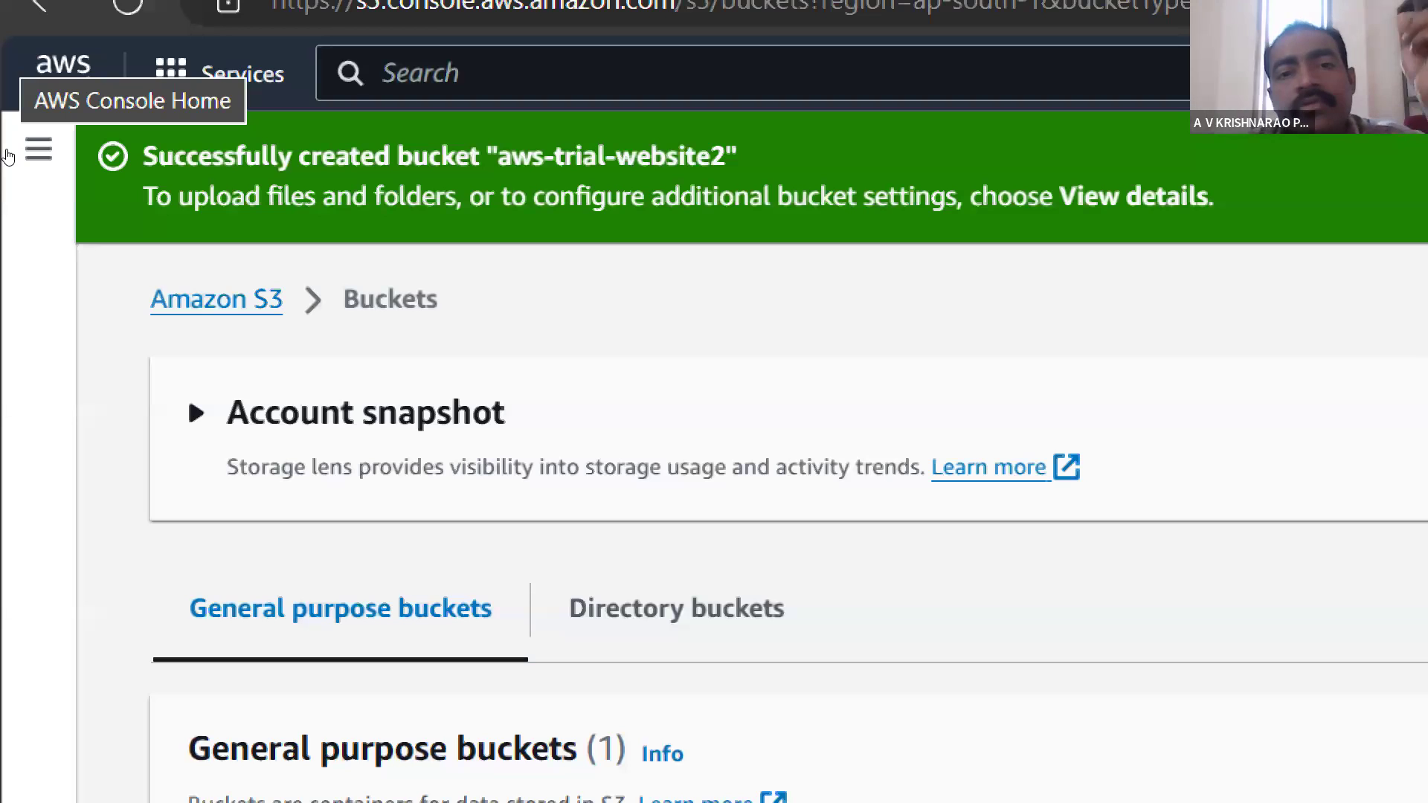
# - Go to the Amazon S3 start page, show the bucket list and open the aws-trial-website2 bucket
pyautogui.click(124, 277)
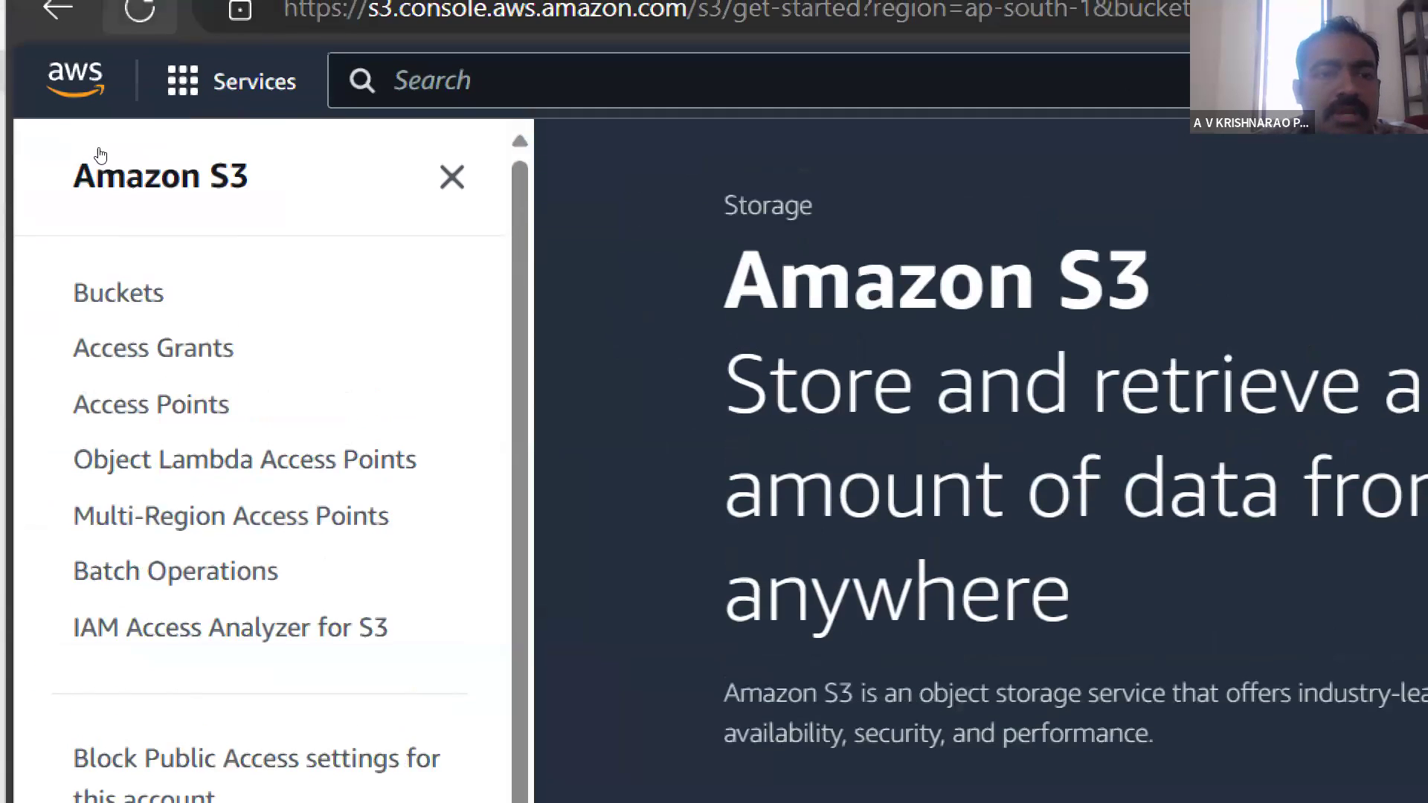
pyautogui.click(70, 275)
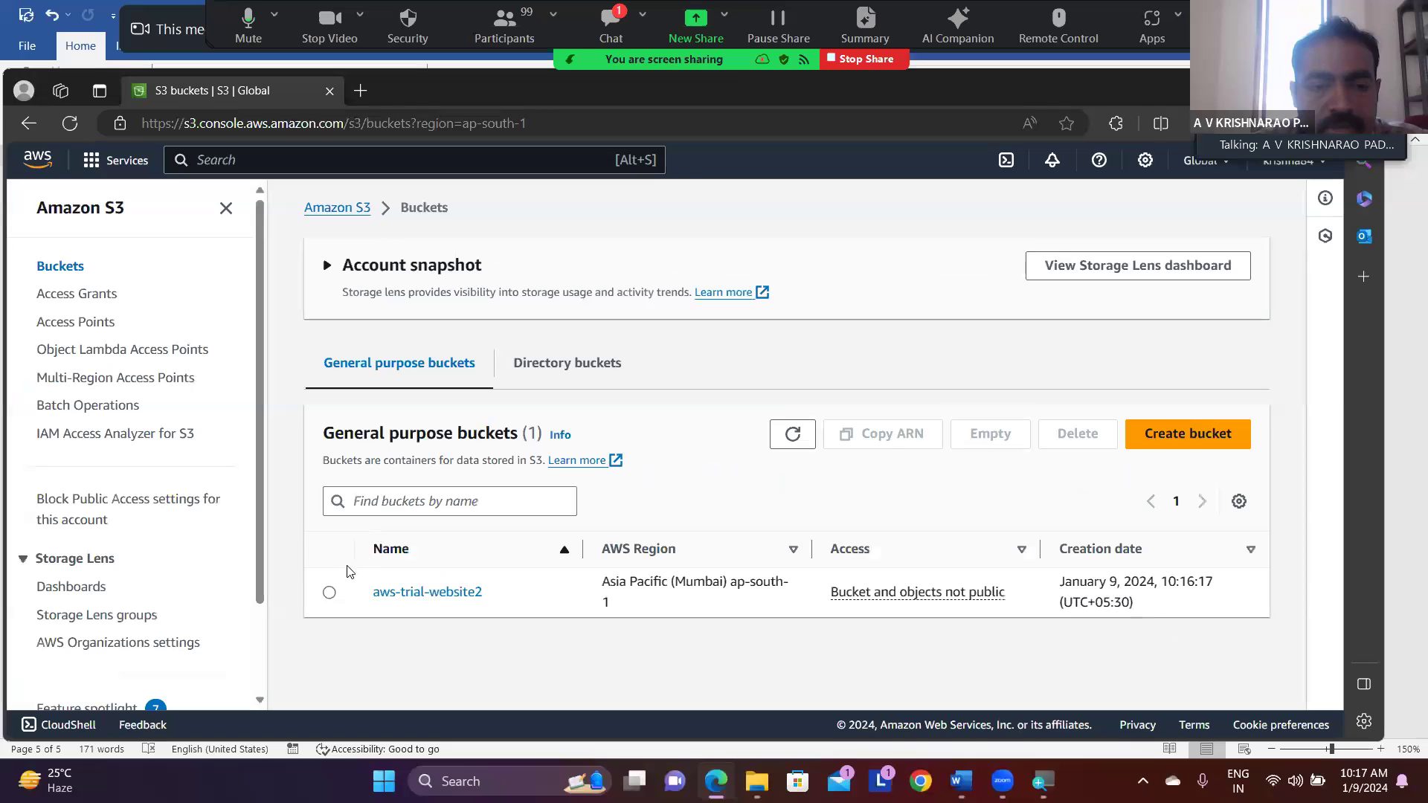
pyautogui.click(329, 593)
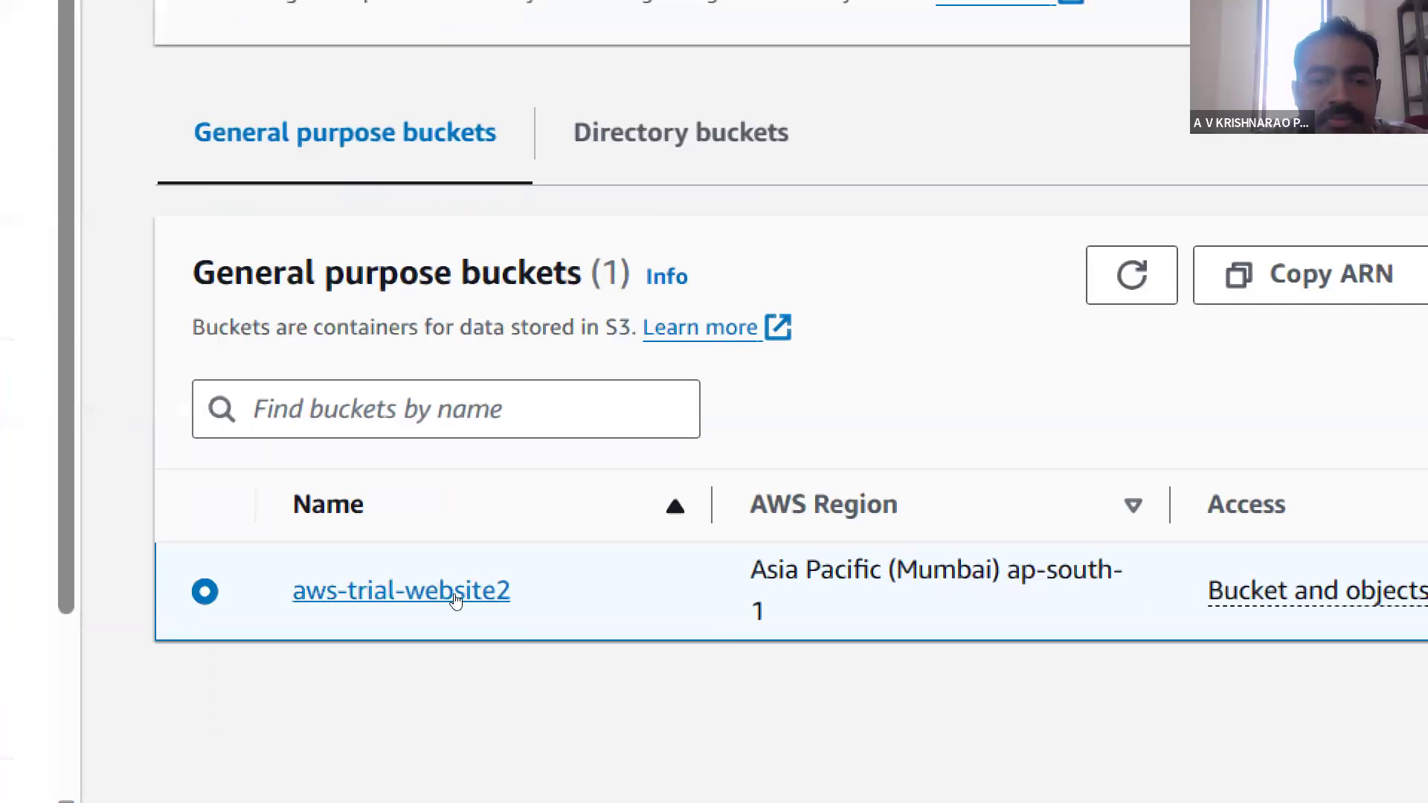
pyautogui.click(456, 599)
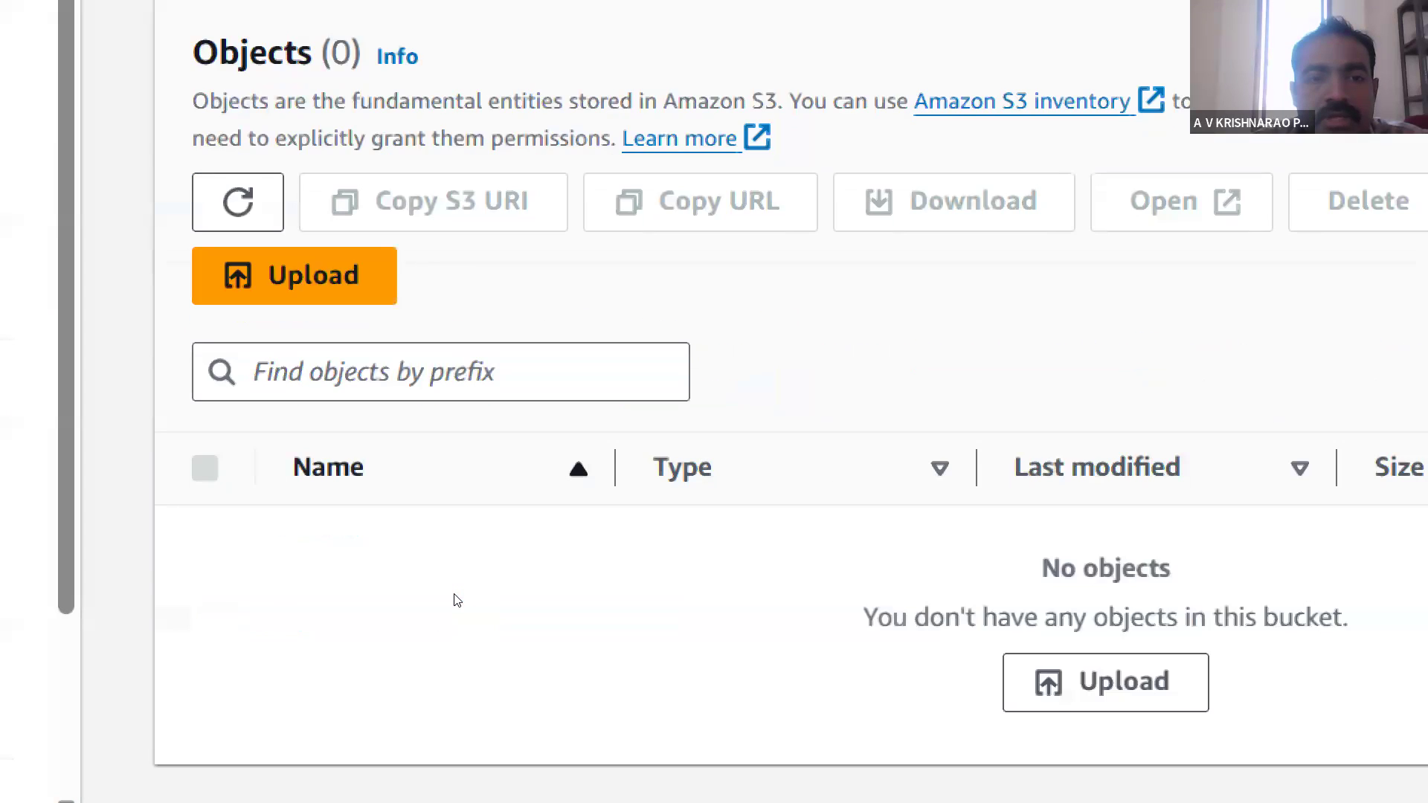
pyautogui.scroll(2, 458, 600)
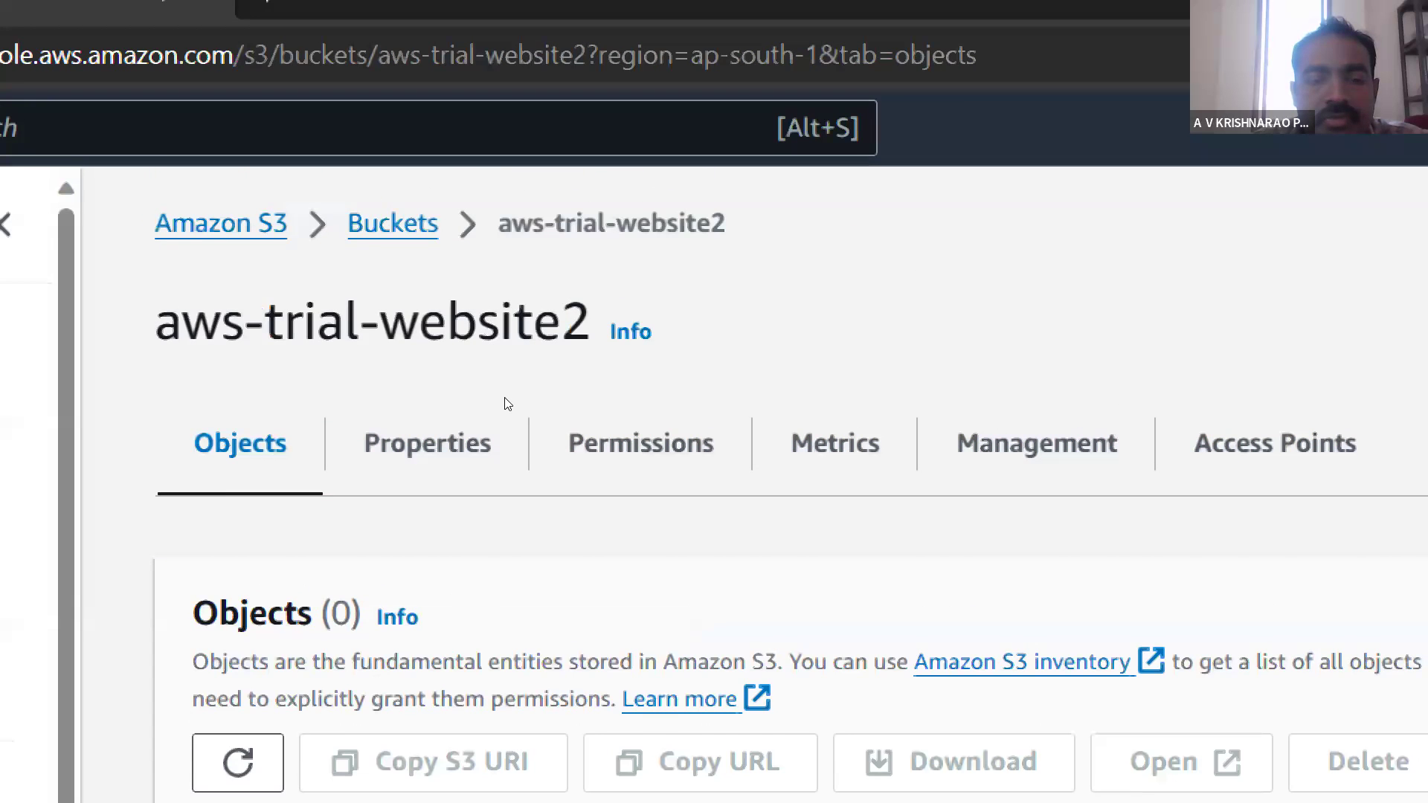
pyautogui.scroll(-2, 507, 404)
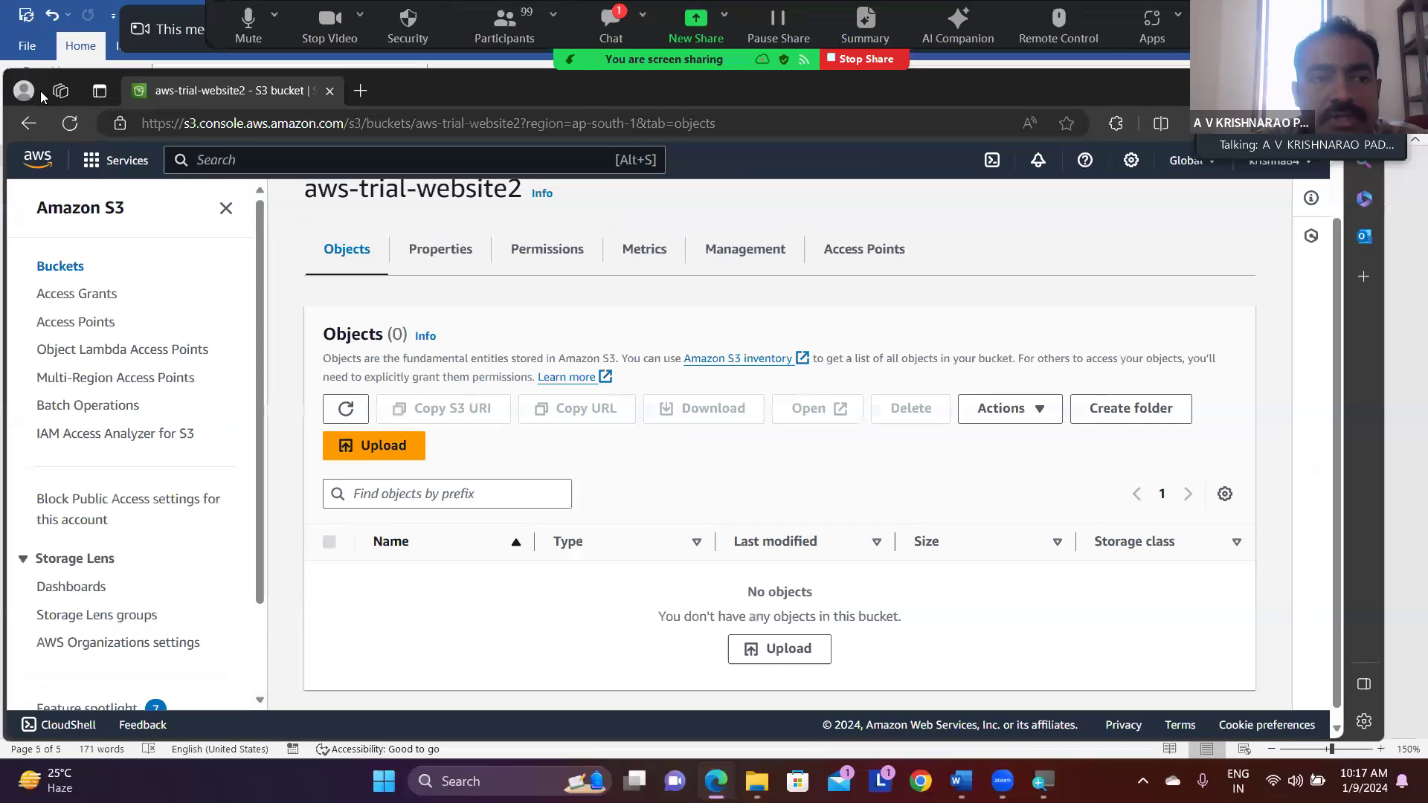
# - Return to the bucket list, select aws-trial-website2 and reopen it
pyautogui.click(30, 125)
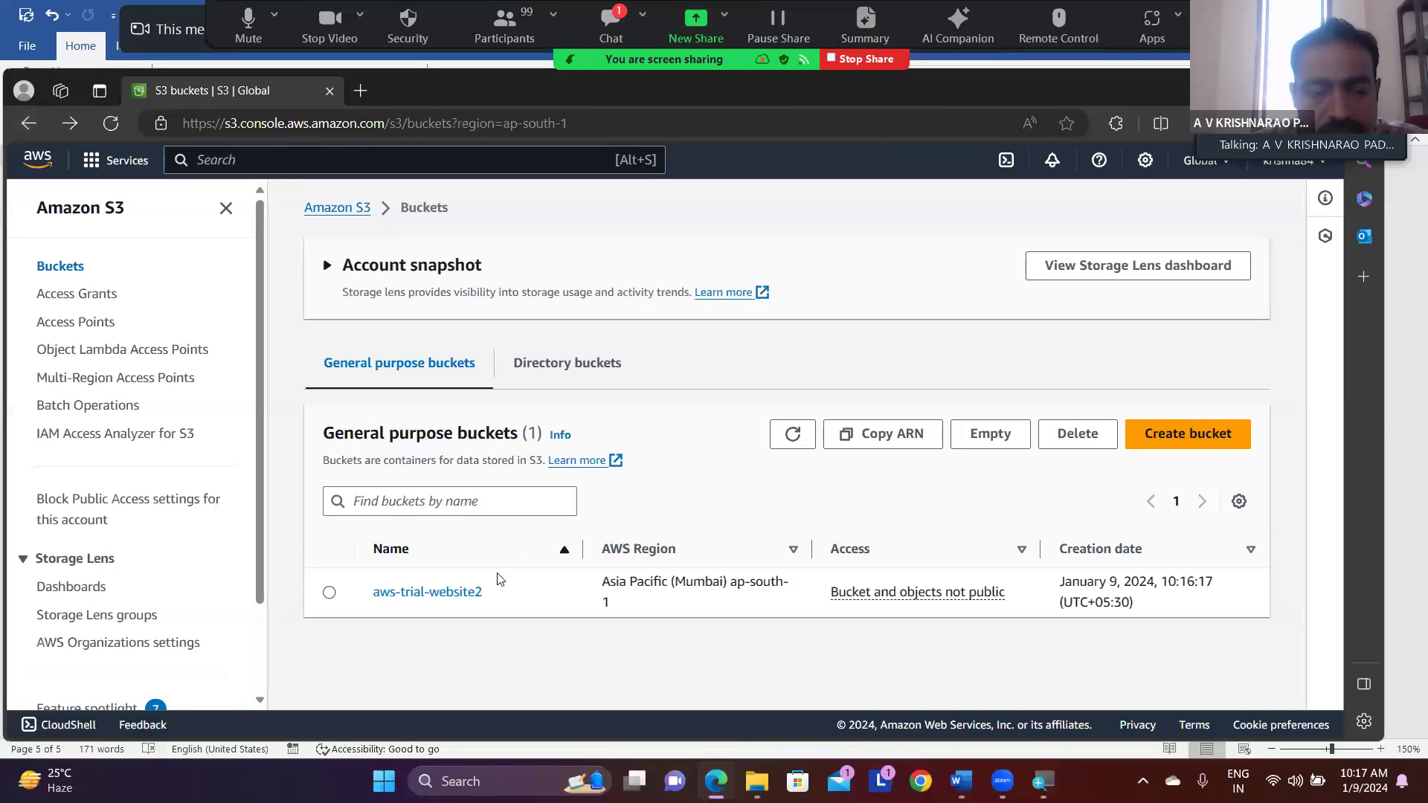
pyautogui.click(330, 594)
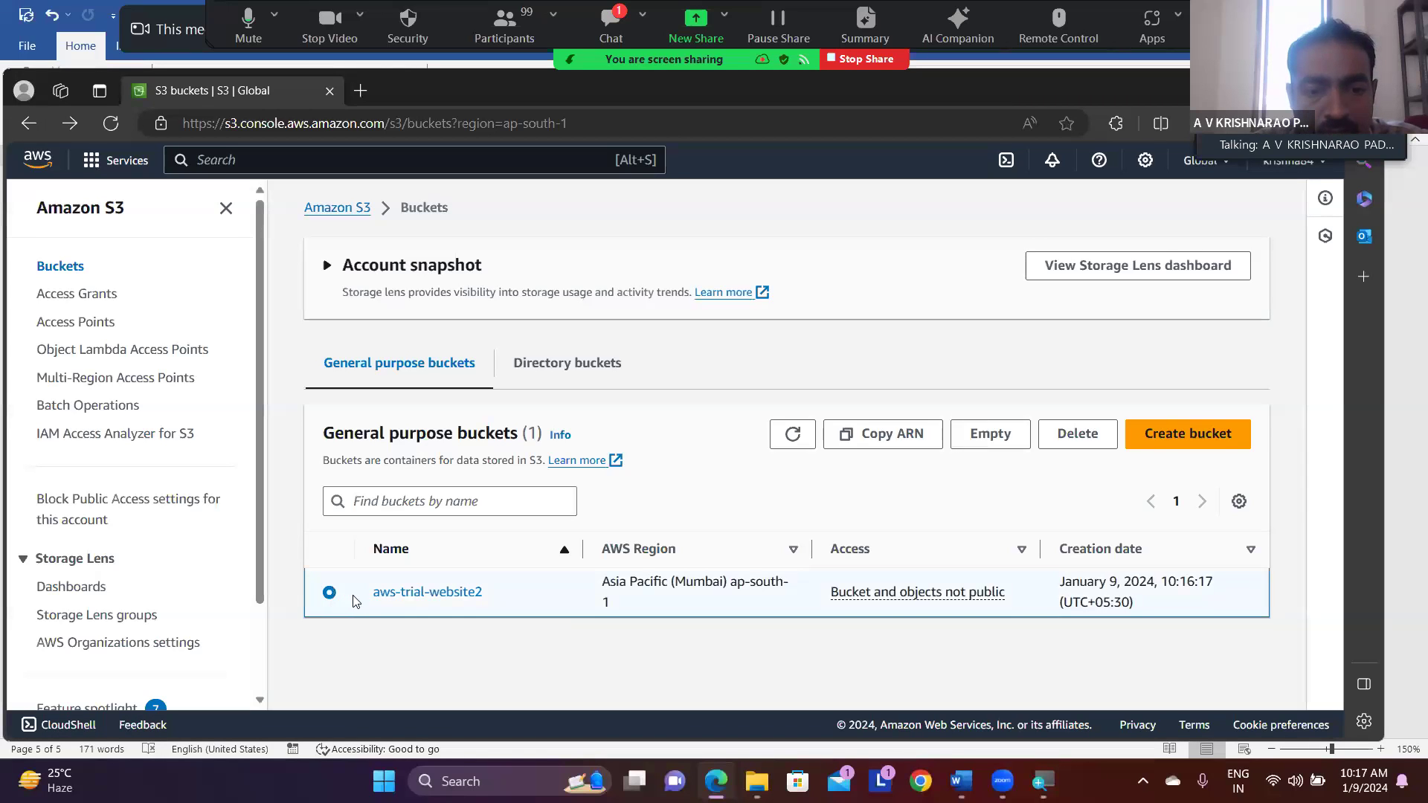
pyautogui.click(410, 594)
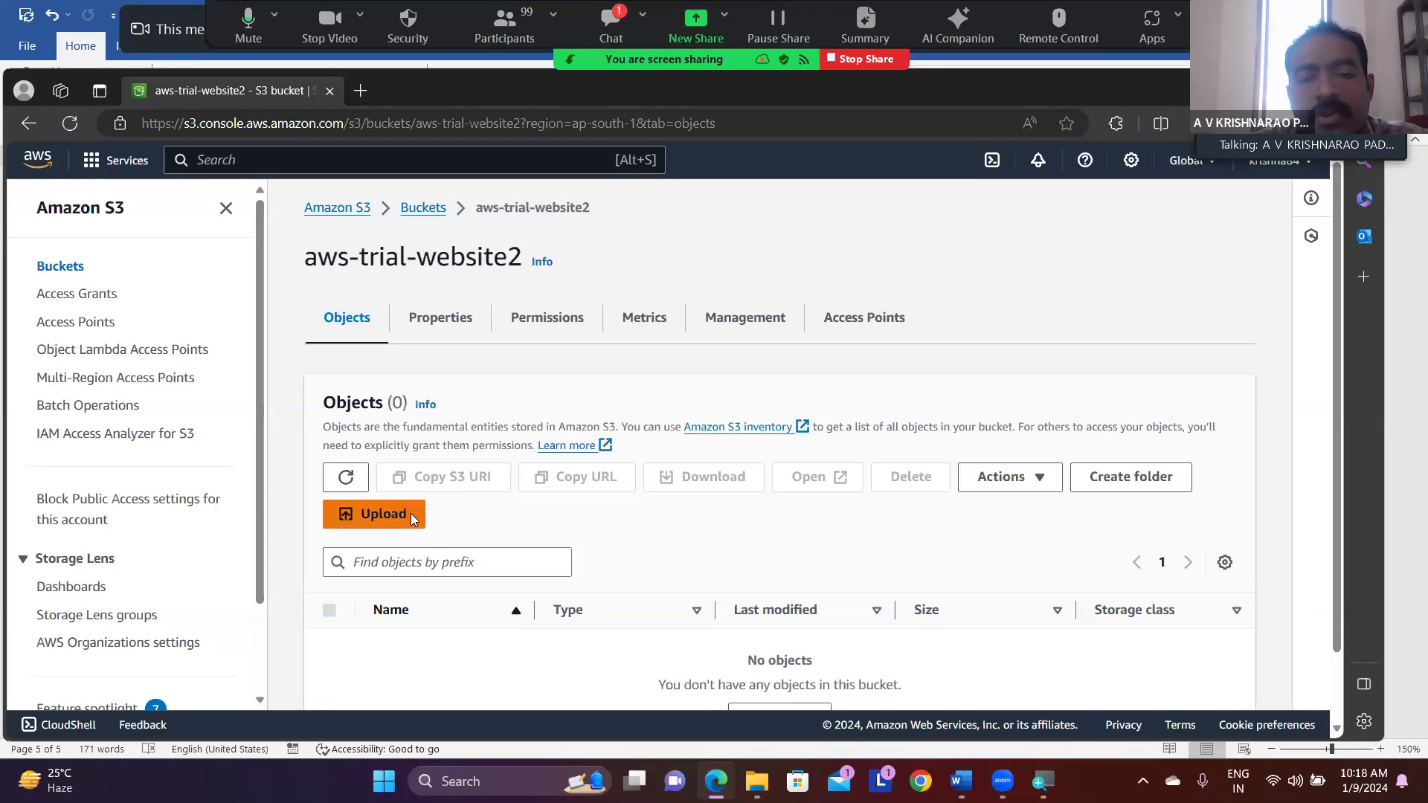
# - Start an upload to the bucket and add the index file from the OneDrive_1_1-9-2024 folder
pyautogui.click(411, 513)
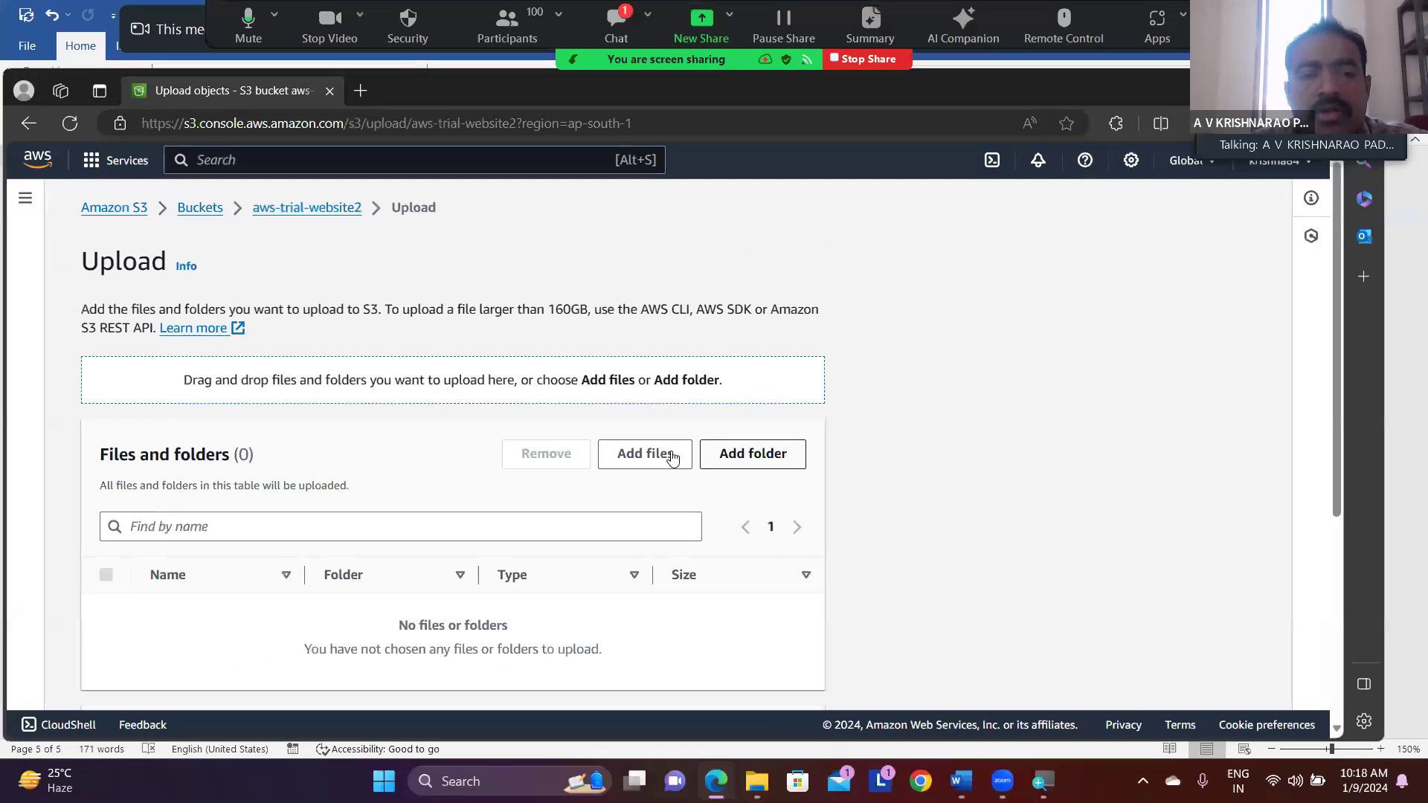
pyautogui.click(671, 456)
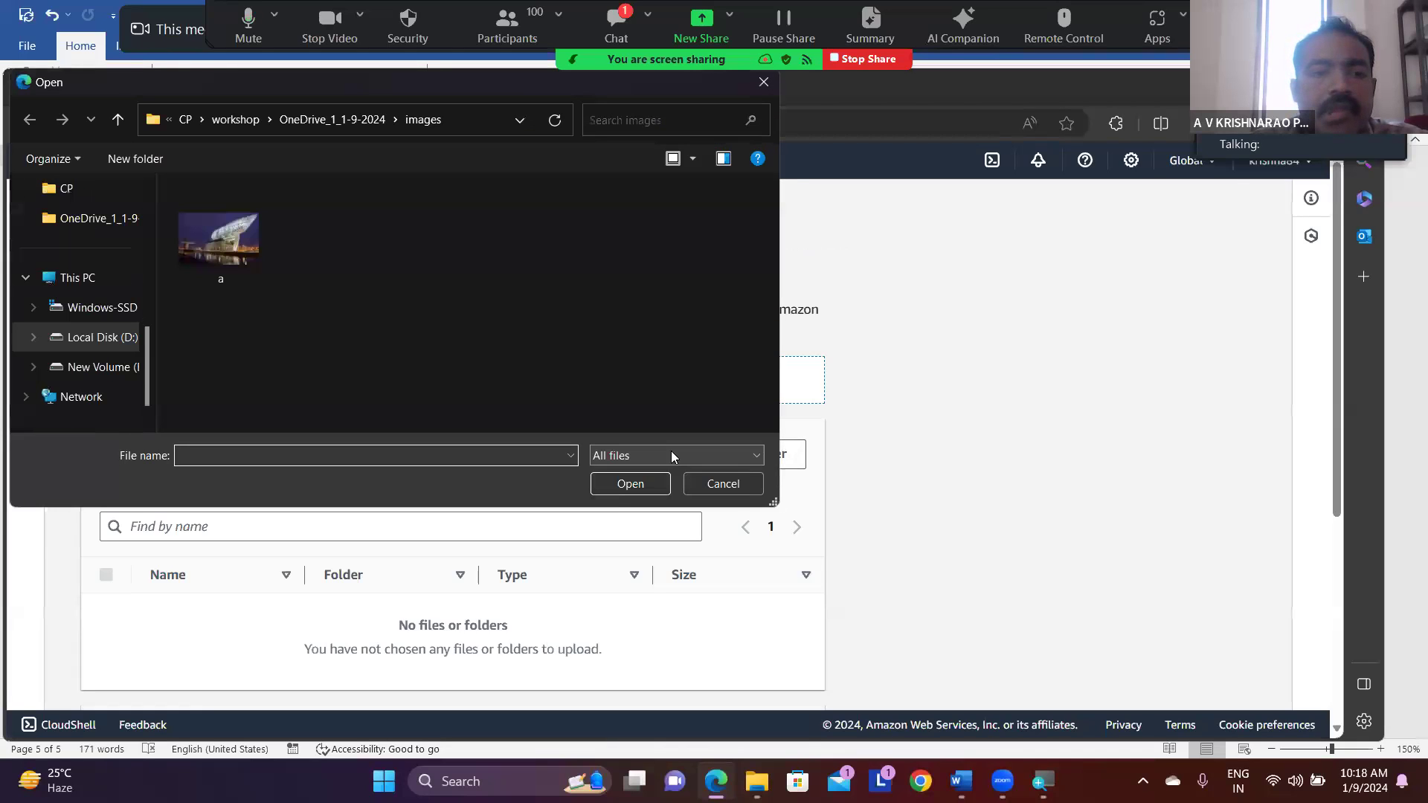
pyautogui.click(291, 122)
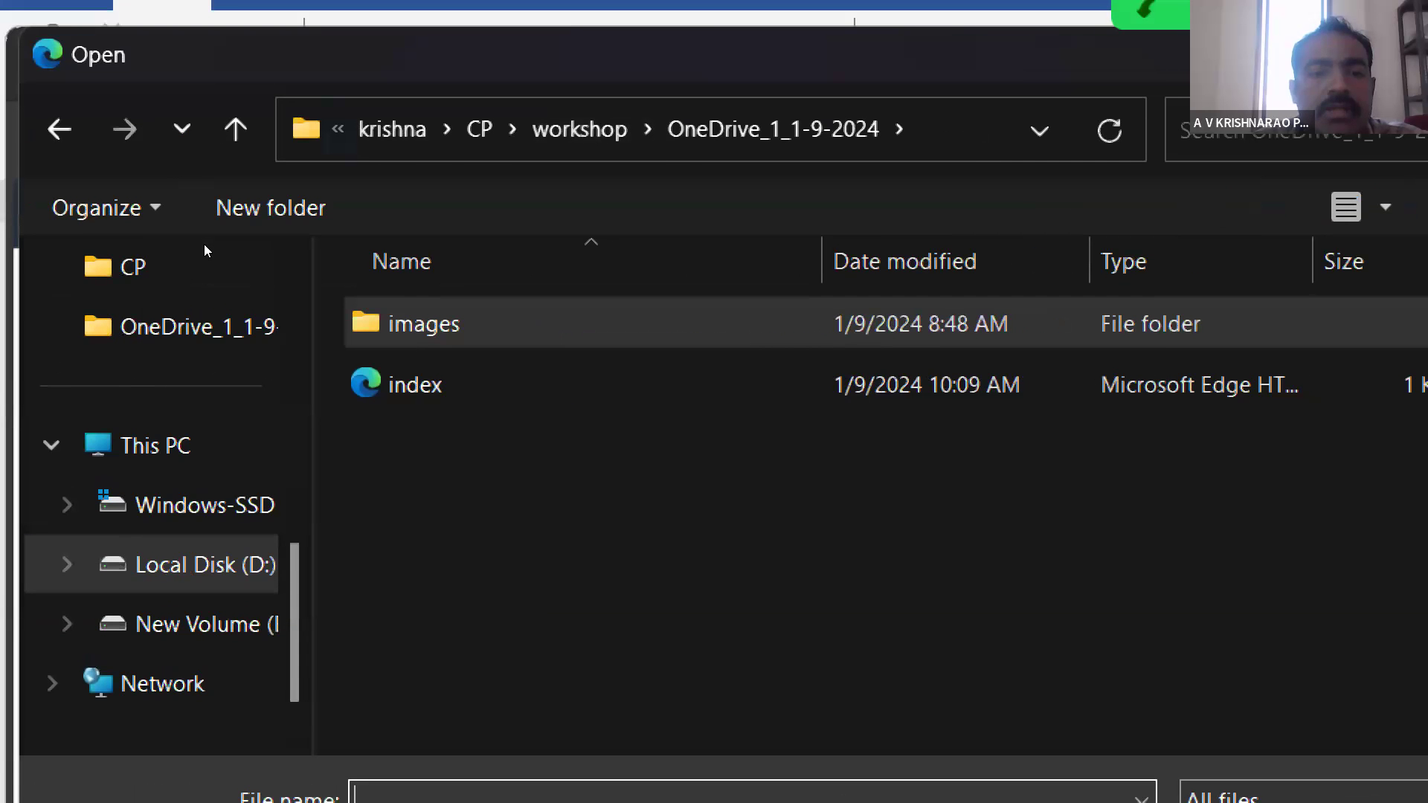
pyautogui.click(394, 385)
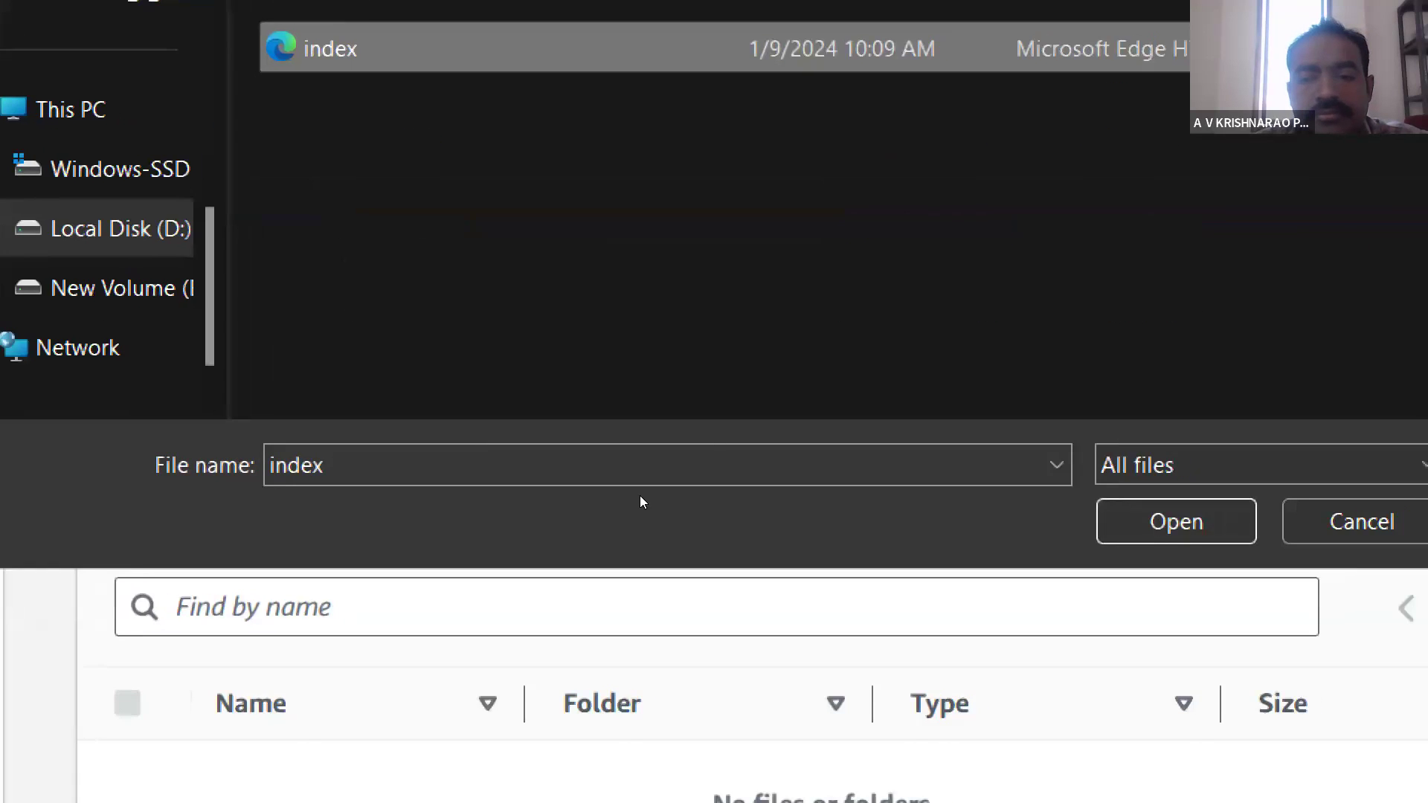
pyautogui.press('Return')
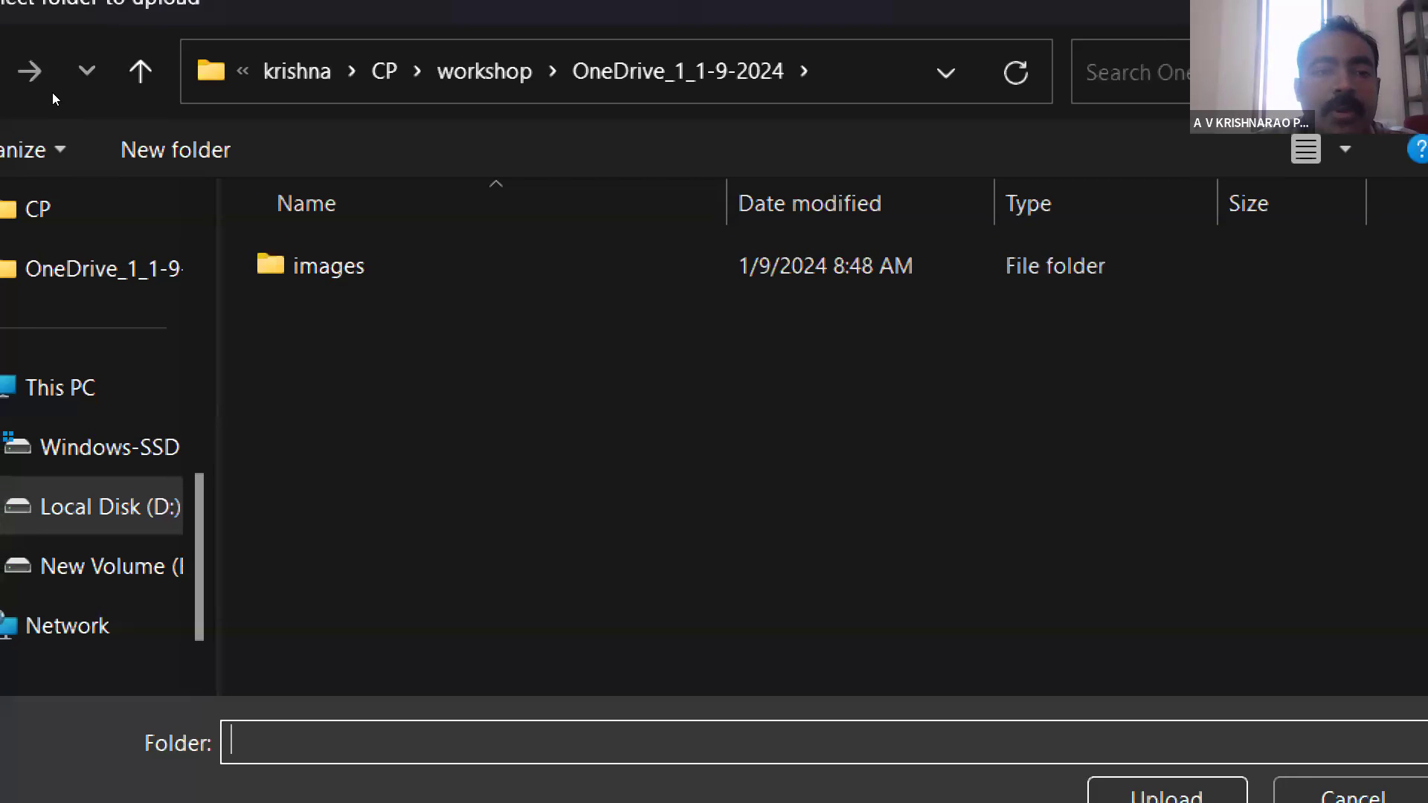
# - Add the "images" folder to the upload list and allow its files, checking the listed files and destination
pyautogui.click(328, 271)
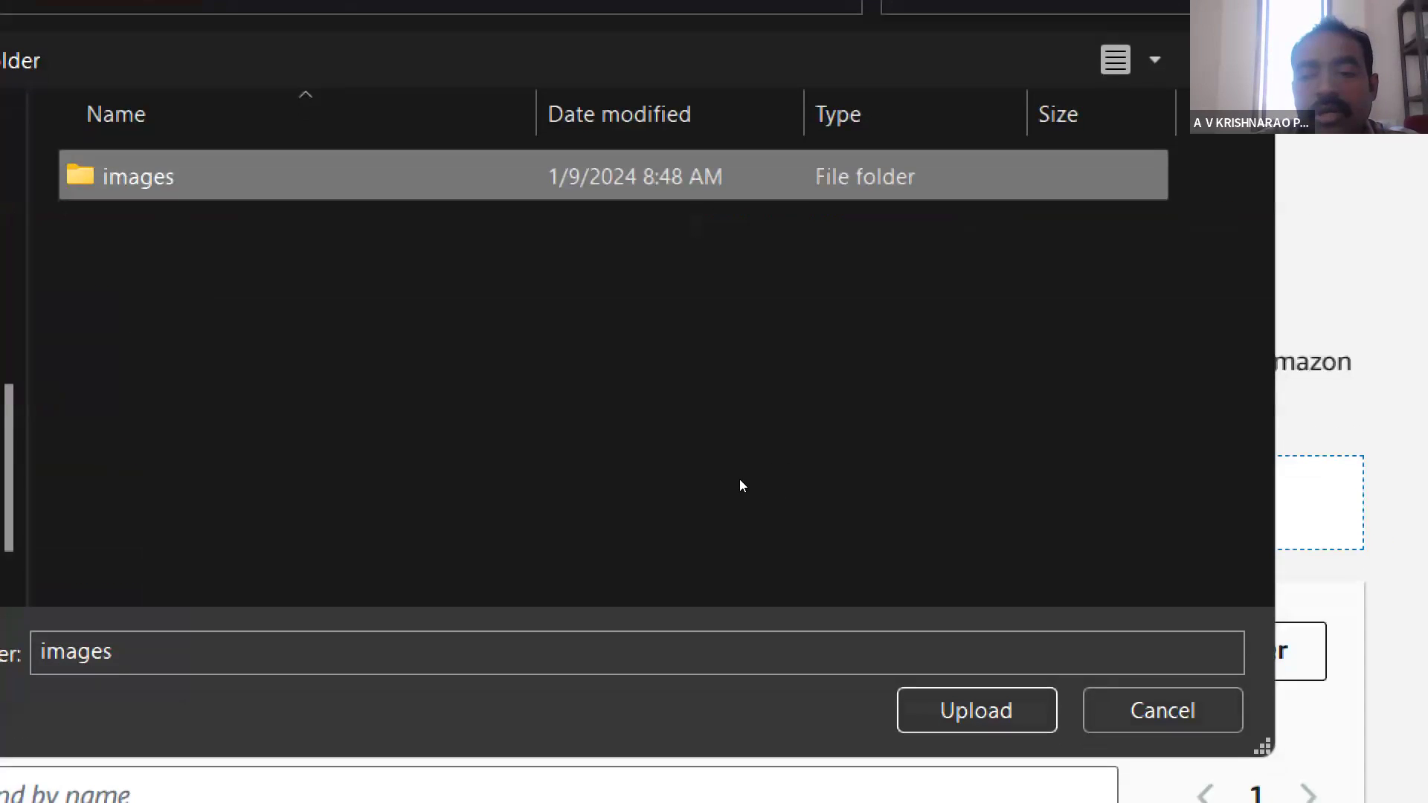
pyautogui.press('Return')
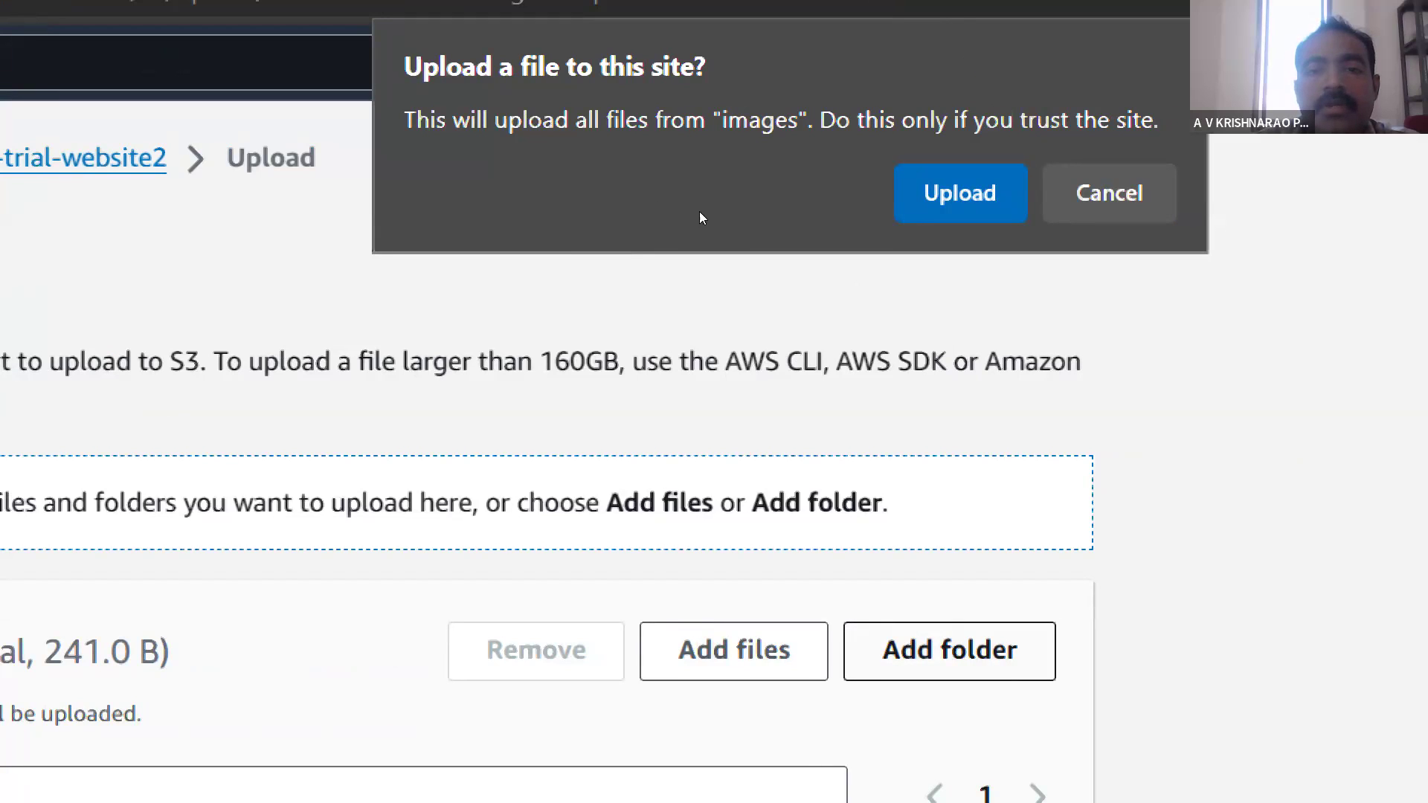
pyautogui.press('Return')
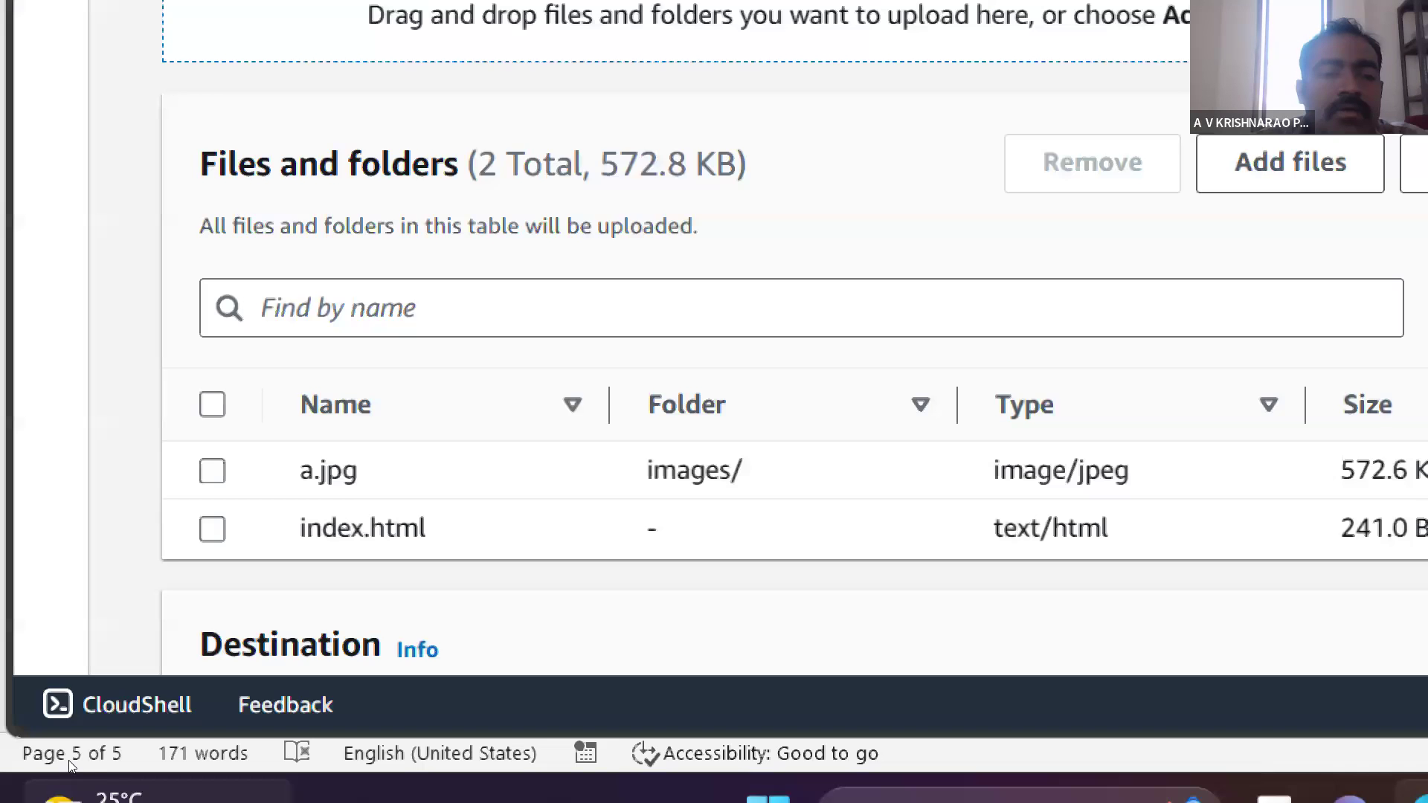
pyautogui.moveTo(71, 788)
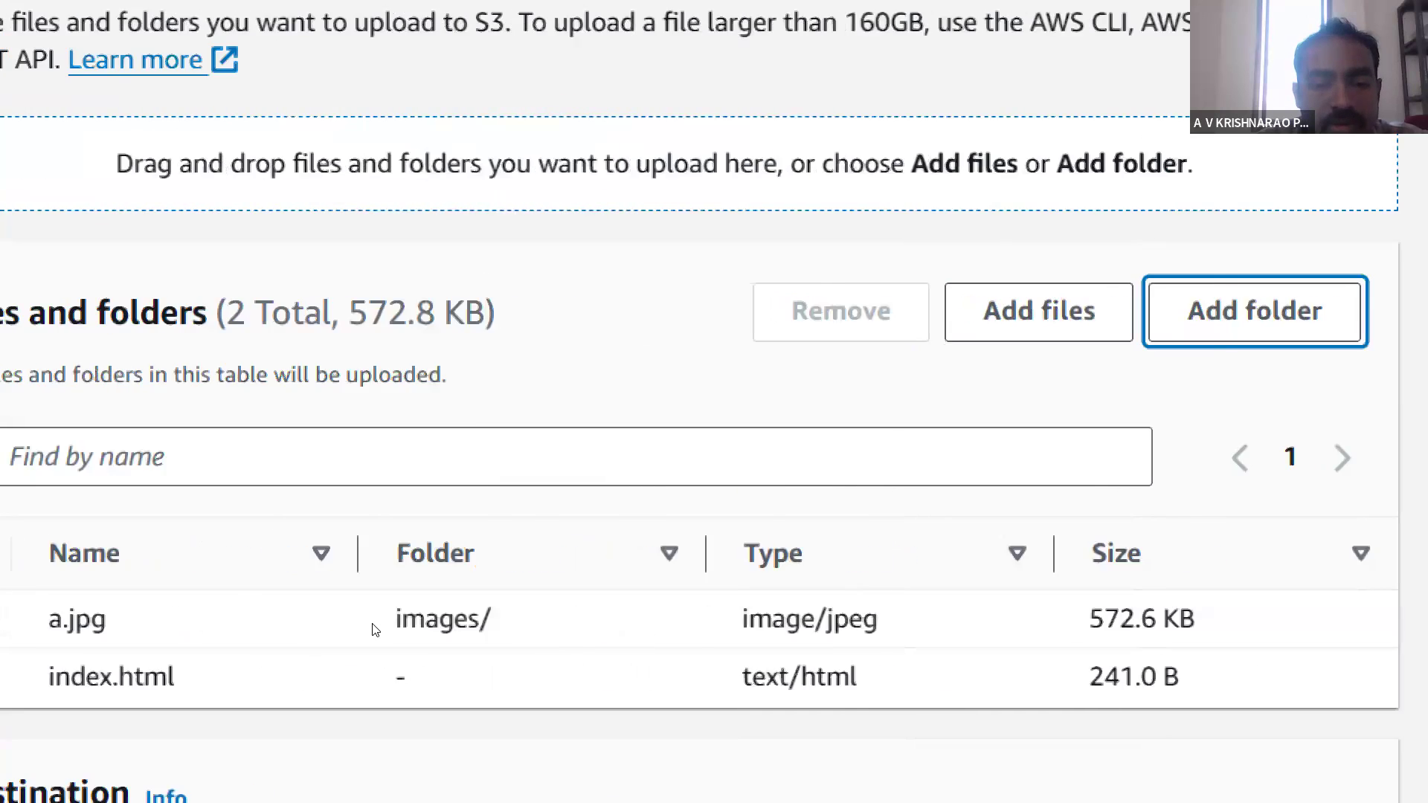
pyautogui.scroll(-2, 375, 629)
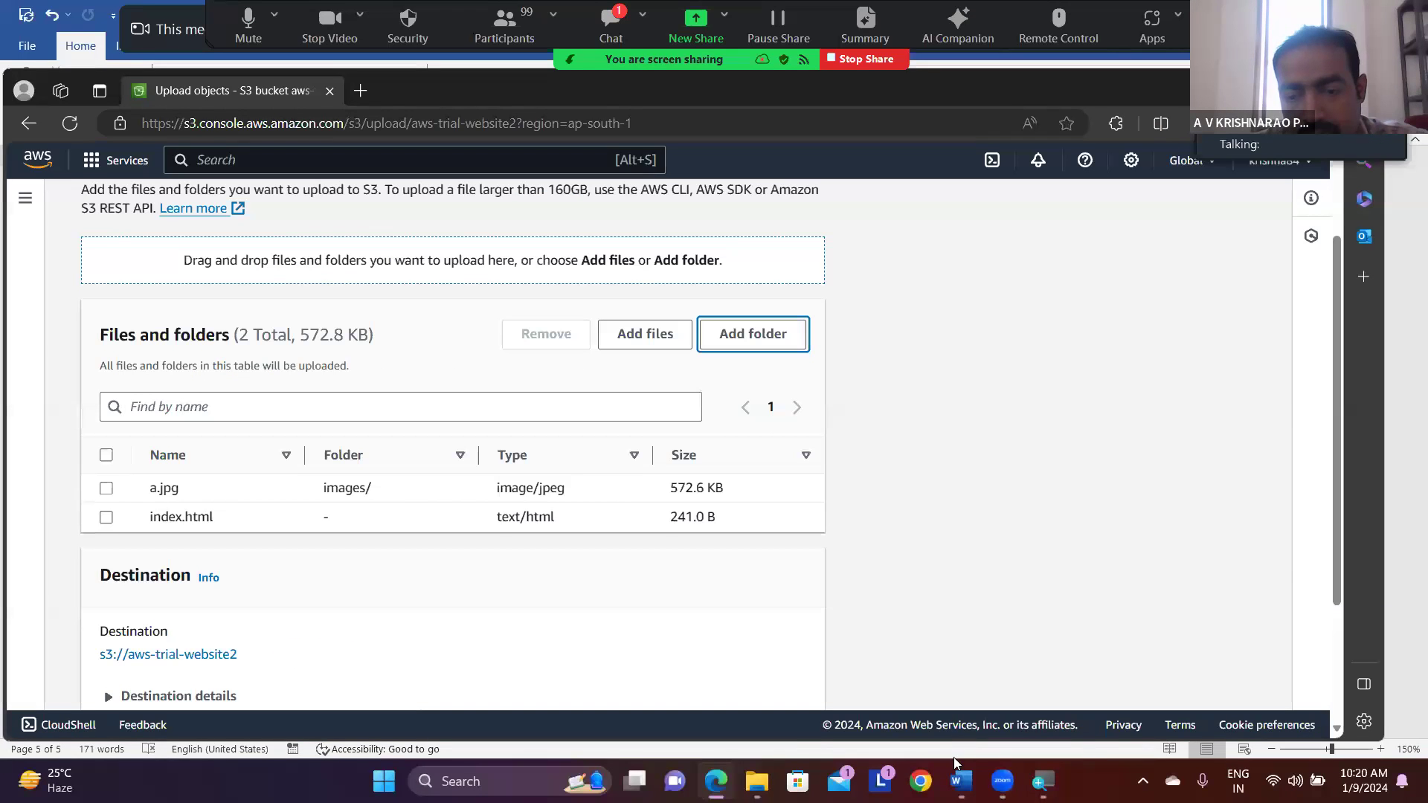
# - Switch to the Word notes and review the "Host static website in S3" instructions
pyautogui.click(961, 781)
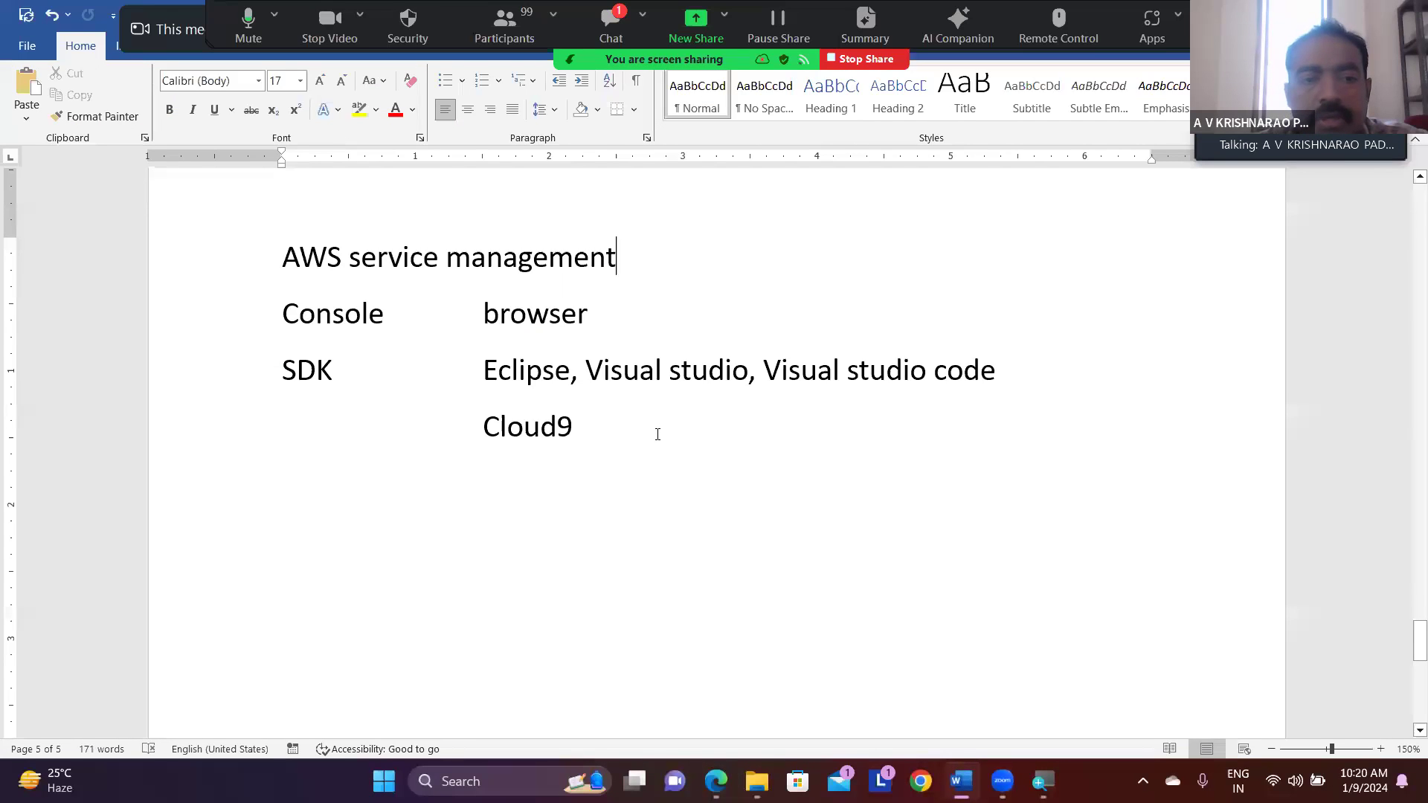
pyautogui.scroll(15, 658, 435)
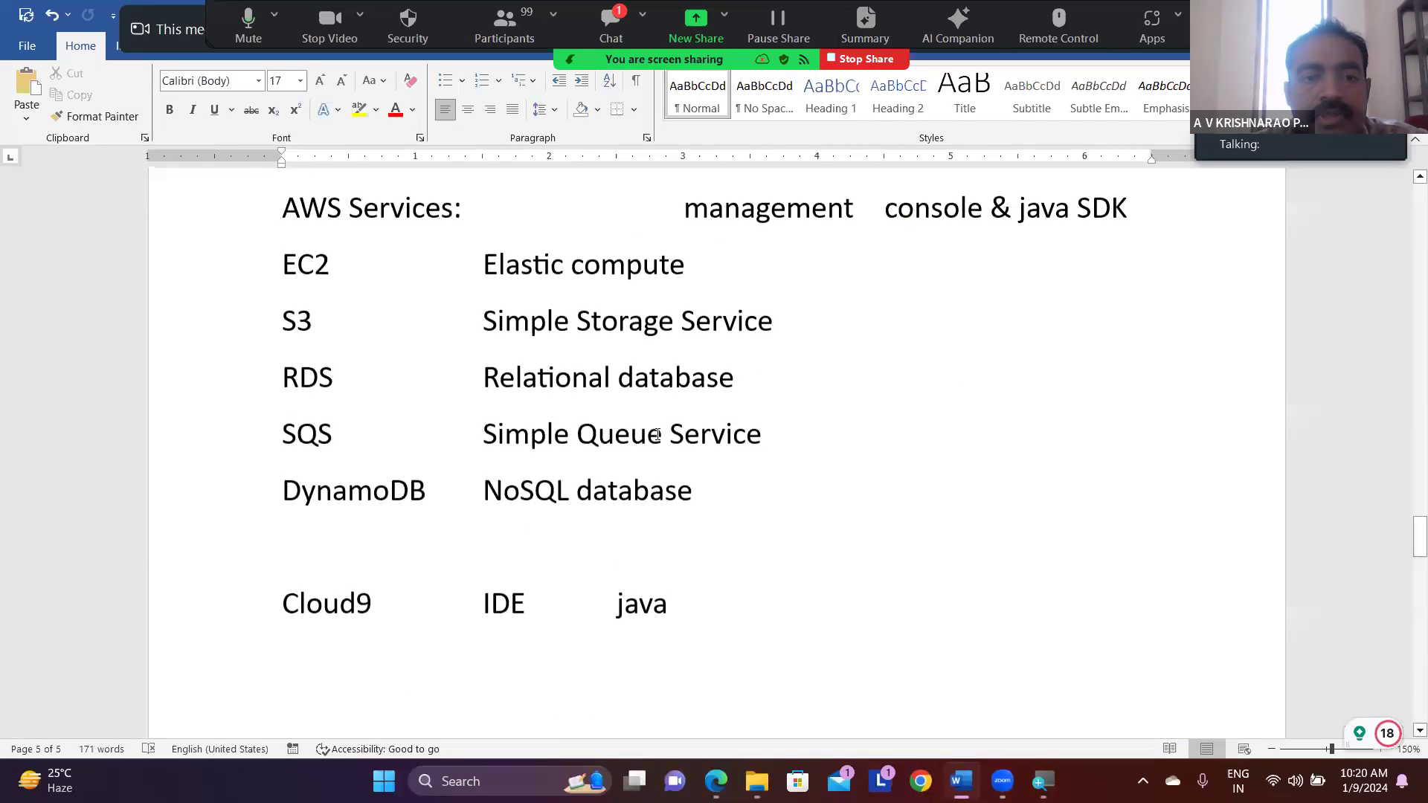
pyautogui.scroll(10, 657, 434)
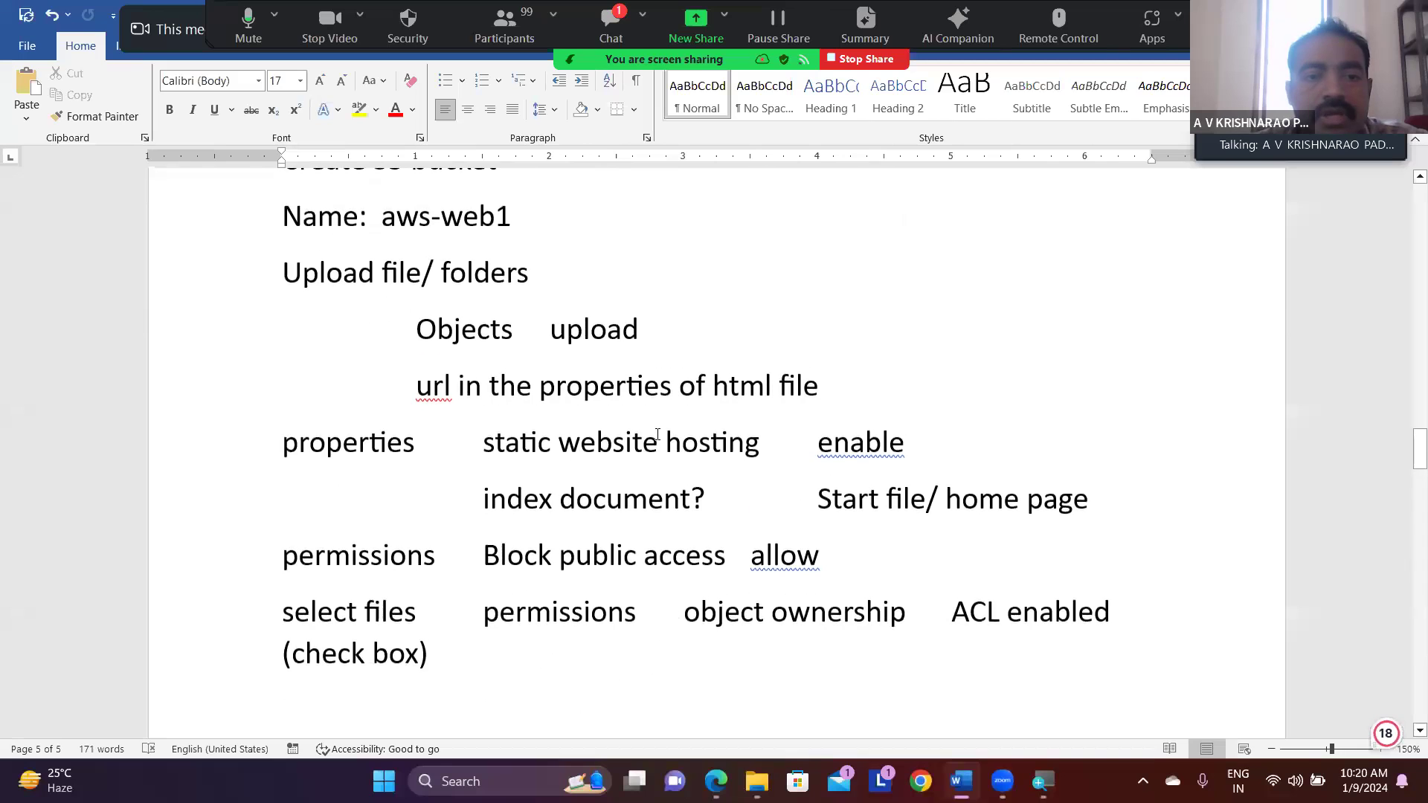
pyautogui.scroll(1, 657, 434)
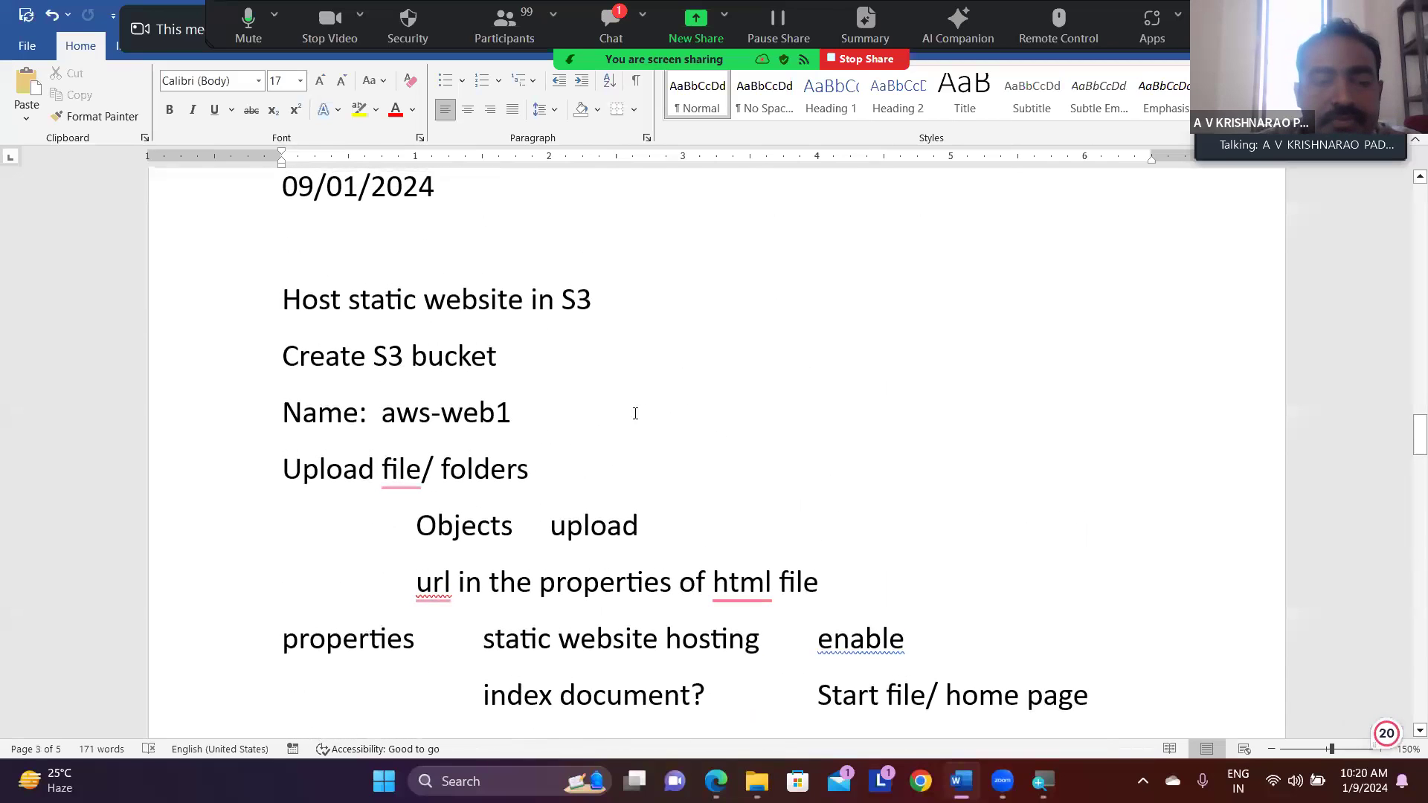
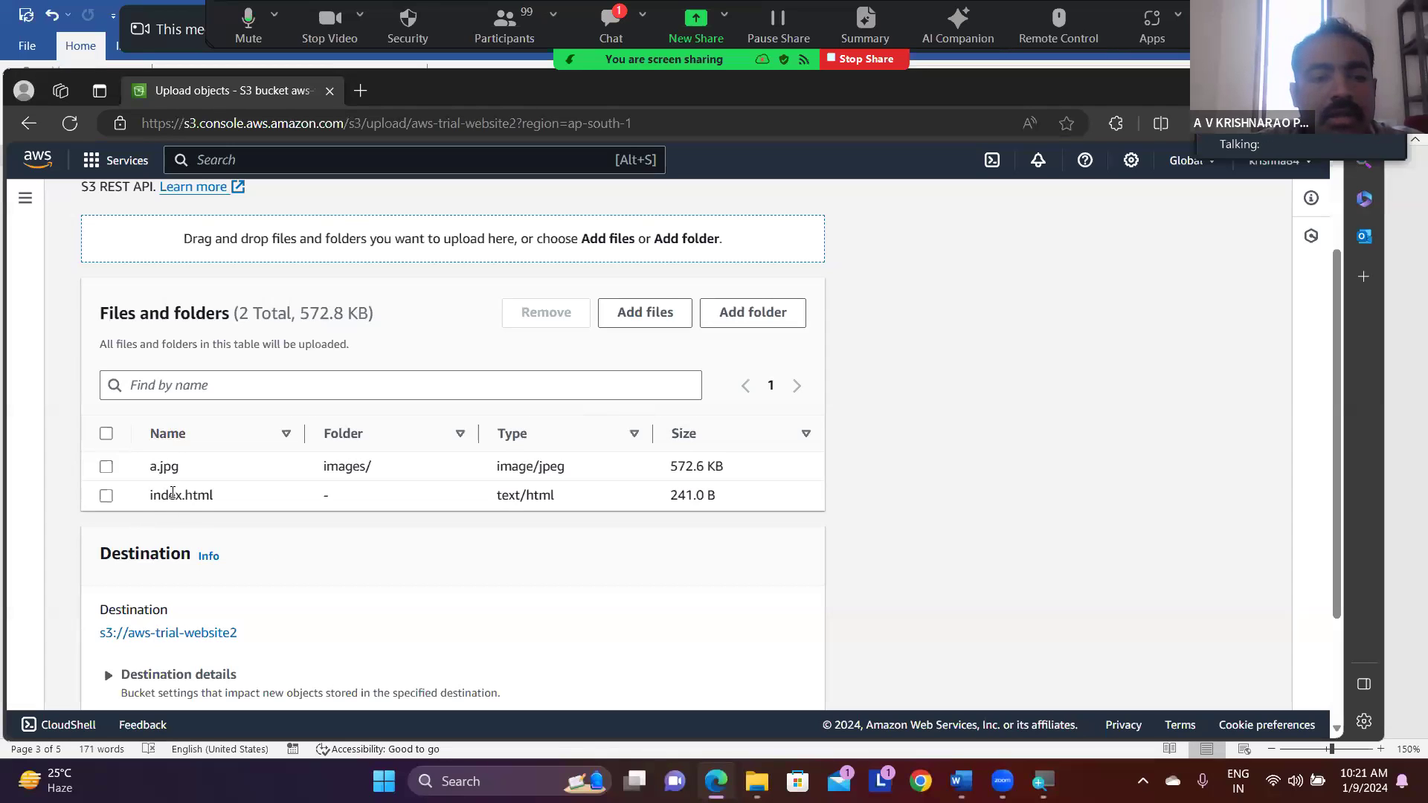
# - Upload the listed index file and images folder, and reopen aws-trial-website2 from the bucket list
pyautogui.scroll(-3, 344, 556)
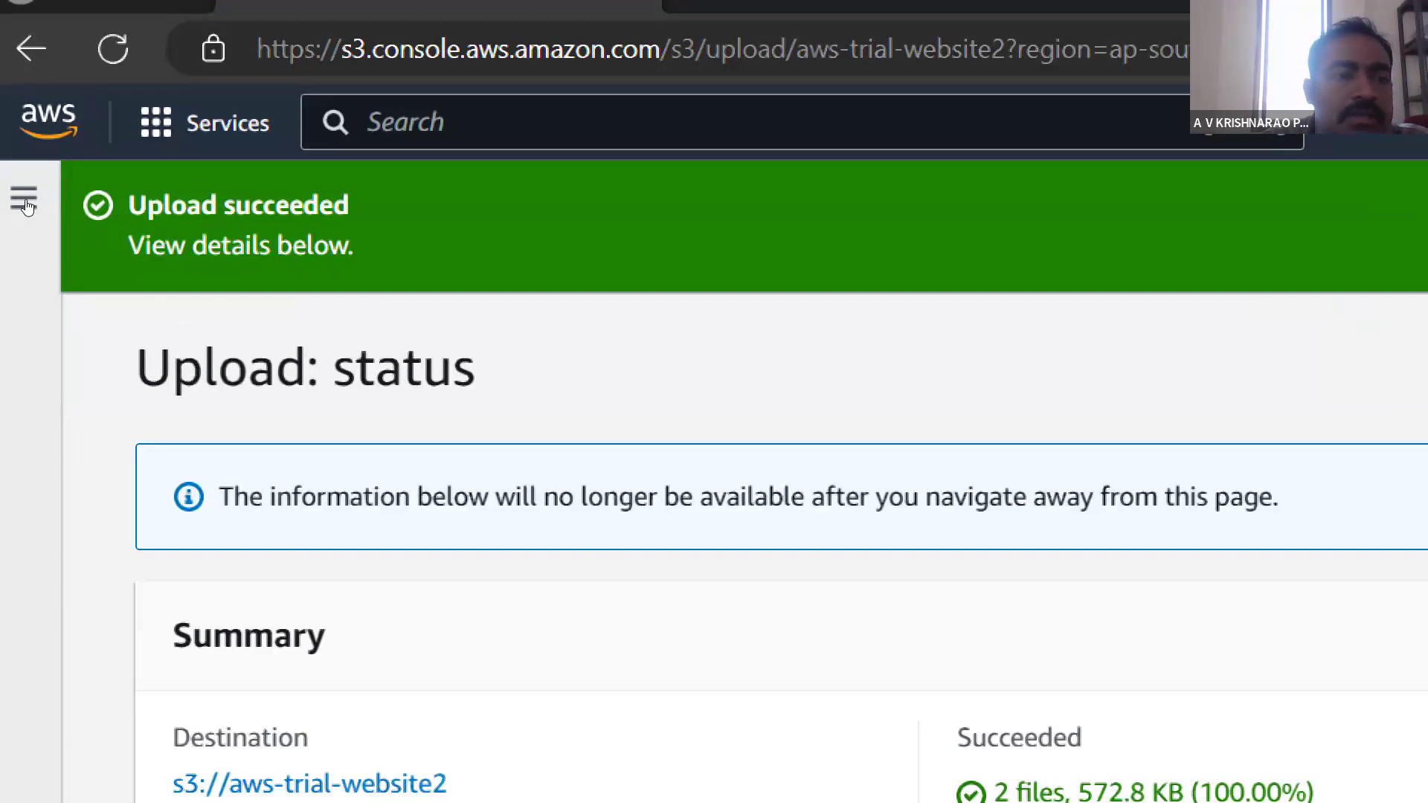
pyautogui.click(24, 198)
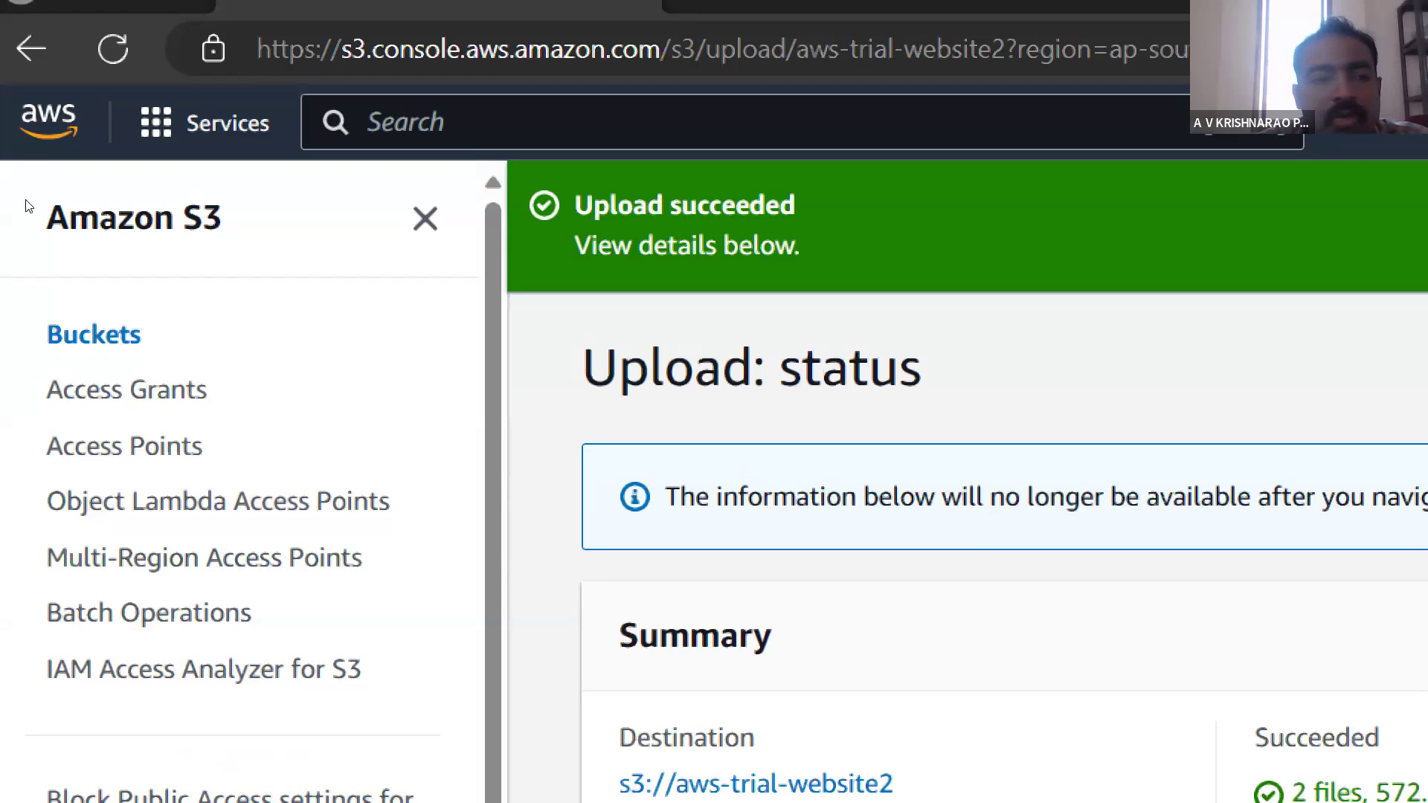
pyautogui.click(66, 271)
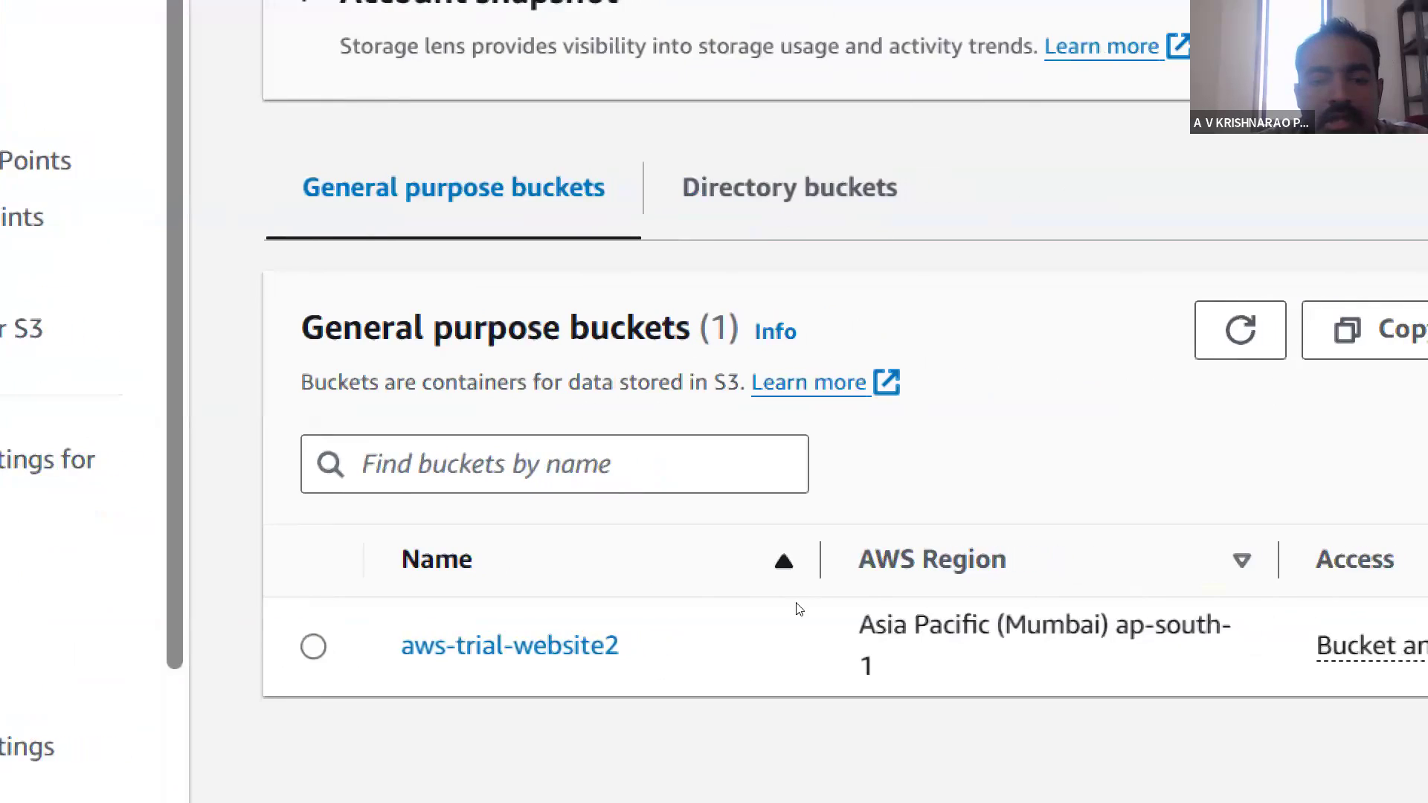
pyautogui.click(331, 601)
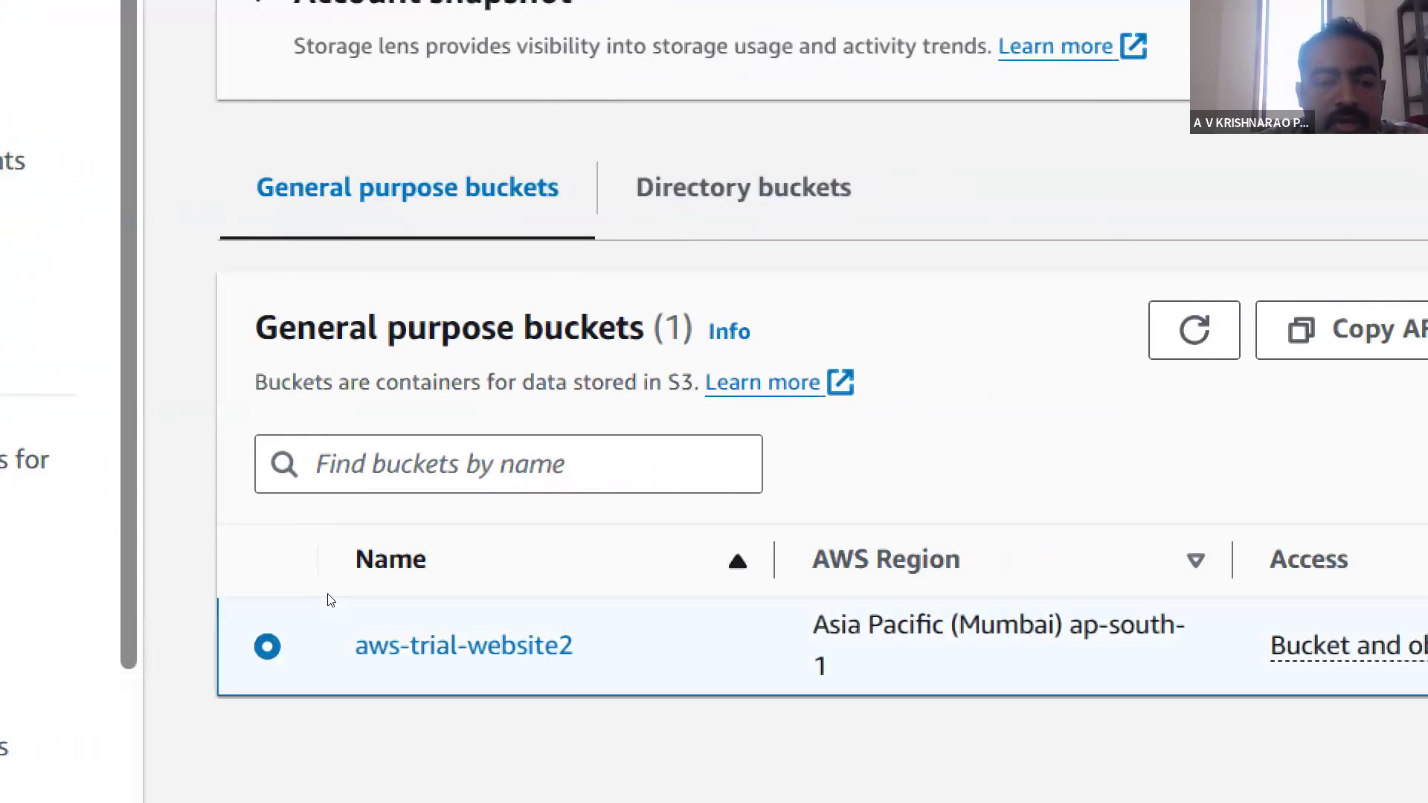
pyautogui.click(404, 601)
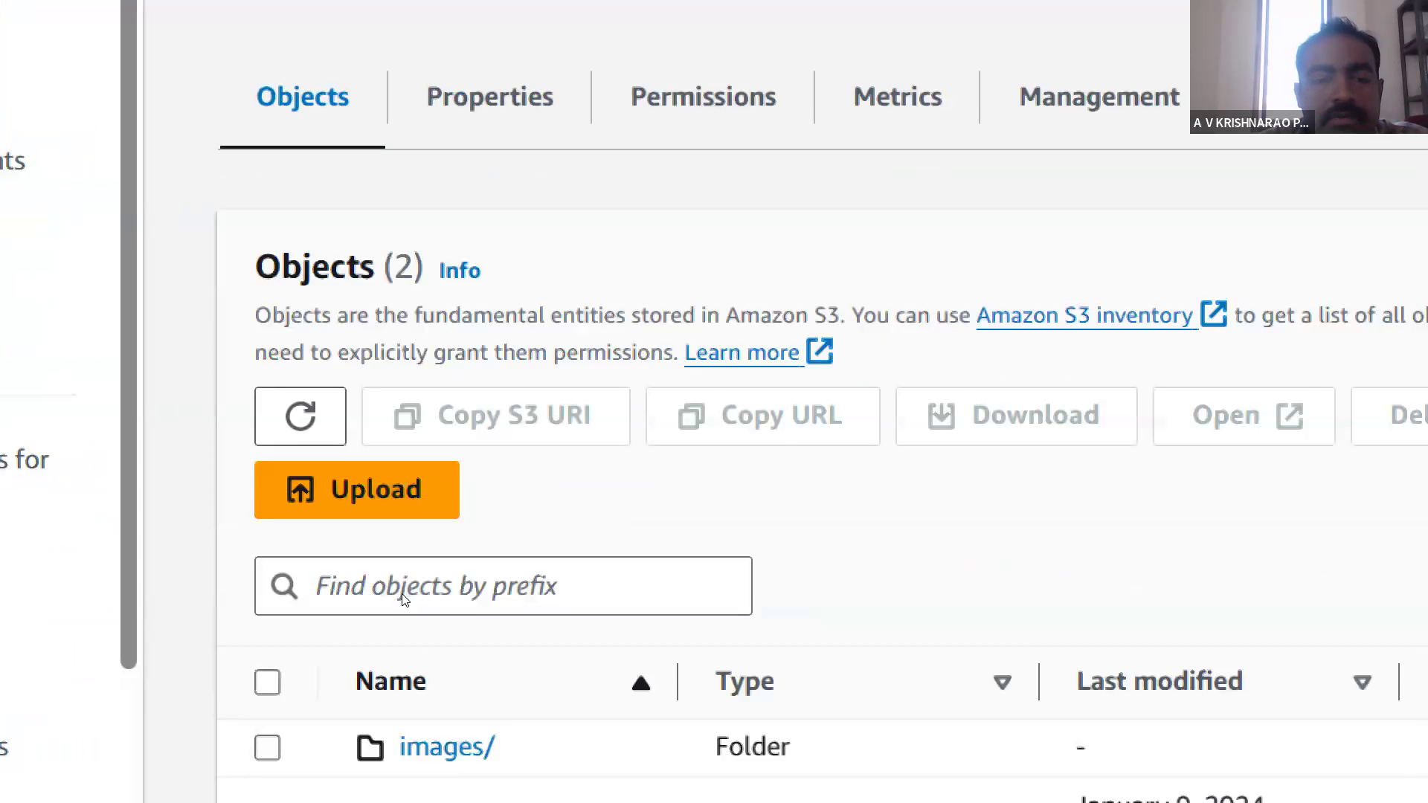
# - Check the contents of the images folder and reopen aws-trial-website2 through the bucket list
pyautogui.scroll(-2, 536, 723)
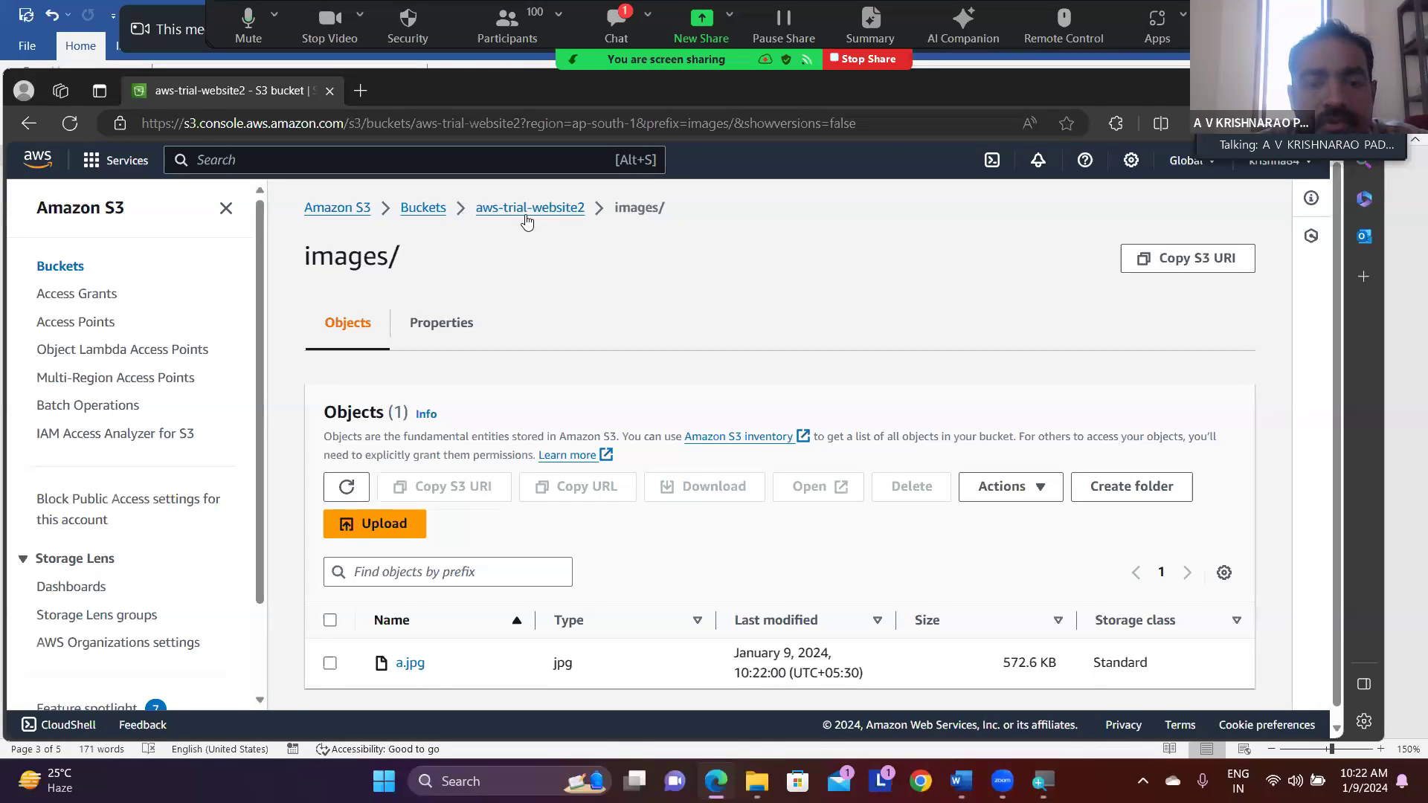
pyautogui.click(527, 209)
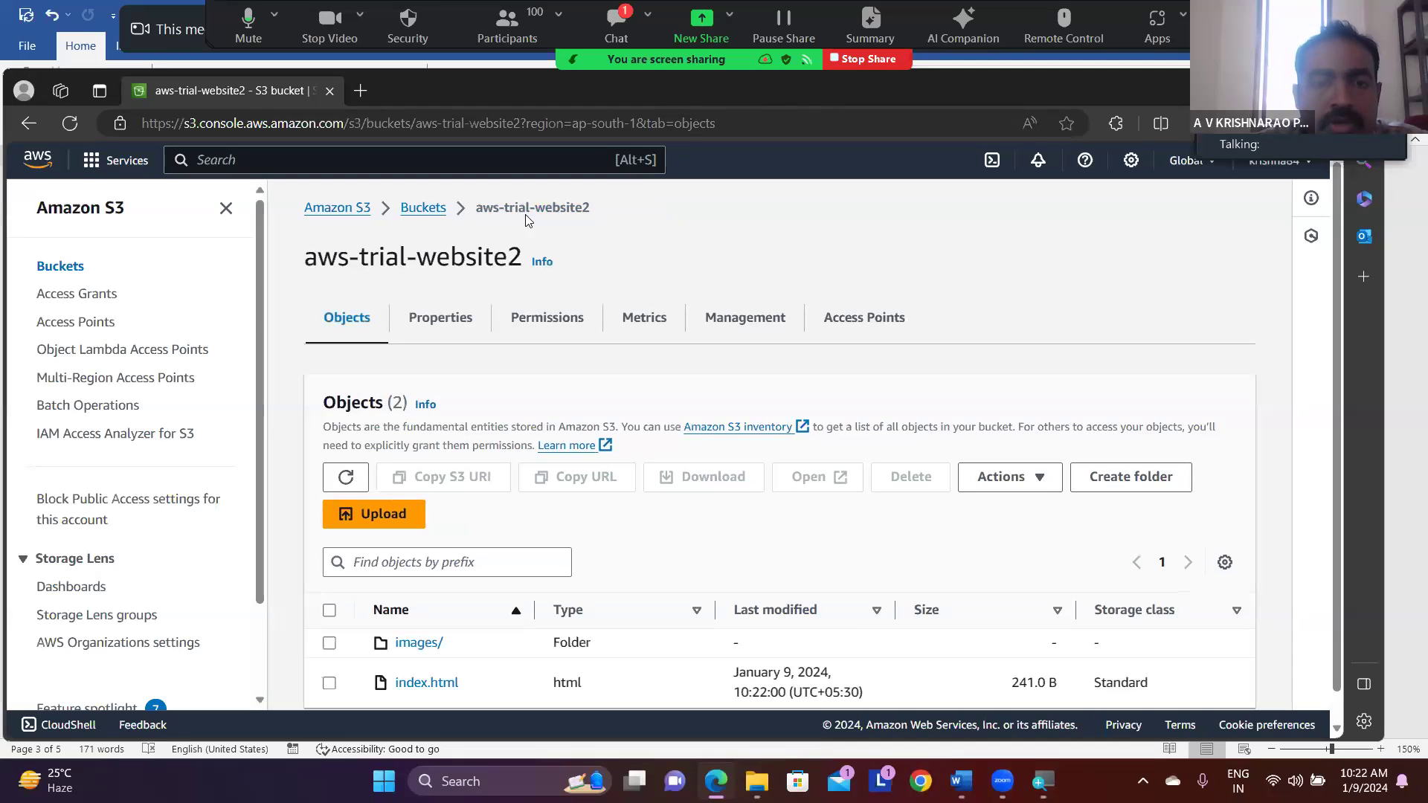
pyautogui.click(421, 210)
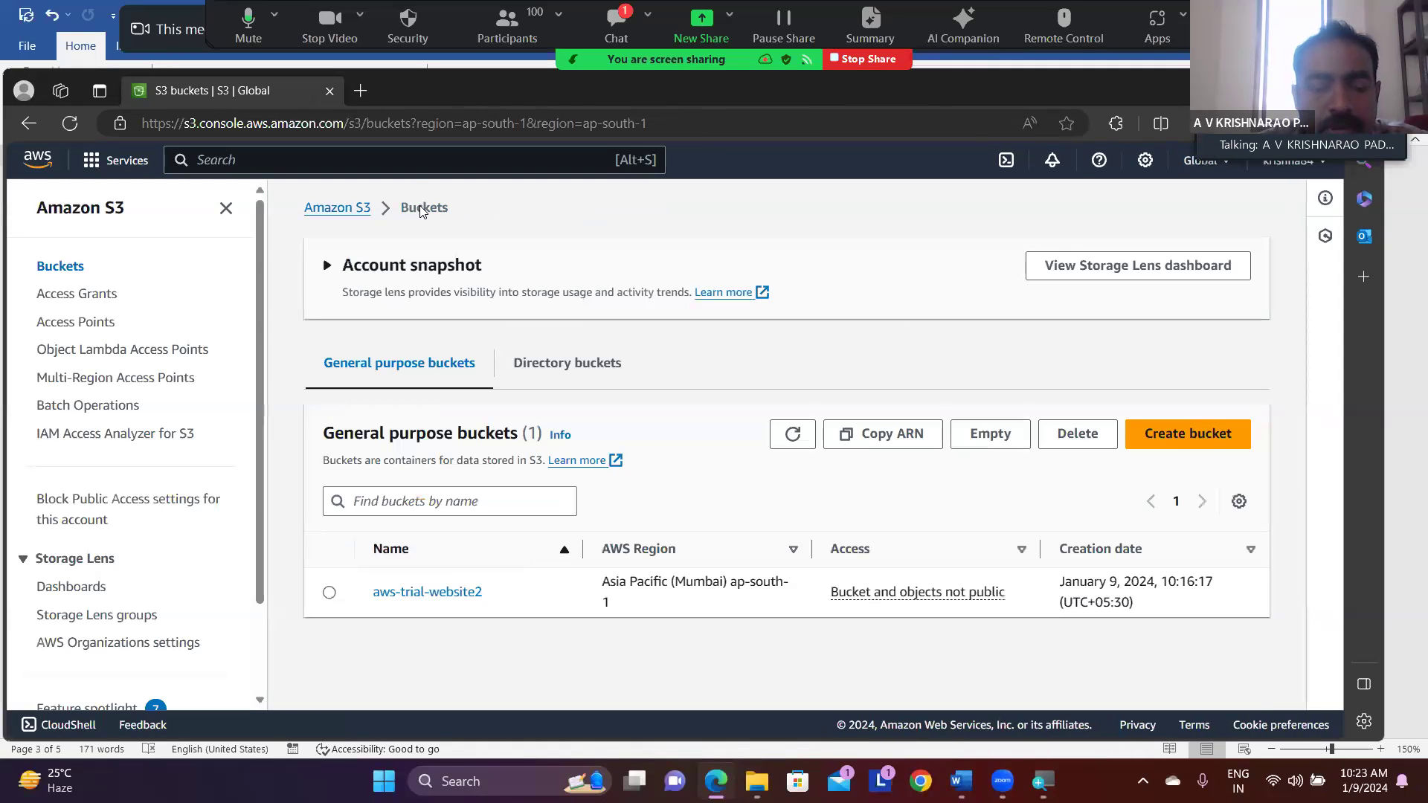
pyautogui.click(330, 592)
pyautogui.click(394, 598)
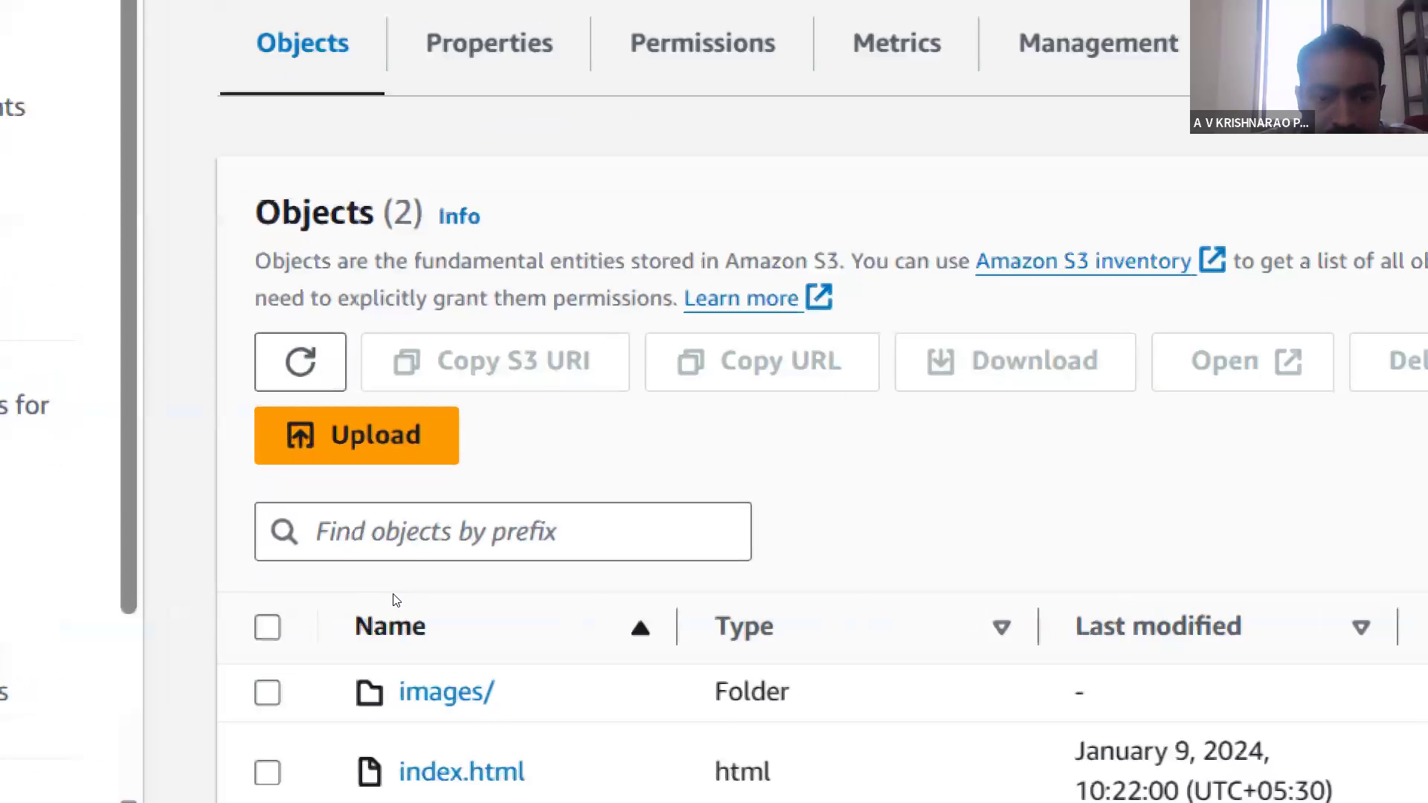
# - Copy the object URL of index.html from its properties and load it in a new browser tab
pyautogui.scroll(-1, 401, 606)
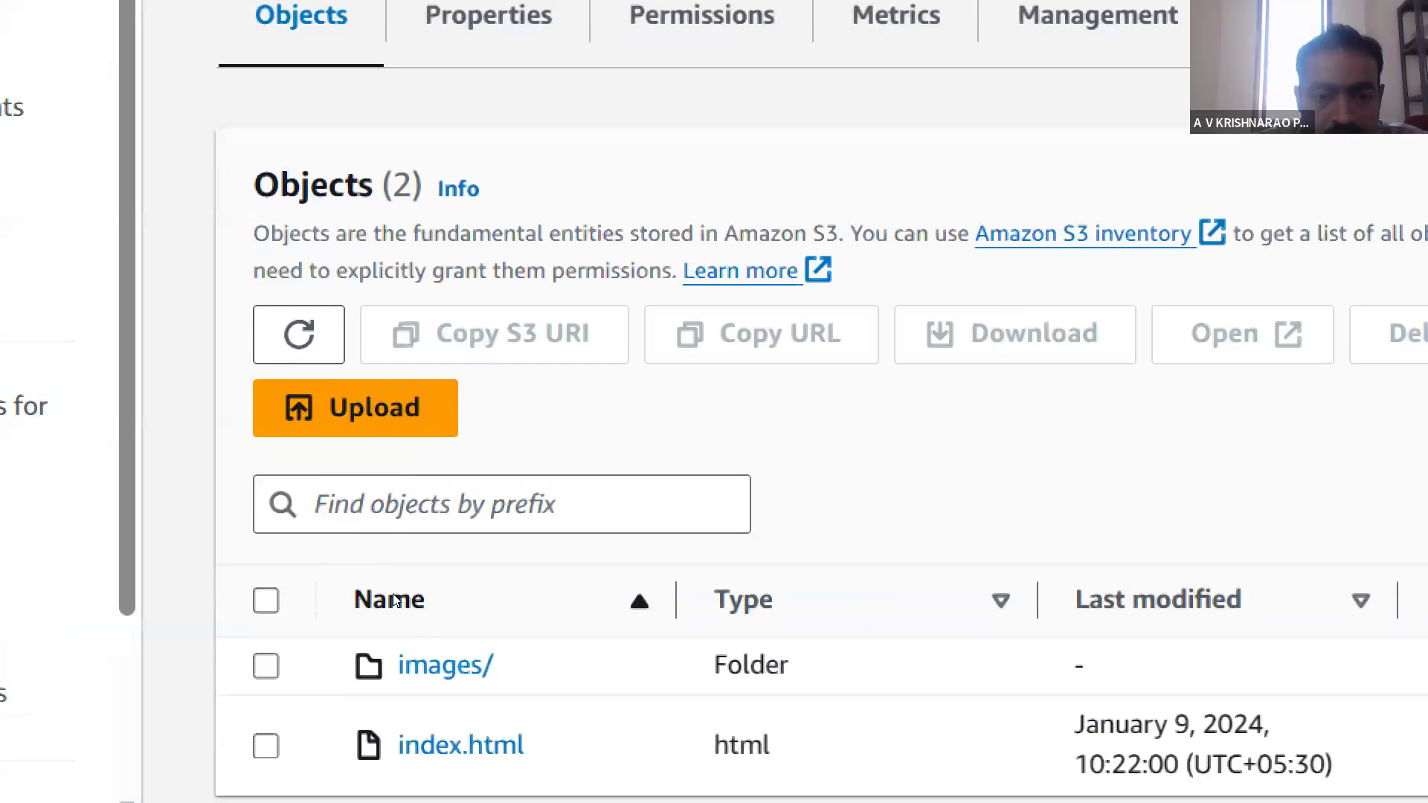
pyautogui.click(418, 664)
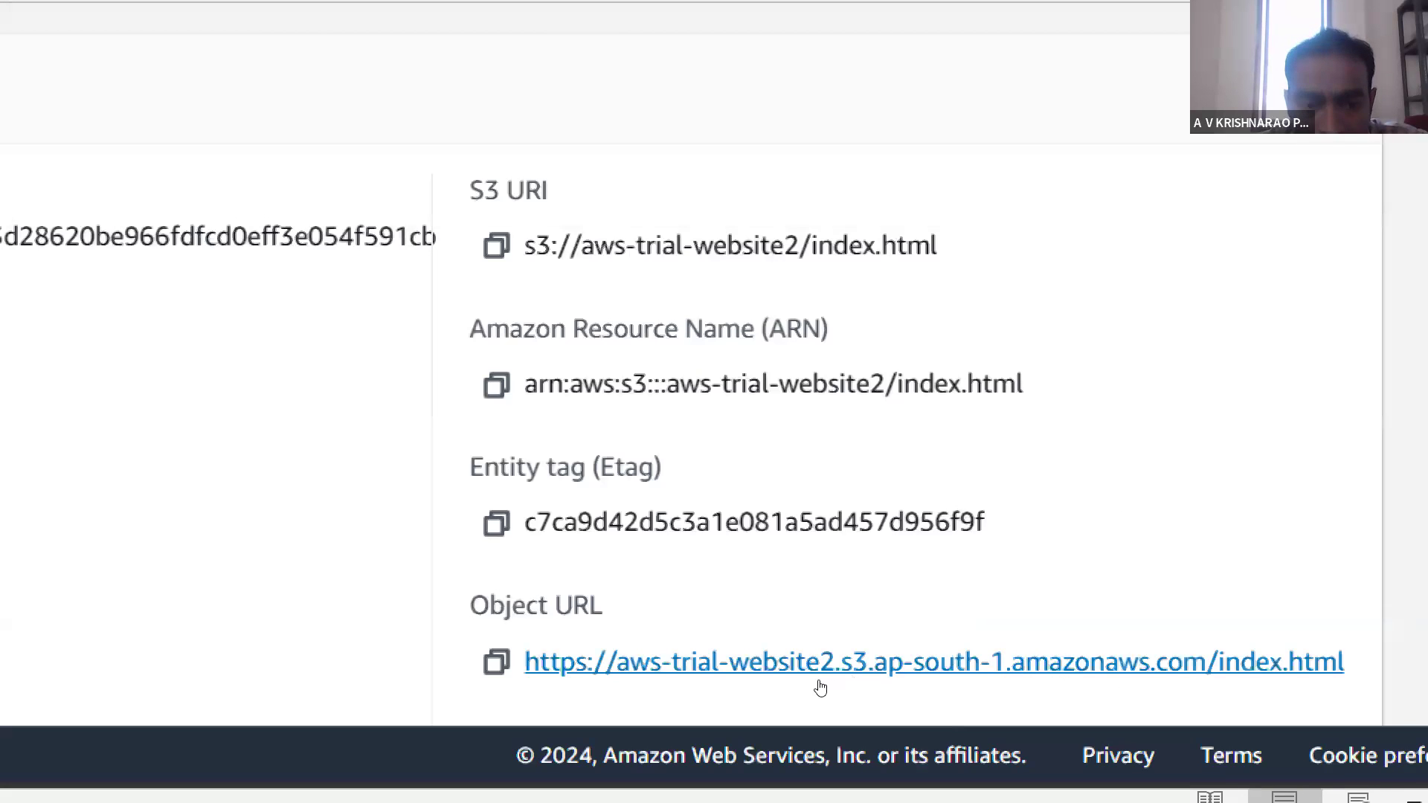
pyautogui.click(497, 662)
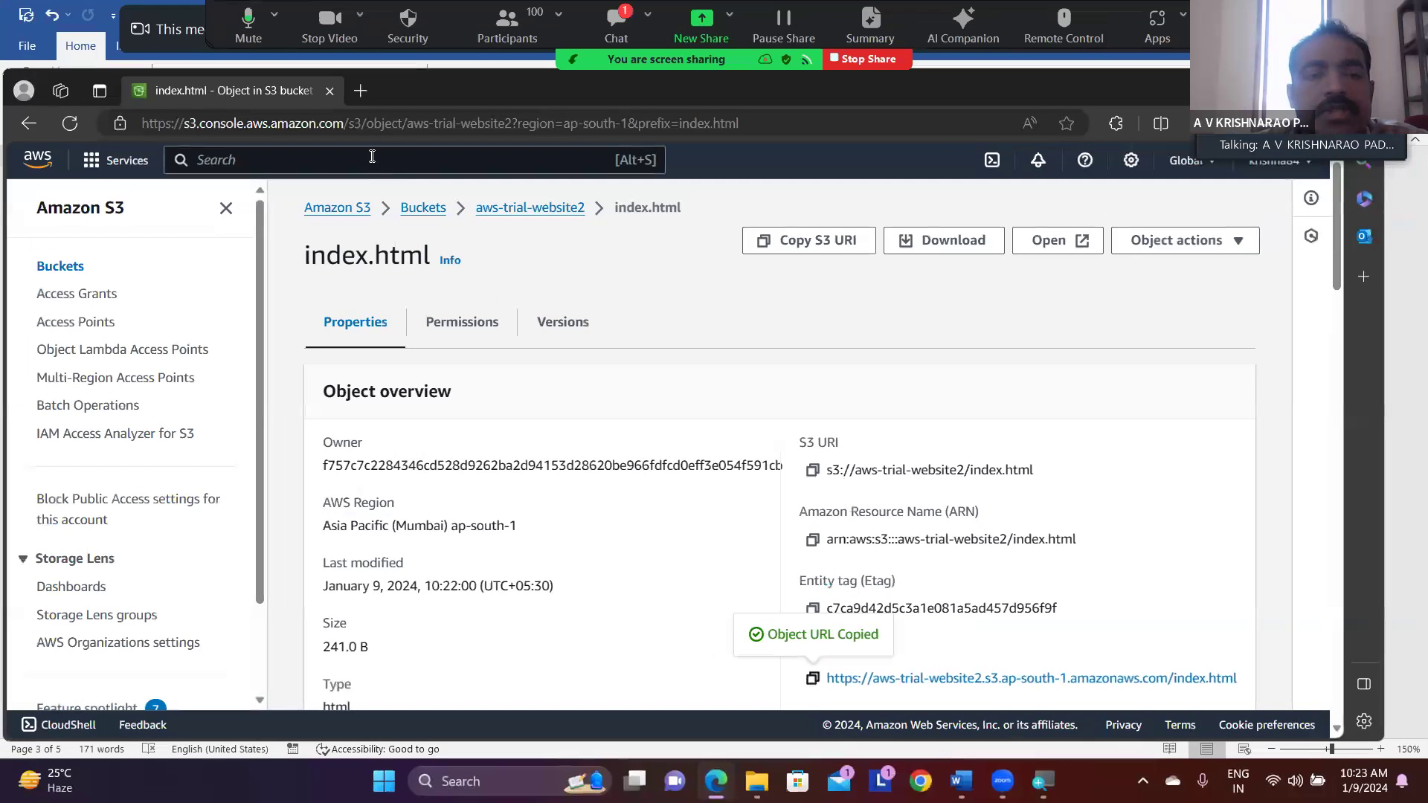
pyautogui.click(359, 90)
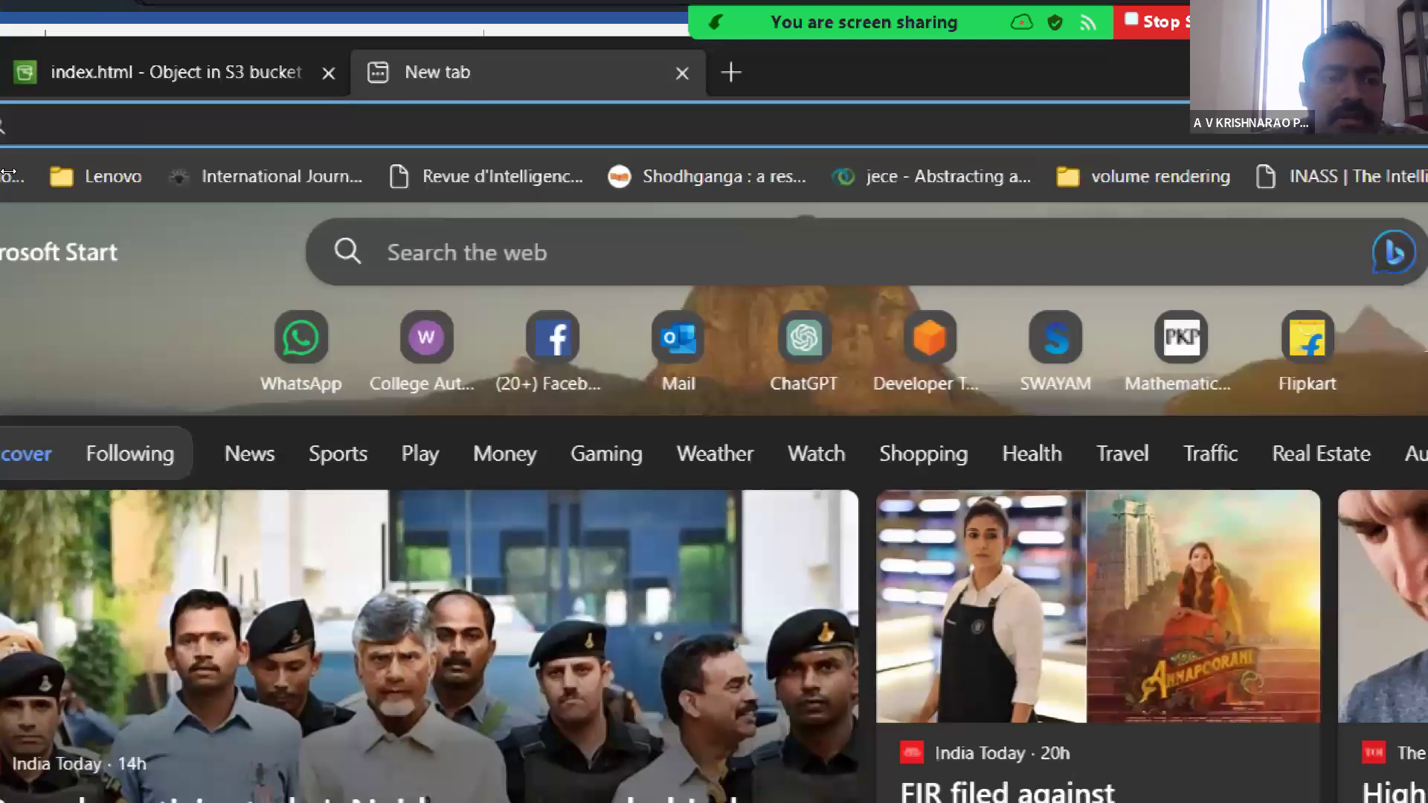
pyautogui.hotkey('ctrl', 'v')
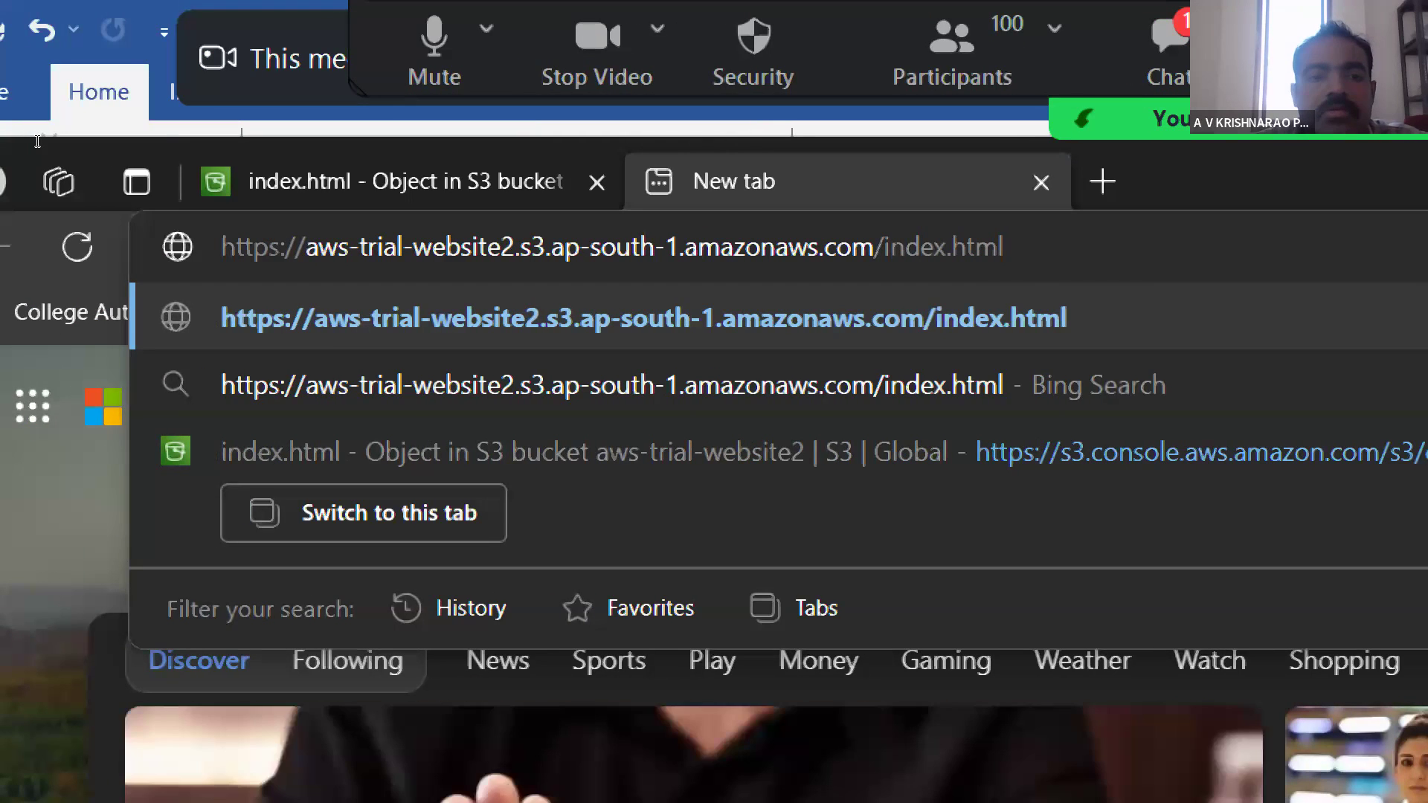
pyautogui.press('Return')
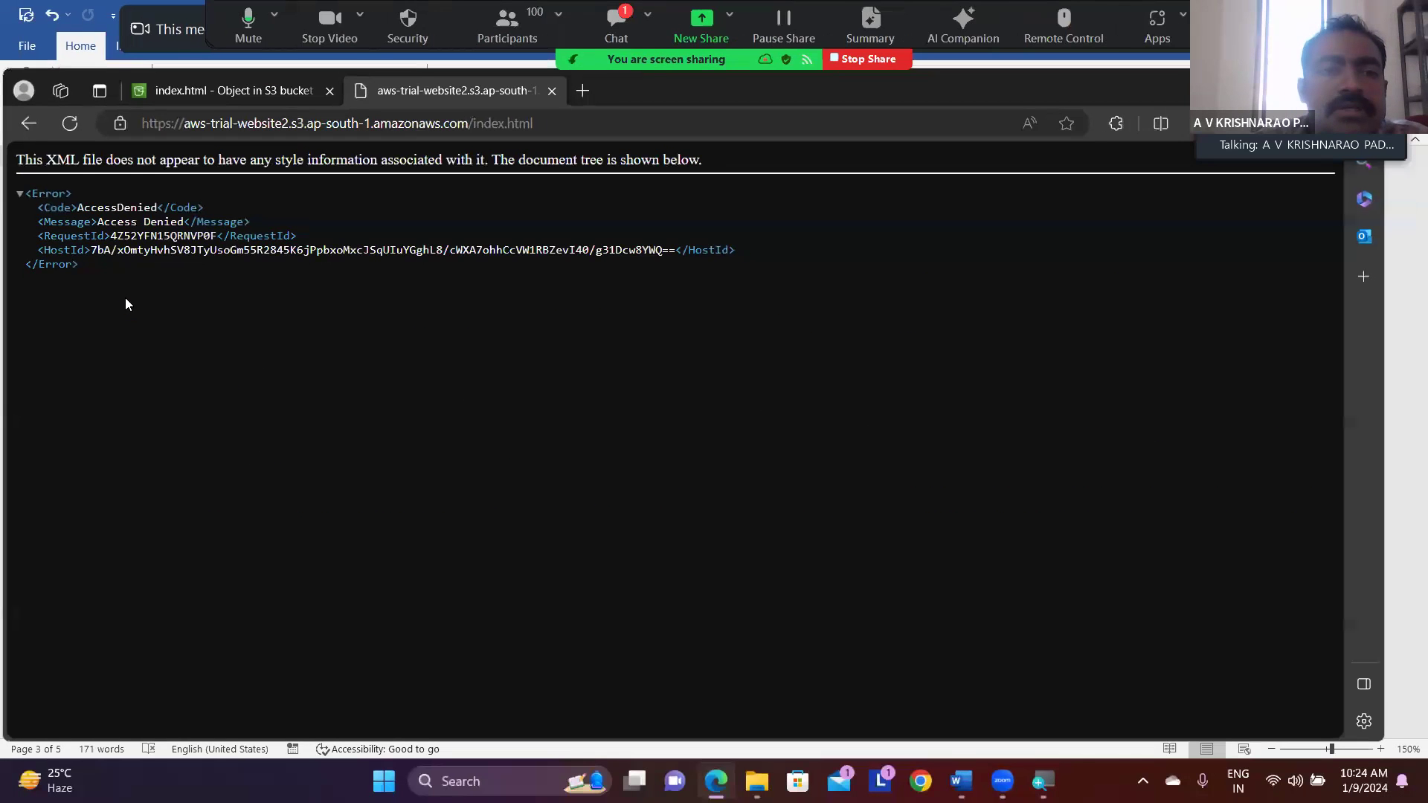
# - Reopen index.html from the aws-trial-website2 bucket and review its properties alongside the page loaded from its object URL
pyautogui.click(226, 89)
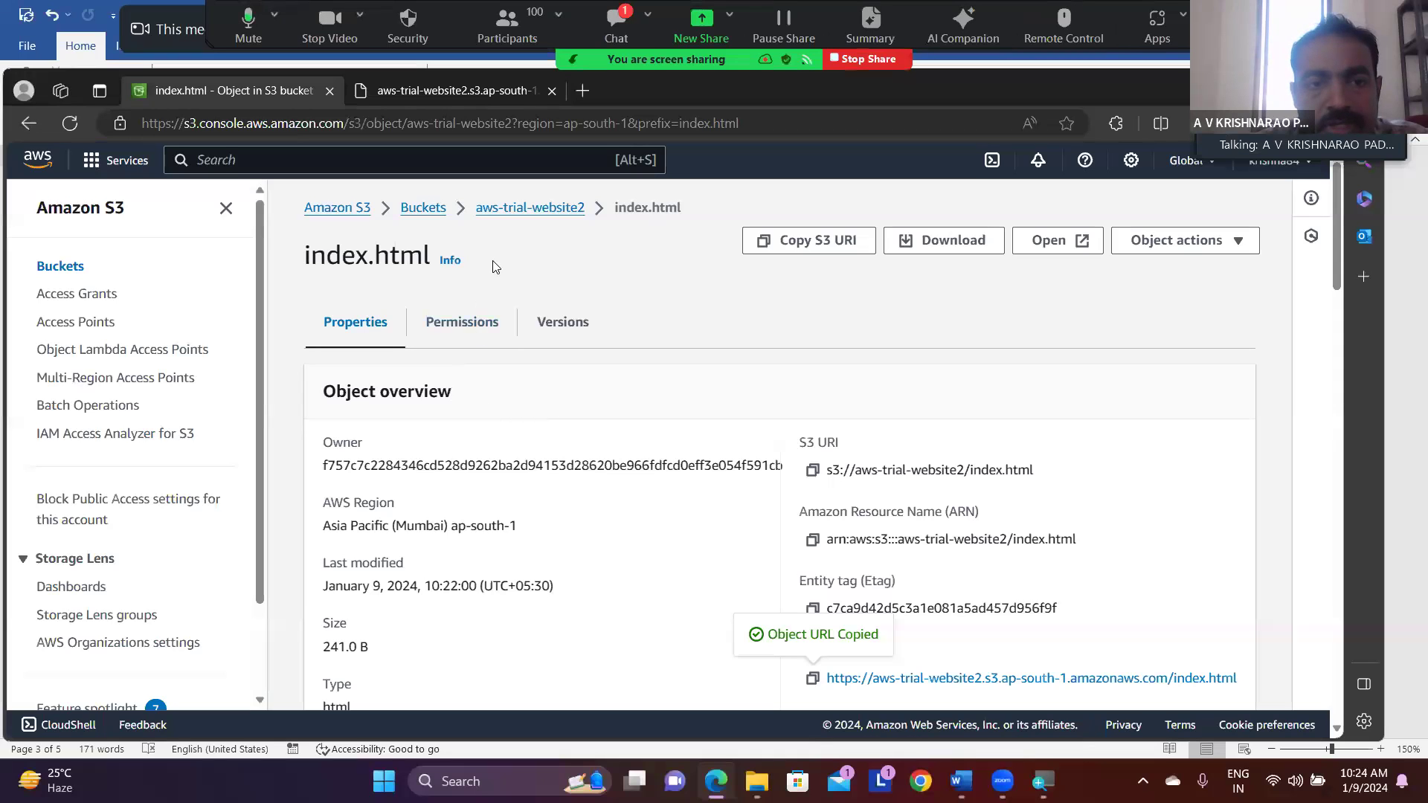
pyautogui.click(512, 213)
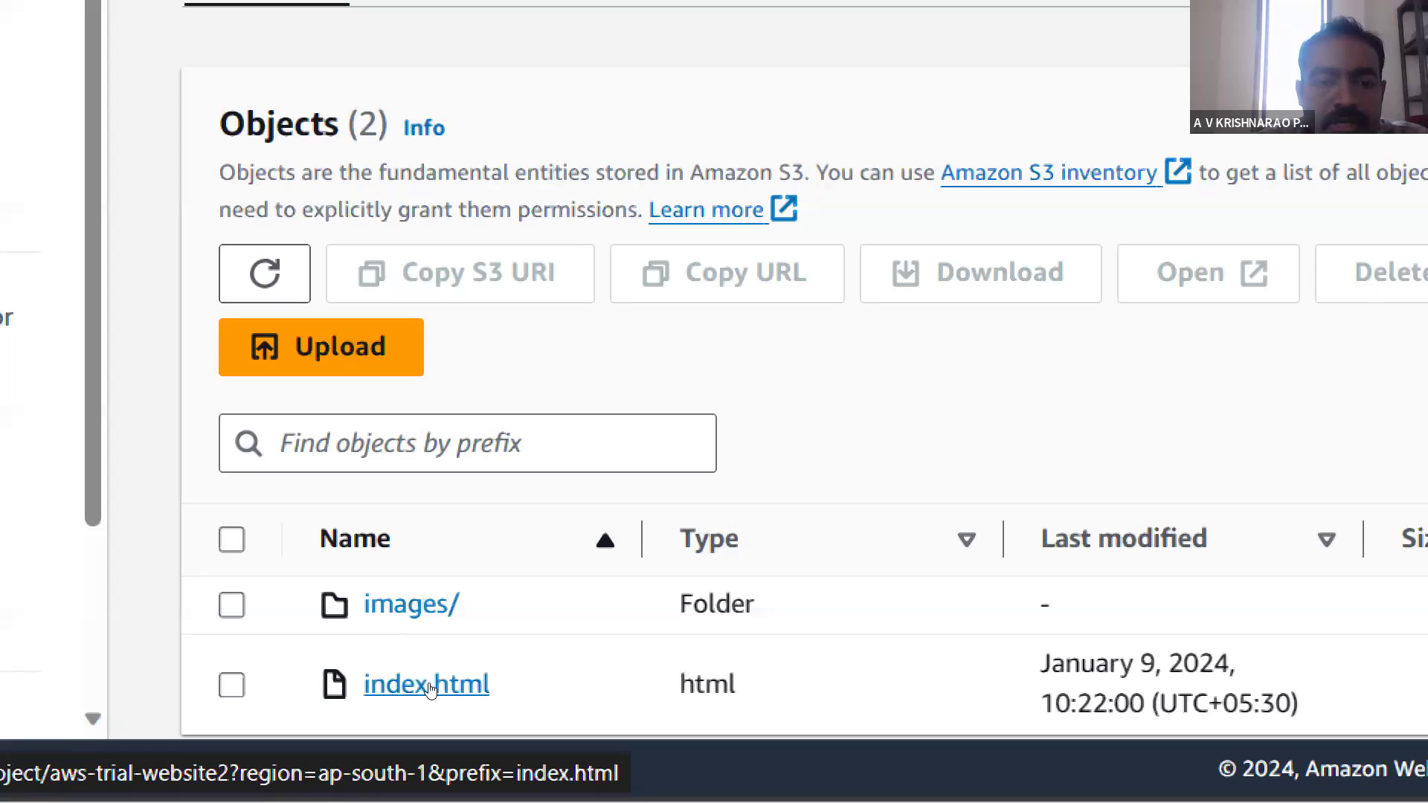
pyautogui.click(429, 686)
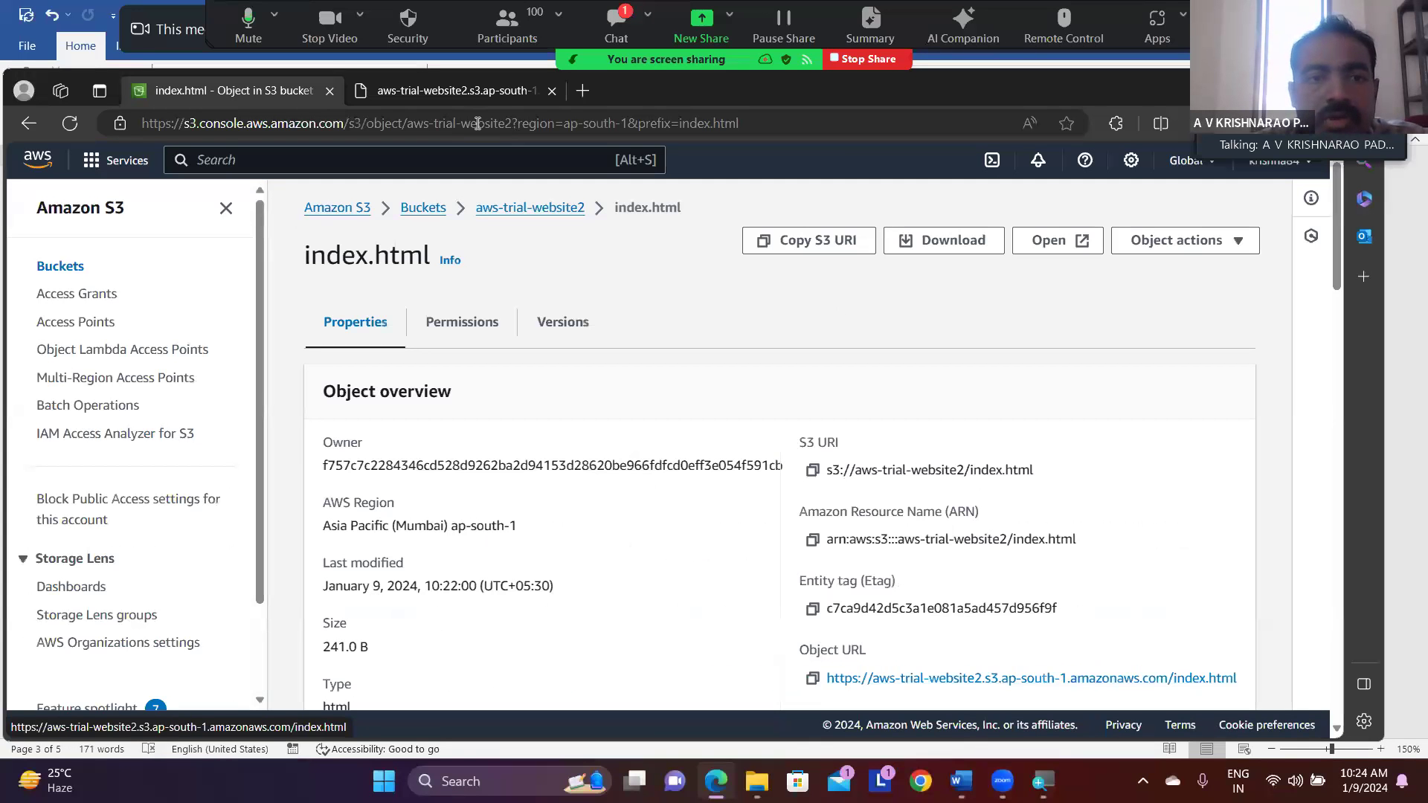
pyautogui.click(440, 94)
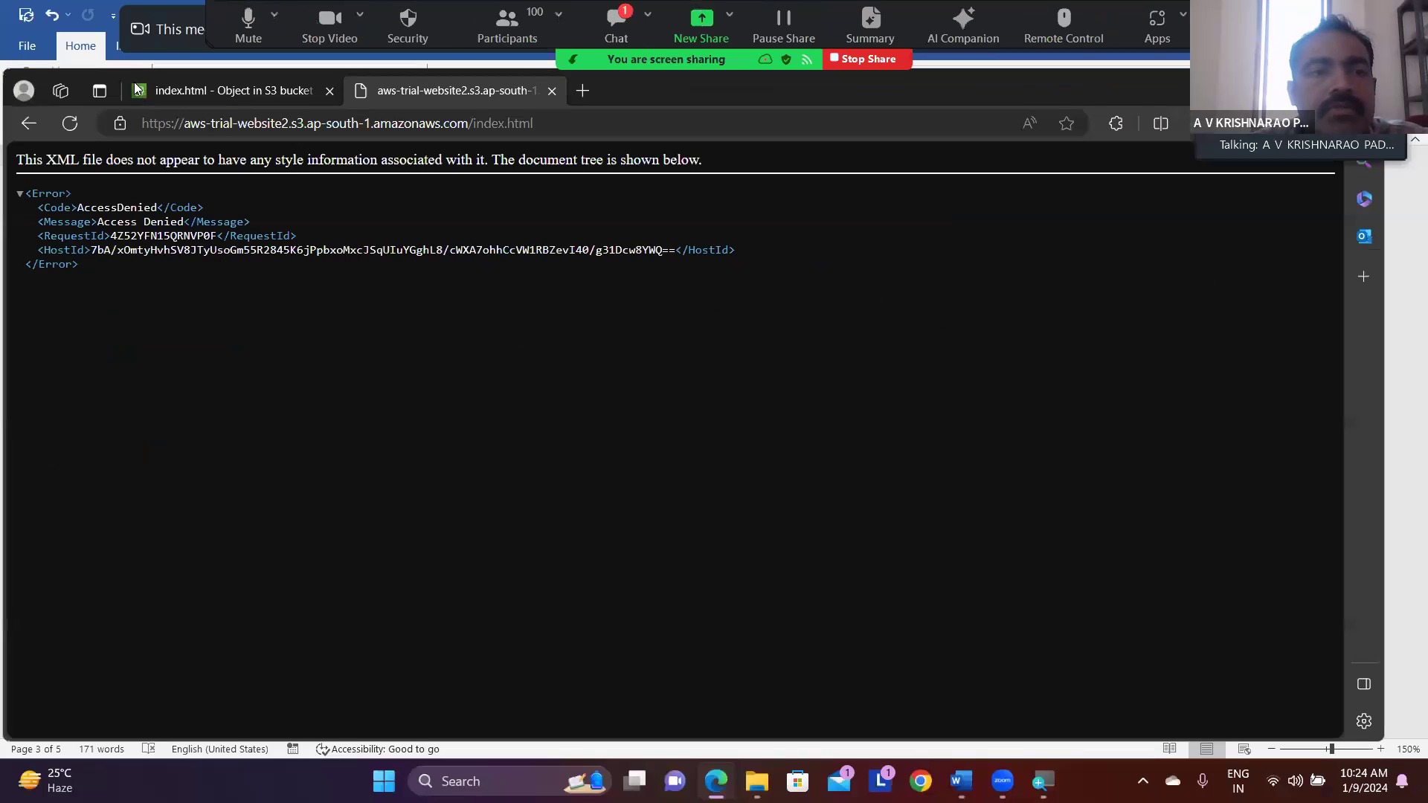
pyautogui.click(168, 91)
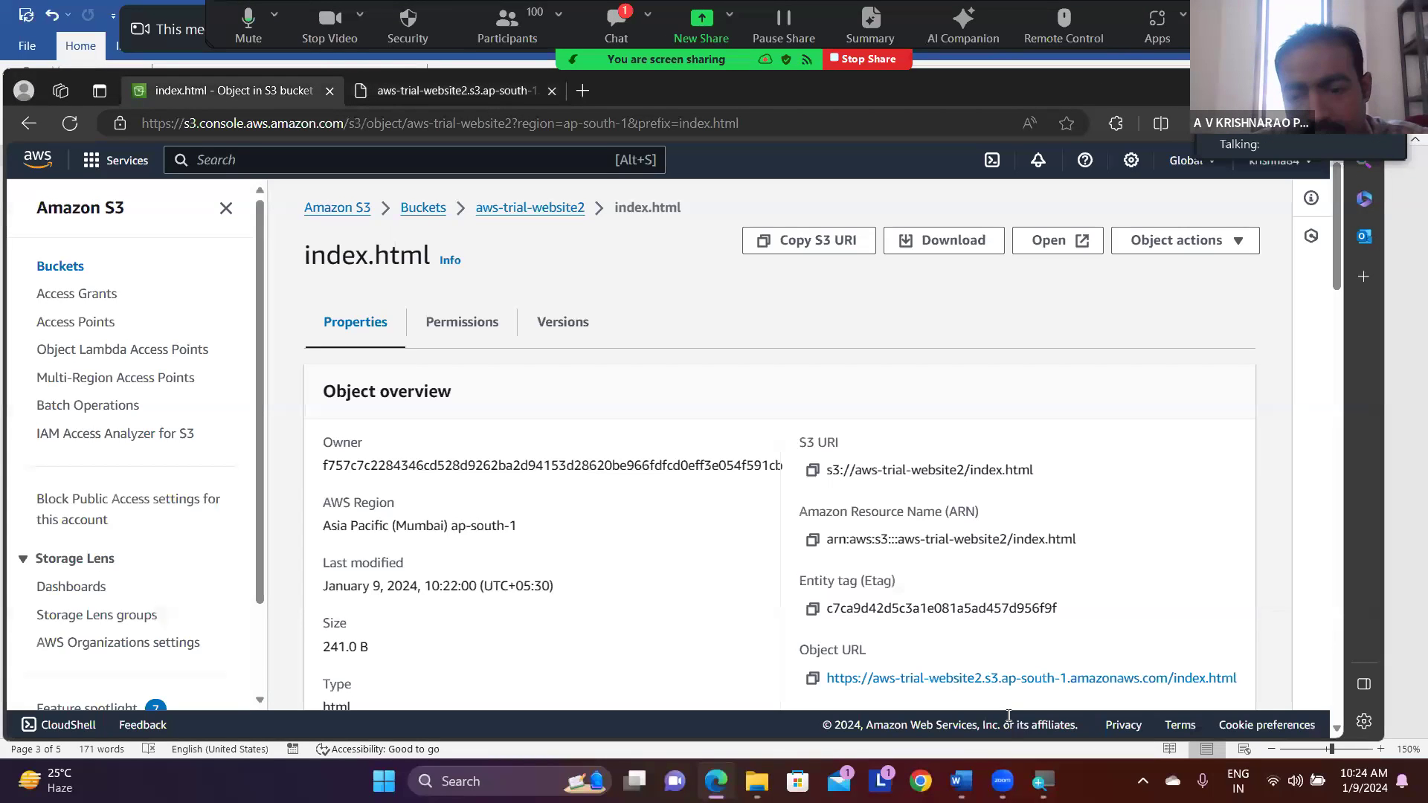
# - Switch to the Word notes and add "bucket" before "properties" on the static website hosting line
pyautogui.click(960, 781)
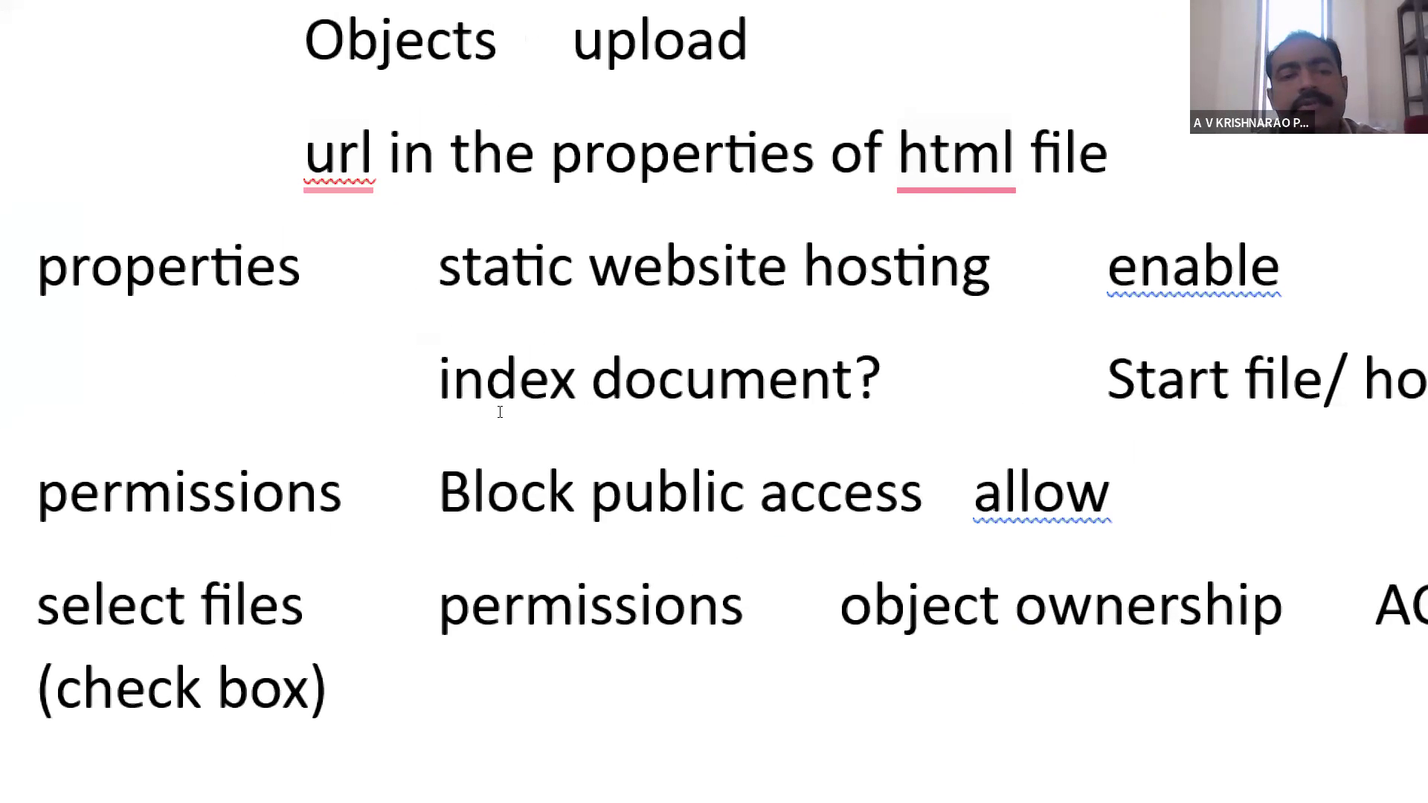
pyautogui.moveTo(485, 405); pyautogui.dragTo(715, 412)
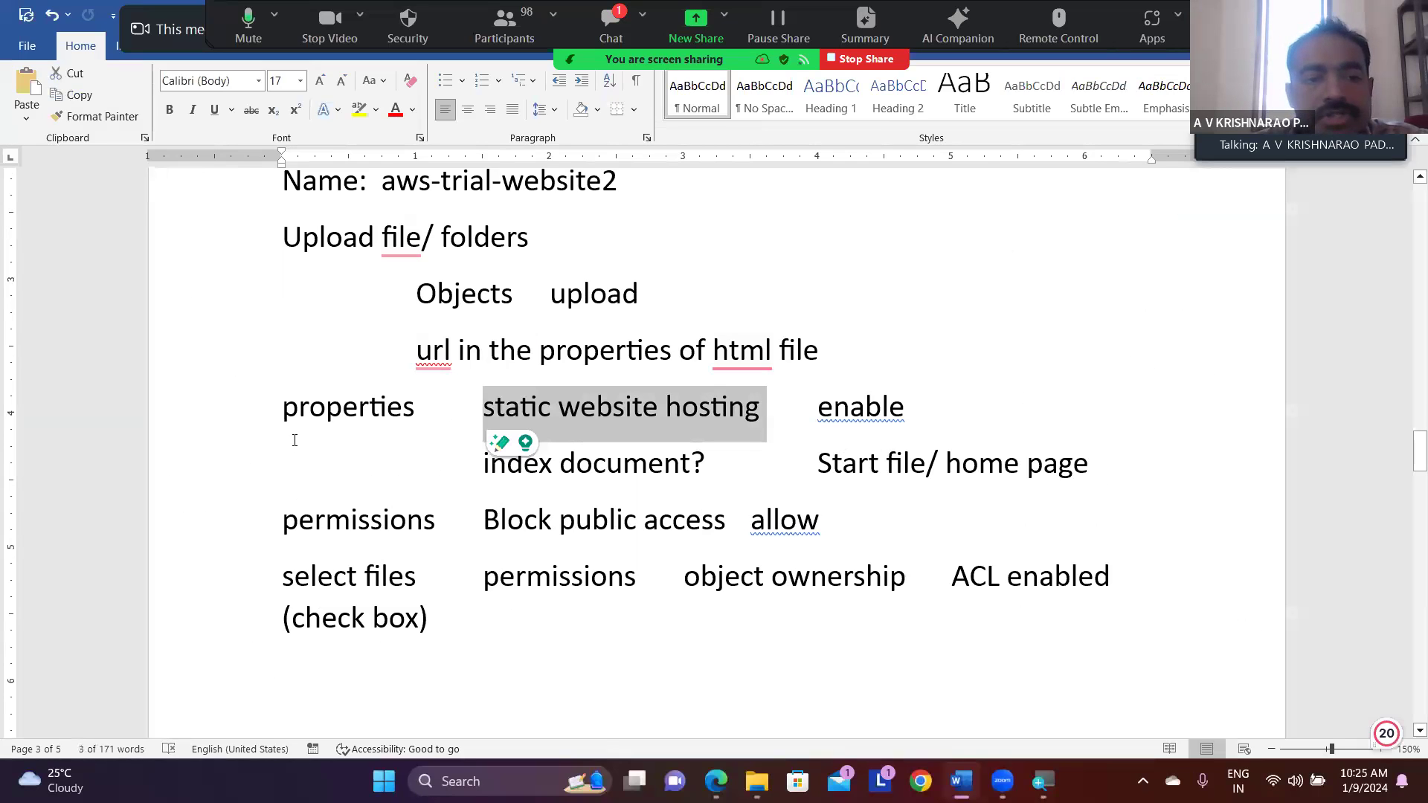
pyautogui.click(284, 406)
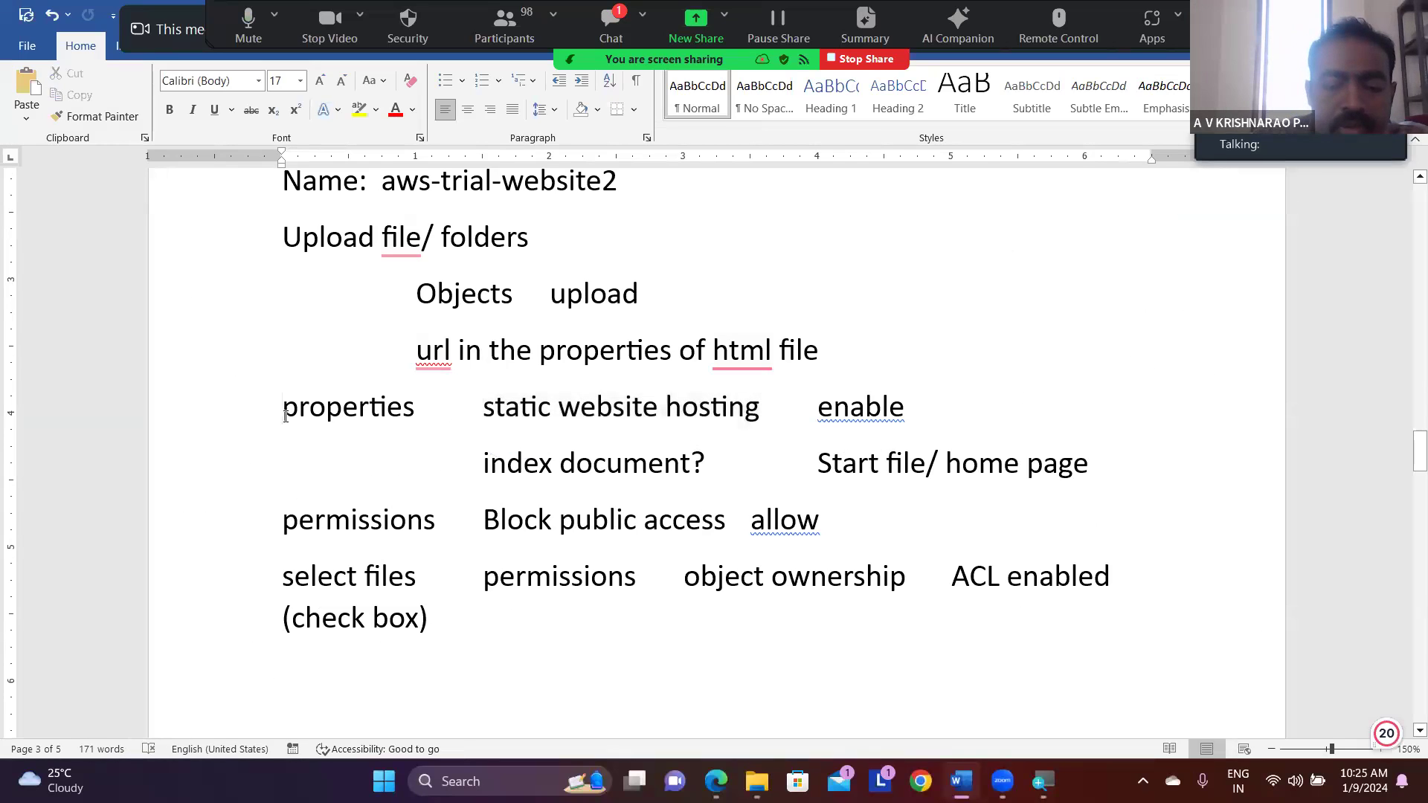
pyautogui.write('bucket')
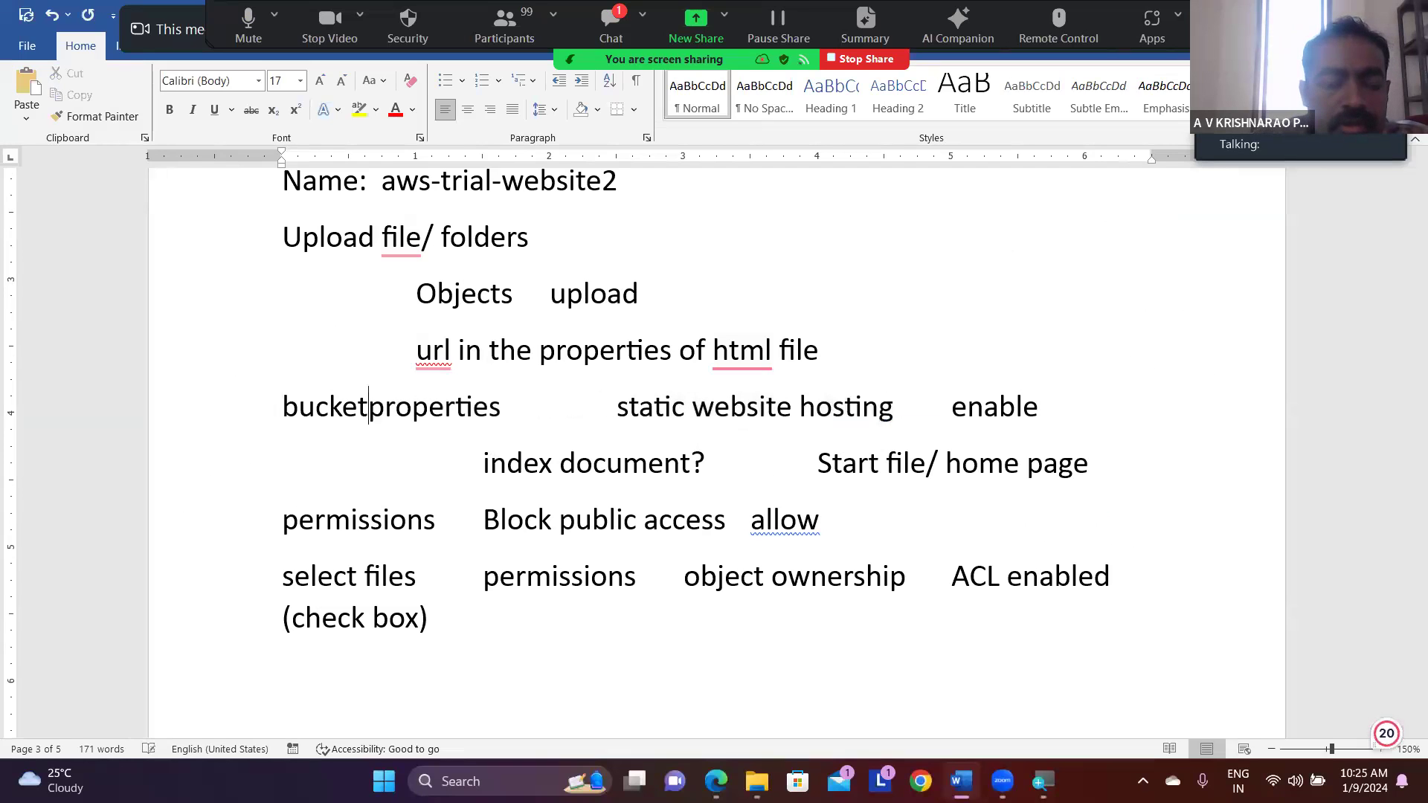
pyautogui.press('Tab')
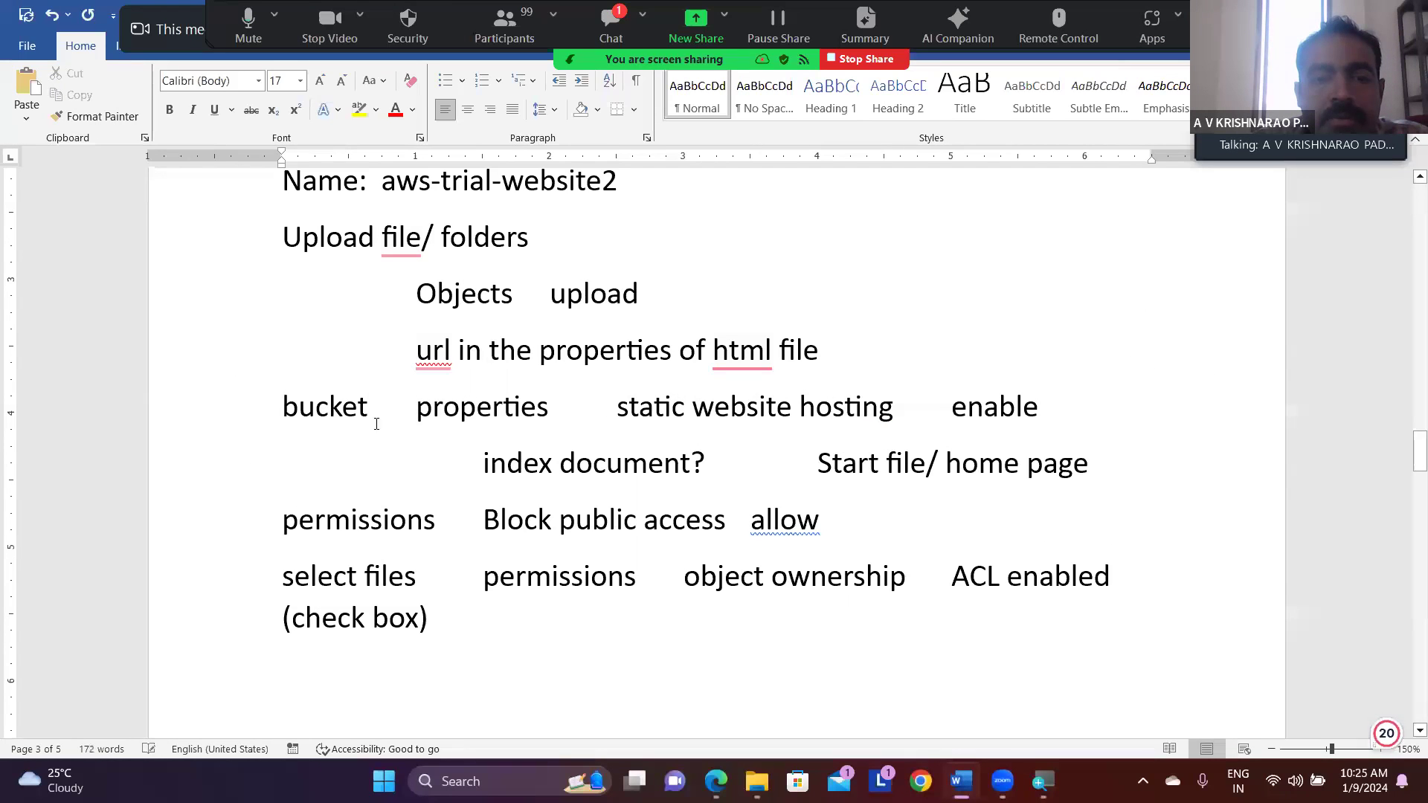
pyautogui.press('BackSpace')
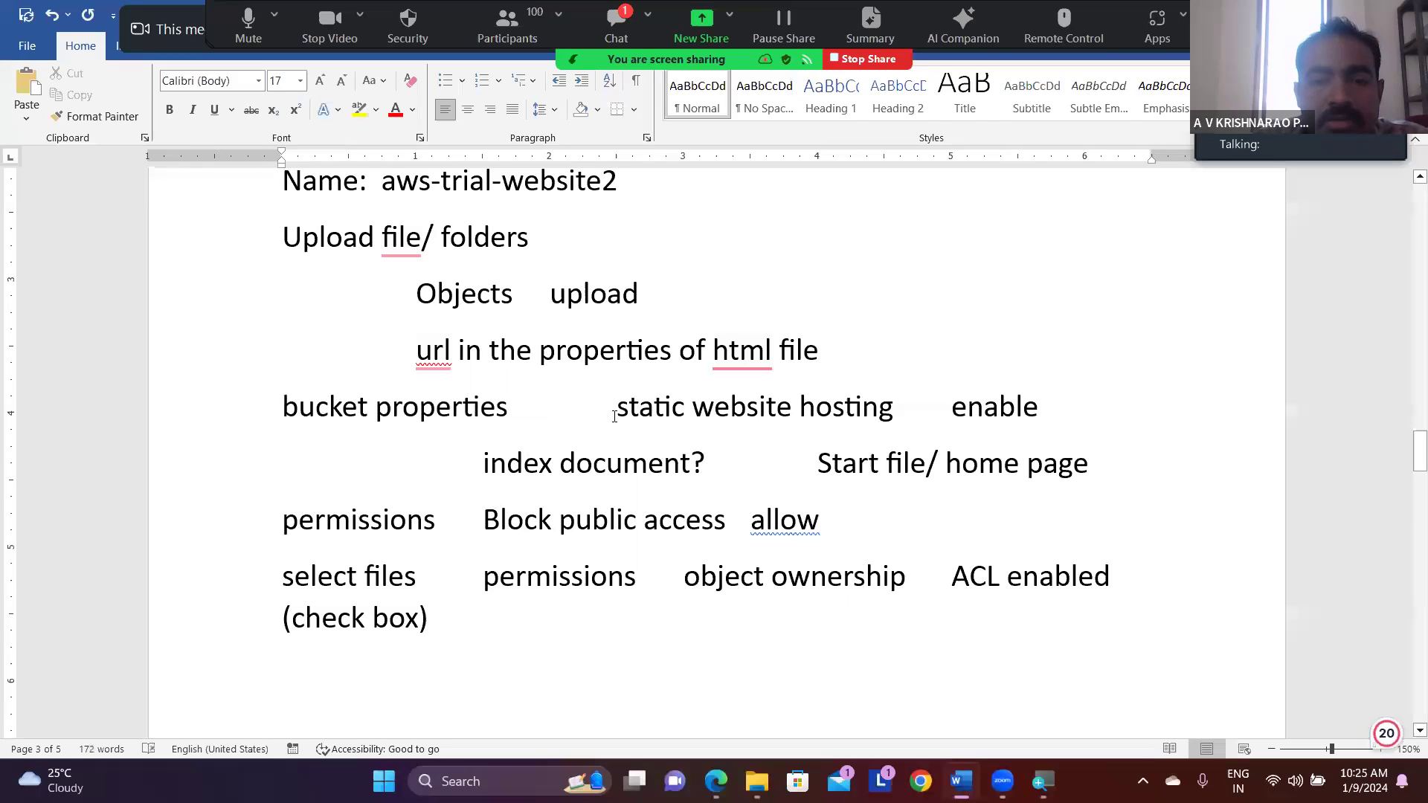
# - Insert a blank line above the bucket properties line and another below the index document line in the notes
pyautogui.click(827, 352)
pyautogui.press('Return')
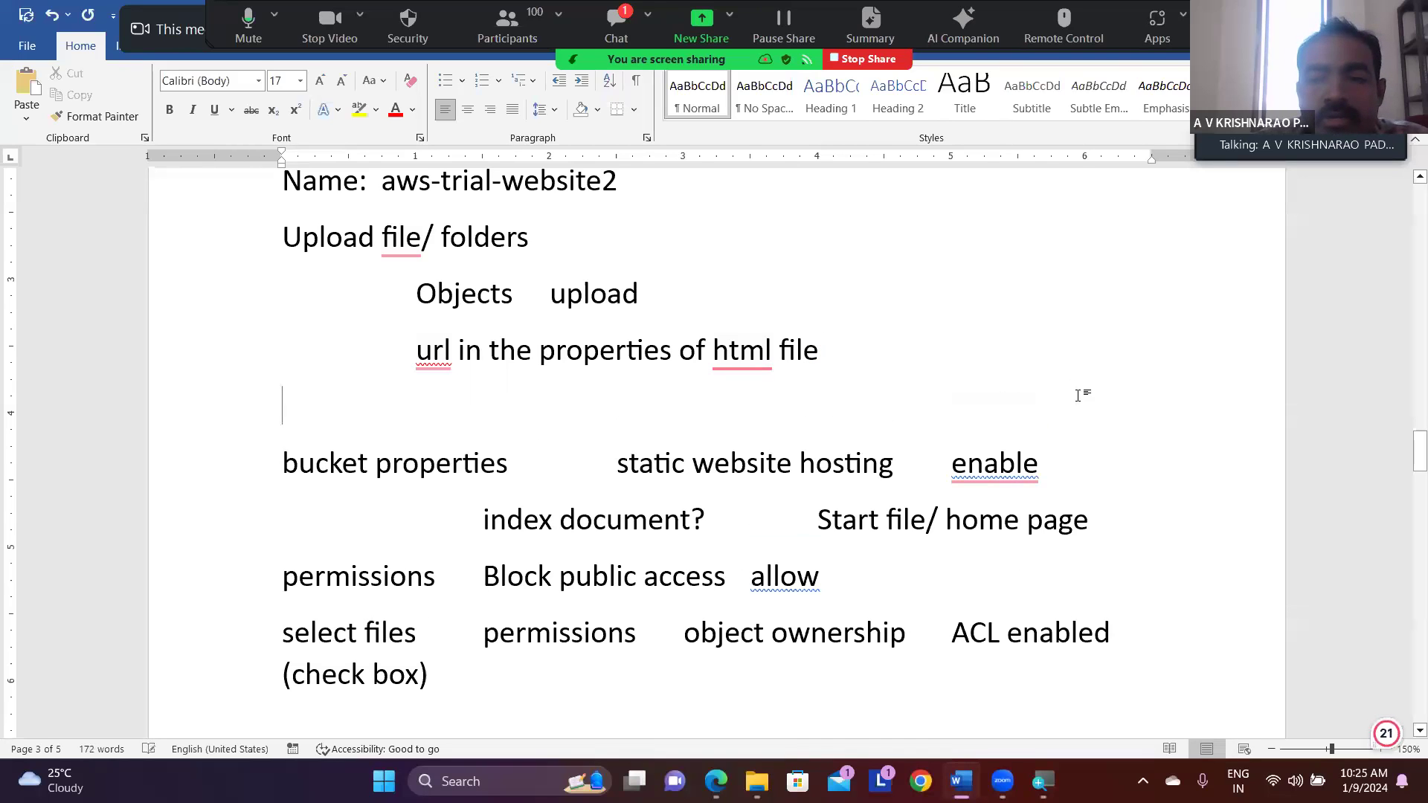
pyautogui.click(1067, 459)
pyautogui.press('Return')
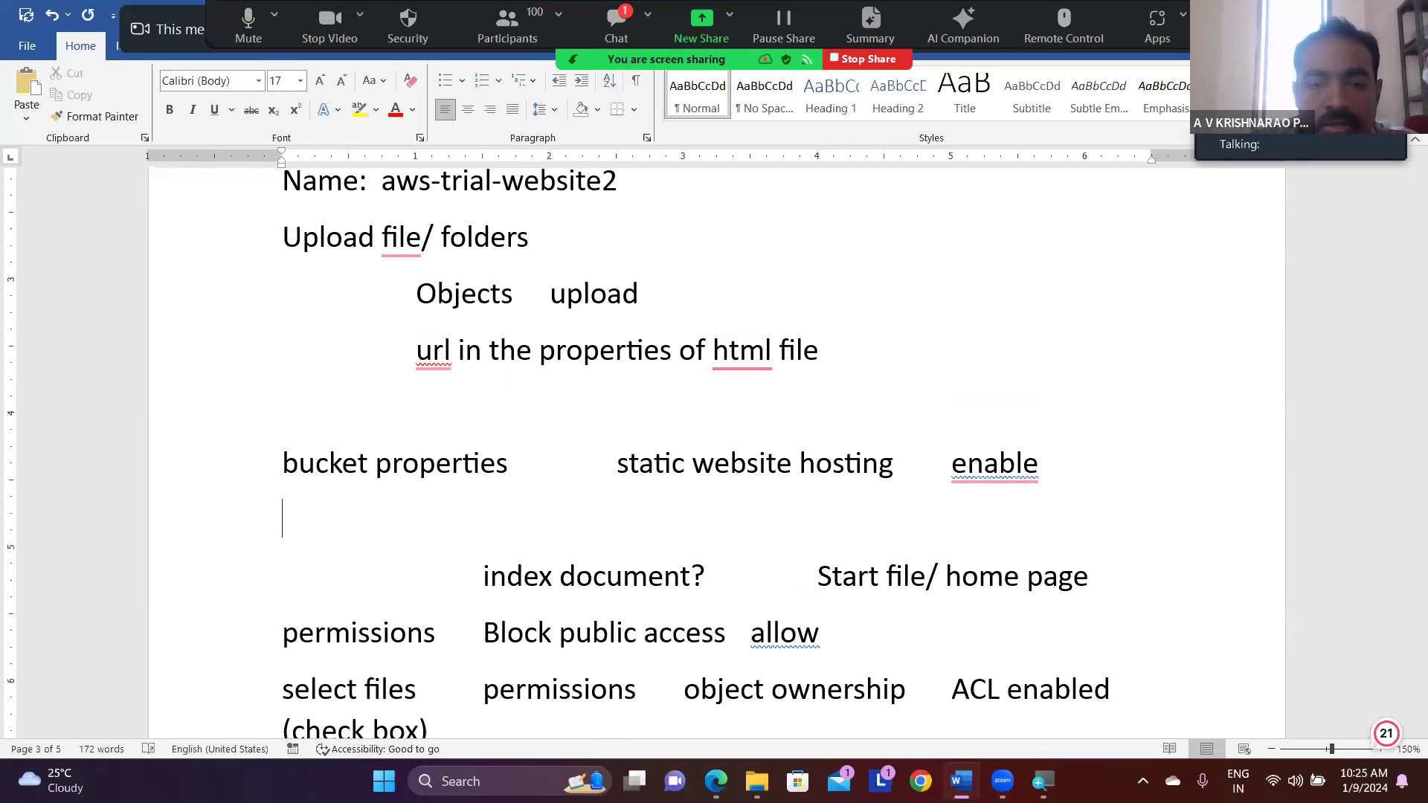
pyautogui.press('Delete')
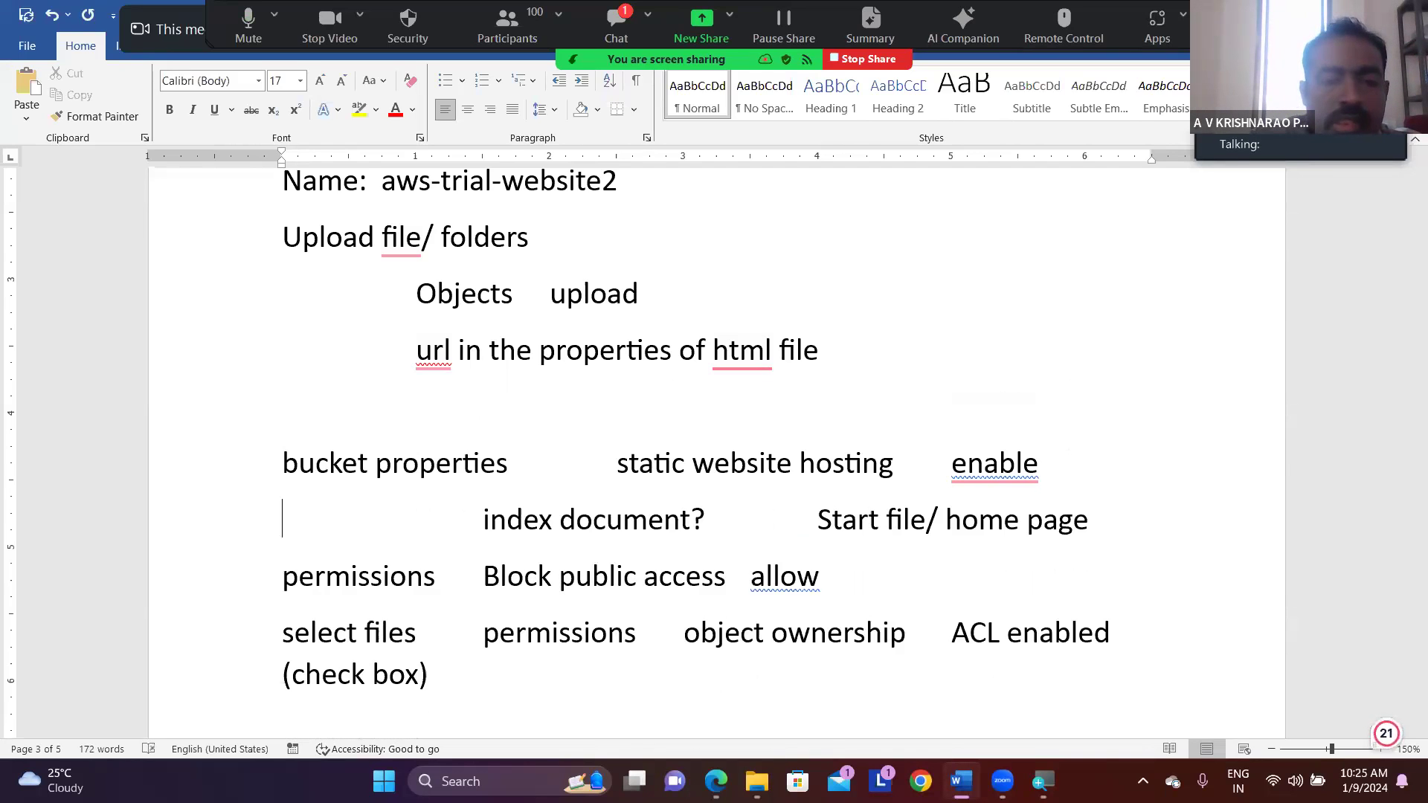
pyautogui.press('Tab')
pyautogui.press('BackSpace')
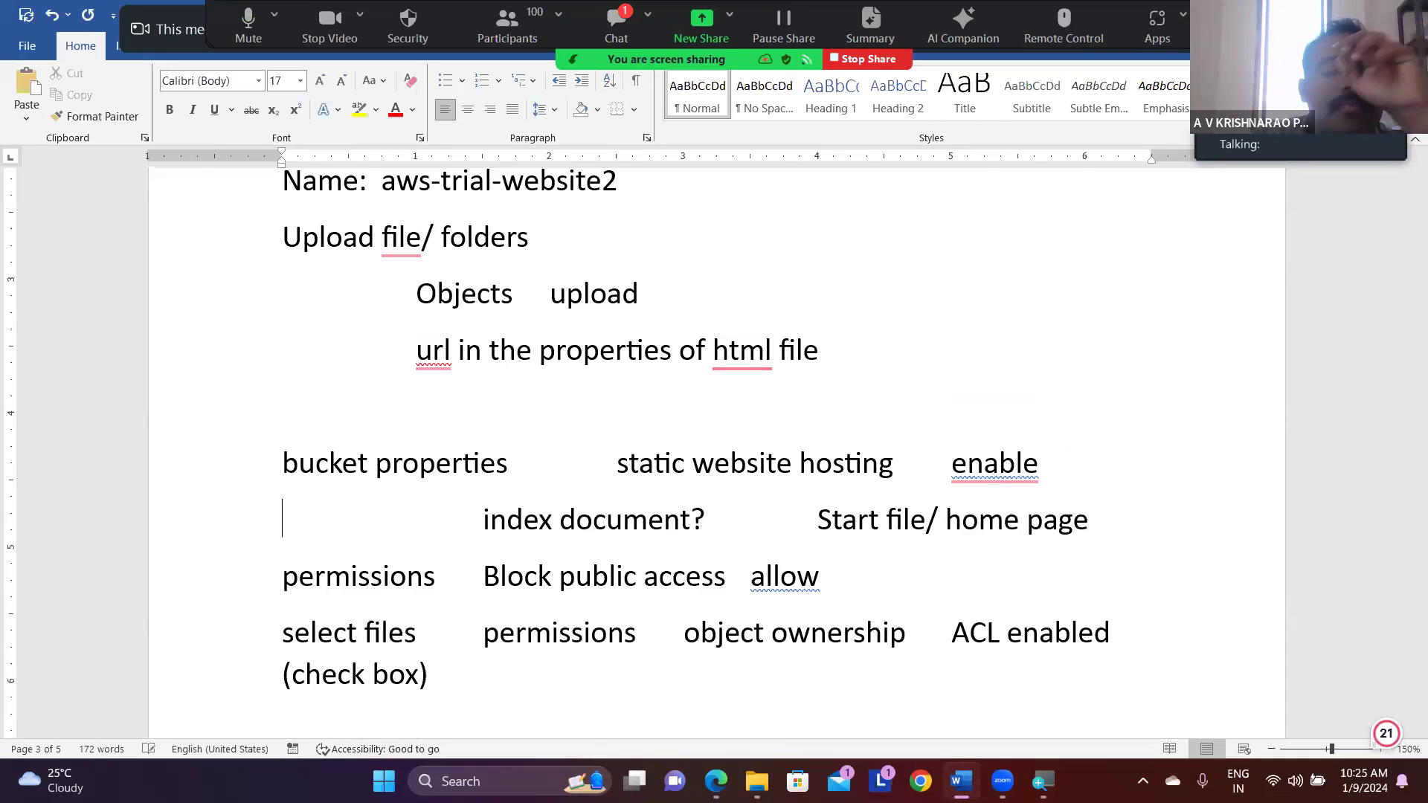
pyautogui.click(1187, 525)
pyautogui.press('Return')
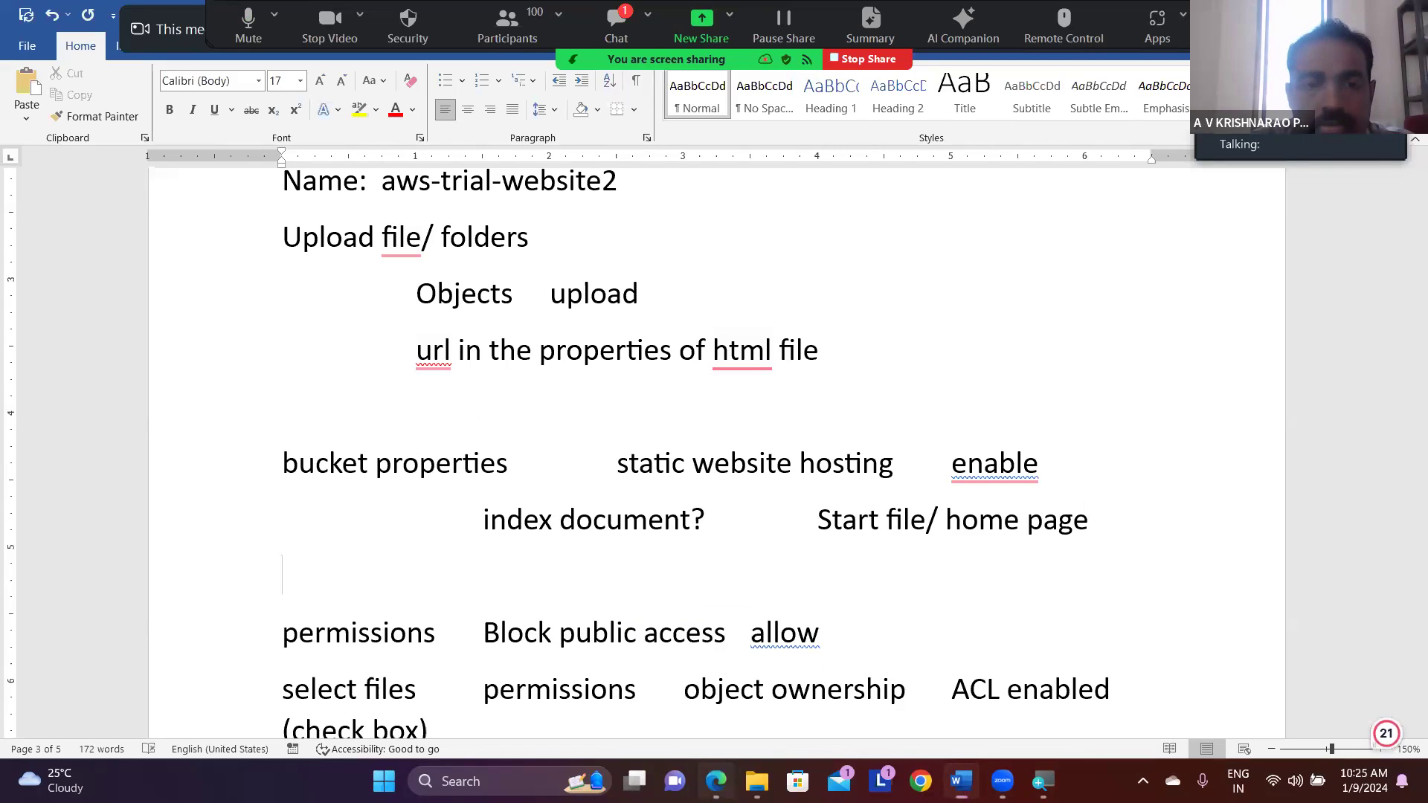
# - Switch to the S3 console in the browser and go through the aws-trial-website2 bucket's properties to the static website hosting section
pyautogui.click(715, 781)
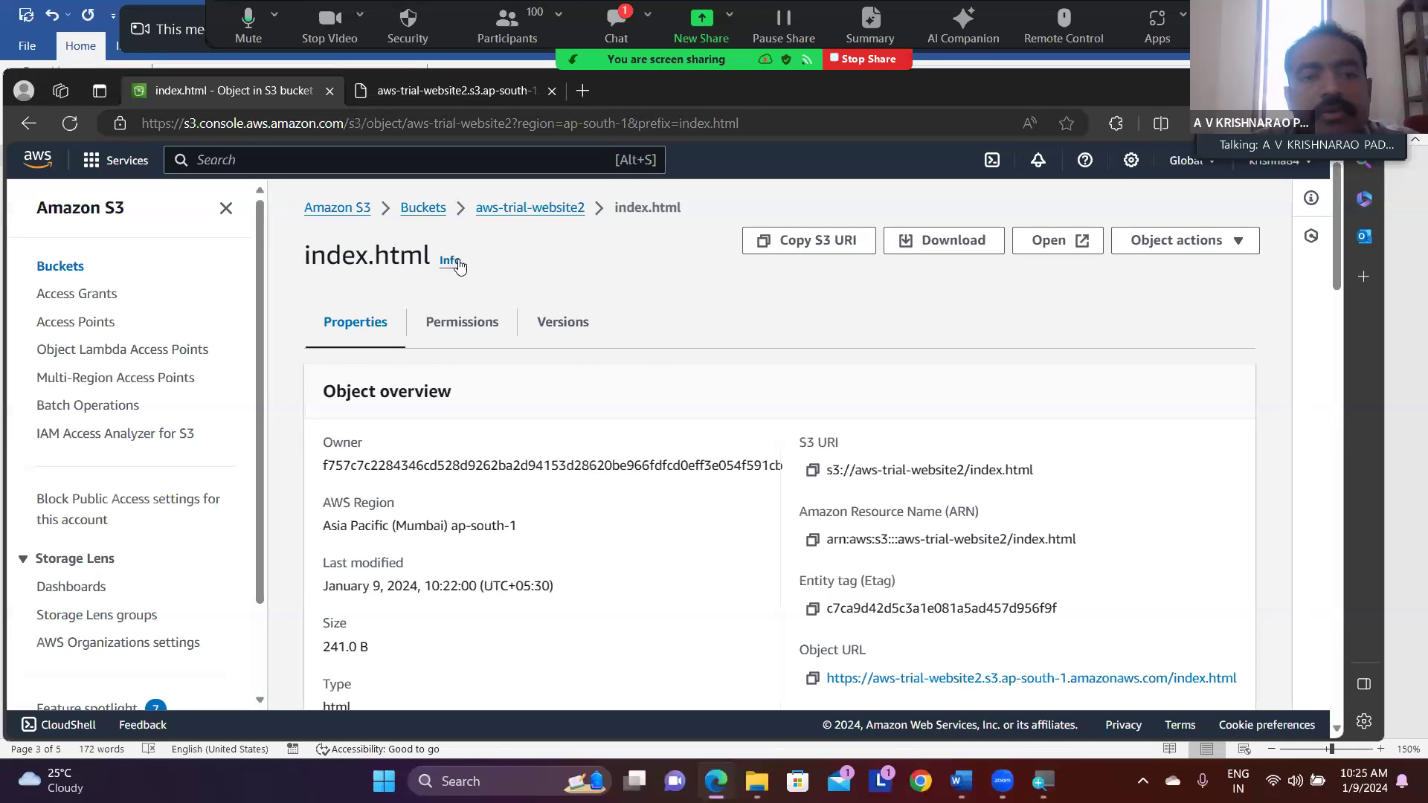
pyautogui.click(519, 210)
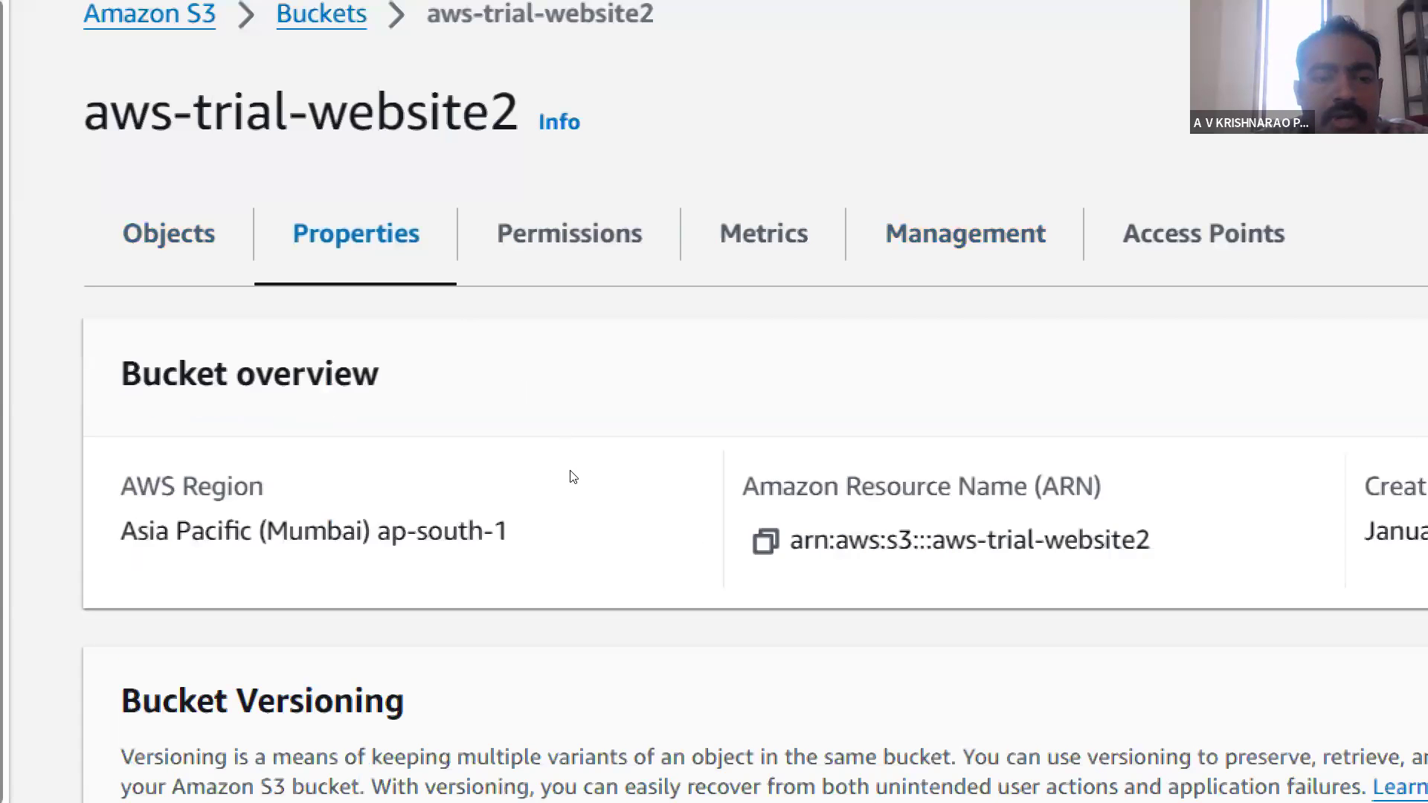
pyautogui.scroll(-10, 572, 477)
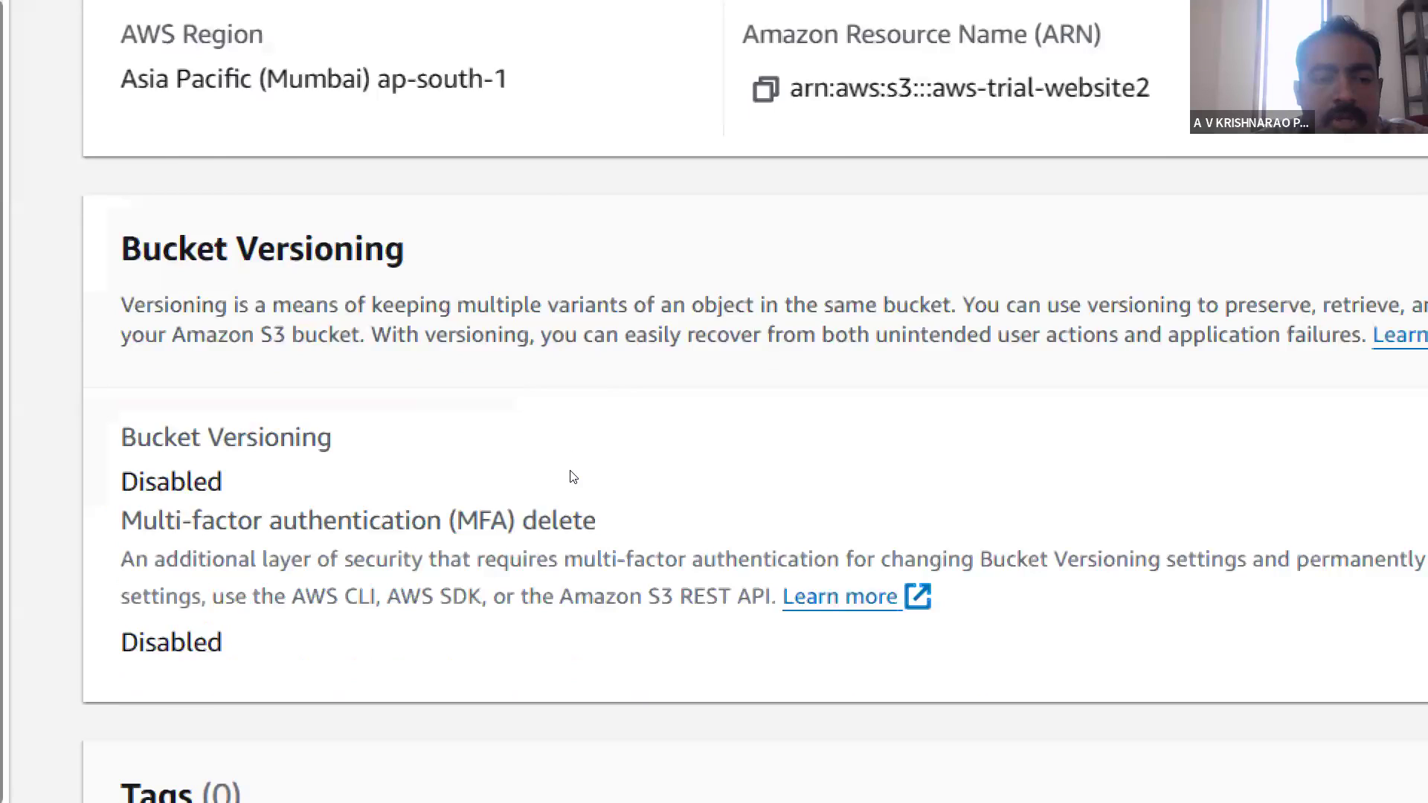
pyautogui.scroll(-1, 572, 477)
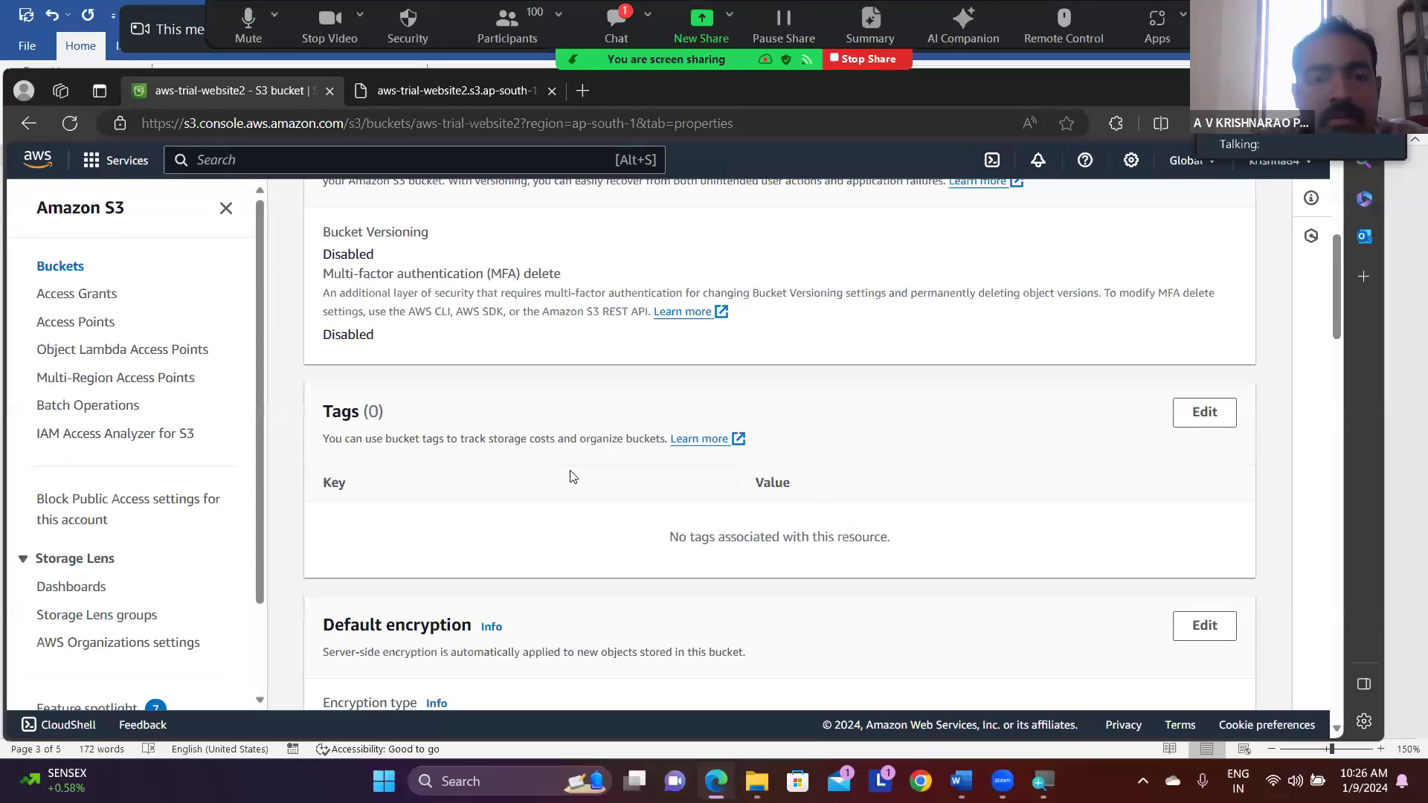
pyautogui.scroll(7, 572, 476)
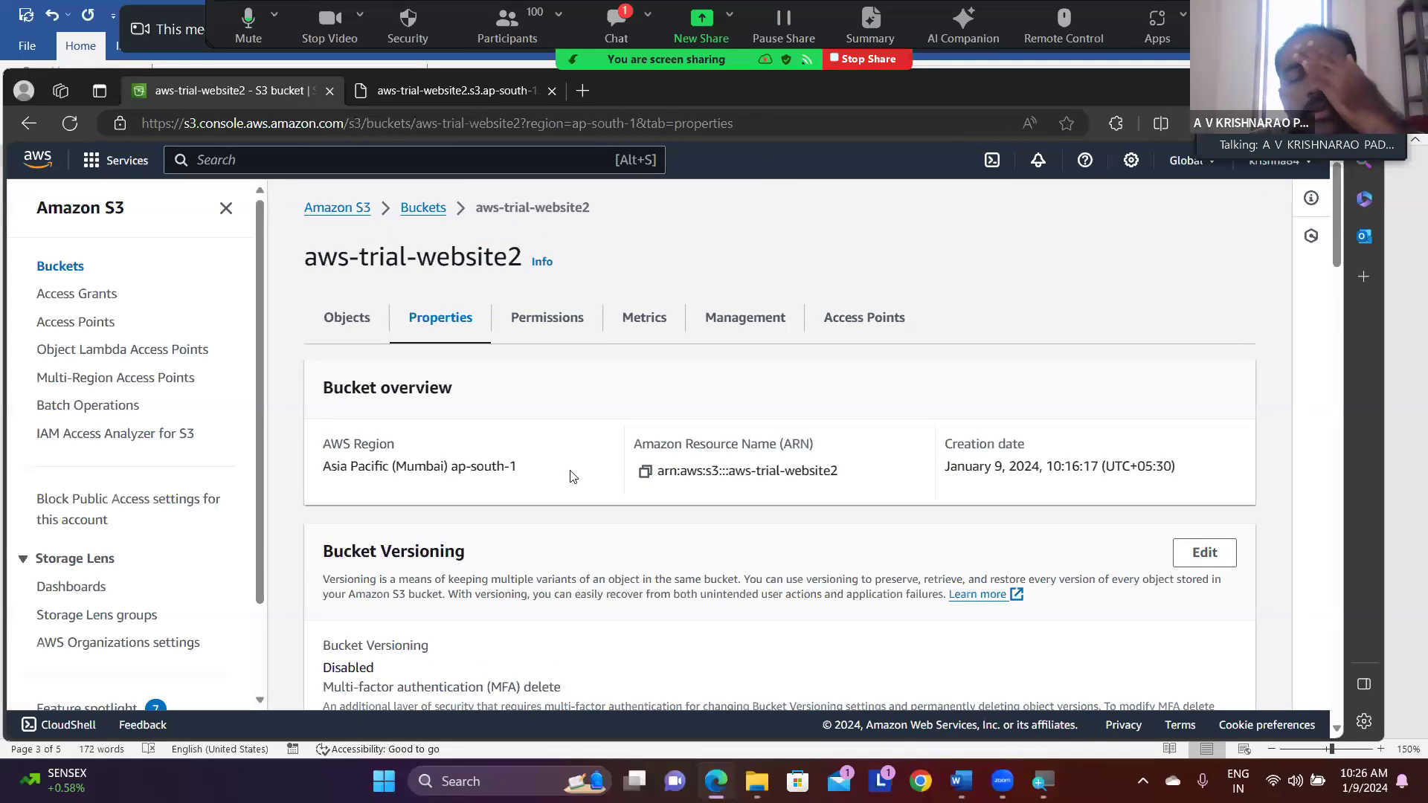
pyautogui.scroll(-8, 573, 476)
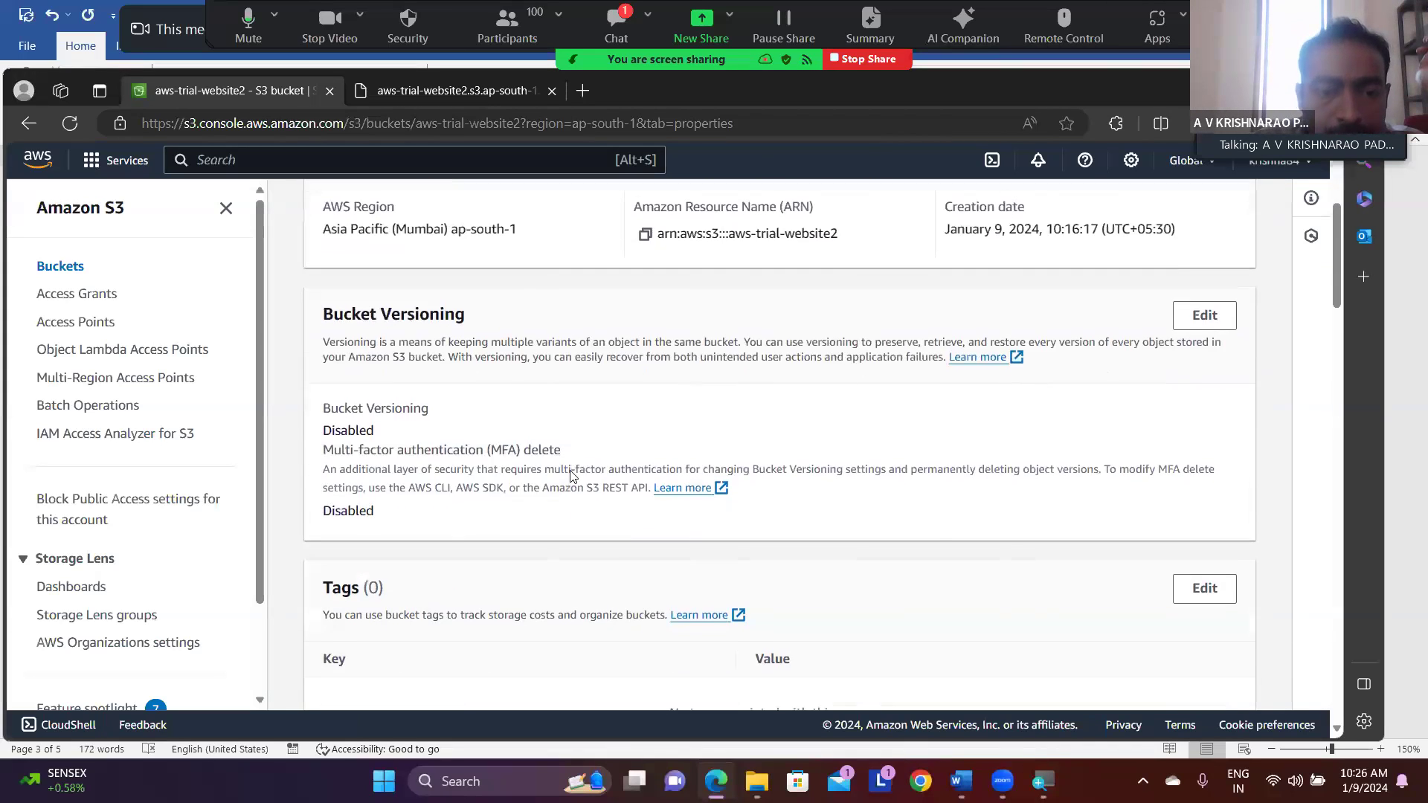
pyautogui.scroll(-10, 573, 477)
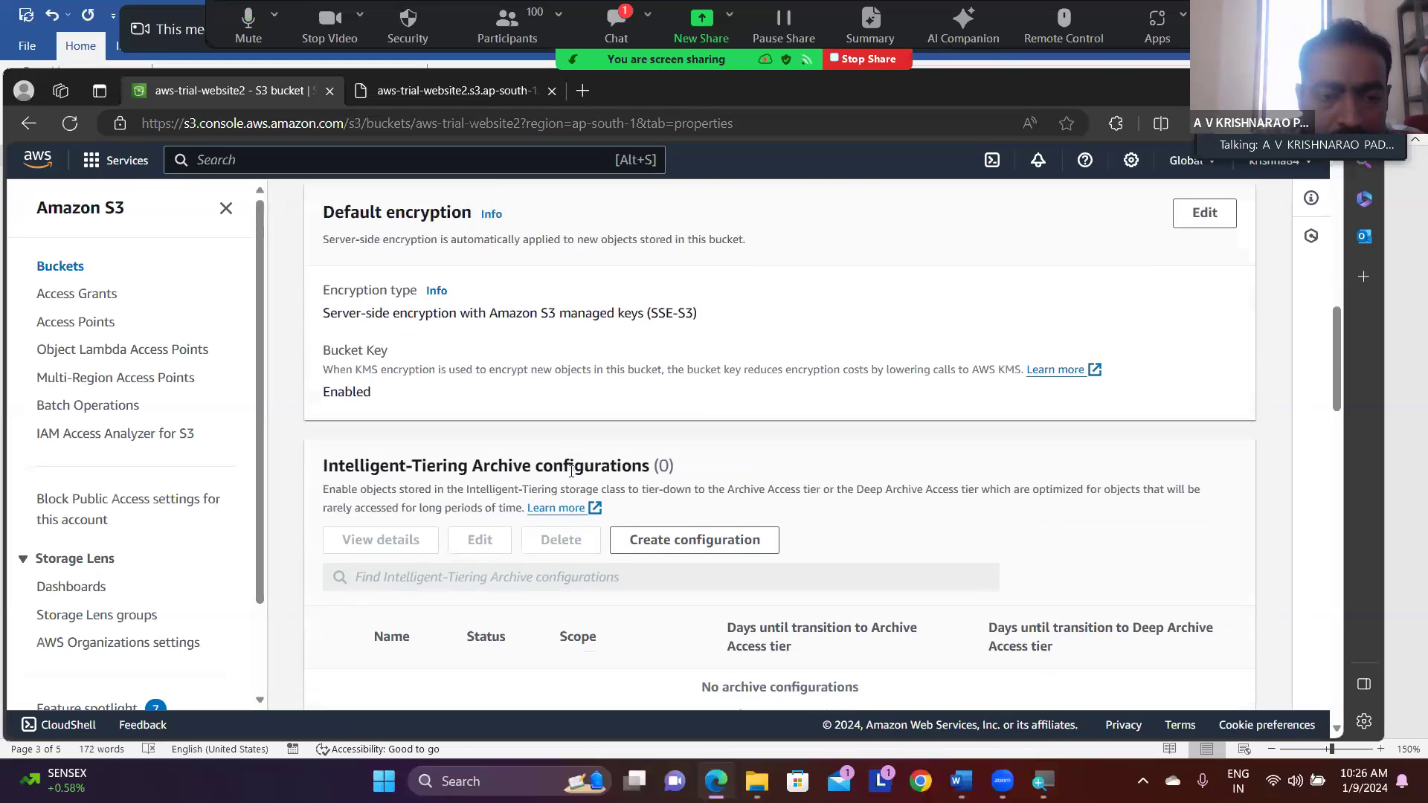
pyautogui.scroll(-10, 571, 479)
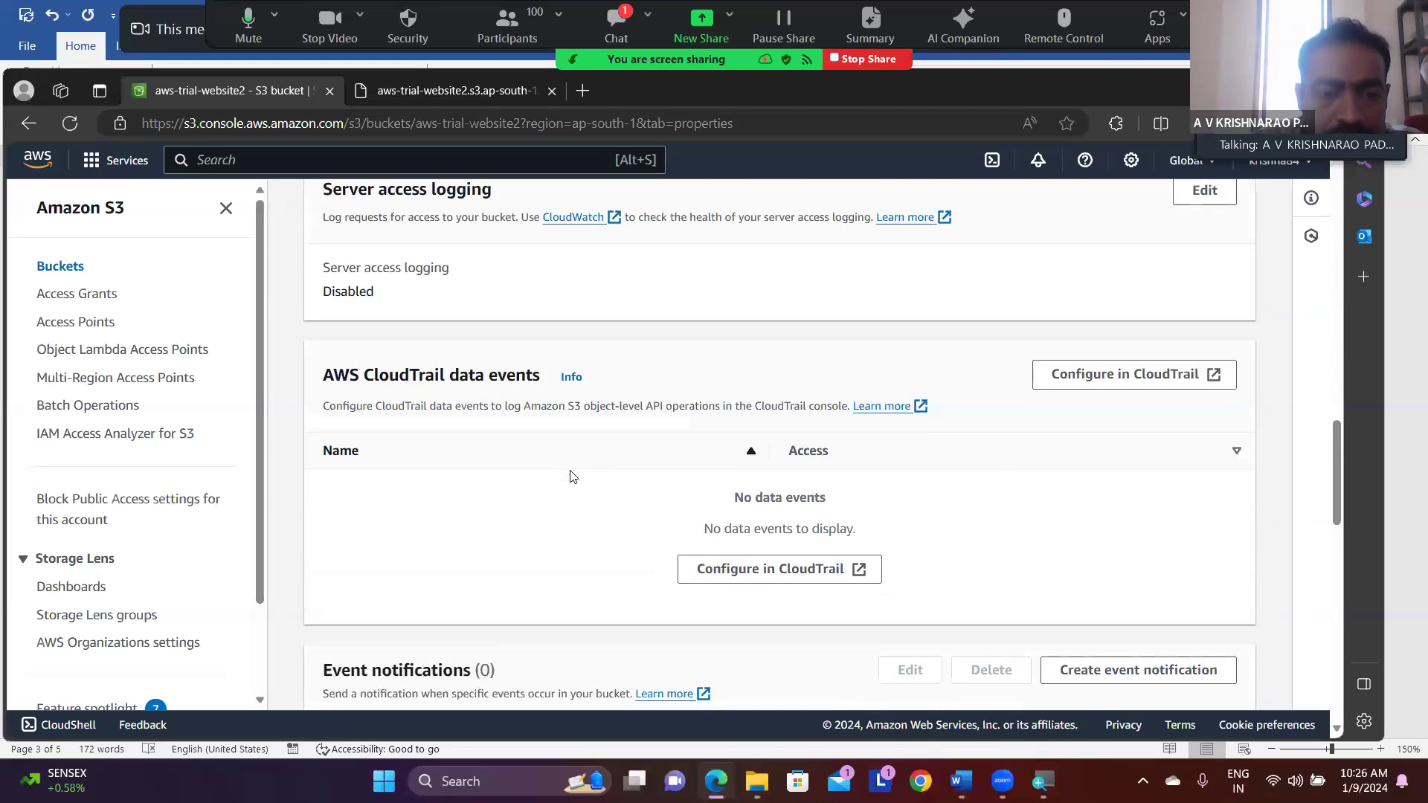
pyautogui.scroll(-5, 572, 476)
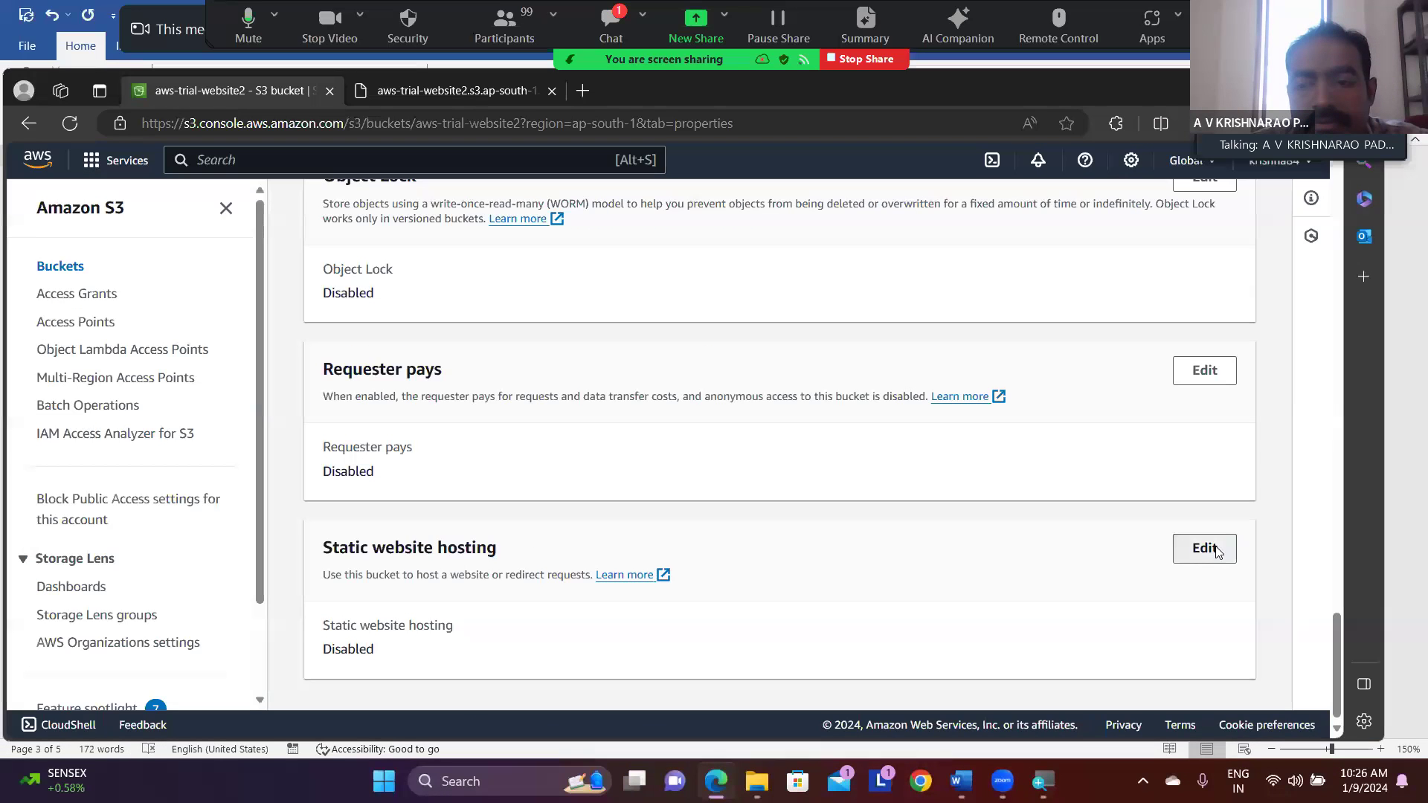
# - Enable static website hosting for the bucket and set the index document to index.html
pyautogui.click(1240, 388)
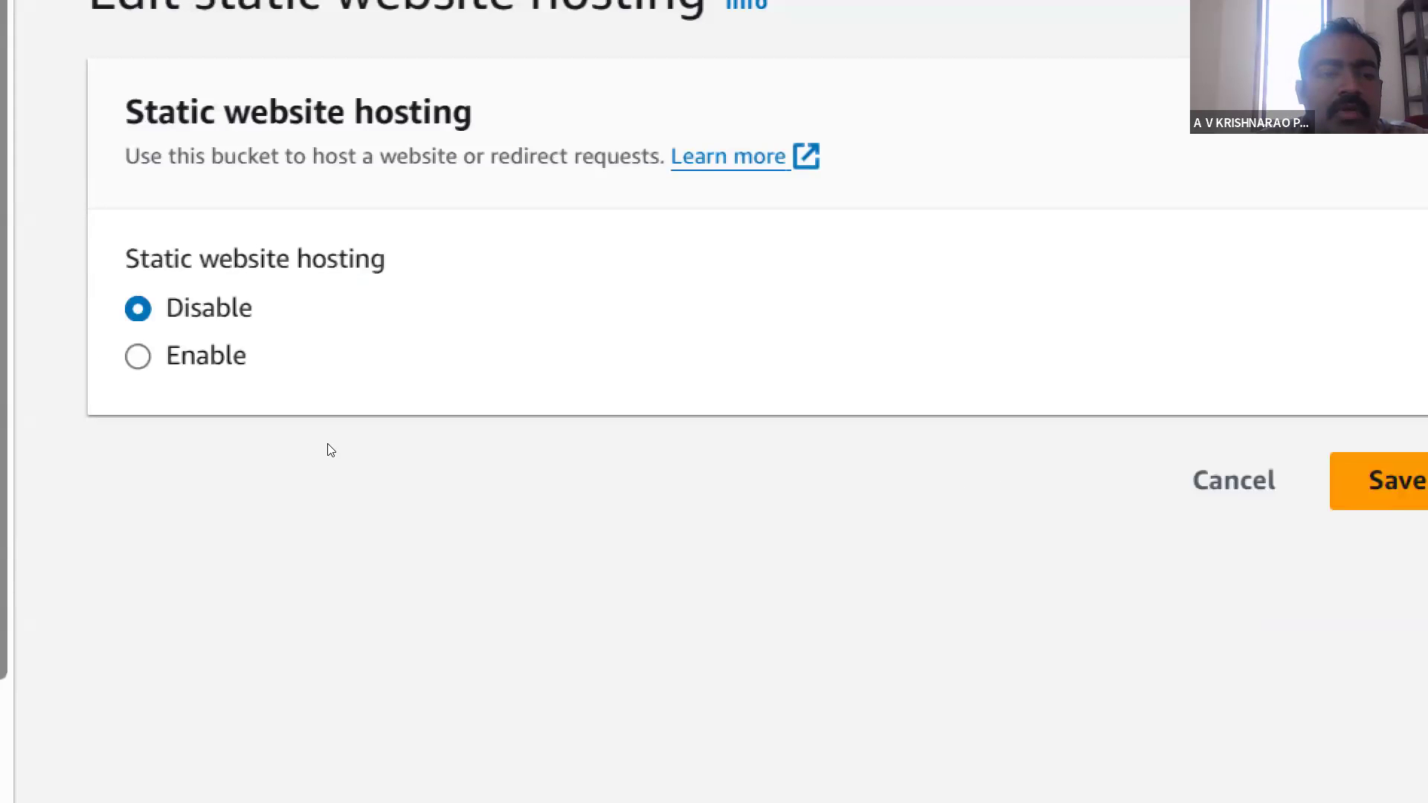
pyautogui.click(139, 356)
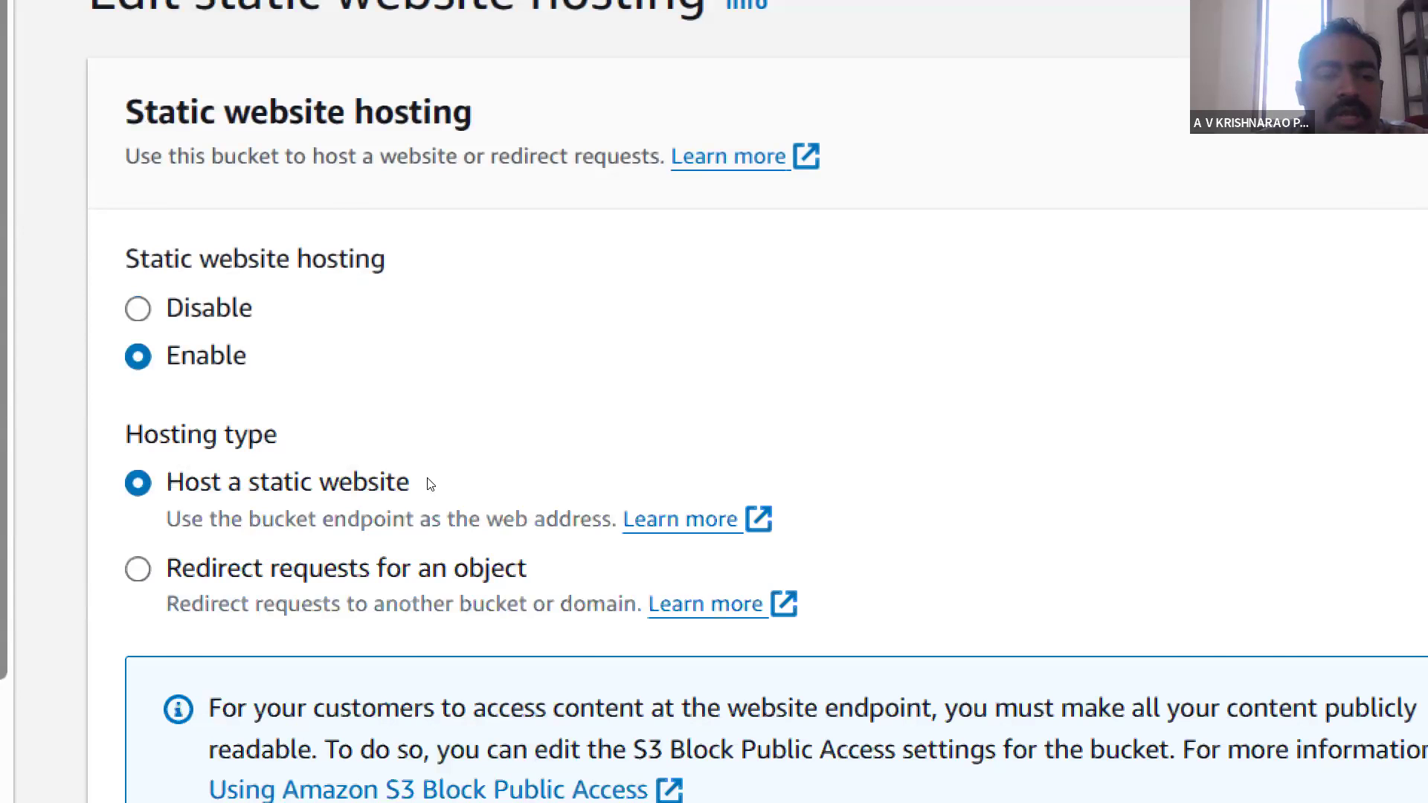
pyautogui.scroll(-4, 430, 484)
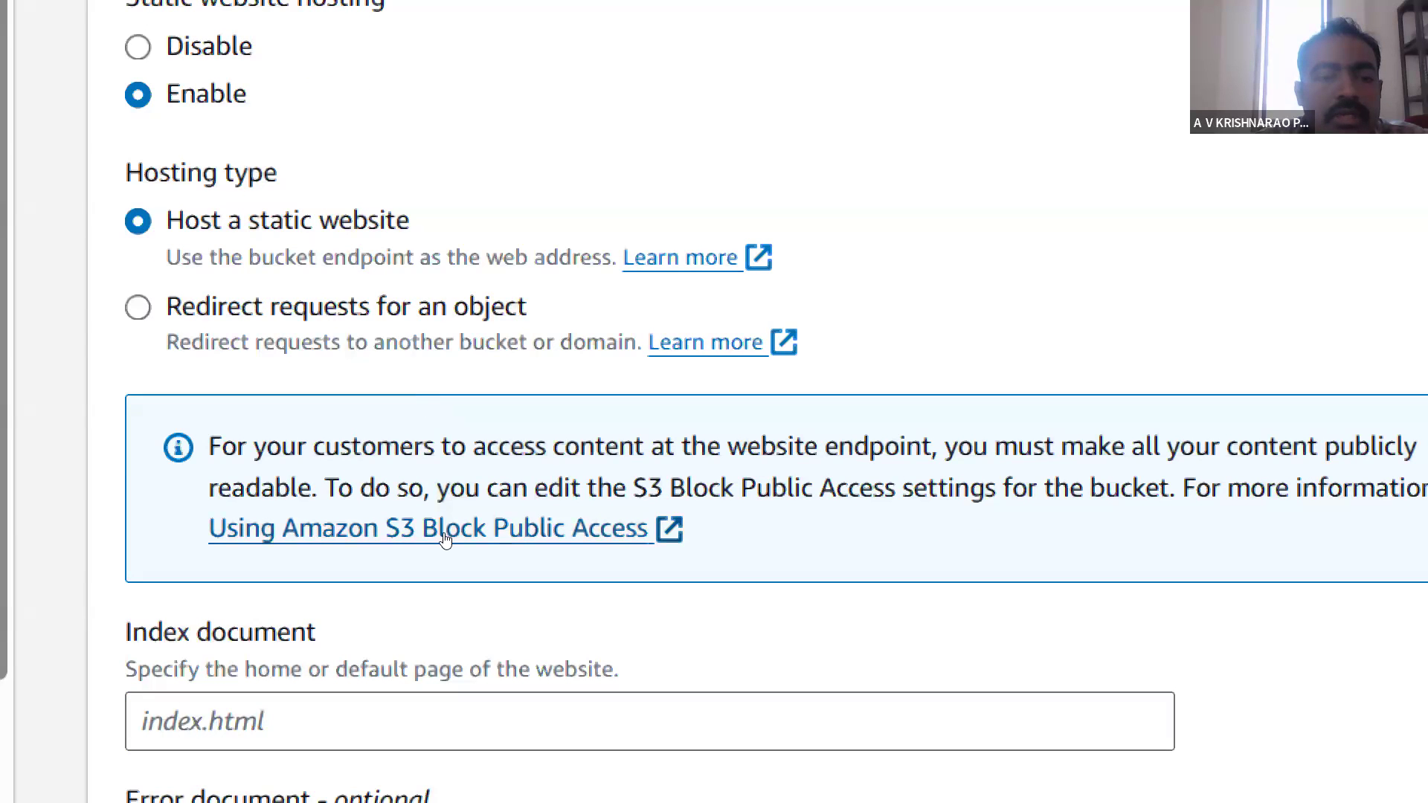
pyautogui.scroll(-3, 445, 536)
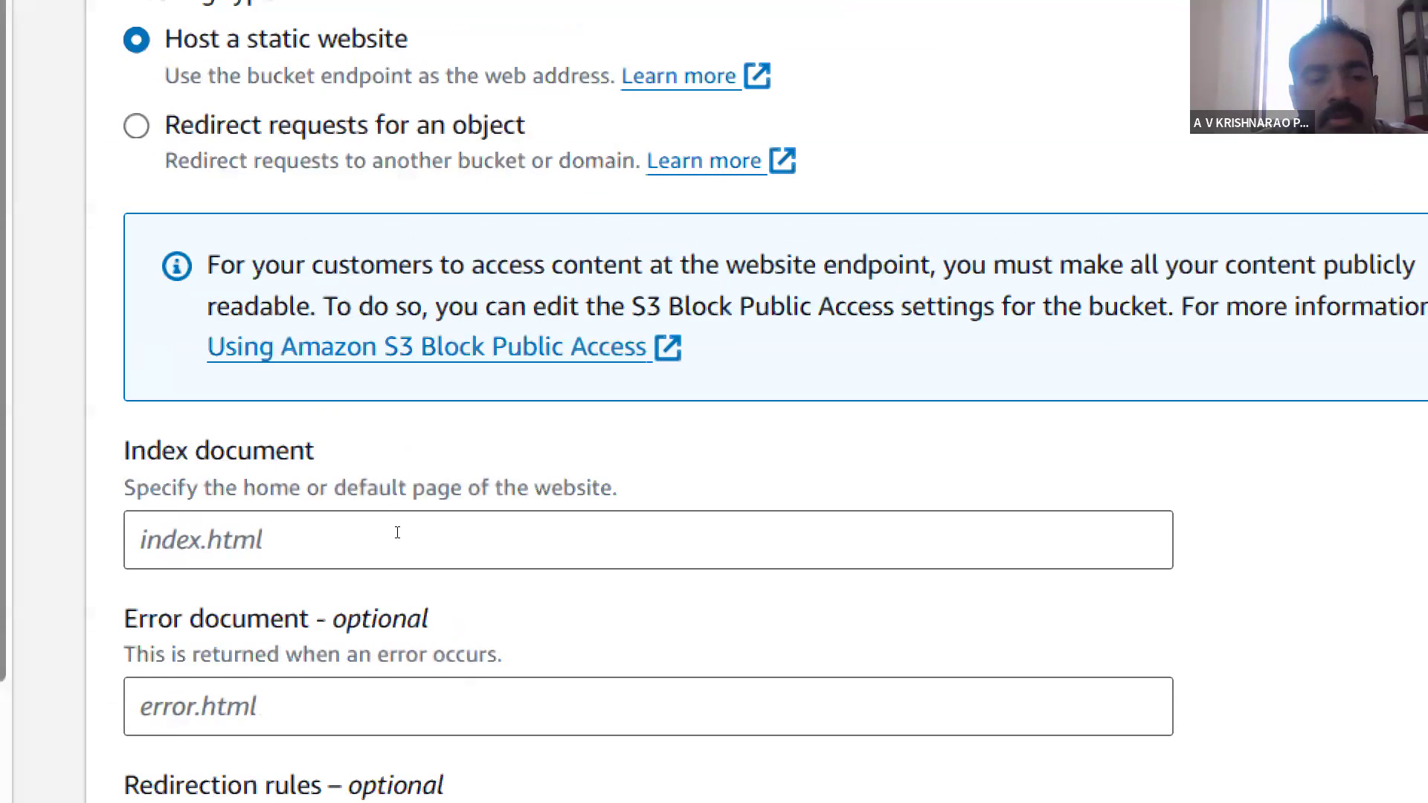
pyautogui.click(397, 532)
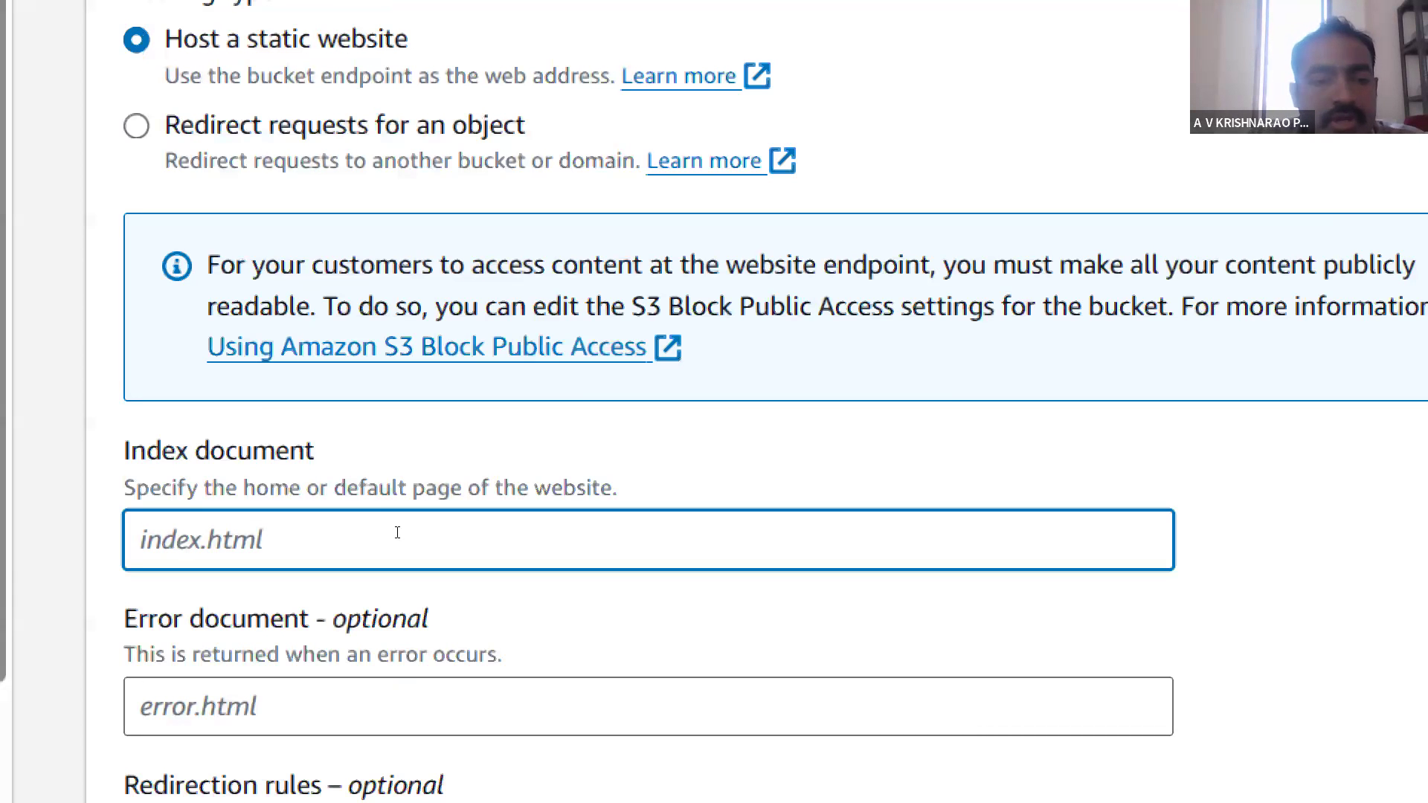
pyautogui.write('ind')
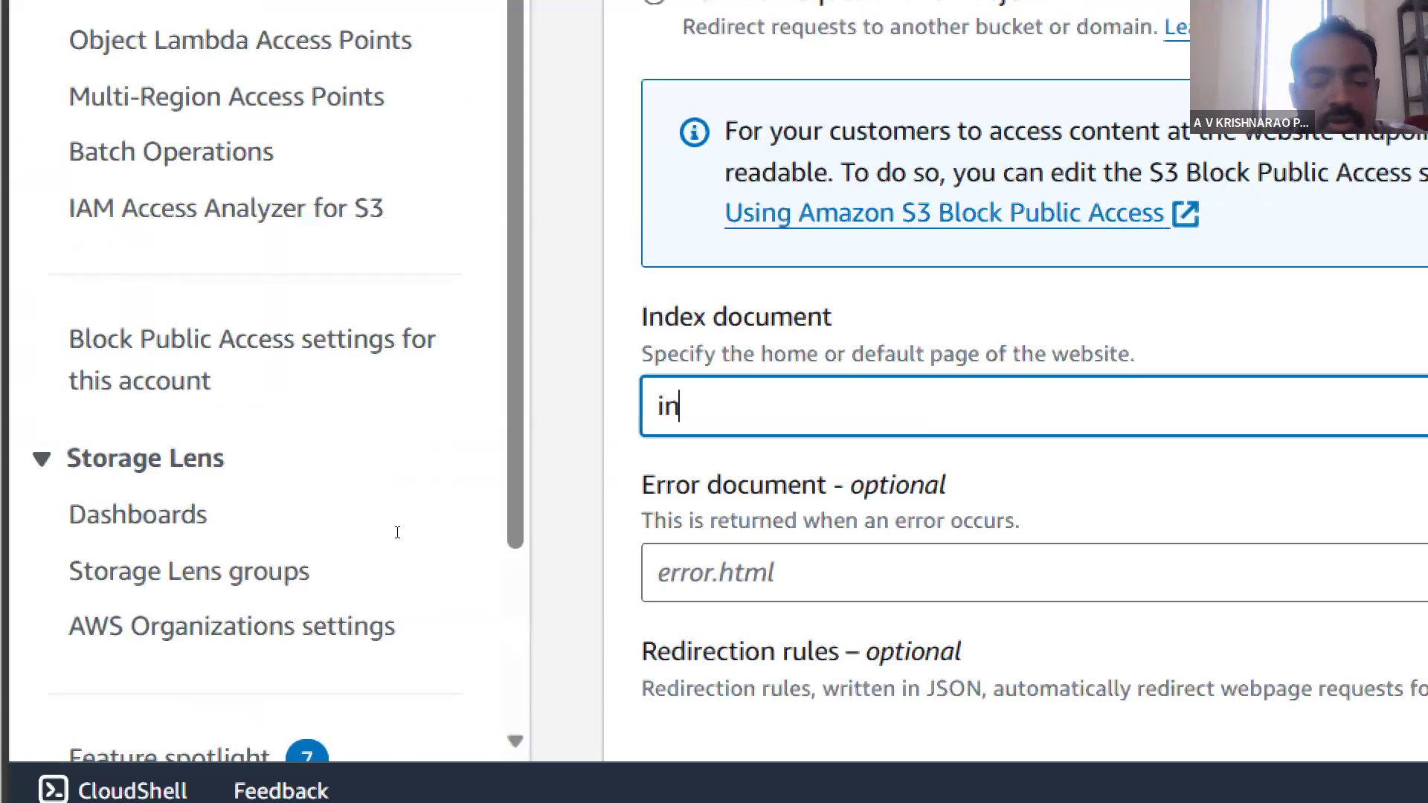
pyautogui.write('ex.ht')
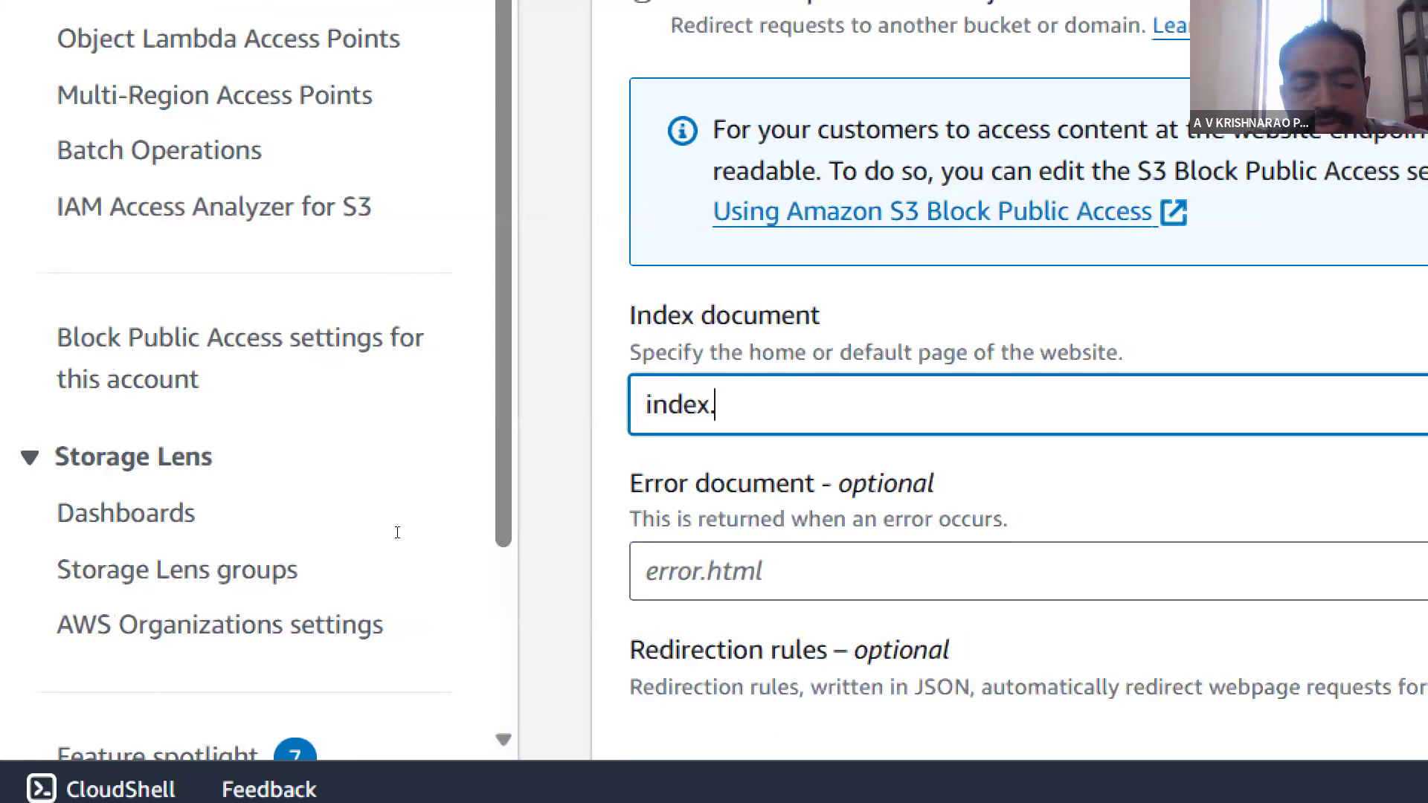
pyautogui.write('ml')
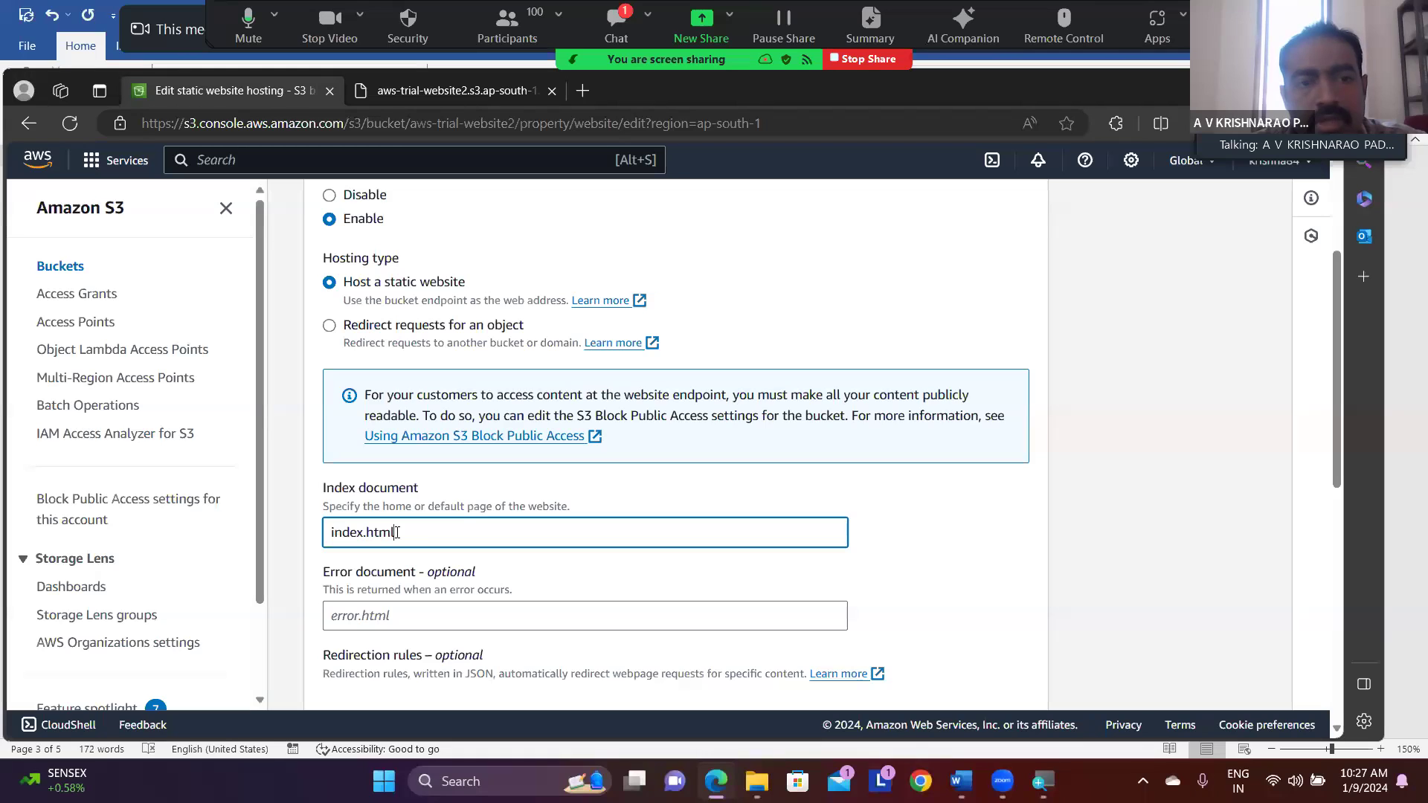
# - Review the static website hosting settings and save the changes
pyautogui.scroll(2, 439, 385)
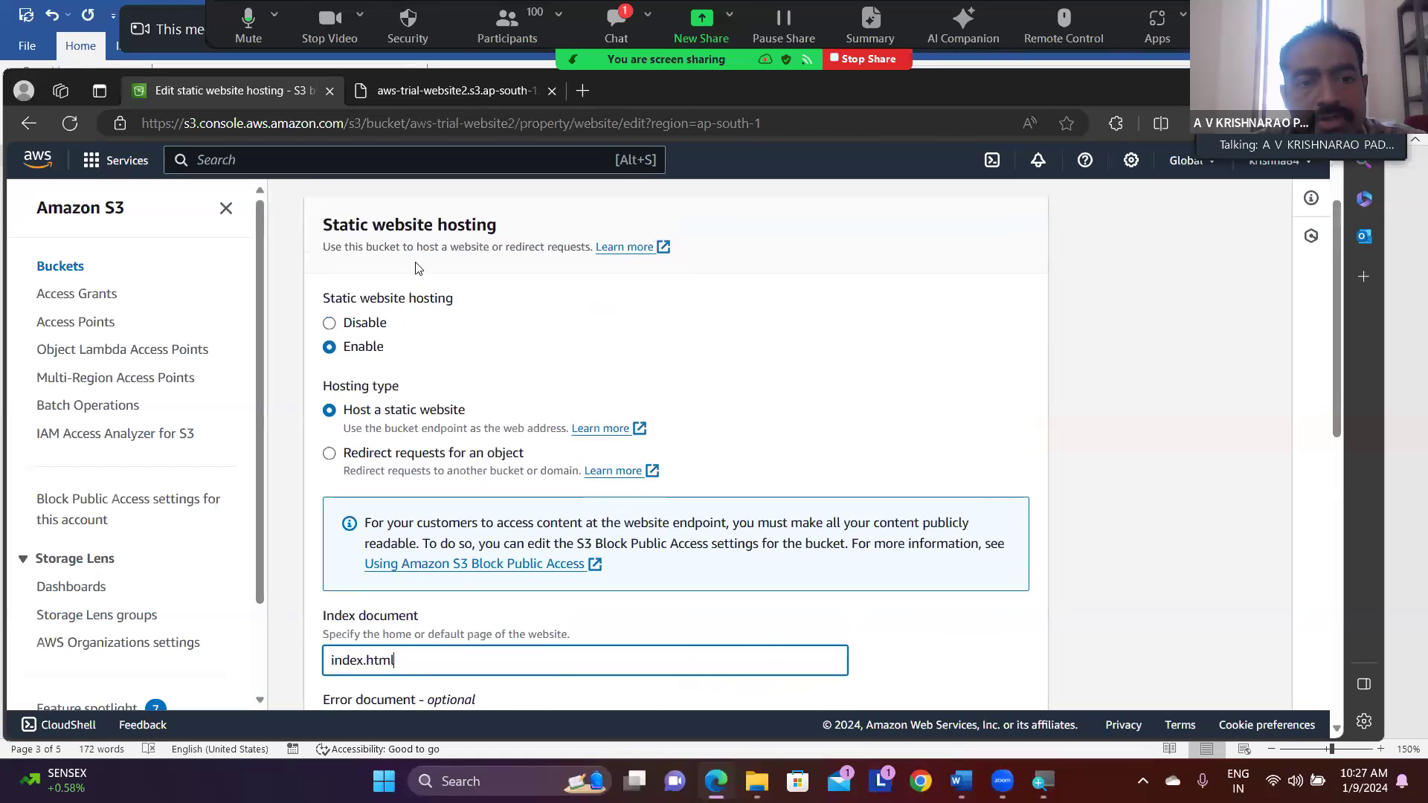
pyautogui.scroll(-3, 553, 355)
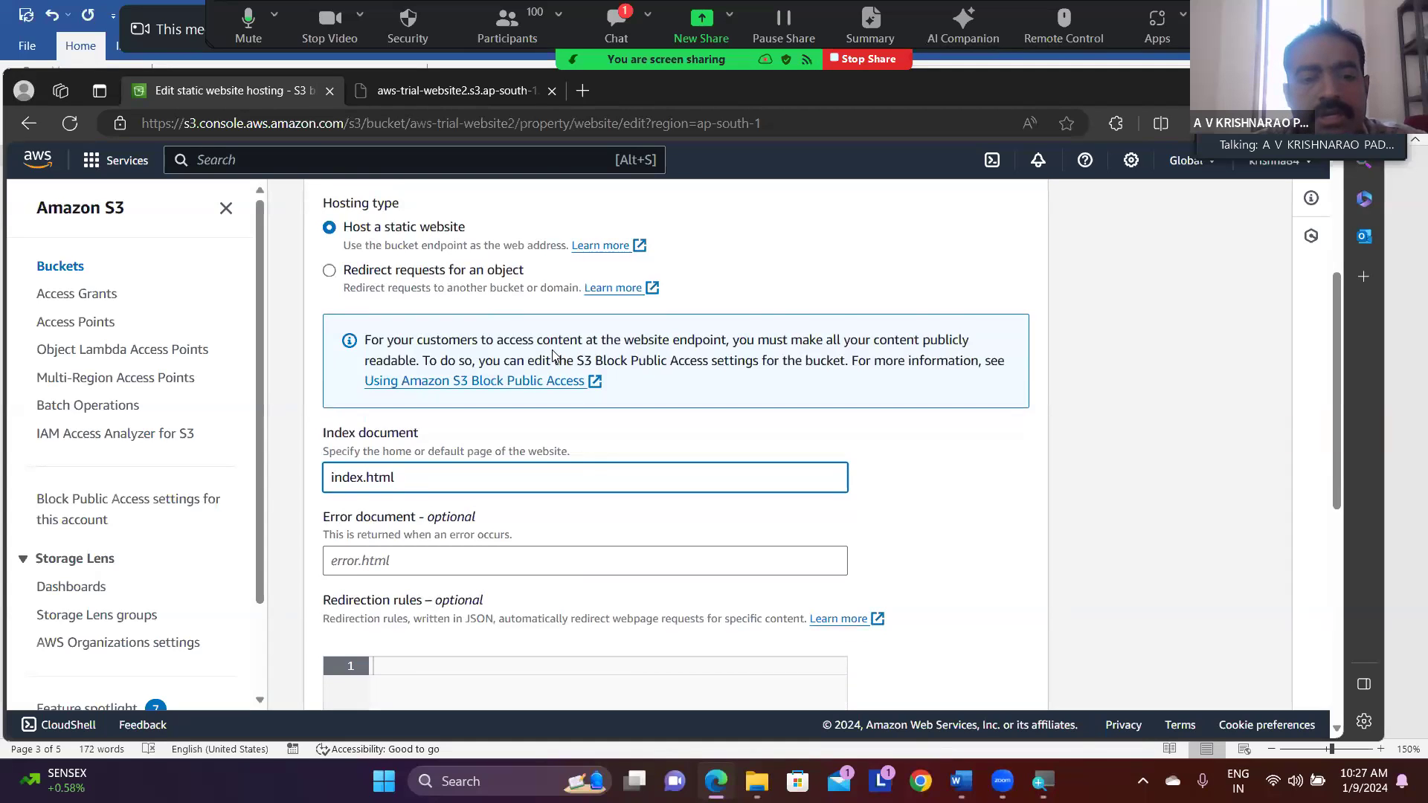
pyautogui.scroll(-5, 552, 356)
pyautogui.scroll(-5, 553, 356)
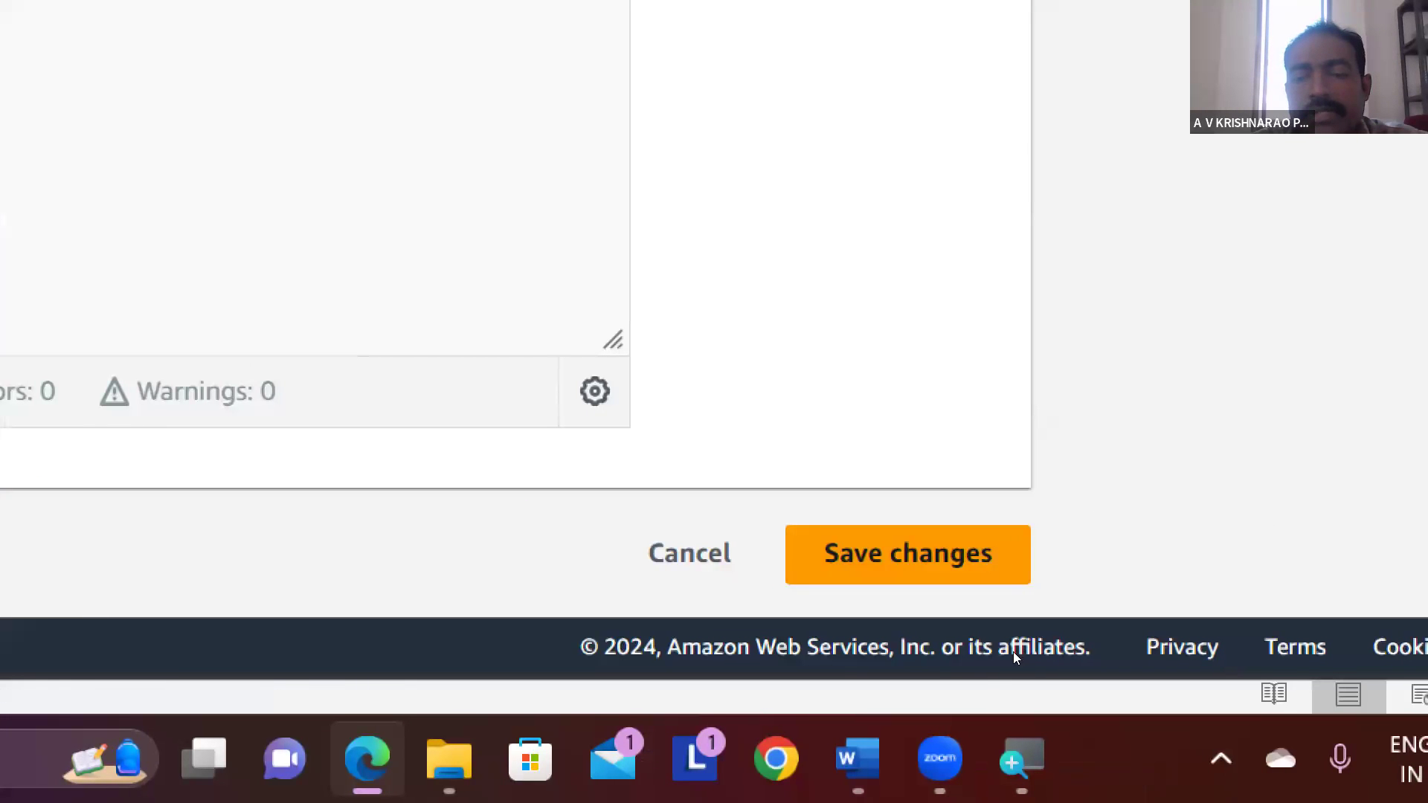
pyautogui.click(909, 554)
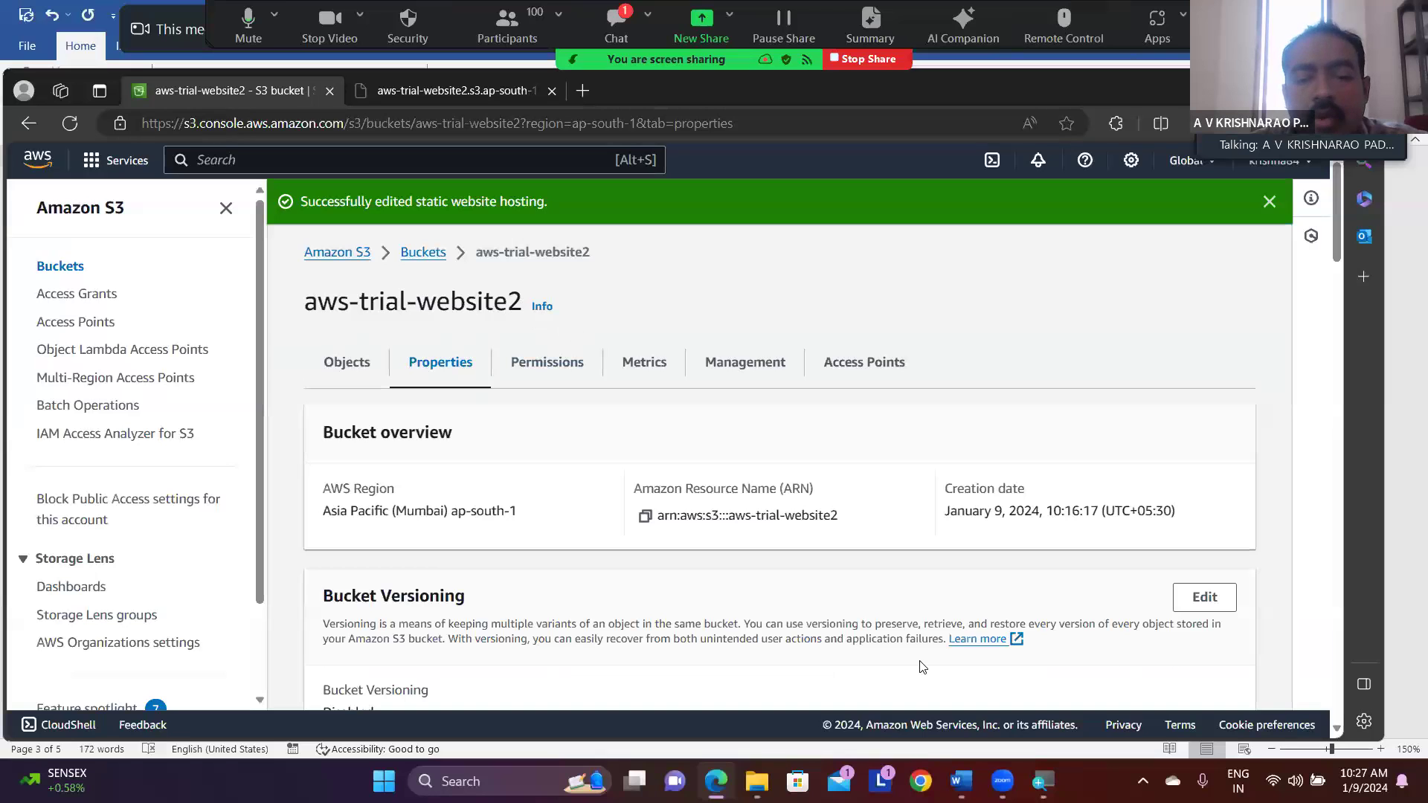
# - Switch to the Word notes and select the text "Block public access" on the permissions line
pyautogui.click(960, 781)
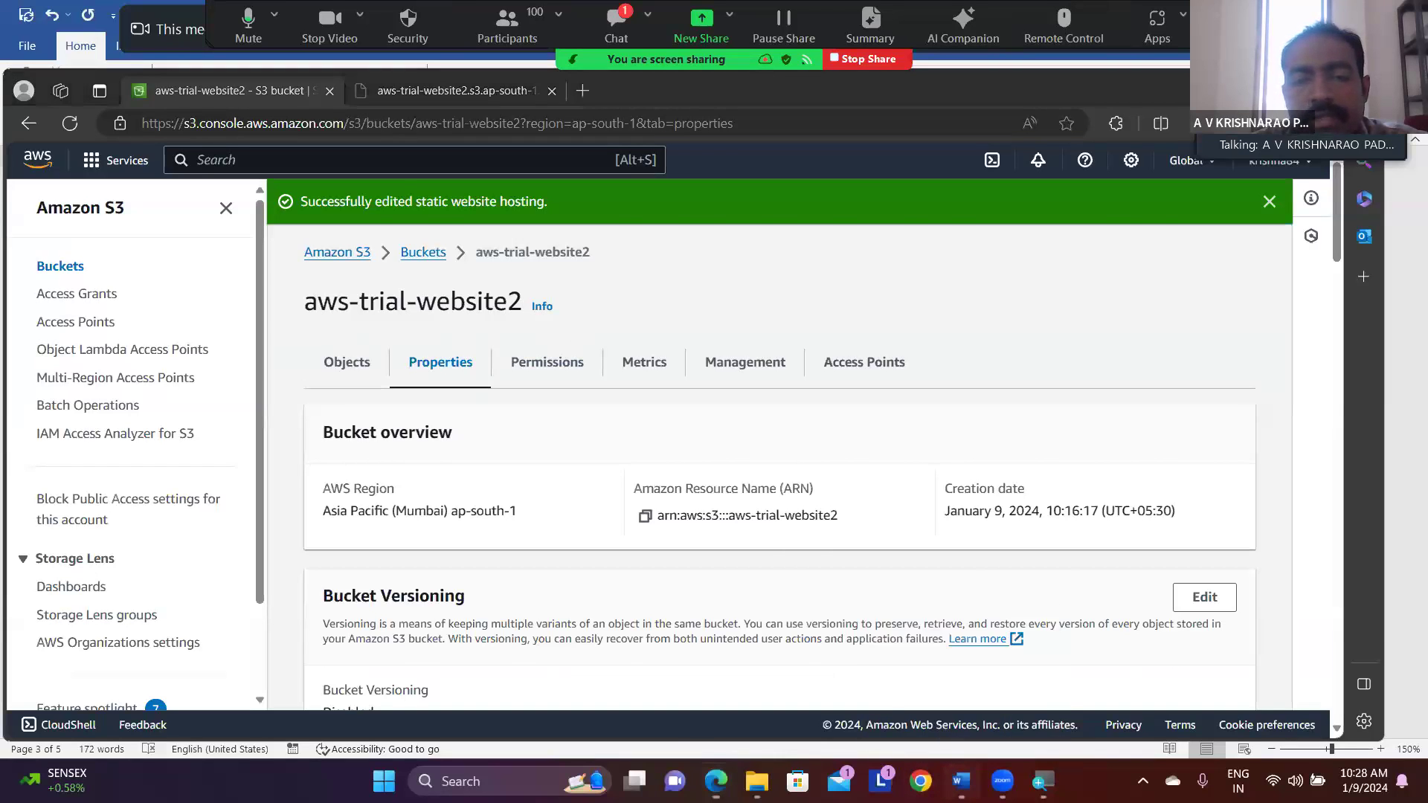
pyautogui.scroll(-3, 824, 593)
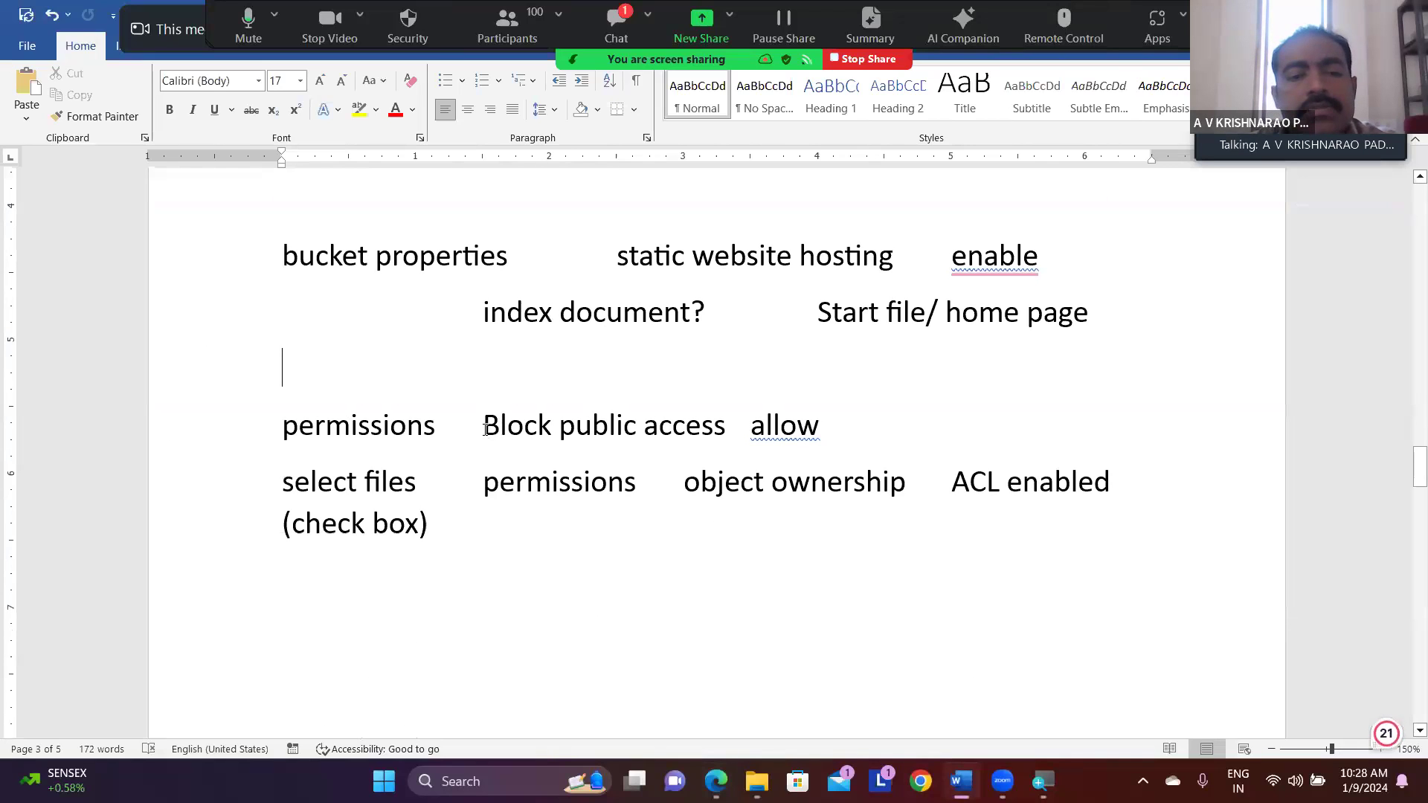
pyautogui.moveTo(484, 430); pyautogui.dragTo(700, 427)
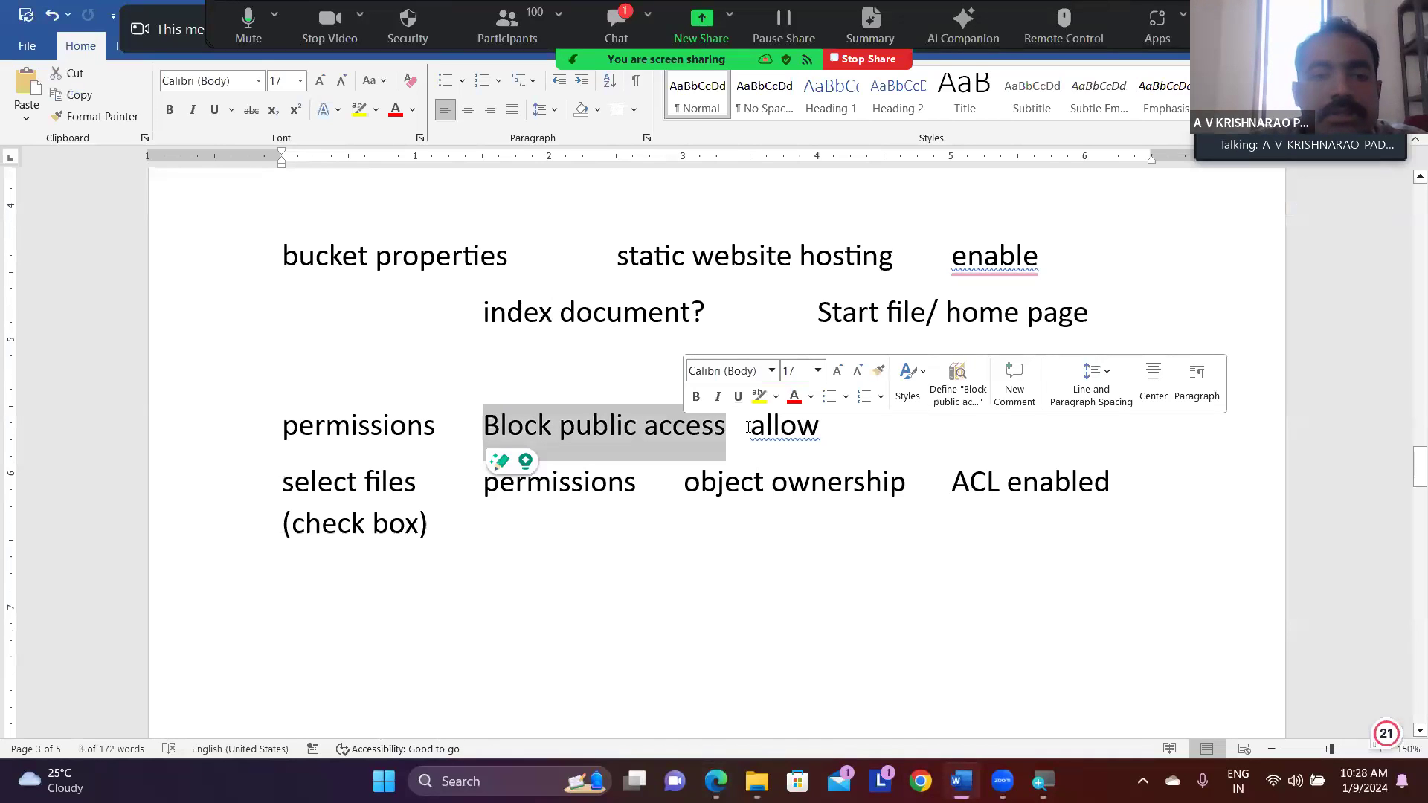
# - Put "bucket" on its own line above "properties" in the notes, and reselect "Block public access" on the permissions line
pyautogui.click(377, 258)
pyautogui.press('Return')
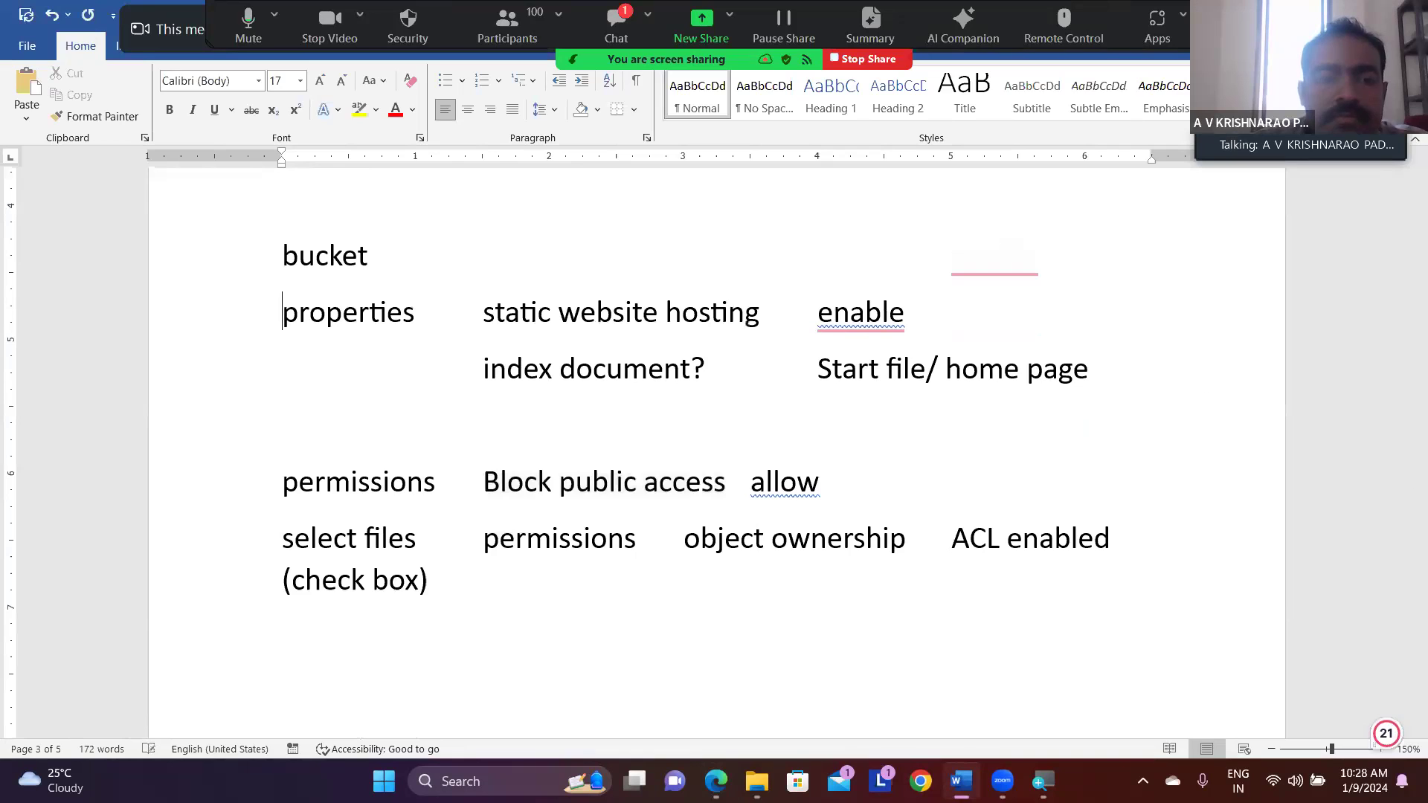
pyautogui.click(373, 248)
pyautogui.click(387, 318)
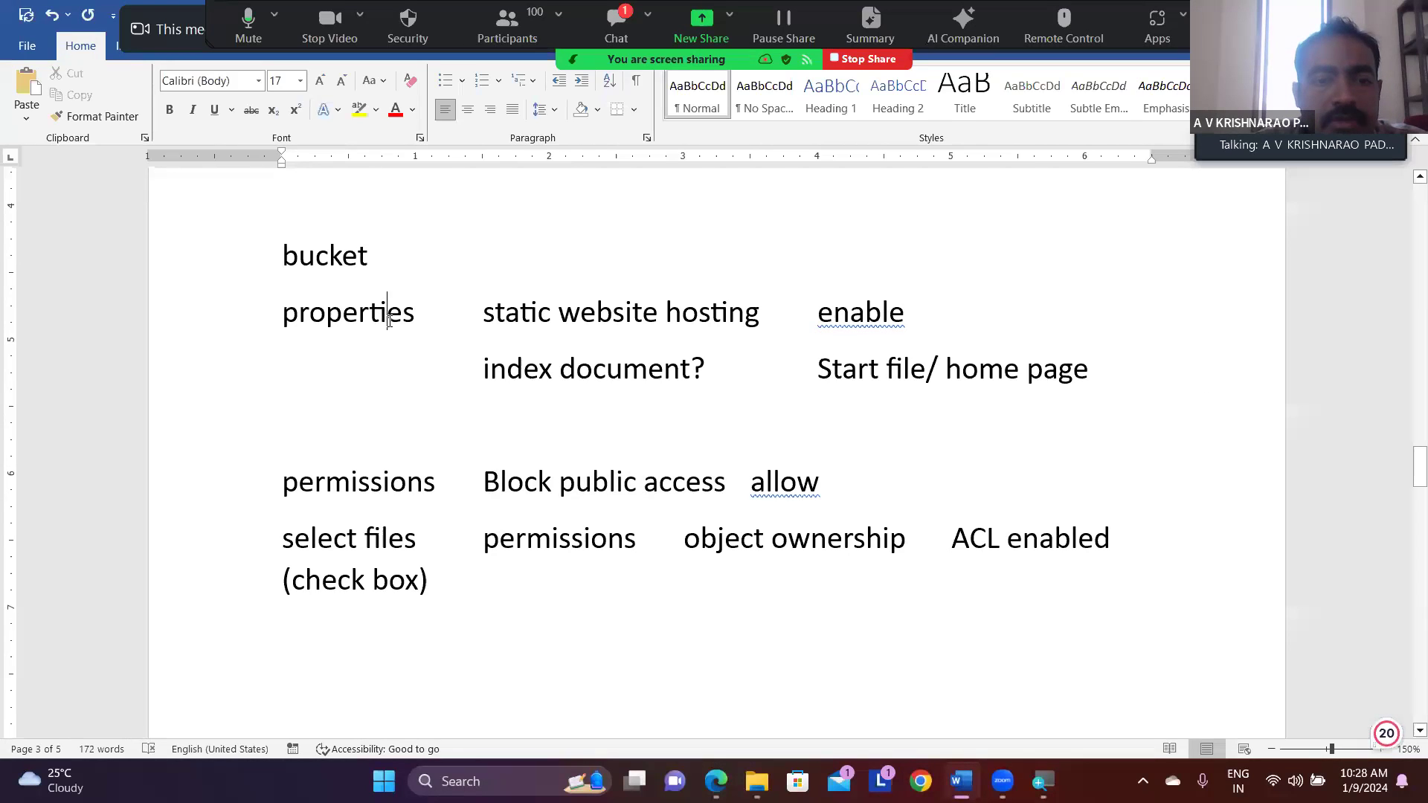
pyautogui.click(438, 482)
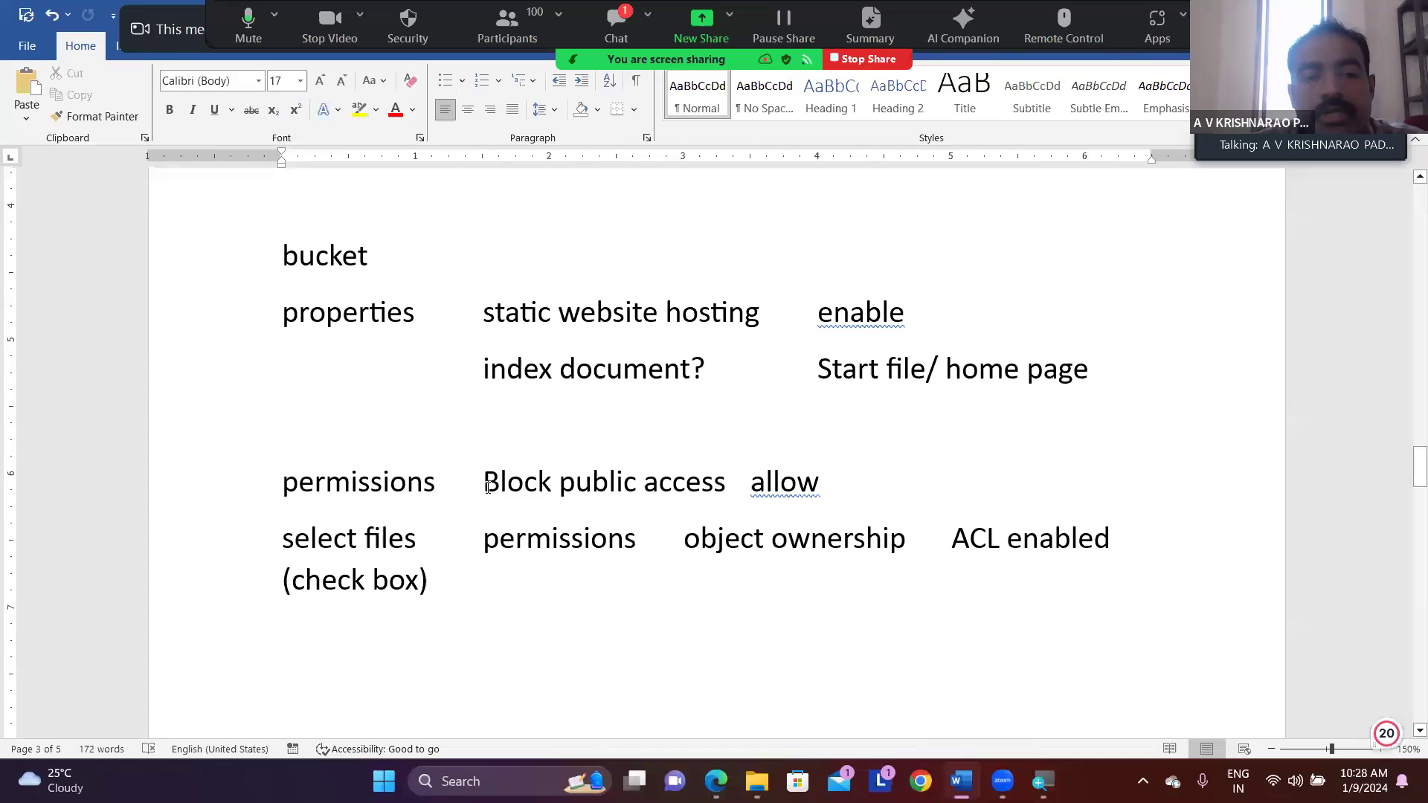
pyautogui.moveTo(487, 484); pyautogui.dragTo(673, 485)
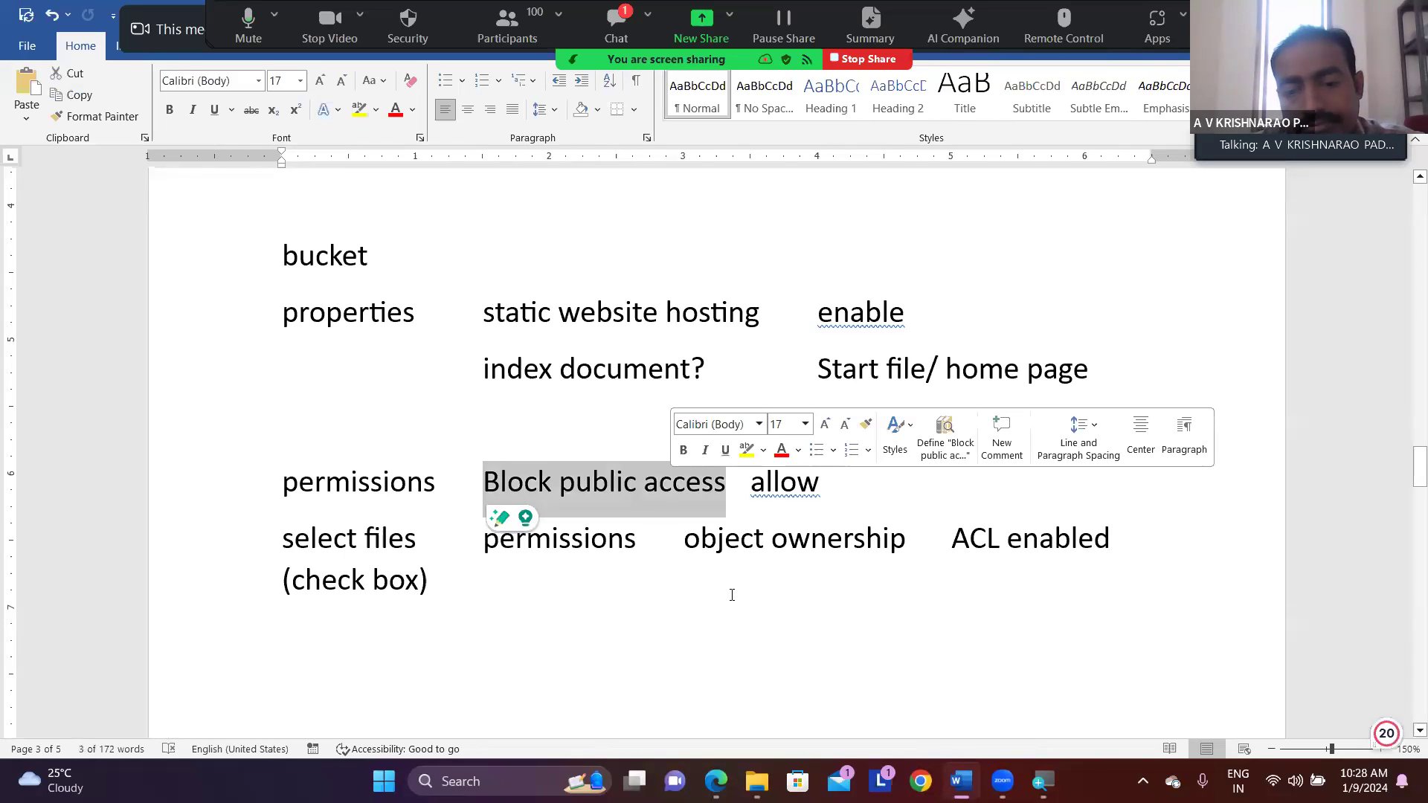
# - Switch to the S3 console in the browser, reopen aws-trial-website2 from the bucket list and open its Block public access settings for editing
pyautogui.click(715, 781)
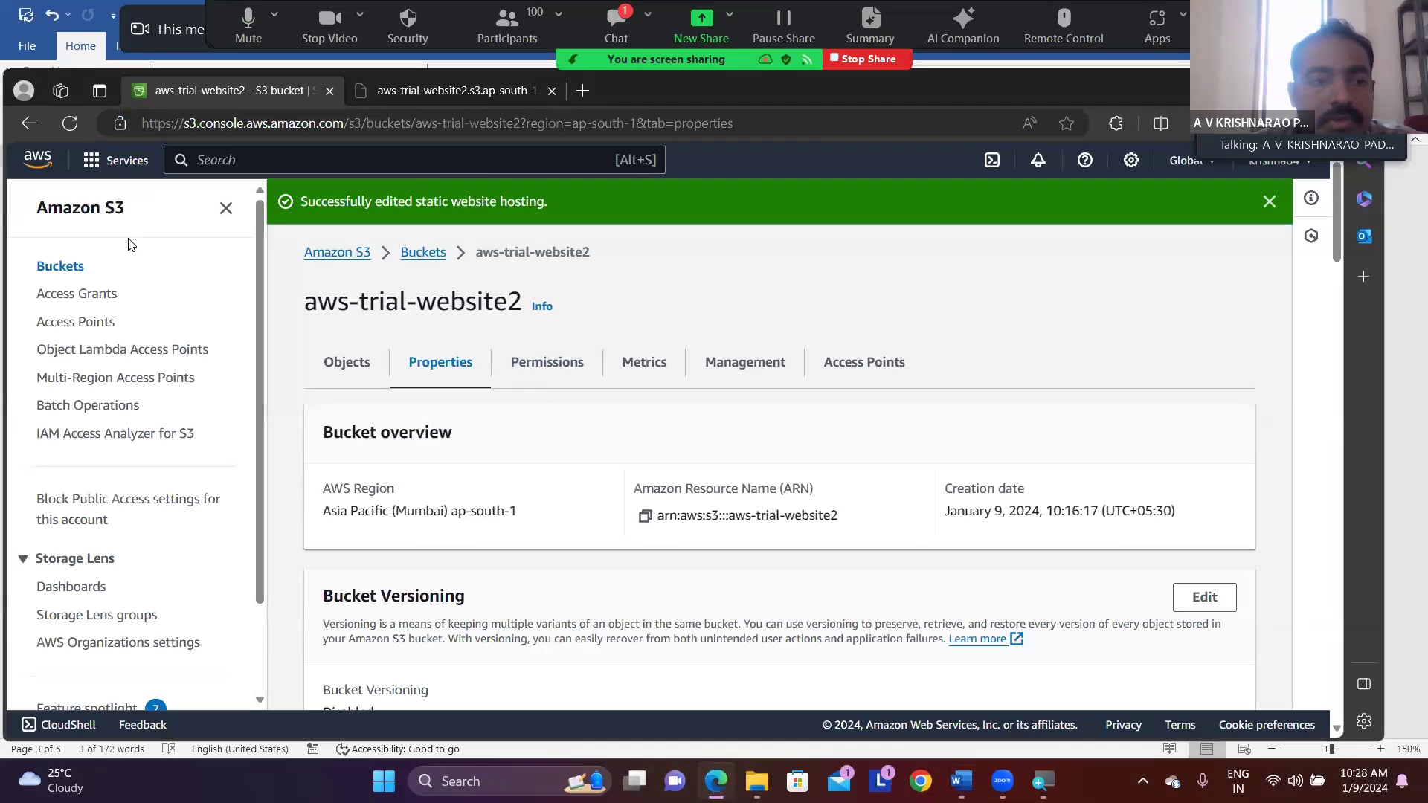
pyautogui.click(75, 270)
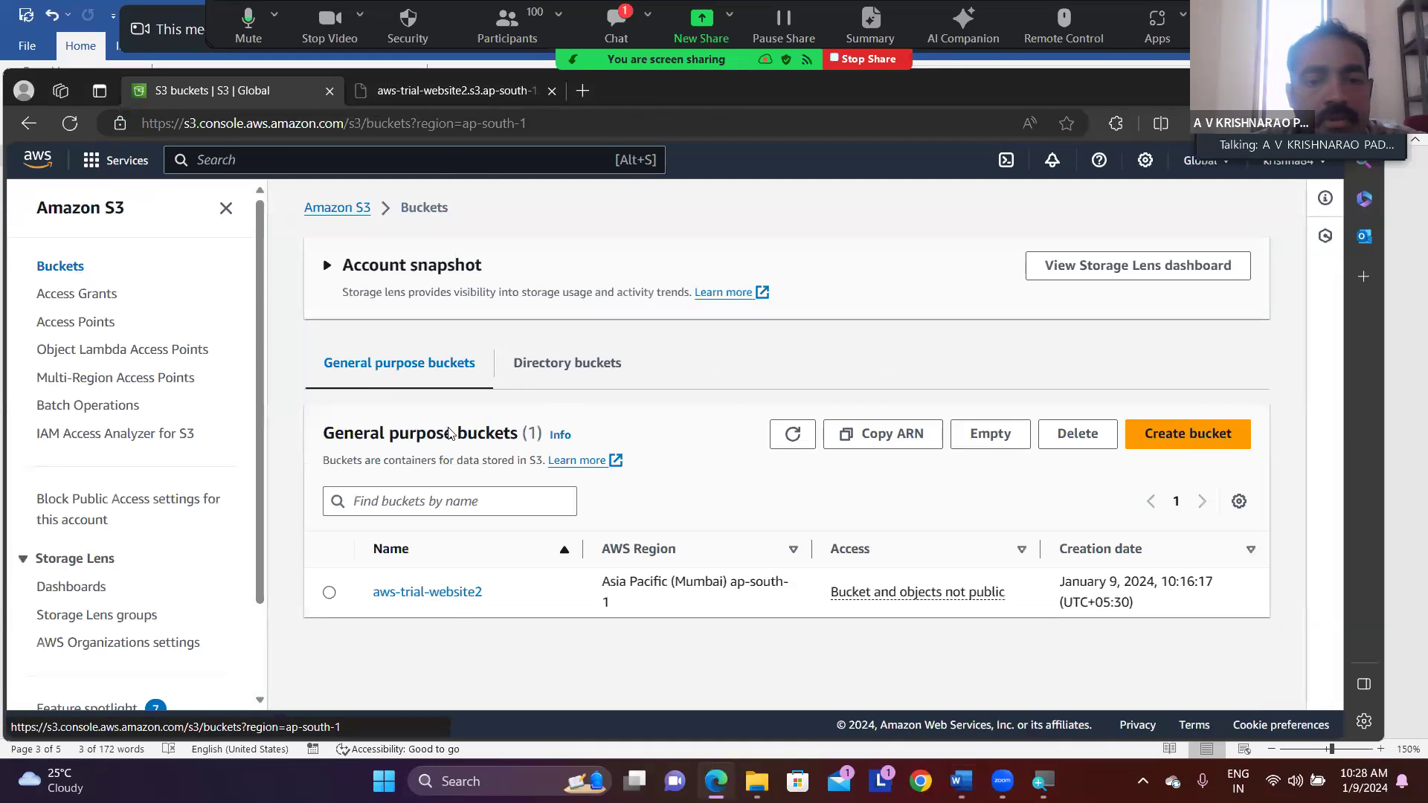
pyautogui.click(329, 593)
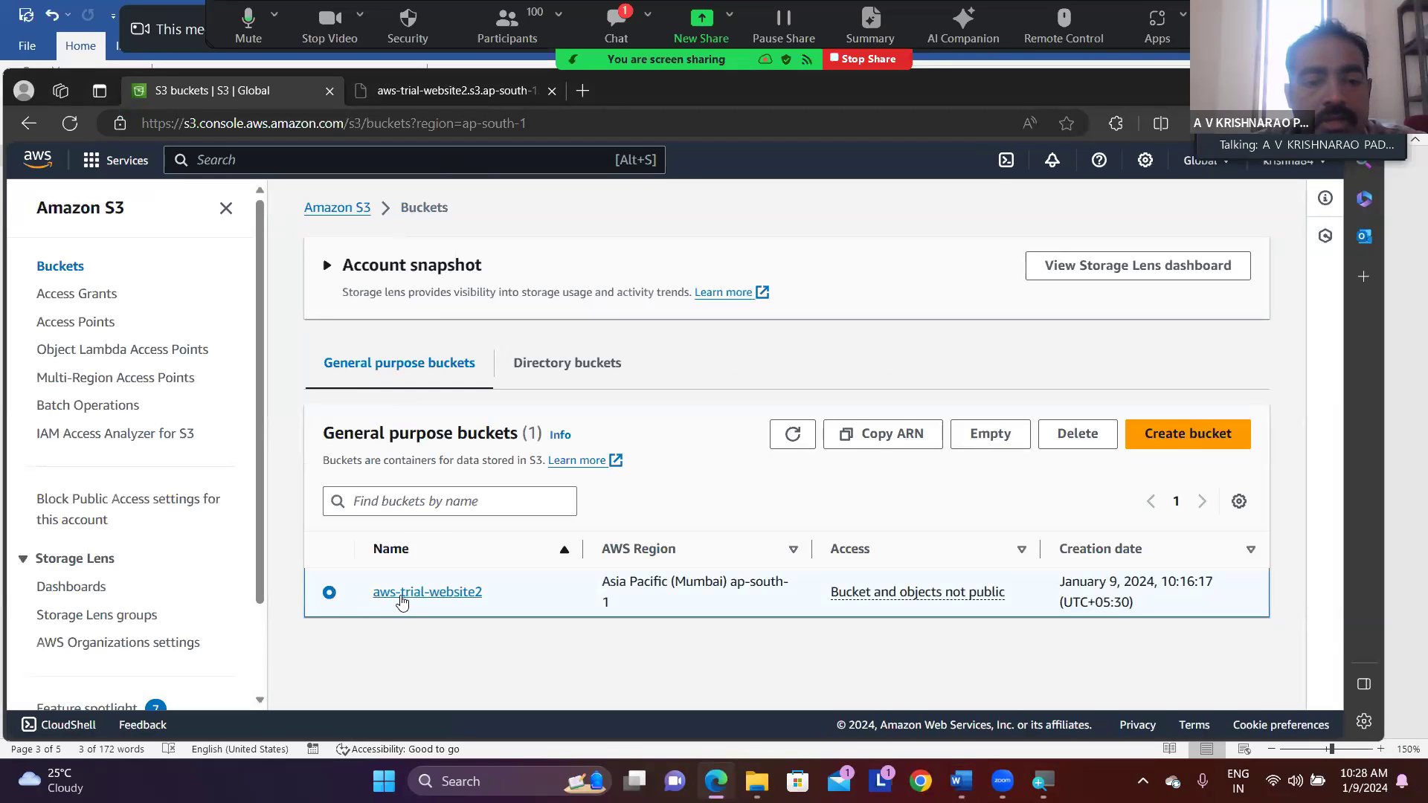
pyautogui.click(401, 594)
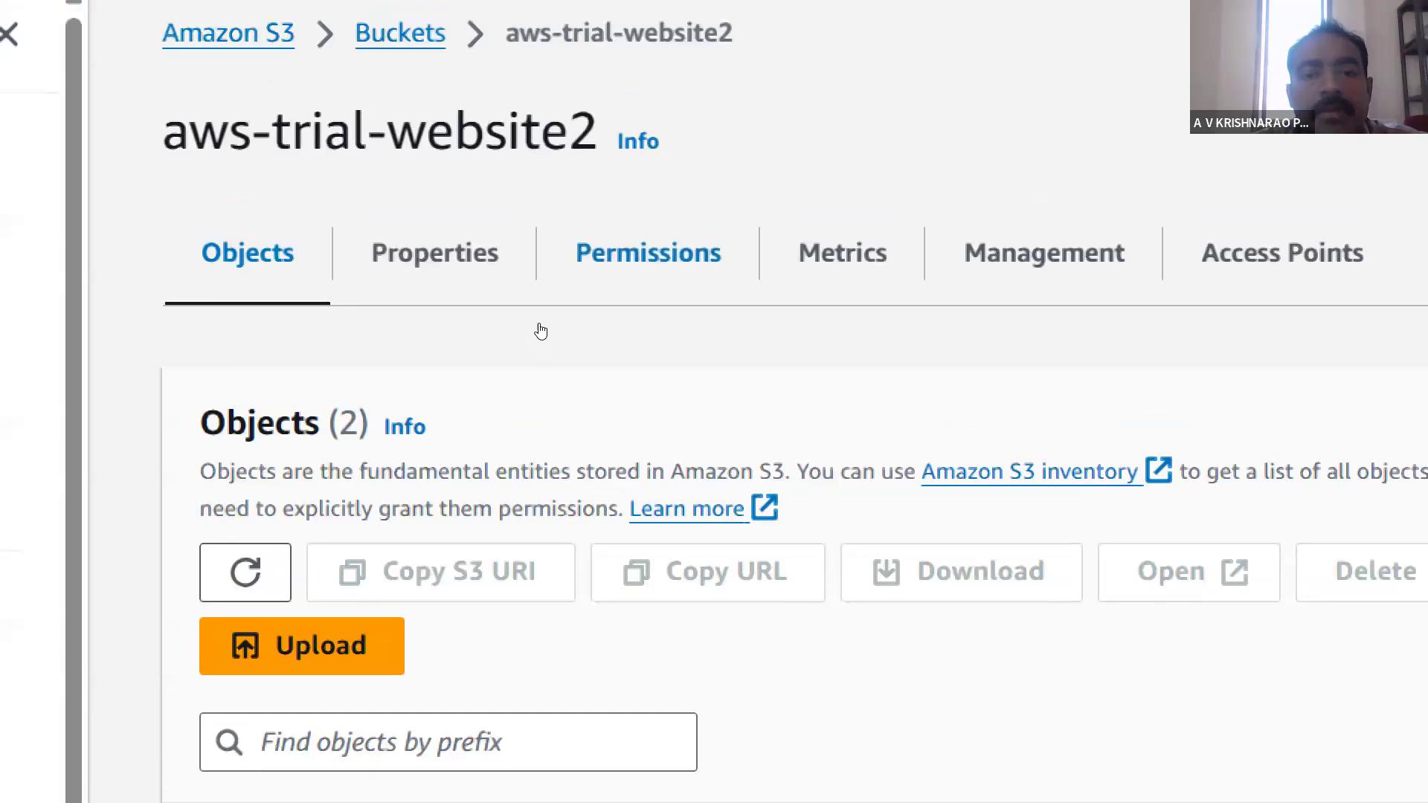
pyautogui.click(542, 324)
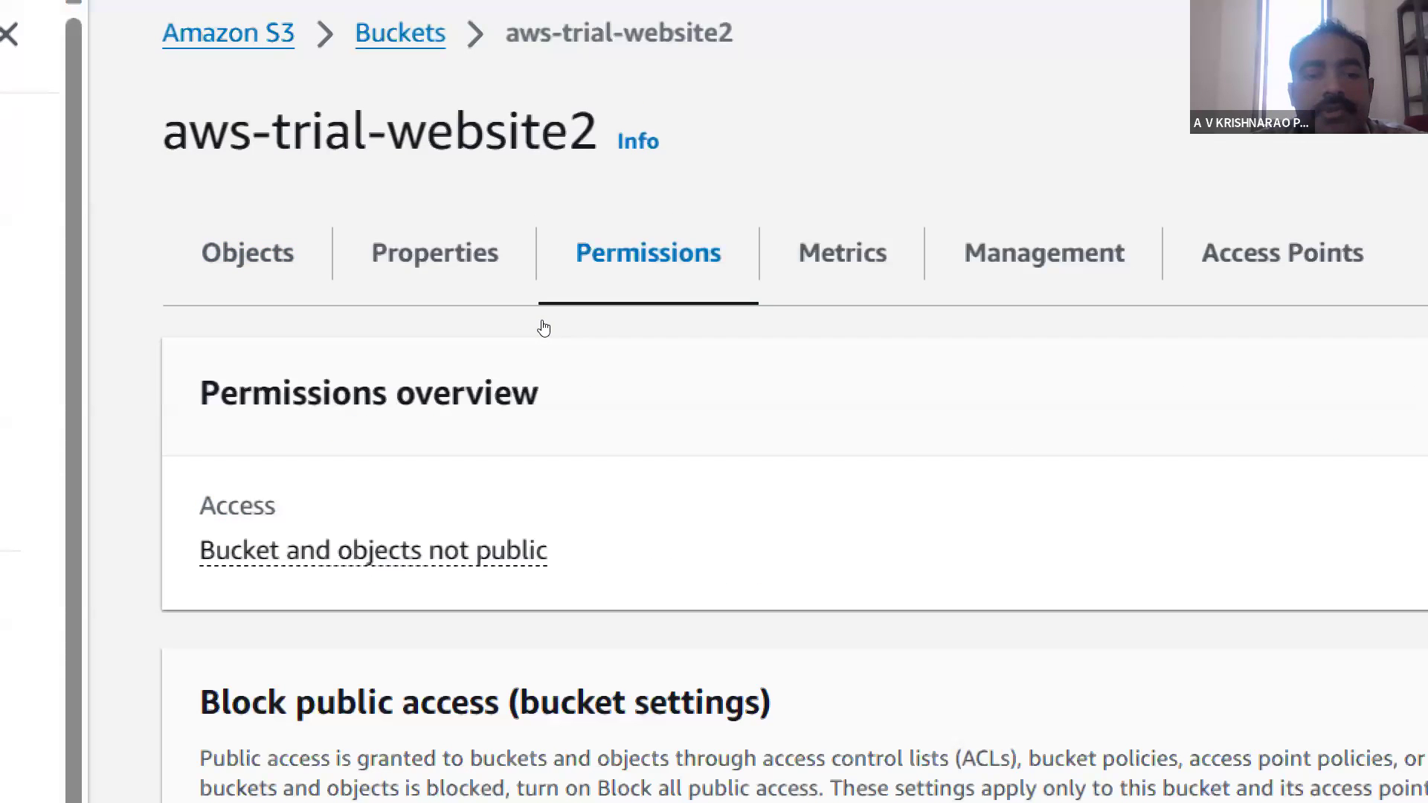
pyautogui.scroll(-4, 543, 328)
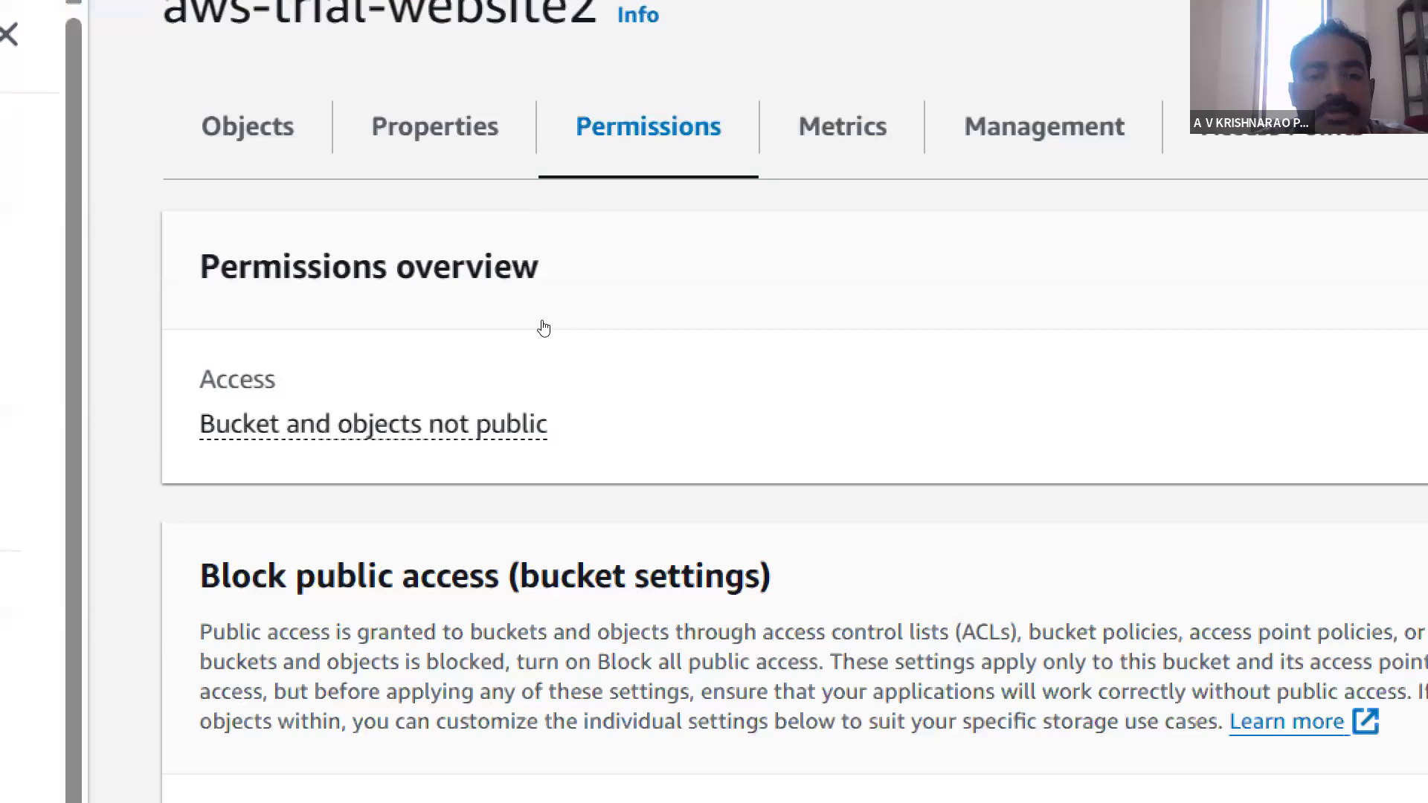
pyautogui.scroll(-1, 544, 328)
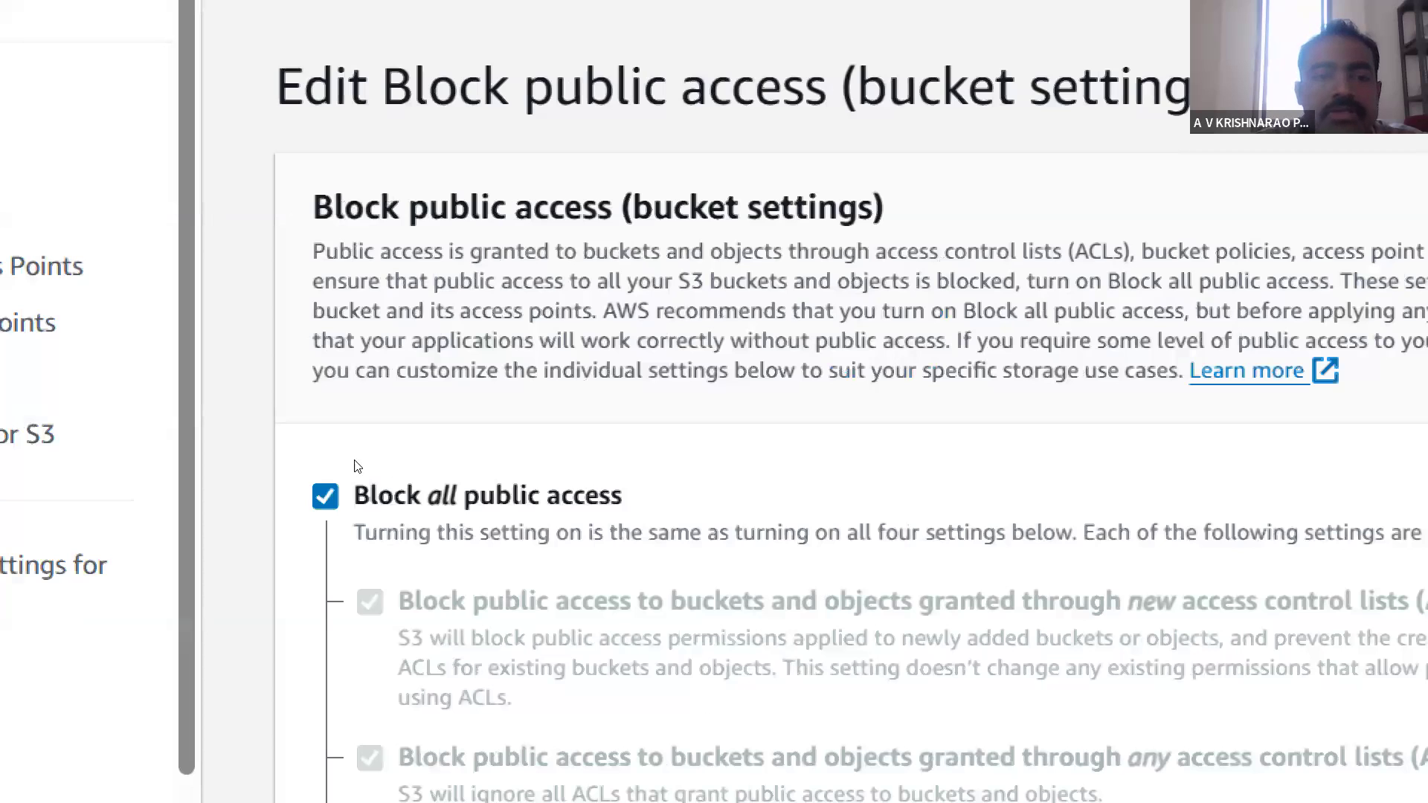
# - Turn off Block all public access for the bucket, save the changes and confirm them by entering "confirm"
pyautogui.click(325, 496)
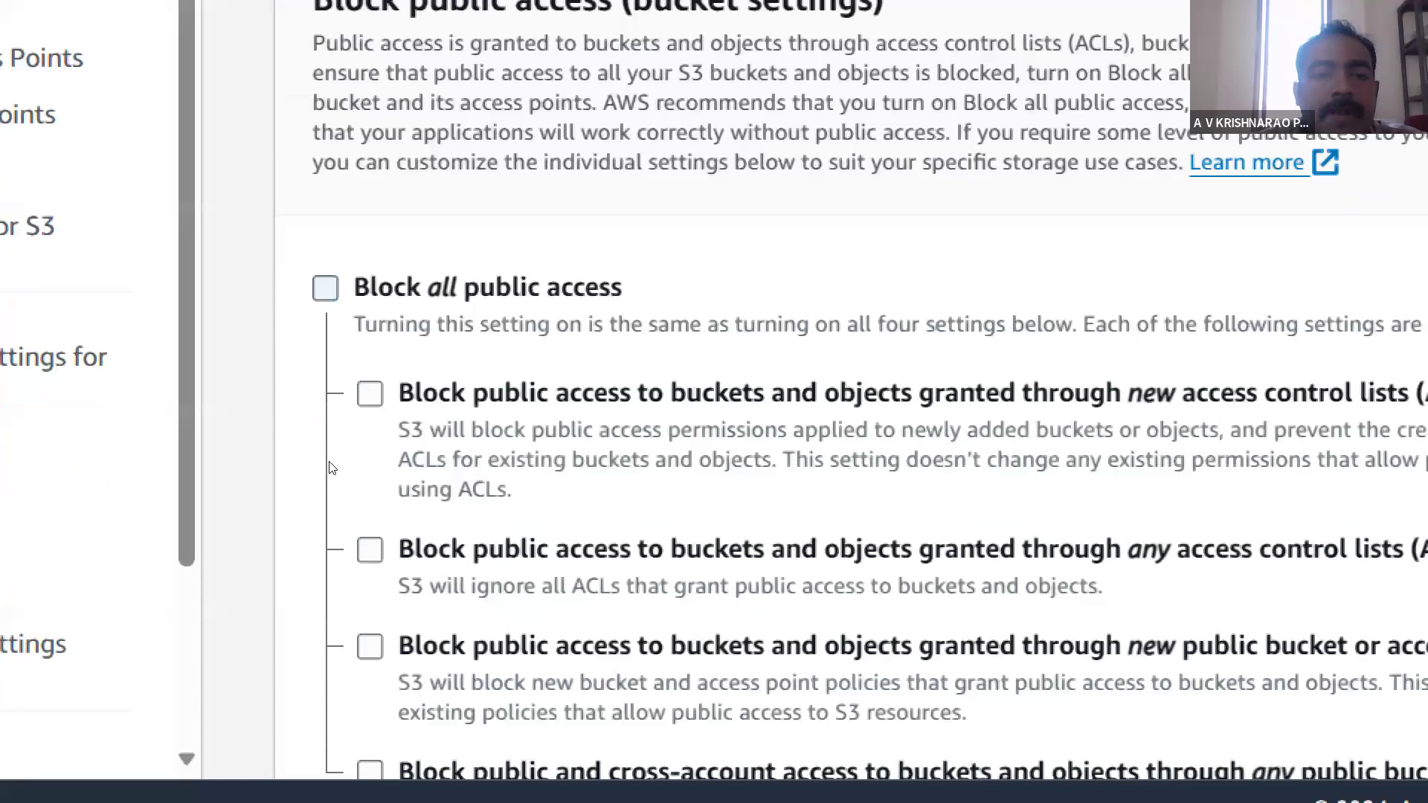
pyautogui.scroll(-3, 523, 497)
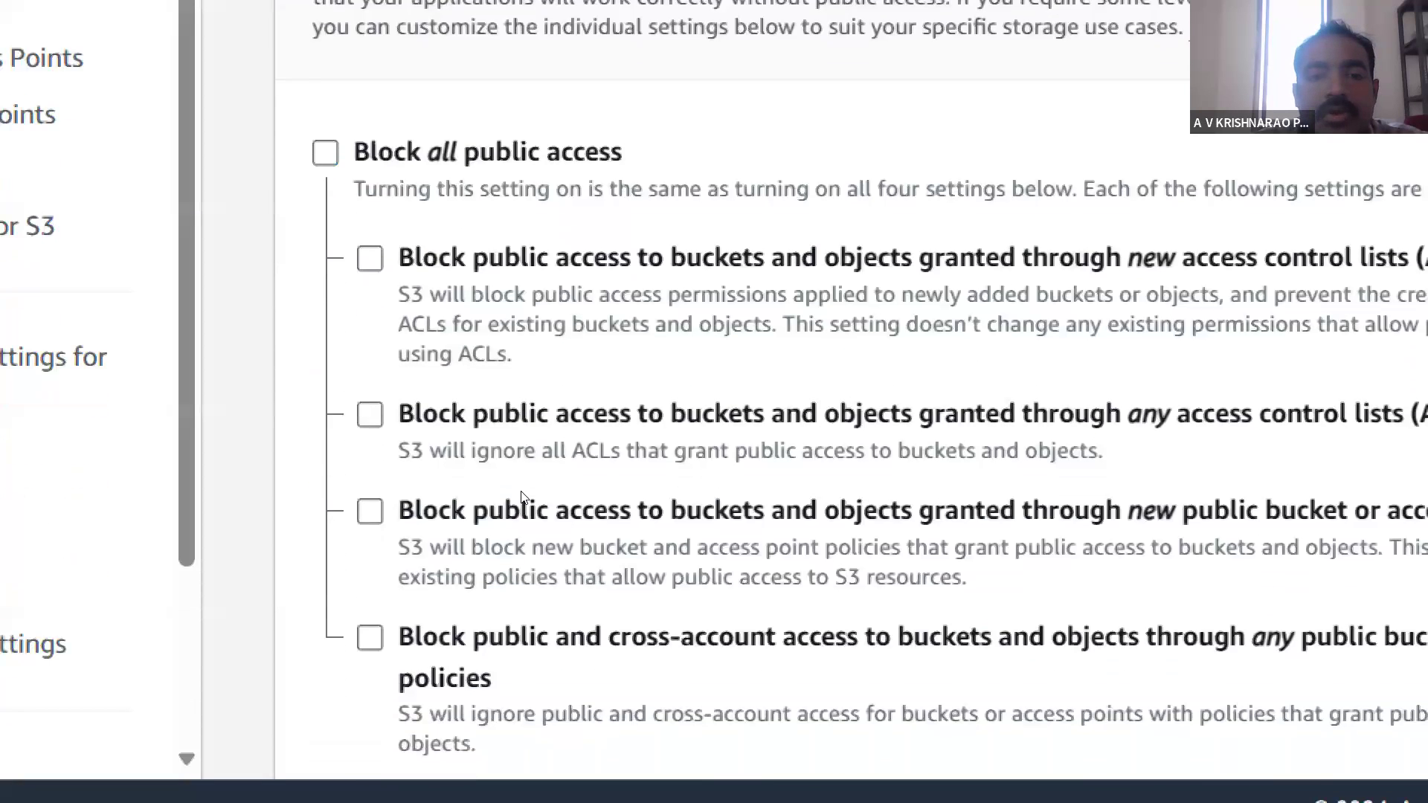
pyautogui.scroll(-1, 525, 498)
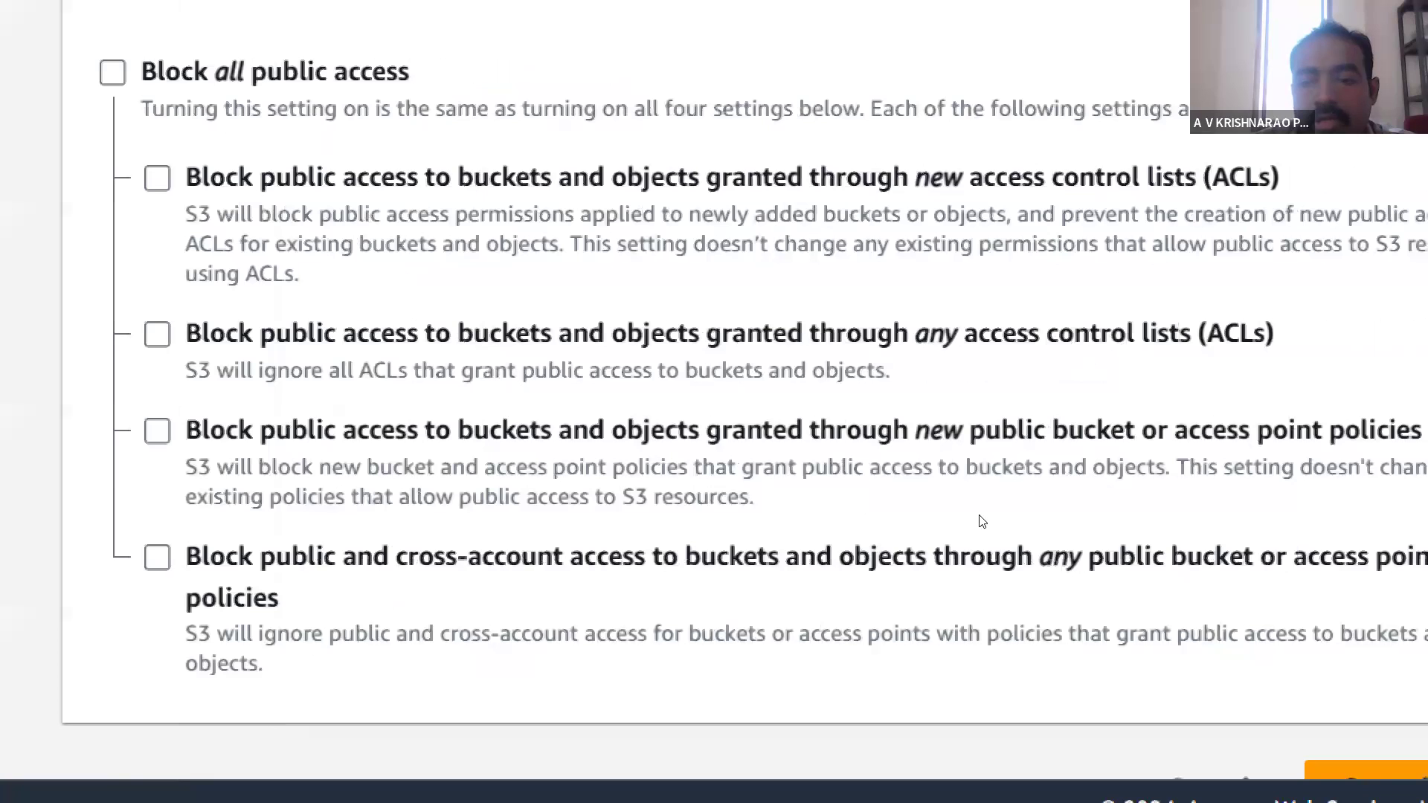
pyautogui.scroll(-1, 974, 673)
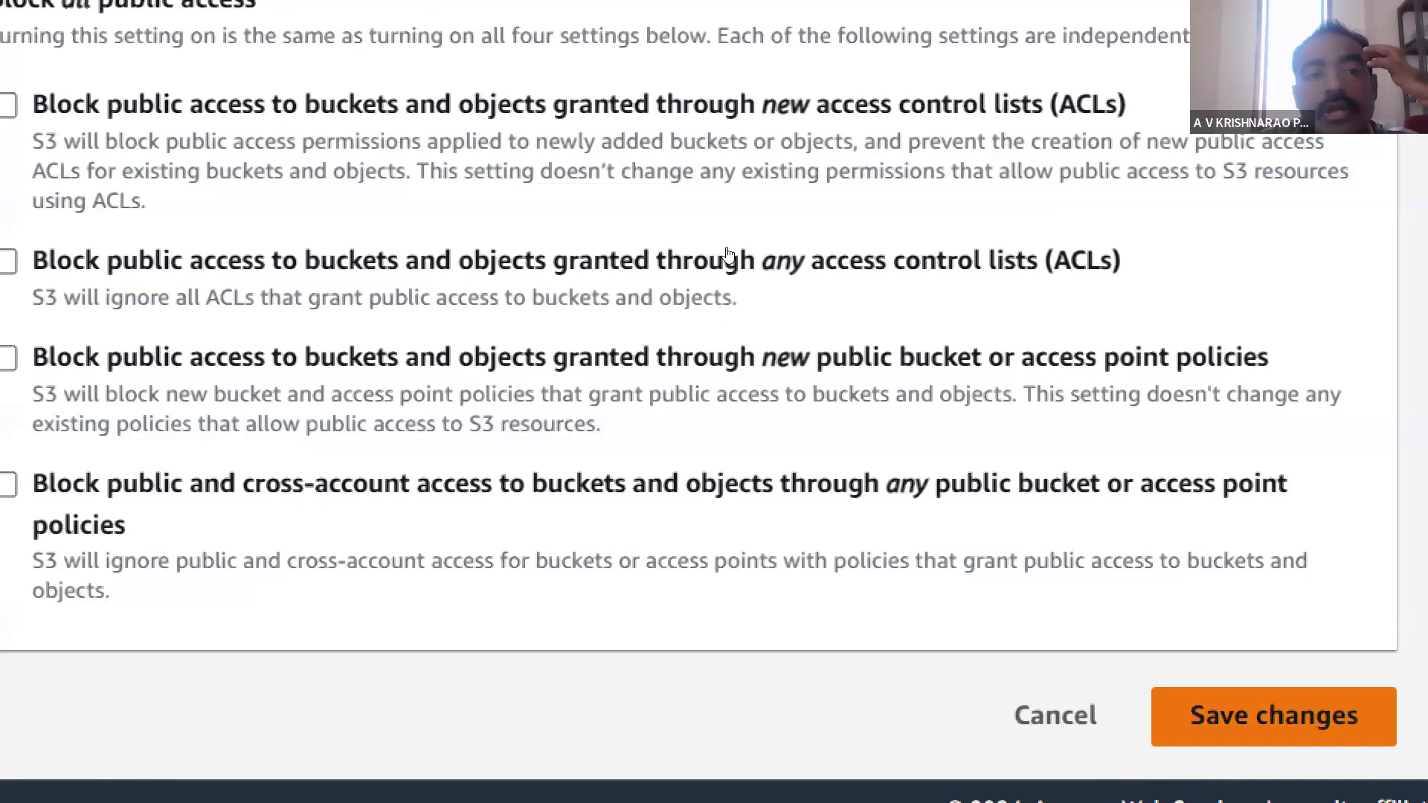
pyautogui.click(1273, 716)
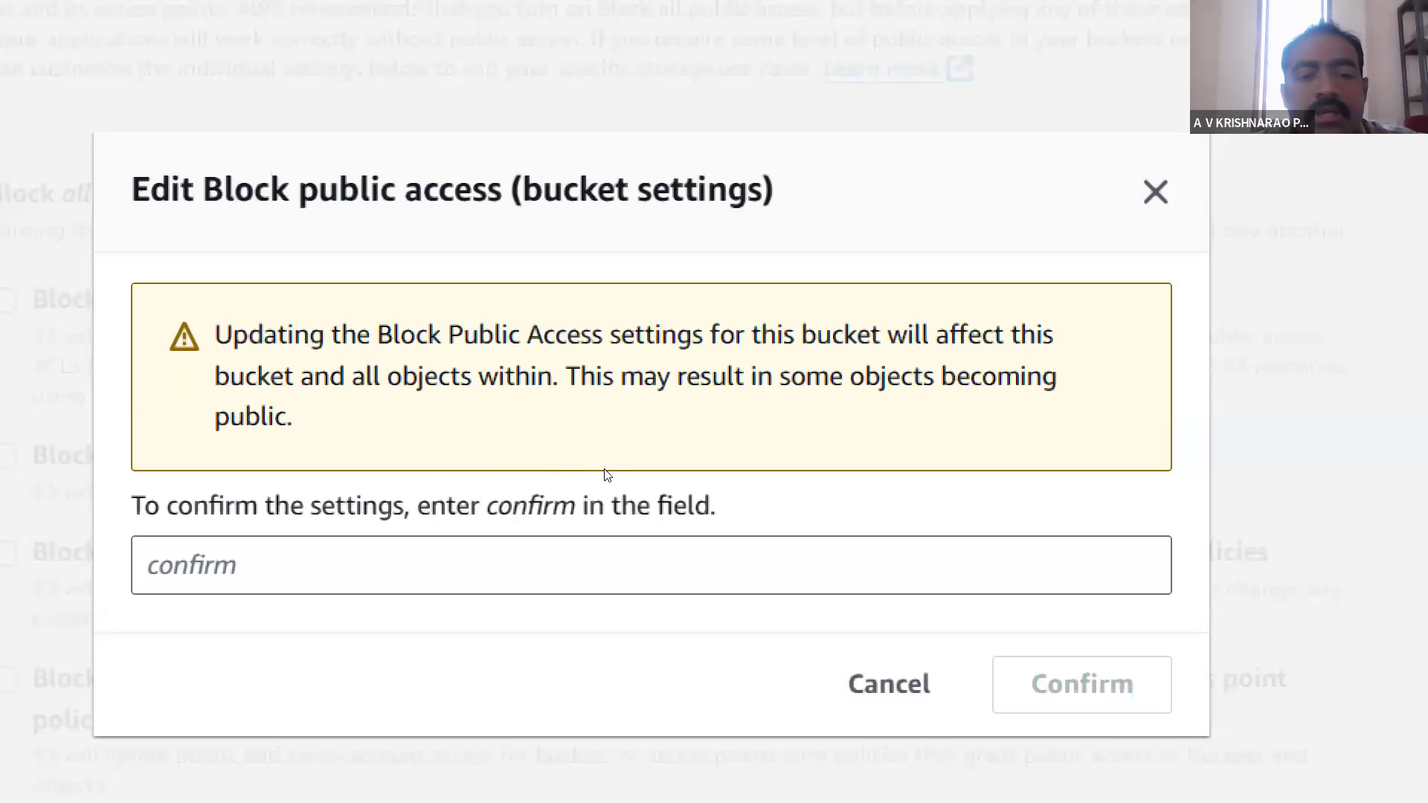
pyautogui.click(575, 508)
pyautogui.write('confirm')
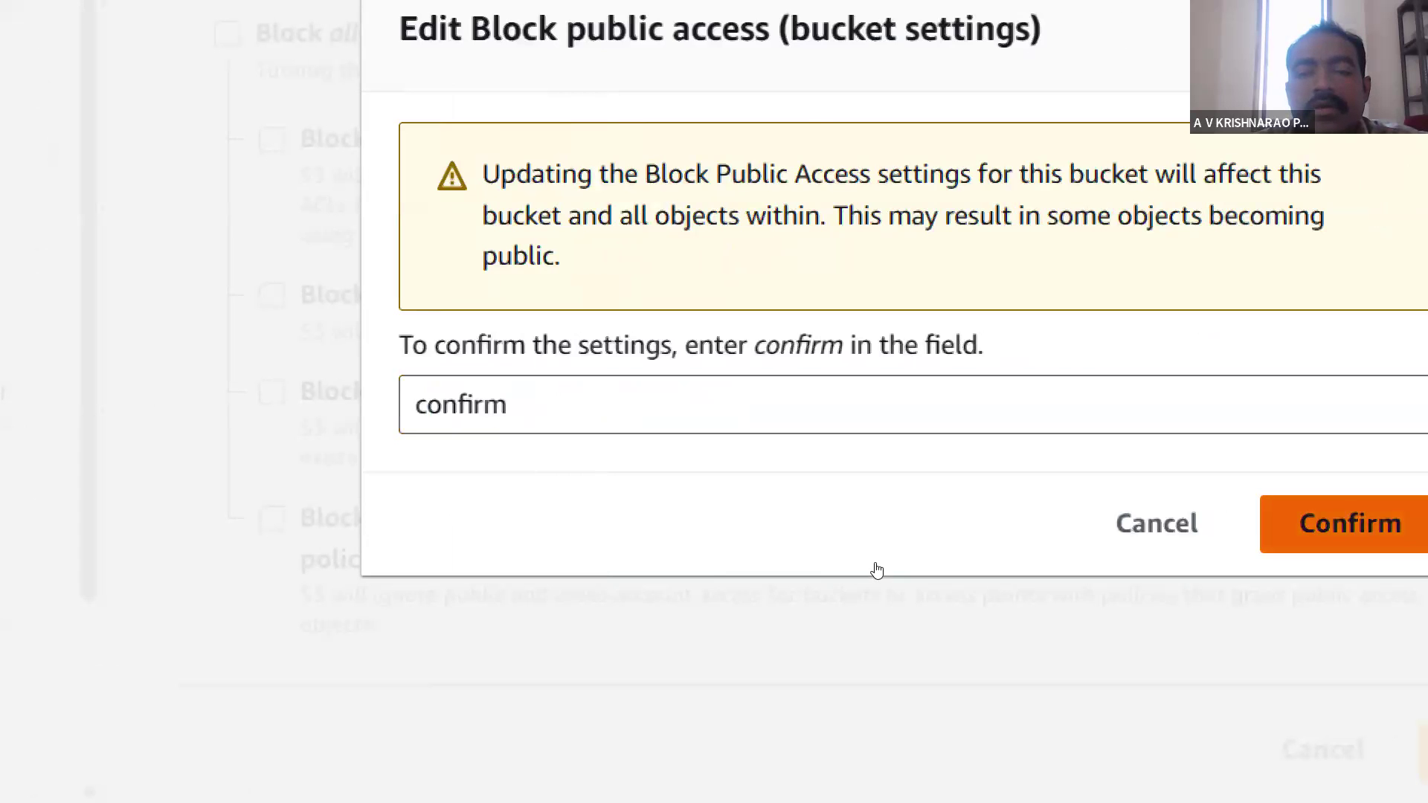
pyautogui.press('Return')
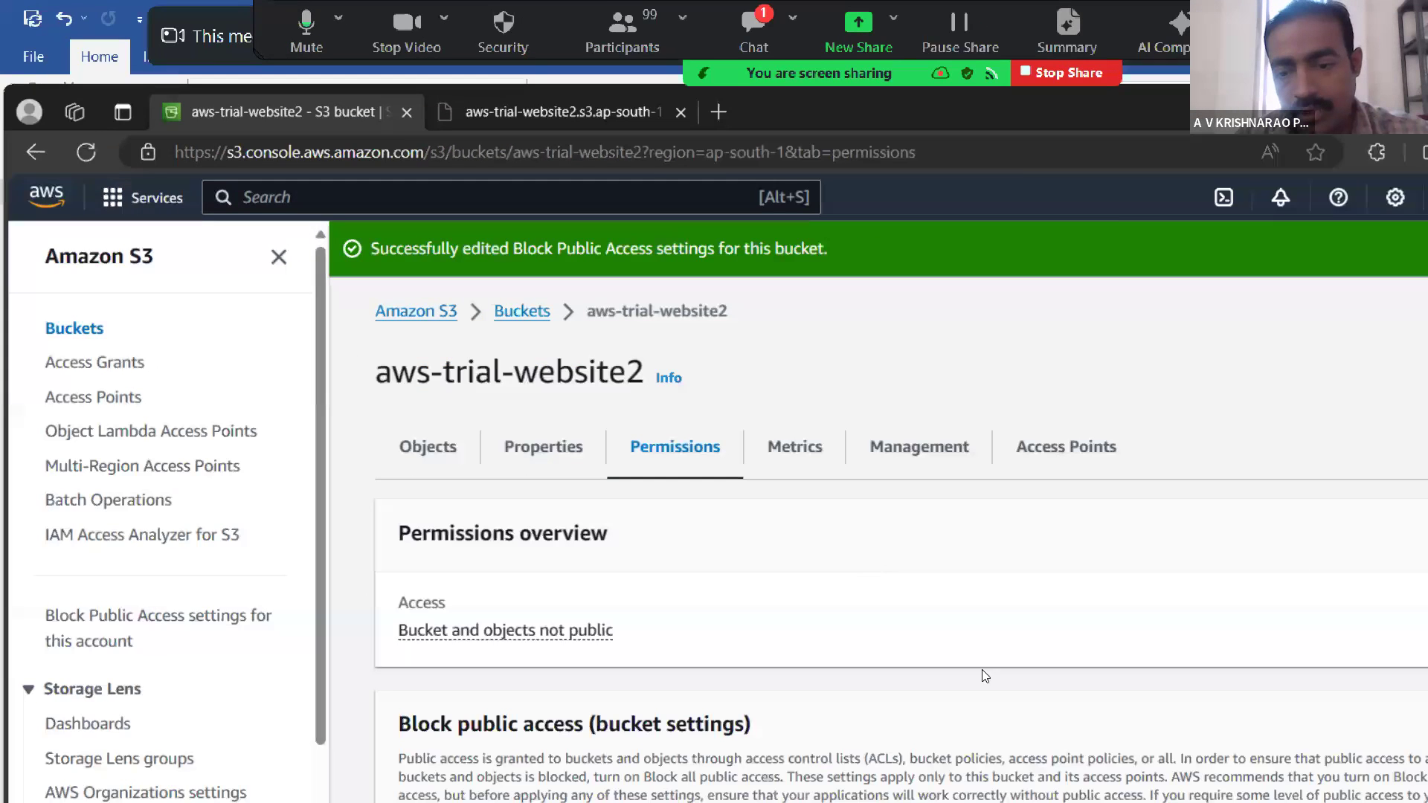
# - Switch to the Word notes and select the text "object ownership" on the select files line
pyautogui.click(963, 777)
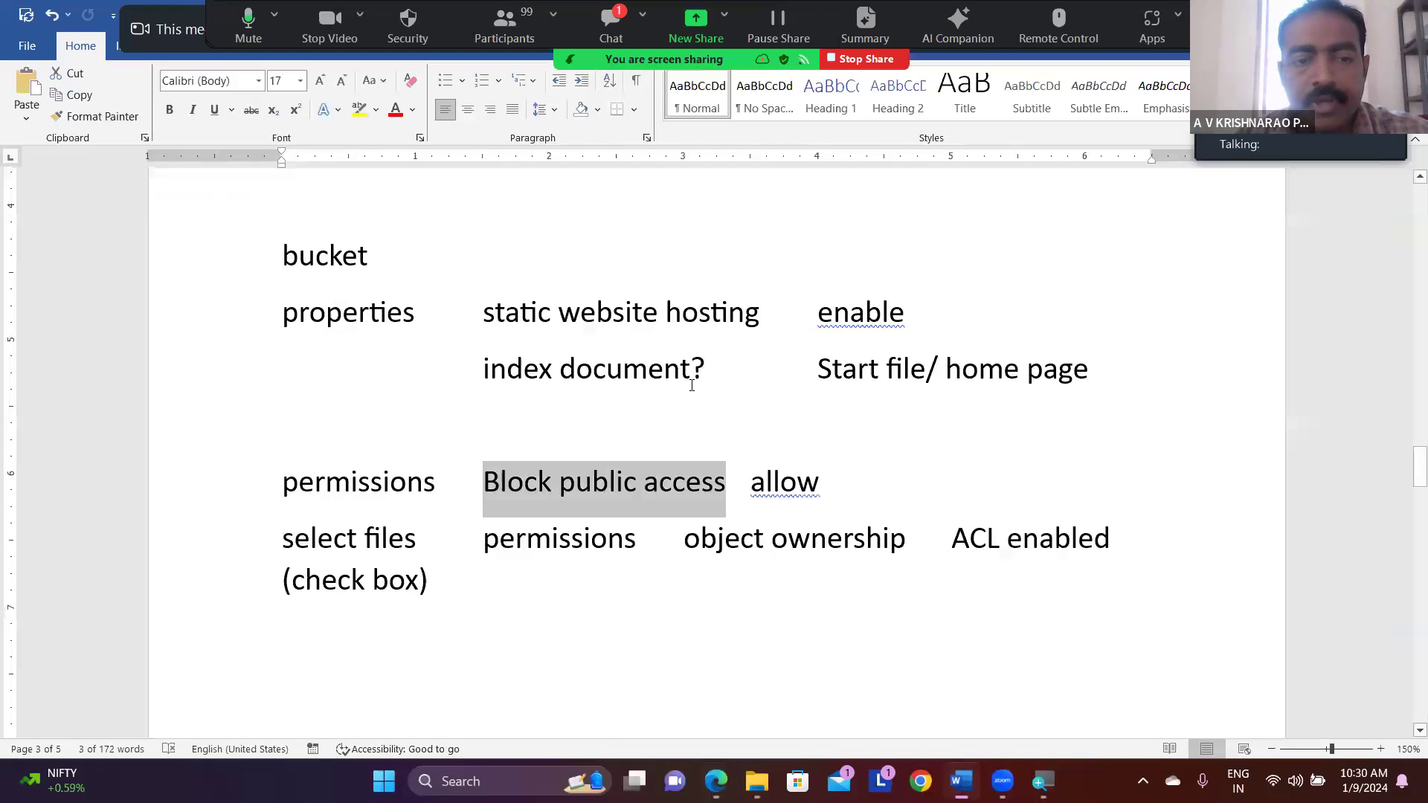
pyautogui.click(552, 562)
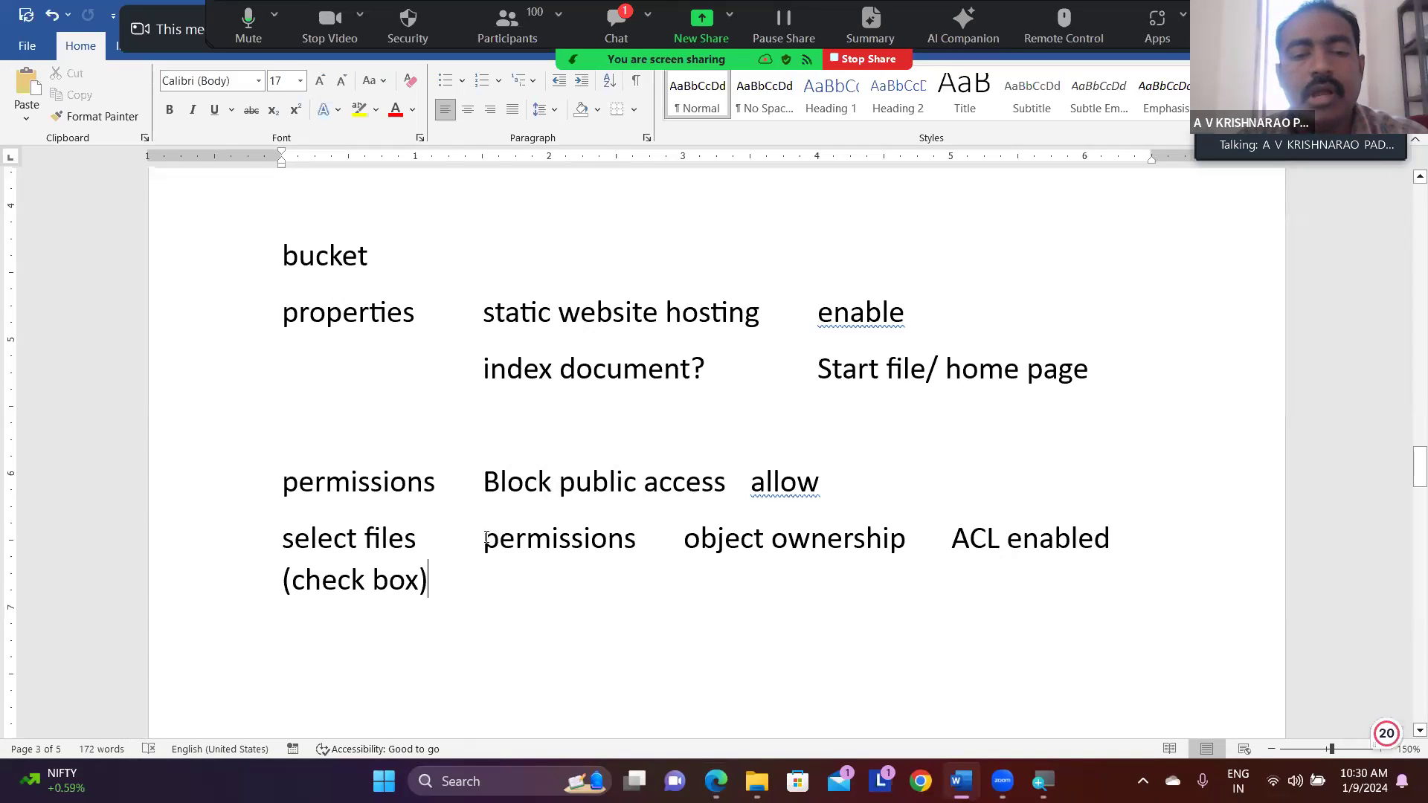
pyautogui.moveTo(486, 537); pyautogui.dragTo(866, 535)
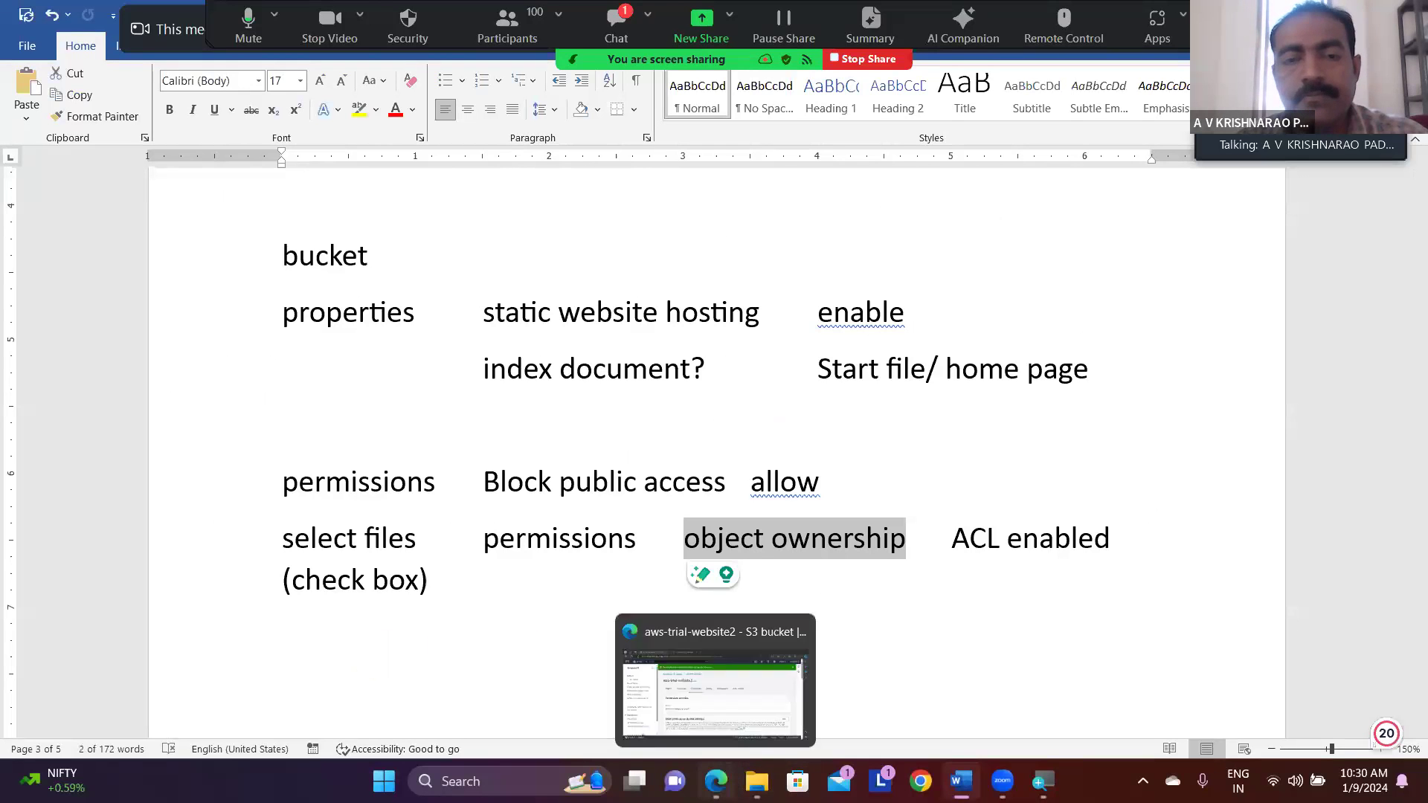
# - Switch to the S3 console in the browser and open aws-trial-website2 from the bucket list
pyautogui.click(715, 781)
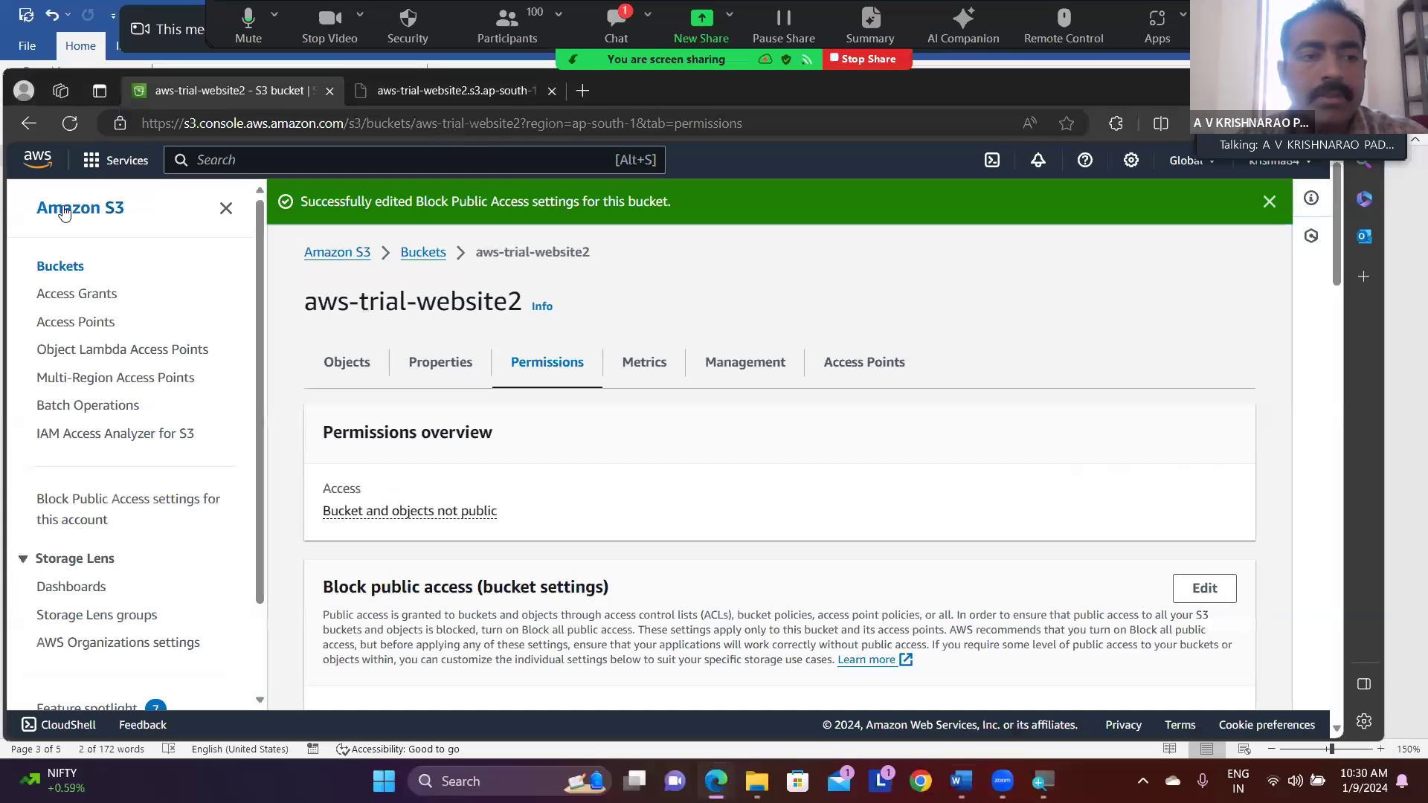
pyautogui.click(61, 265)
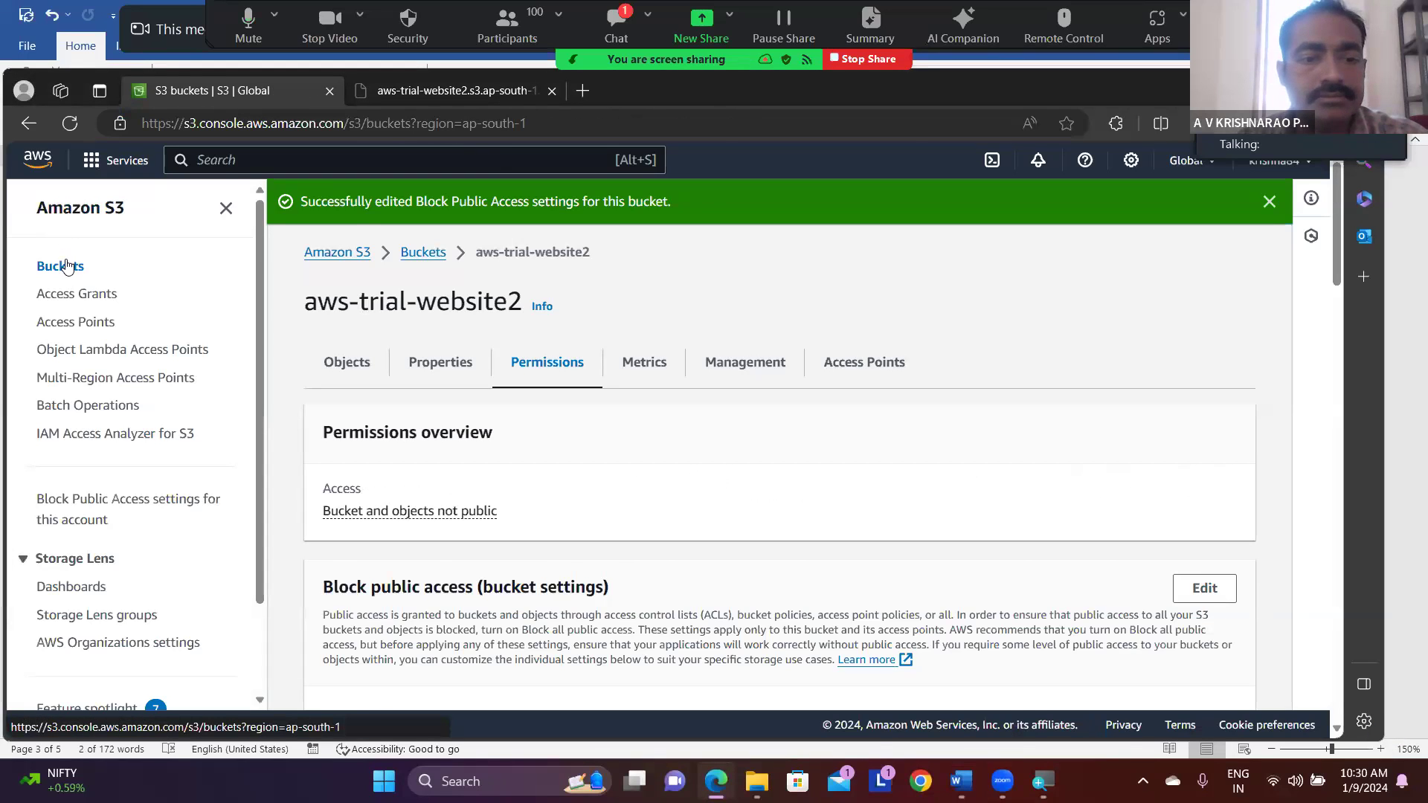
pyautogui.click(329, 592)
pyautogui.click(407, 599)
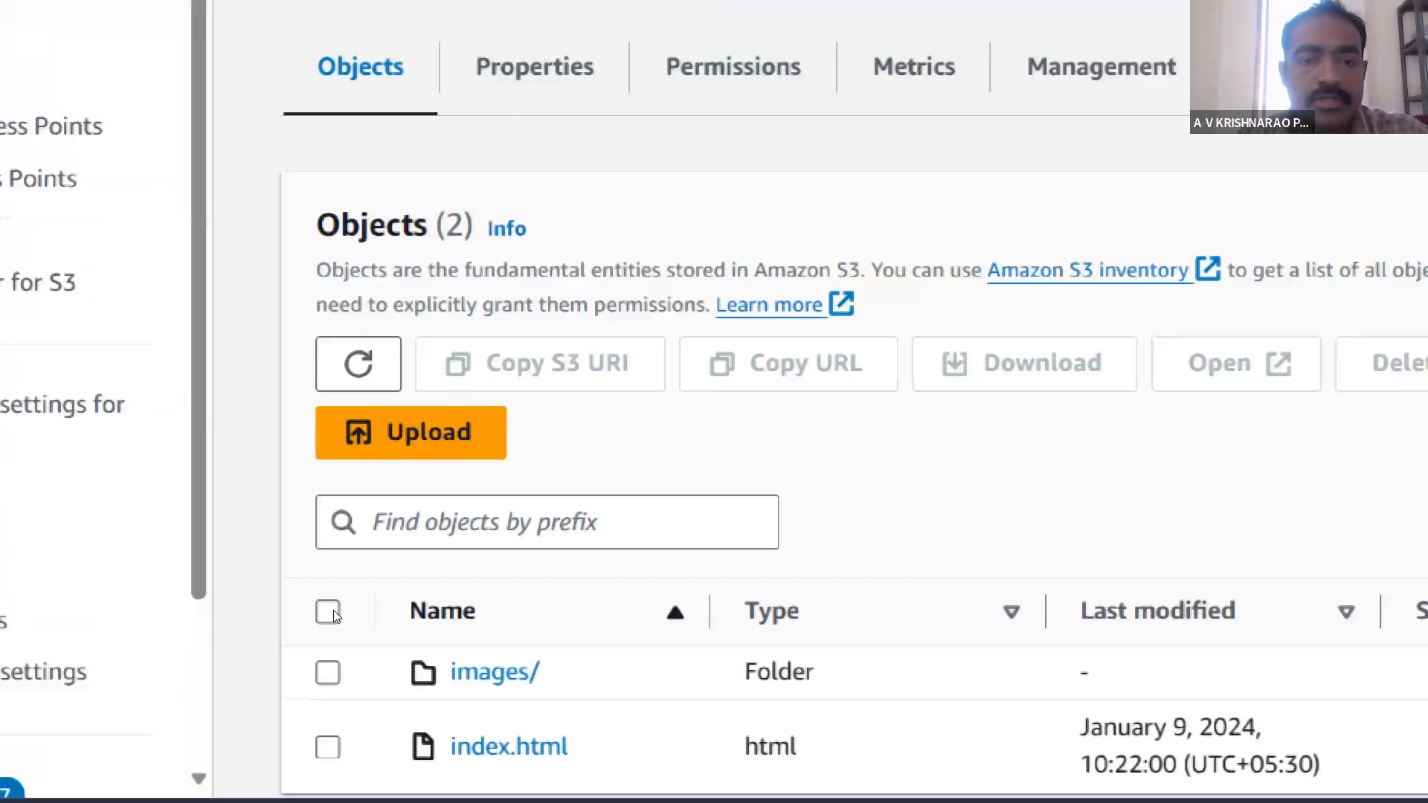
# - Select images/ and index.html and look through the available object actions for Make public using ACL
pyautogui.scroll(-1, 333, 616)
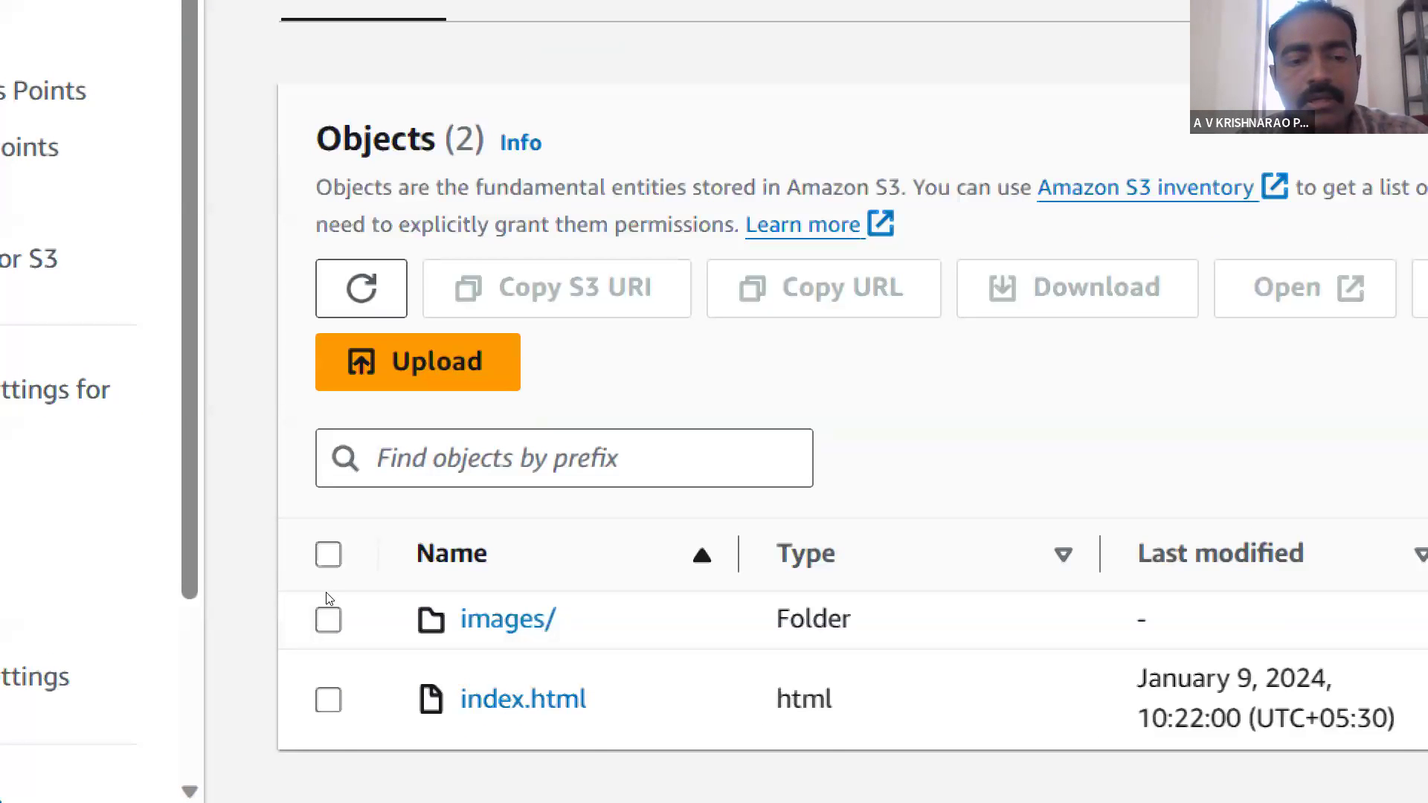
pyautogui.click(332, 574)
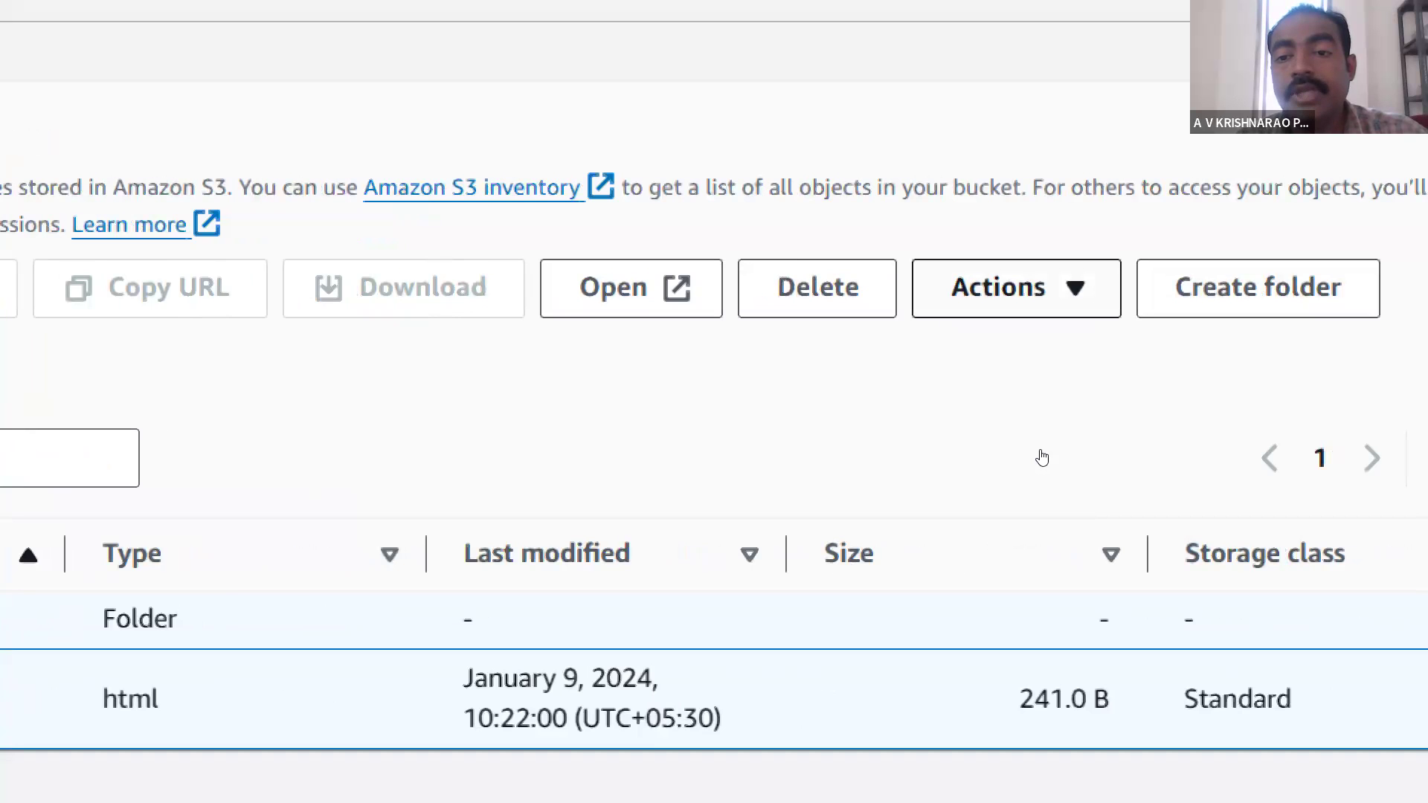
pyautogui.click(1016, 287)
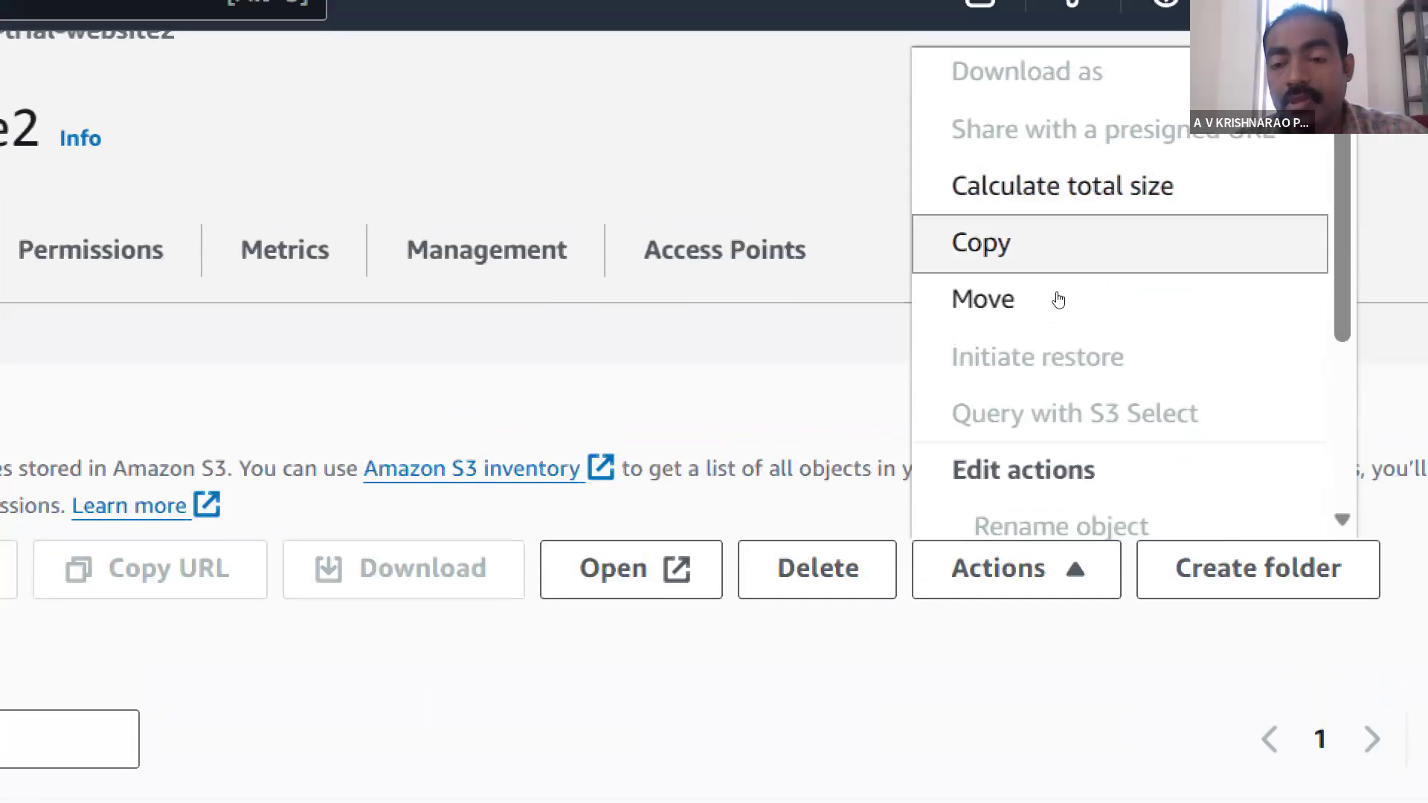
pyautogui.scroll(-5, 1057, 299)
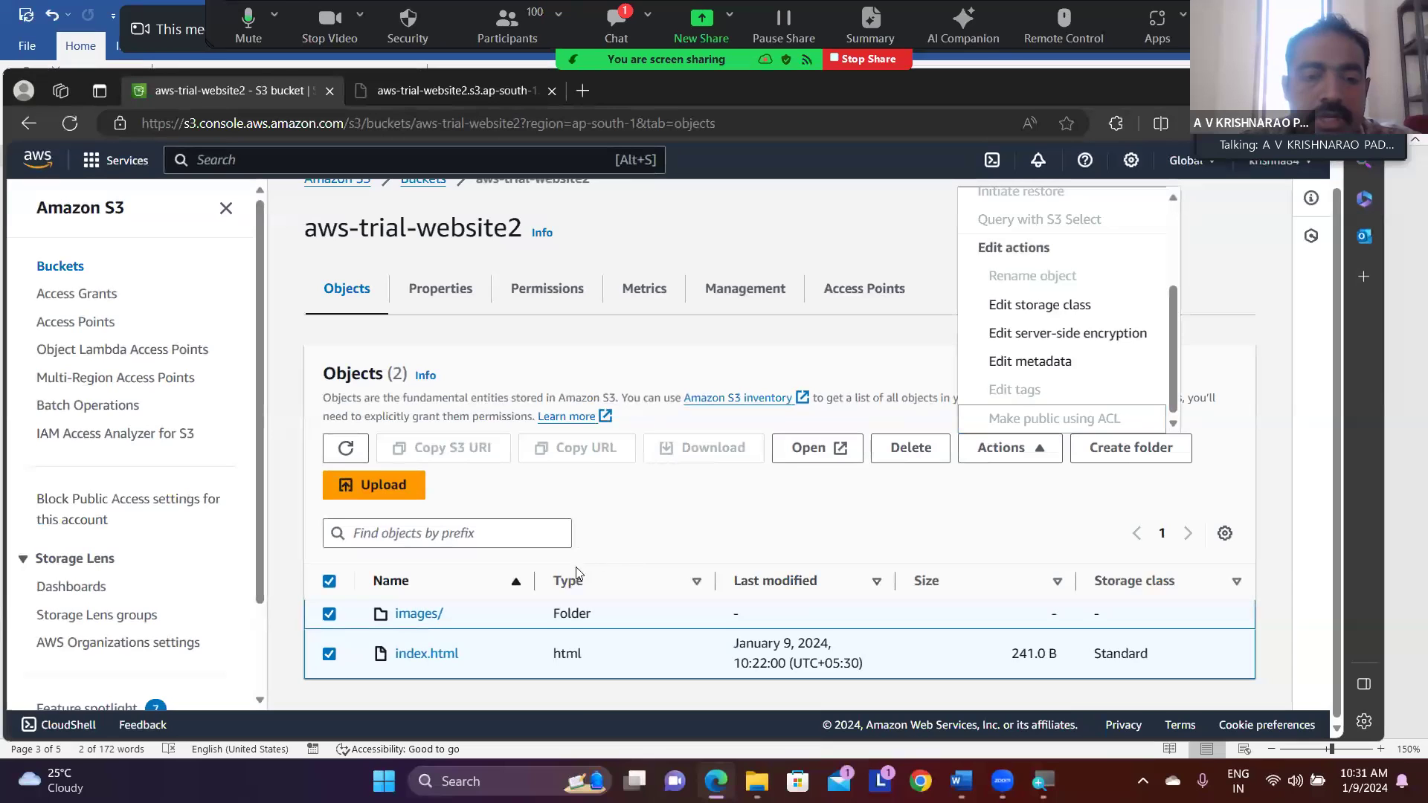
# - Set the bucket's Object Ownership to ACLs enabled, acknowledge that ACLs will be restored, and save the changes
pyautogui.click(548, 297)
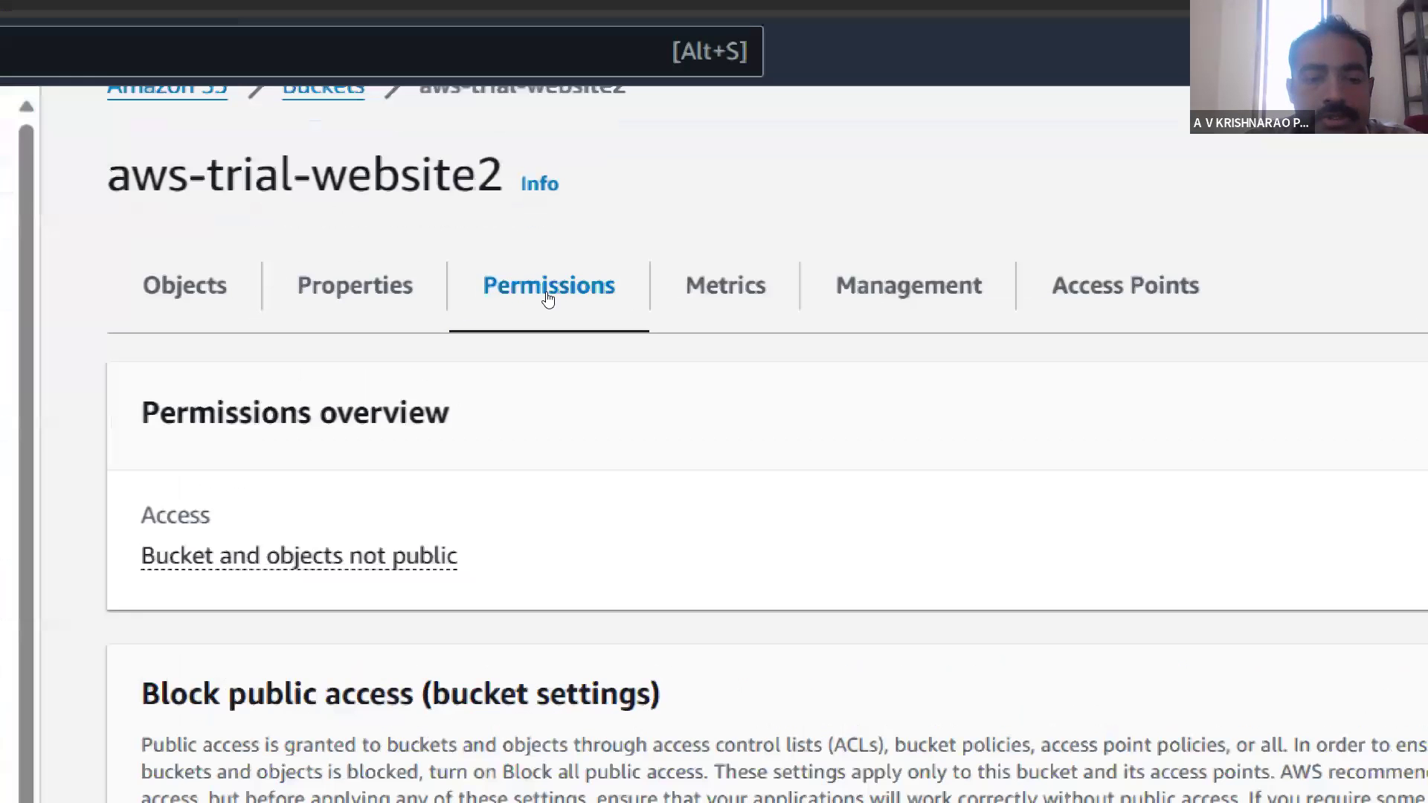
pyautogui.scroll(-6, 548, 299)
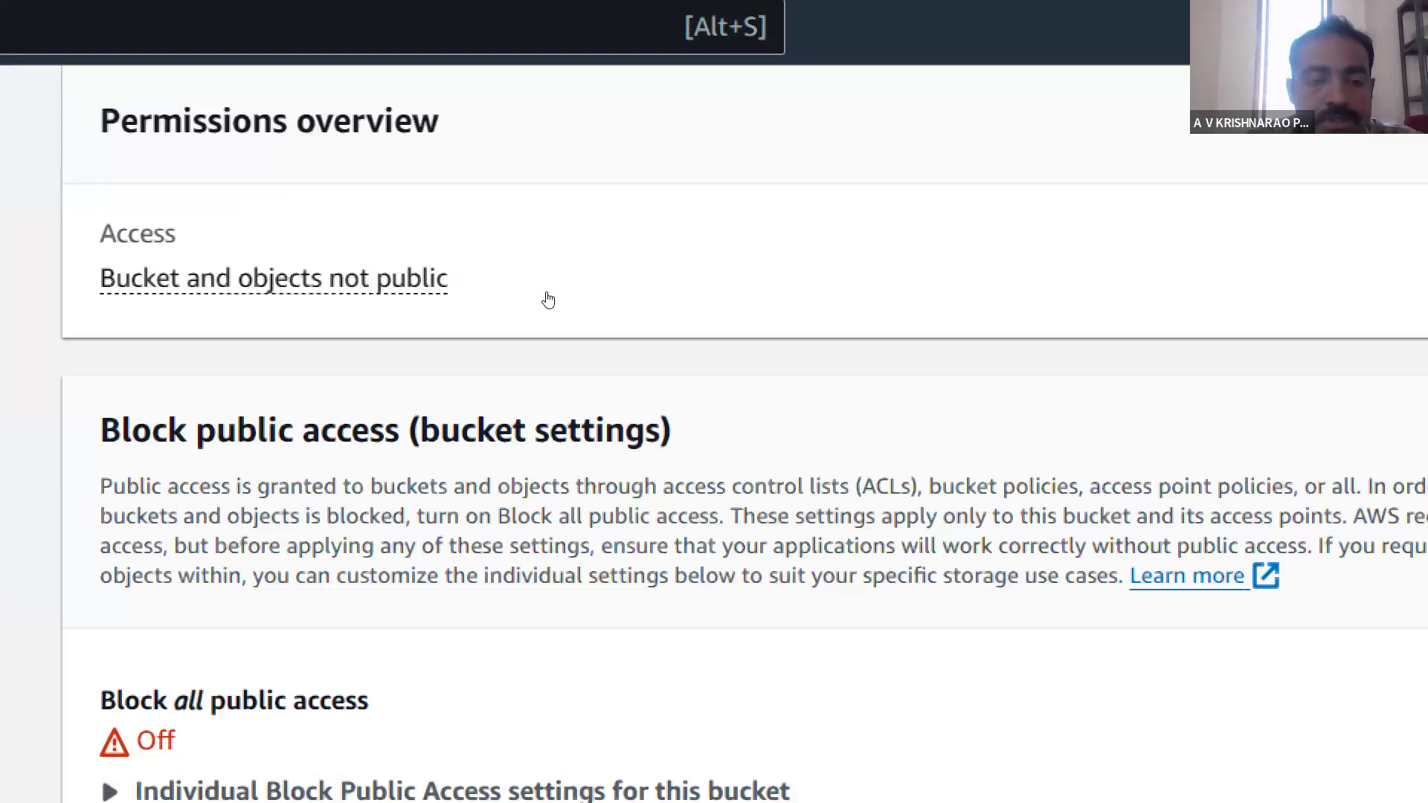
pyautogui.scroll(-5, 548, 299)
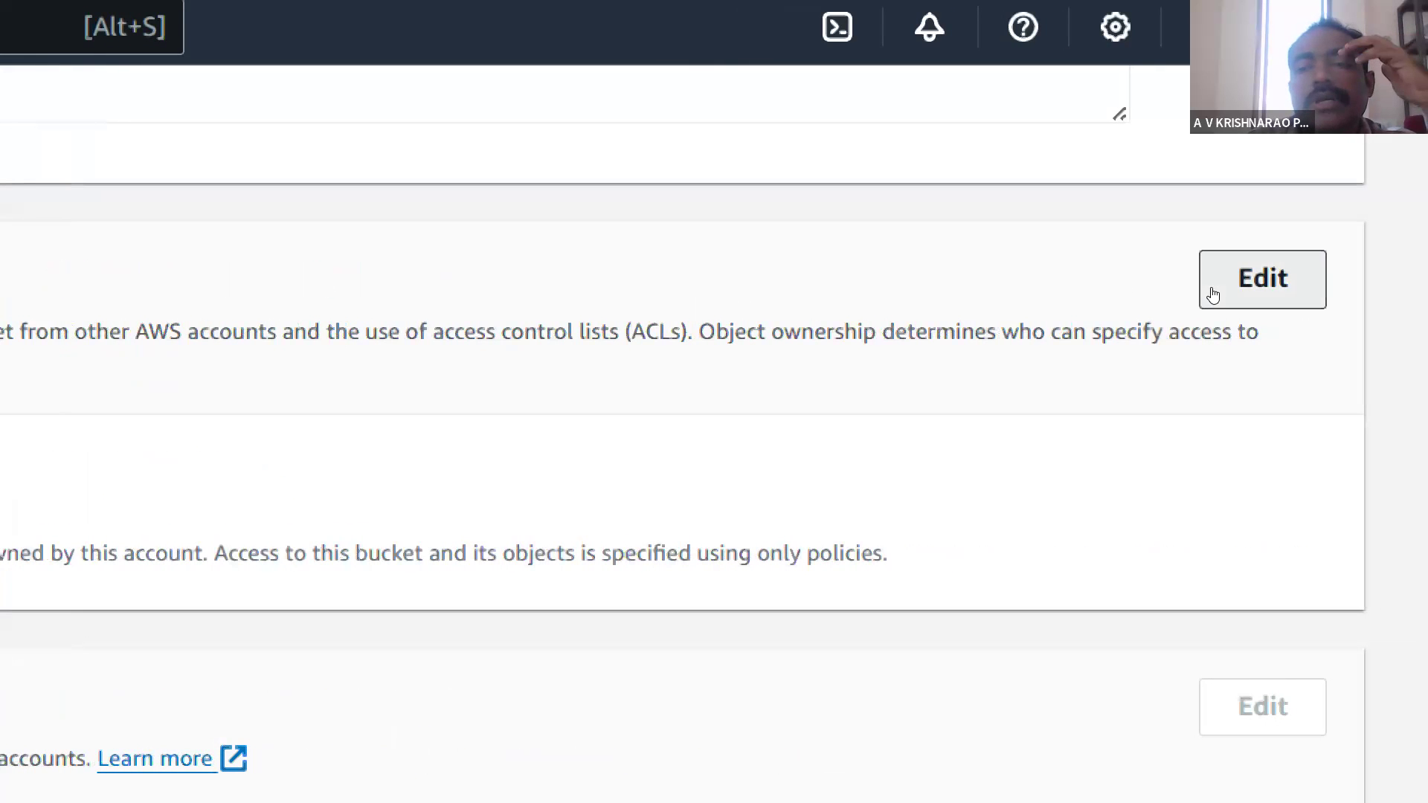
pyautogui.click(1212, 289)
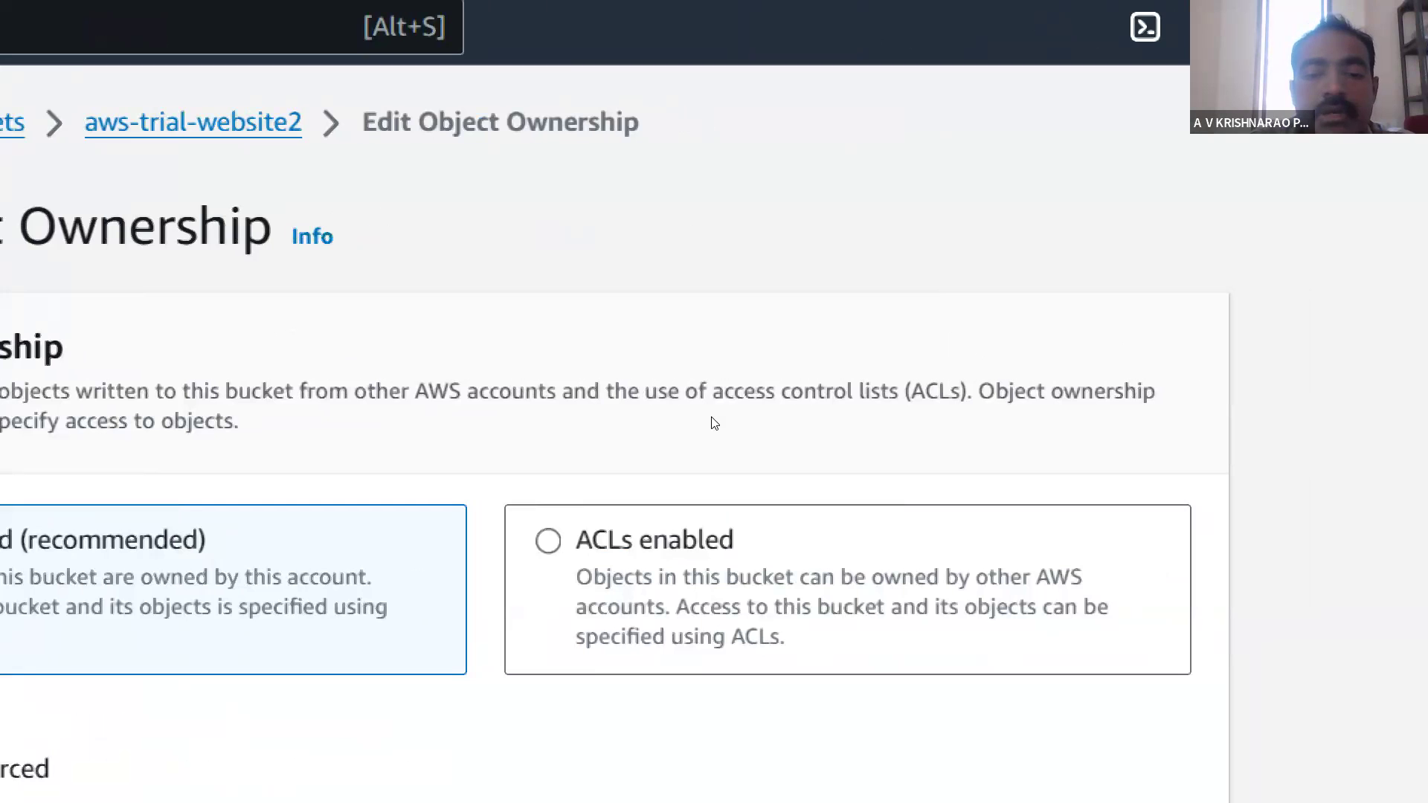
pyautogui.click(548, 541)
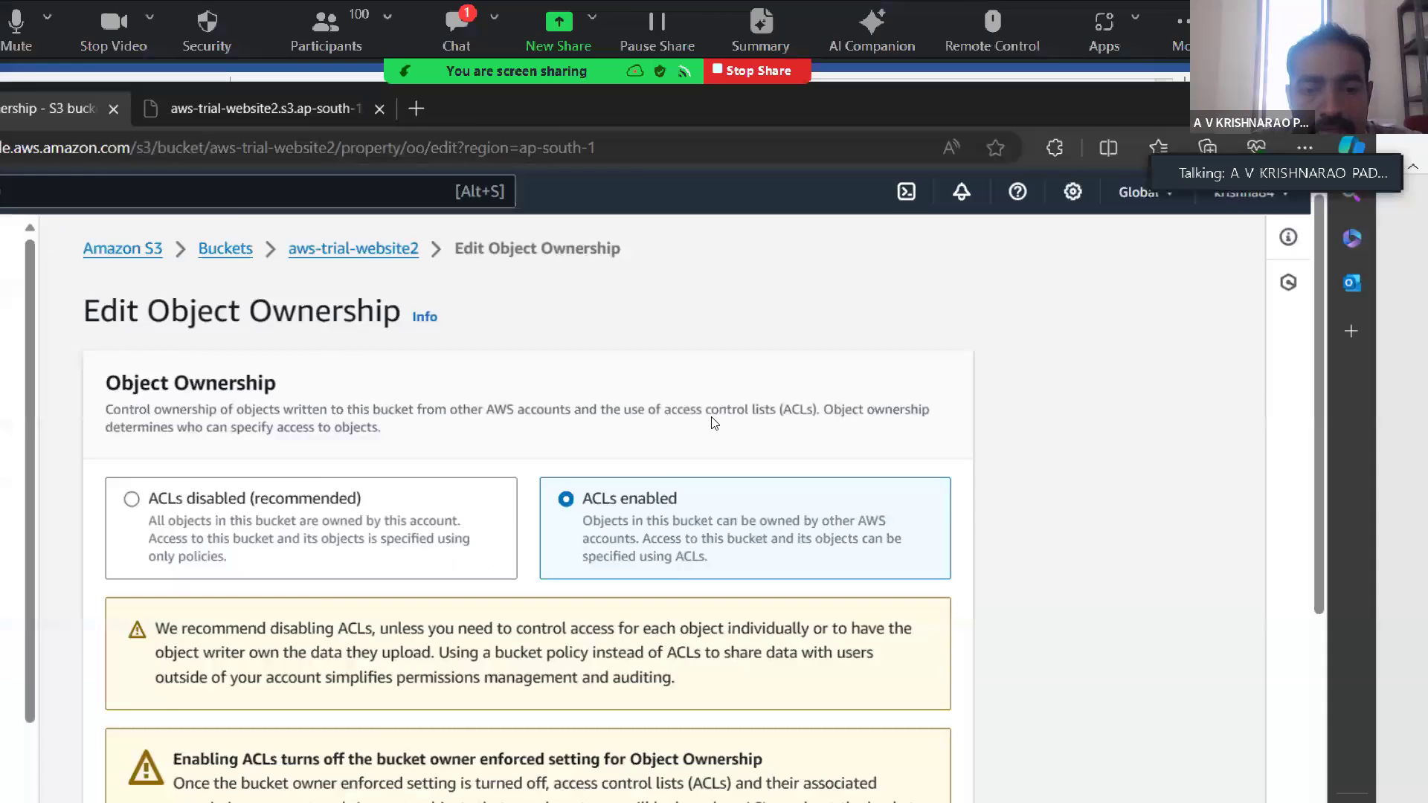
pyautogui.scroll(-3, 713, 422)
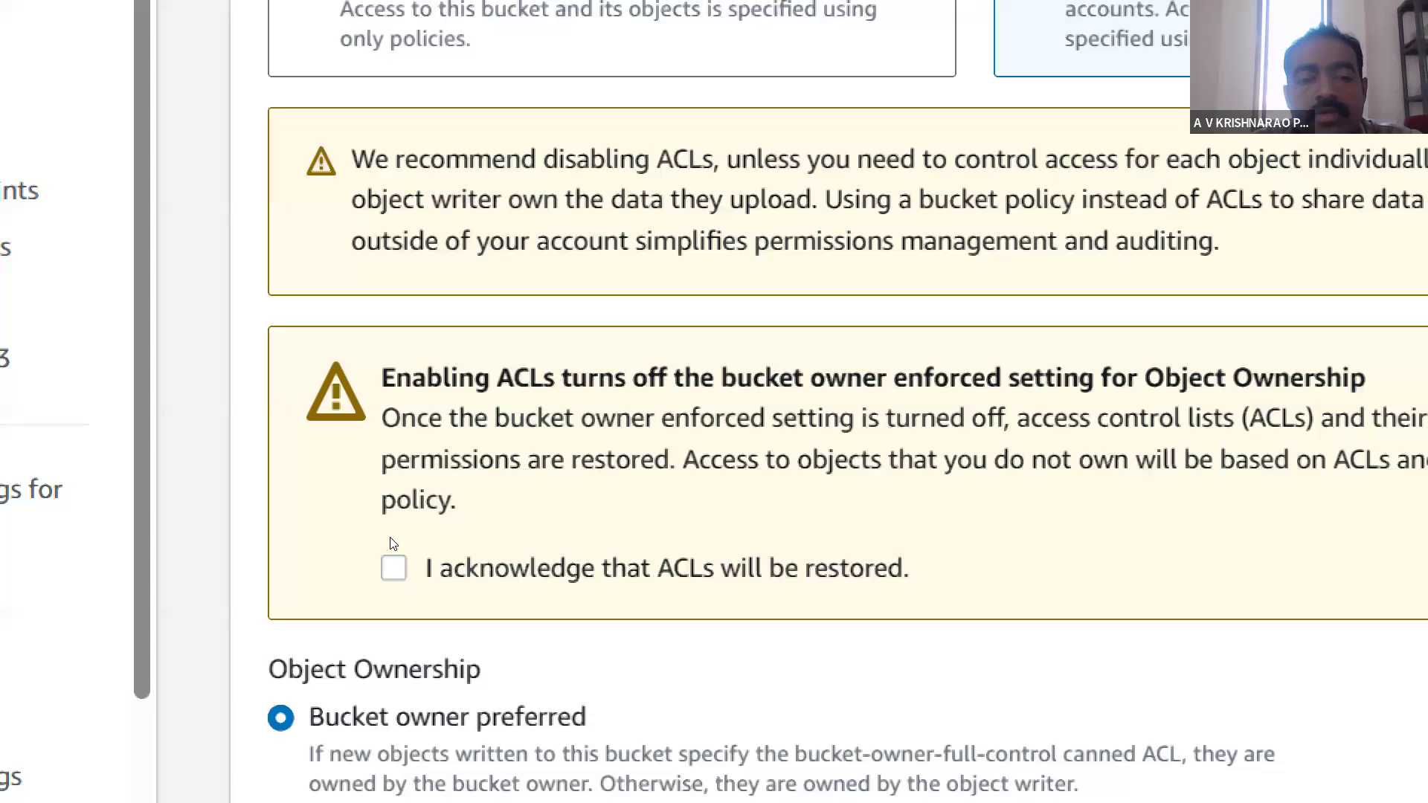
pyautogui.click(390, 538)
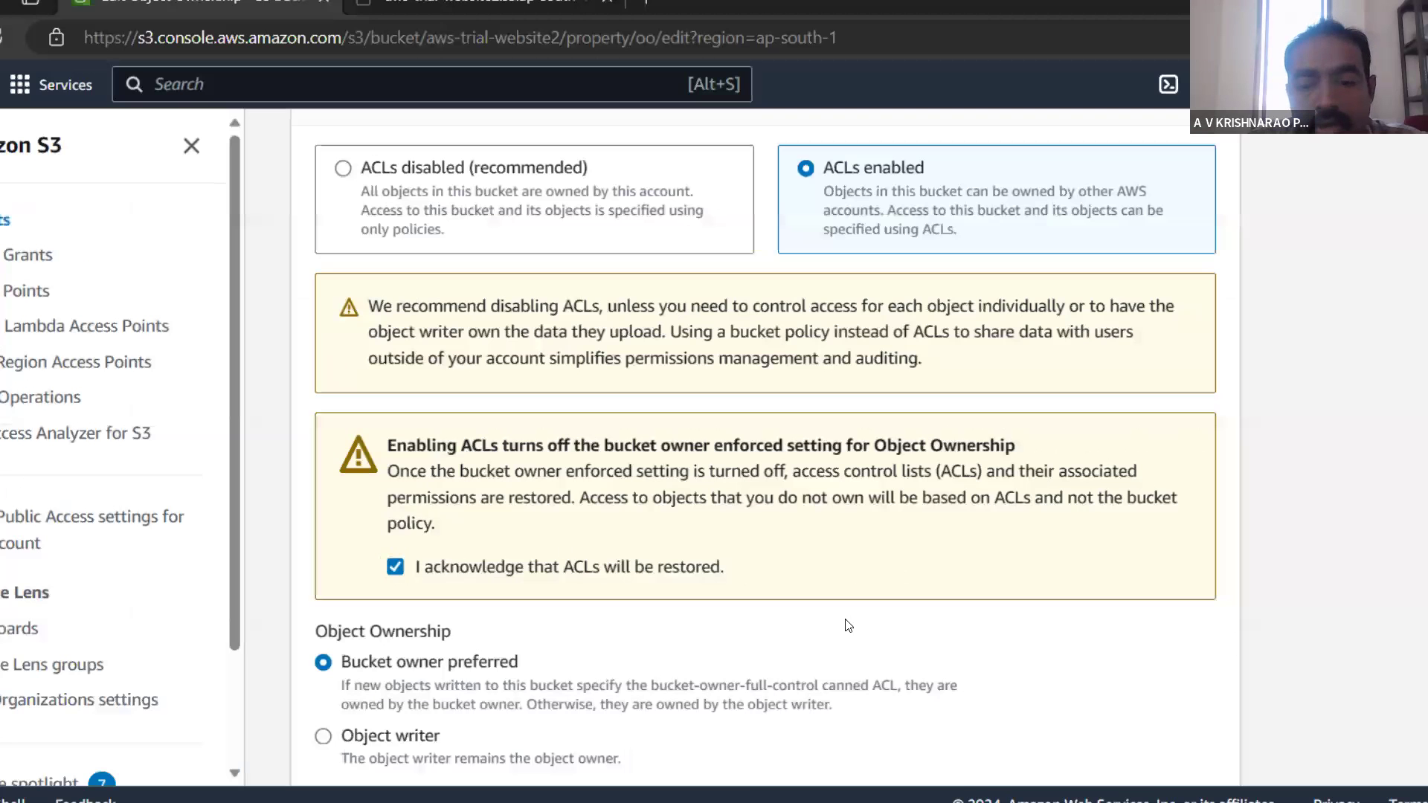
pyautogui.scroll(-3, 1130, 733)
pyautogui.click(1130, 741)
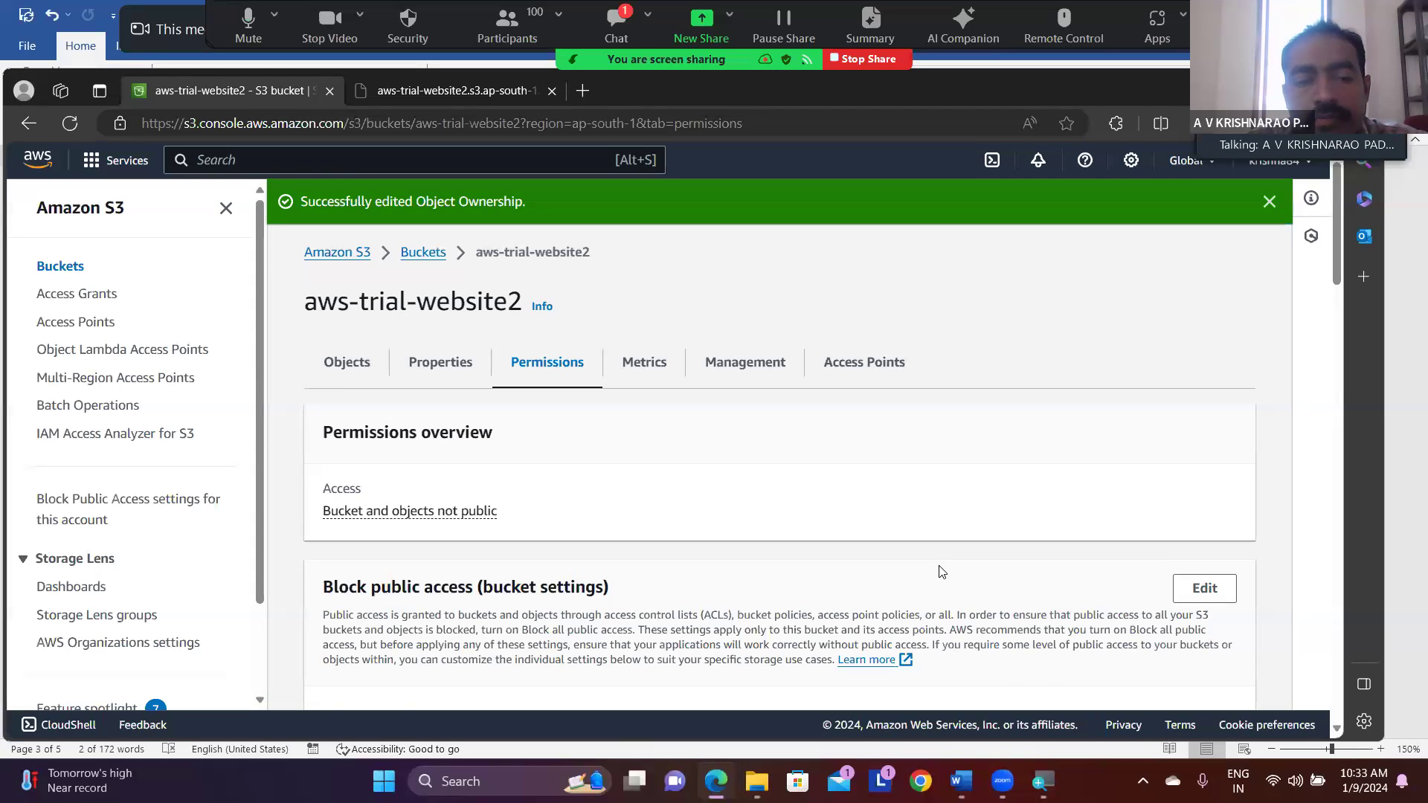
# - Check the Block public access status and the already open website page, and return to the S3 console
pyautogui.scroll(-3, 941, 571)
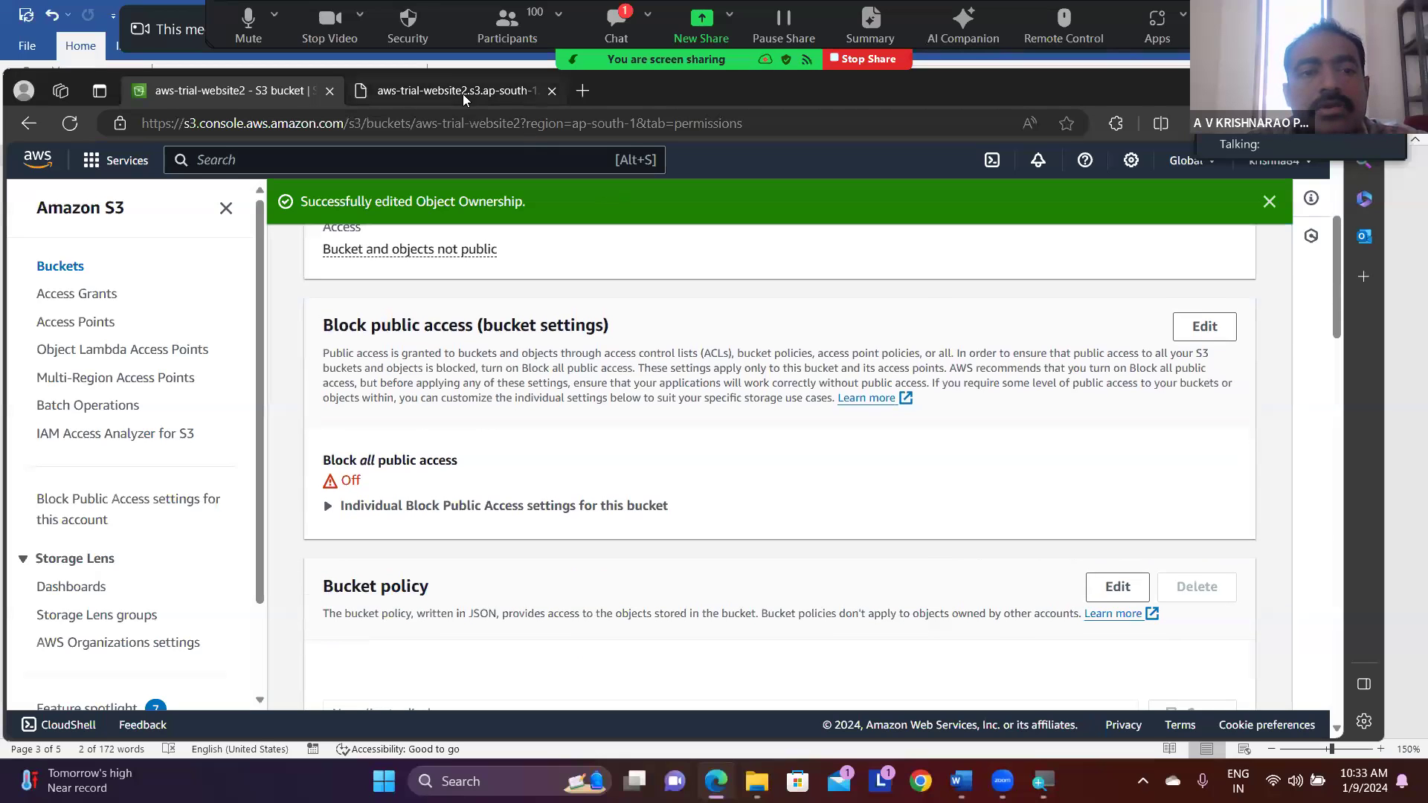
pyautogui.click(440, 88)
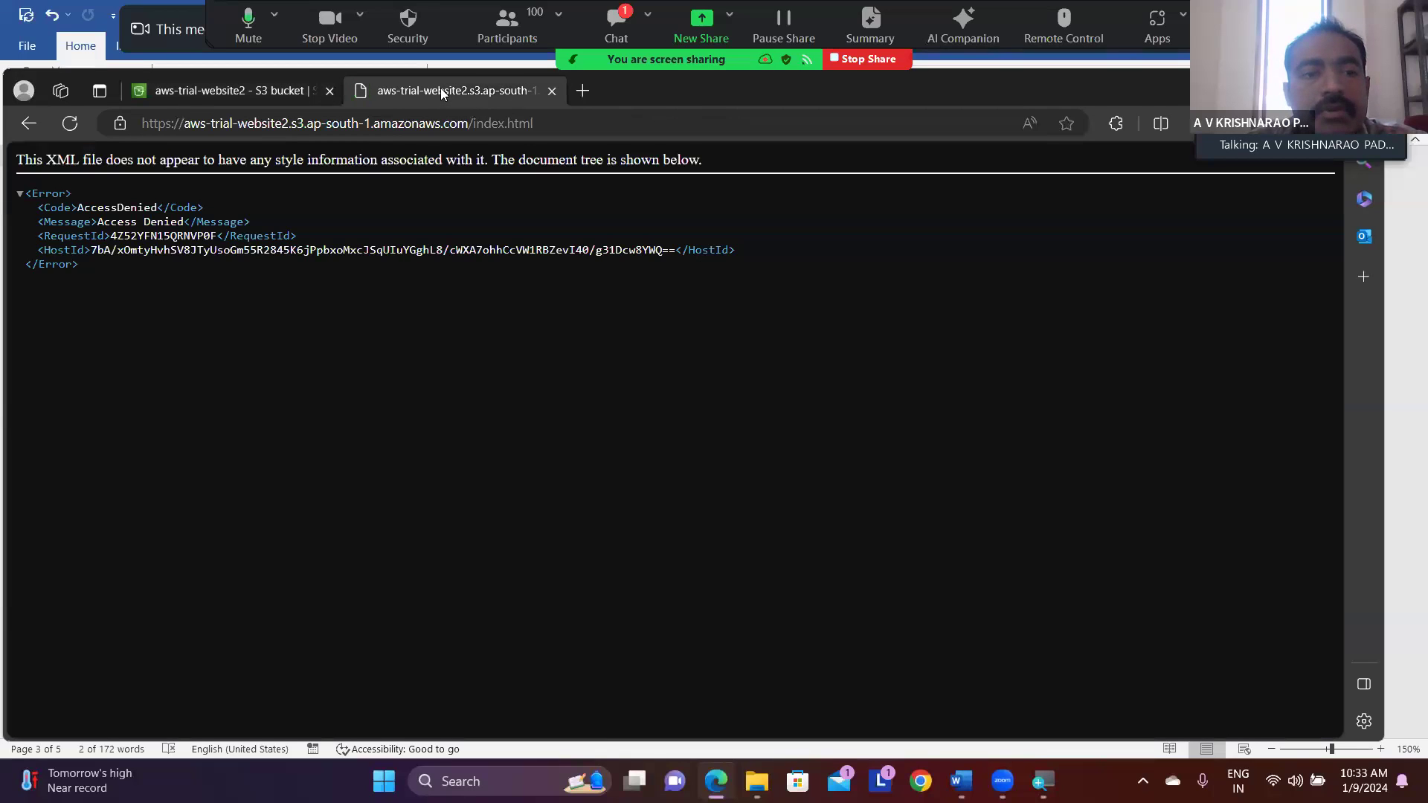
pyautogui.click(213, 90)
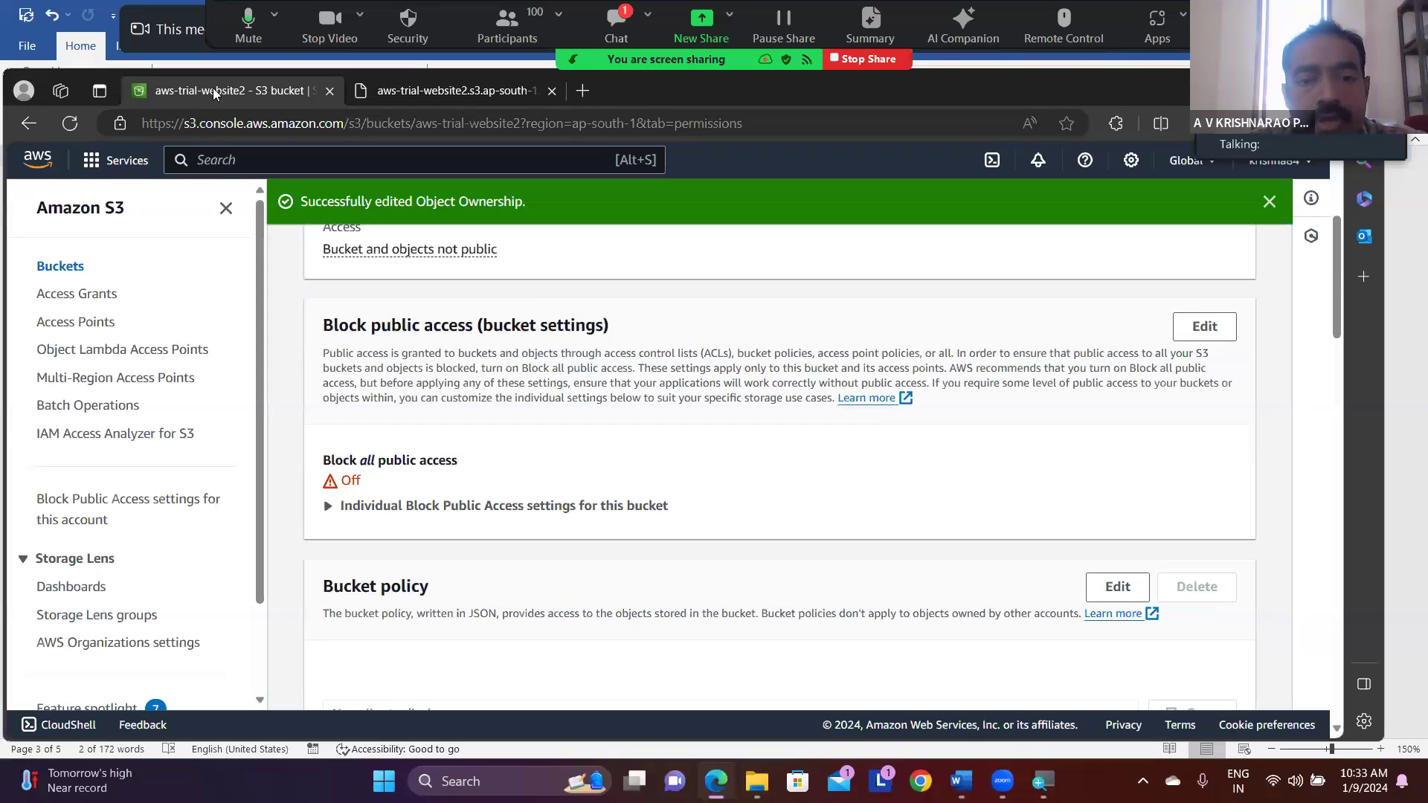
# - Reopen aws-trial-website2 from the bucket list and open the details of its index.html object
pyautogui.click(74, 273)
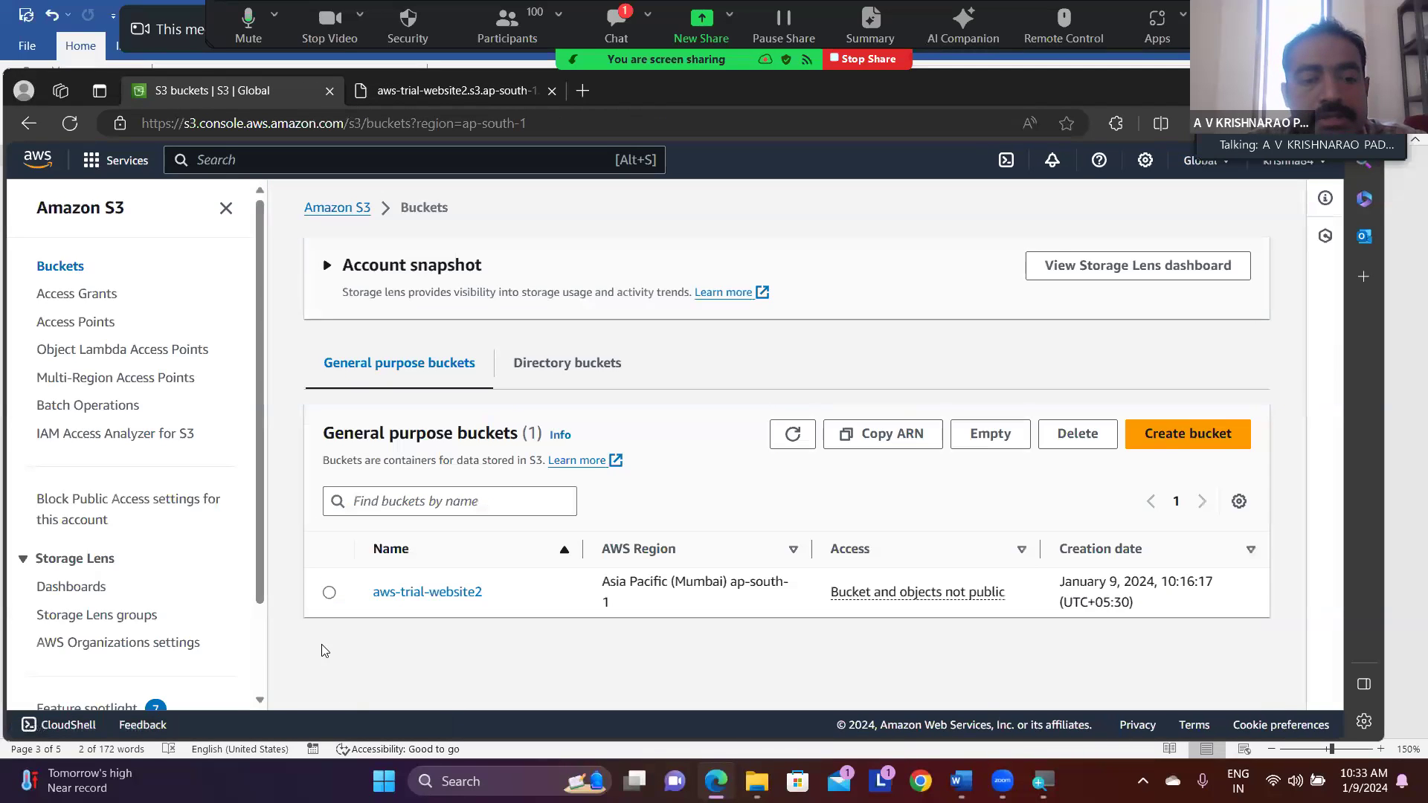
pyautogui.click(330, 594)
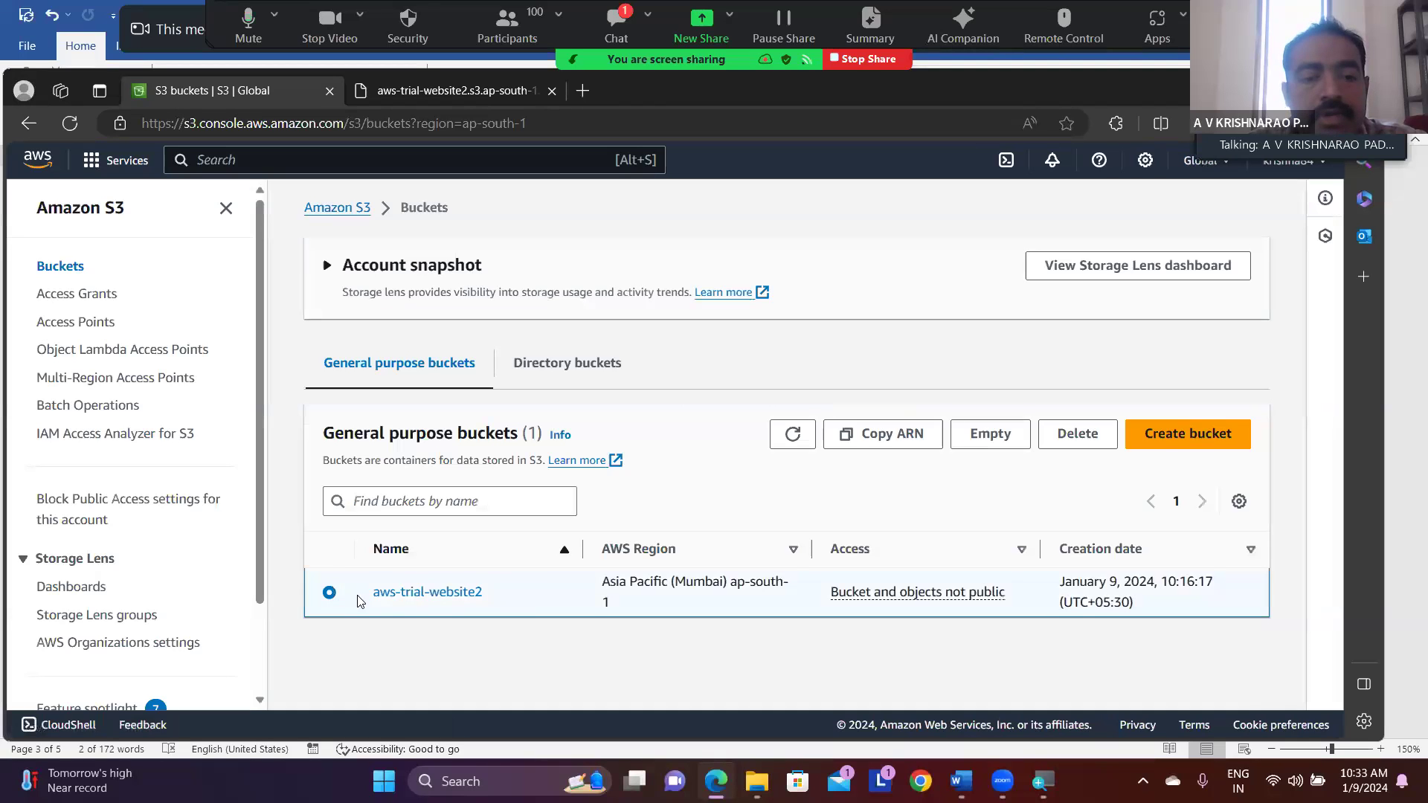
pyautogui.click(409, 598)
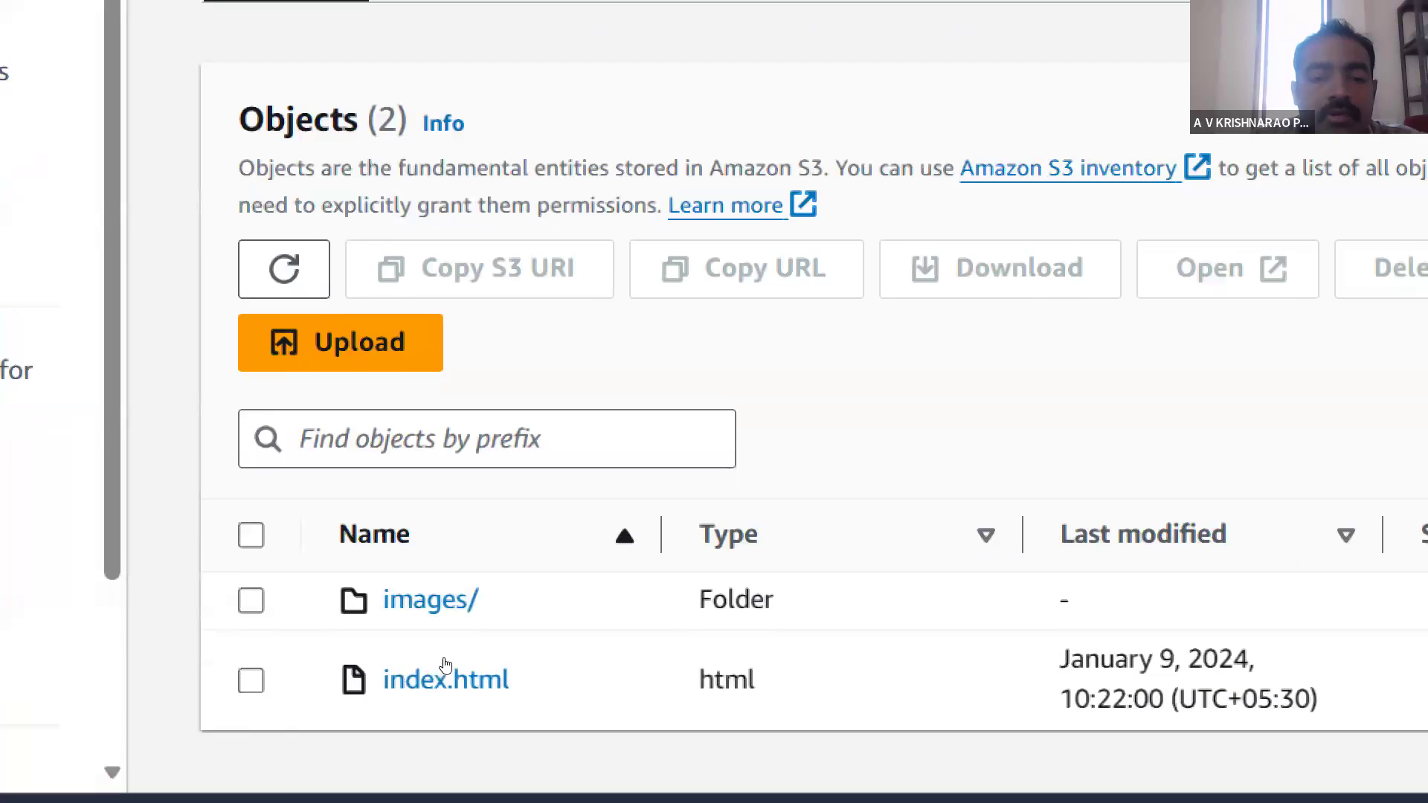
pyautogui.click(445, 672)
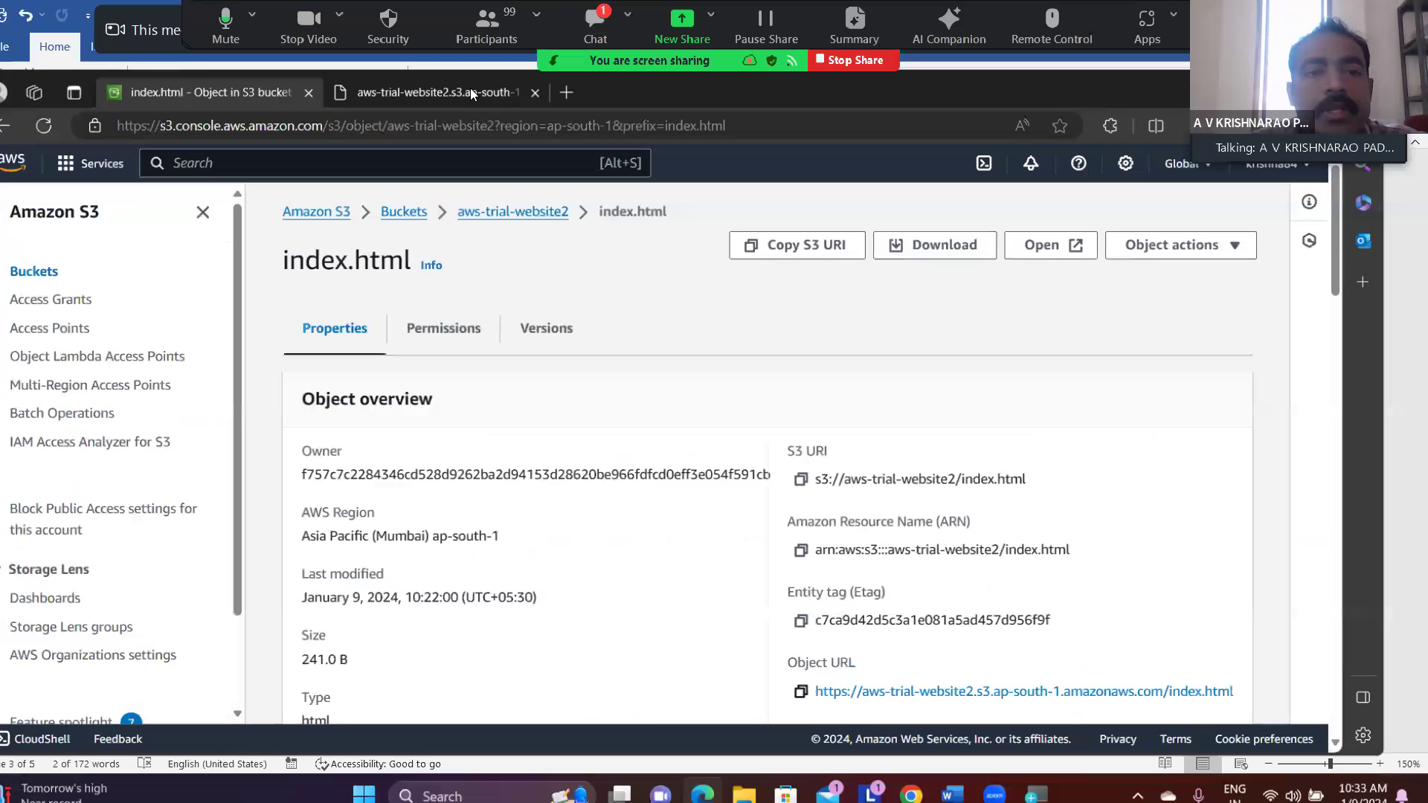
# - Reload the open index.html website page to test public access, and return to the object's details in the S3 console
pyautogui.click(468, 90)
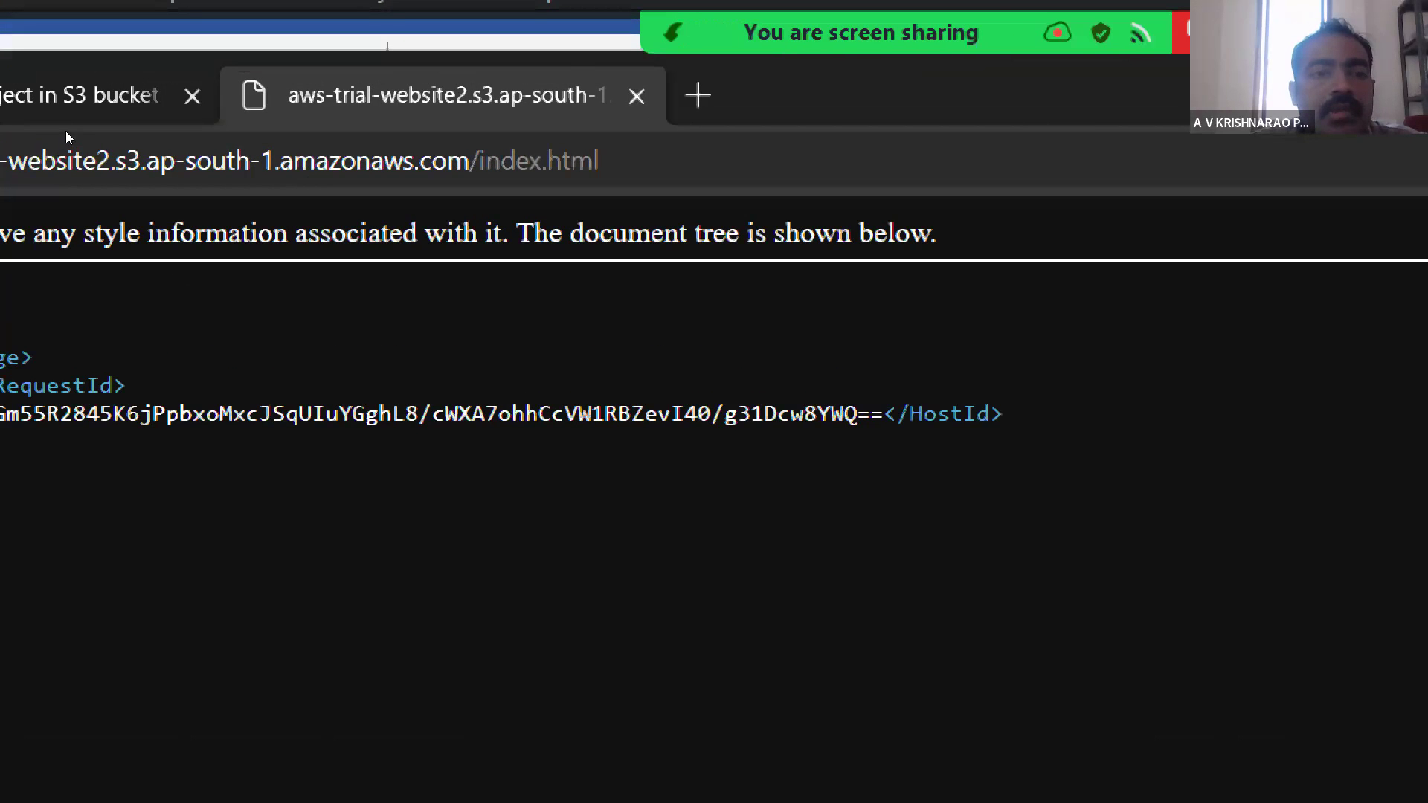
pyautogui.click(140, 159)
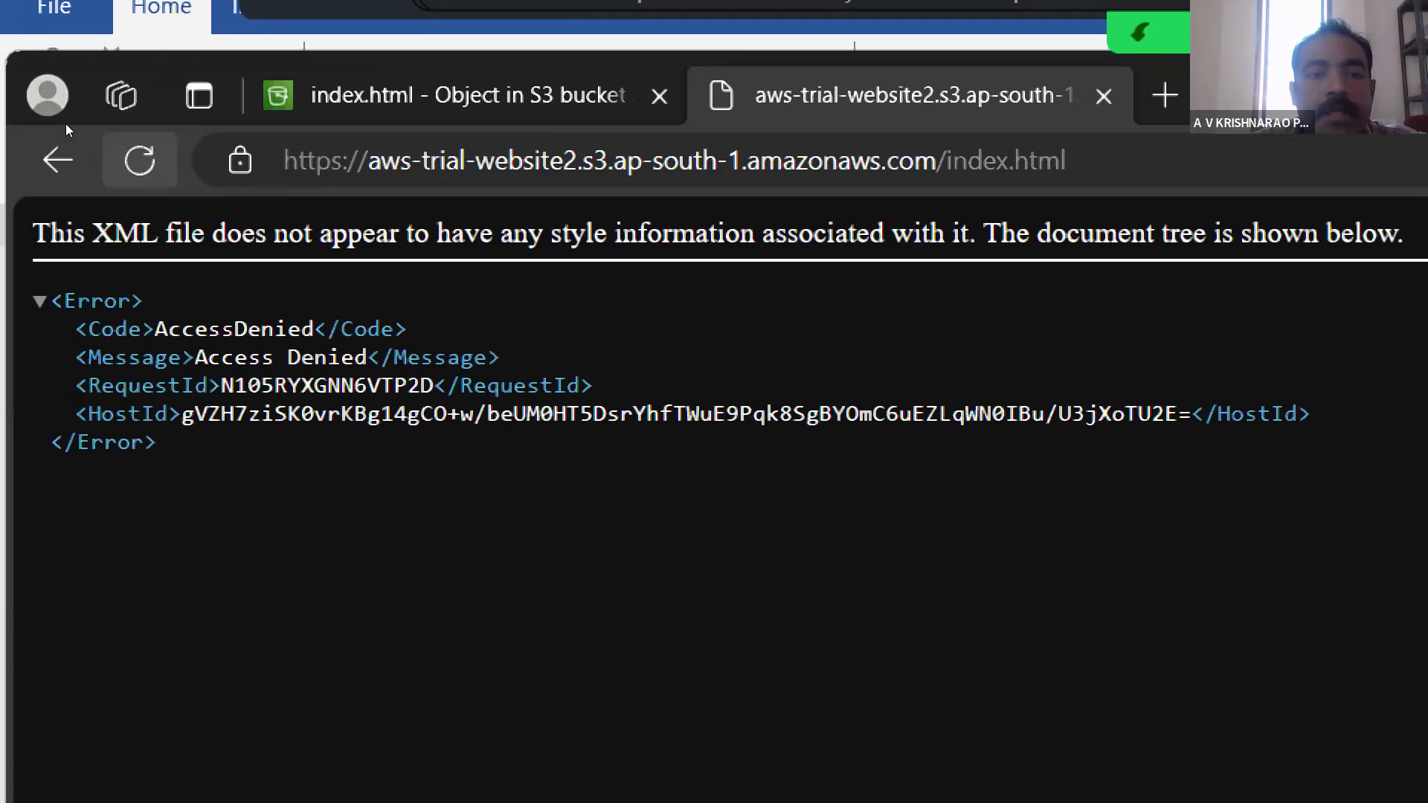
pyautogui.click(357, 98)
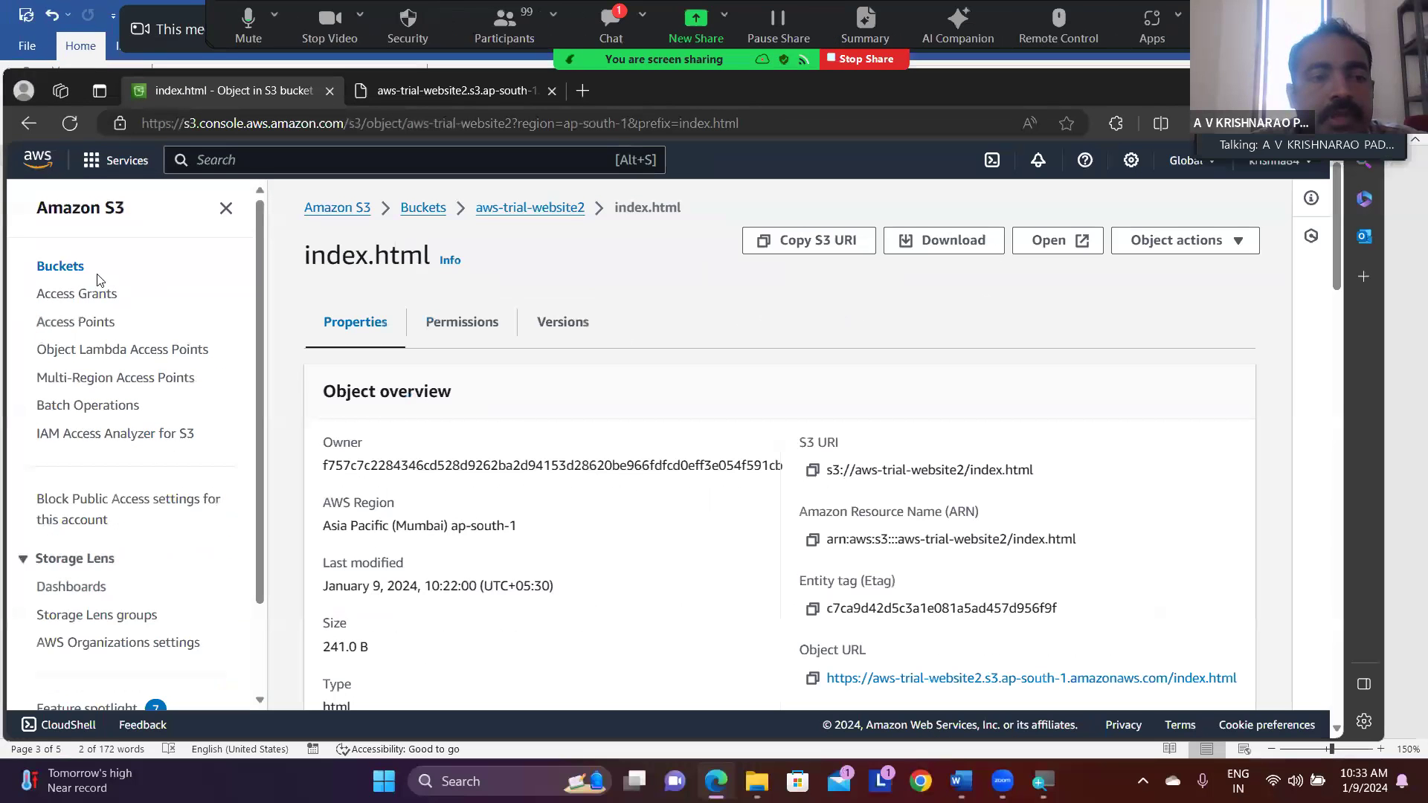
# - Return to the bucket list and reopen aws-trial-website2 to show its stored objects
pyautogui.click(68, 288)
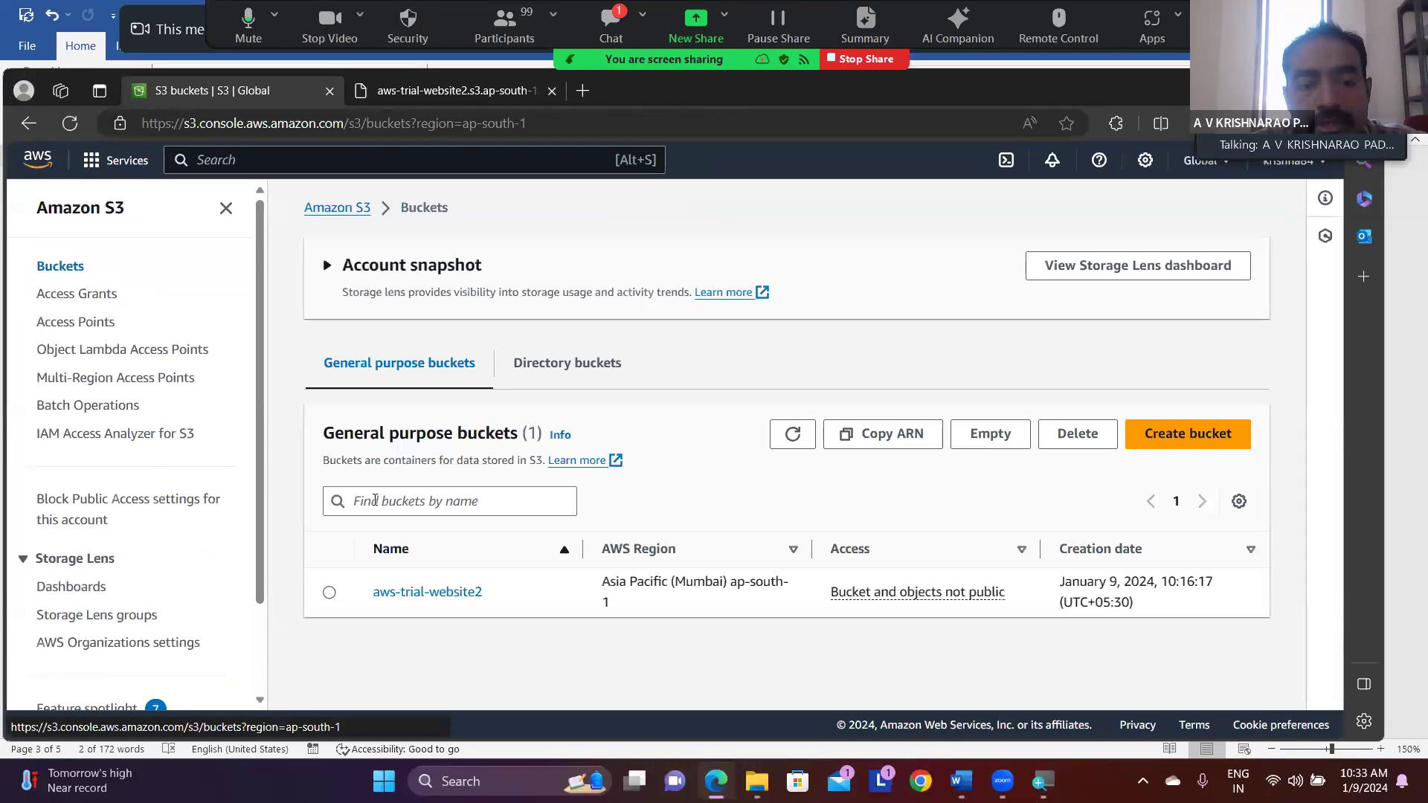
pyautogui.click(330, 593)
pyautogui.click(402, 595)
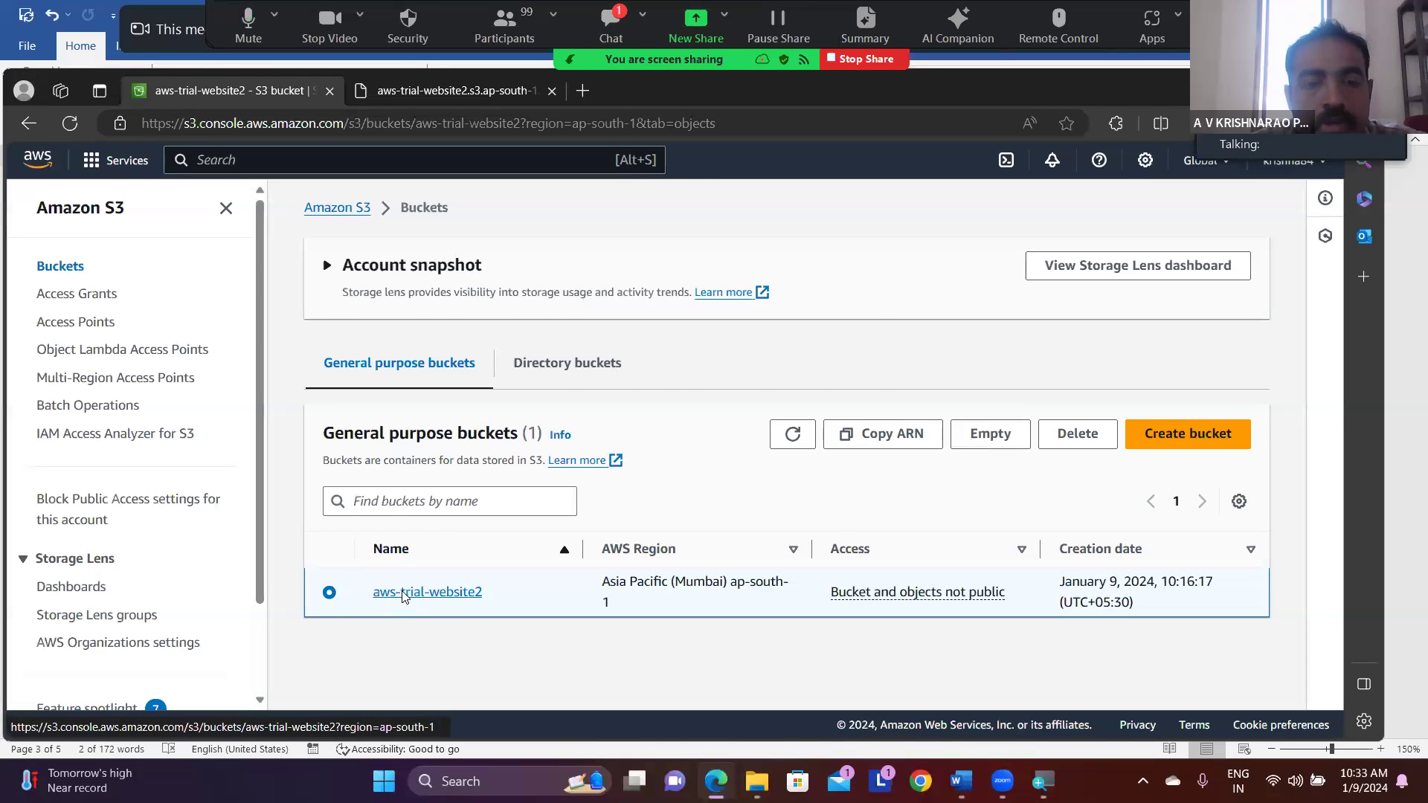
pyautogui.scroll(-1, 404, 597)
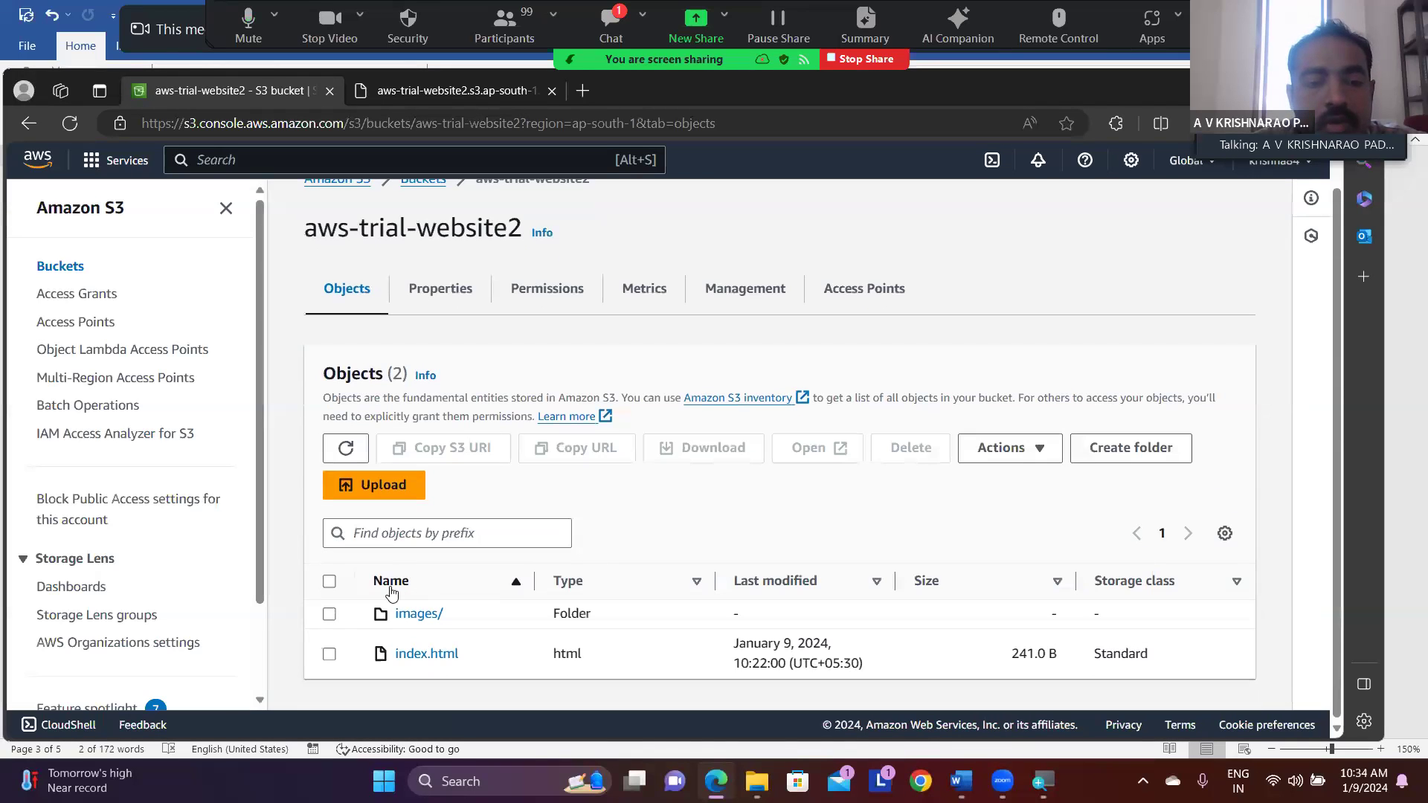
# - Select the images/ folder and index.html together and make them public using ACL
pyautogui.click(329, 581)
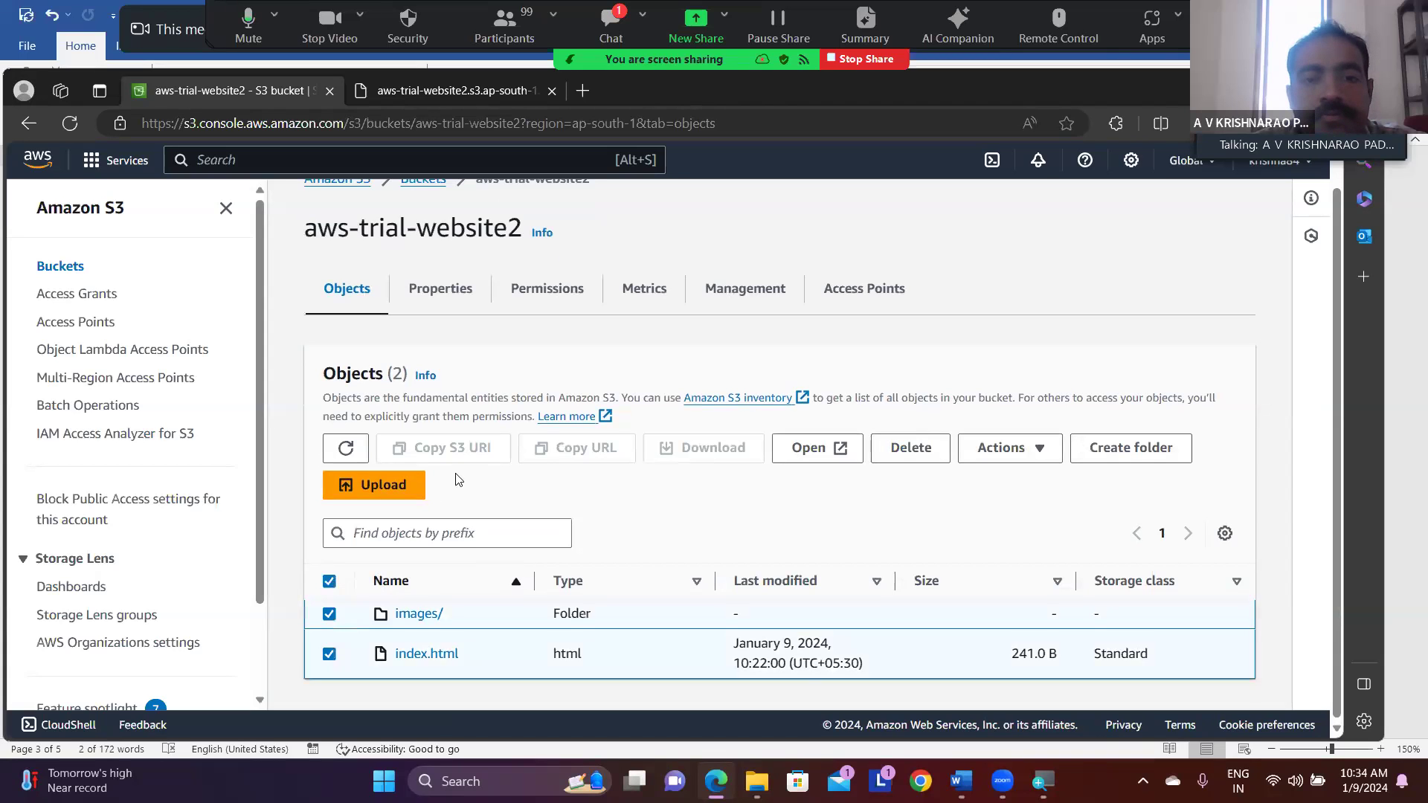
pyautogui.click(1039, 451)
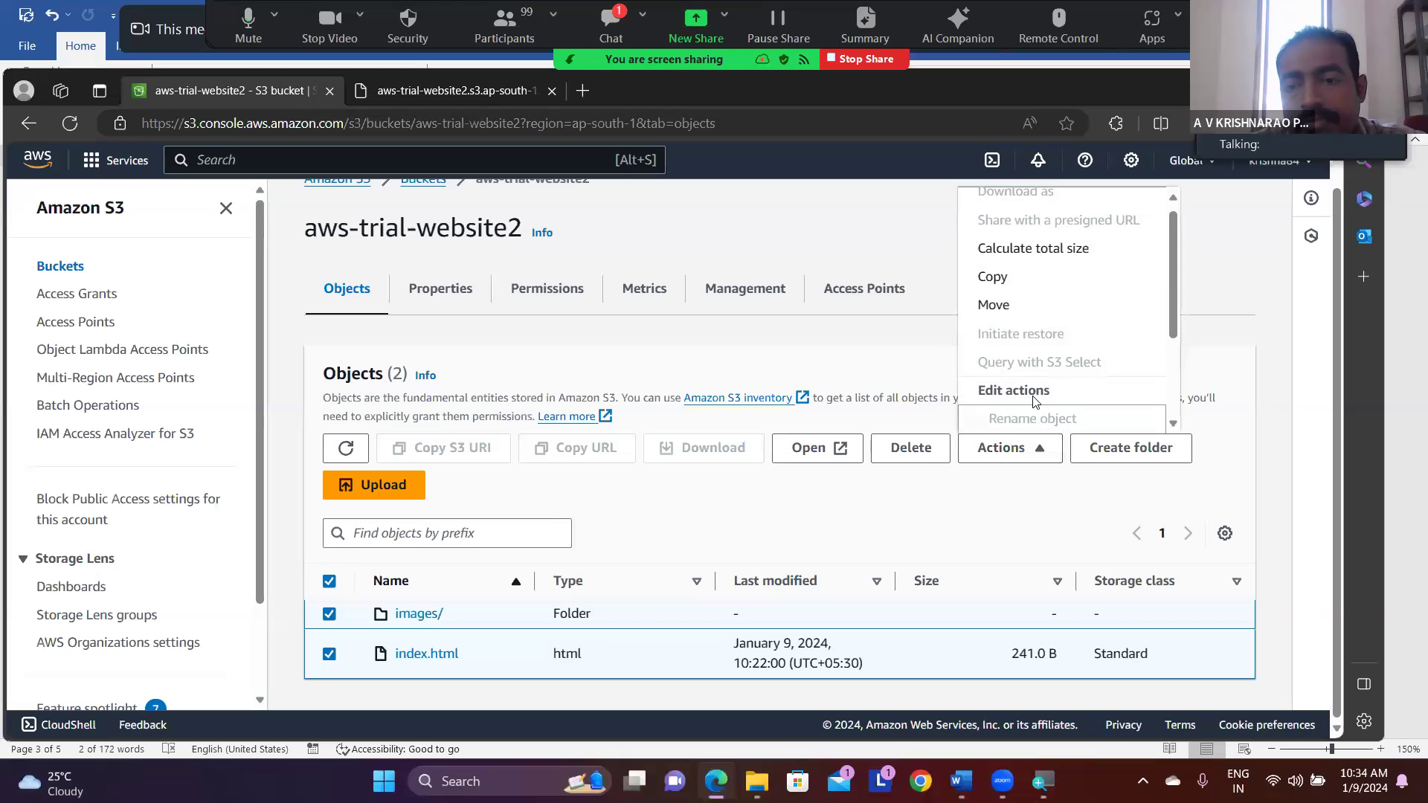
pyautogui.scroll(-2, 1033, 402)
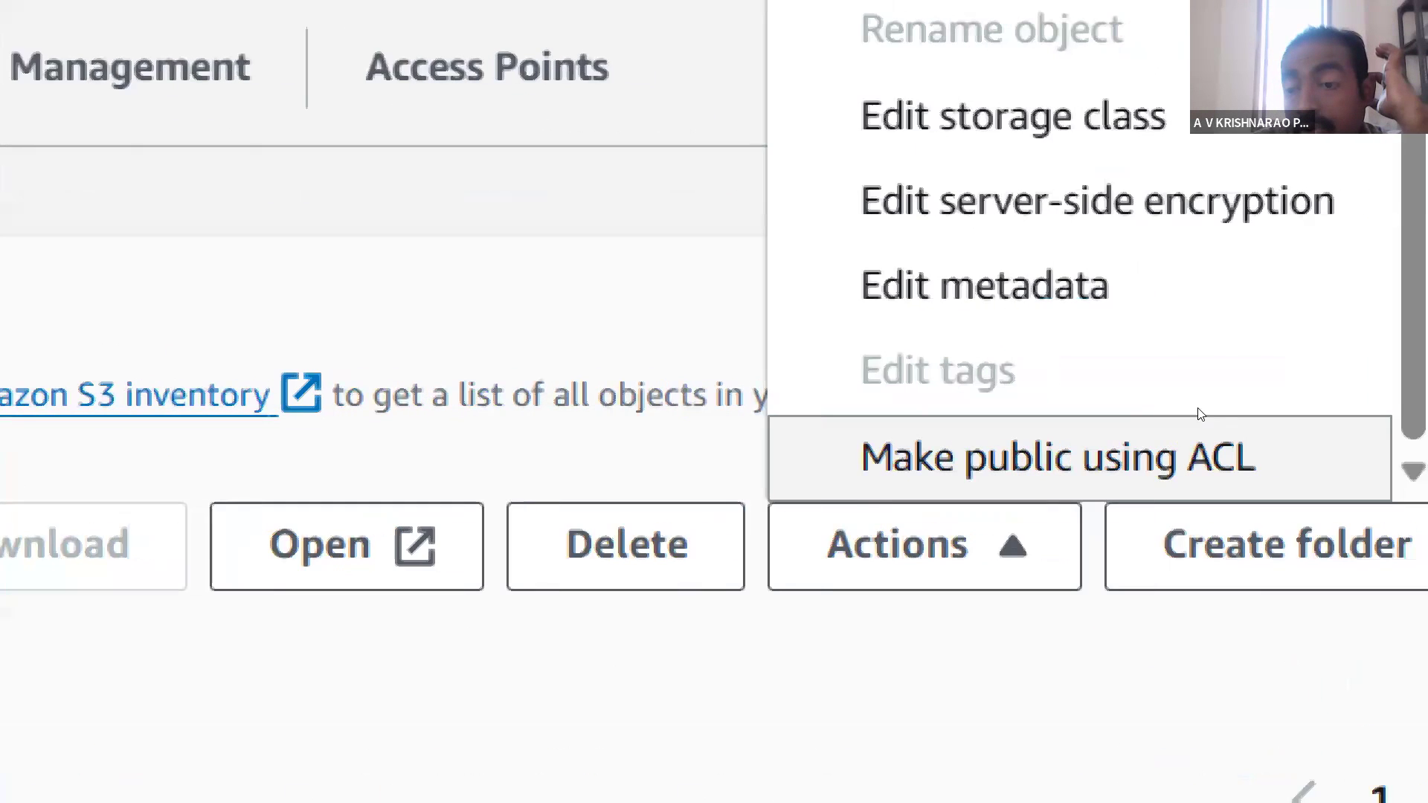
pyautogui.click(1117, 423)
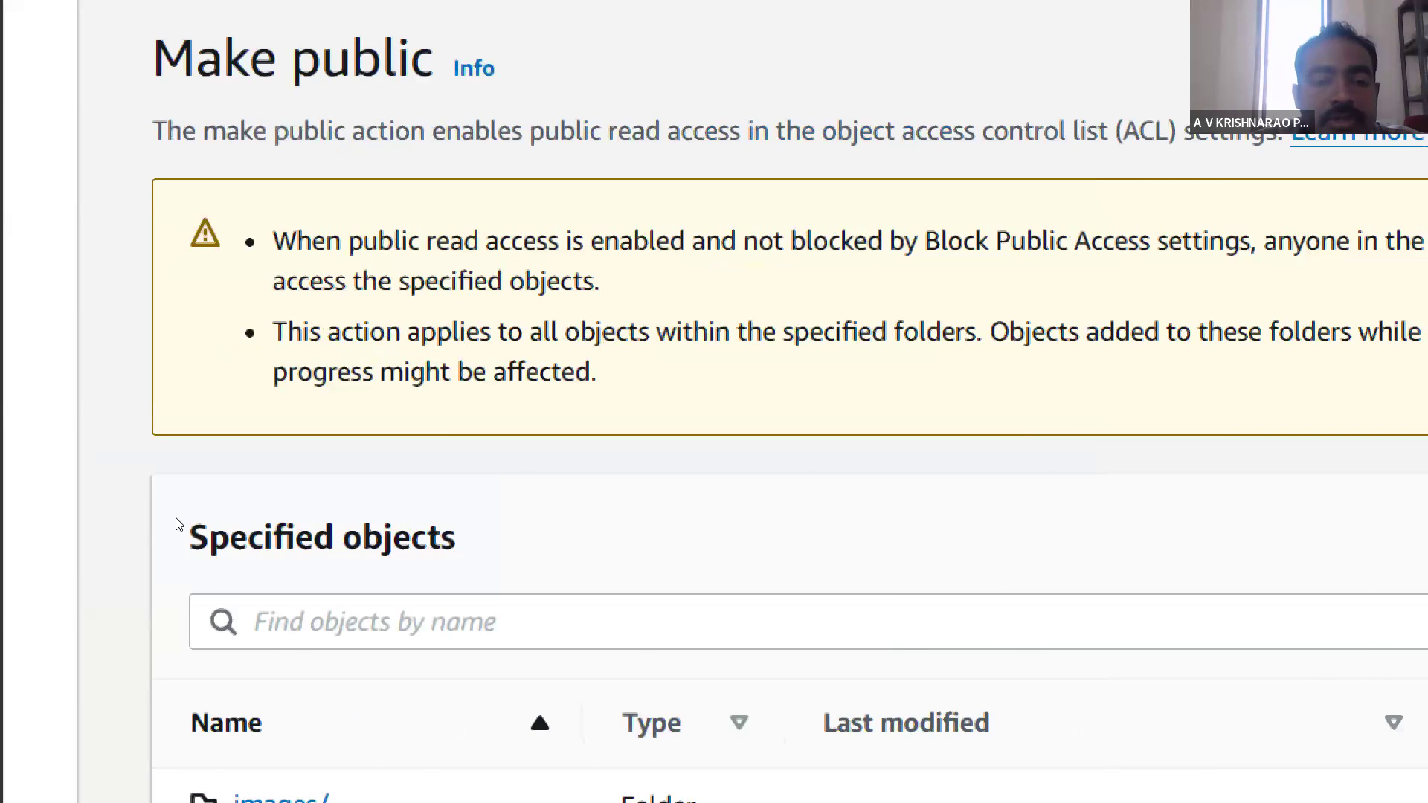
pyautogui.scroll(-1, 178, 524)
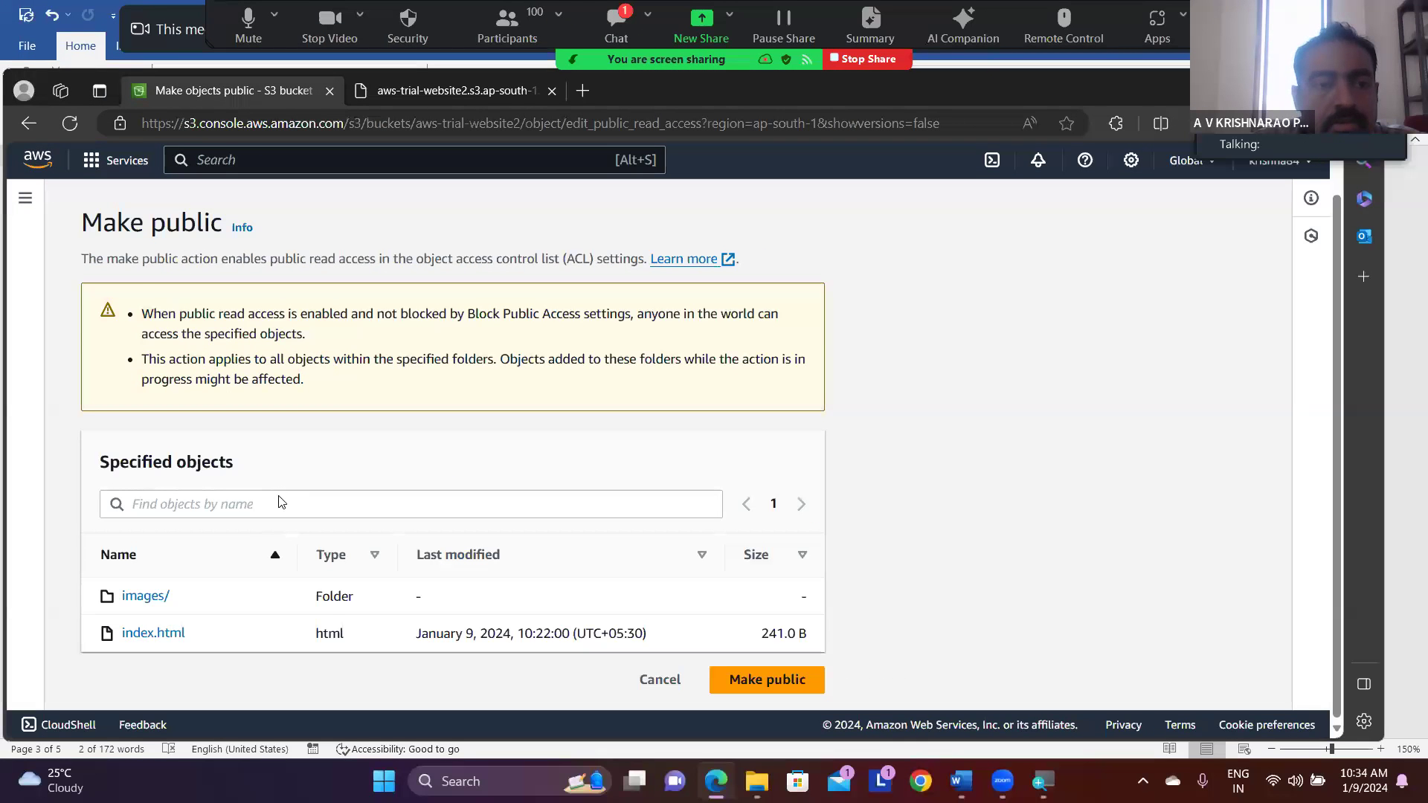
pyautogui.scroll(1, 325, 554)
pyautogui.scroll(-1, 281, 501)
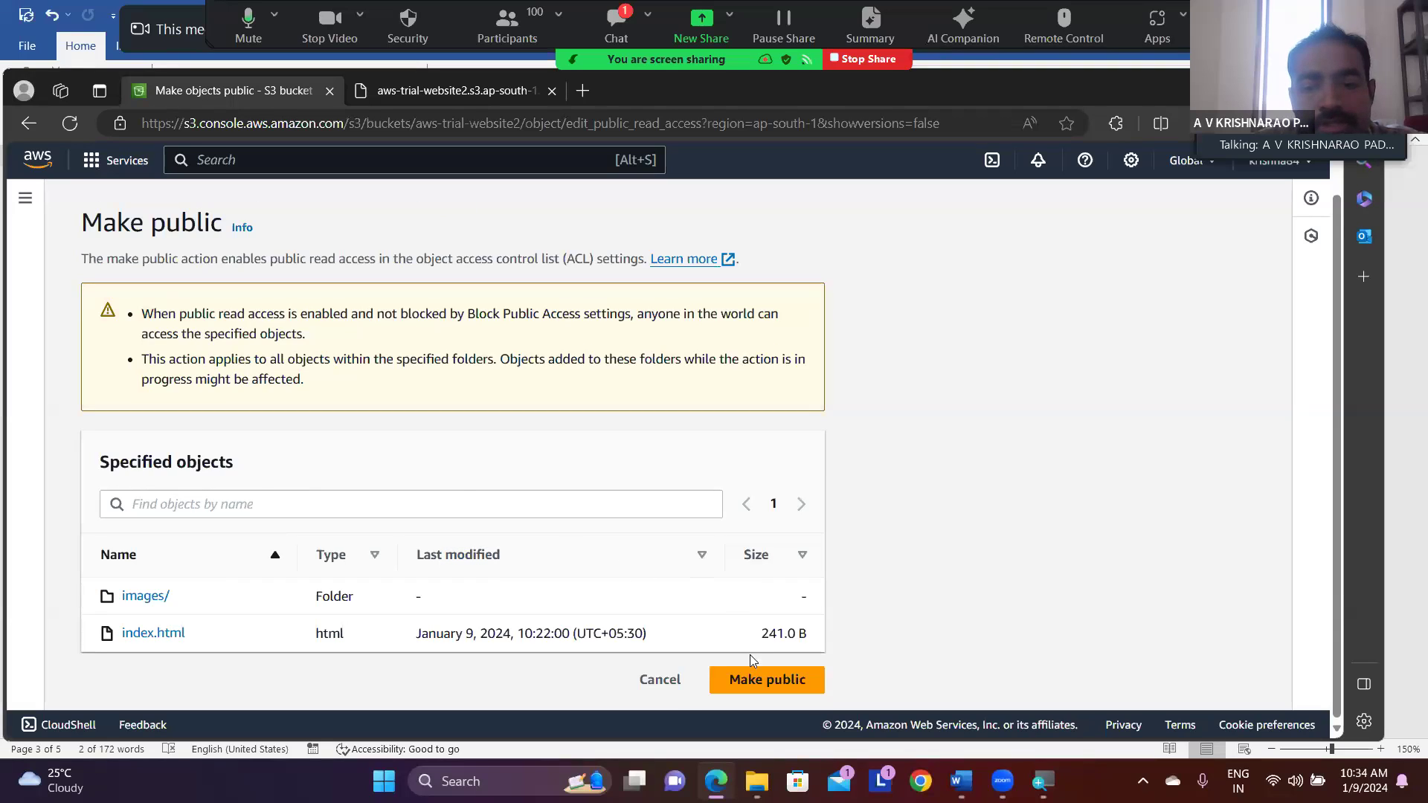
pyautogui.click(752, 682)
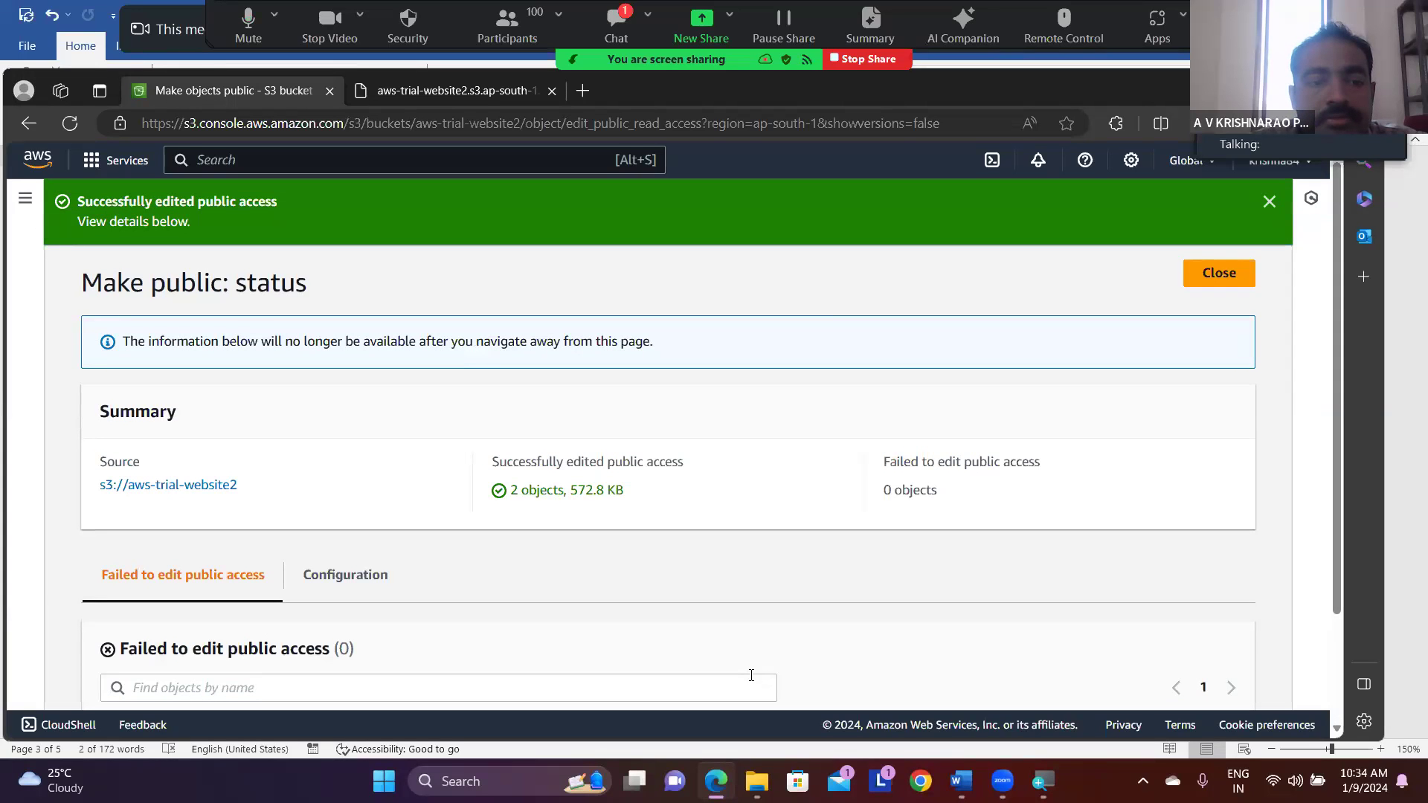
# - Review the Make public status summary and failed-objects list, and reopen aws-trial-website2 from the bucket list
pyautogui.scroll(-2, 669, 515)
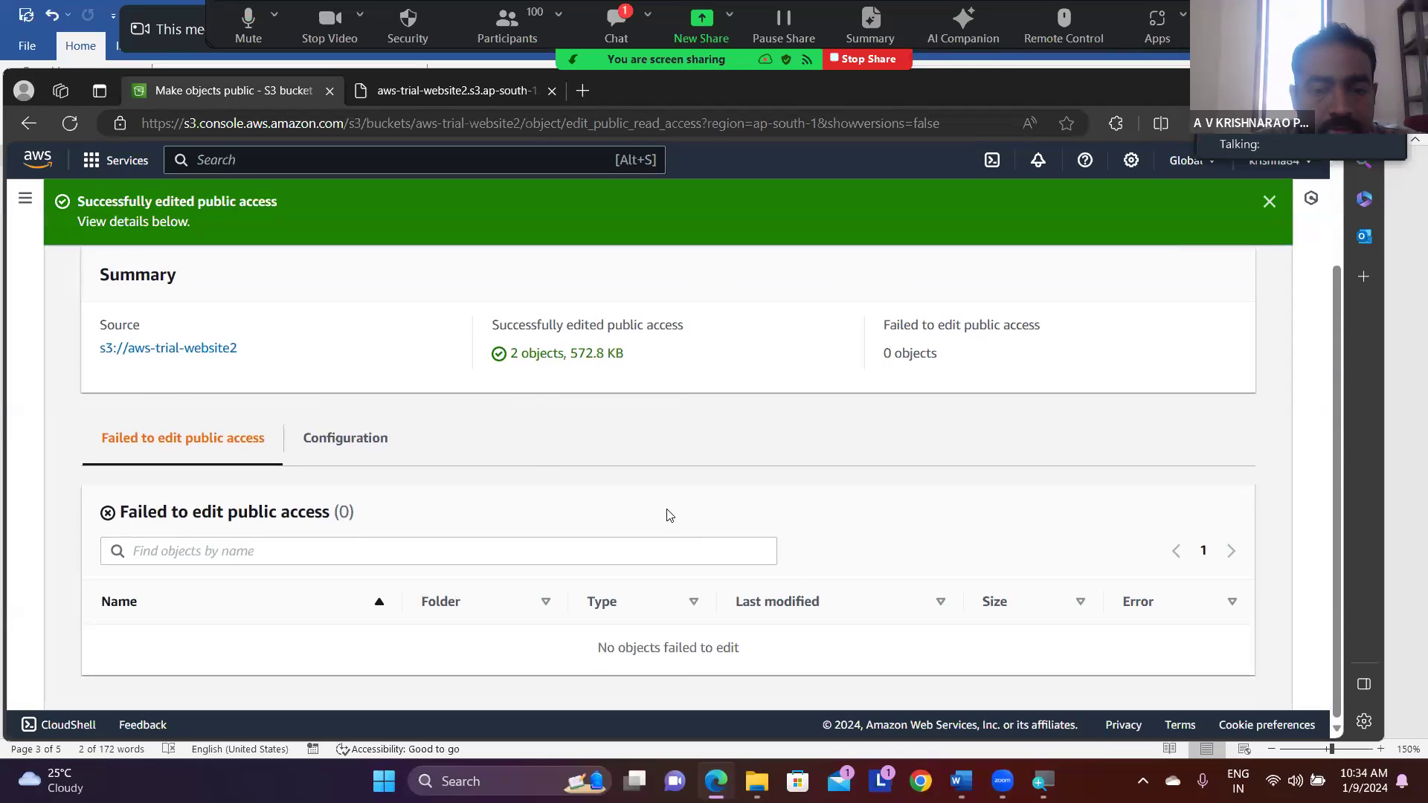
pyautogui.scroll(2, 668, 514)
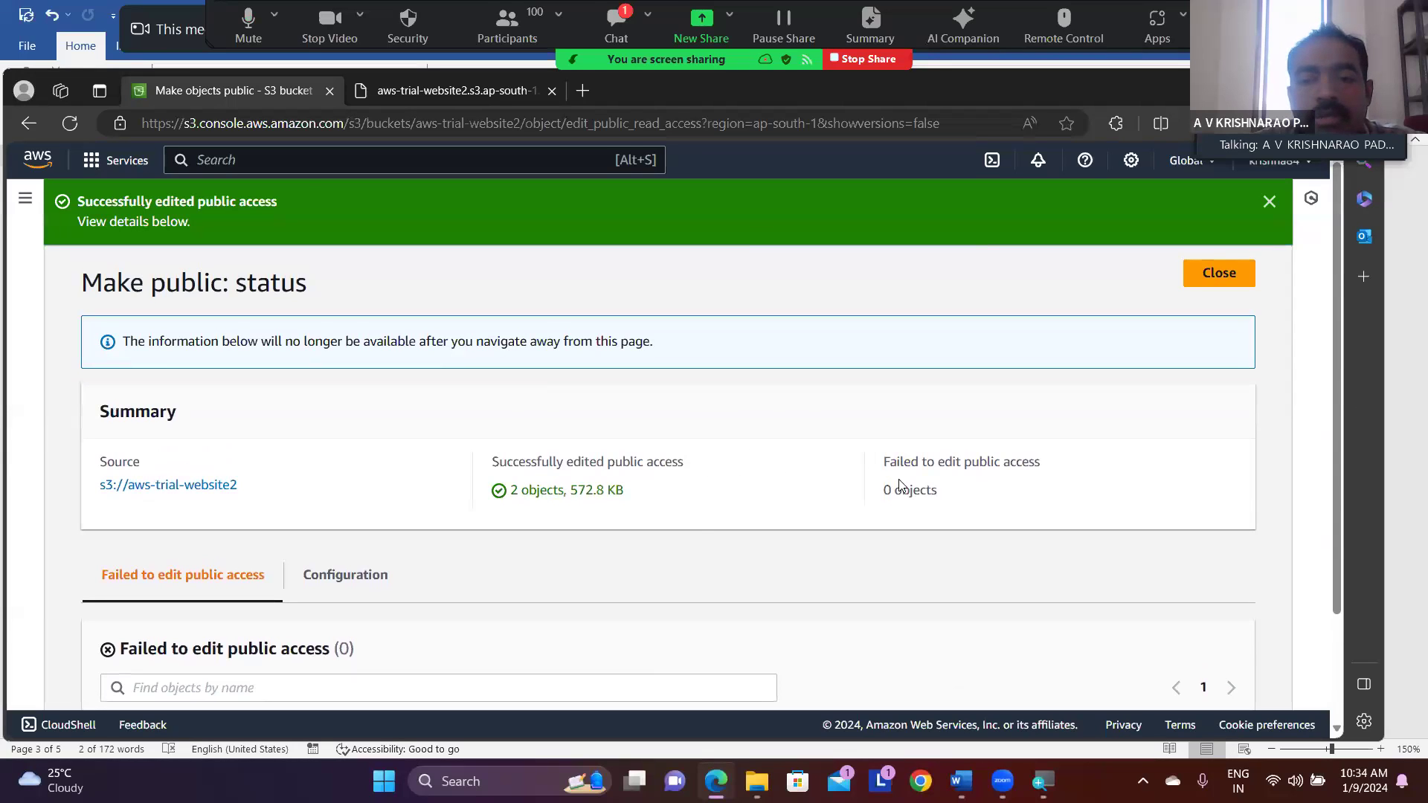
pyautogui.click(25, 198)
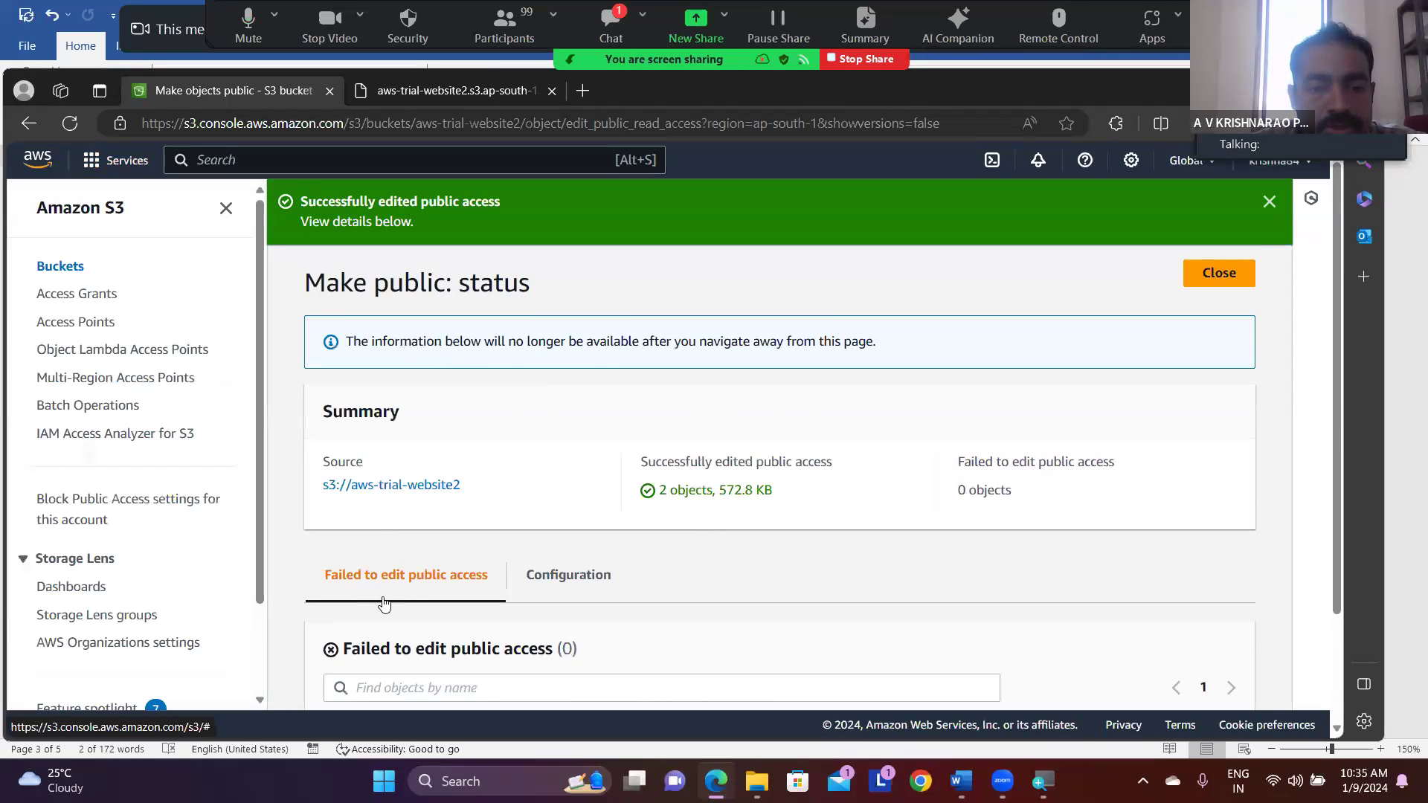
pyautogui.scroll(-2, 380, 603)
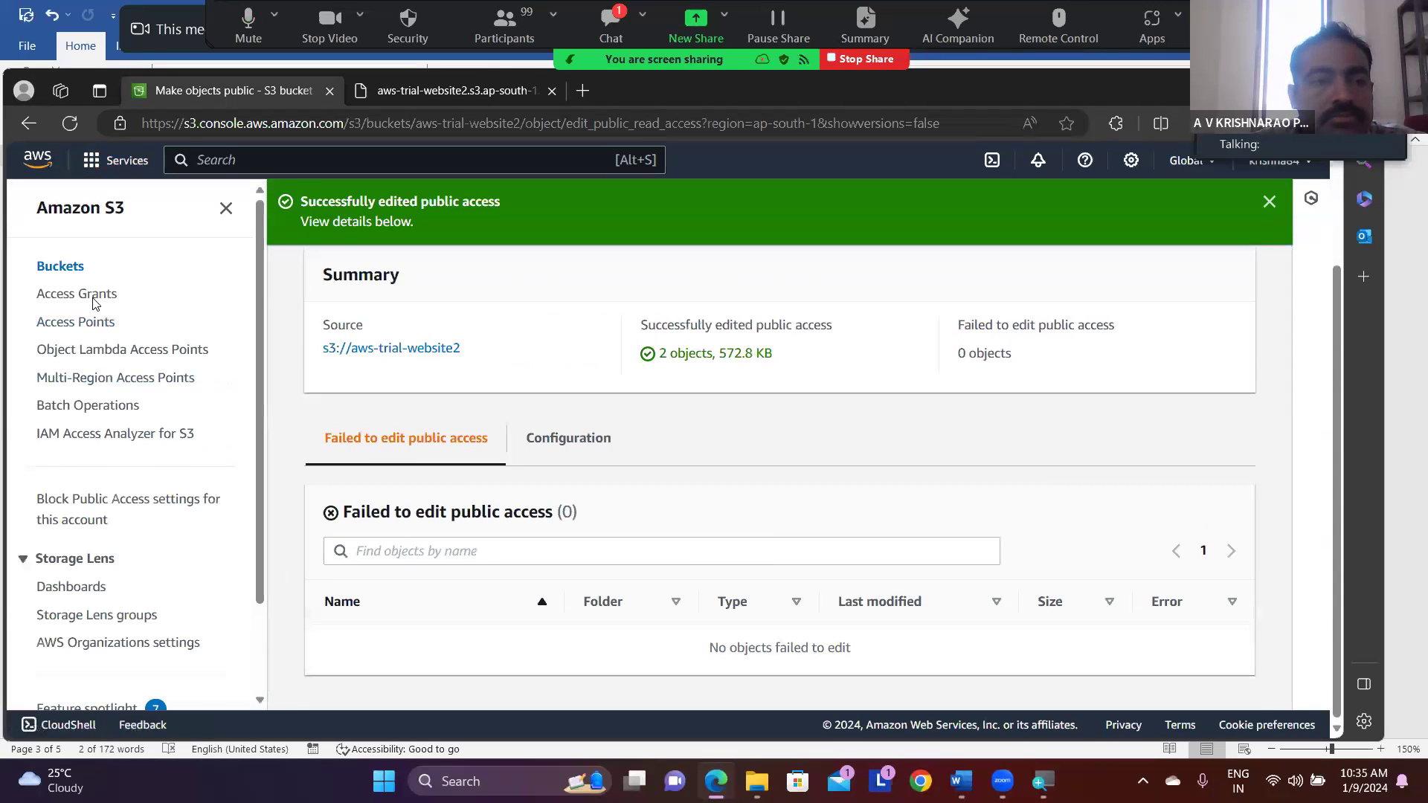
pyautogui.click(74, 273)
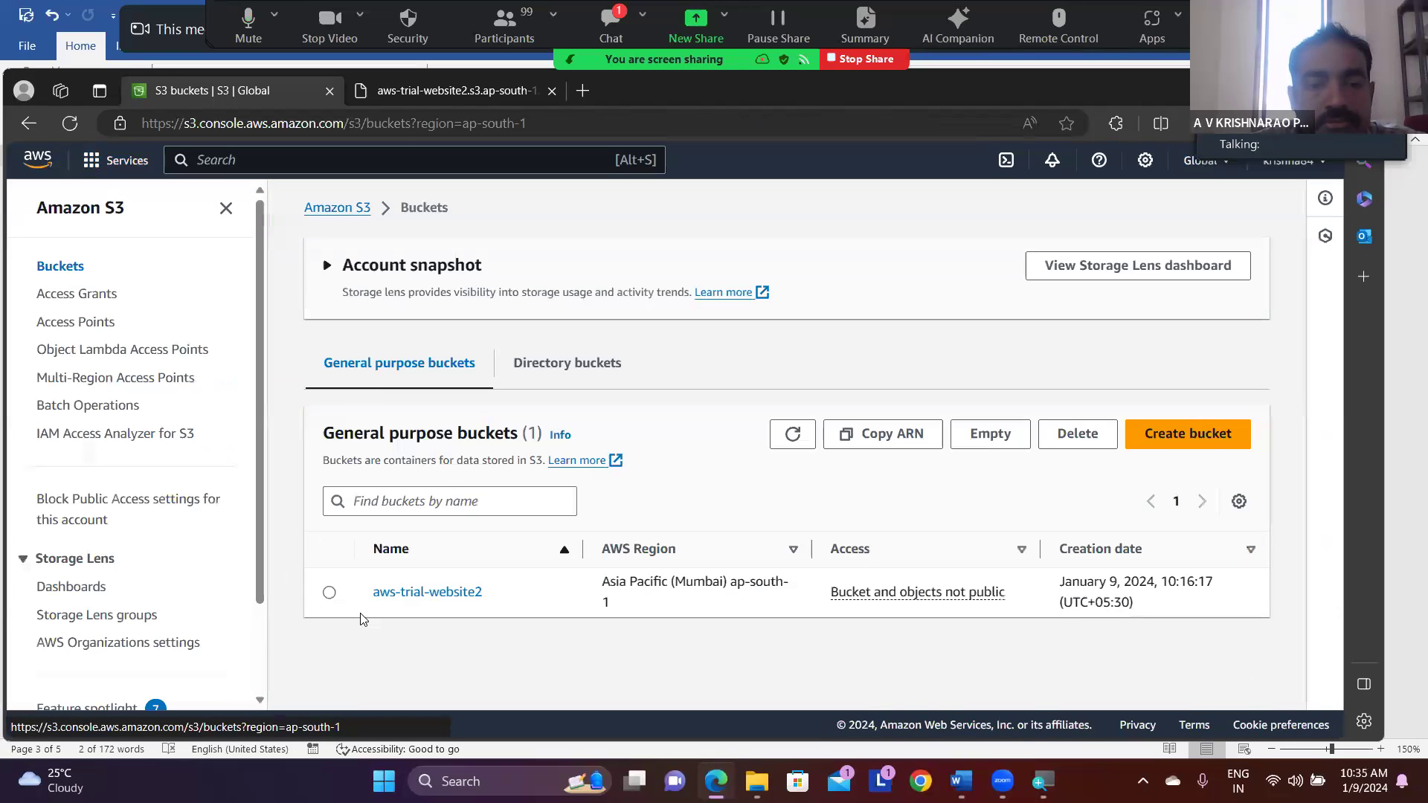
pyautogui.click(329, 594)
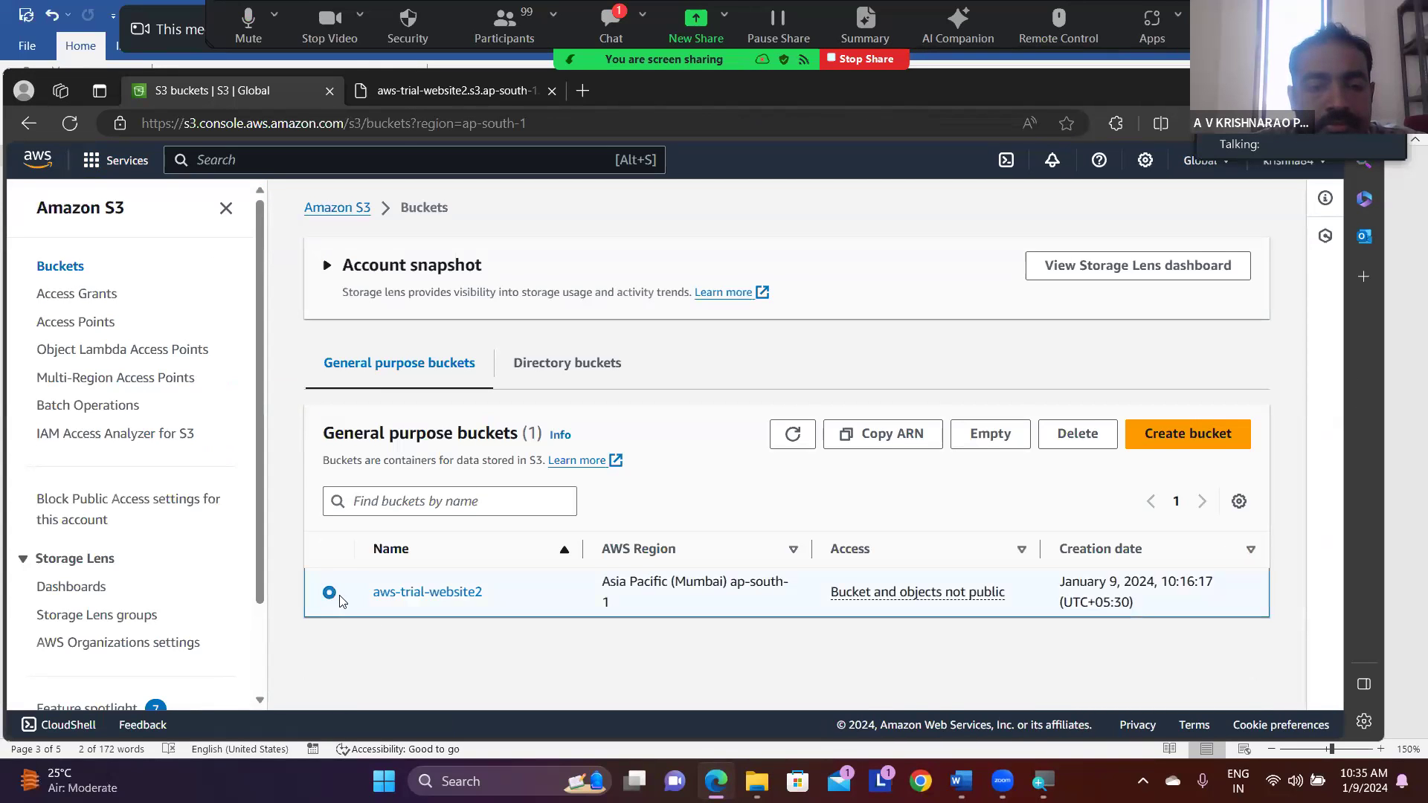
pyautogui.click(407, 595)
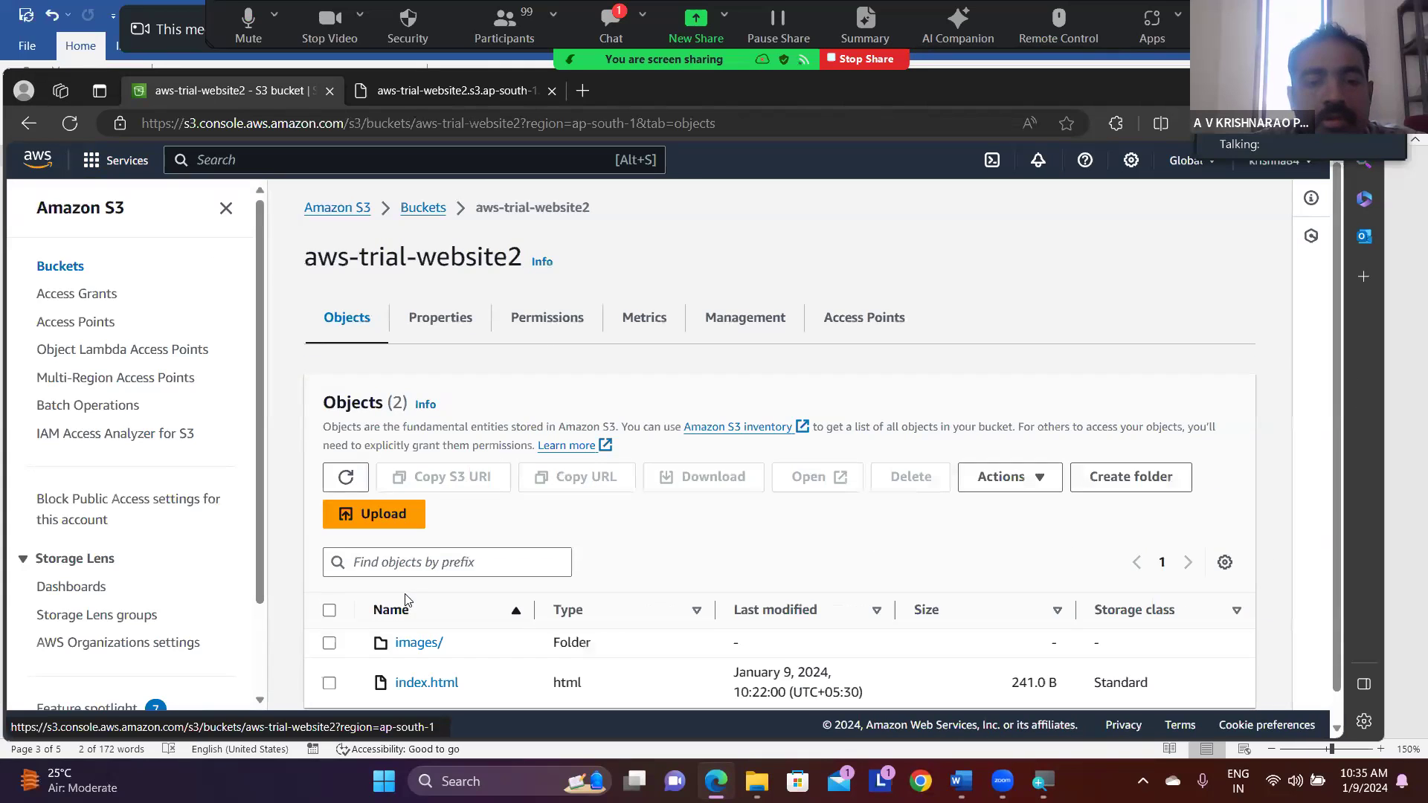
# - Repeat Make public using ACL for all objects in aws-trial-website2 and dismiss the success notification
pyautogui.click(329, 611)
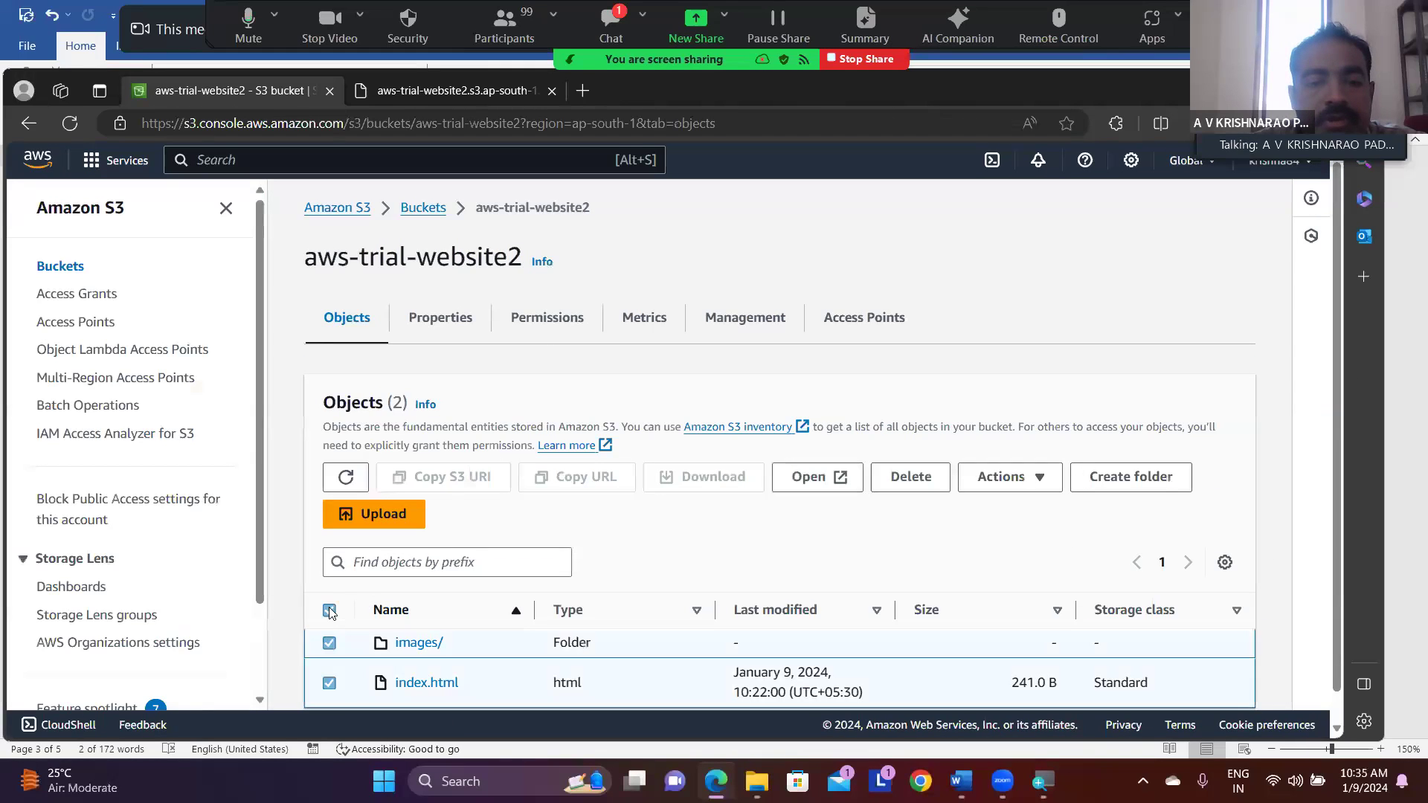
pyautogui.click(1040, 487)
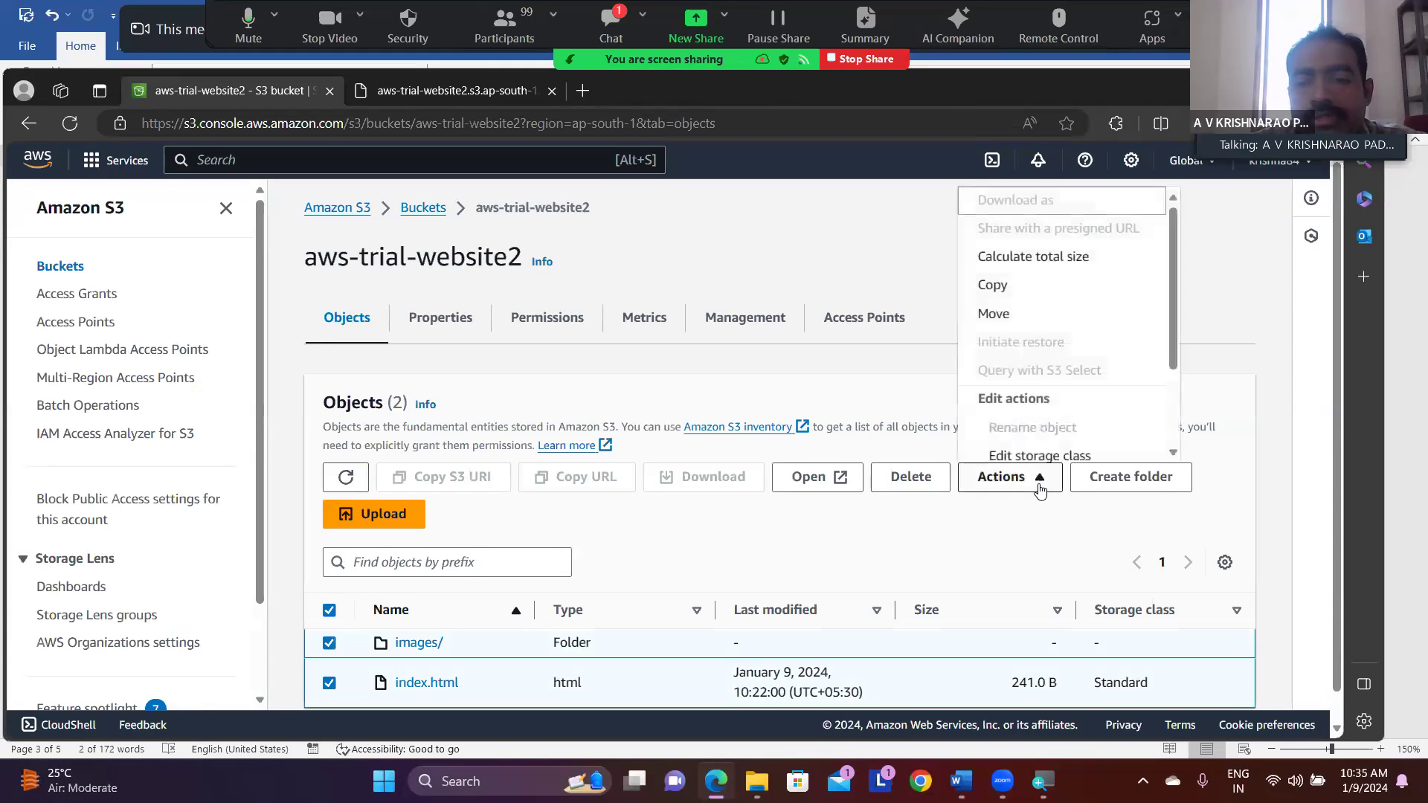
pyautogui.scroll(-2, 1049, 376)
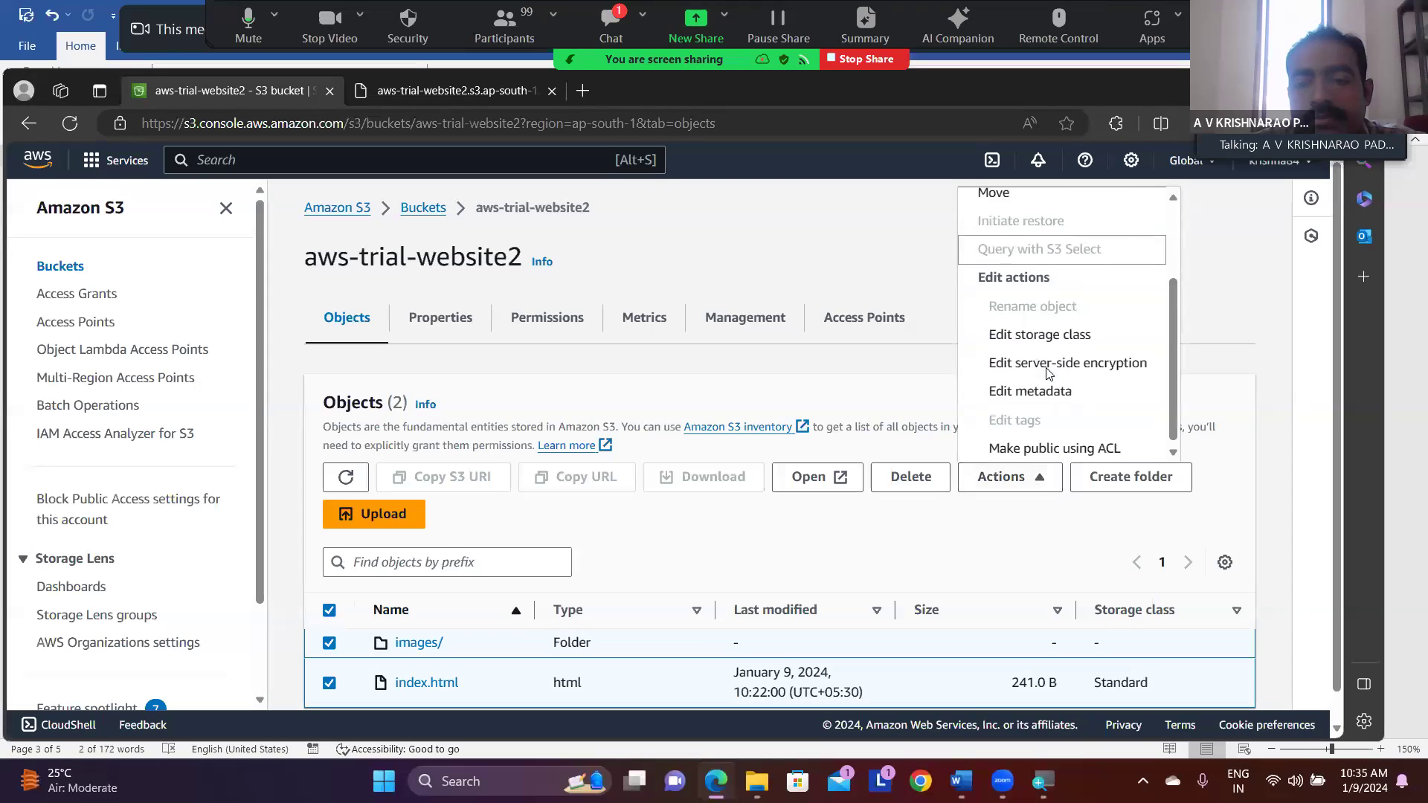
pyautogui.click(1037, 449)
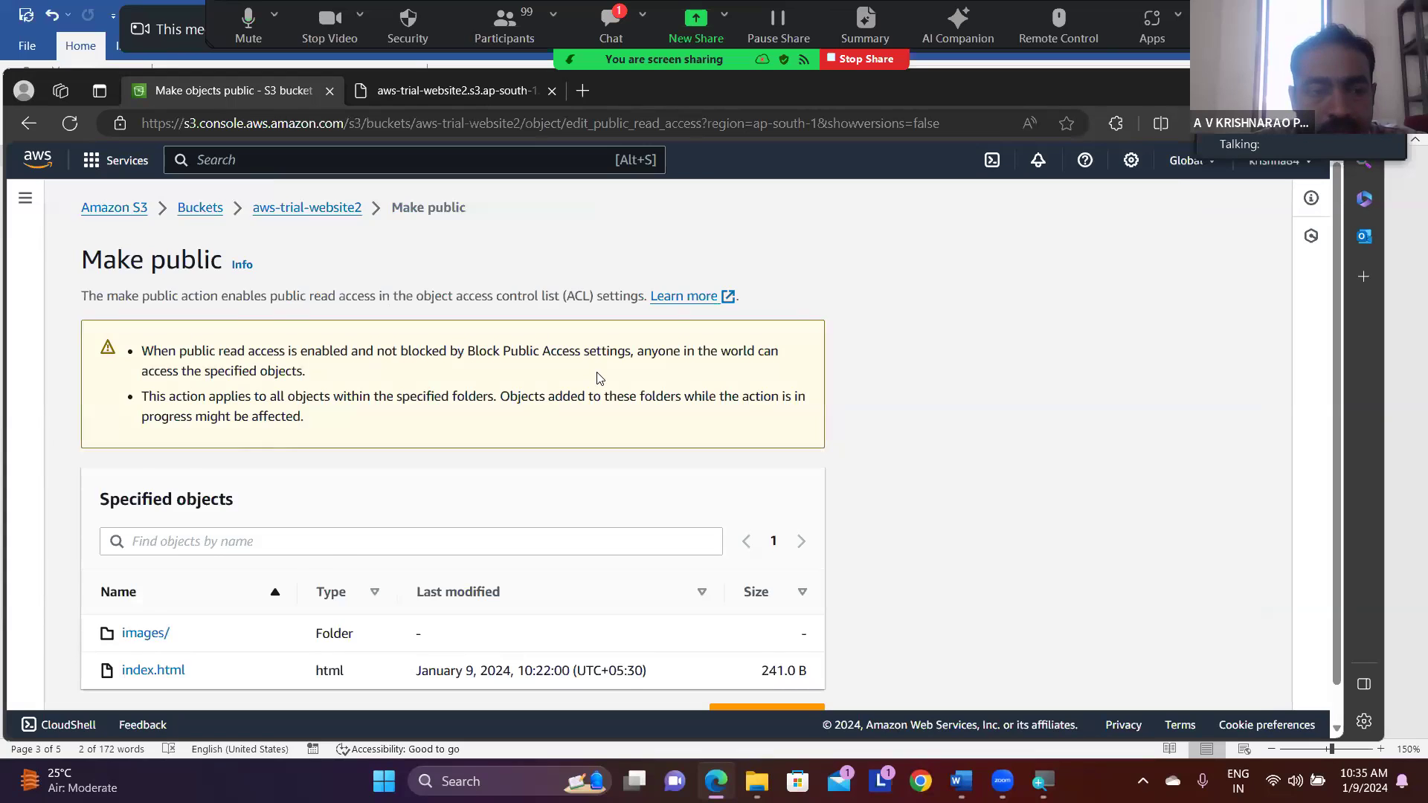
pyautogui.scroll(-1, 599, 378)
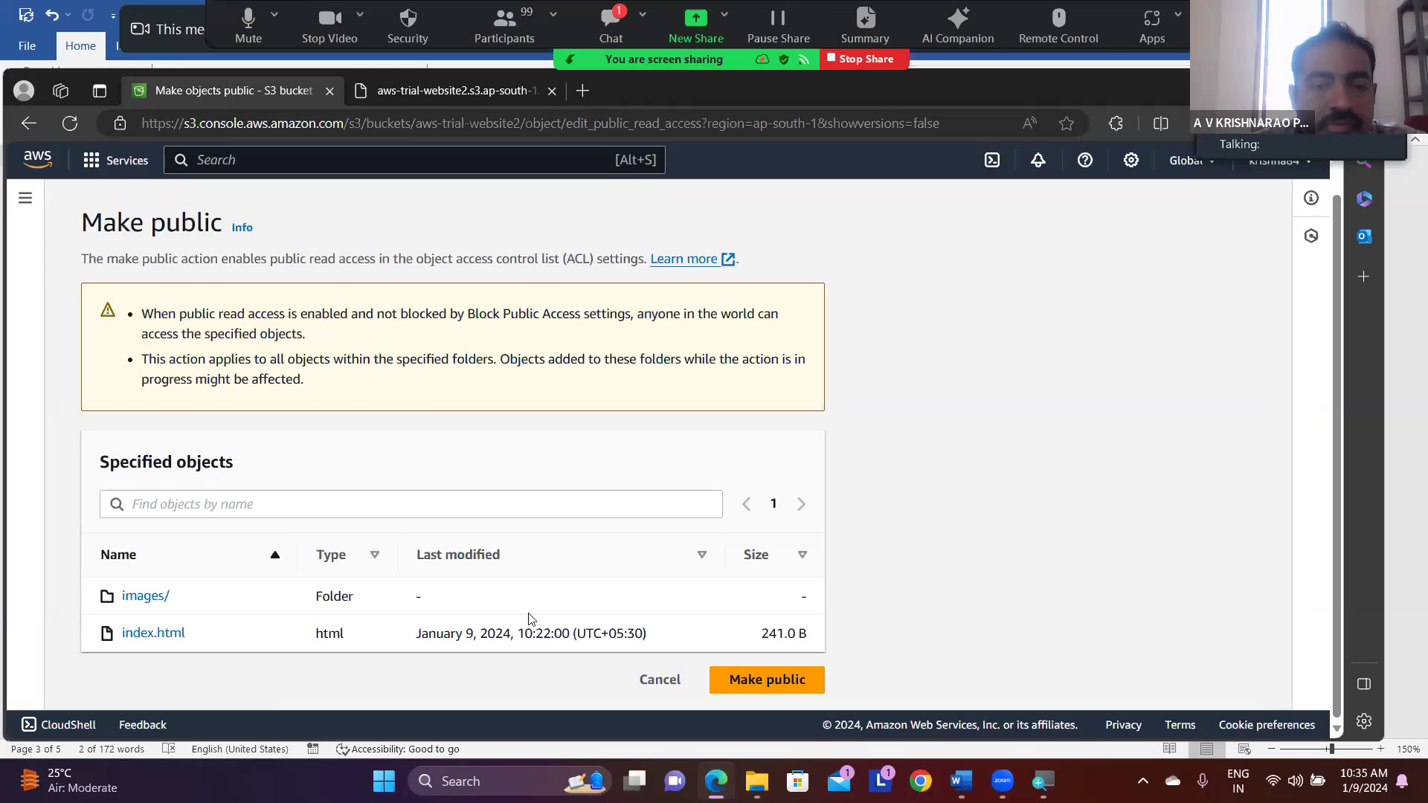
pyautogui.click(750, 679)
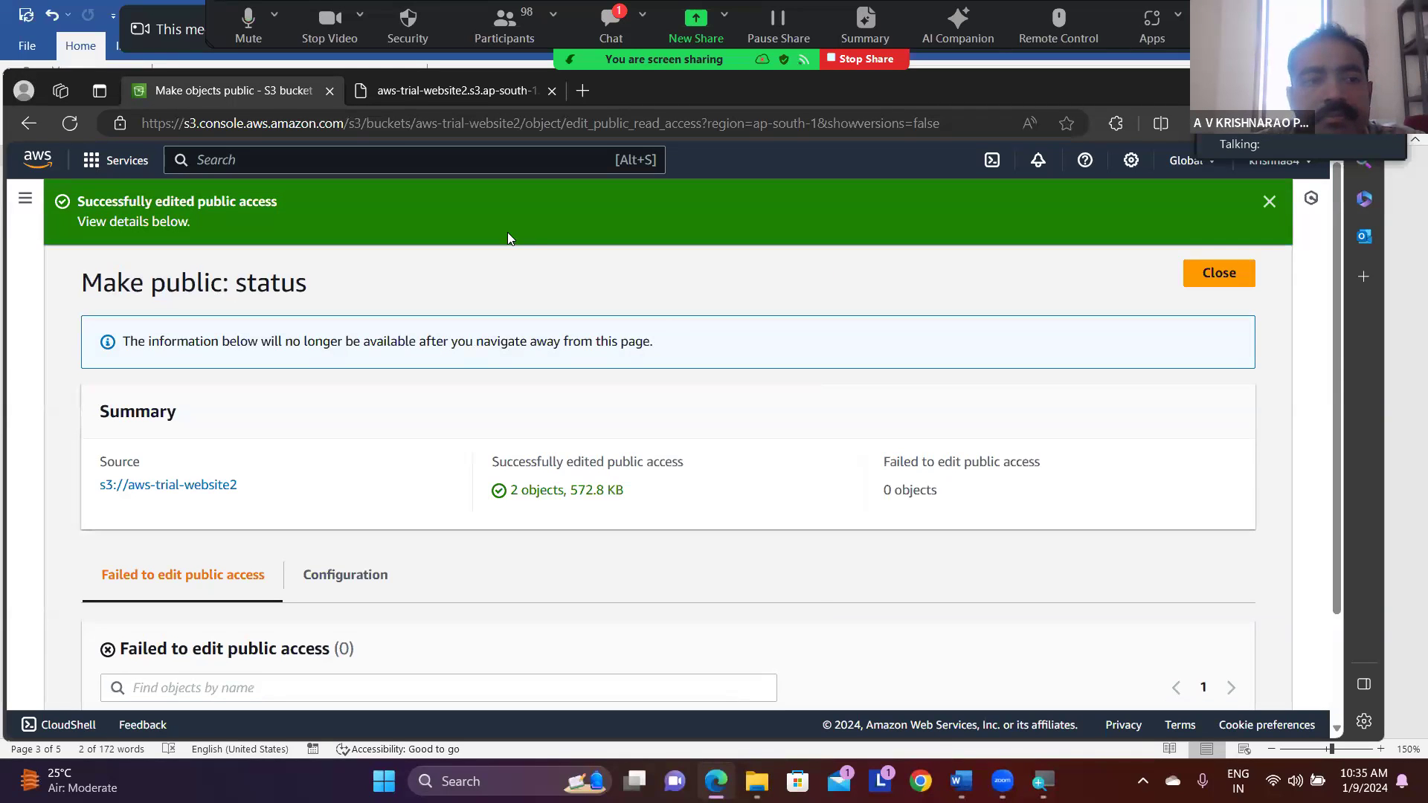
pyautogui.click(1269, 203)
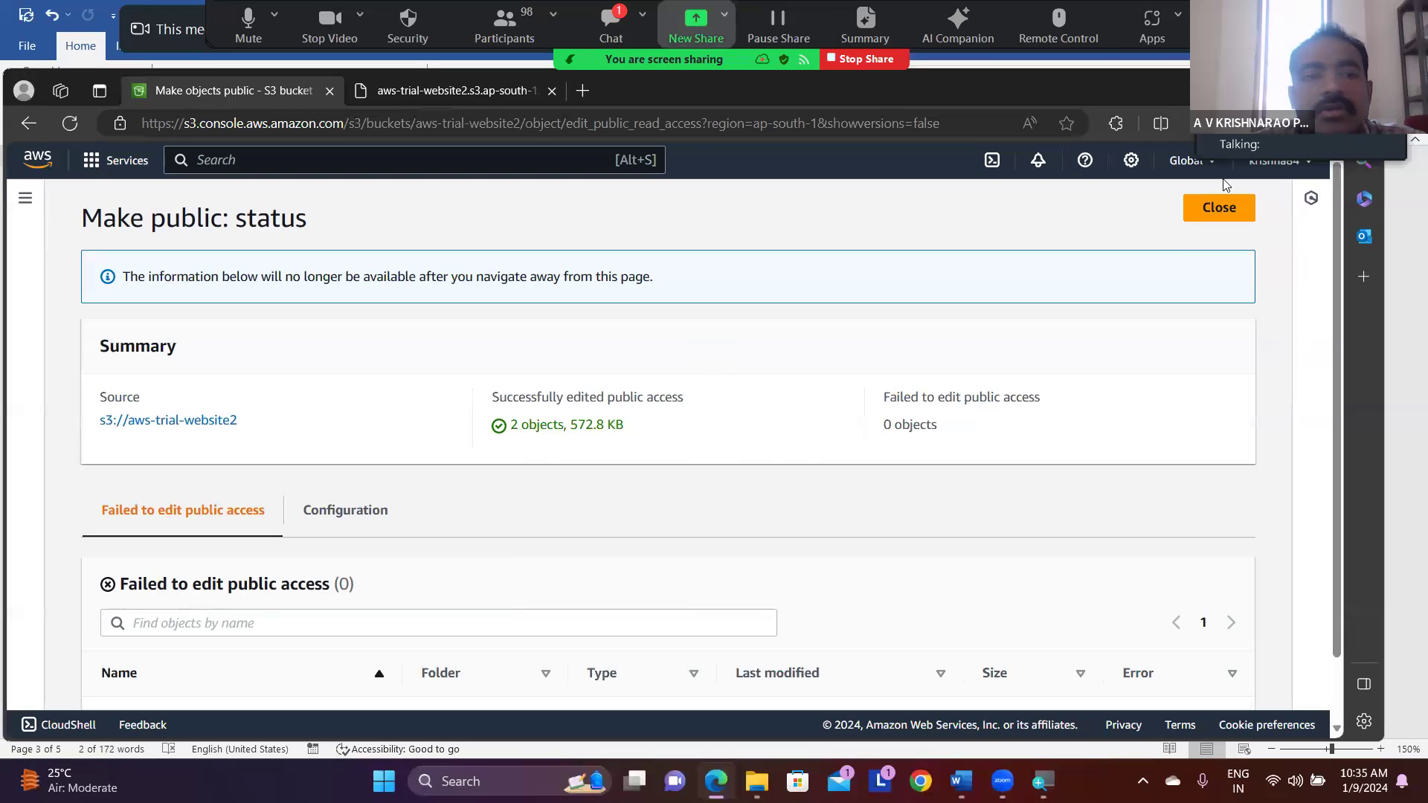
# - Reload the already open index.html website page to test public access and look over its content
pyautogui.click(480, 92)
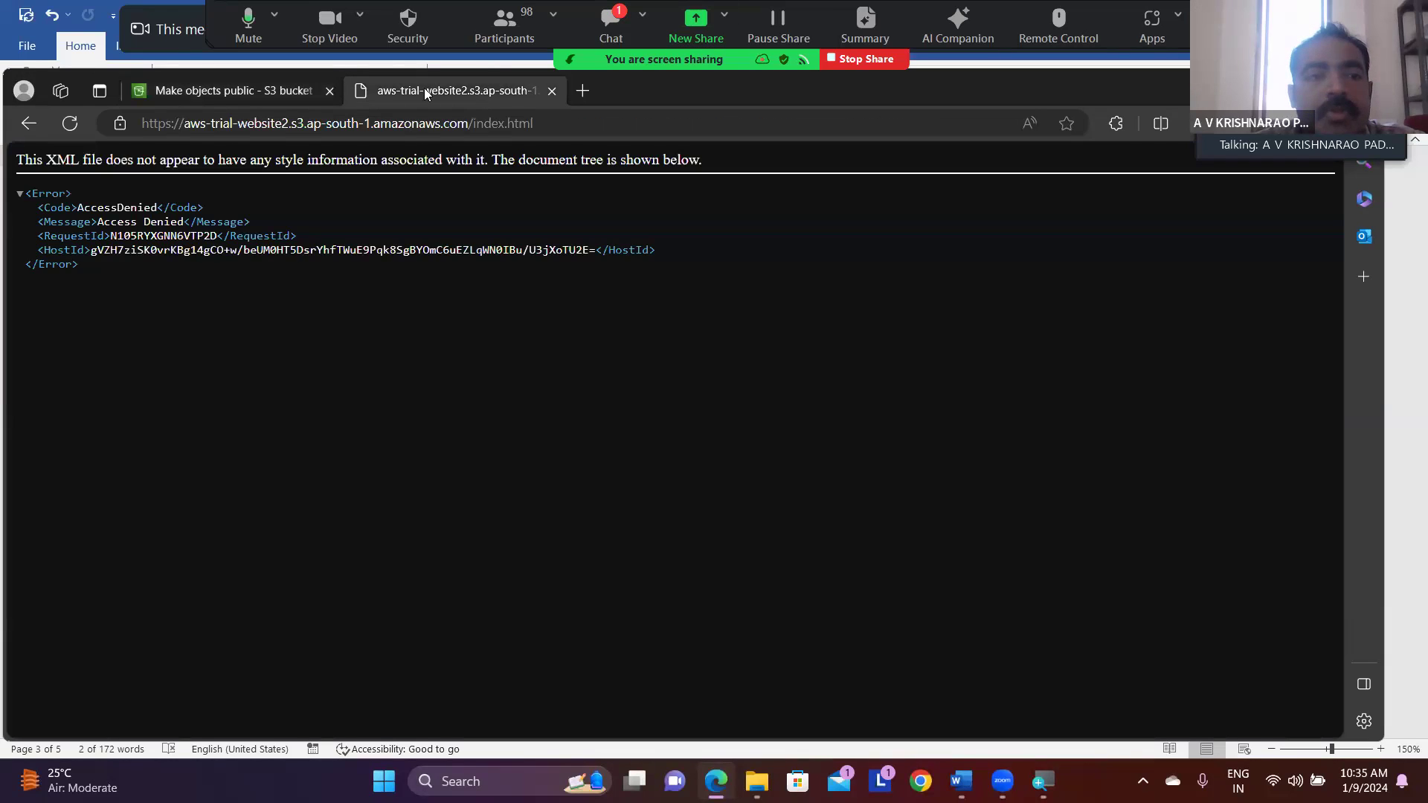
pyautogui.click(69, 124)
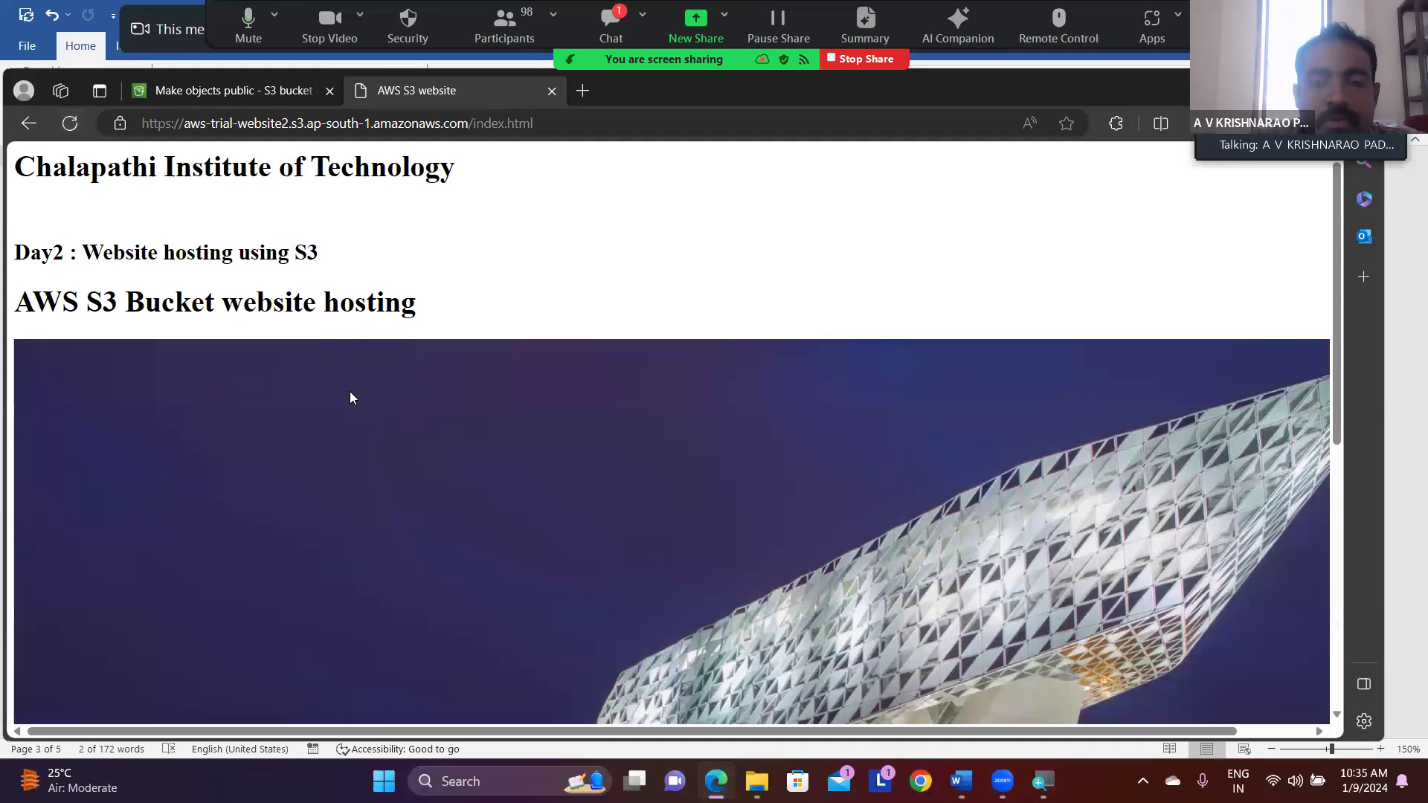
pyautogui.scroll(-2, 350, 392)
pyautogui.scroll(2, 350, 392)
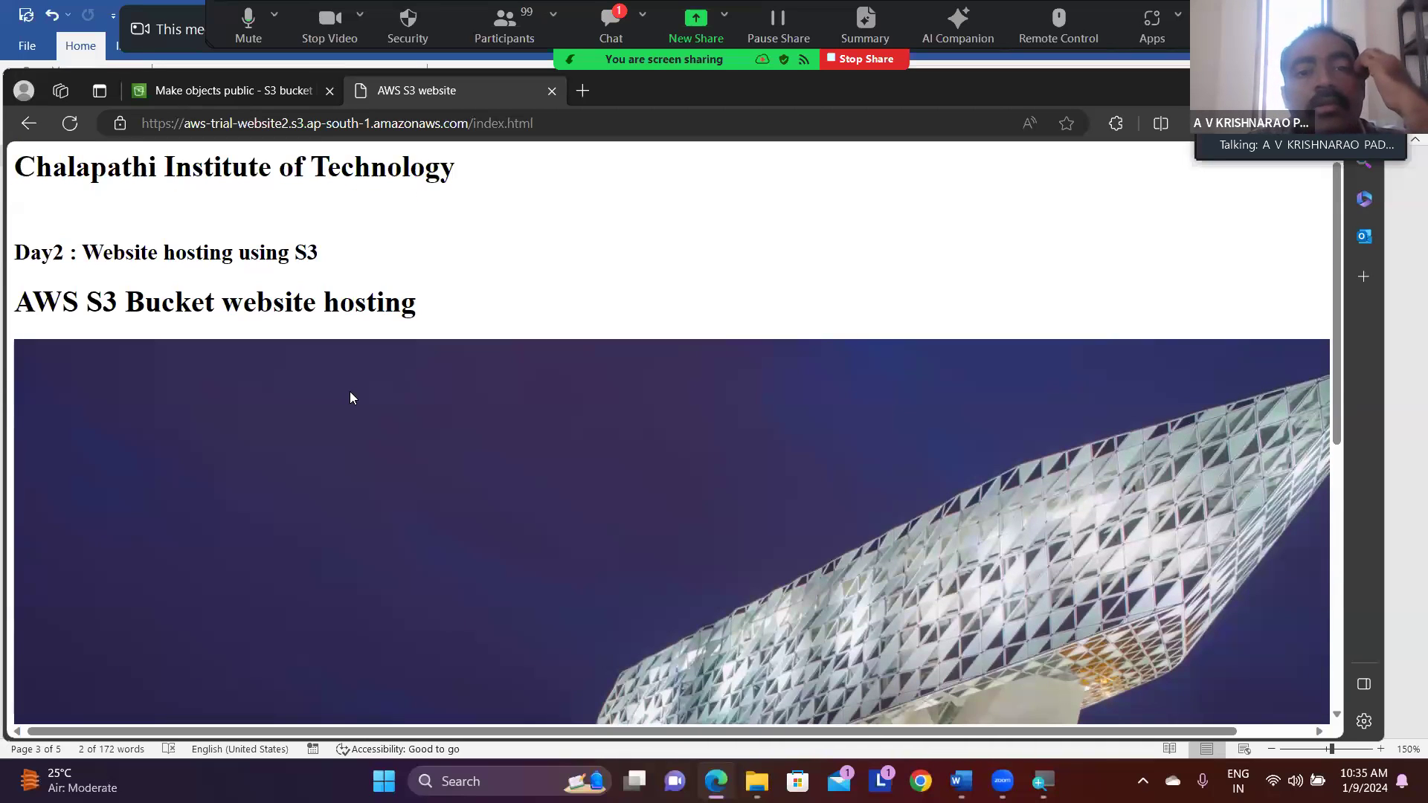
# - Copy the website's URL, send it to the Meeting Group Chat in Zoom, and minimize the chat window
pyautogui.click(552, 125)
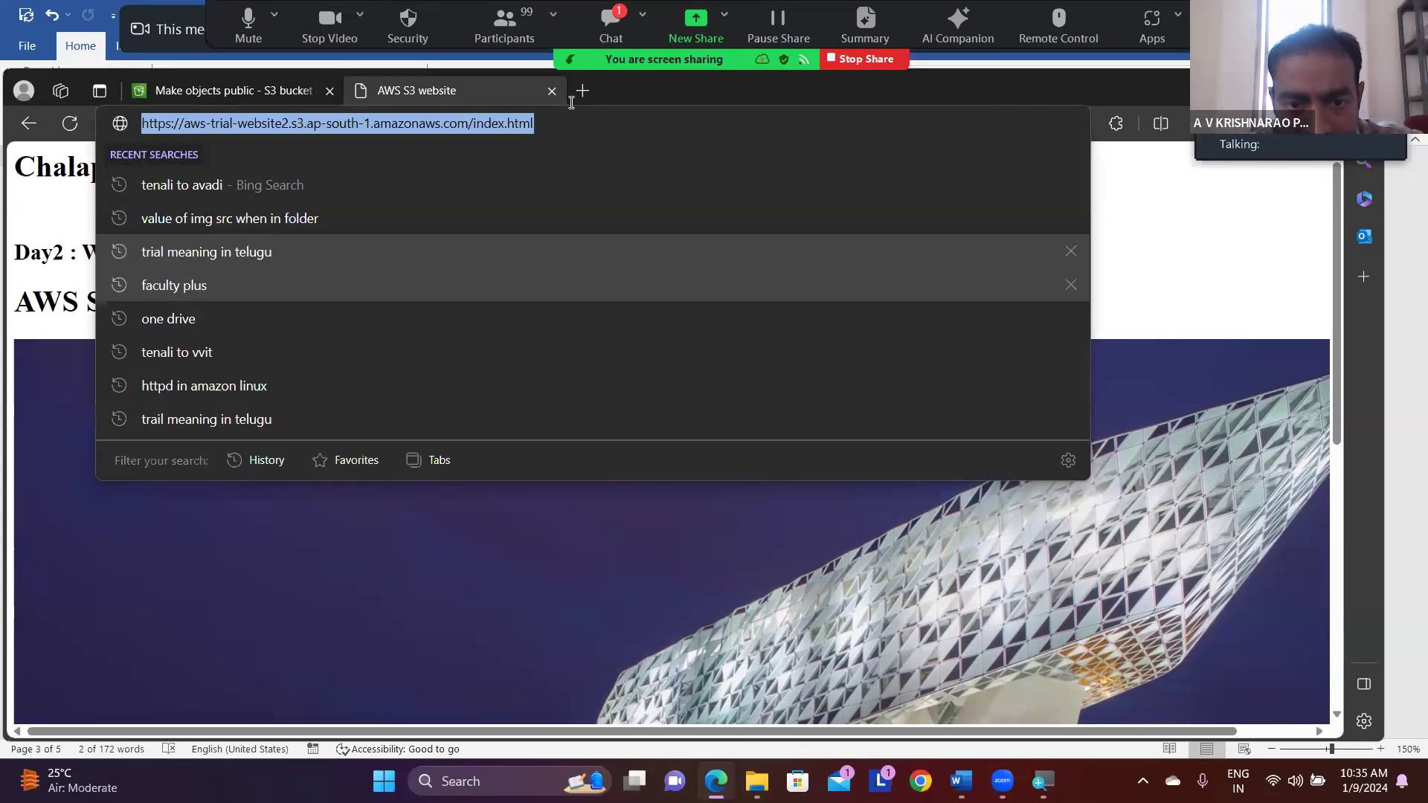
pyautogui.click(610, 25)
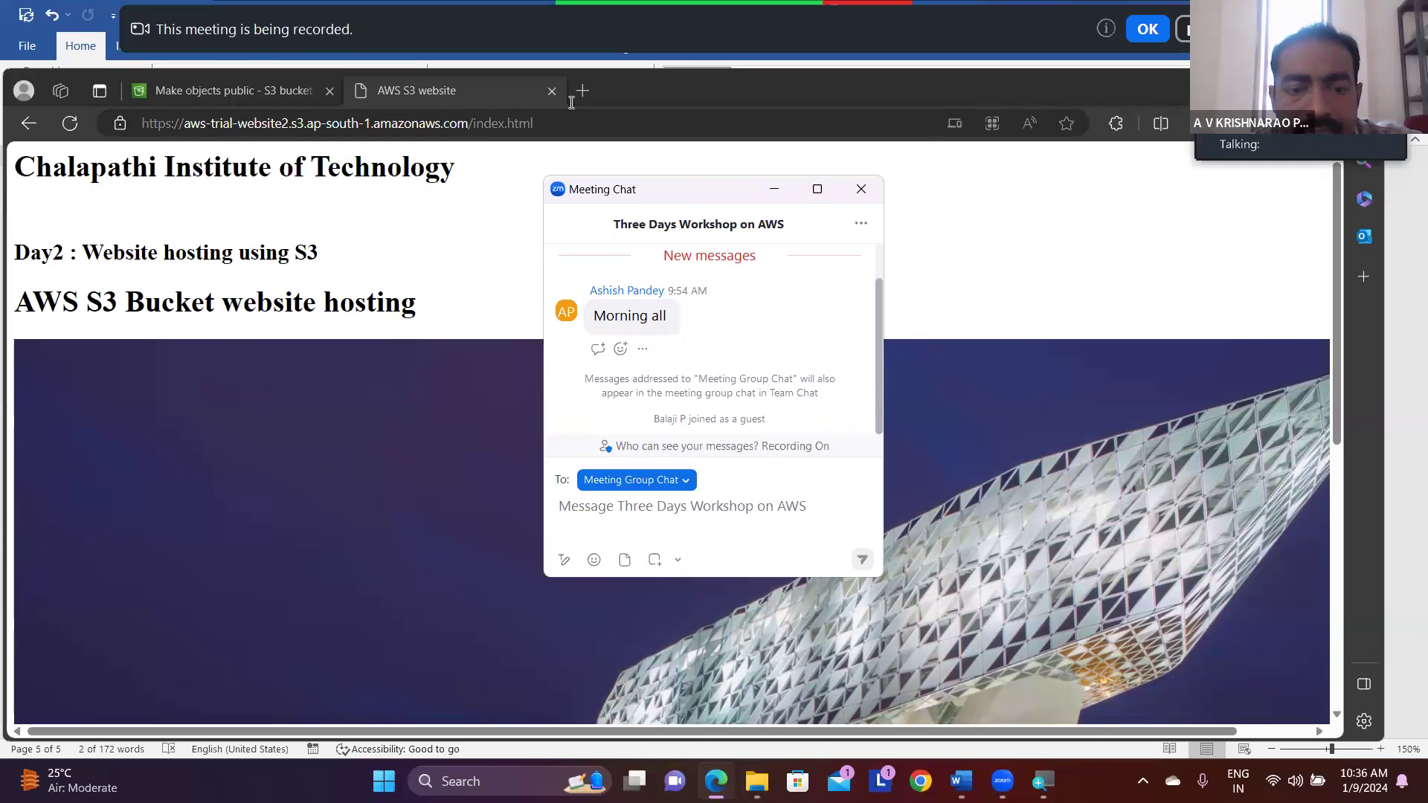
pyautogui.write('AWS S3 website (aws-trial-website2.s3.ap-south-1.amazonaws.com)')
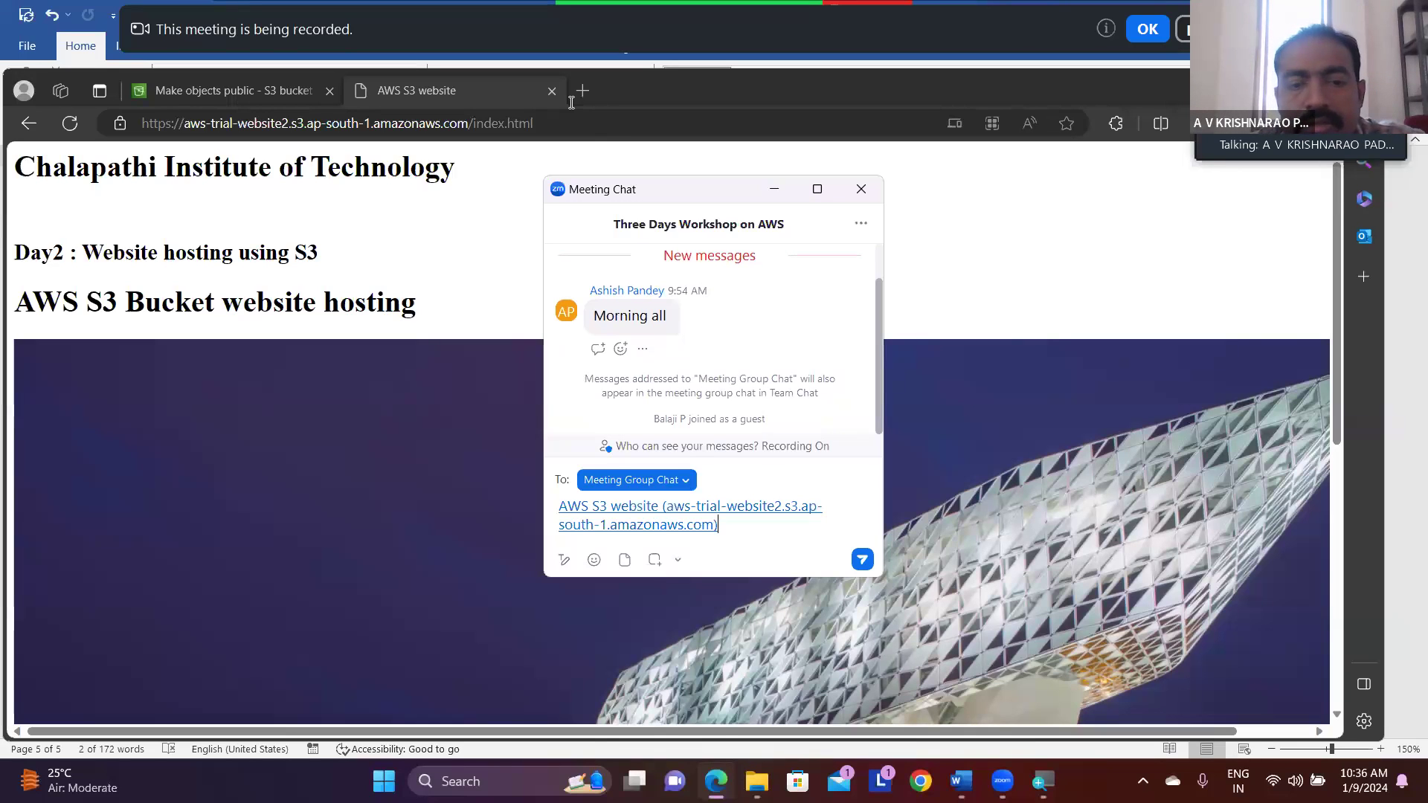
pyautogui.press('Return')
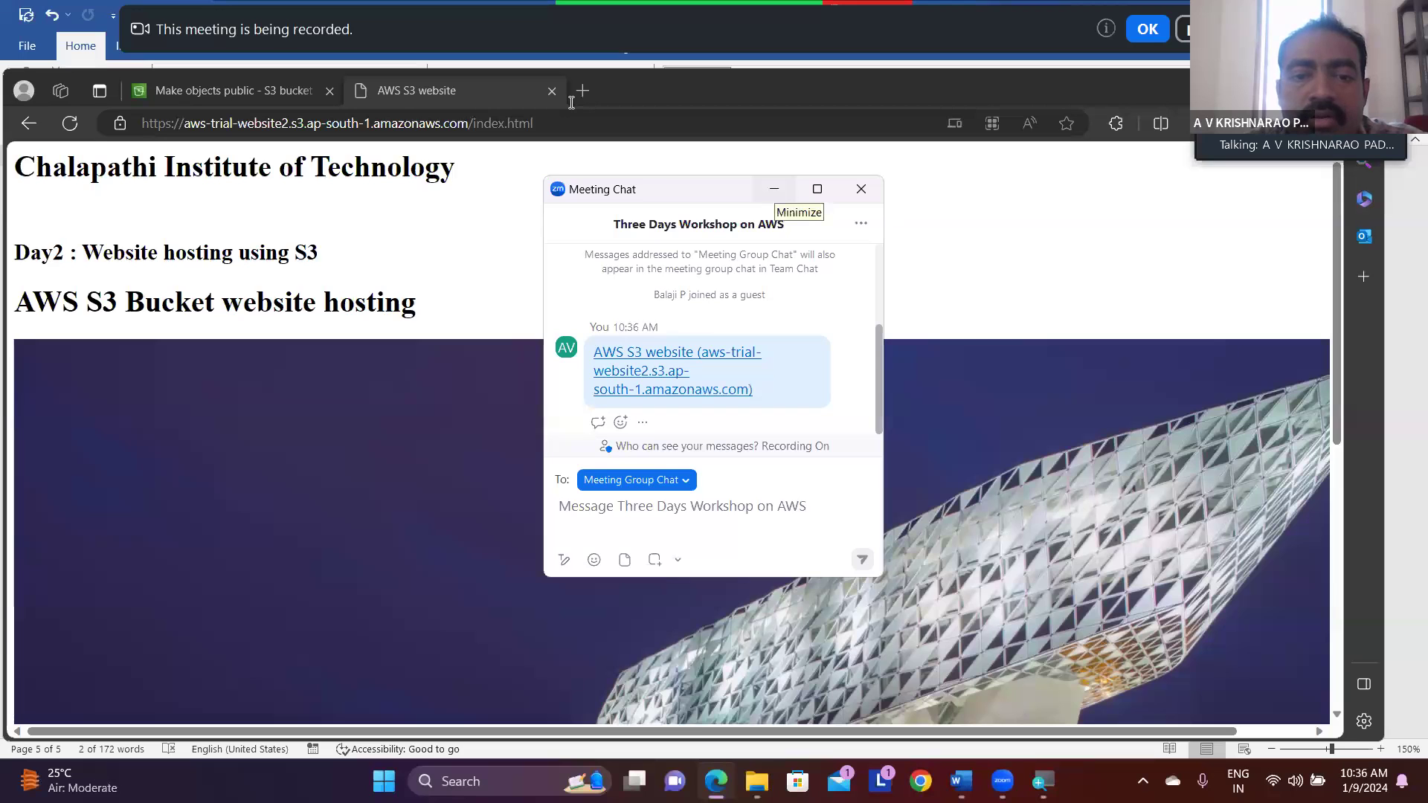
pyautogui.click(773, 191)
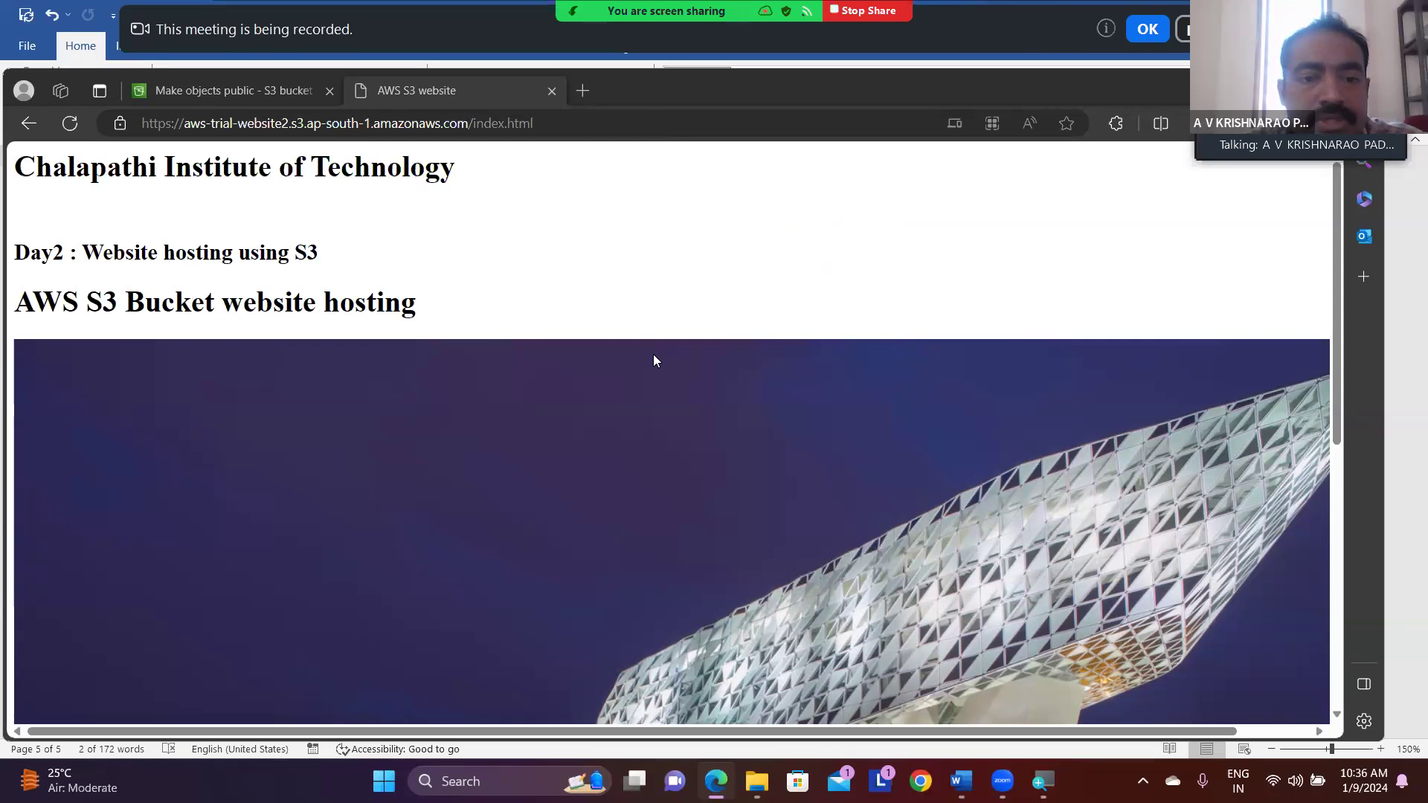
# - Look through the hosted website page down to its end, and switch to the Word notes
pyautogui.scroll(-5, 654, 355)
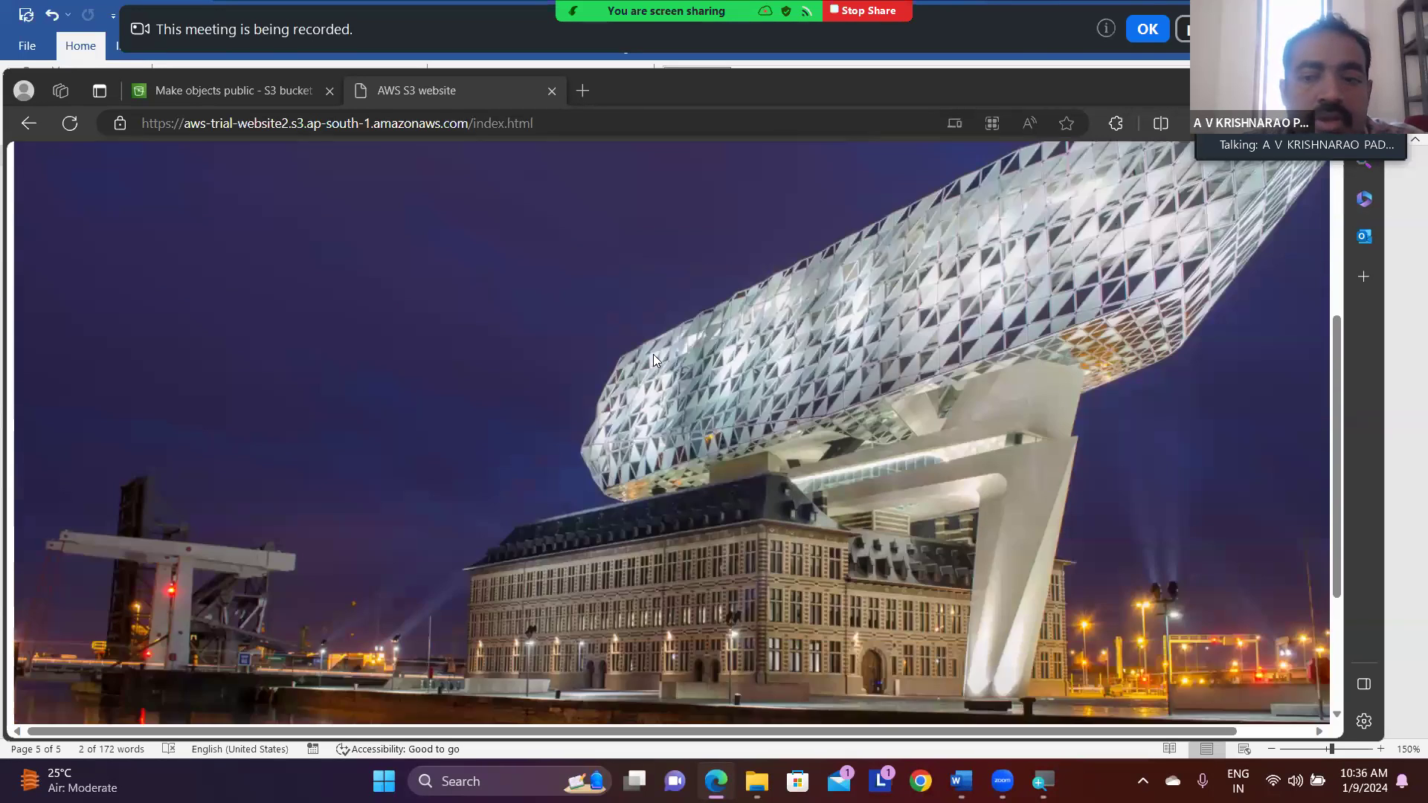
pyautogui.scroll(-2, 653, 356)
pyautogui.scroll(10, 653, 355)
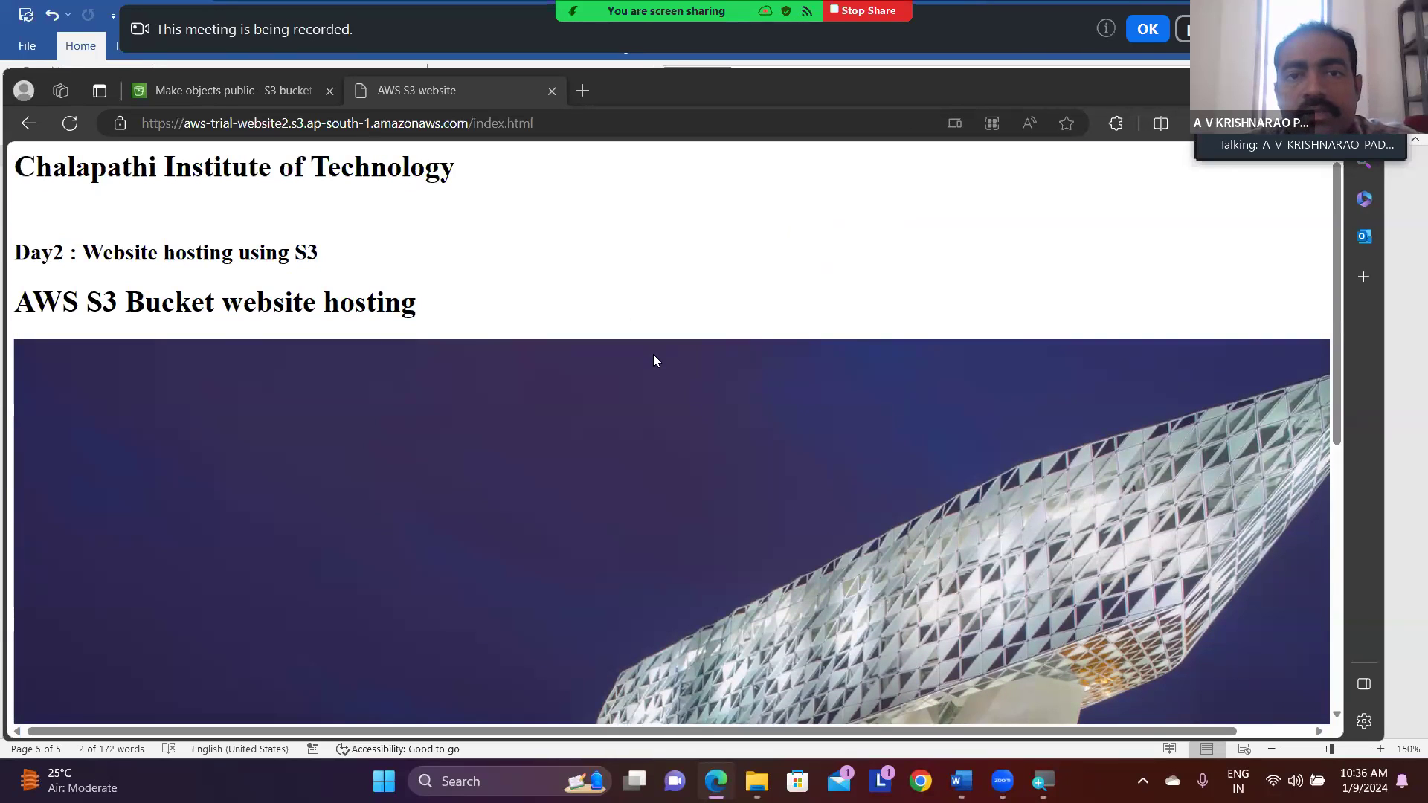
pyautogui.click(960, 781)
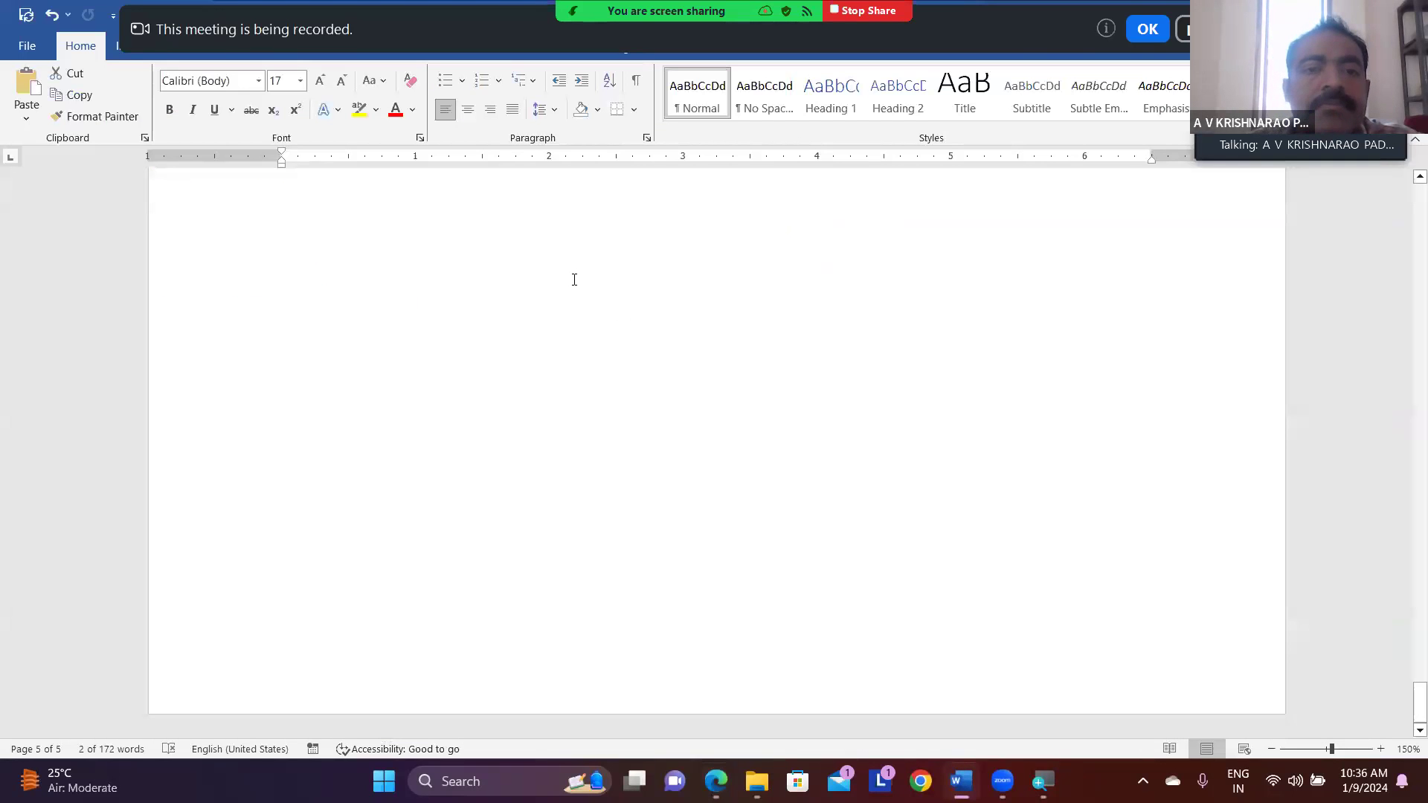
# - Review the 09/01/2024 notes on hosting a static website in S3, highlighting the bucket creation line and the name aws-trial-website2
pyautogui.scroll(10, 580, 280)
pyautogui.scroll(10, 574, 280)
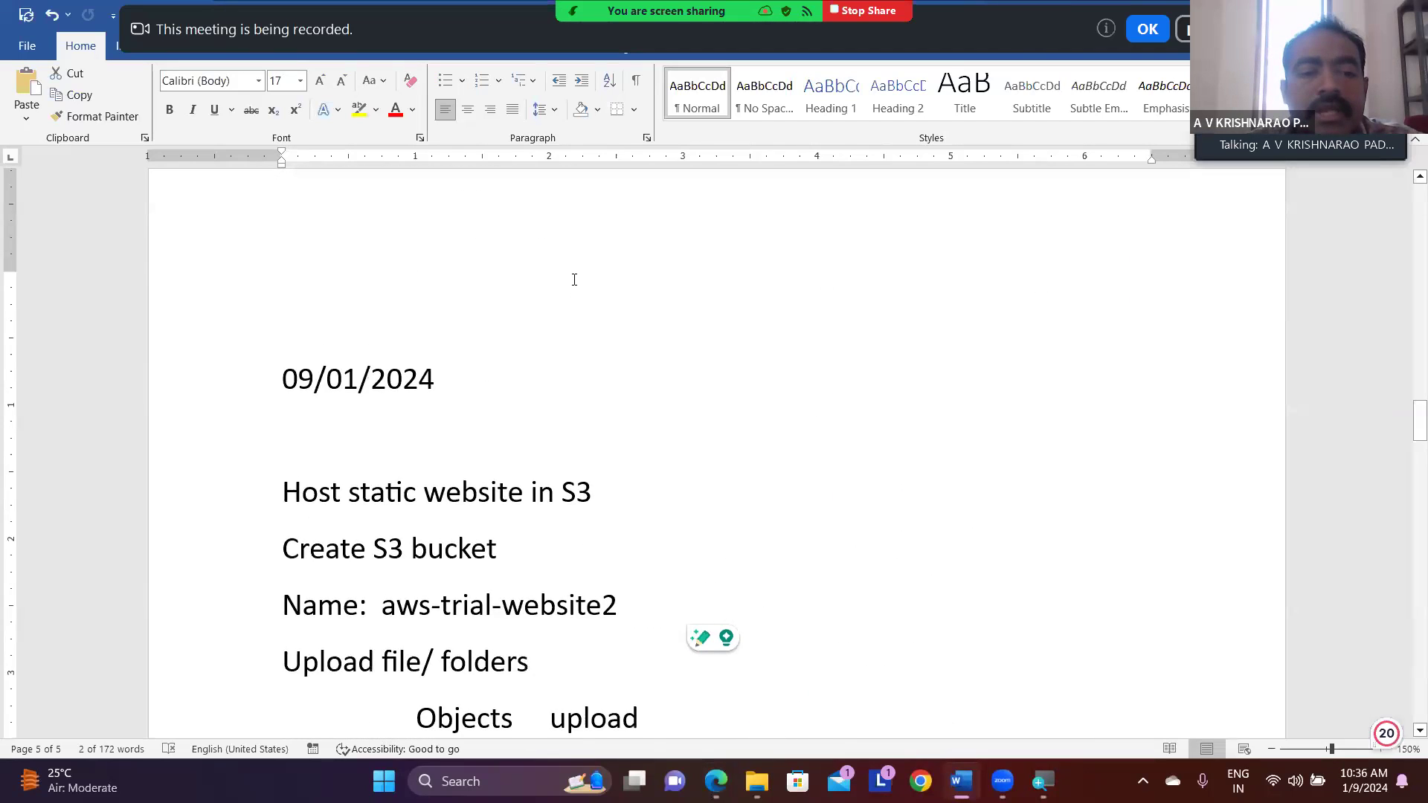
pyautogui.scroll(-3, 574, 280)
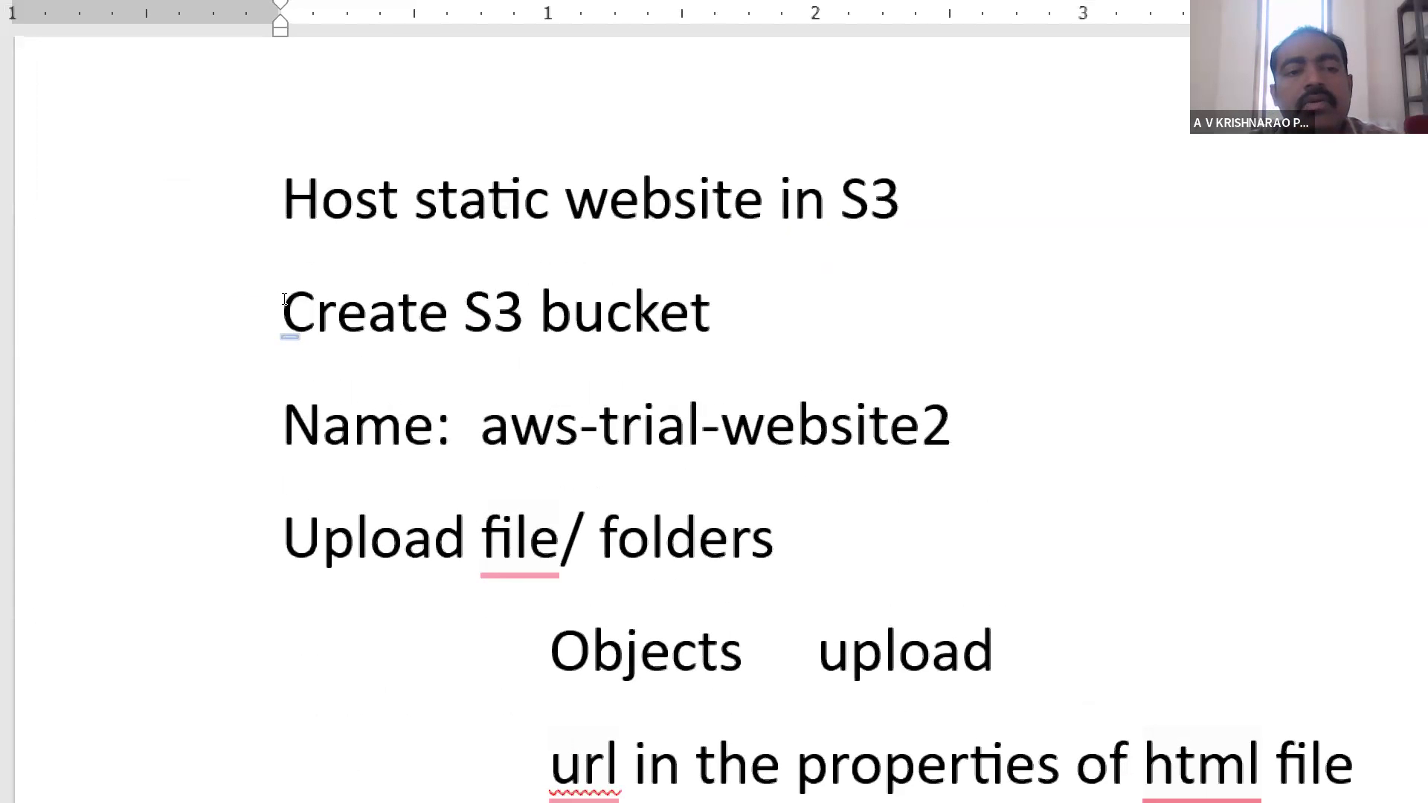
pyautogui.moveTo(283, 304); pyautogui.dragTo(373, 298)
pyautogui.moveTo(463, 295); pyautogui.dragTo(537, 312)
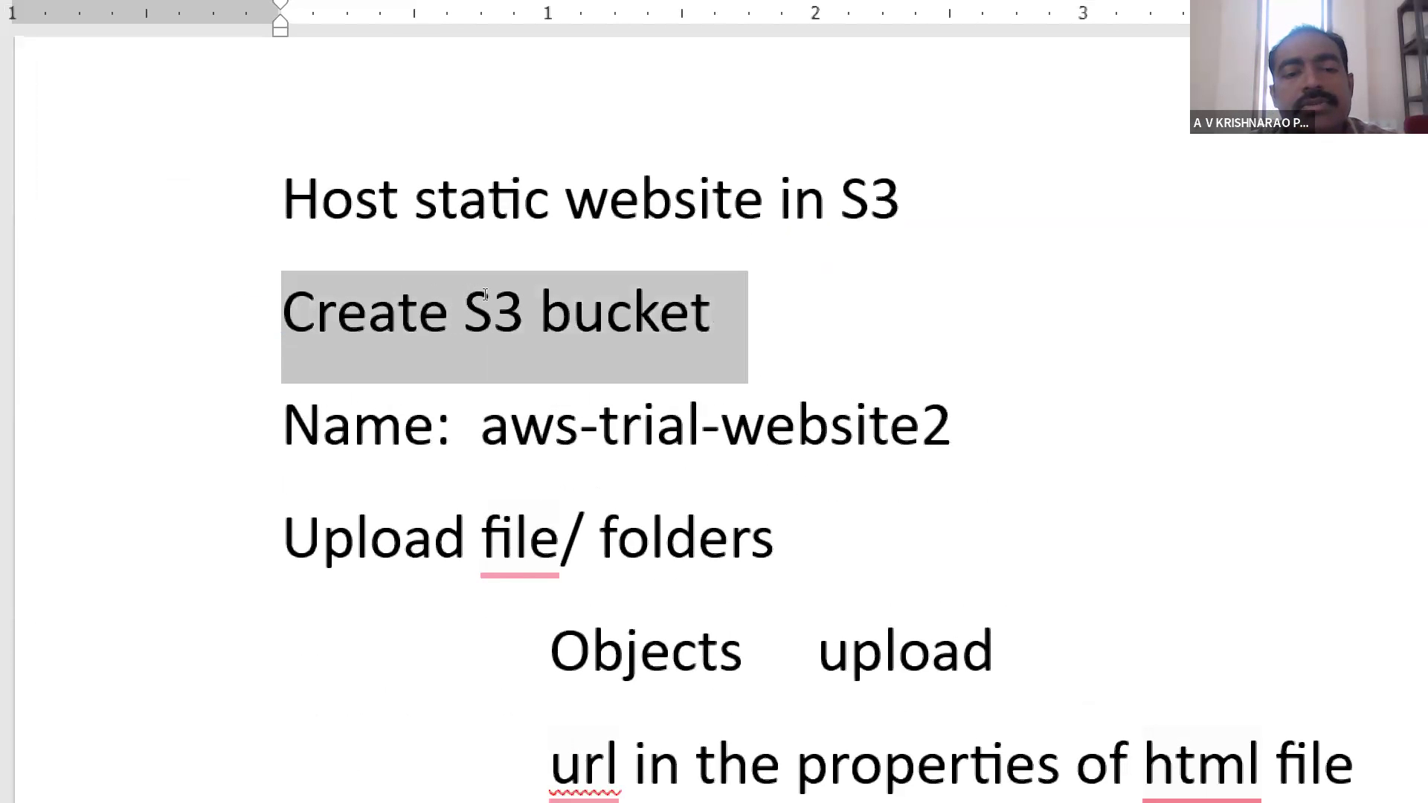
pyautogui.click(530, 313)
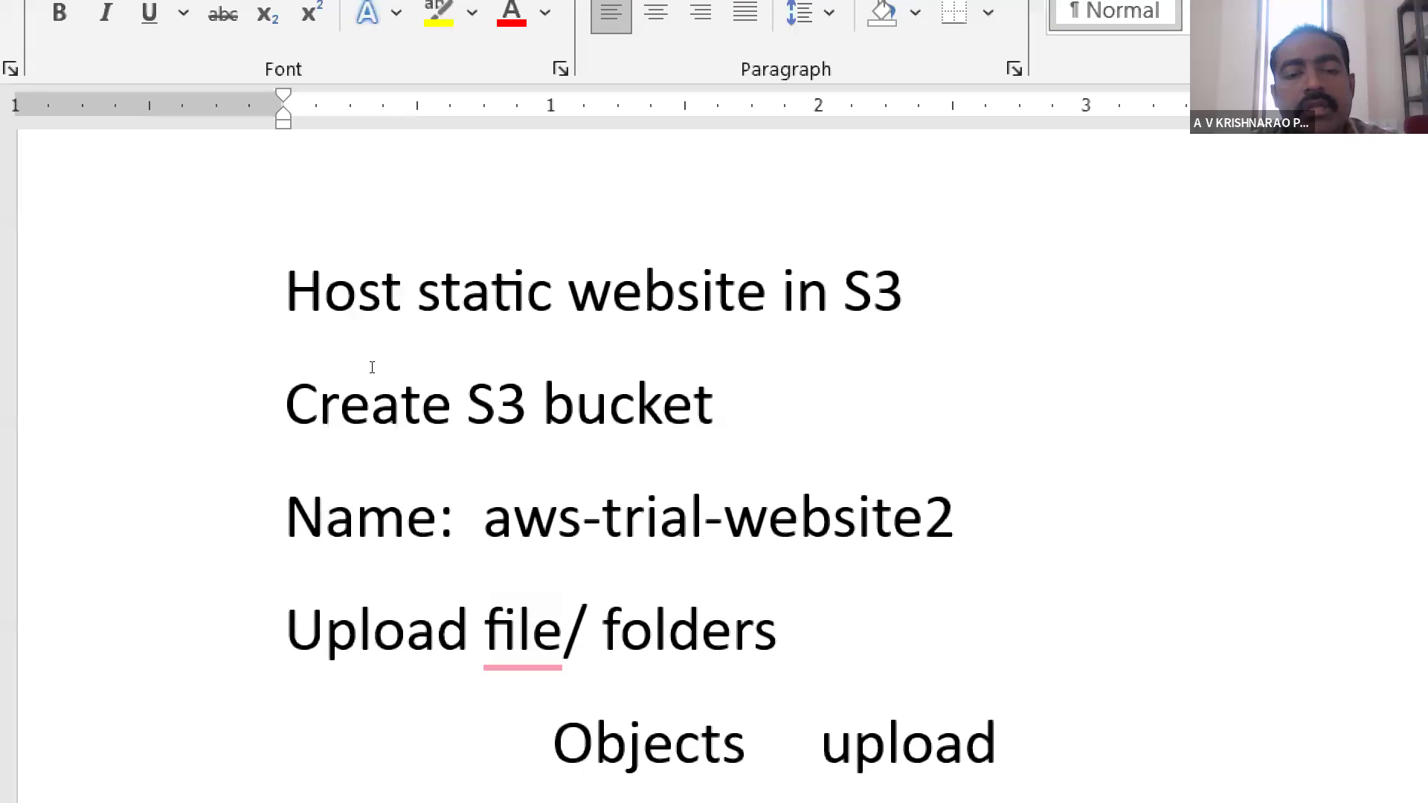
pyautogui.moveTo(383, 366); pyautogui.dragTo(567, 362)
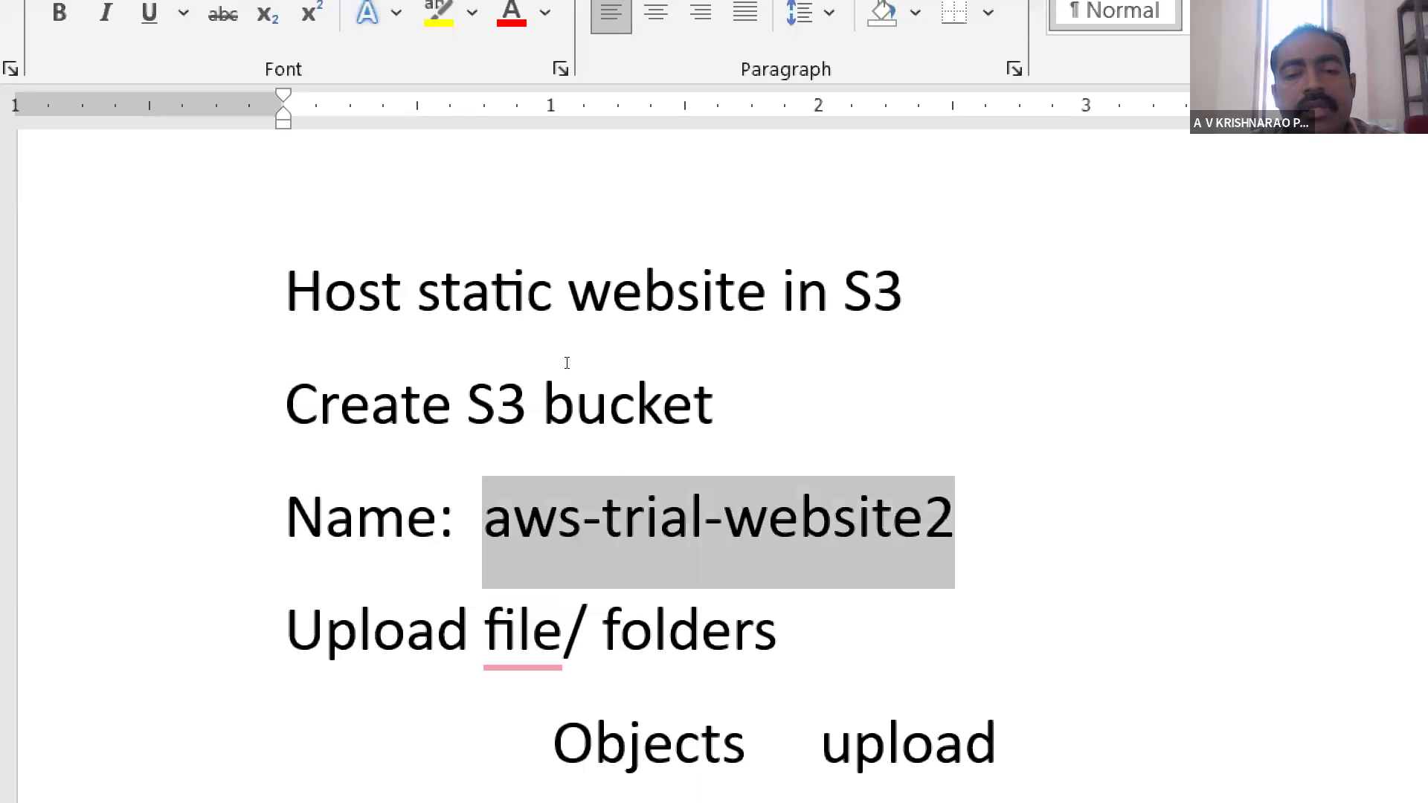
# - Review the notes on uploading files and folders as objects and on finding the url in the html file's properties
pyautogui.scroll(-3, 577, 362)
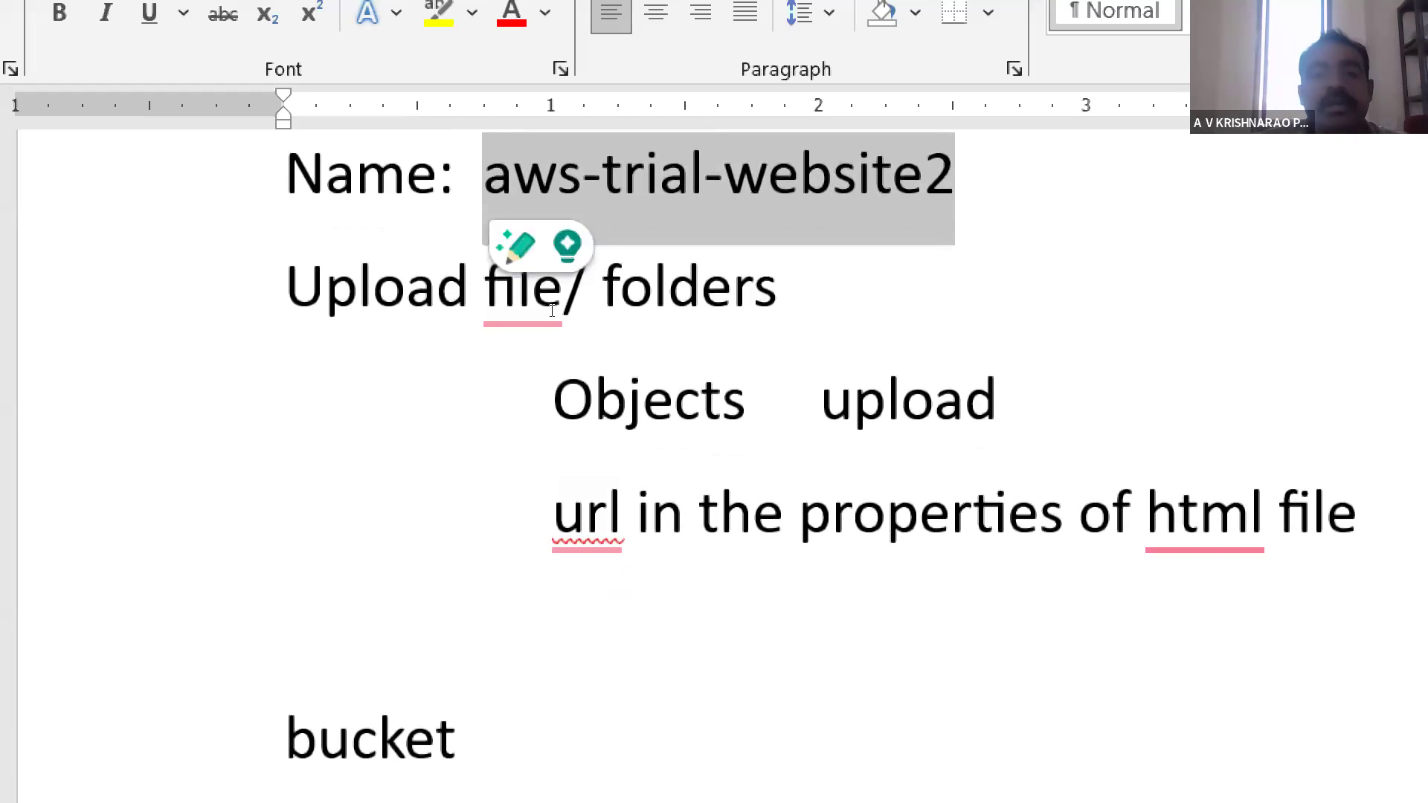
pyautogui.click(790, 289)
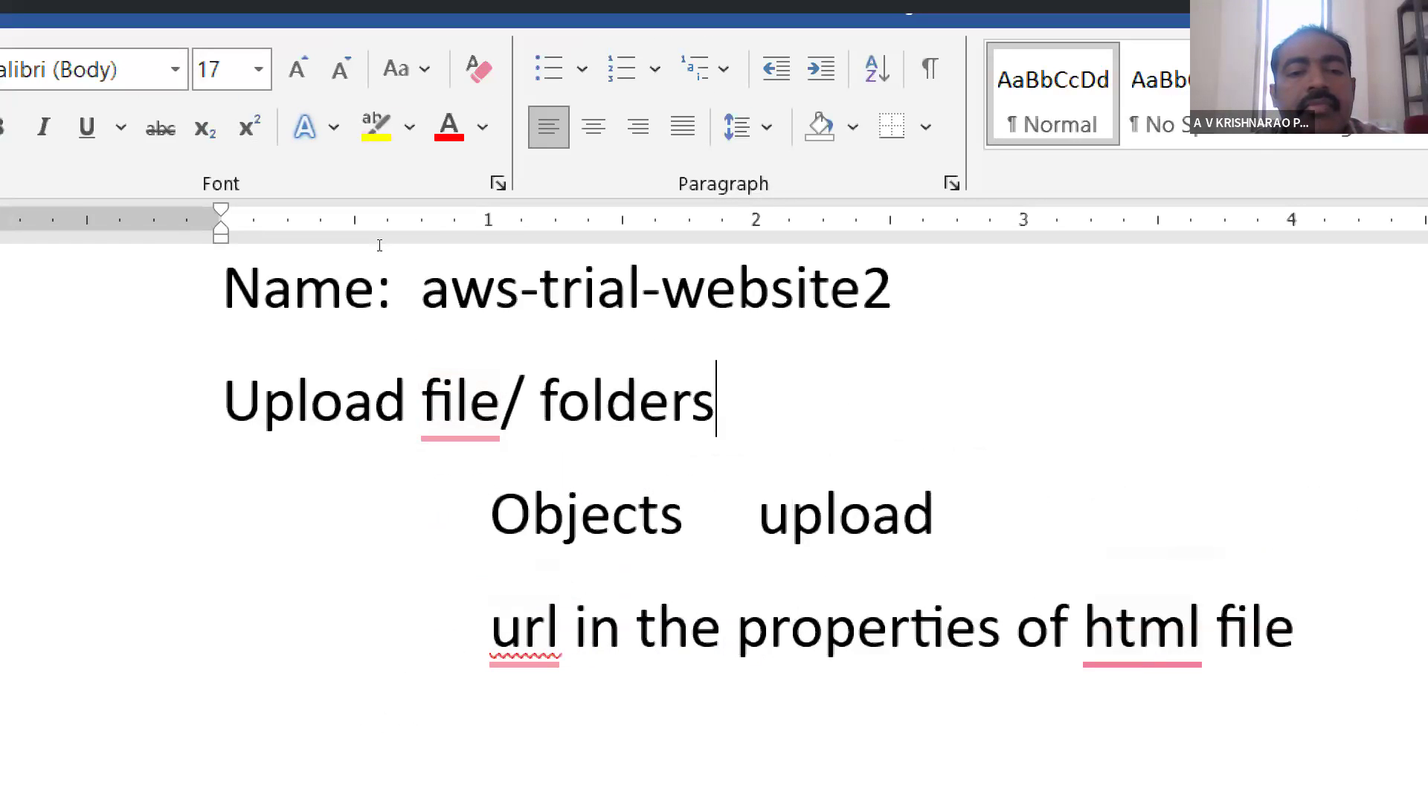
pyautogui.moveTo(421, 402); pyautogui.dragTo(714, 405)
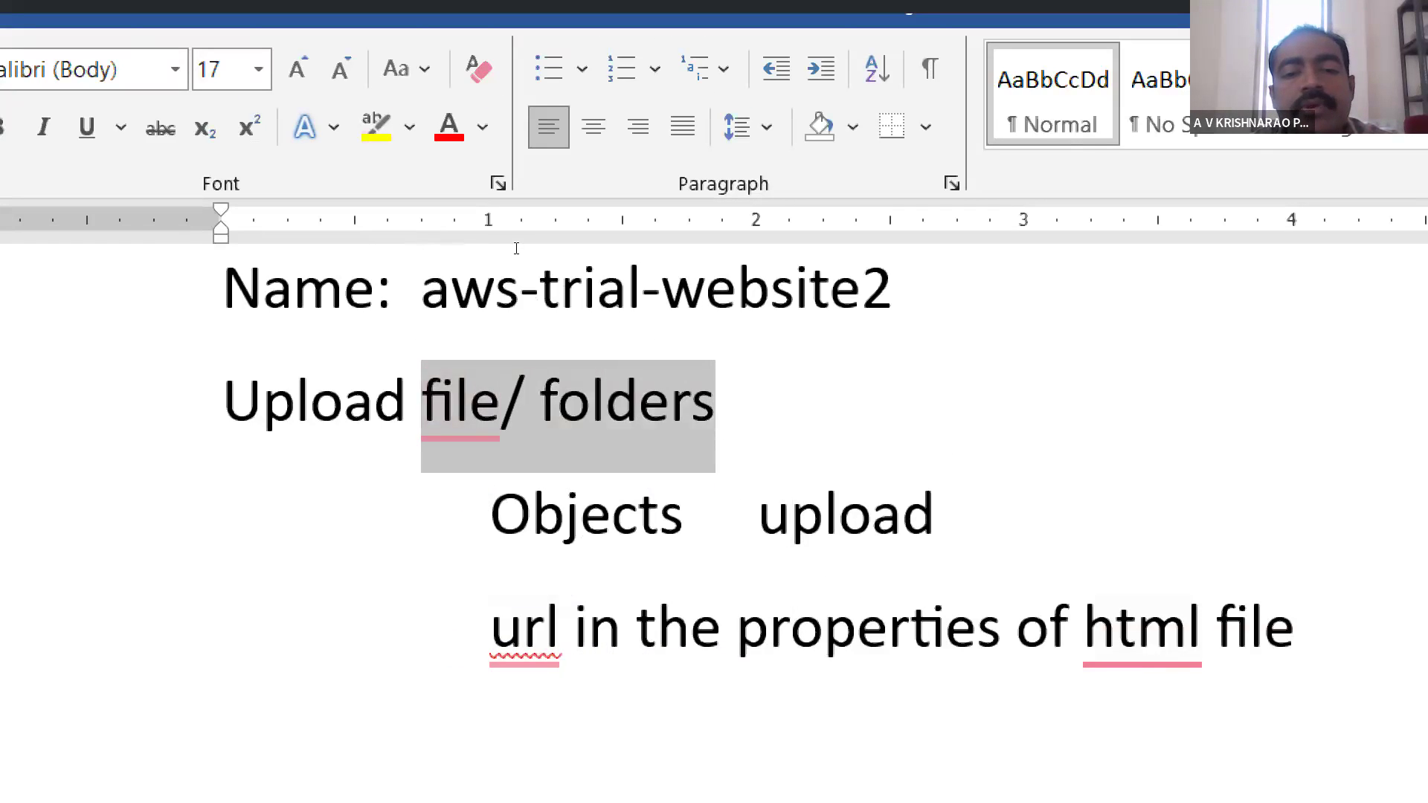
pyautogui.press('Right')
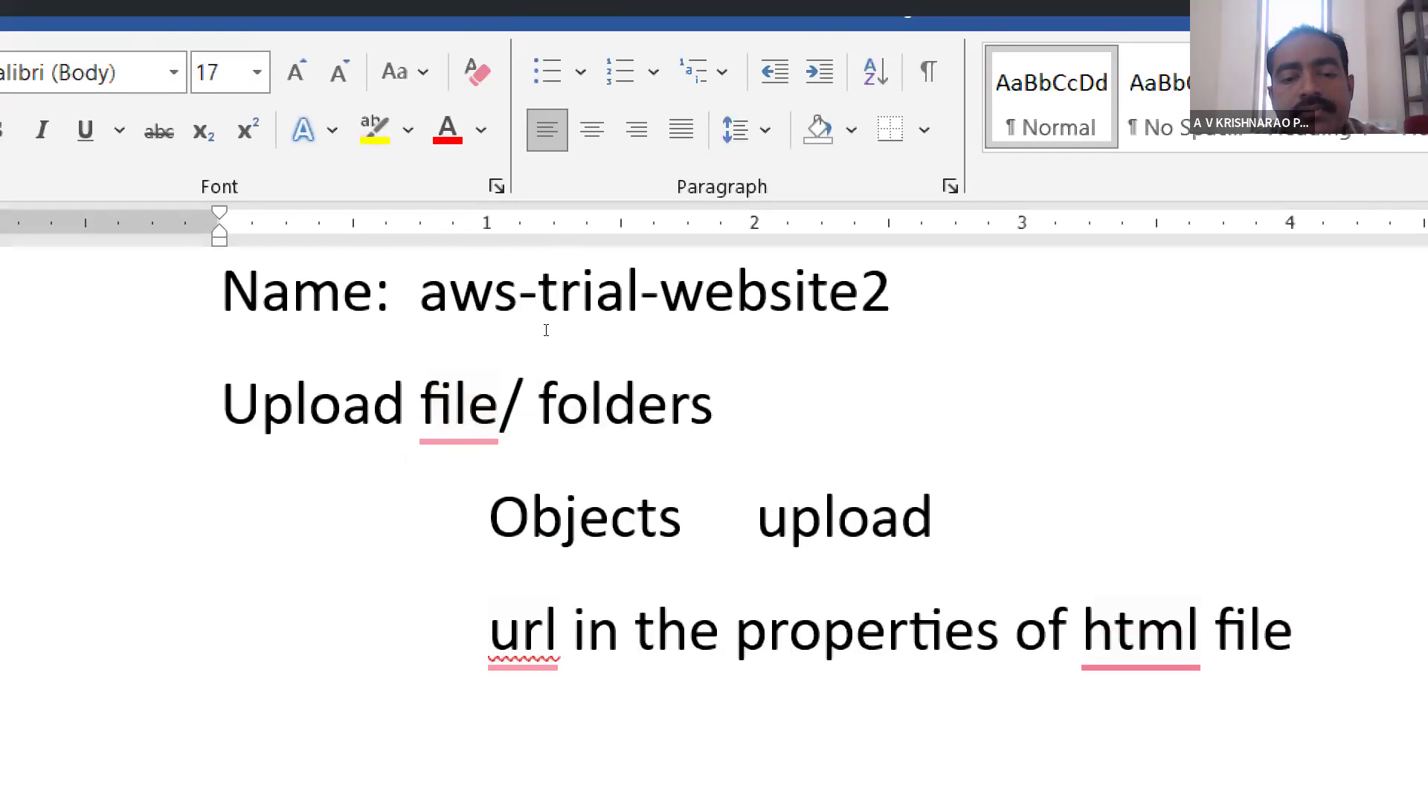
pyautogui.scroll(-4, 546, 329)
pyautogui.scroll(5, 545, 329)
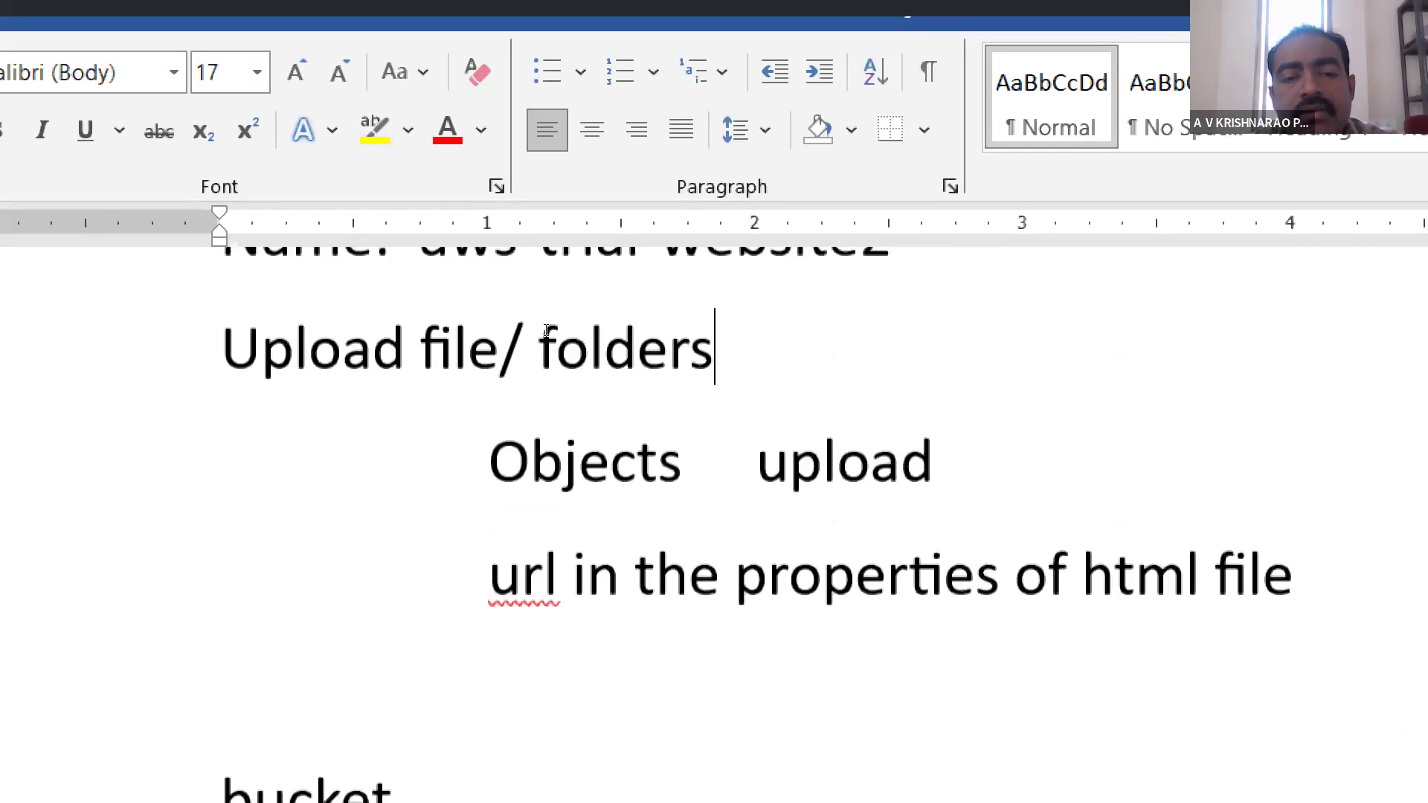
pyautogui.scroll(-3, 546, 330)
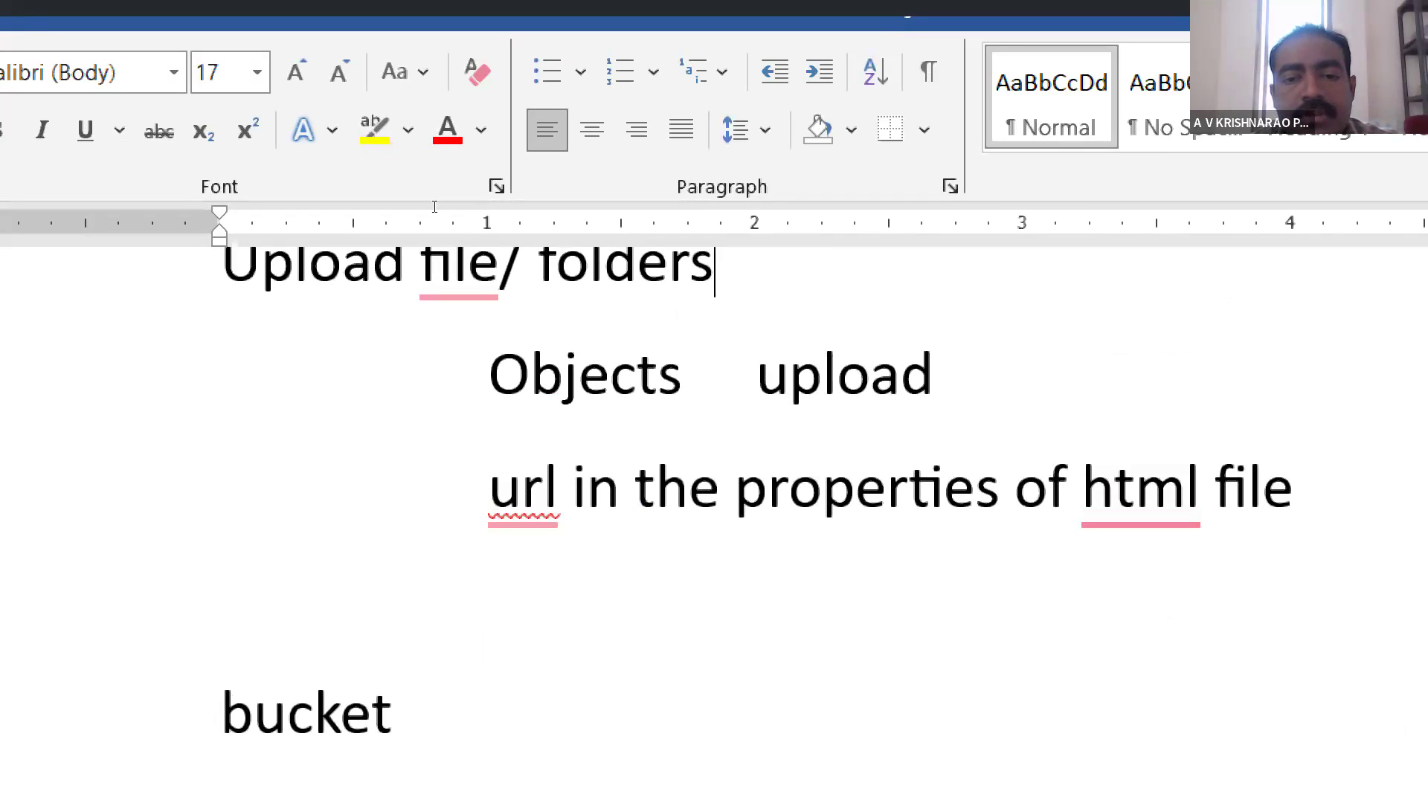
pyautogui.moveTo(409, 292)
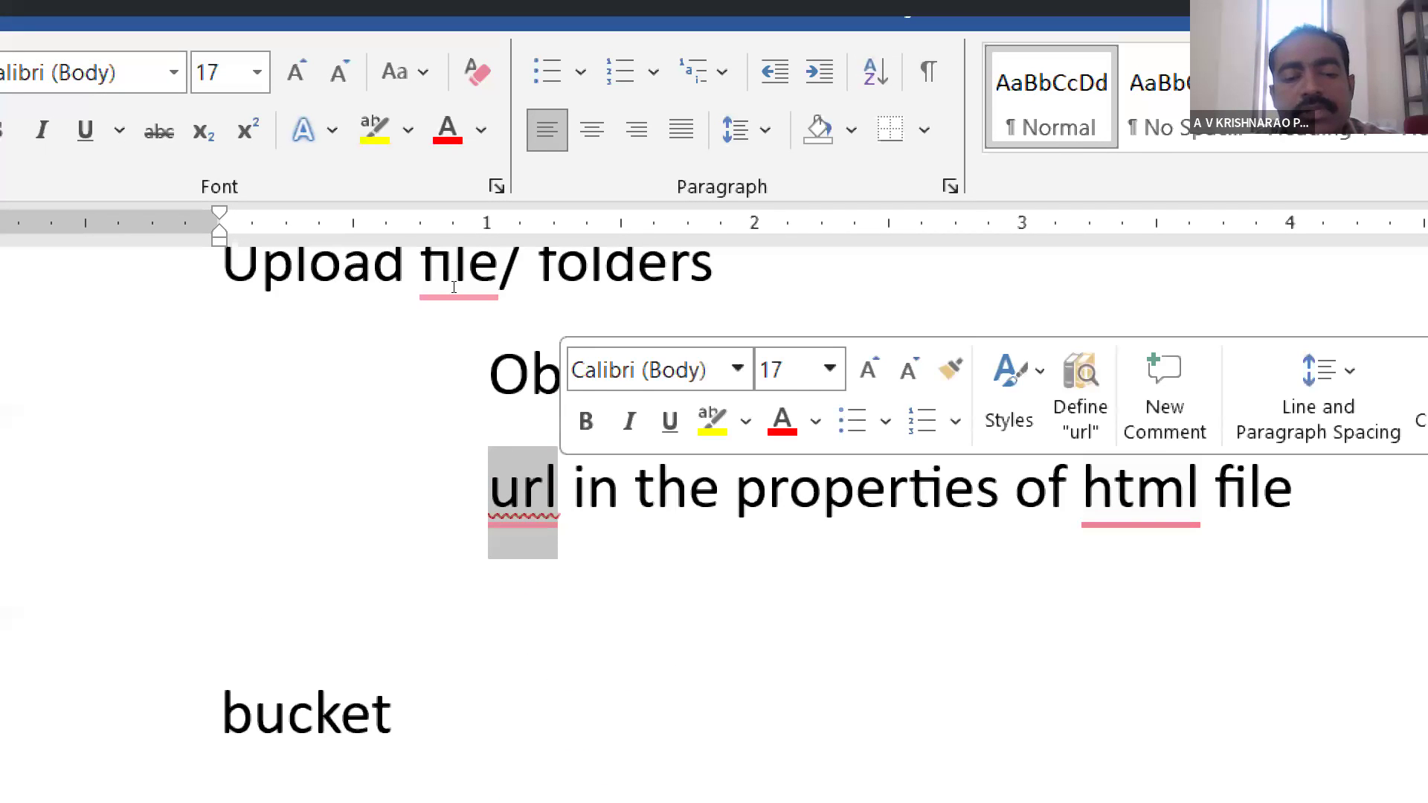
# - Review the bucket notes on static website hosting, the index document and Block public access, highlighting each phrase
pyautogui.scroll(-5, 454, 287)
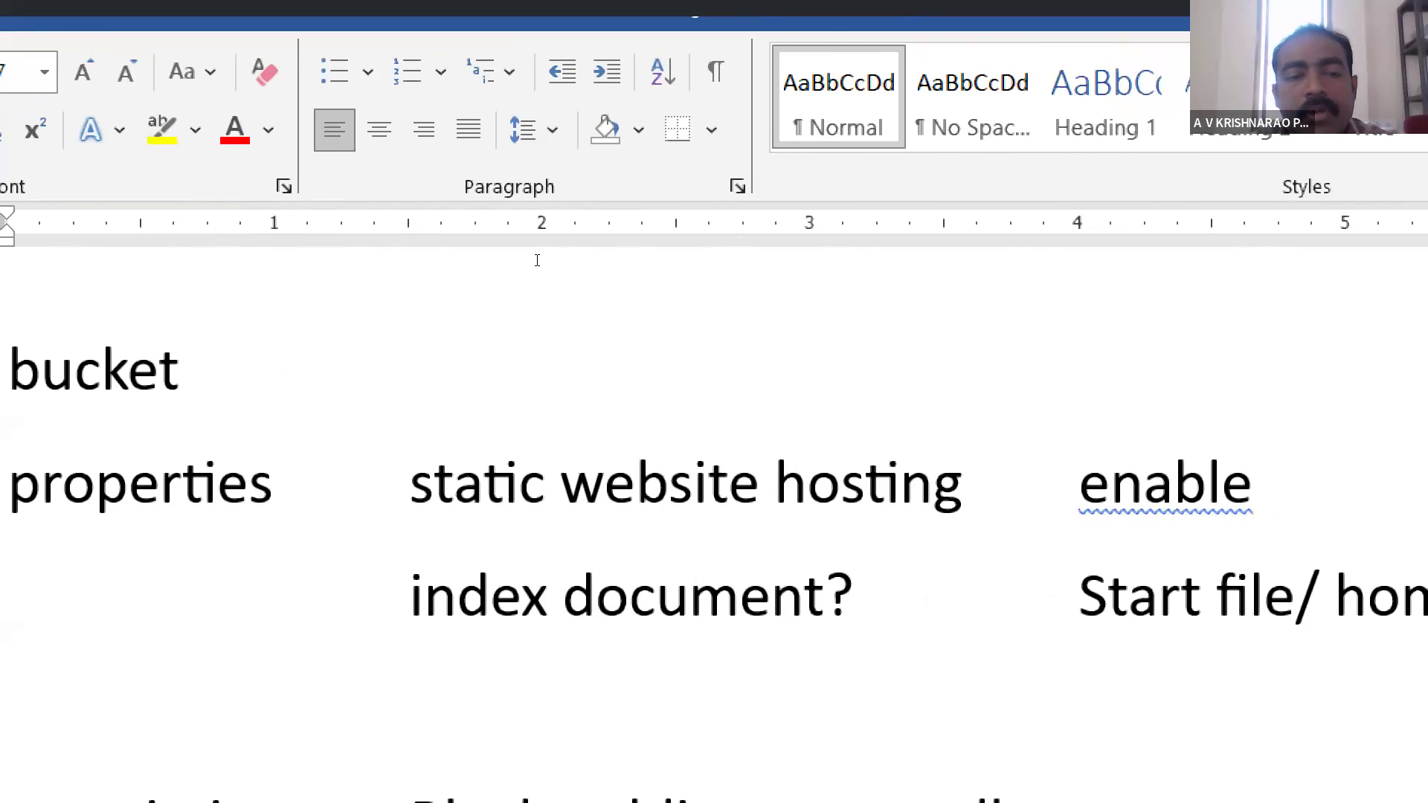
pyautogui.moveTo(543, 289); pyautogui.dragTo(704, 290)
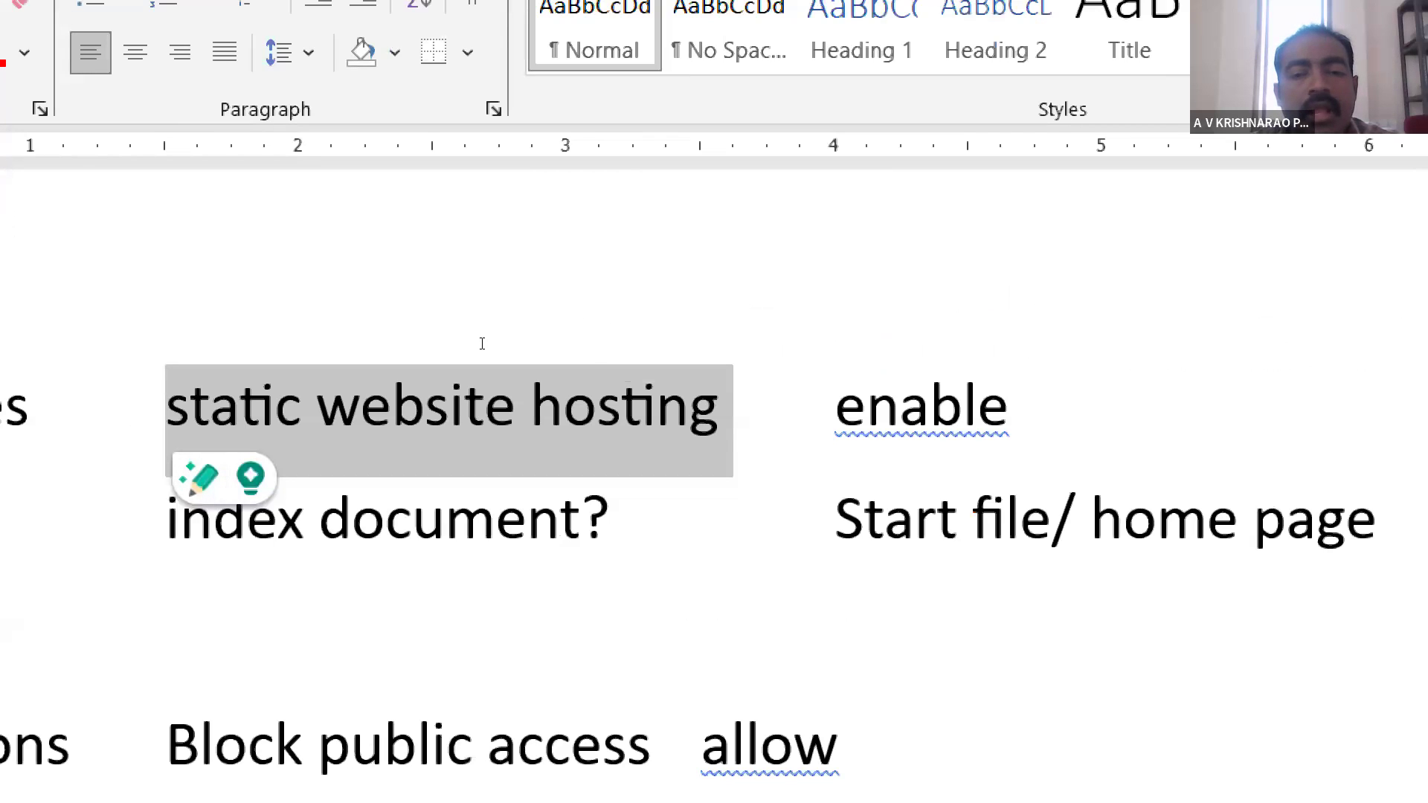
pyautogui.moveTo(482, 343); pyautogui.dragTo(714, 345)
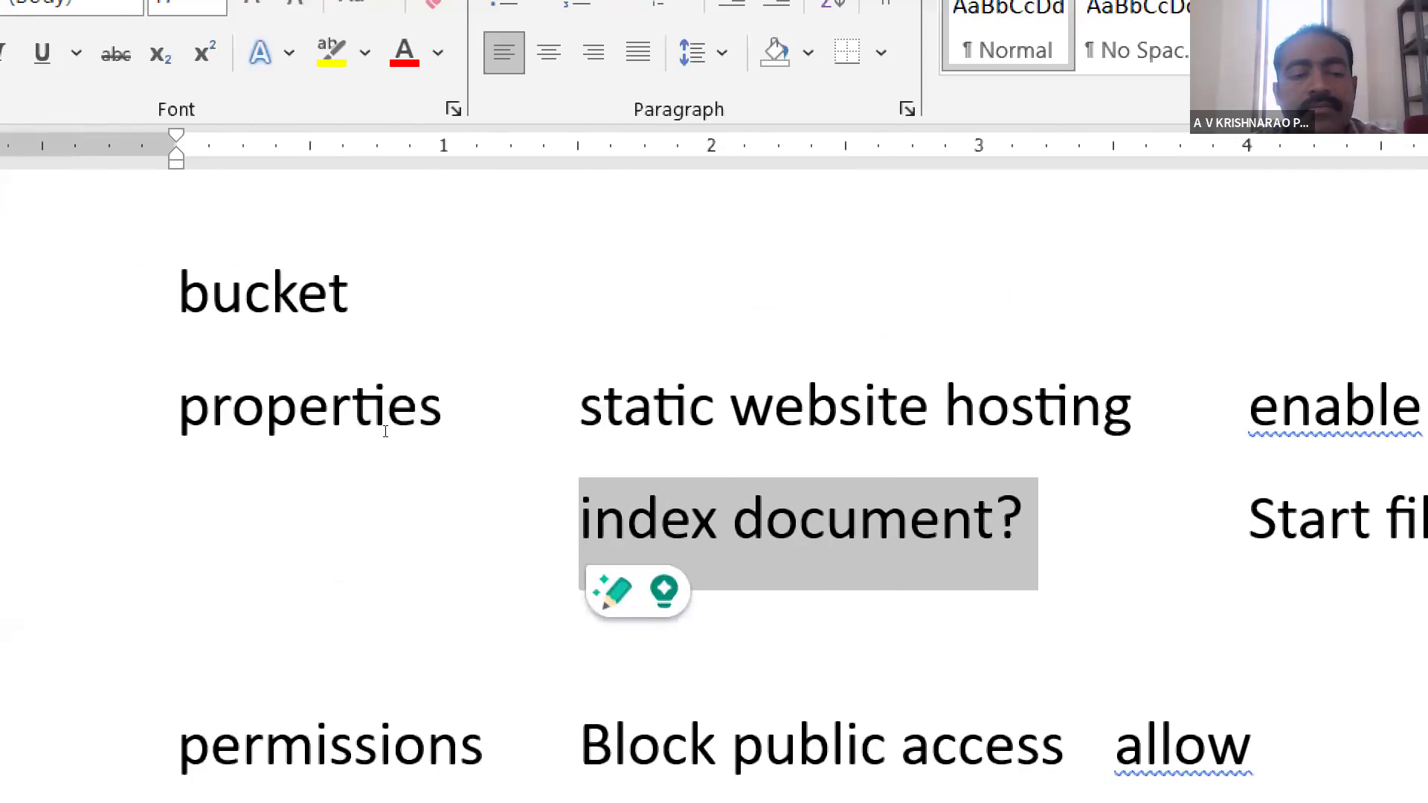
pyautogui.scroll(-3, 386, 430)
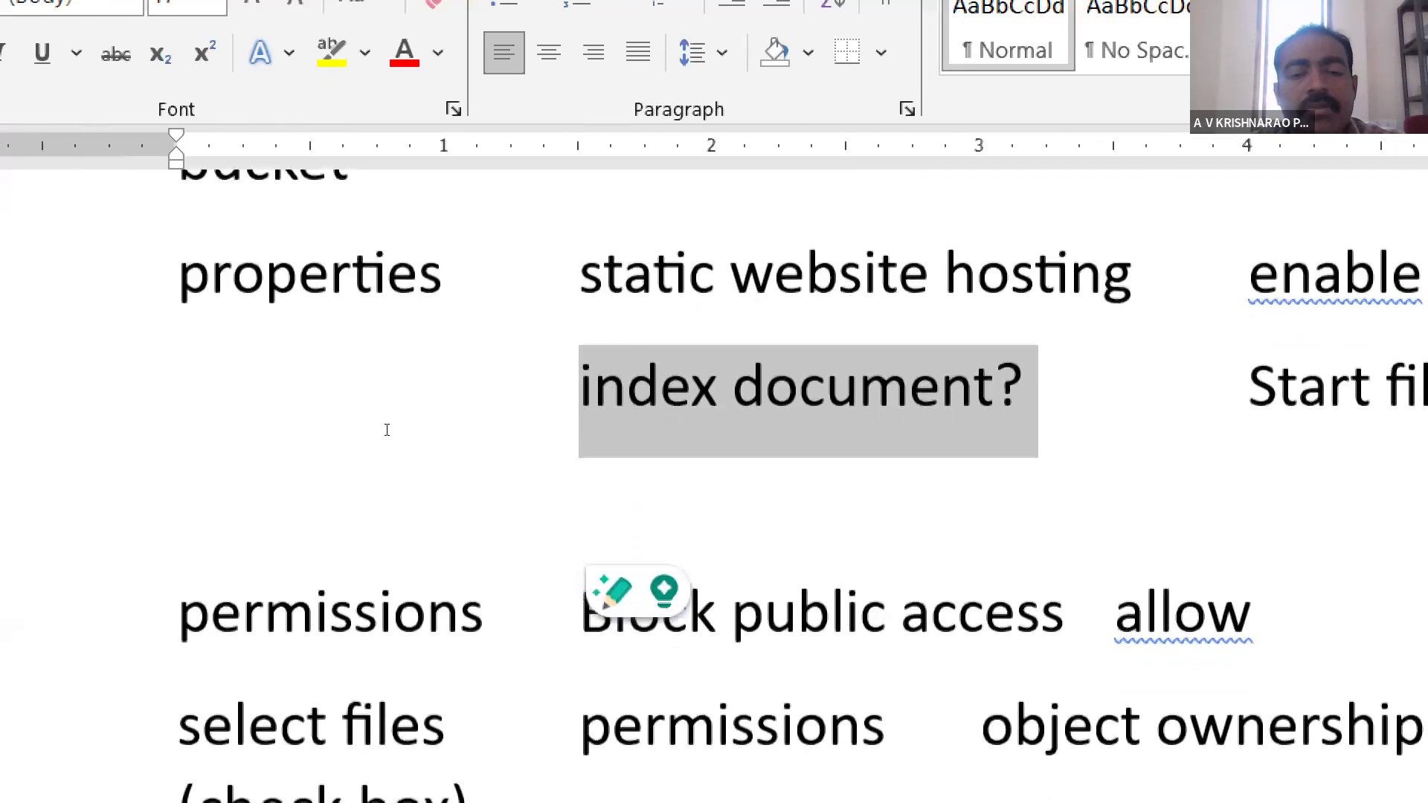
pyautogui.click(958, 598)
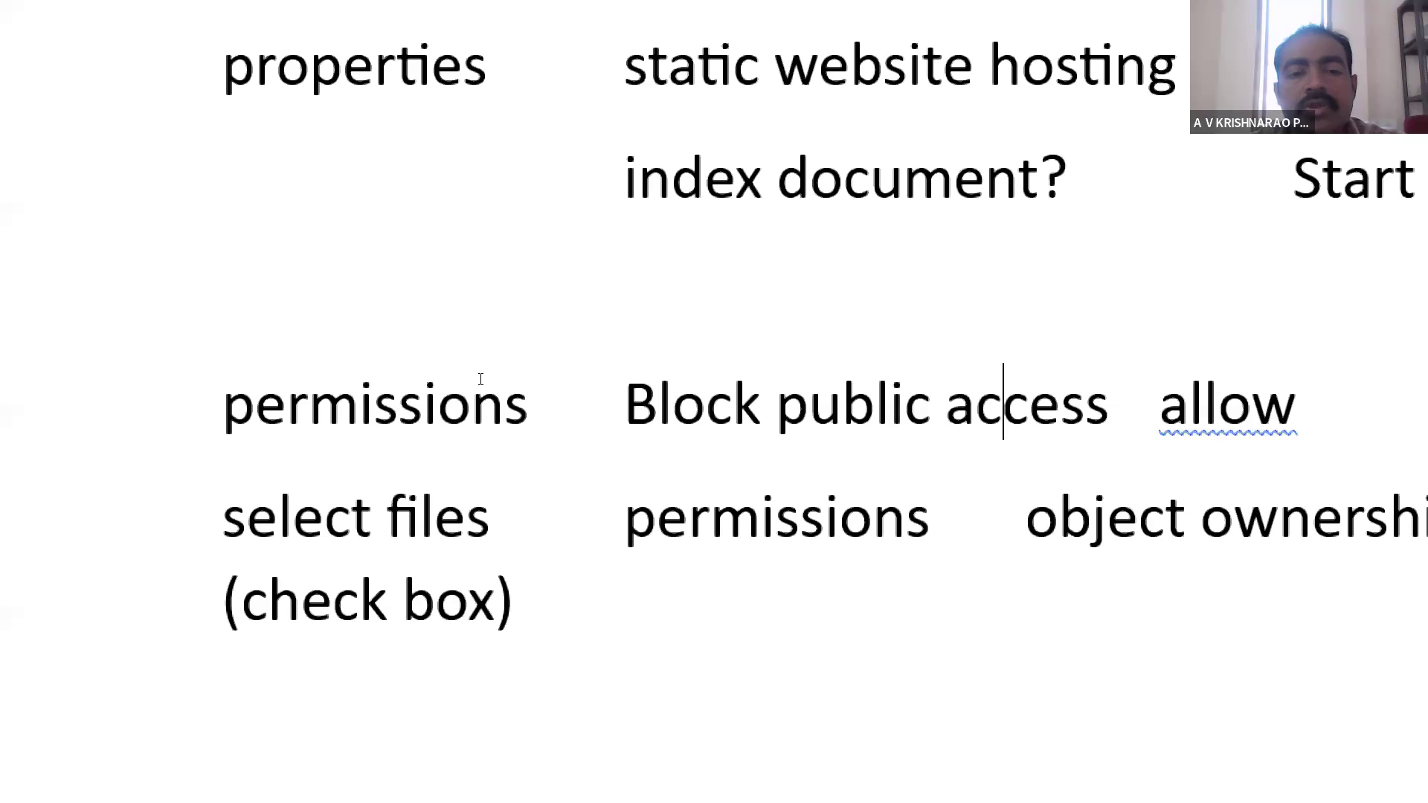
pyautogui.moveTo(520, 379); pyautogui.dragTo(687, 377)
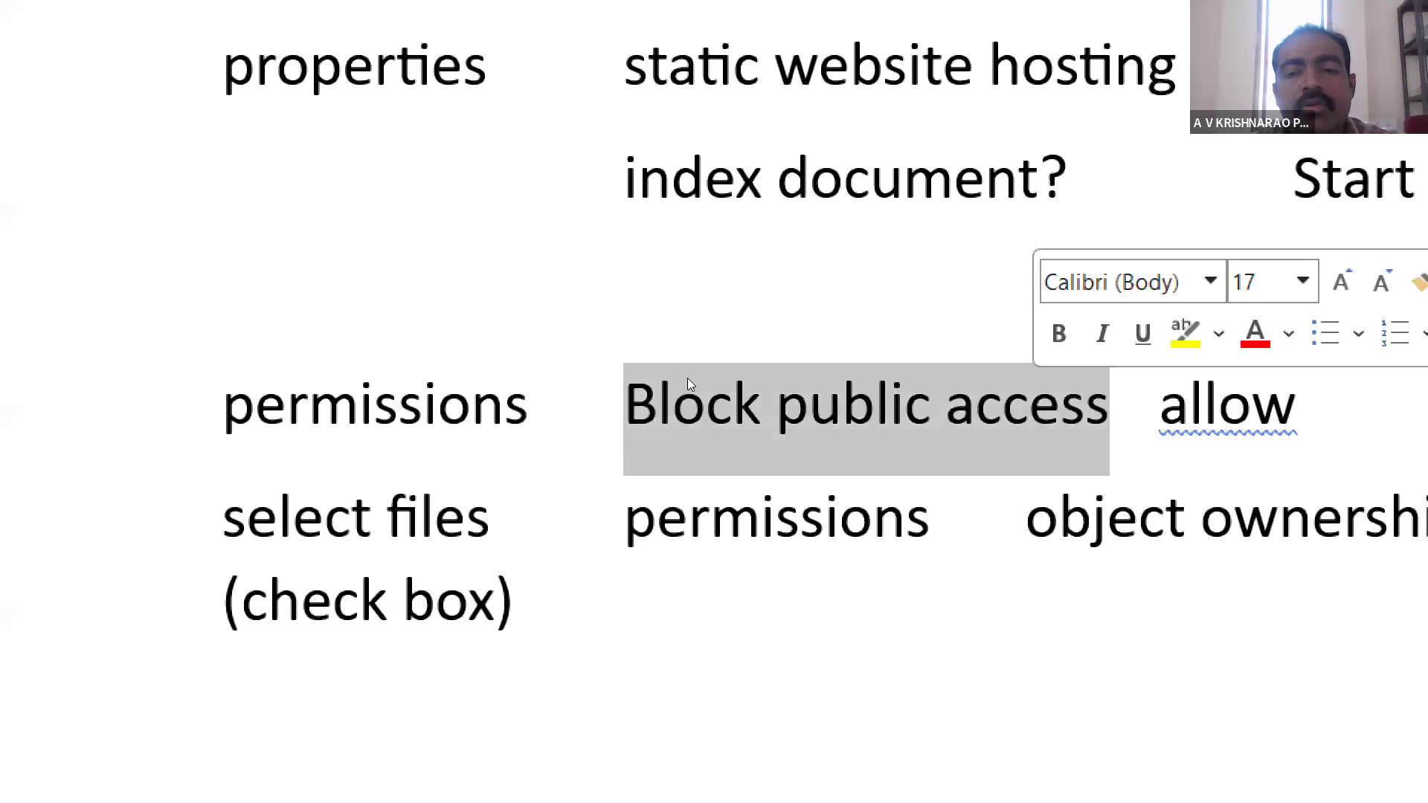
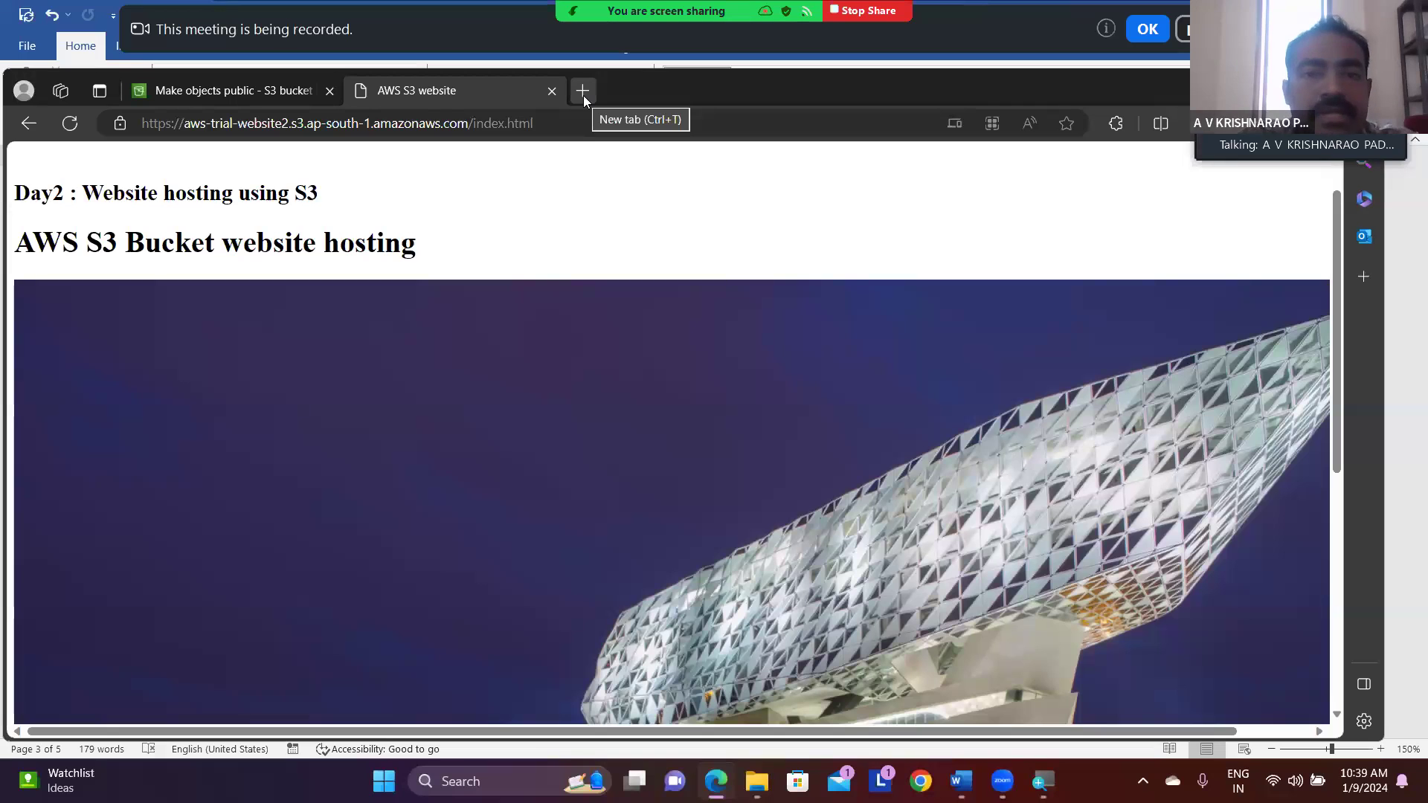
# - Open free-css.com in a new browser tab and bring up the latest free CSS templates
pyautogui.click(583, 91)
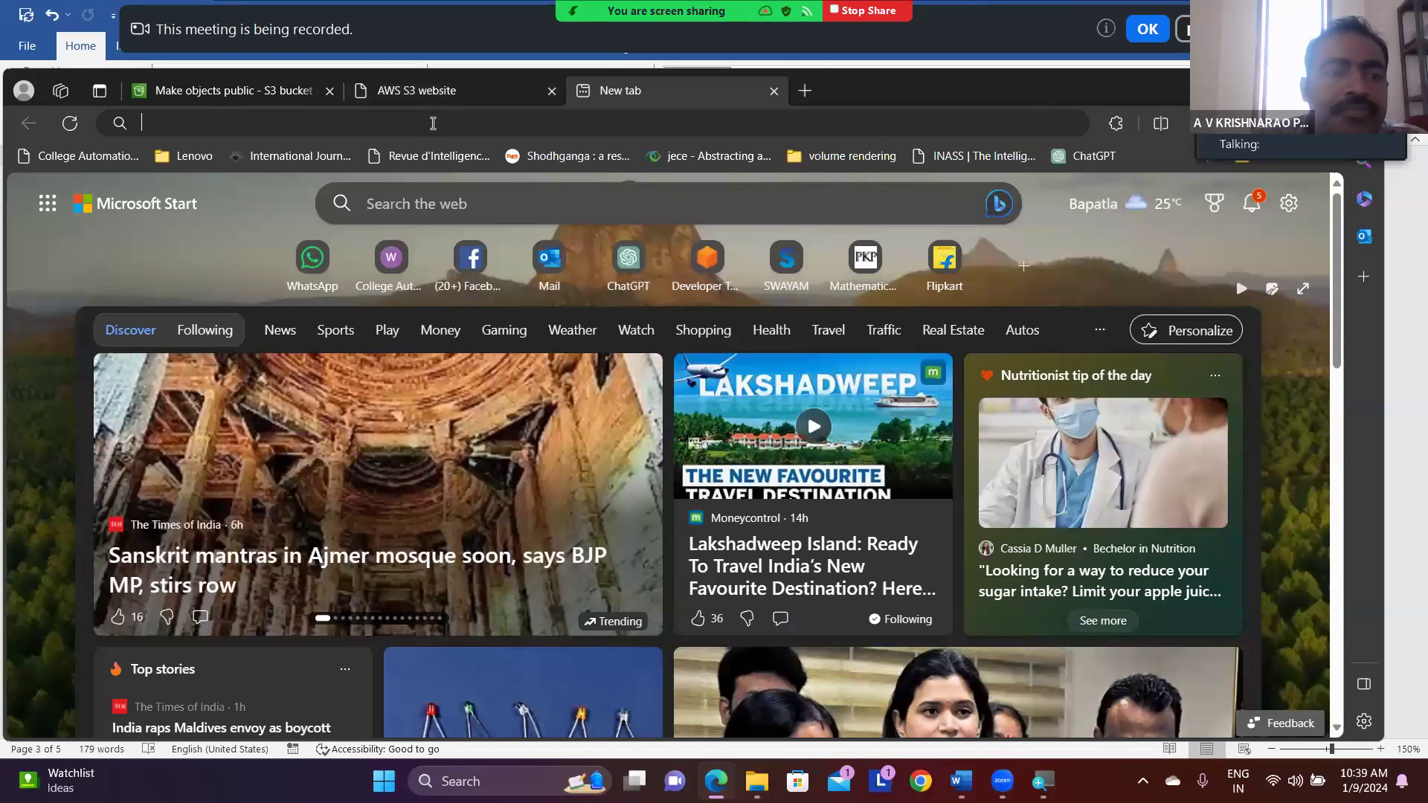
pyautogui.click(433, 123)
pyautogui.write('free-css.com')
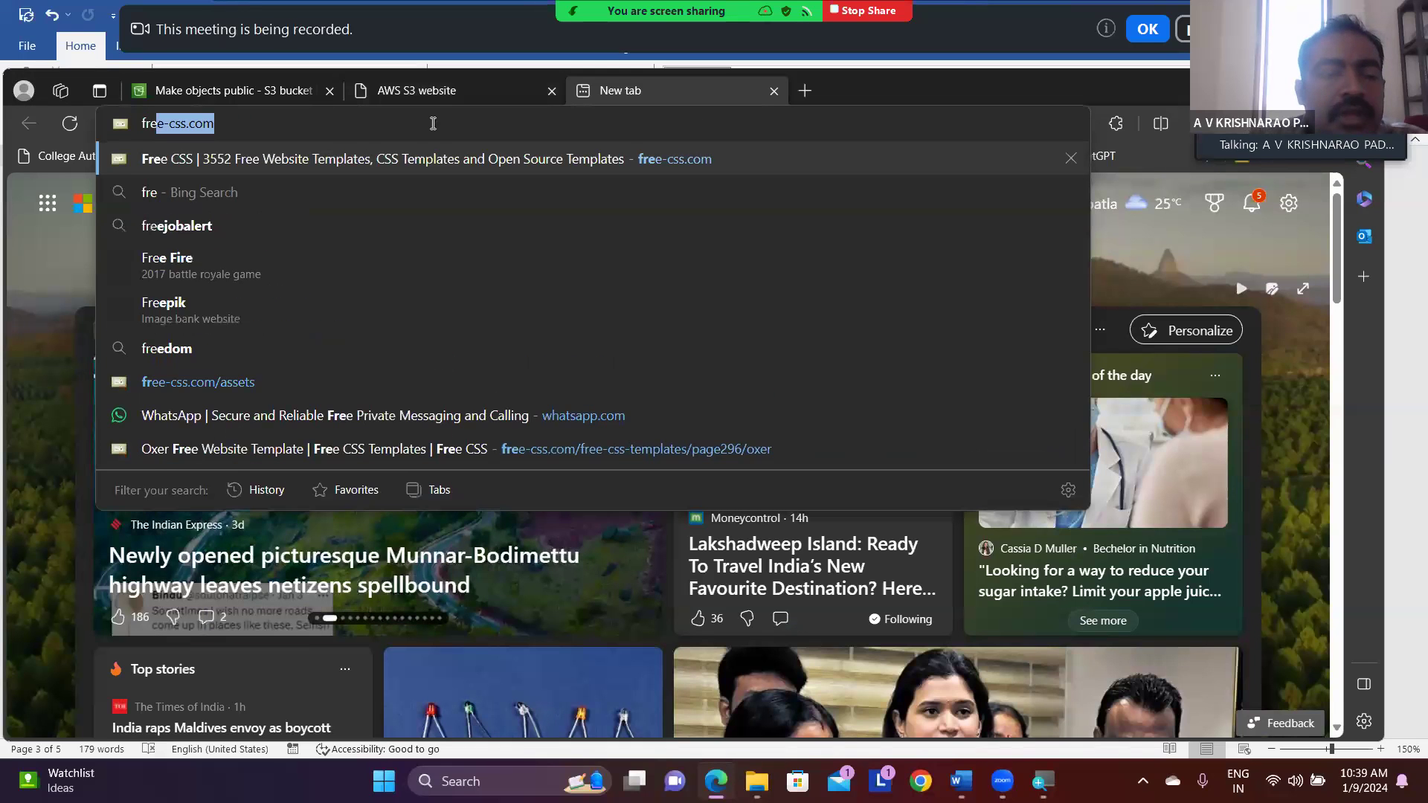
pyautogui.press('Return')
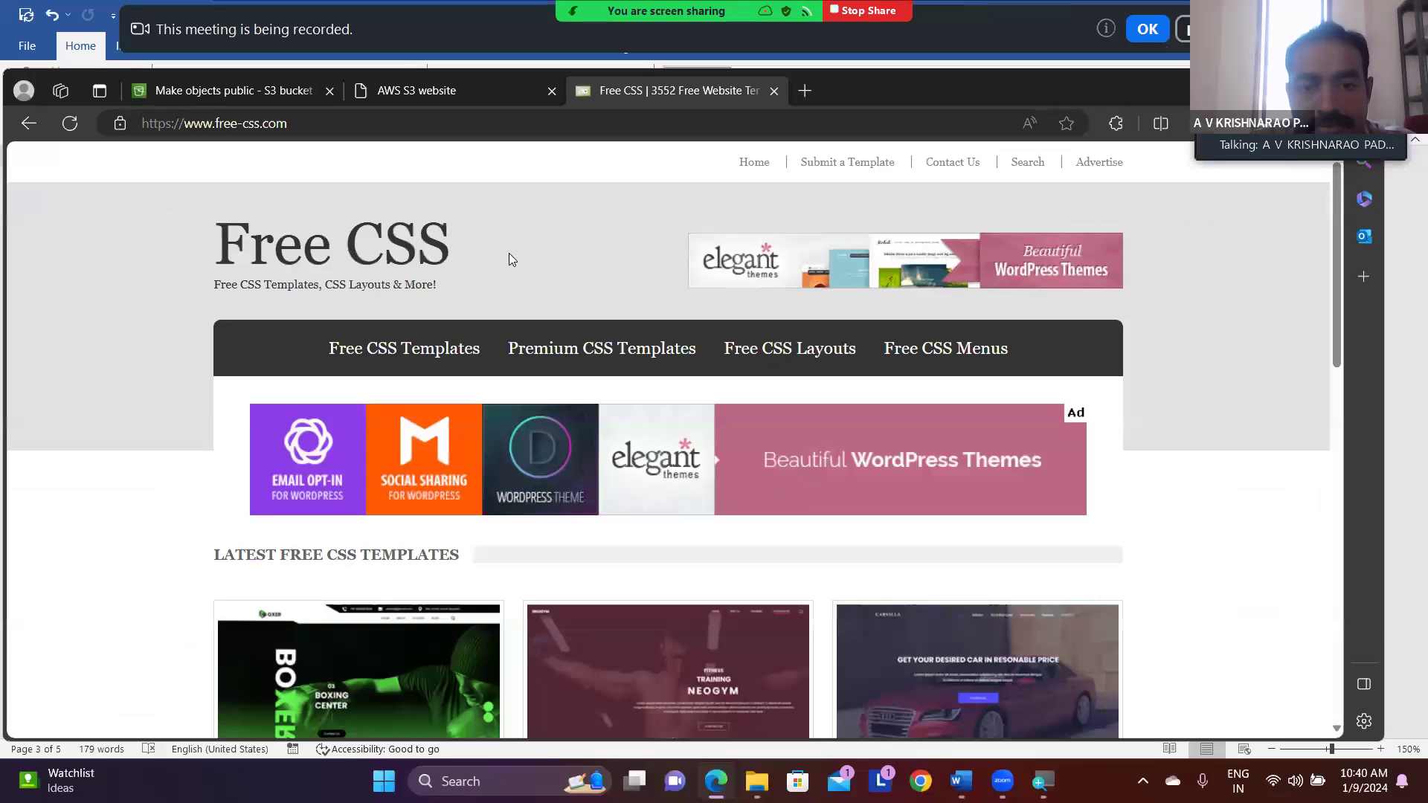
pyautogui.scroll(-2, 509, 259)
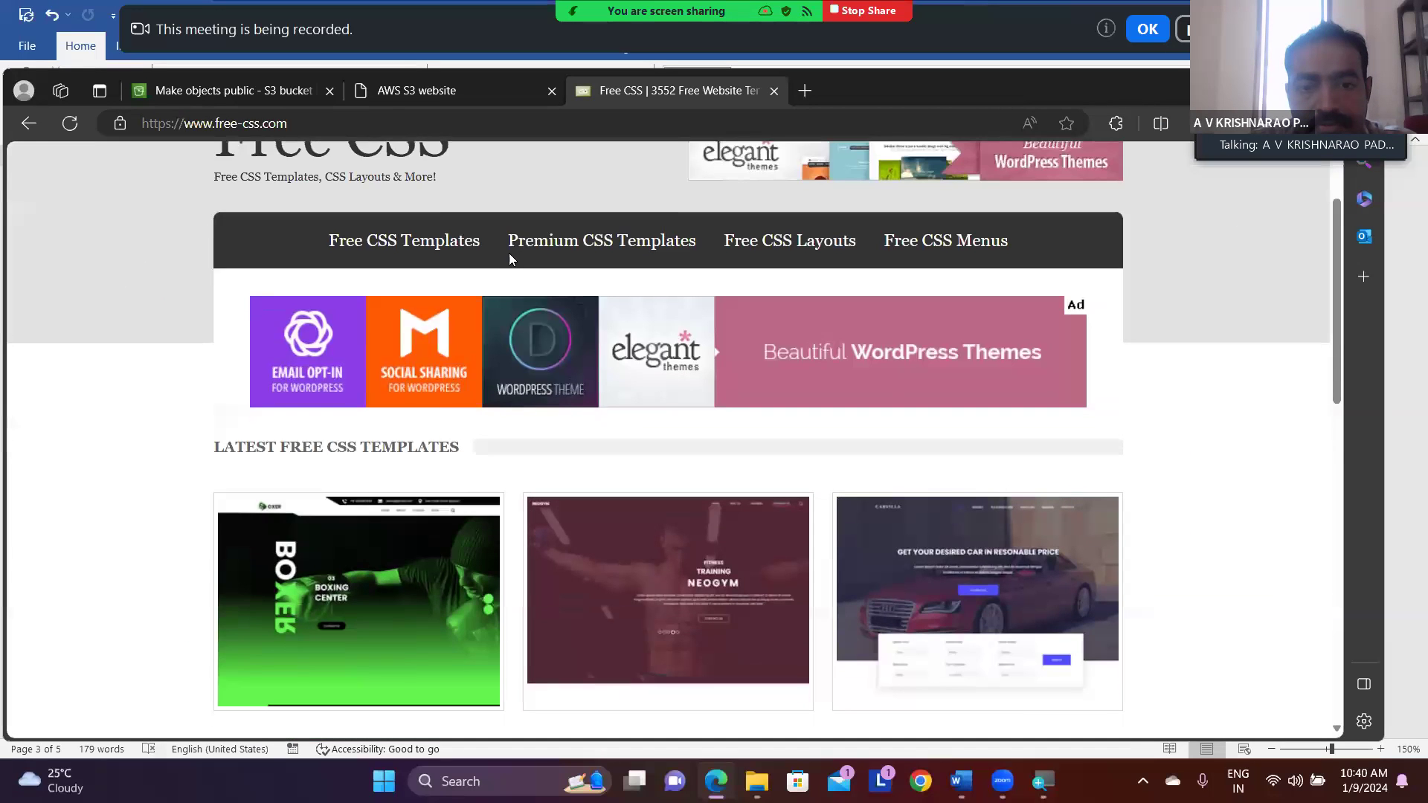
pyautogui.scroll(-2, 509, 258)
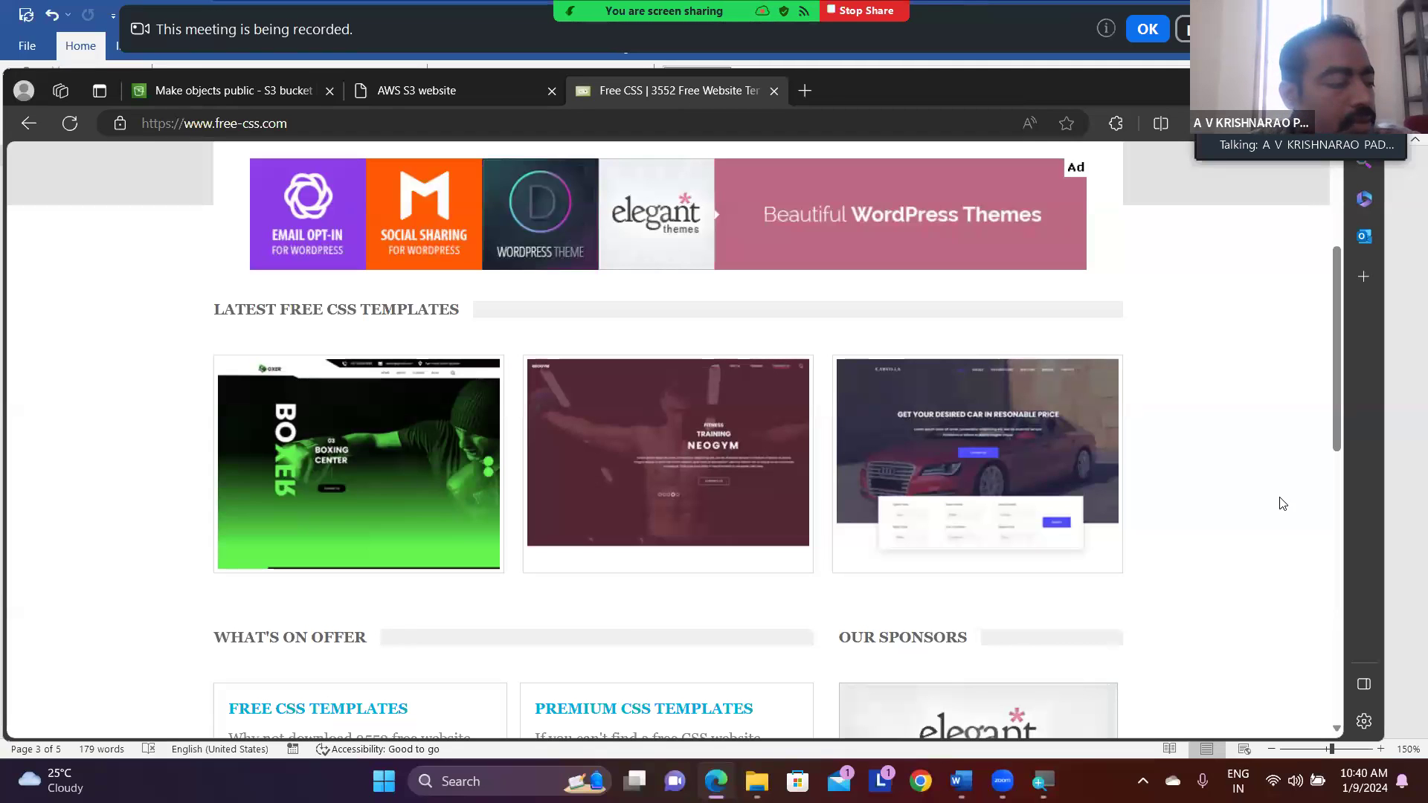
# - Return to the S3 console and open the list of buckets from the Amazon S3 navigation
pyautogui.click(214, 90)
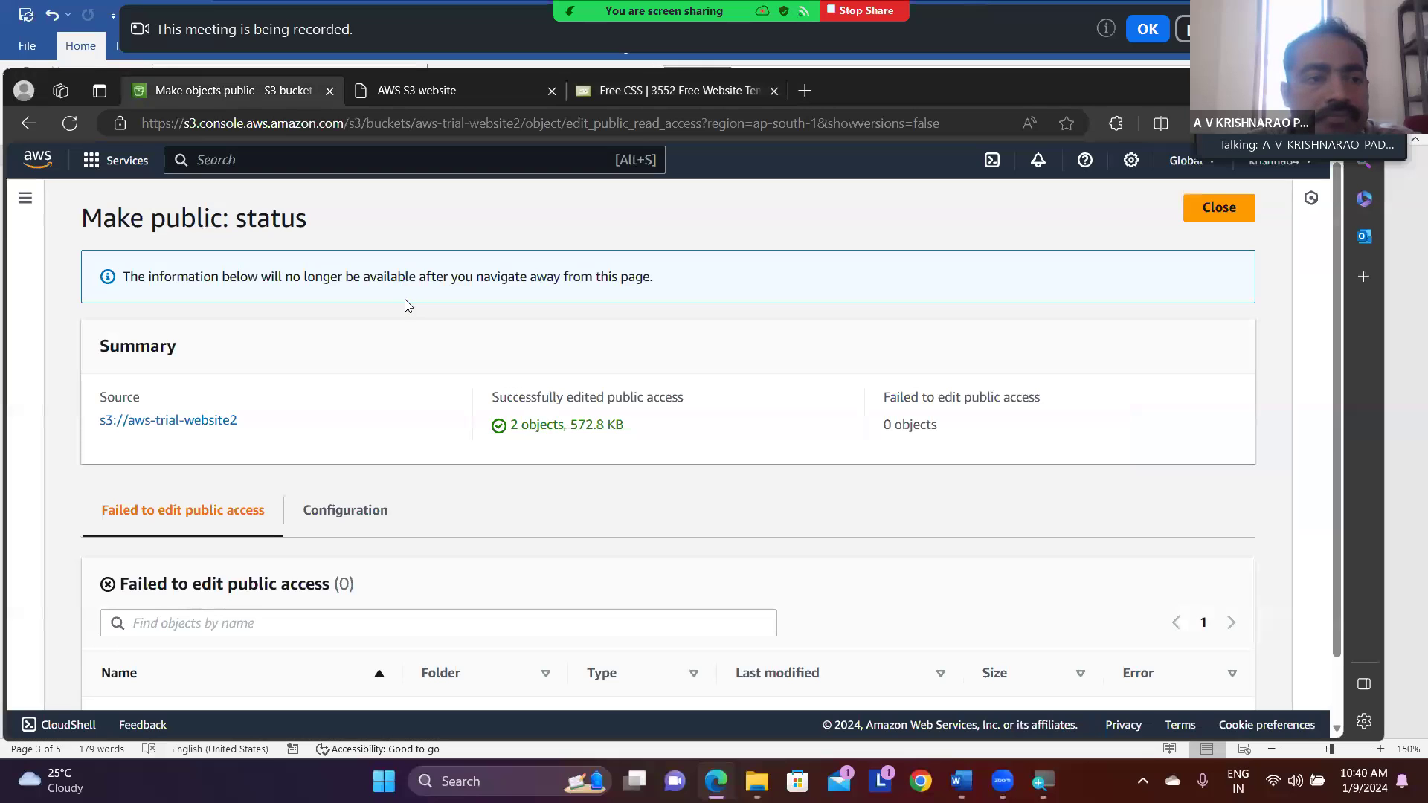
pyautogui.click(25, 201)
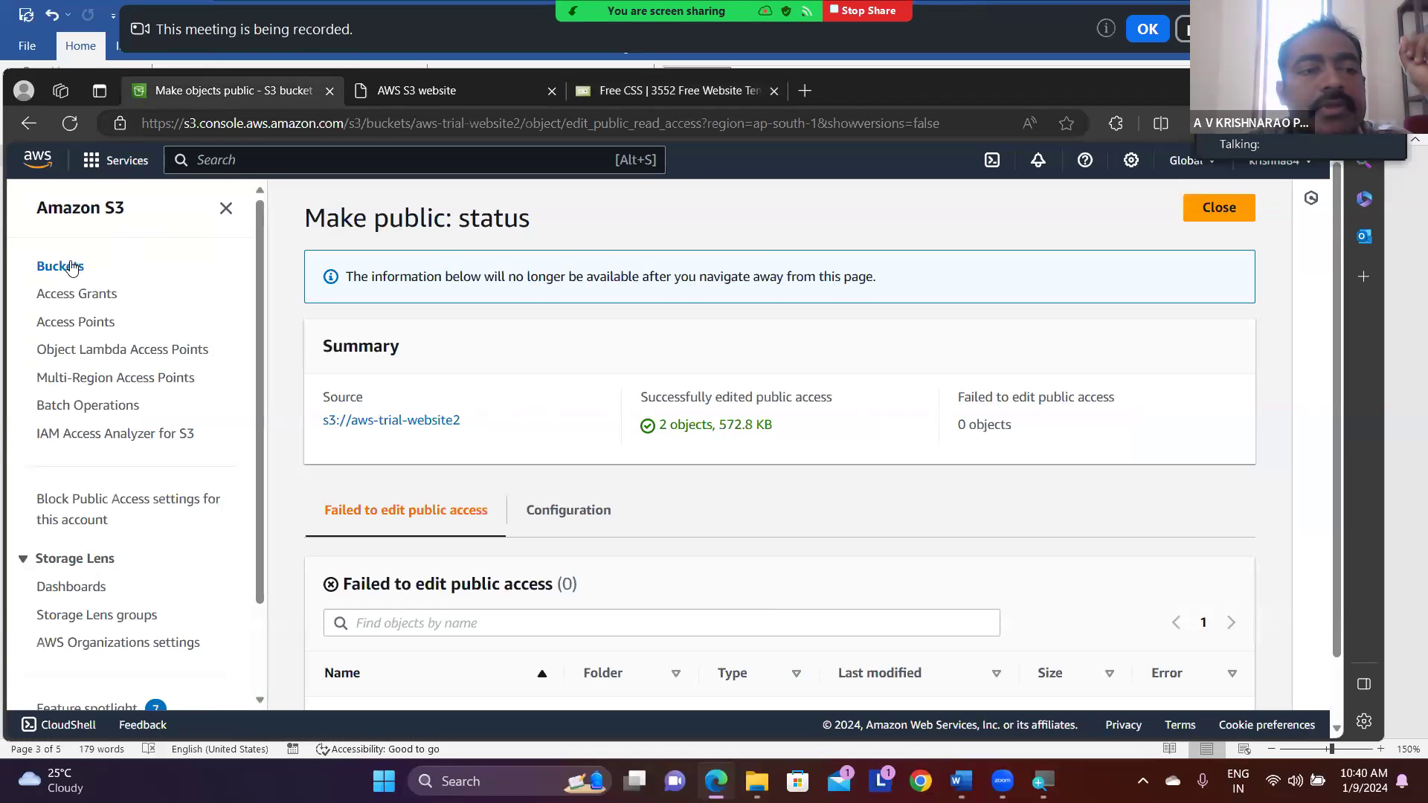
pyautogui.click(60, 267)
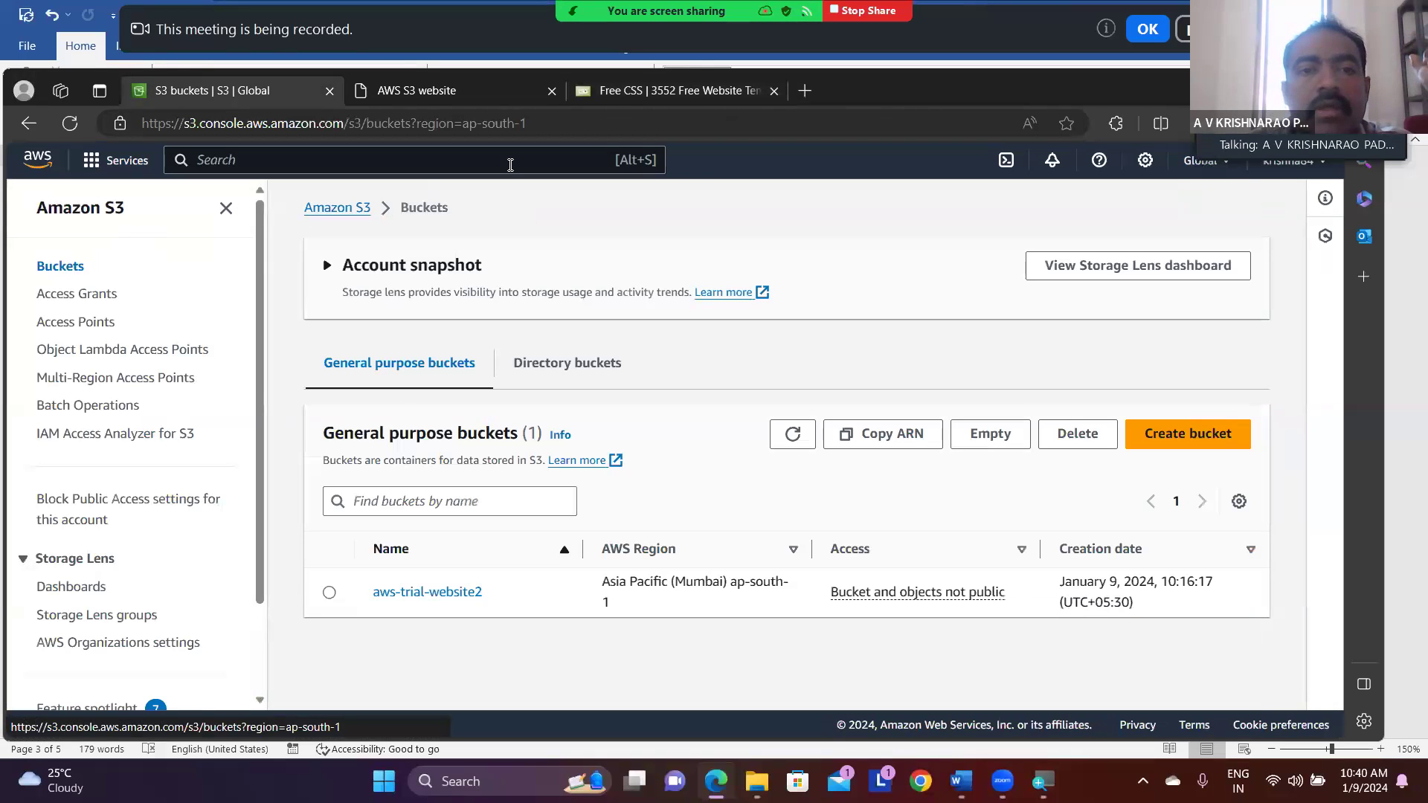
# - Switch back to the Free CSS site, open the Carvilla template details and launch its live demo
pyautogui.click(640, 91)
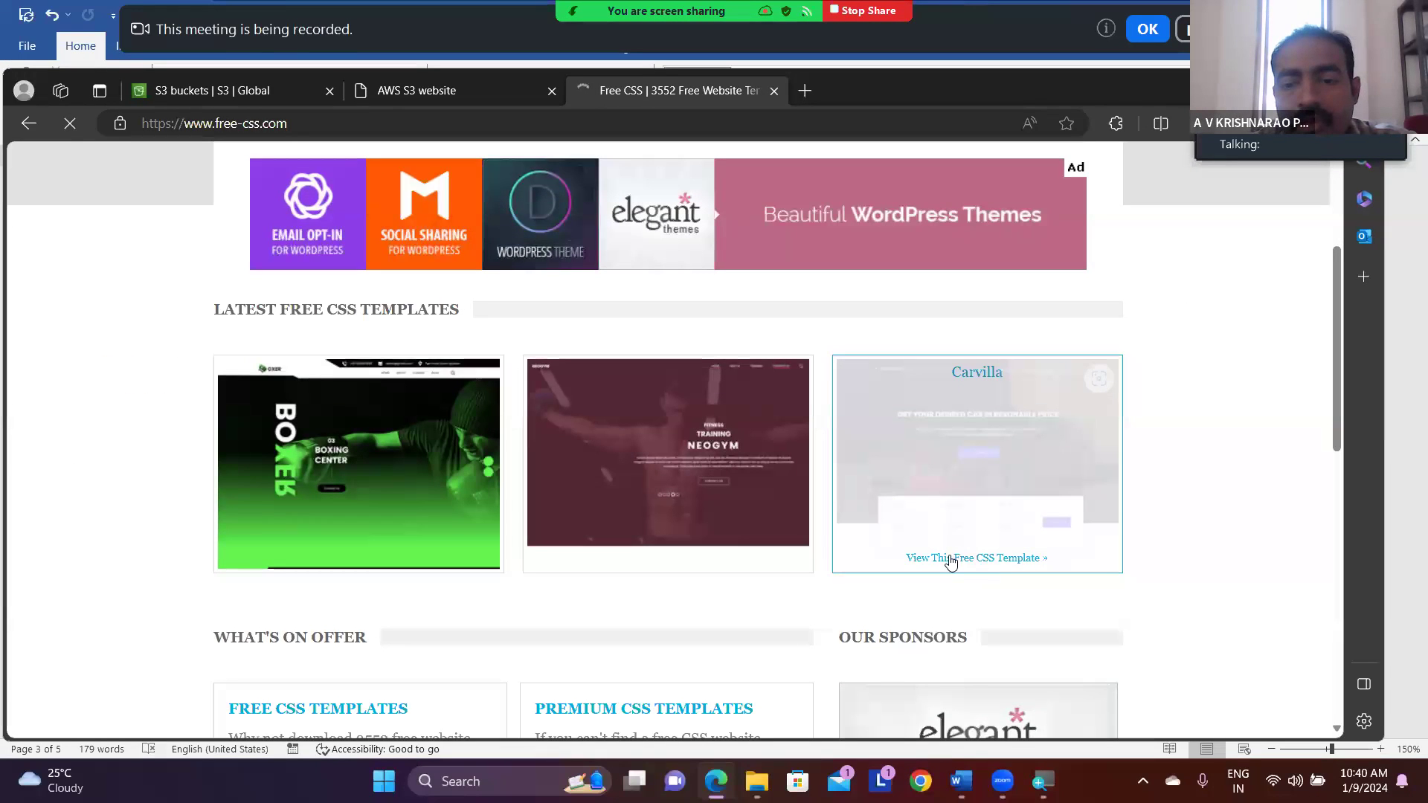
pyautogui.click(961, 463)
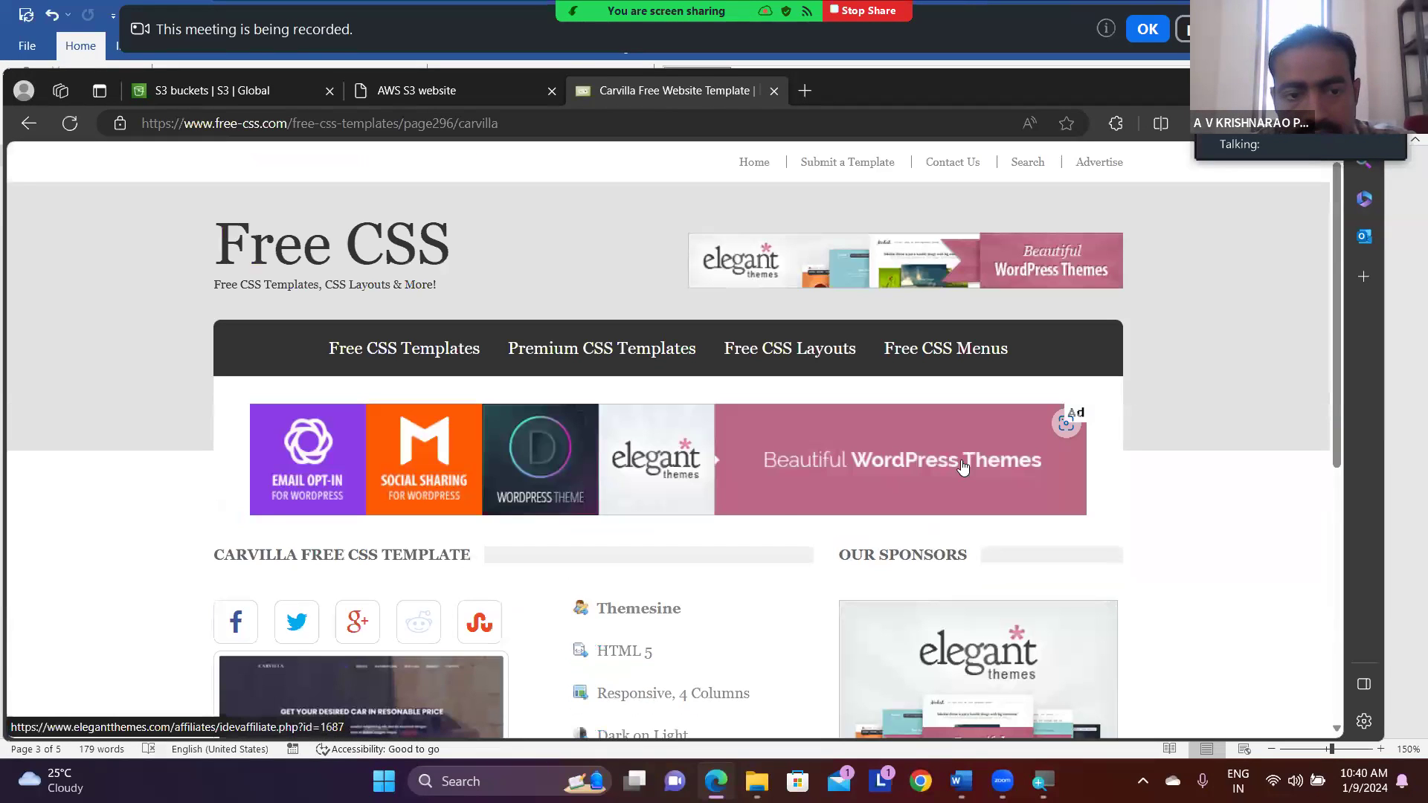
pyautogui.scroll(-6, 778, 506)
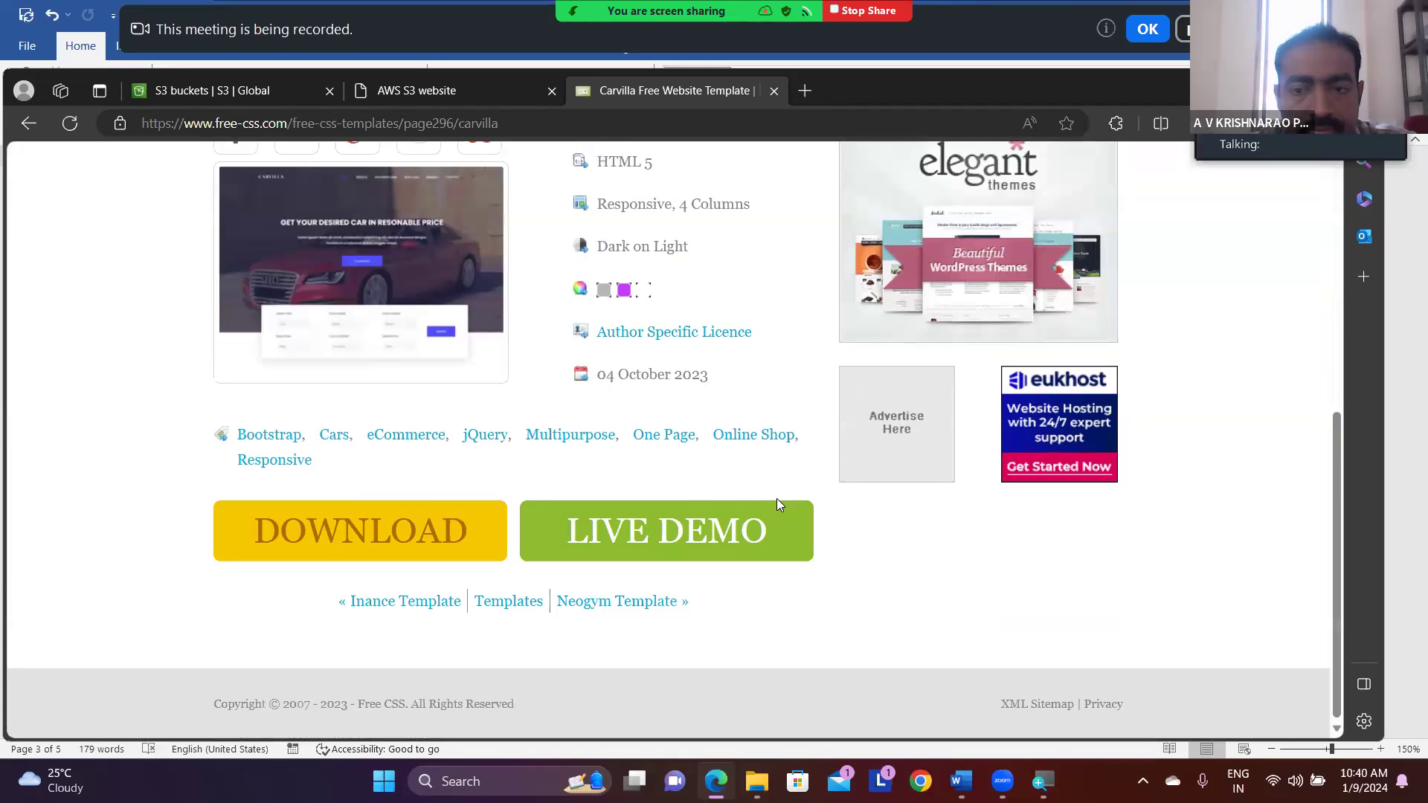
pyautogui.click(650, 528)
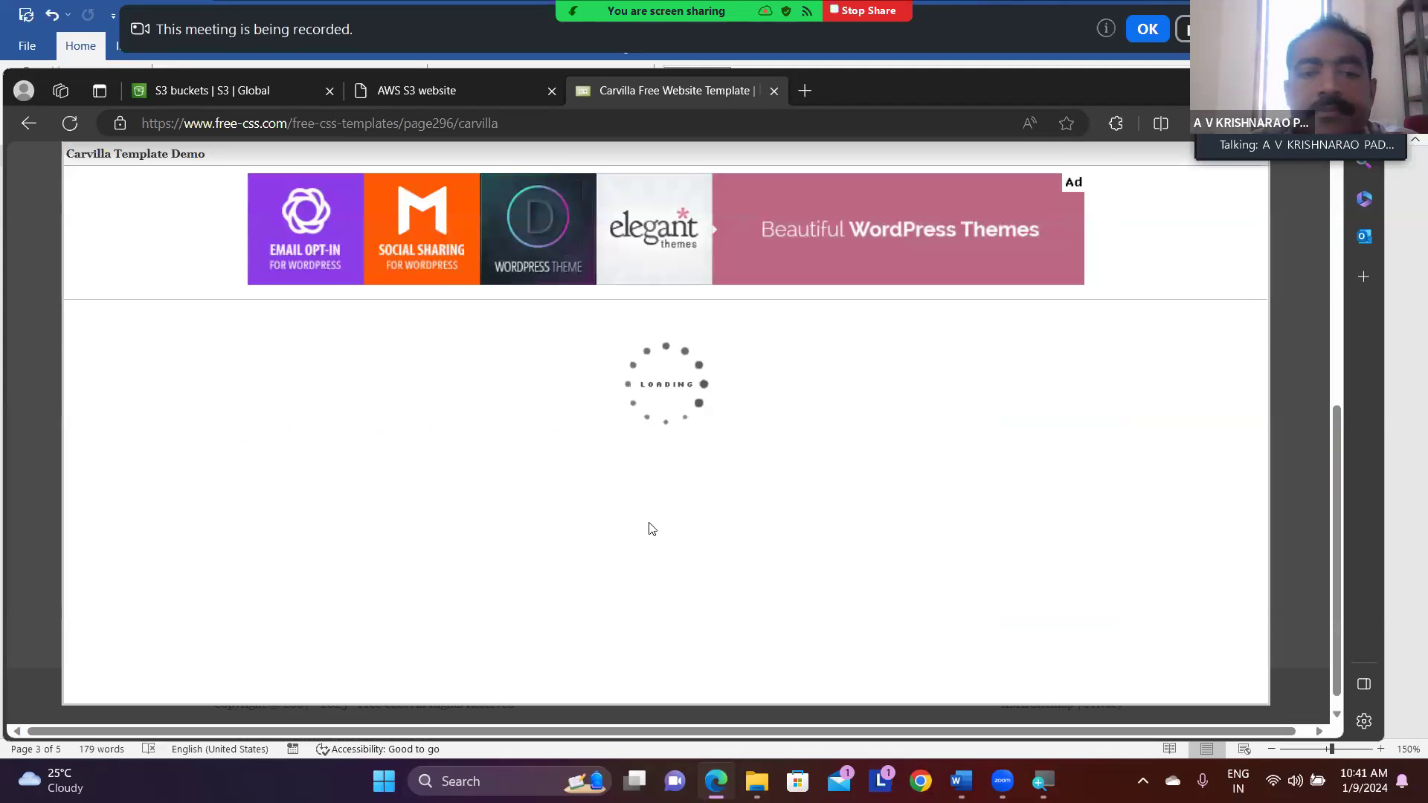
# - Look through the Carvilla demo page from the home banner to the testimonials and back to the start
pyautogui.scroll(-5, 649, 528)
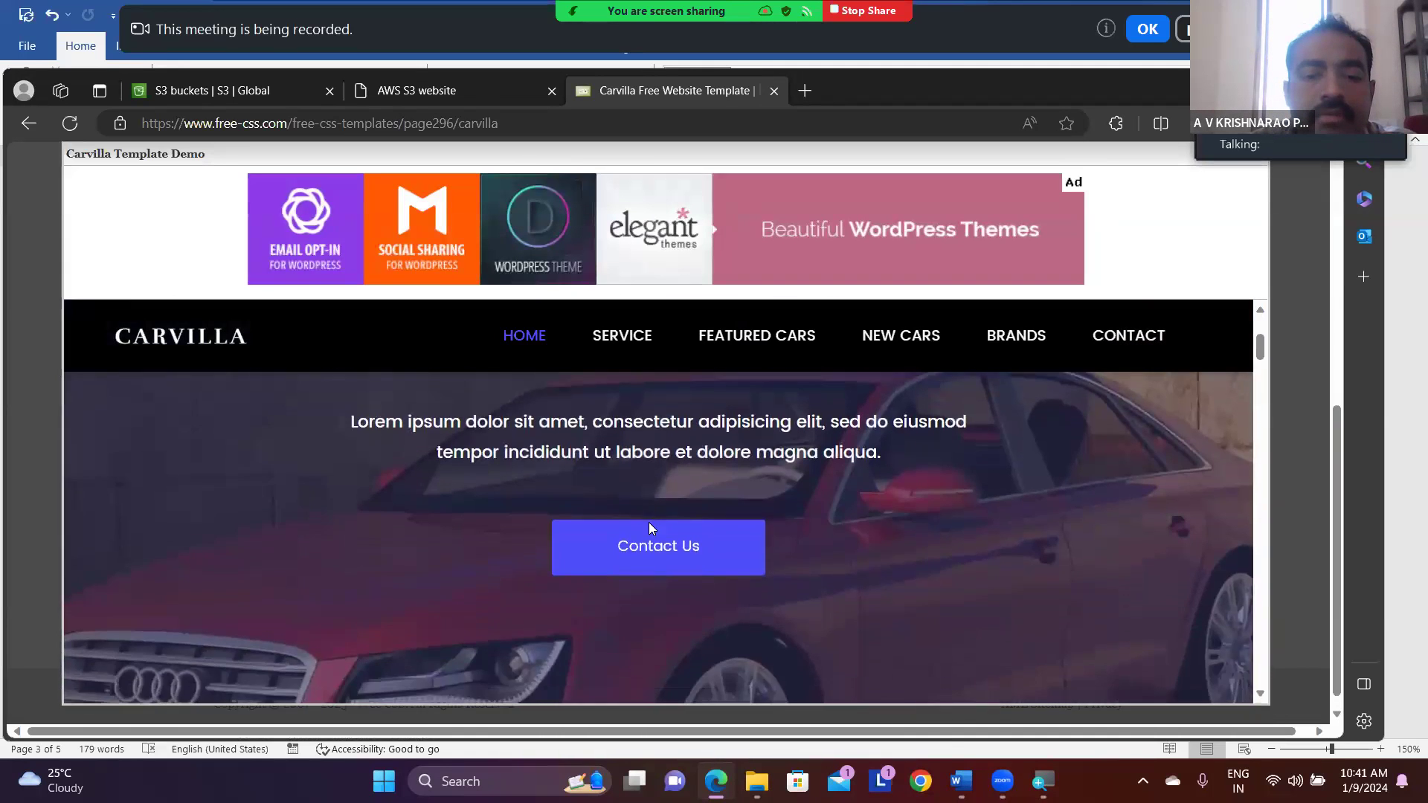
pyautogui.scroll(-7, 649, 528)
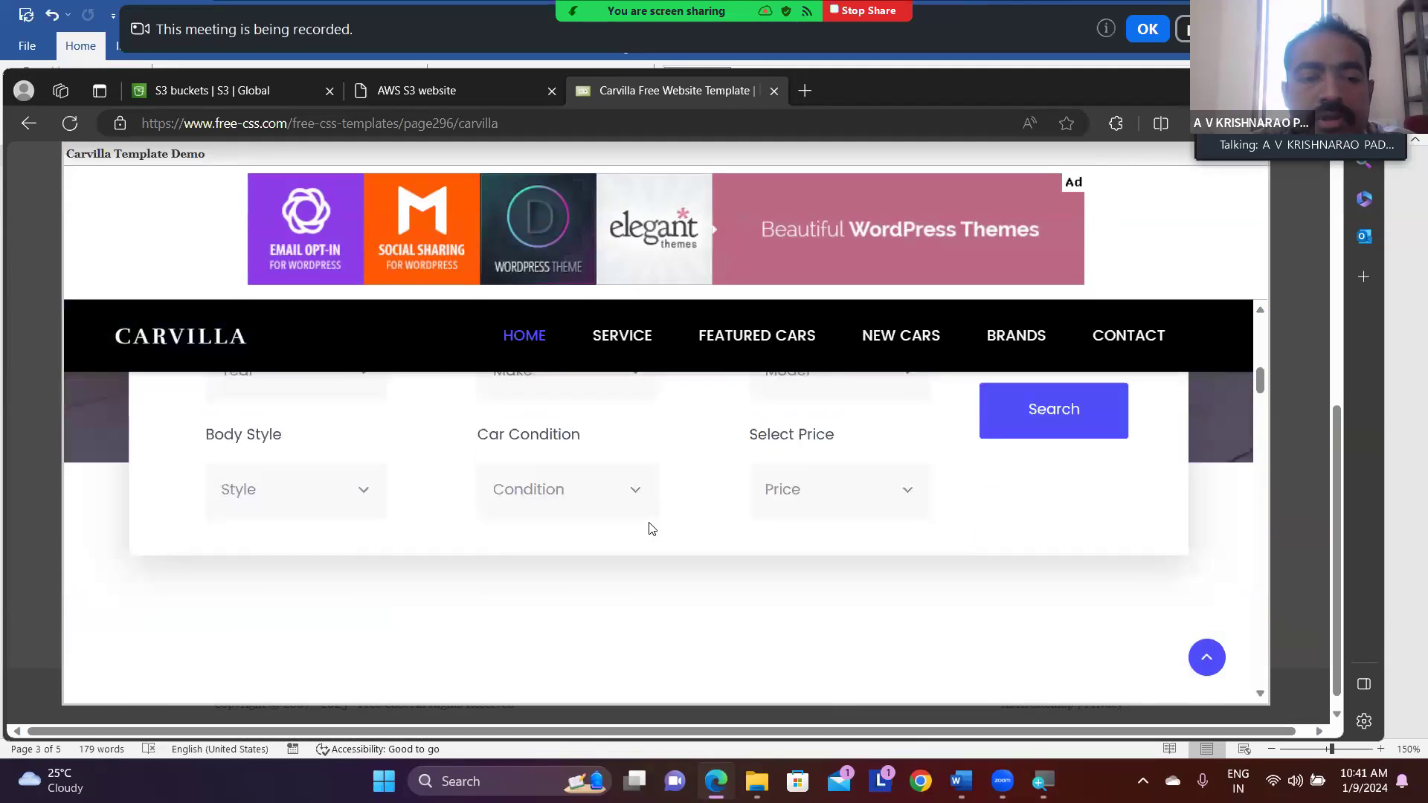
pyautogui.scroll(-5, 649, 528)
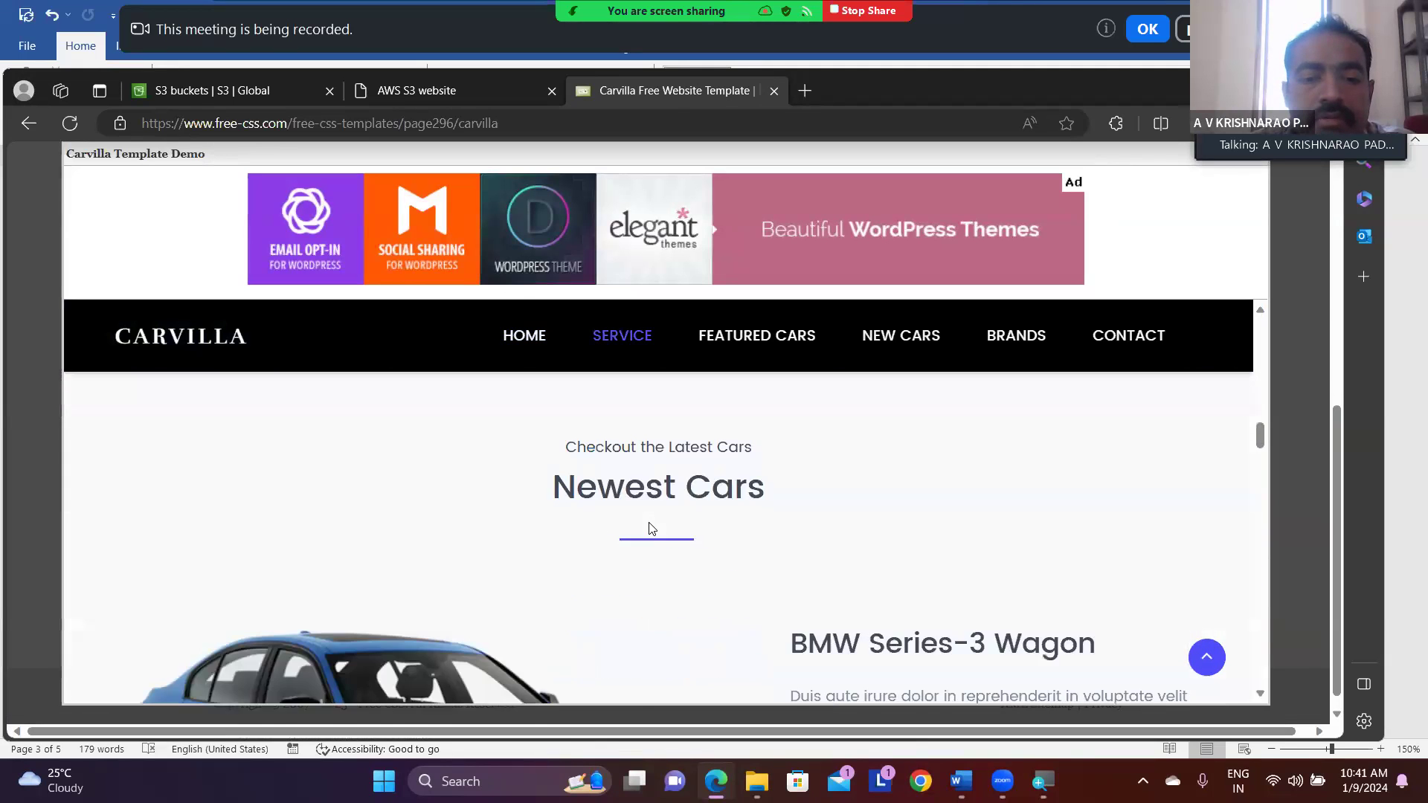
pyautogui.scroll(-6, 648, 528)
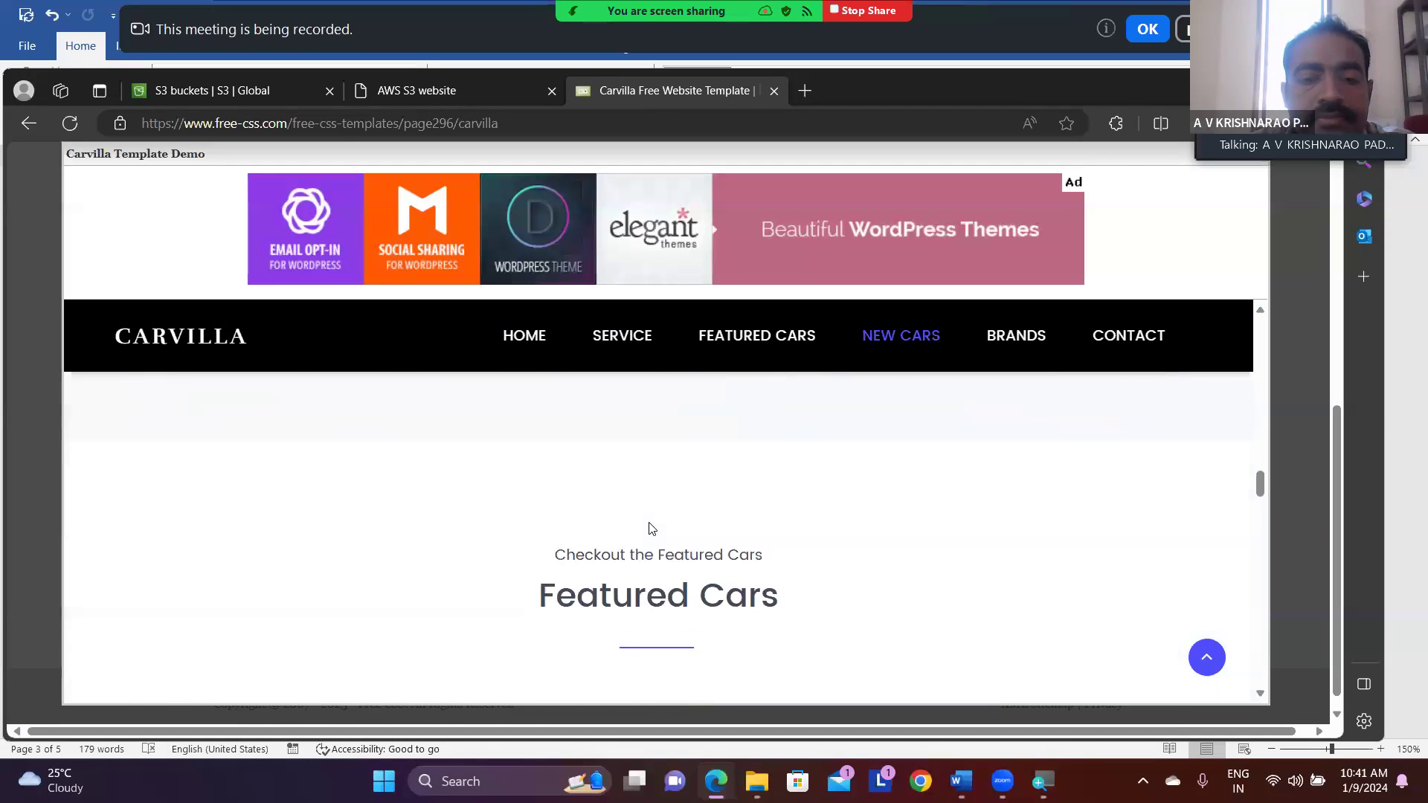
pyautogui.scroll(-8, 649, 528)
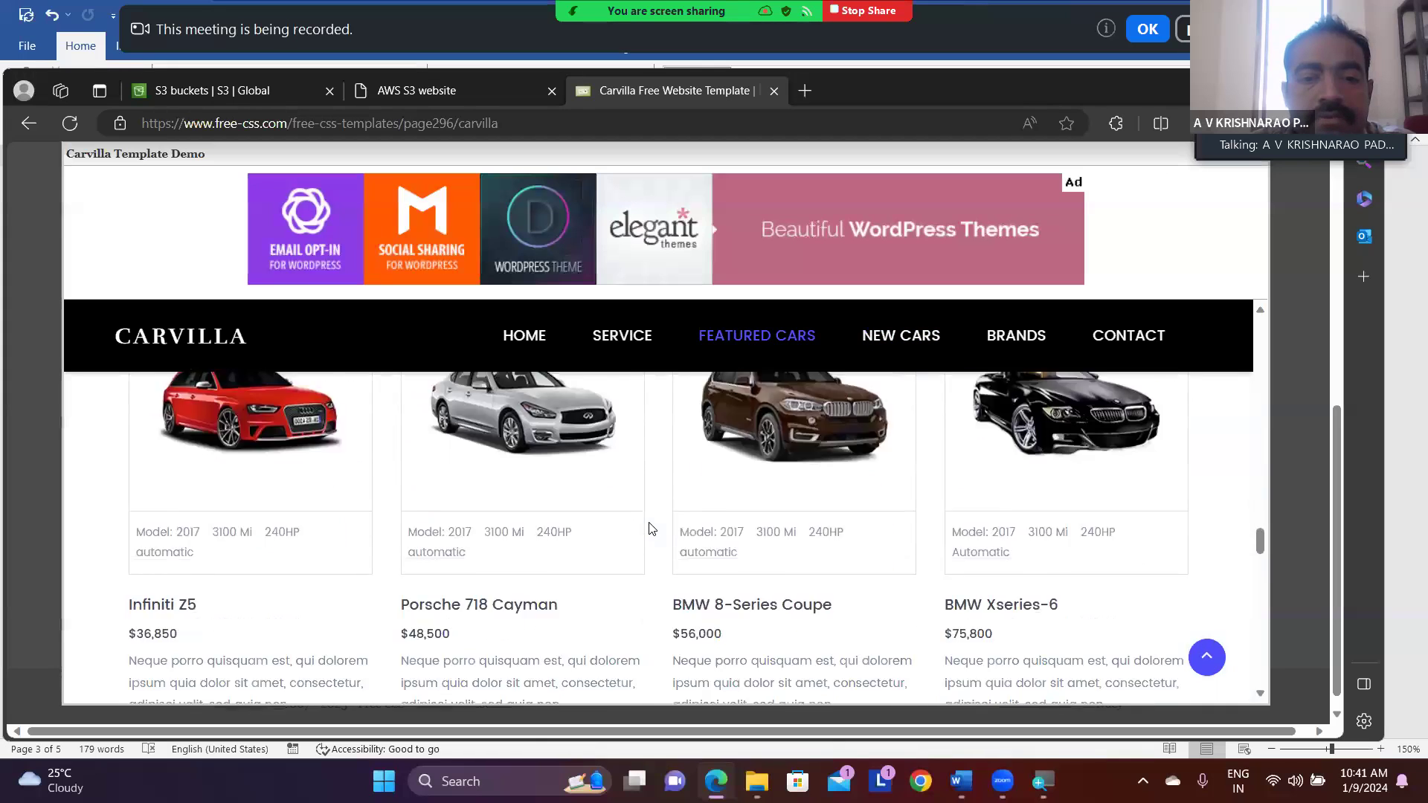
pyautogui.scroll(-7, 648, 527)
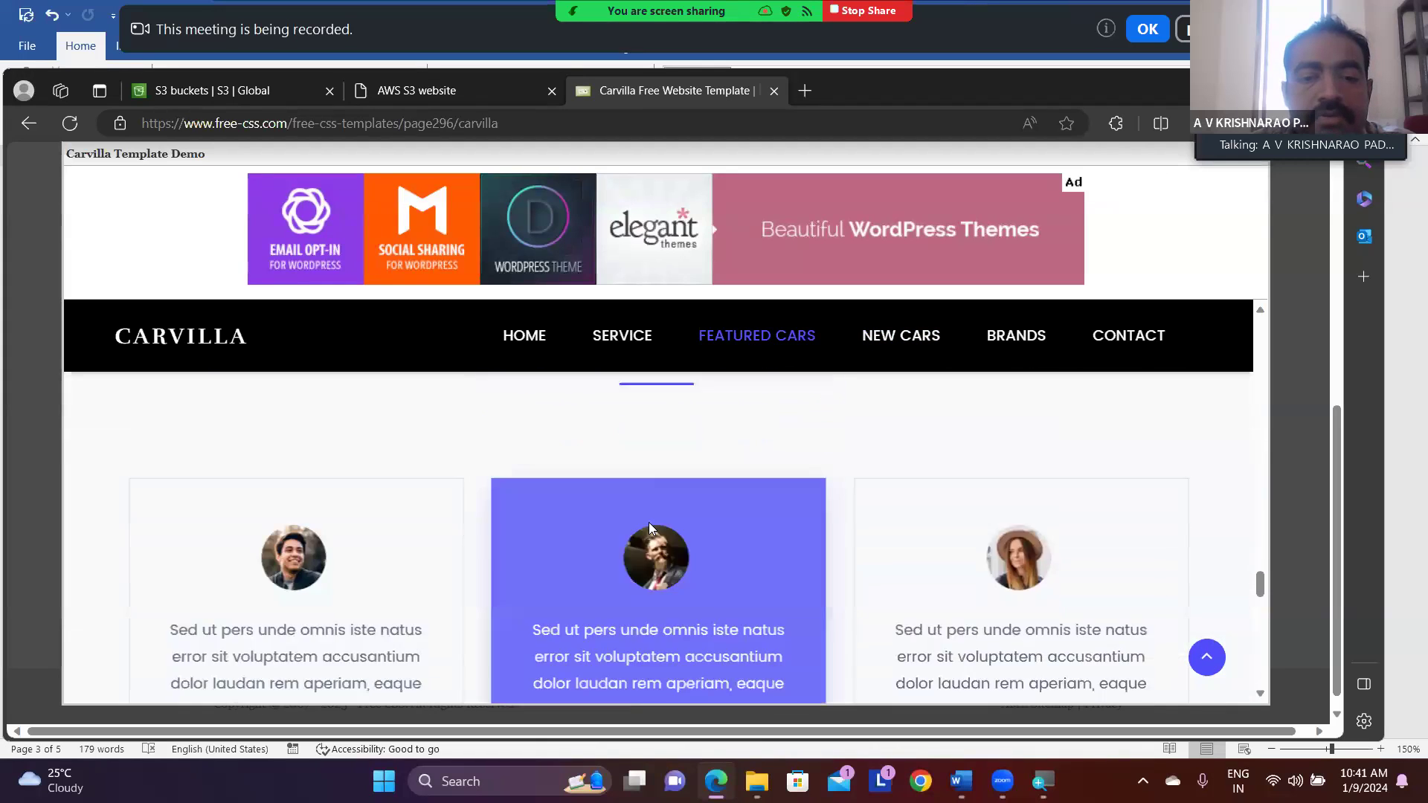
pyautogui.scroll(12, 649, 525)
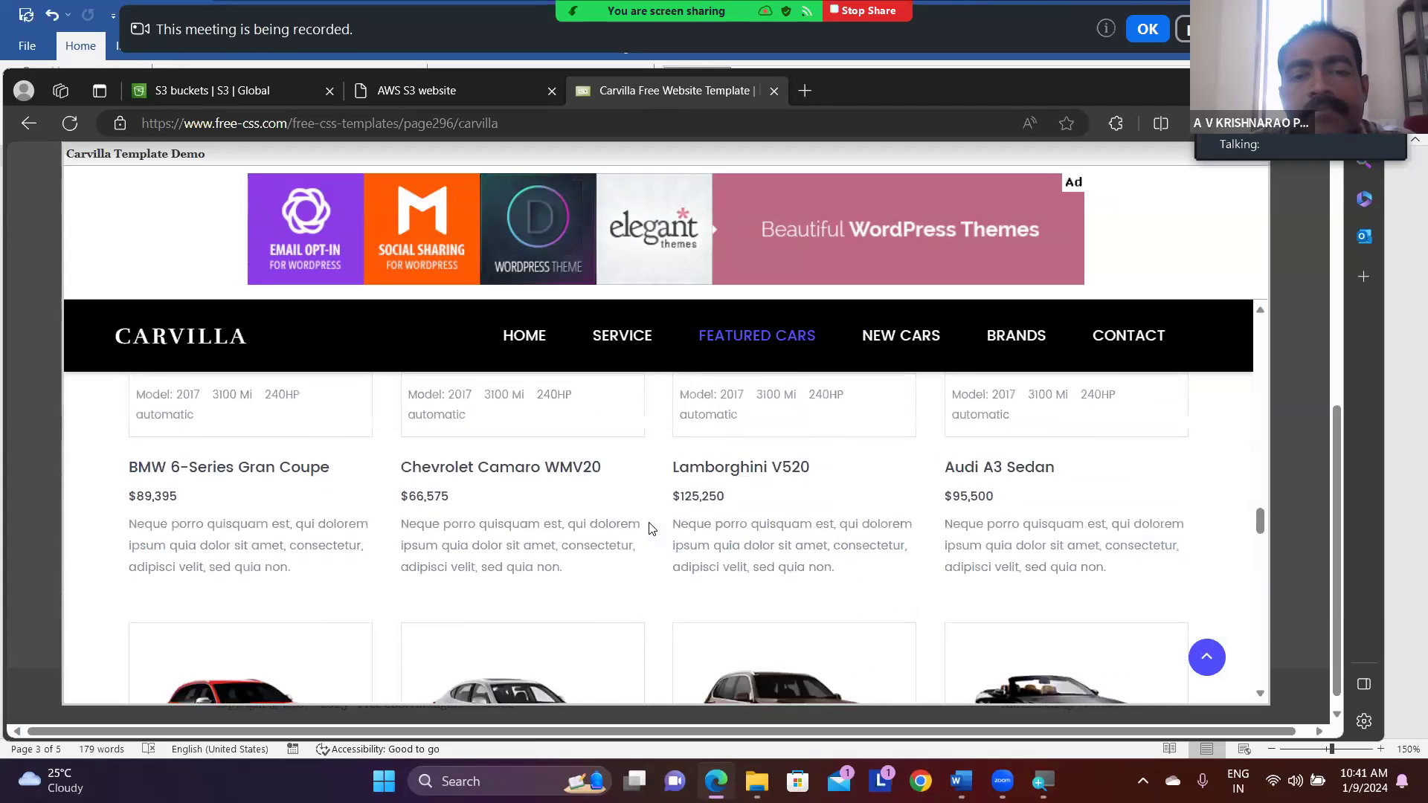
pyautogui.scroll(8, 649, 524)
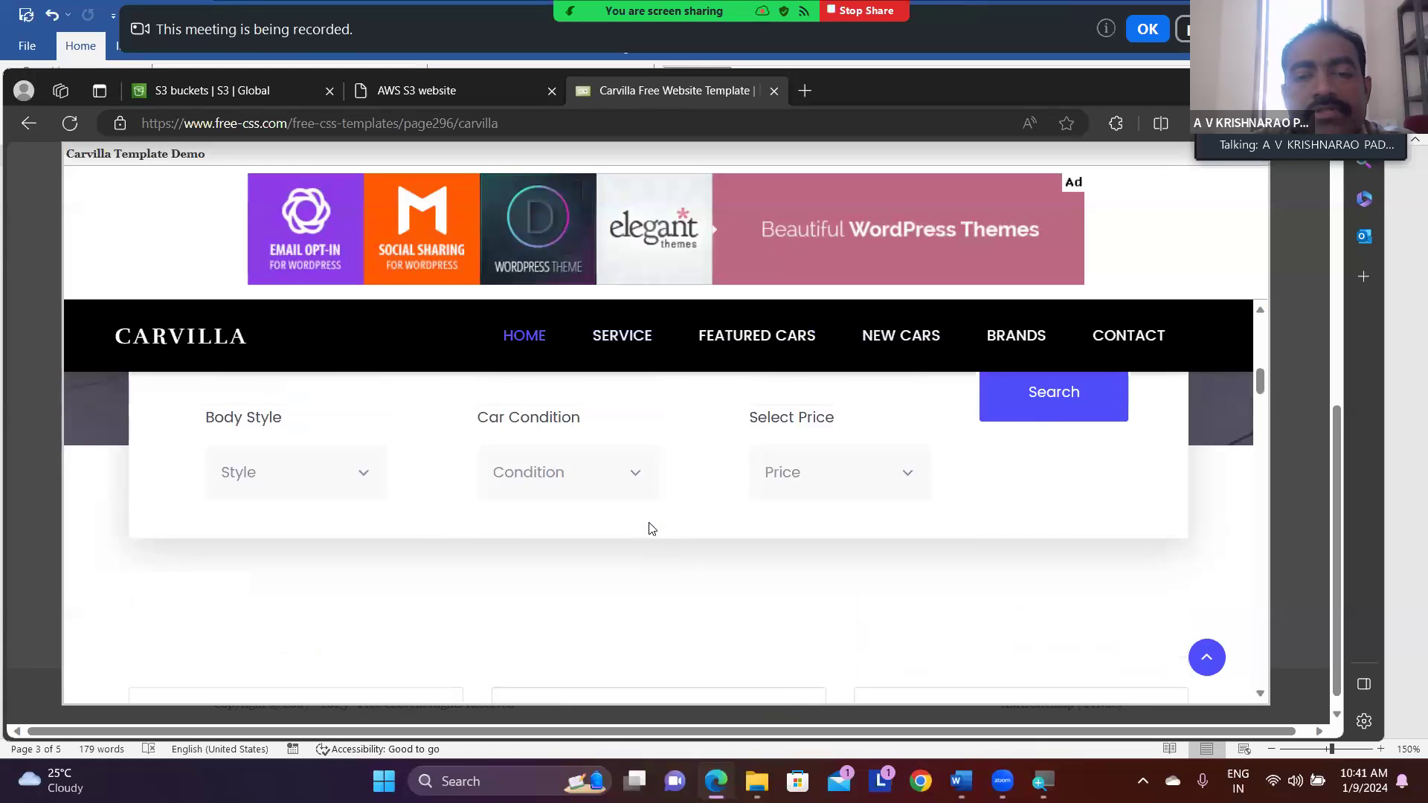
pyautogui.scroll(3, 649, 523)
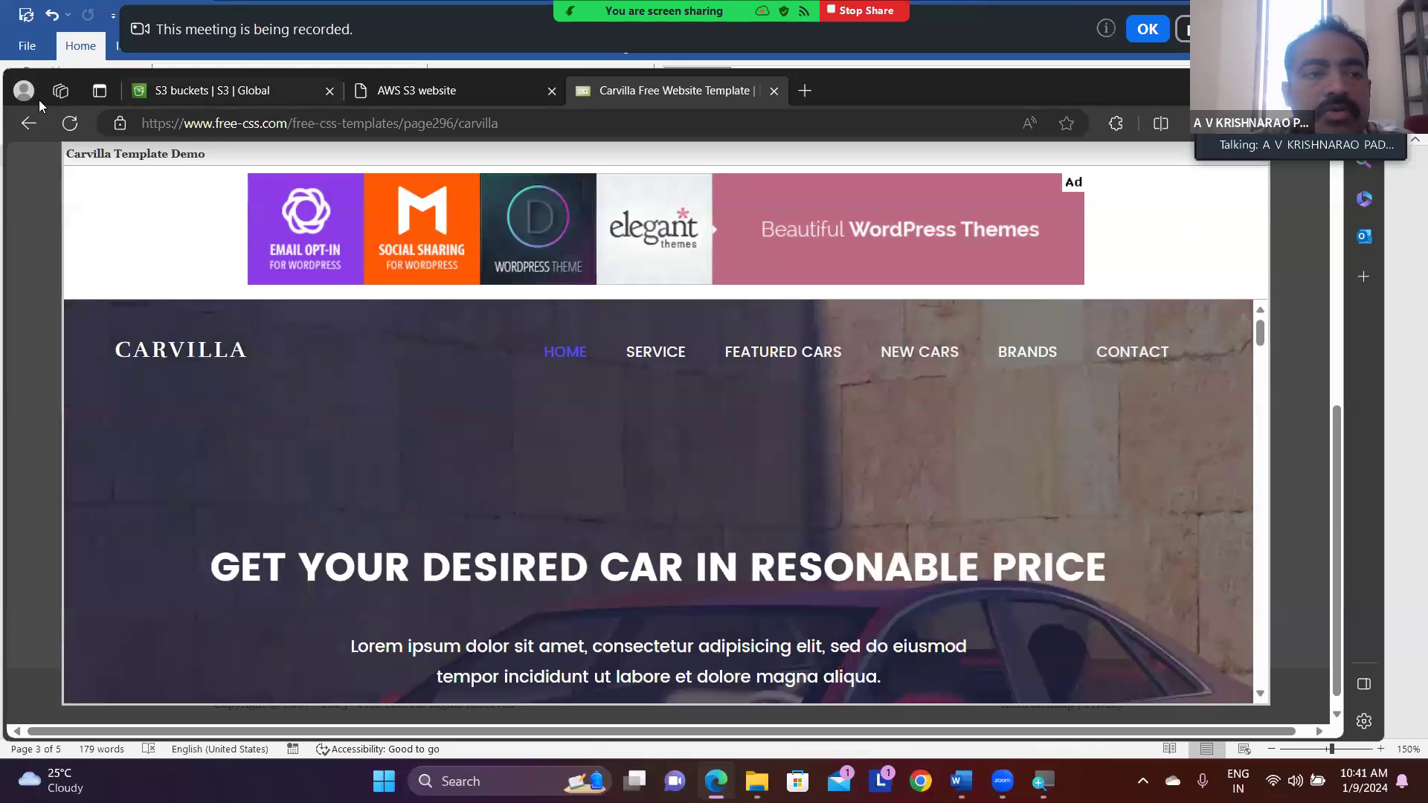
# - Leave the demo, reopen the Carvilla template details page and bring its download option into view
pyautogui.click(28, 125)
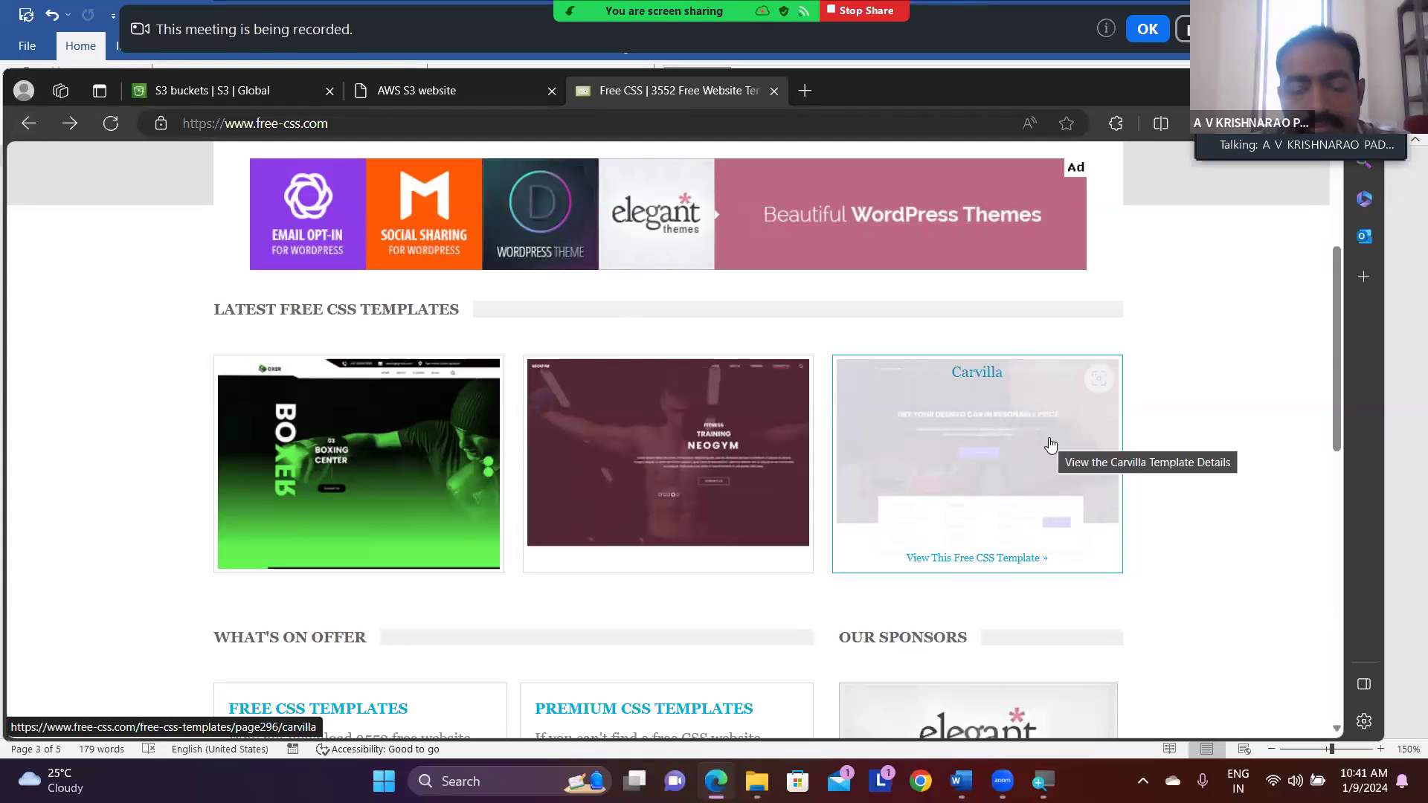
pyautogui.scroll(-2, 1051, 444)
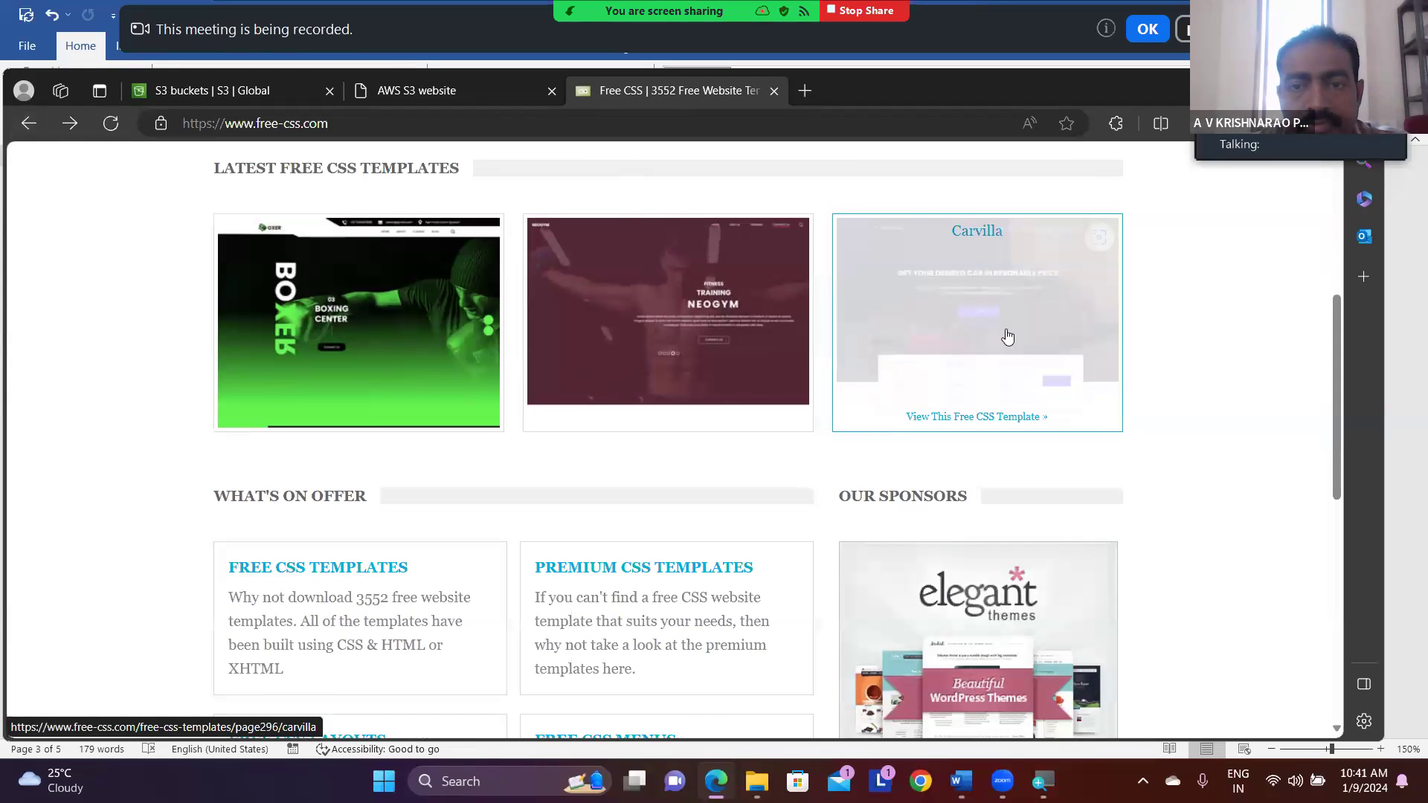
pyautogui.click(1008, 337)
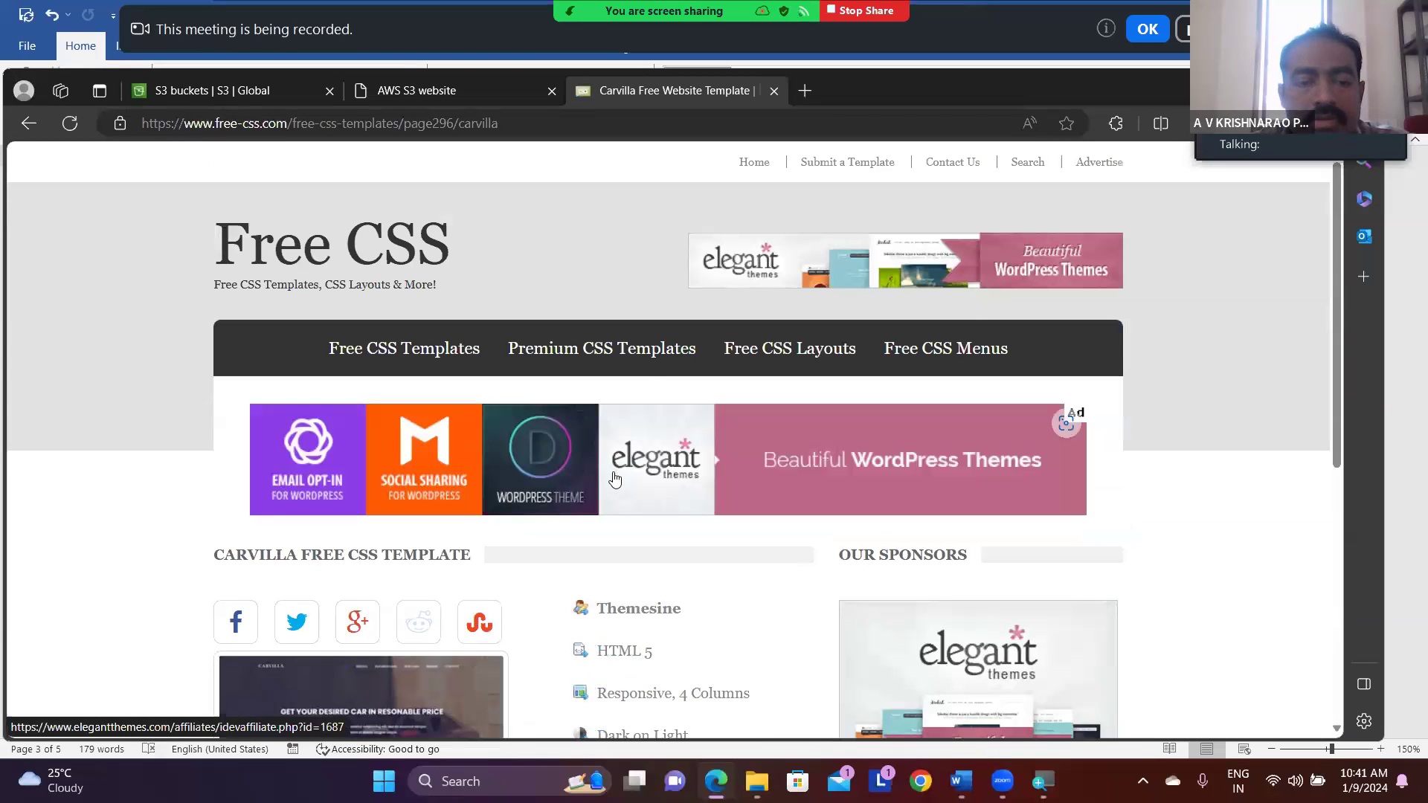
pyautogui.scroll(-6, 615, 479)
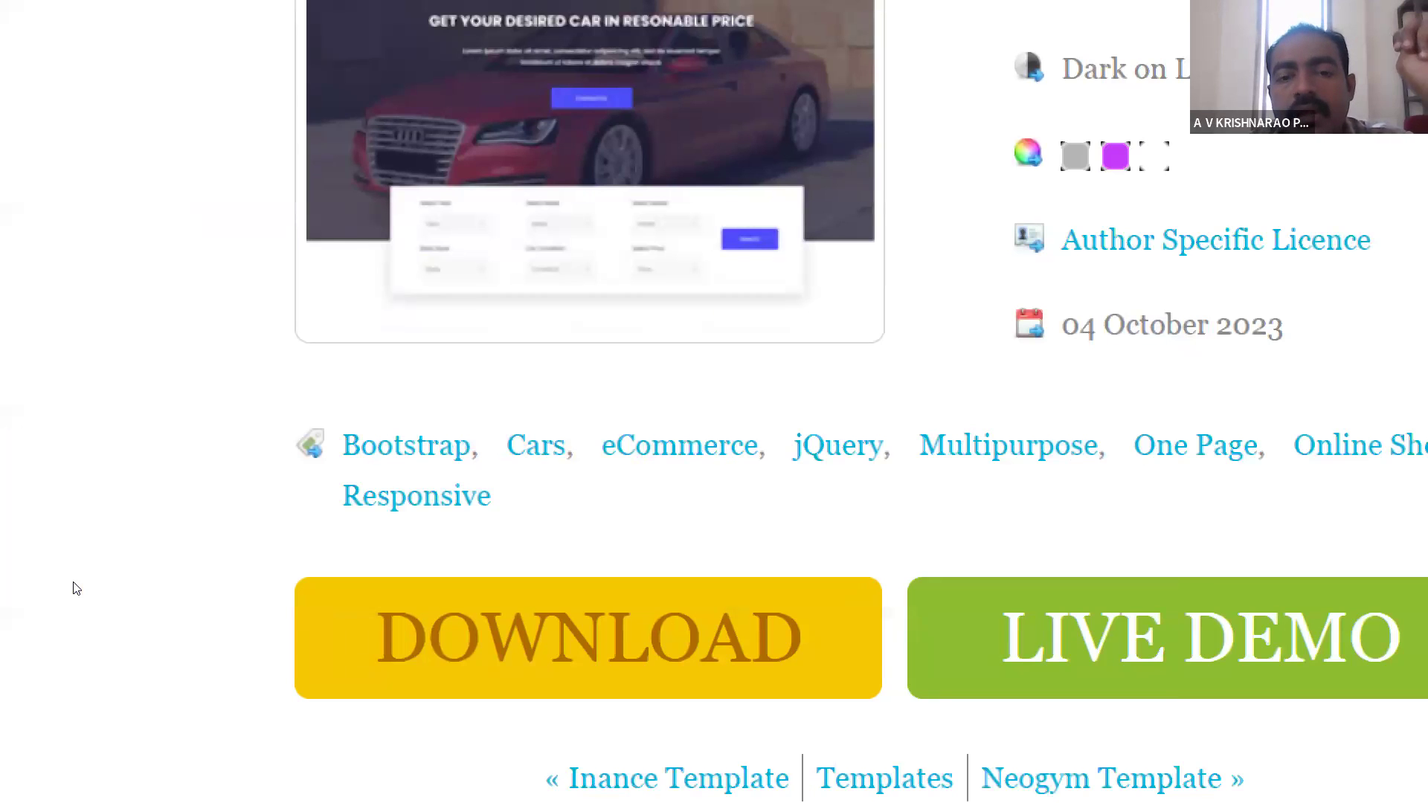
pyautogui.scroll(-1, 104, 620)
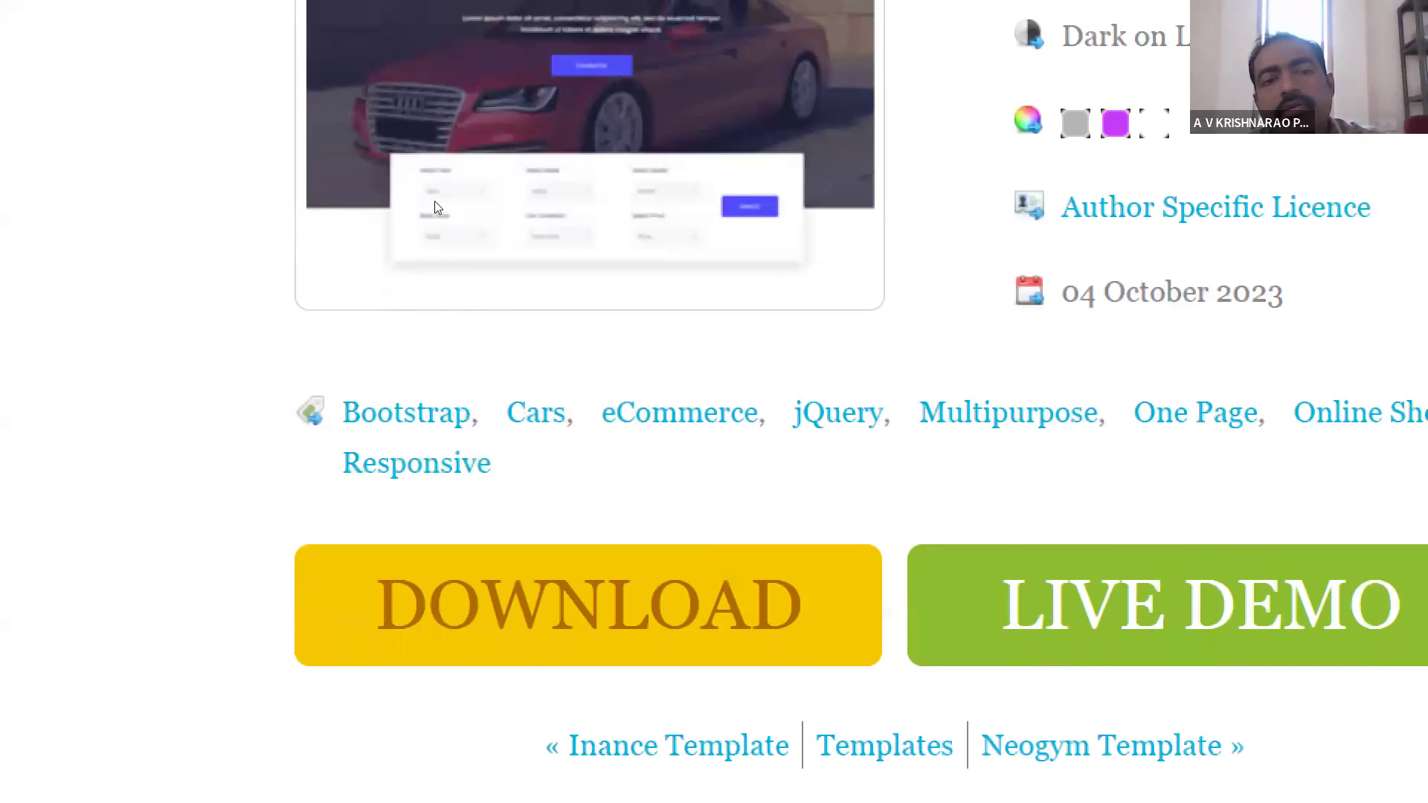
pyautogui.scroll(4, 437, 223)
pyautogui.scroll(-5, 439, 248)
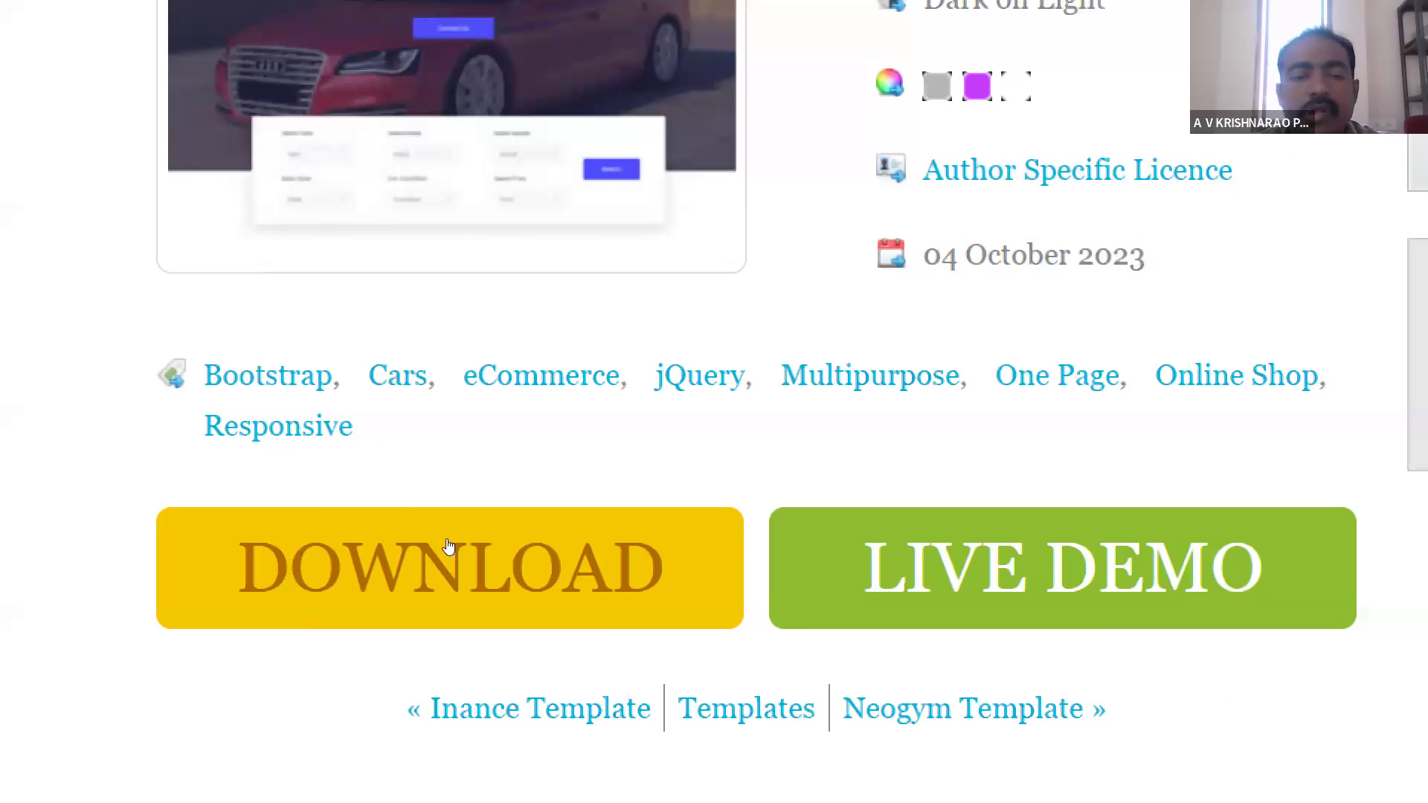
pyautogui.rightClick(437, 541)
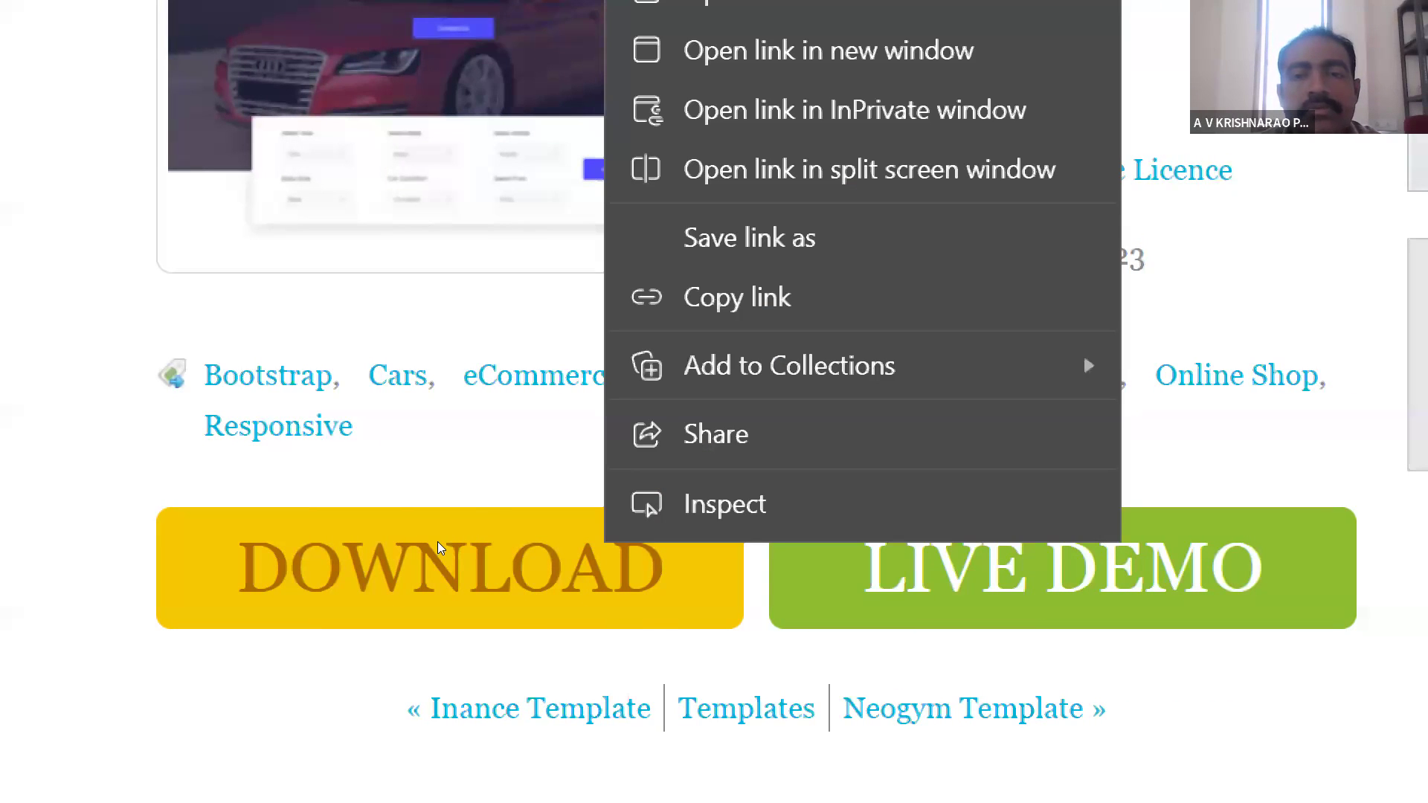
pyautogui.press('Up')
pyautogui.press('Up')
pyautogui.press('Up')
pyautogui.press('Up')
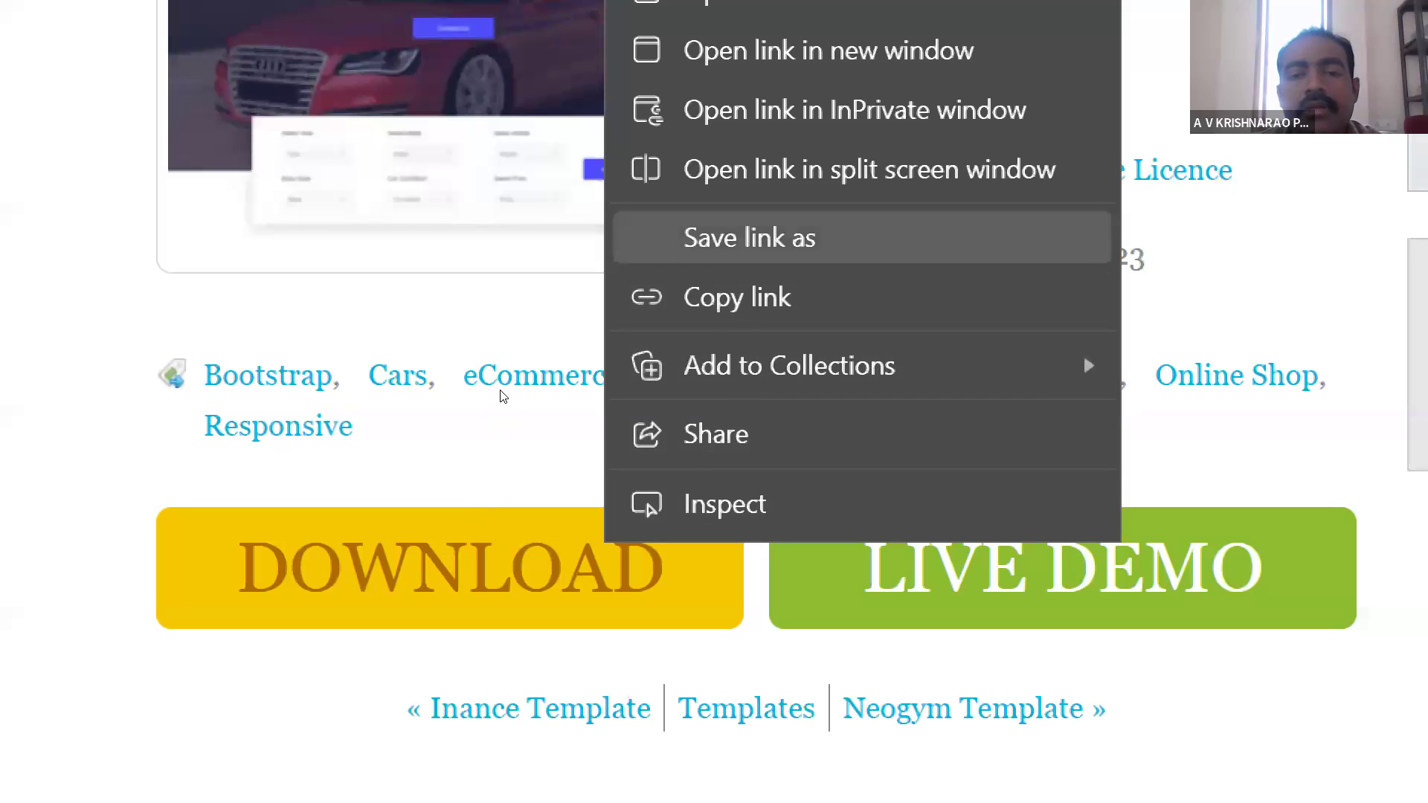
pyautogui.press('Down')
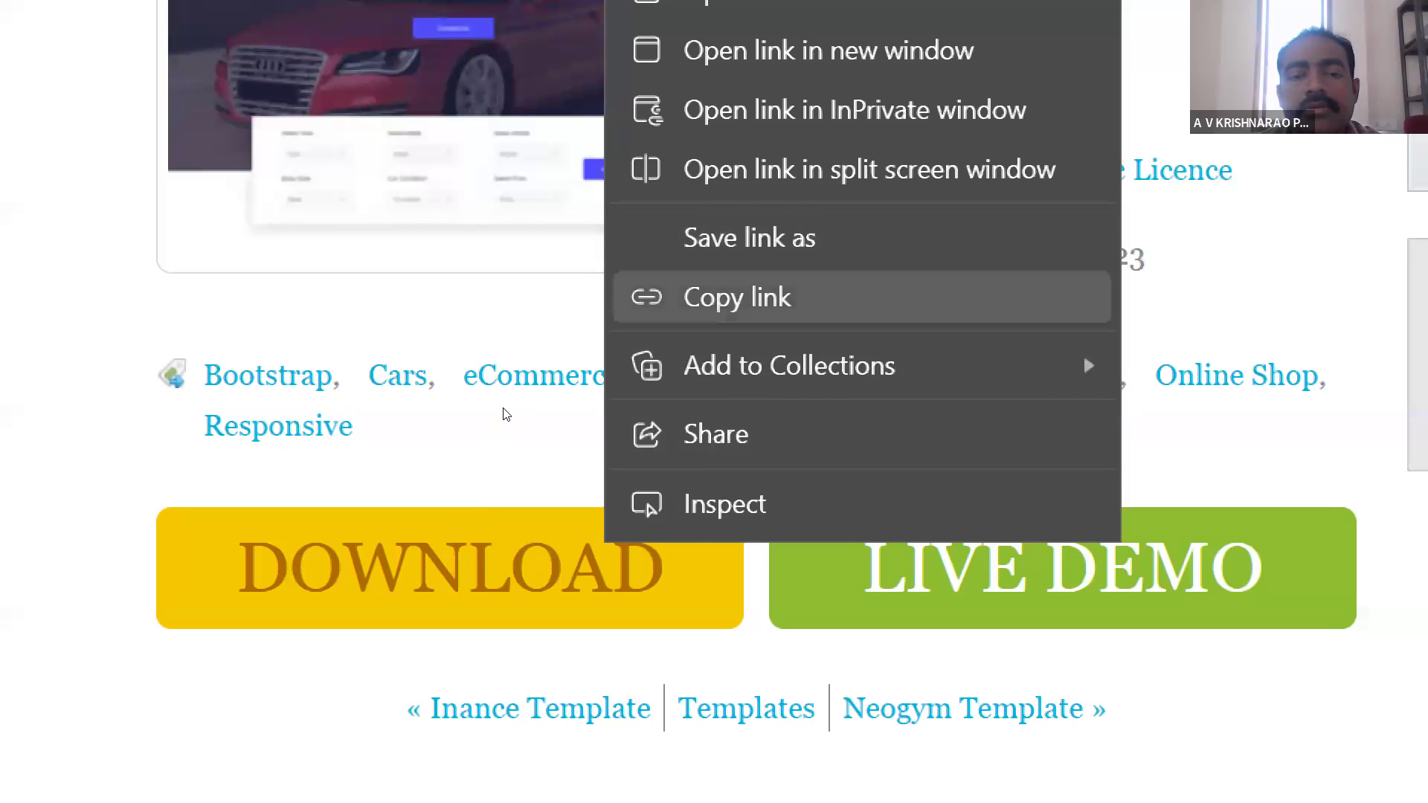
pyautogui.click(348, 501)
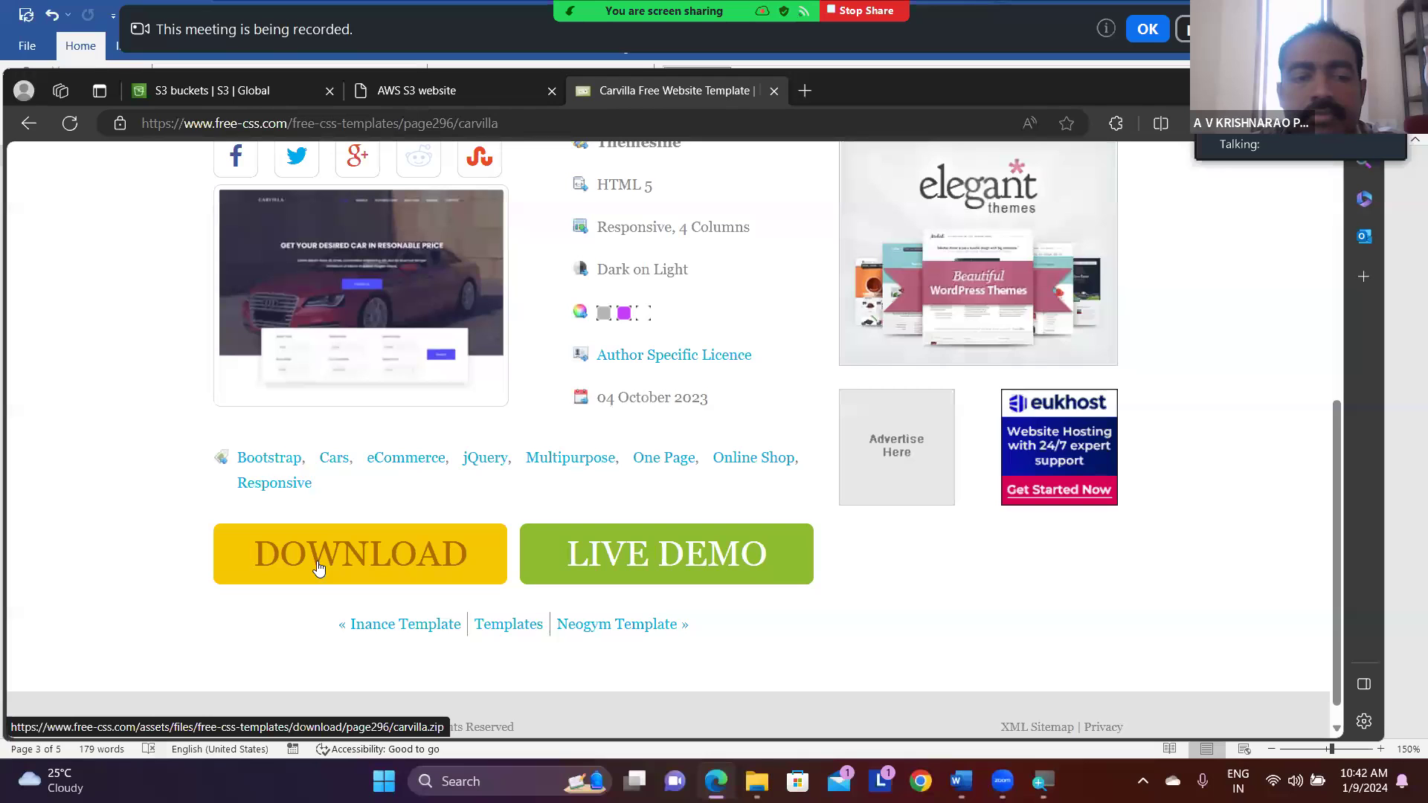
# - Download the Carvilla website template zip and switch to File Explorer
pyautogui.click(318, 568)
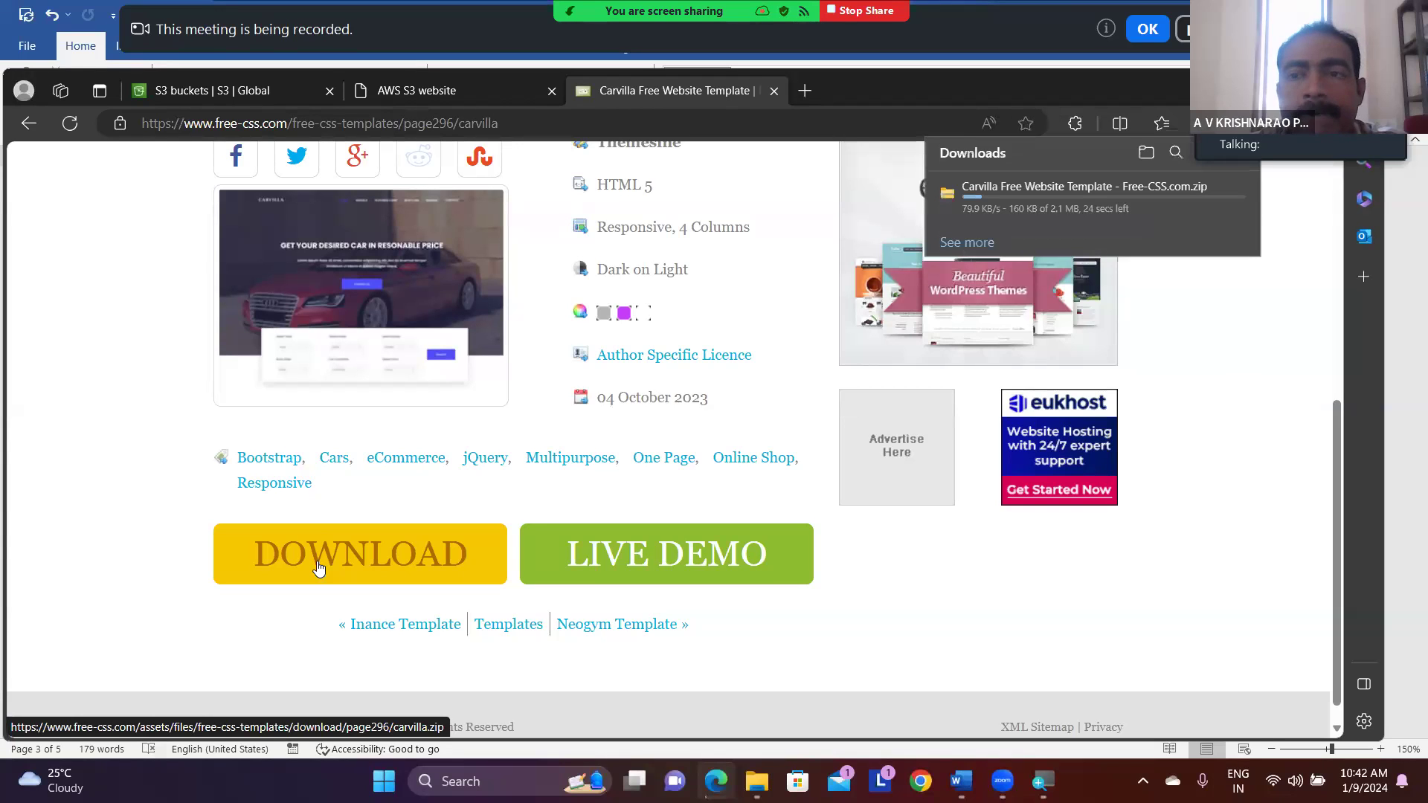
pyautogui.click(318, 568)
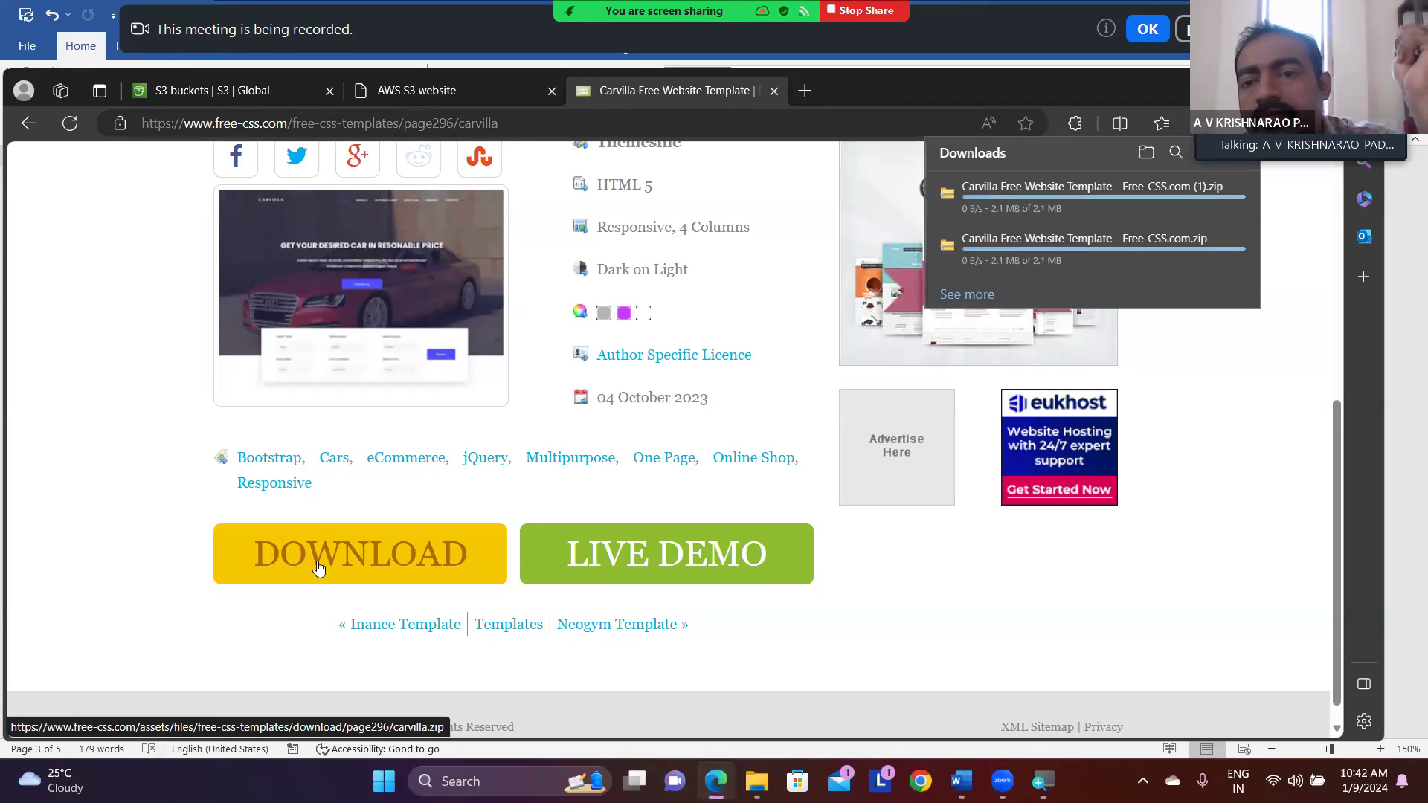
pyautogui.moveTo(1224, 256)
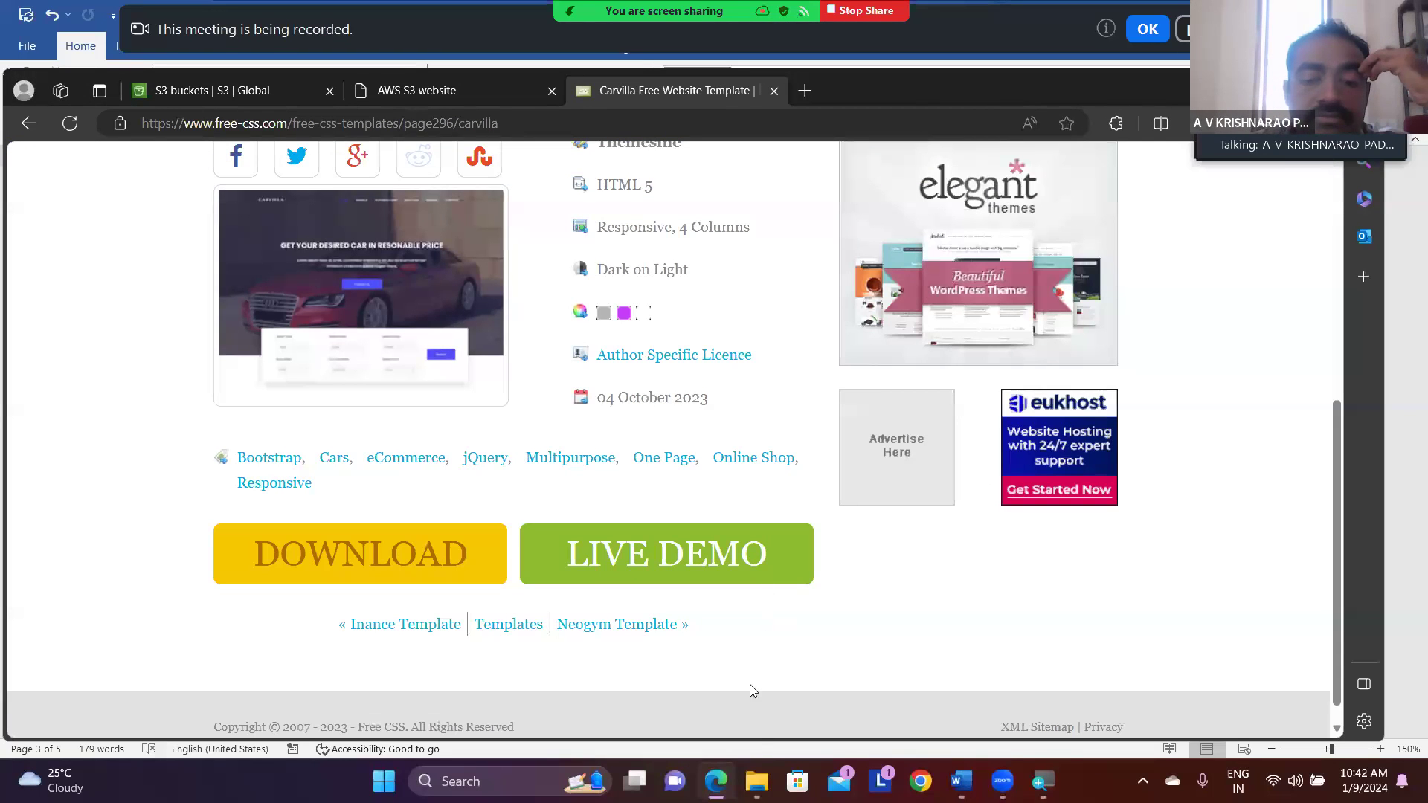
pyautogui.click(756, 780)
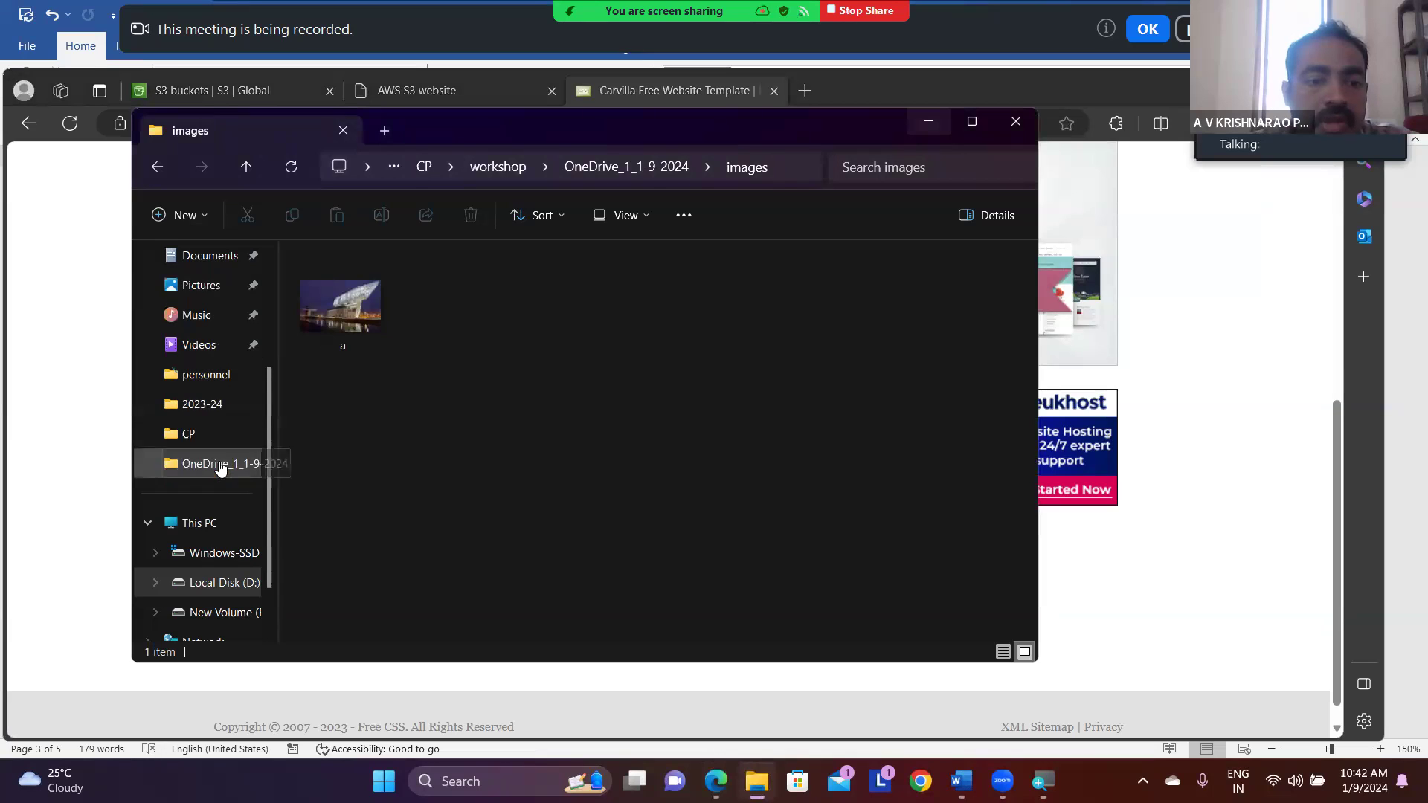
# - Transfer the newly downloaded Carvilla template zip from Downloads into the workshop folder inside CP
pyautogui.scroll(2, 226, 415)
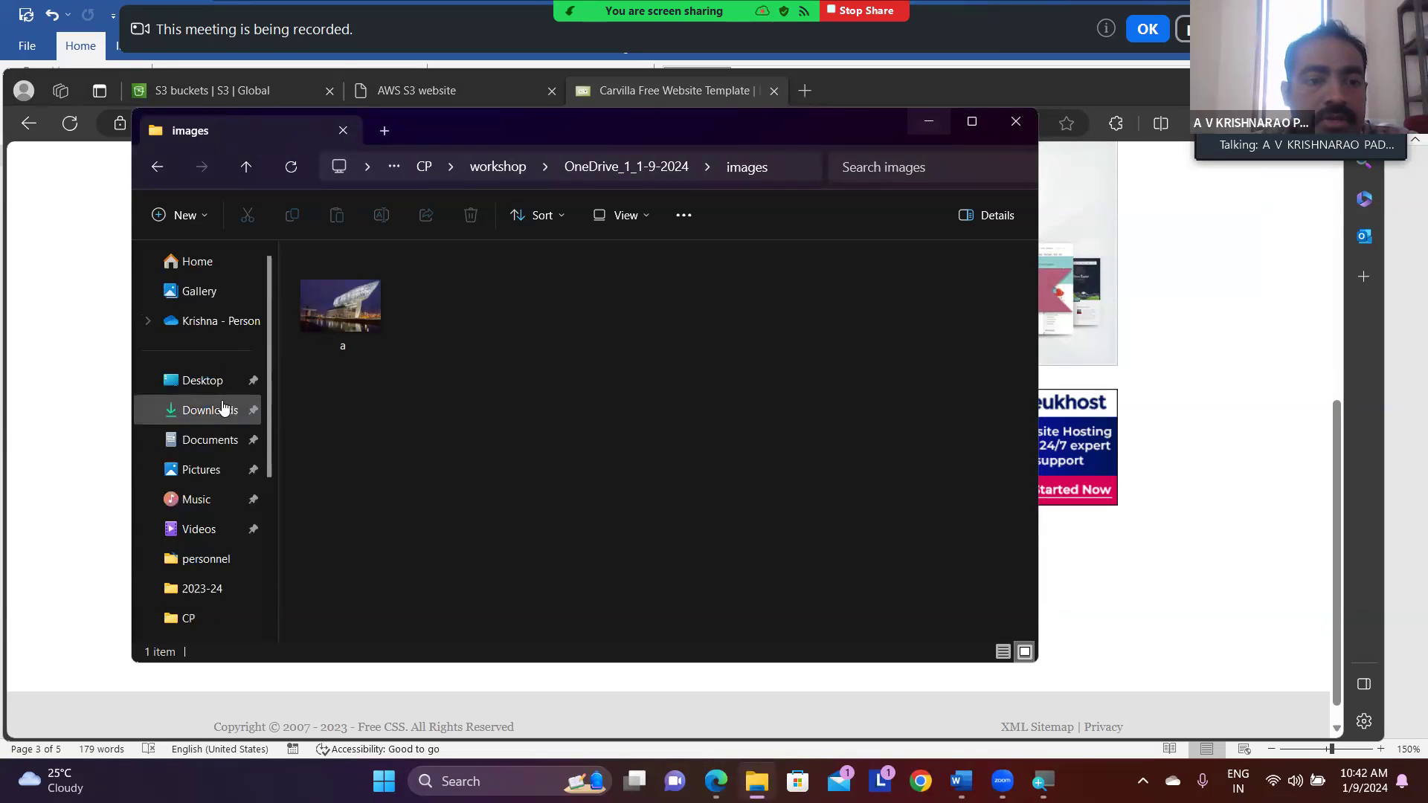
pyautogui.click(209, 413)
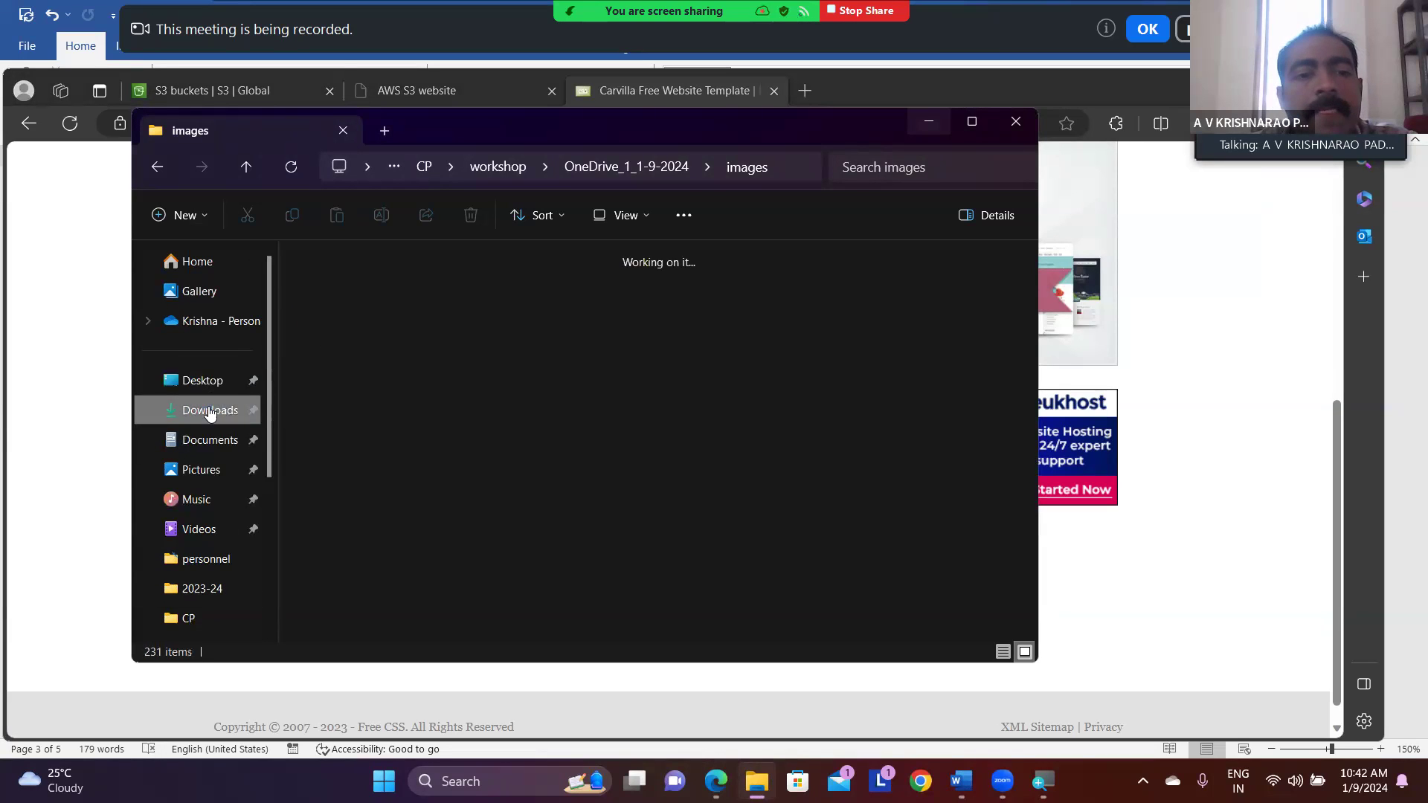
pyautogui.click(339, 317)
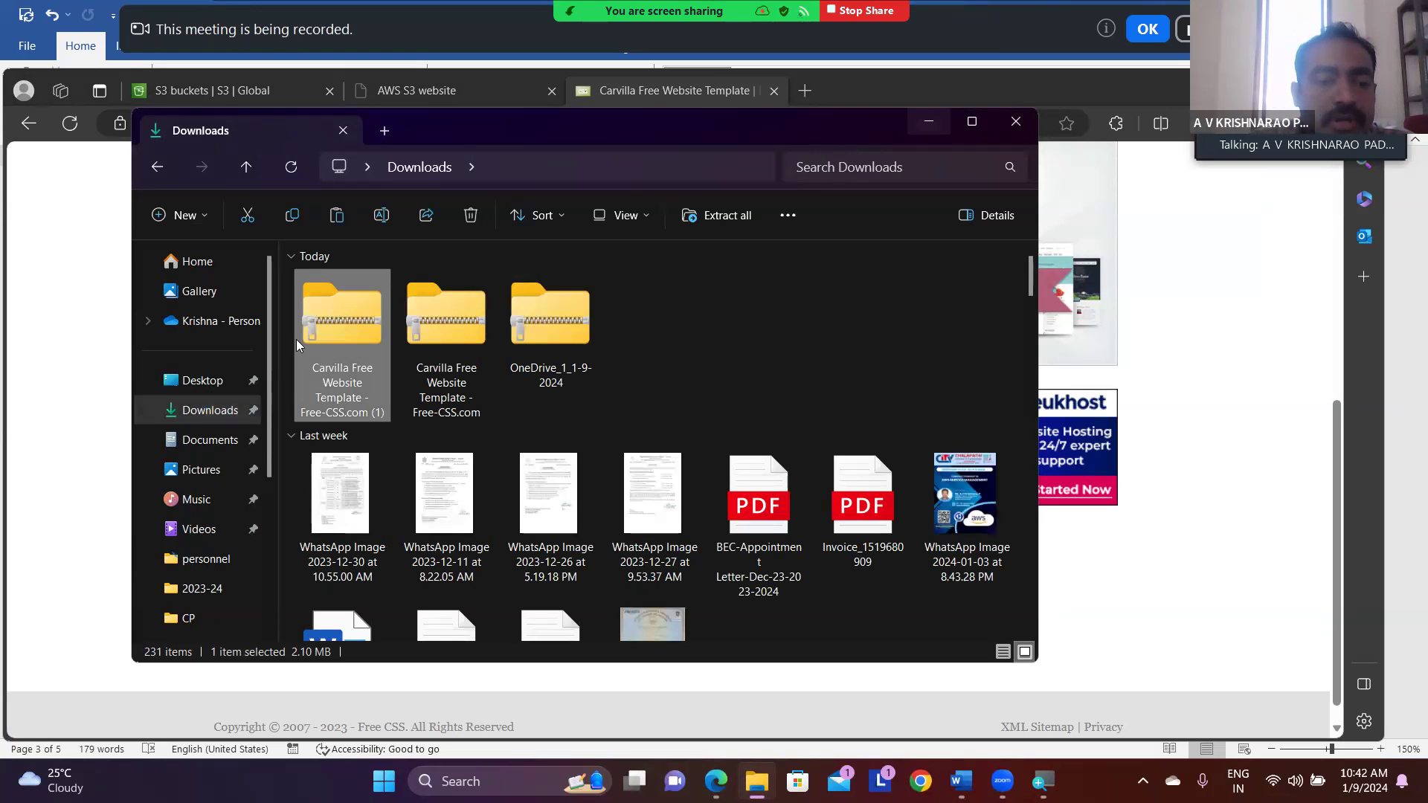
pyautogui.click(198, 617)
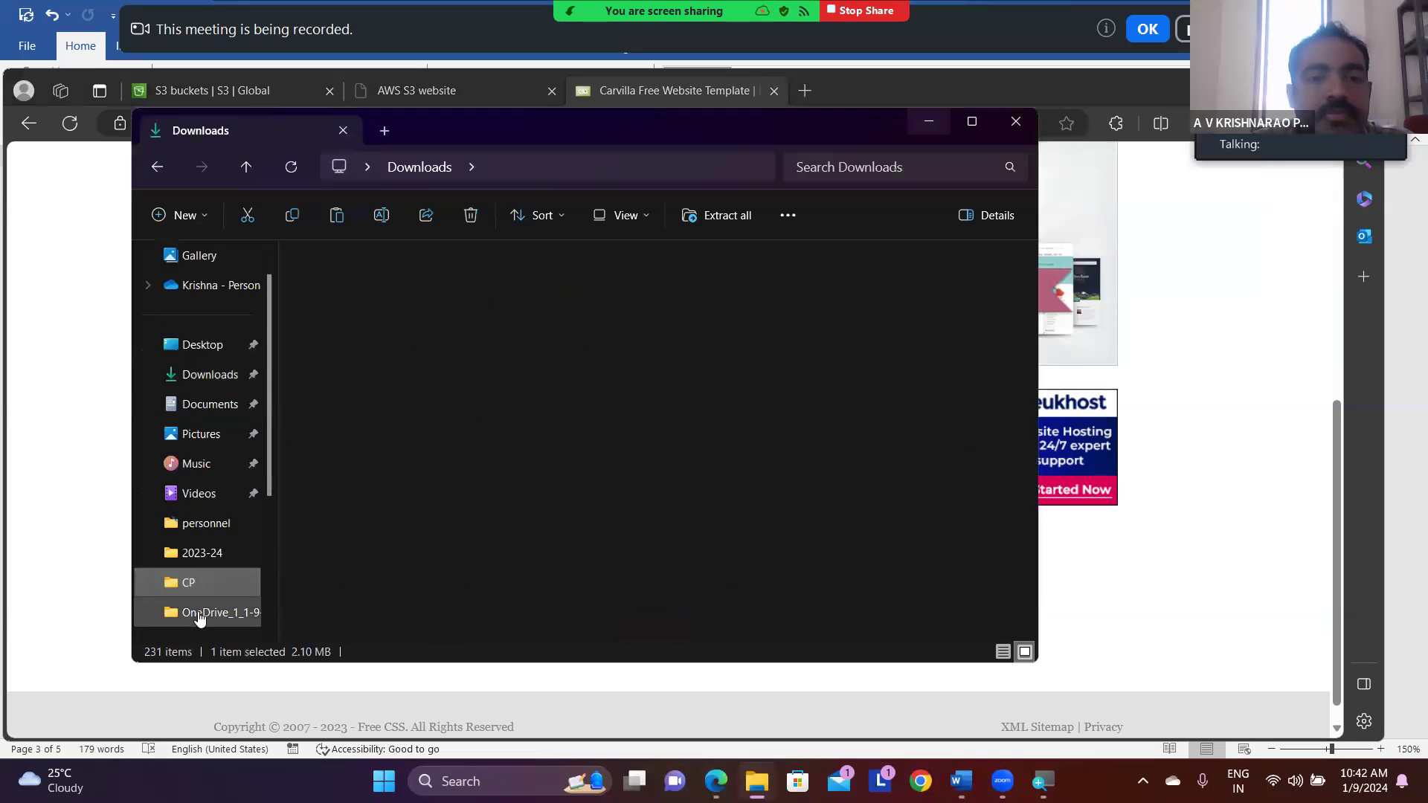
pyautogui.click(363, 409)
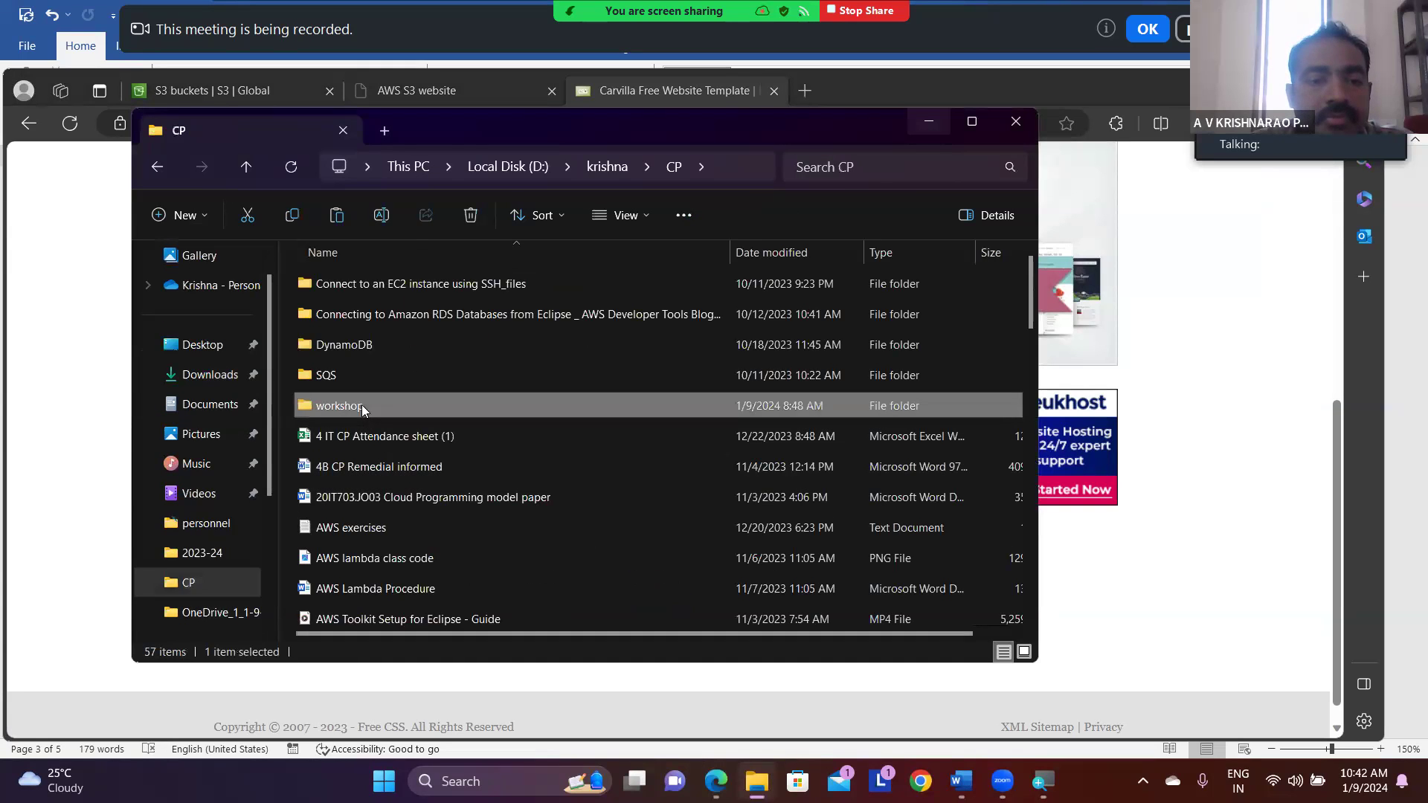
pyautogui.doubleClick(362, 408)
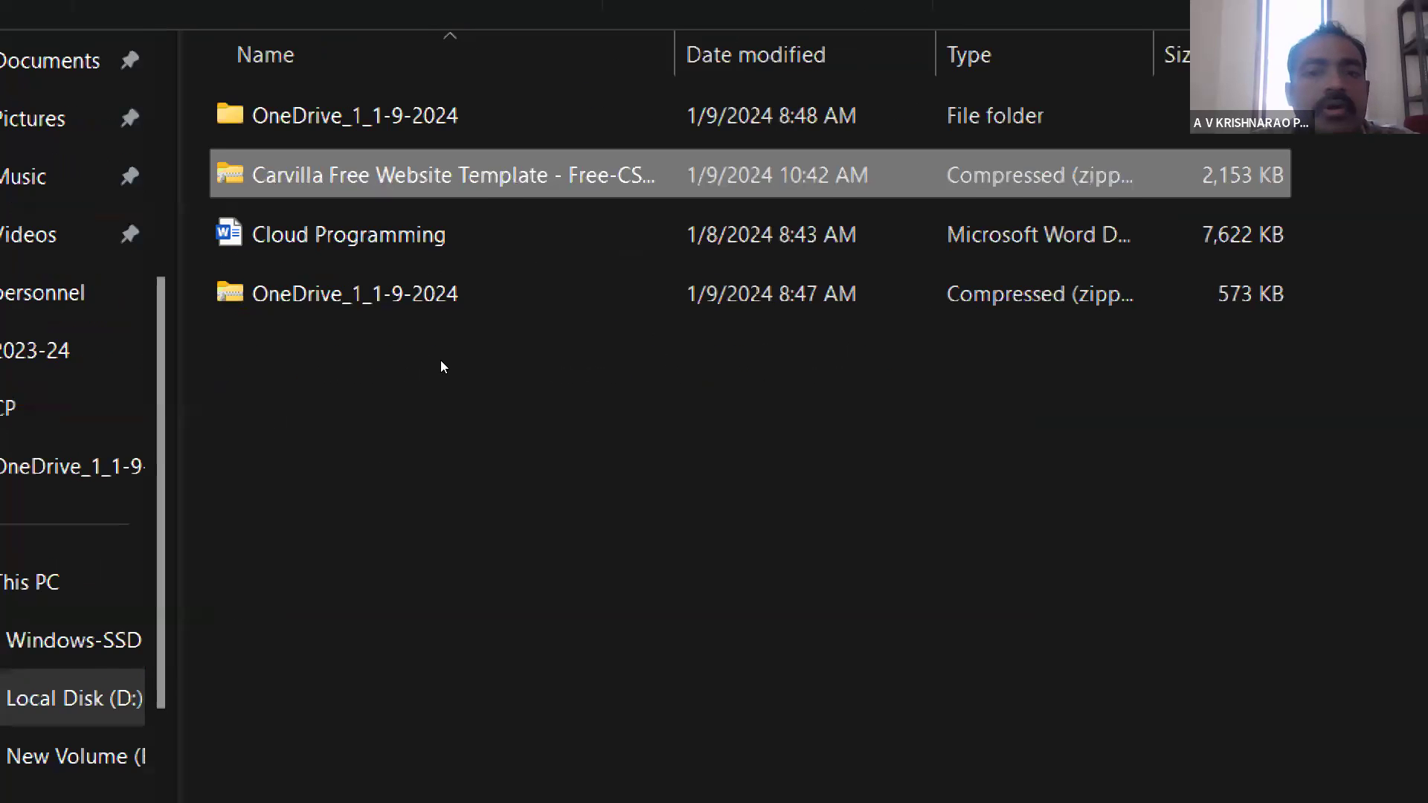
# - Extract the Carvilla template zip into the suggested folder within workshop
pyautogui.rightClick(417, 310)
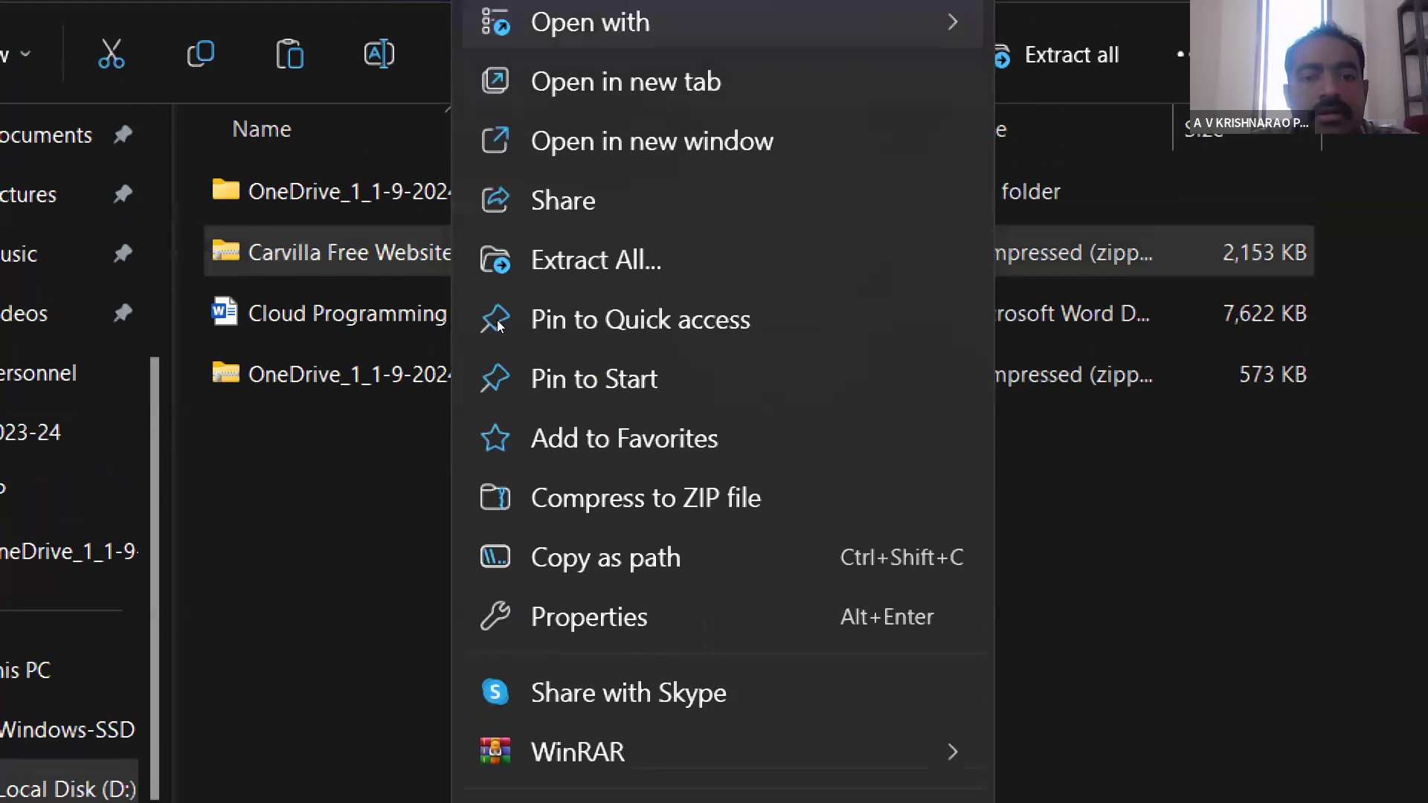
pyautogui.click(506, 318)
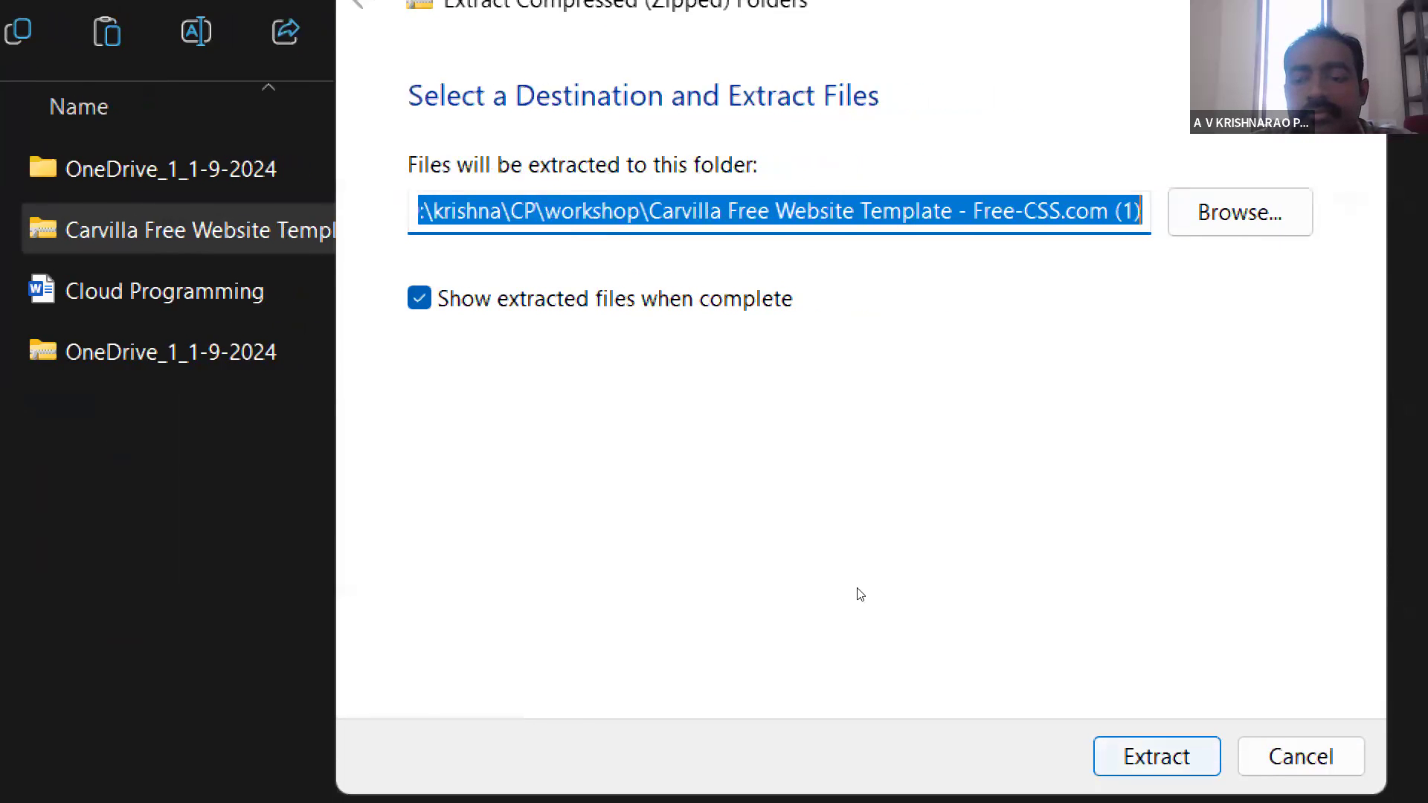
pyautogui.press('Return')
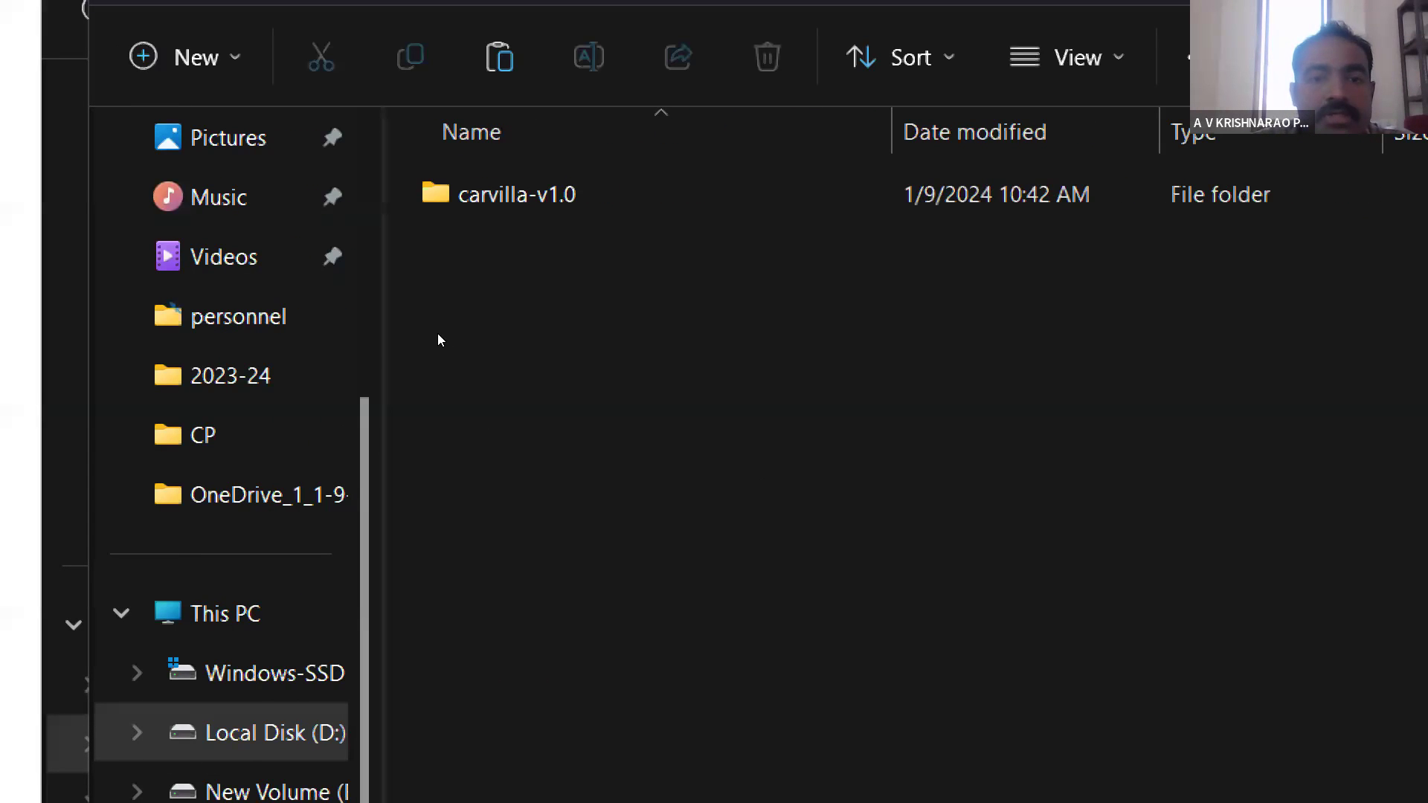
# - Open the extracted carvilla-v1.0 folder, examine its files and the assets subfolders, and return to carvilla-v1.0
pyautogui.doubleClick(514, 194)
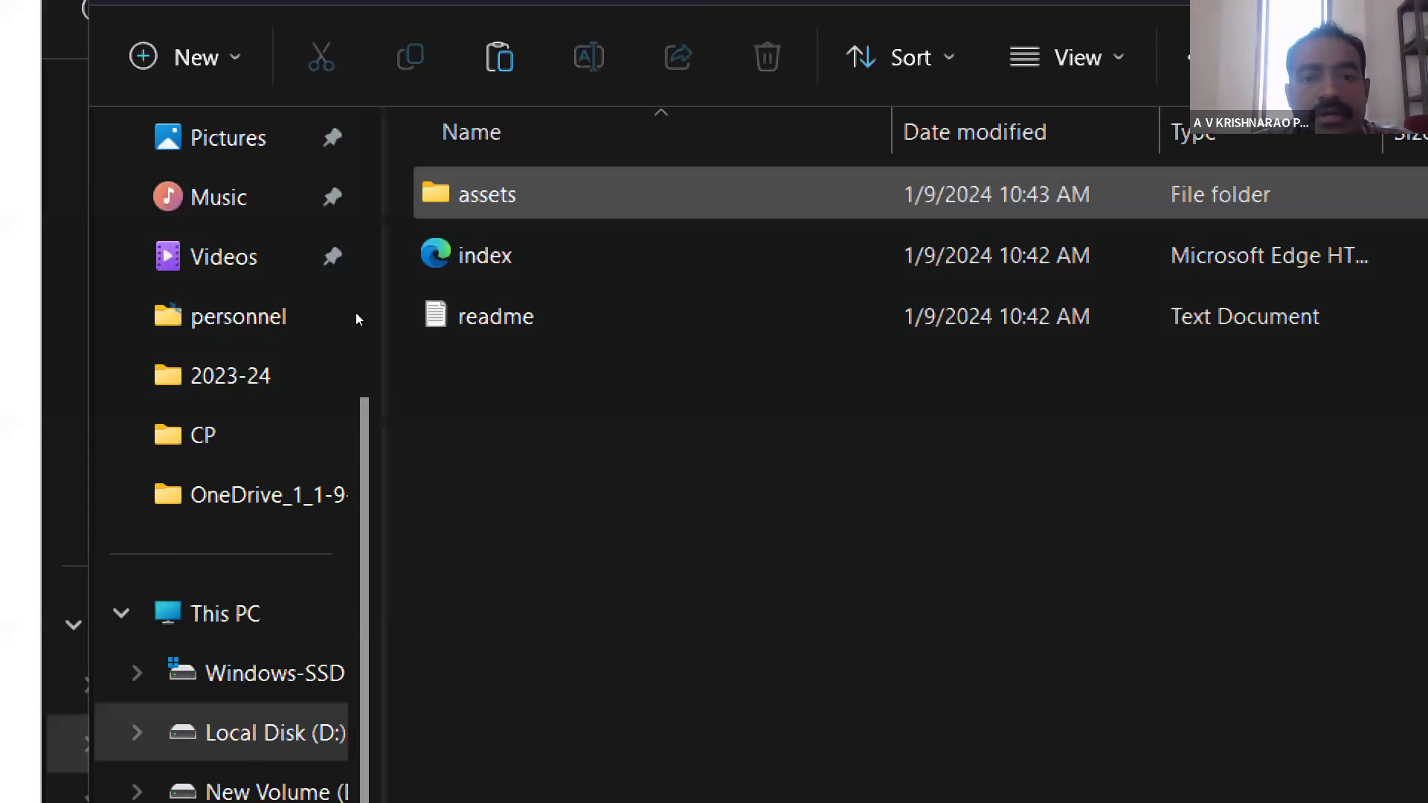
pyautogui.press('Down')
pyautogui.press('Down')
pyautogui.press('Up')
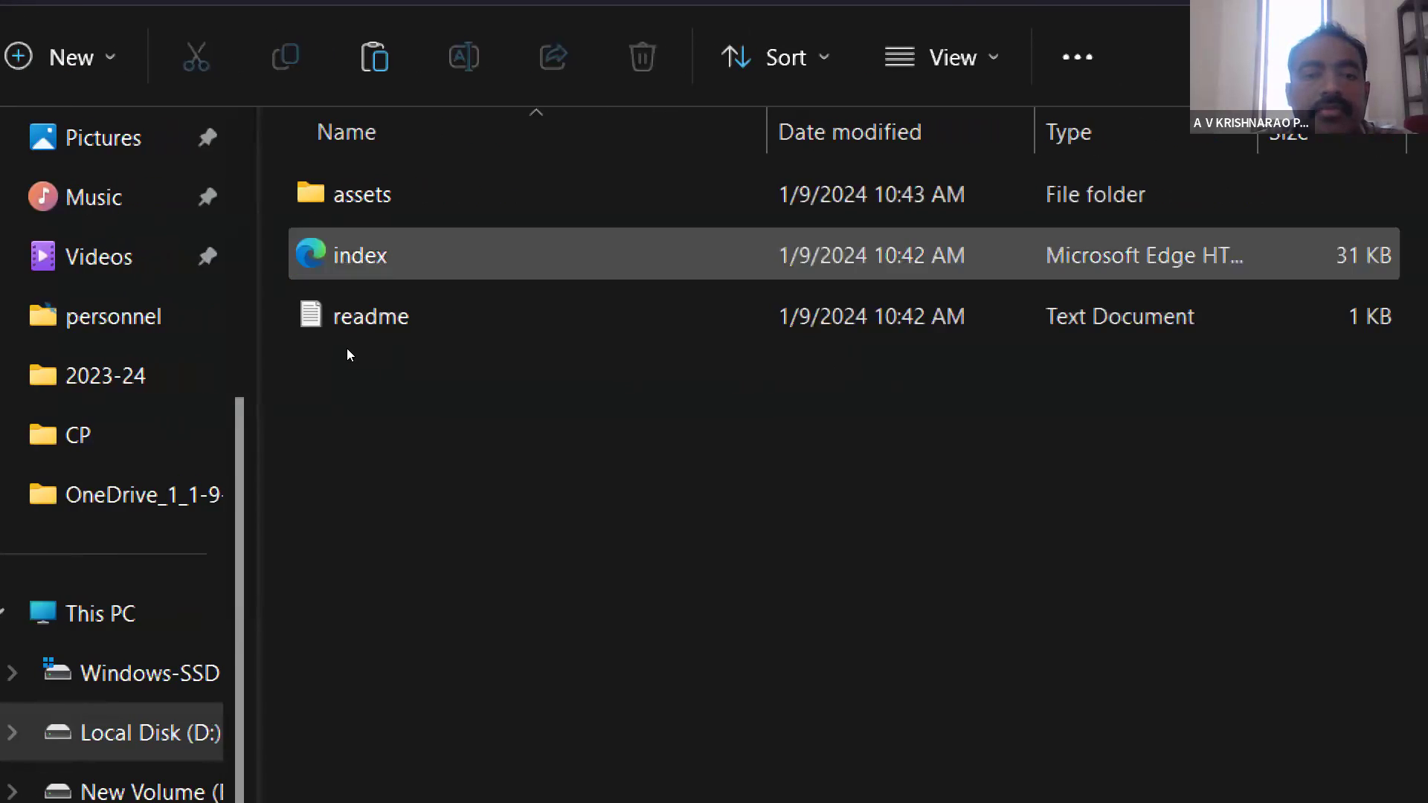
pyautogui.press('Up')
pyautogui.press('Down')
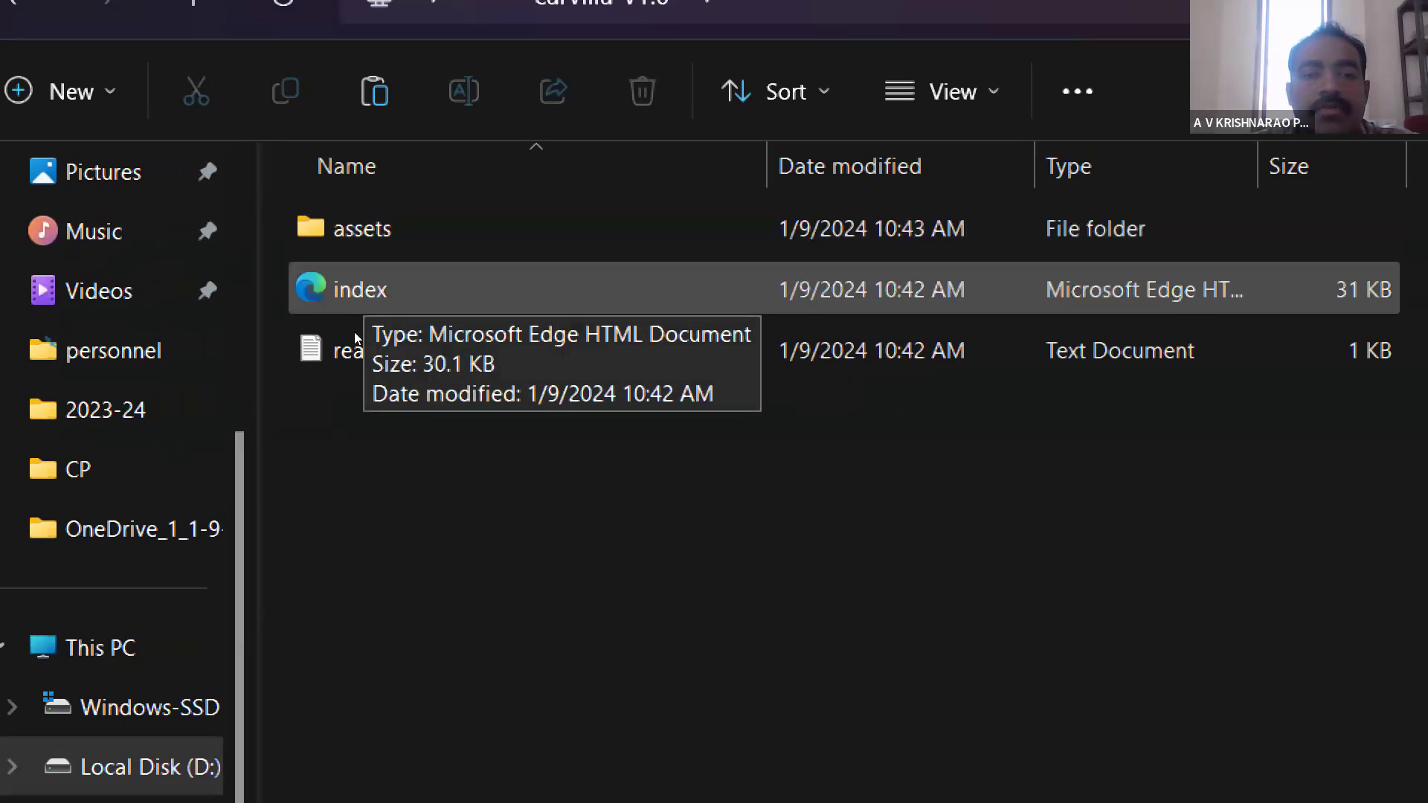
pyautogui.press('Up')
pyautogui.press('Return')
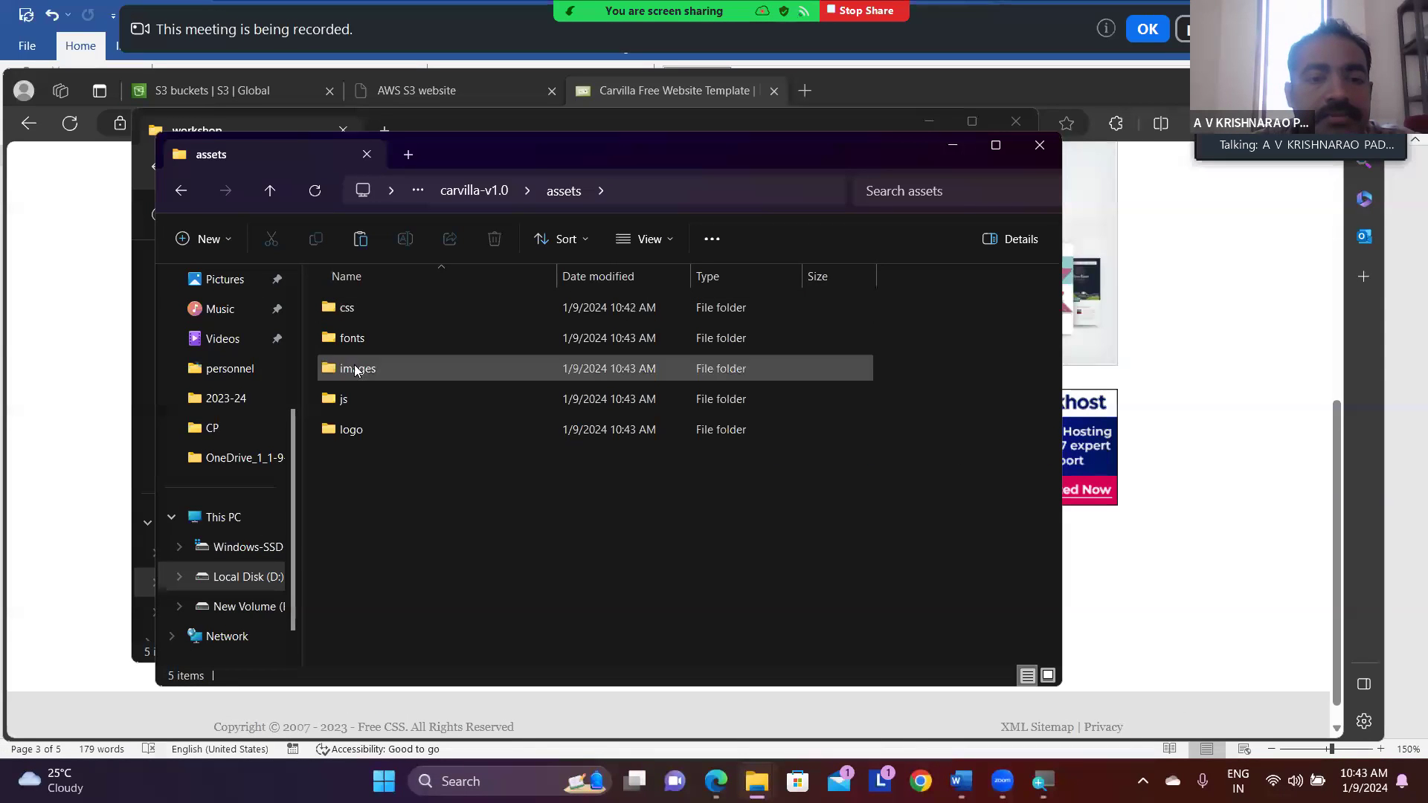
pyautogui.click(269, 190)
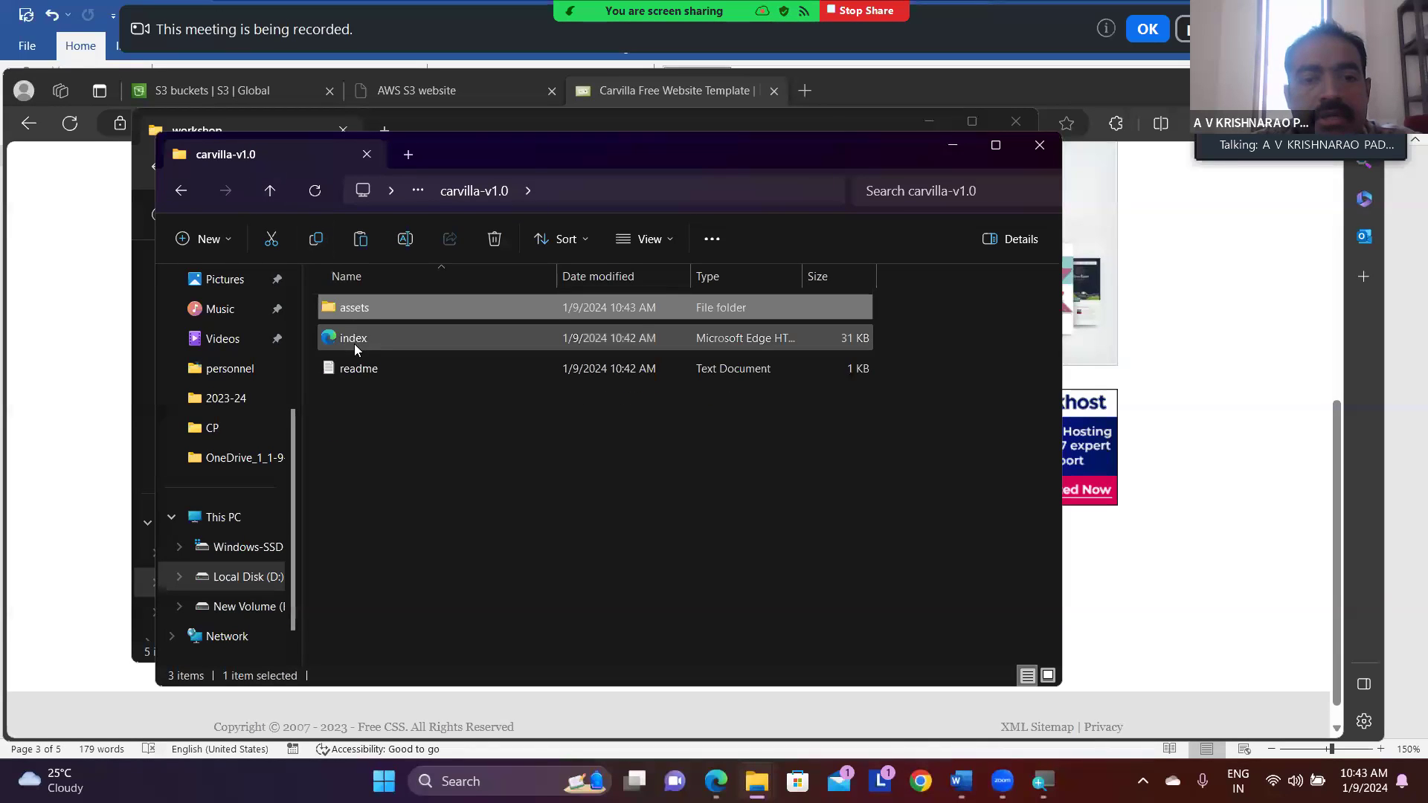
# - Switch to the browser and look through the hosted AWS S3 website page from its headings to the image and back
pyautogui.click(1092, 571)
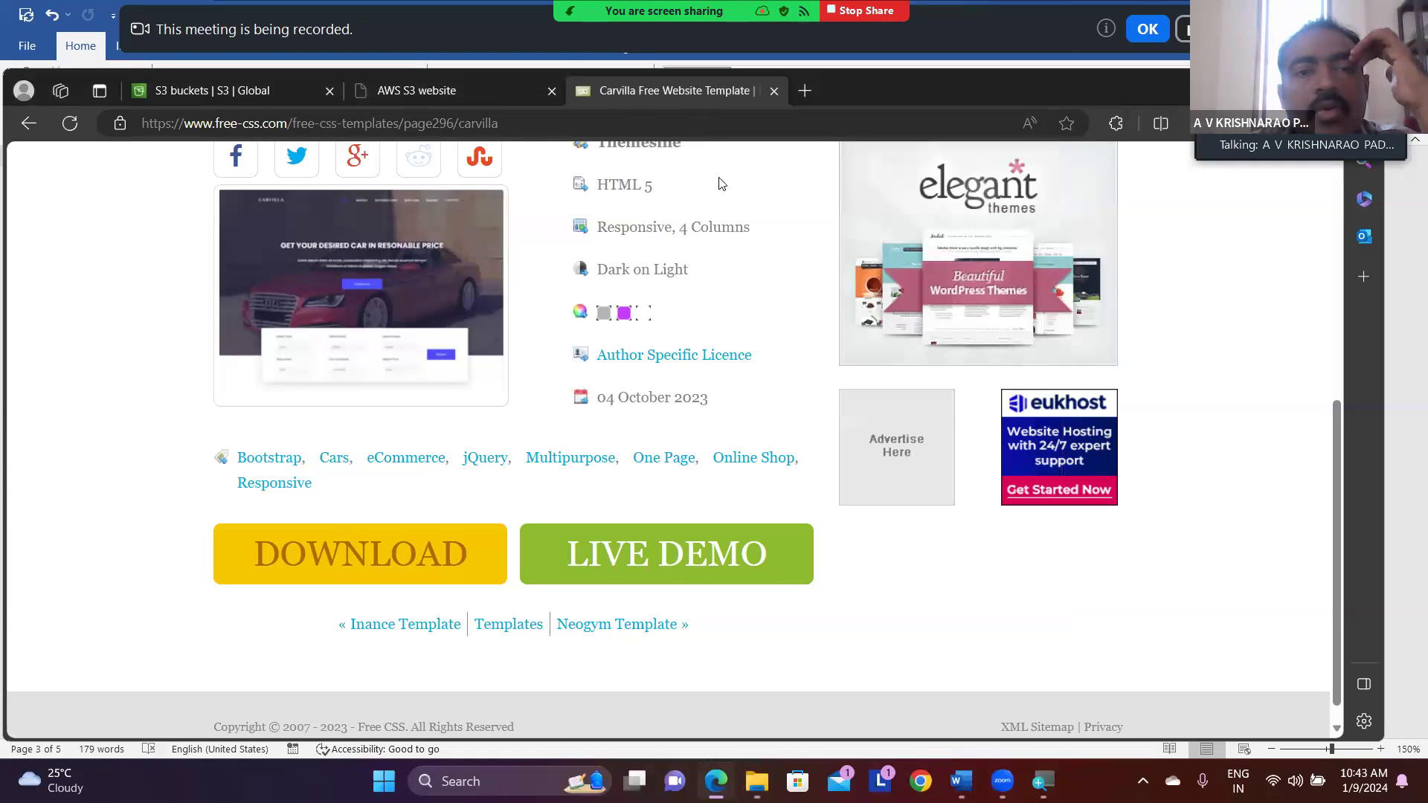
pyautogui.click(450, 92)
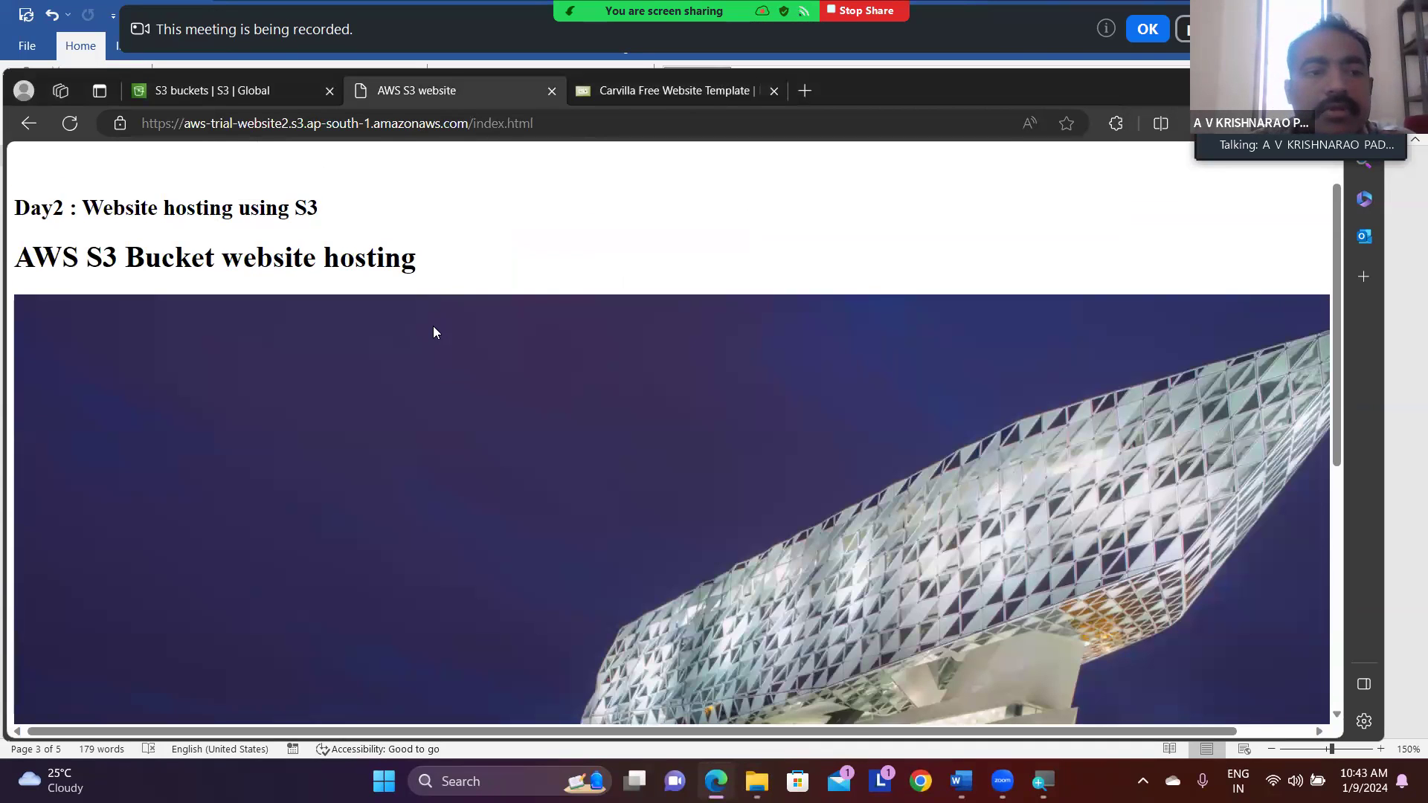
pyautogui.scroll(1, 434, 332)
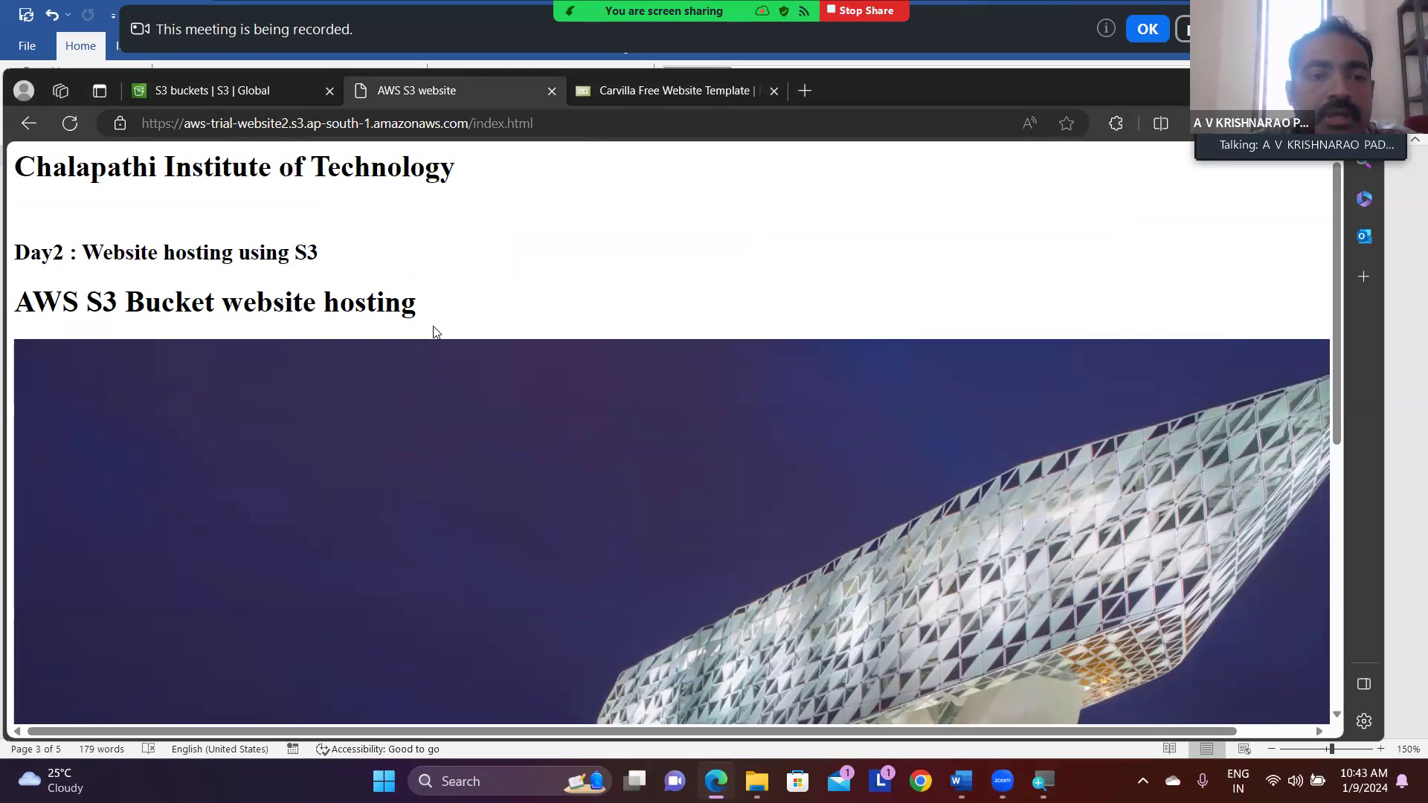
pyautogui.scroll(-2, 435, 332)
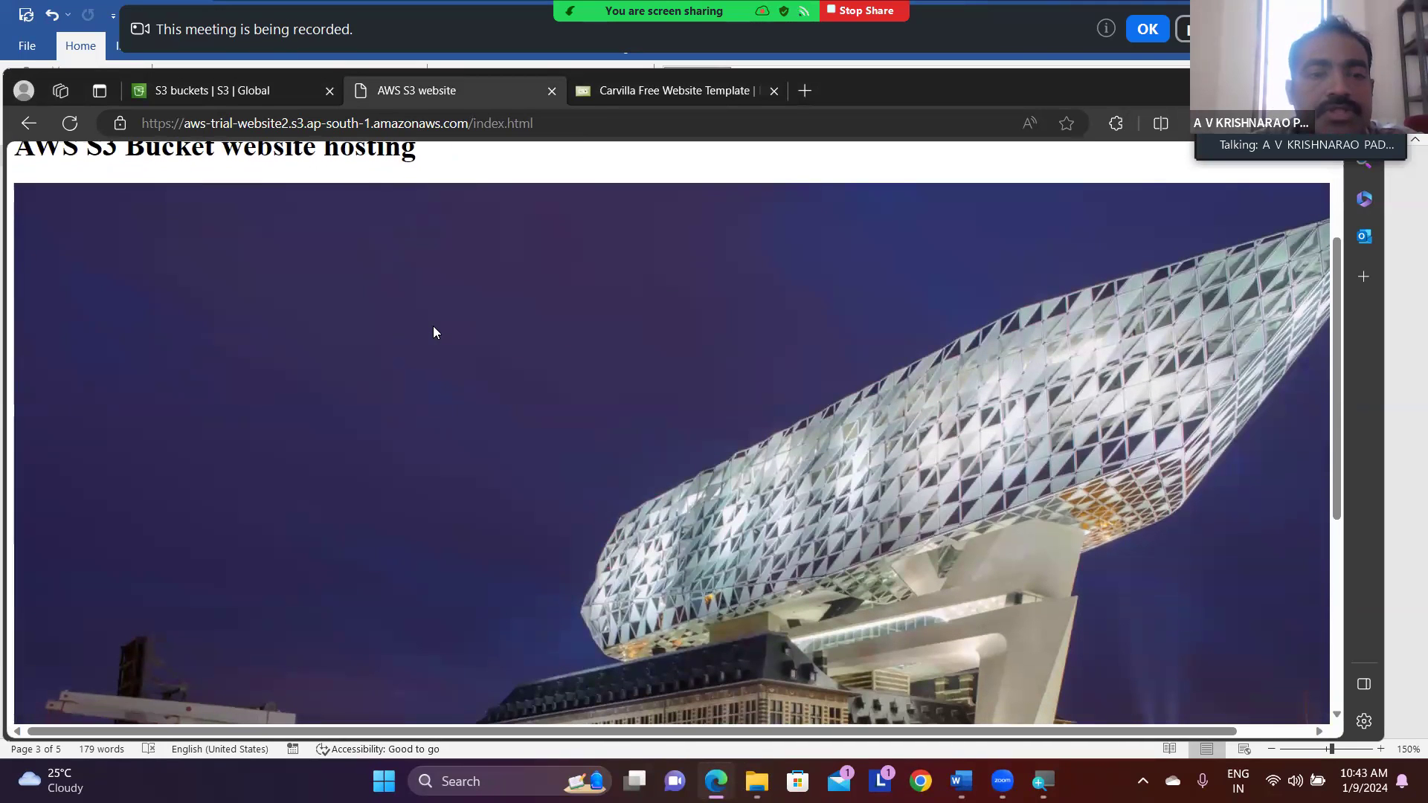
pyautogui.scroll(-3, 434, 333)
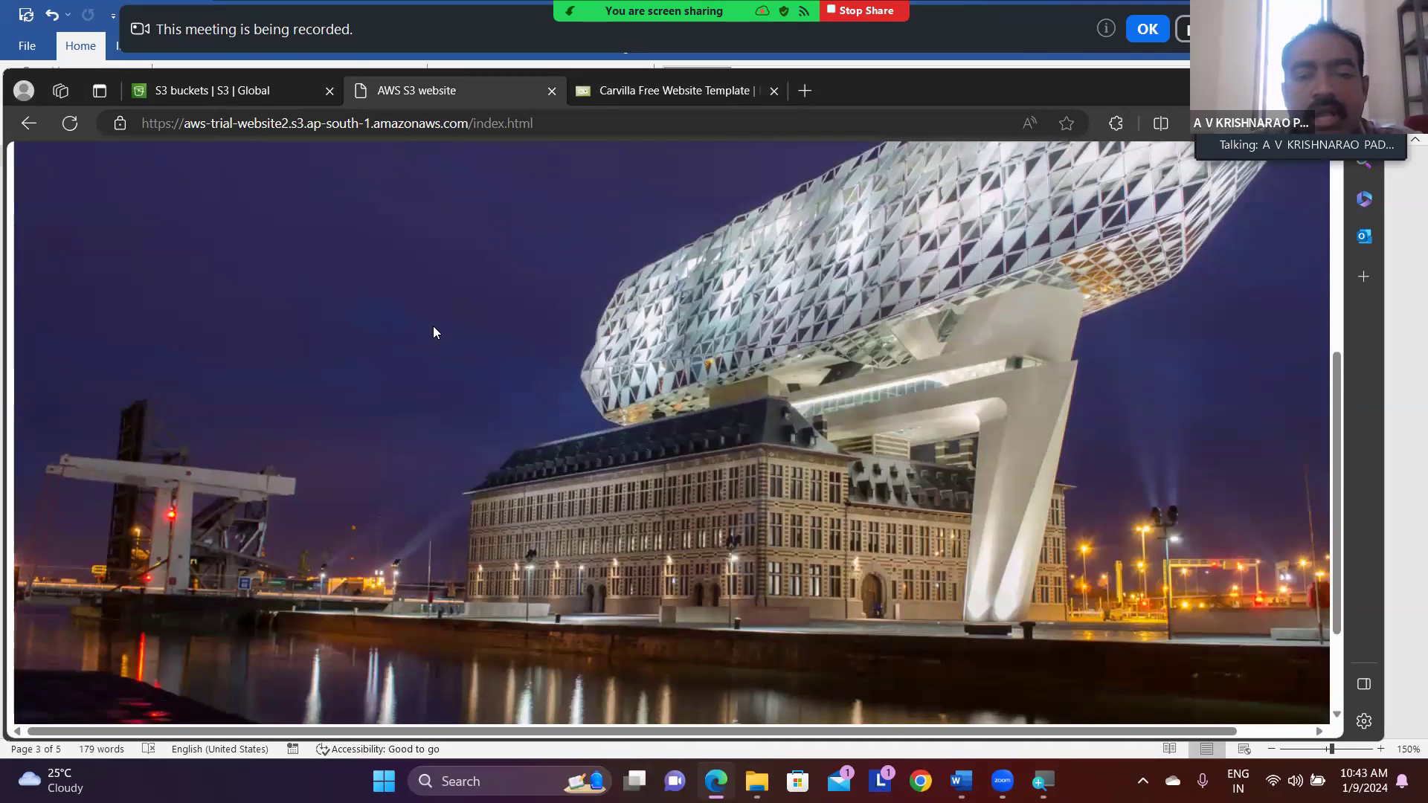
pyautogui.scroll(-2, 433, 327)
pyautogui.scroll(3, 433, 327)
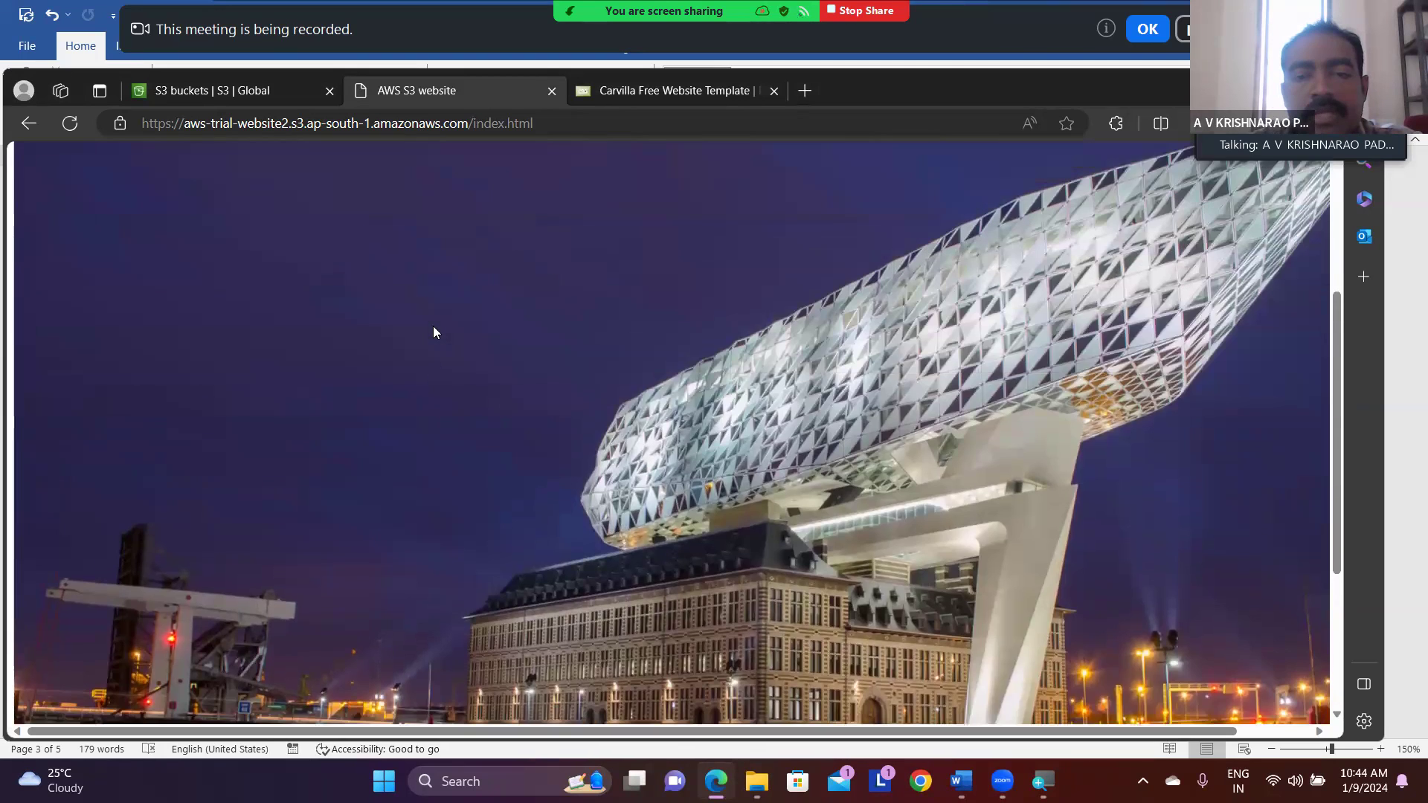
pyautogui.scroll(1, 433, 326)
pyautogui.scroll(3, 433, 326)
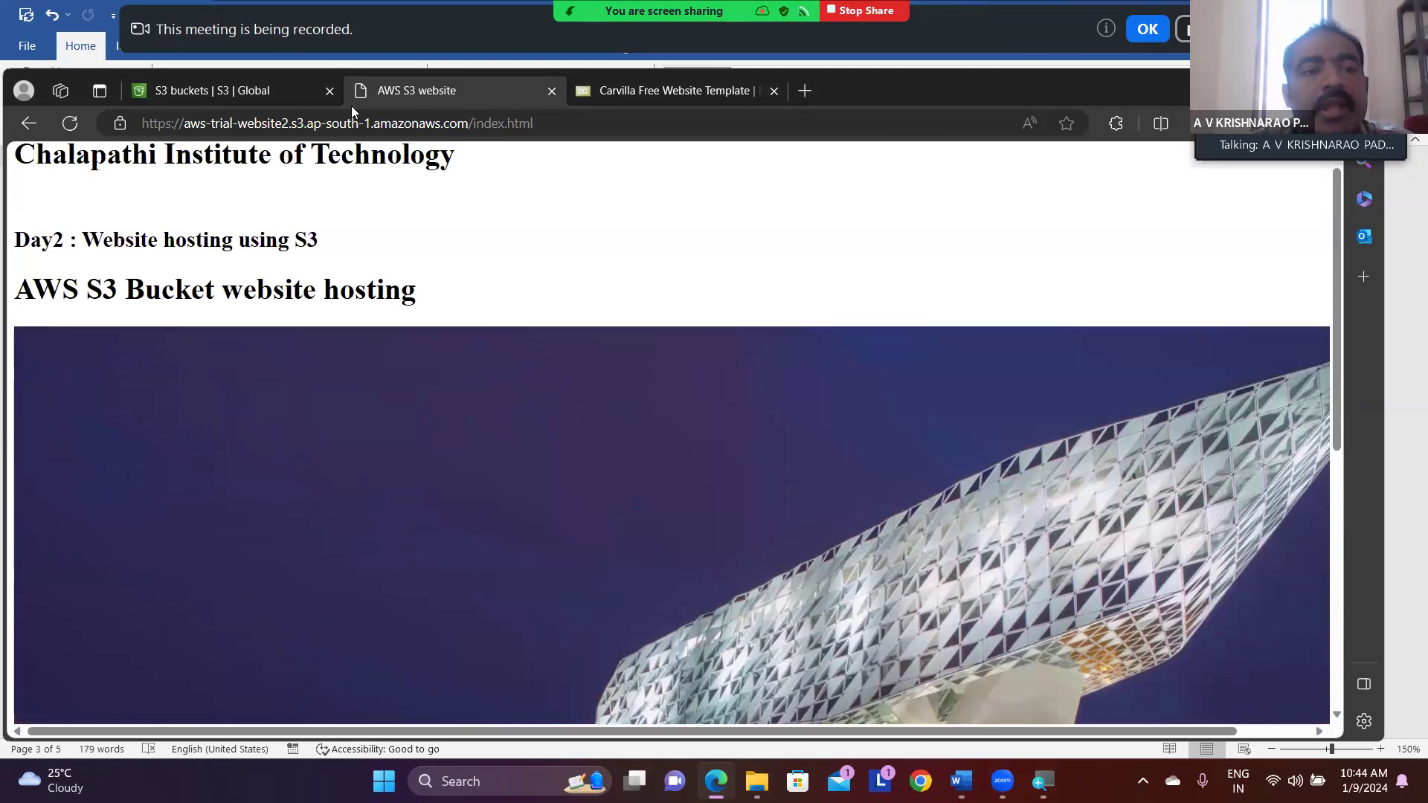
# - Revisit the Carvilla template page, then close it and the hosted AWS S3 website page, leaving the S3 console open
pyautogui.click(657, 89)
pyautogui.scroll(3, 491, 316)
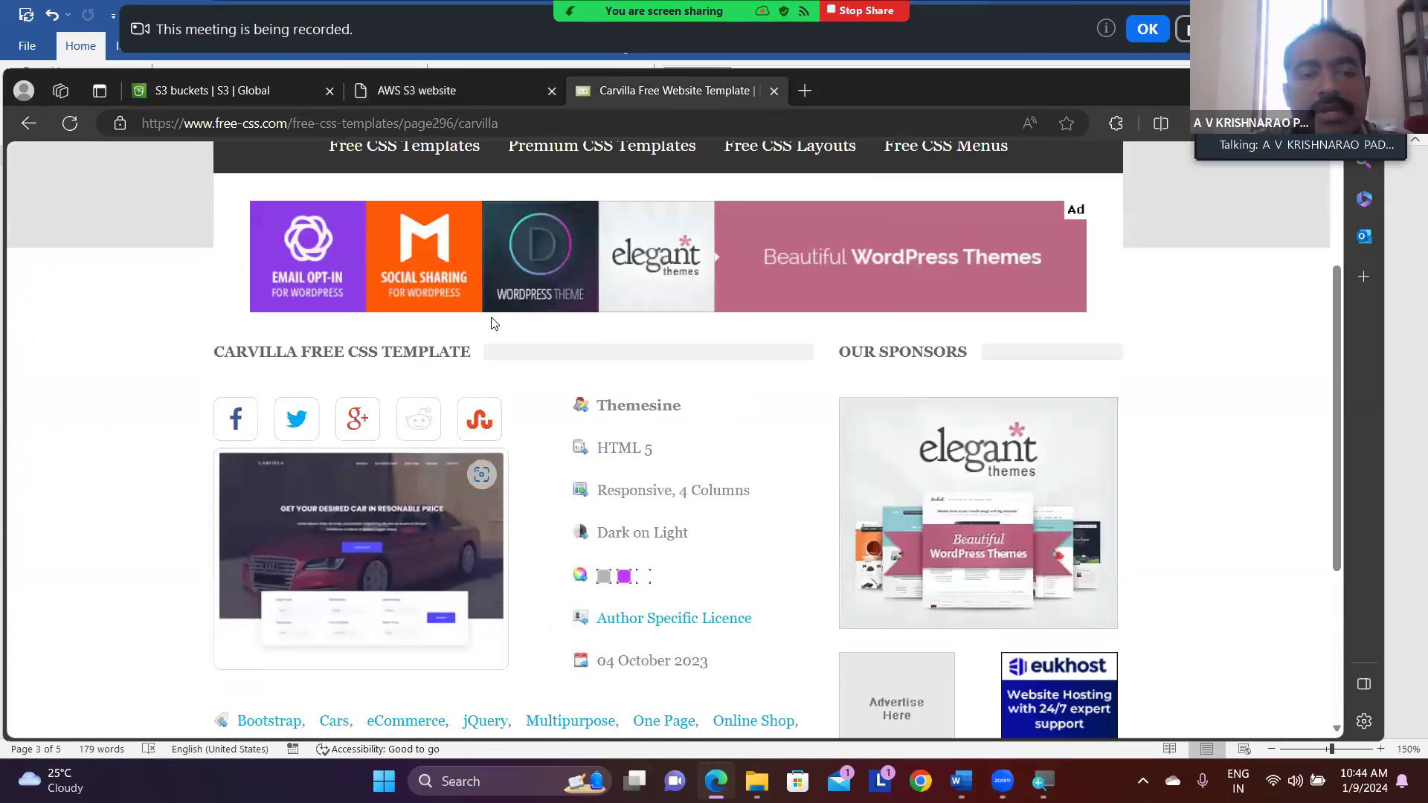
pyautogui.scroll(2, 490, 322)
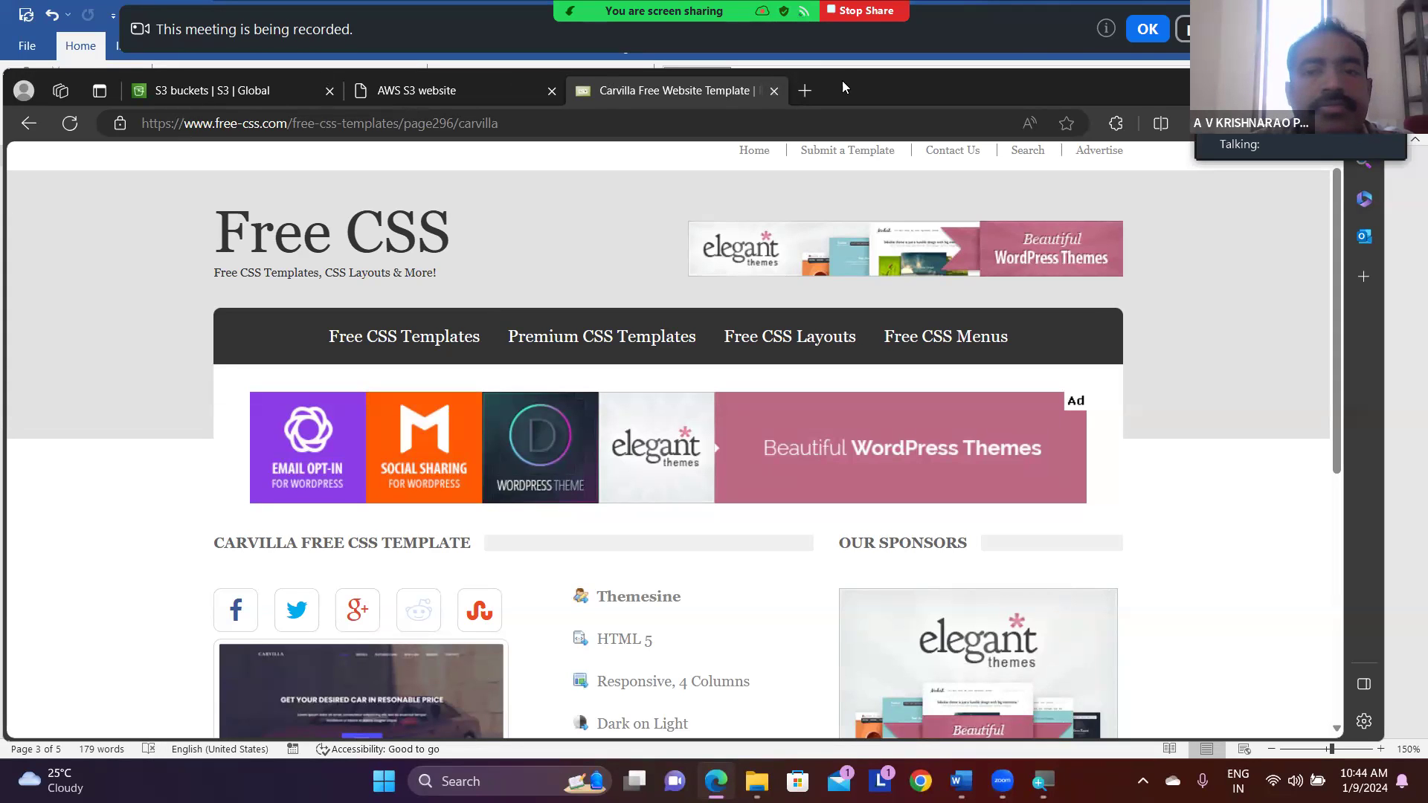
pyautogui.click(775, 91)
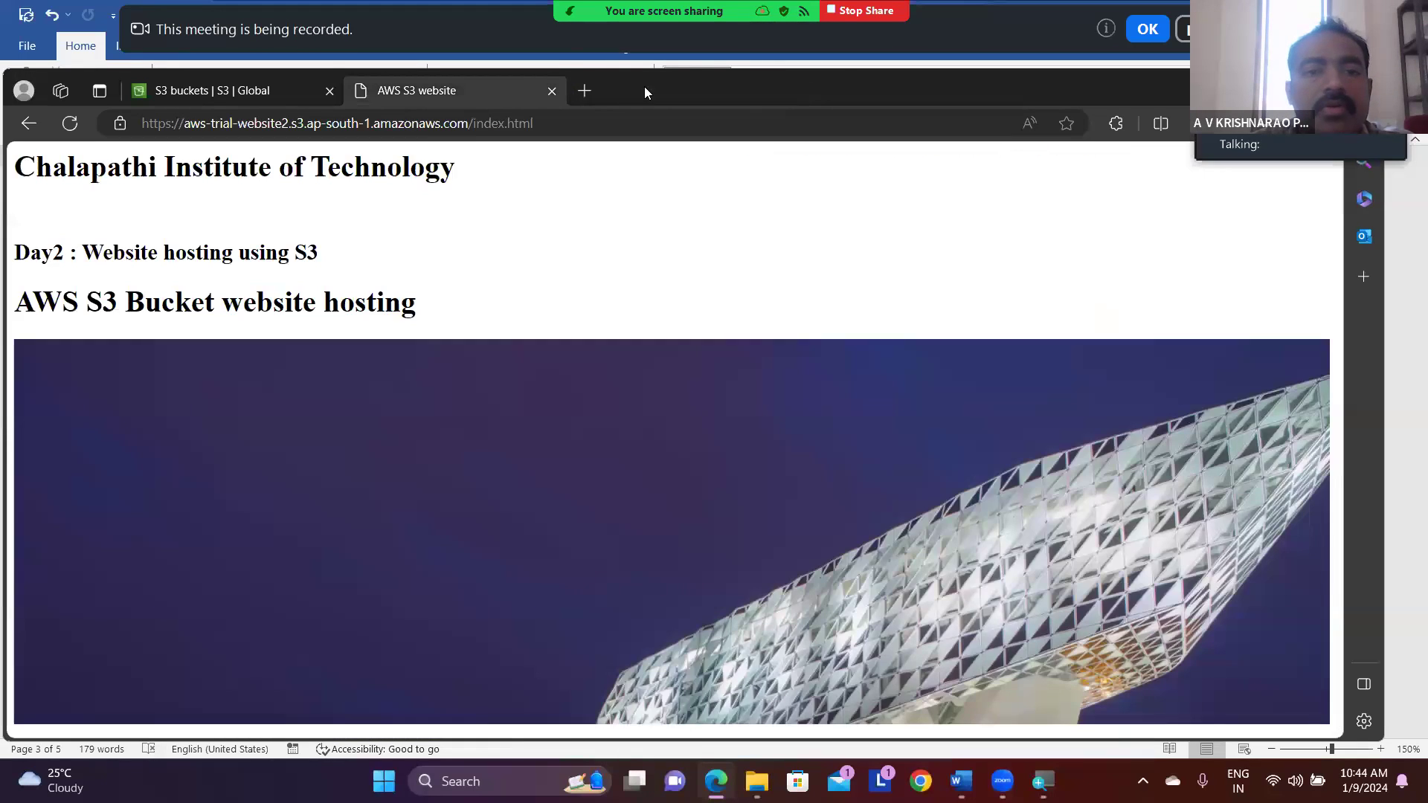
pyautogui.click(552, 90)
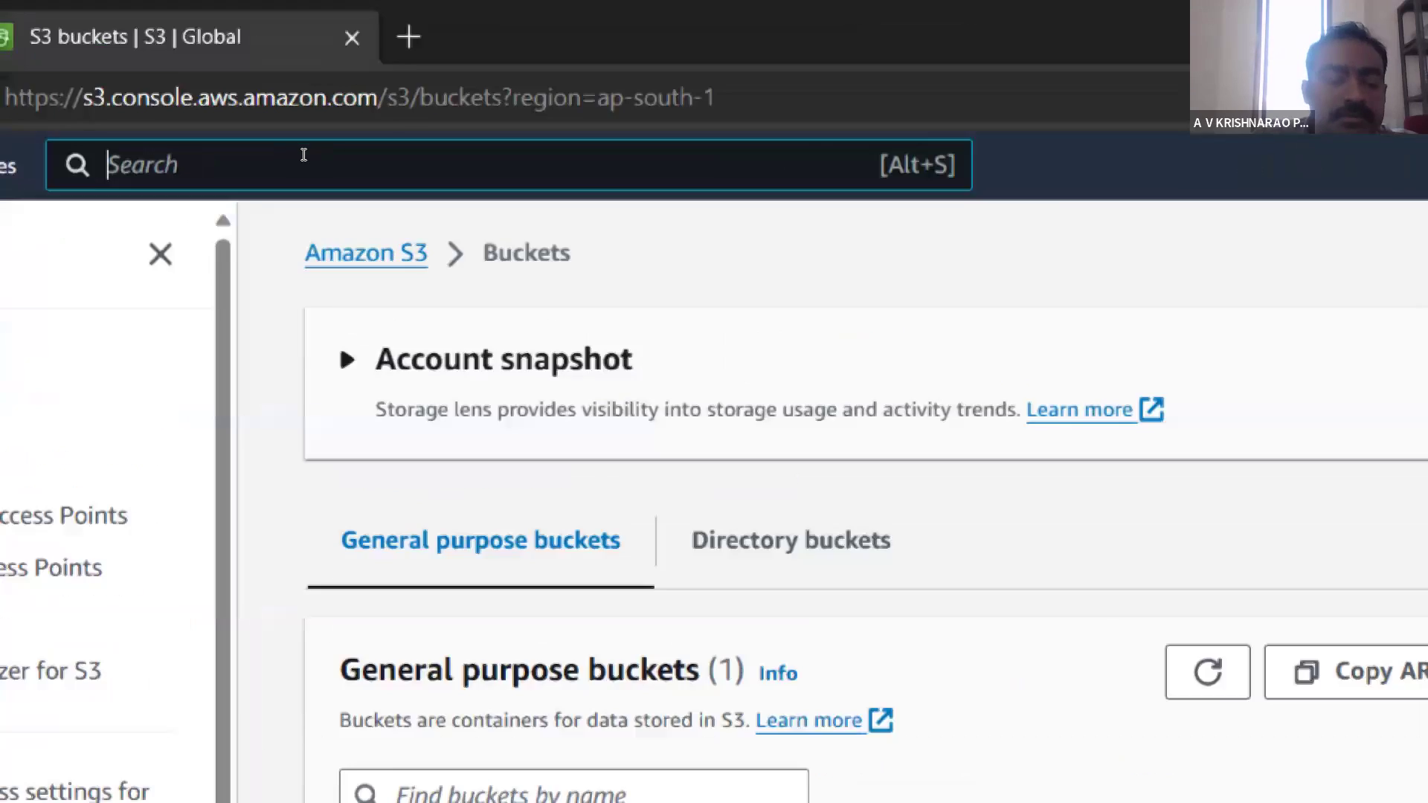
# - Search the AWS console for s3, open the S3 service and start creating a bucket
pyautogui.write('s')
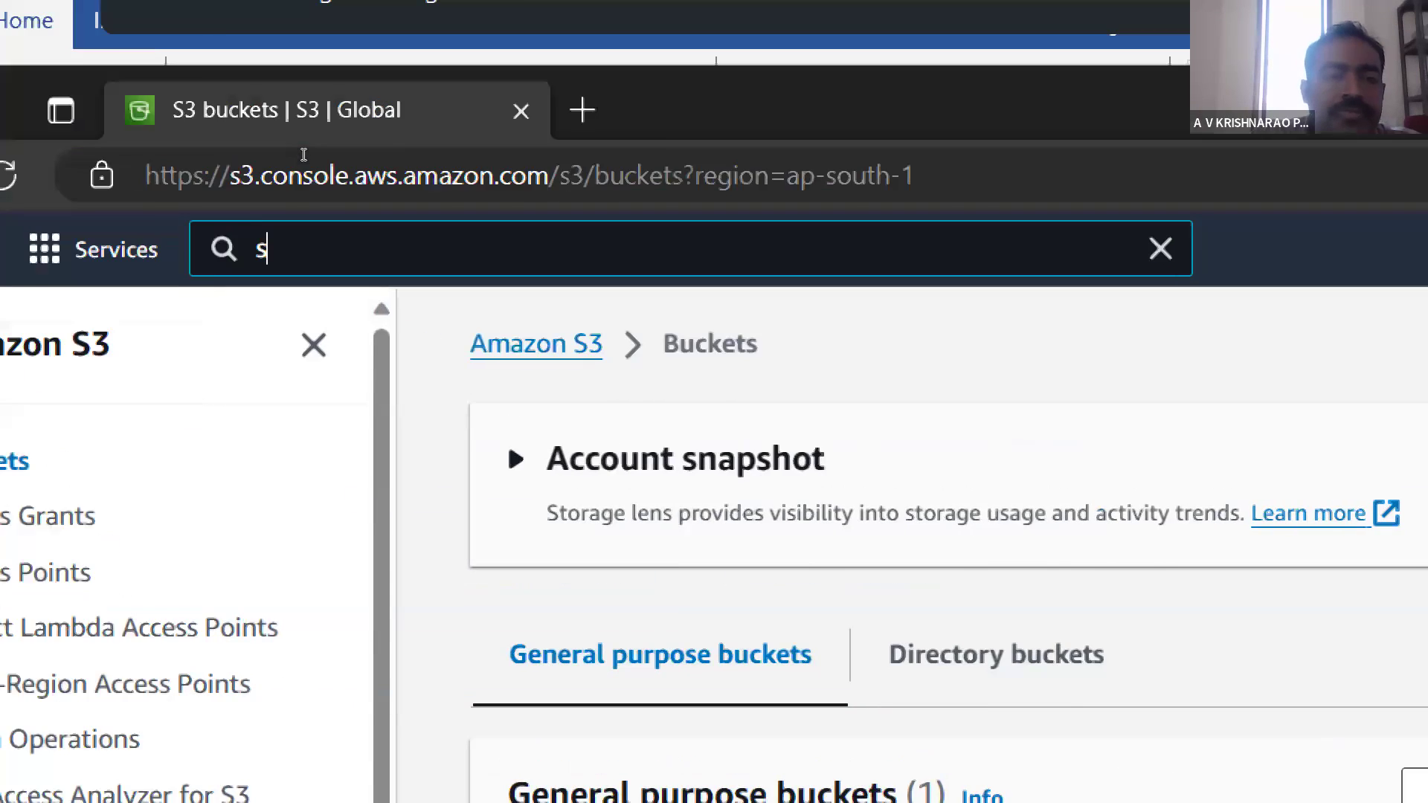
pyautogui.write('3')
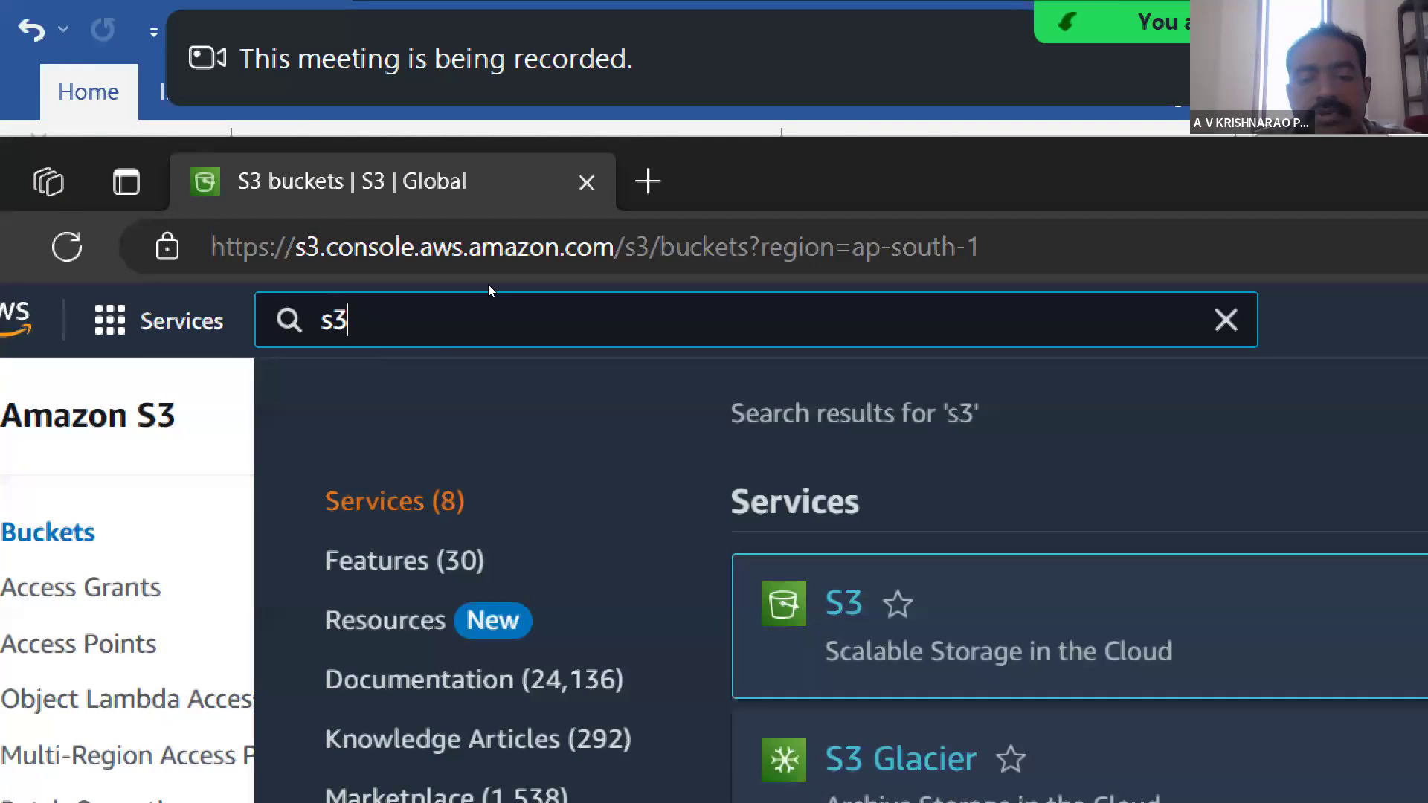
pyautogui.press('Return')
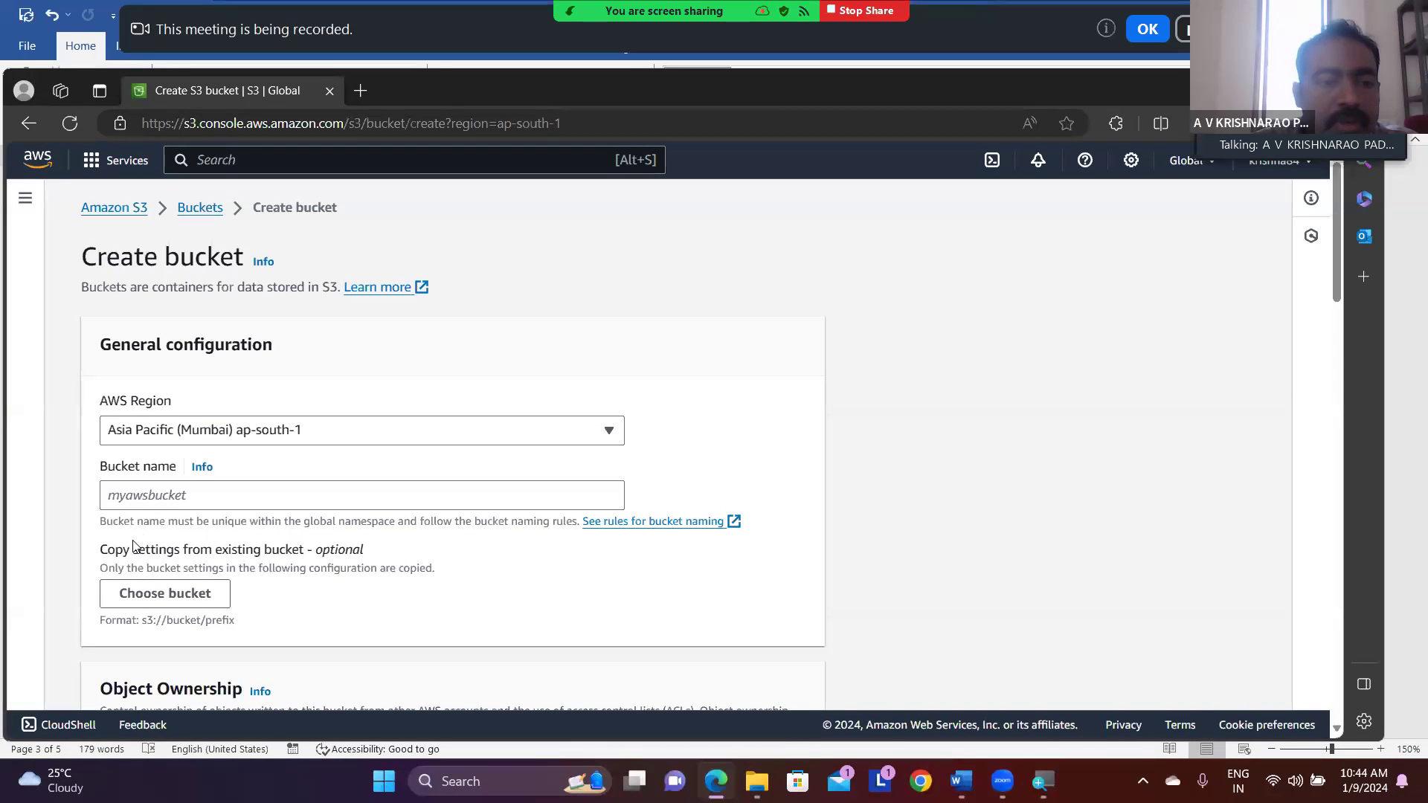
# - Enter aws-trial-website3 as the name of the new bucket
pyautogui.click(177, 503)
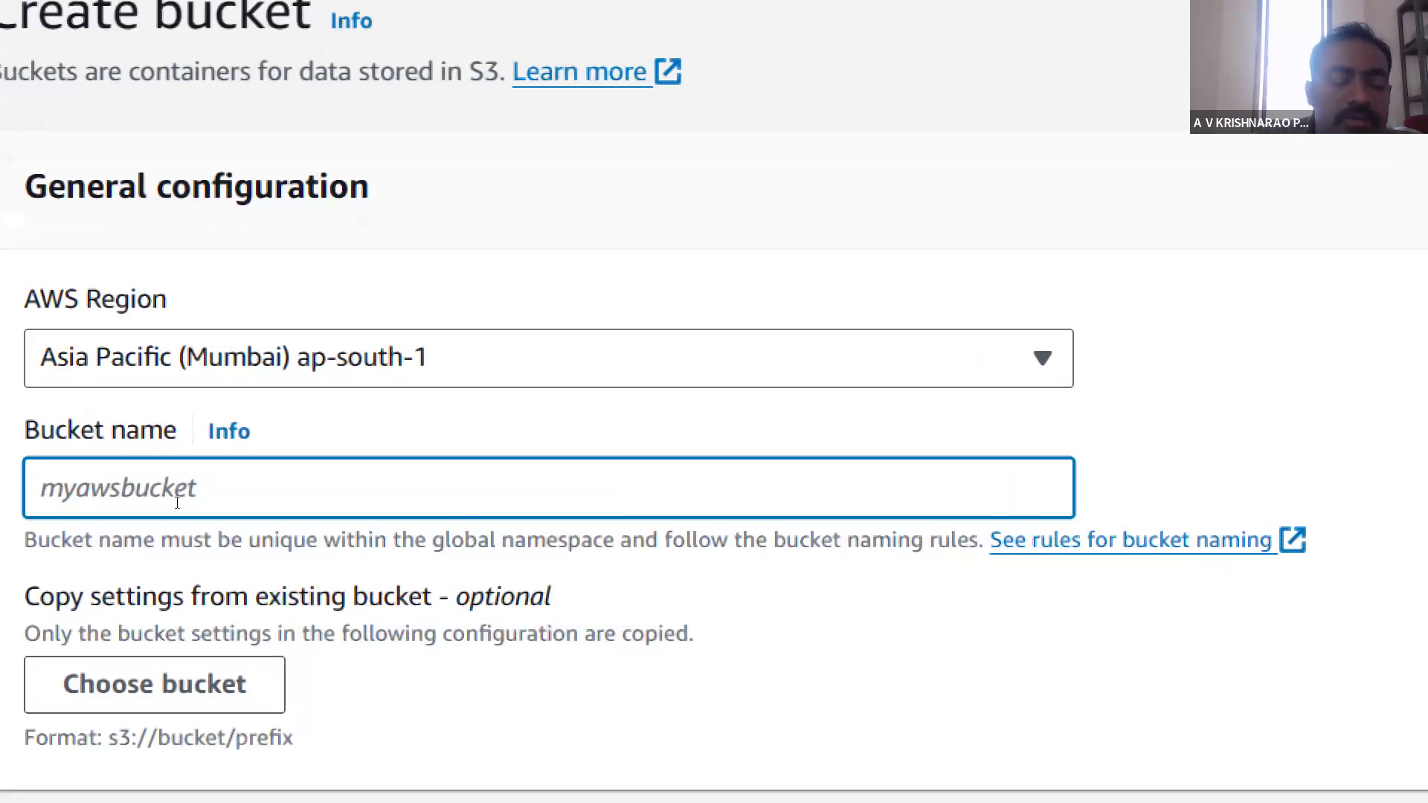
pyautogui.write('aws')
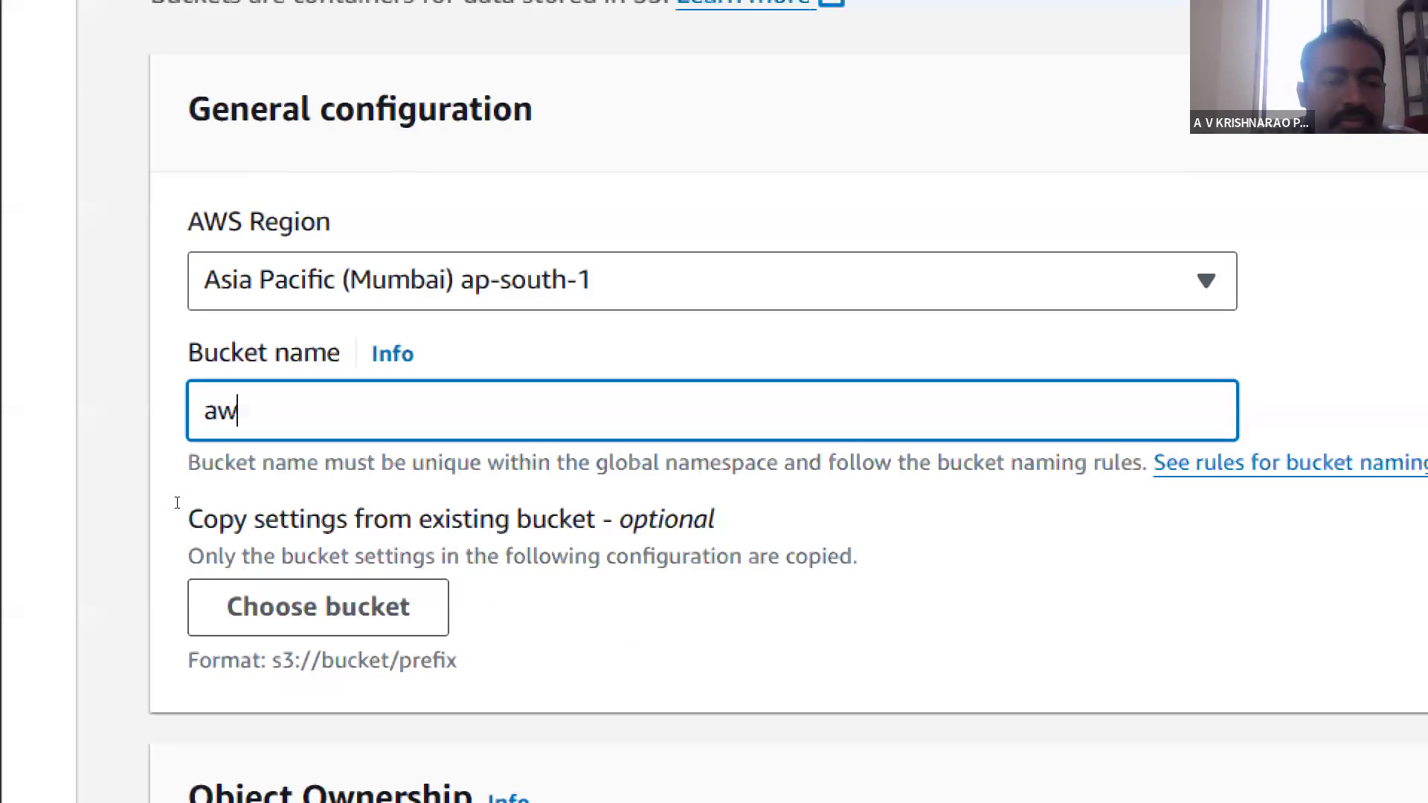
pyautogui.write('-tr')
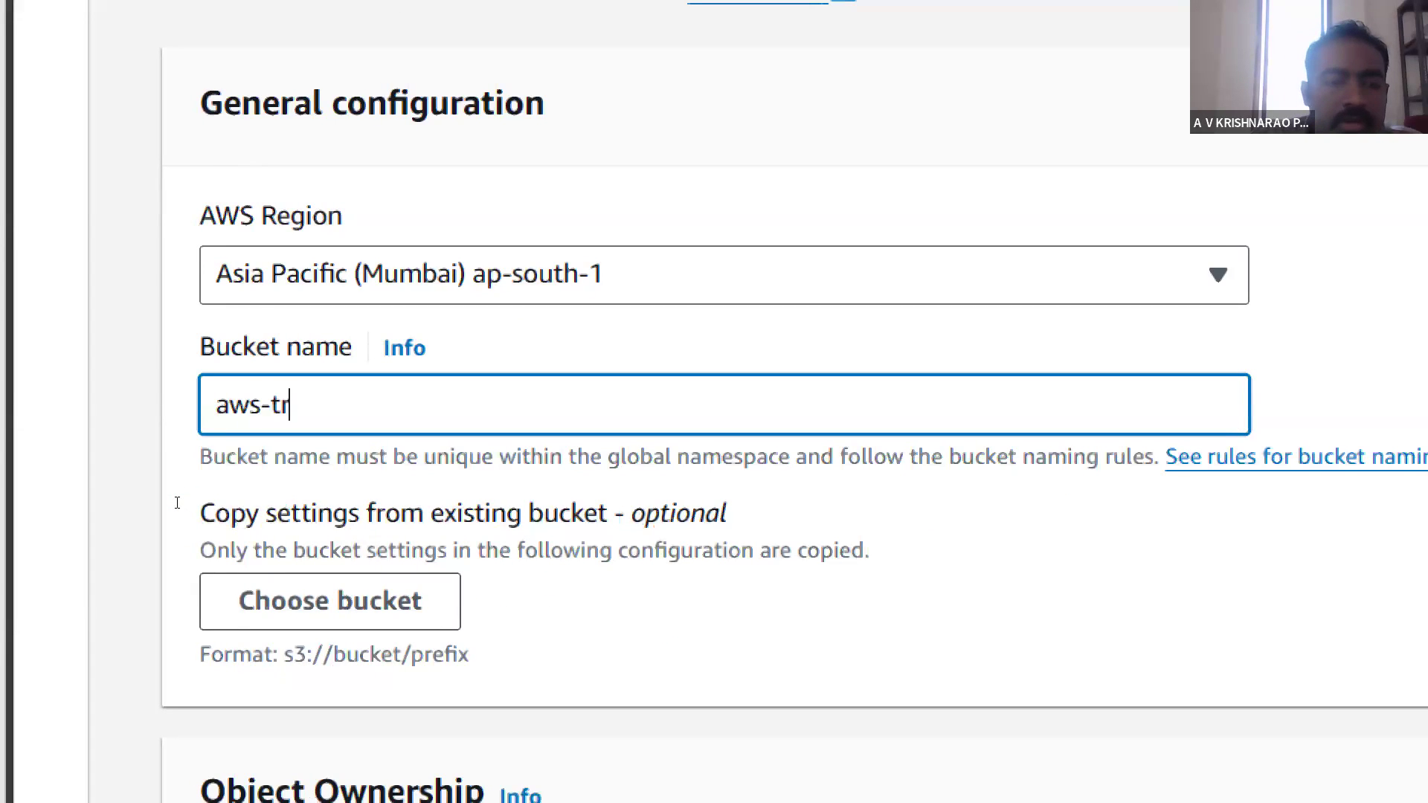
pyautogui.write('ial-website3')
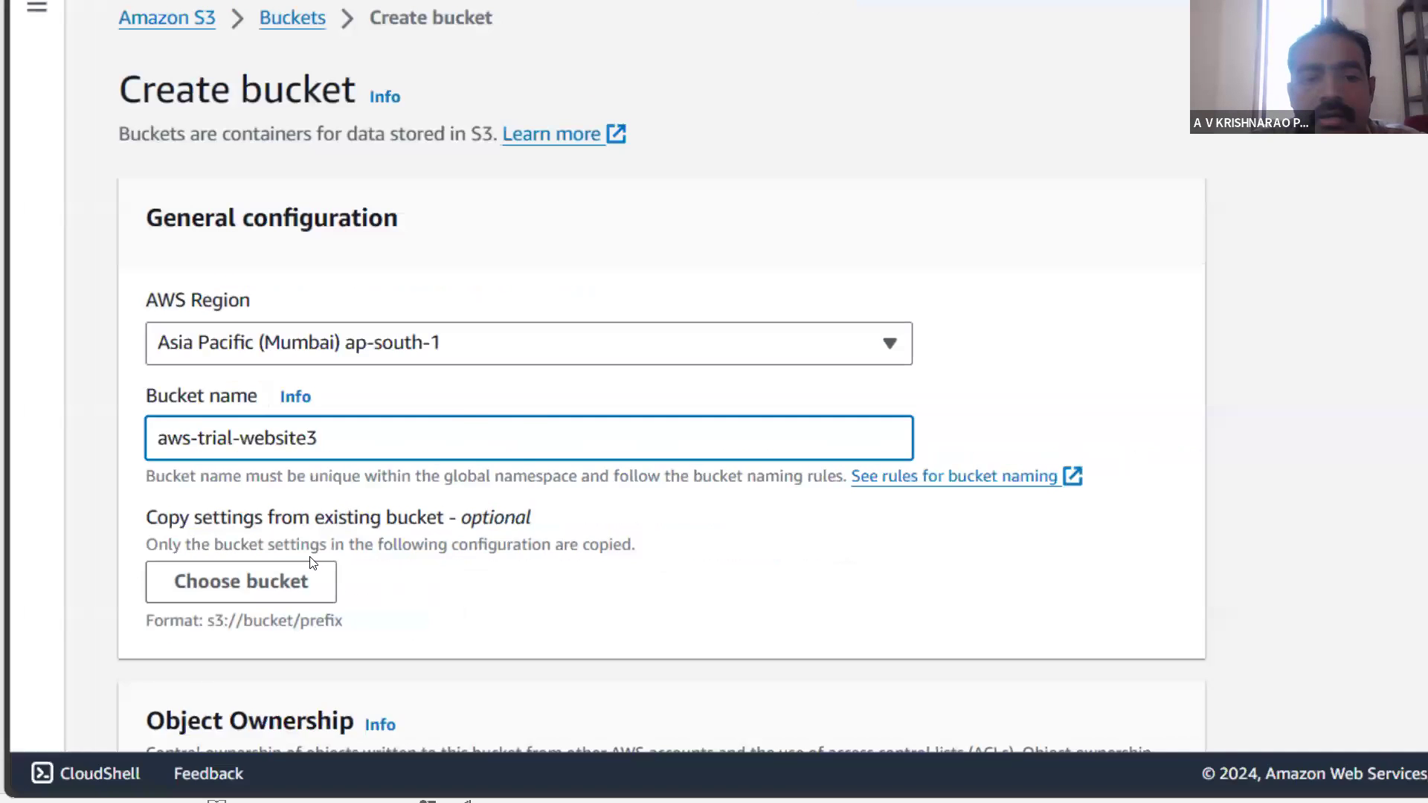
# - Review the remaining bucket settings, leave them at their defaults and create the bucket
pyautogui.scroll(-10, 313, 563)
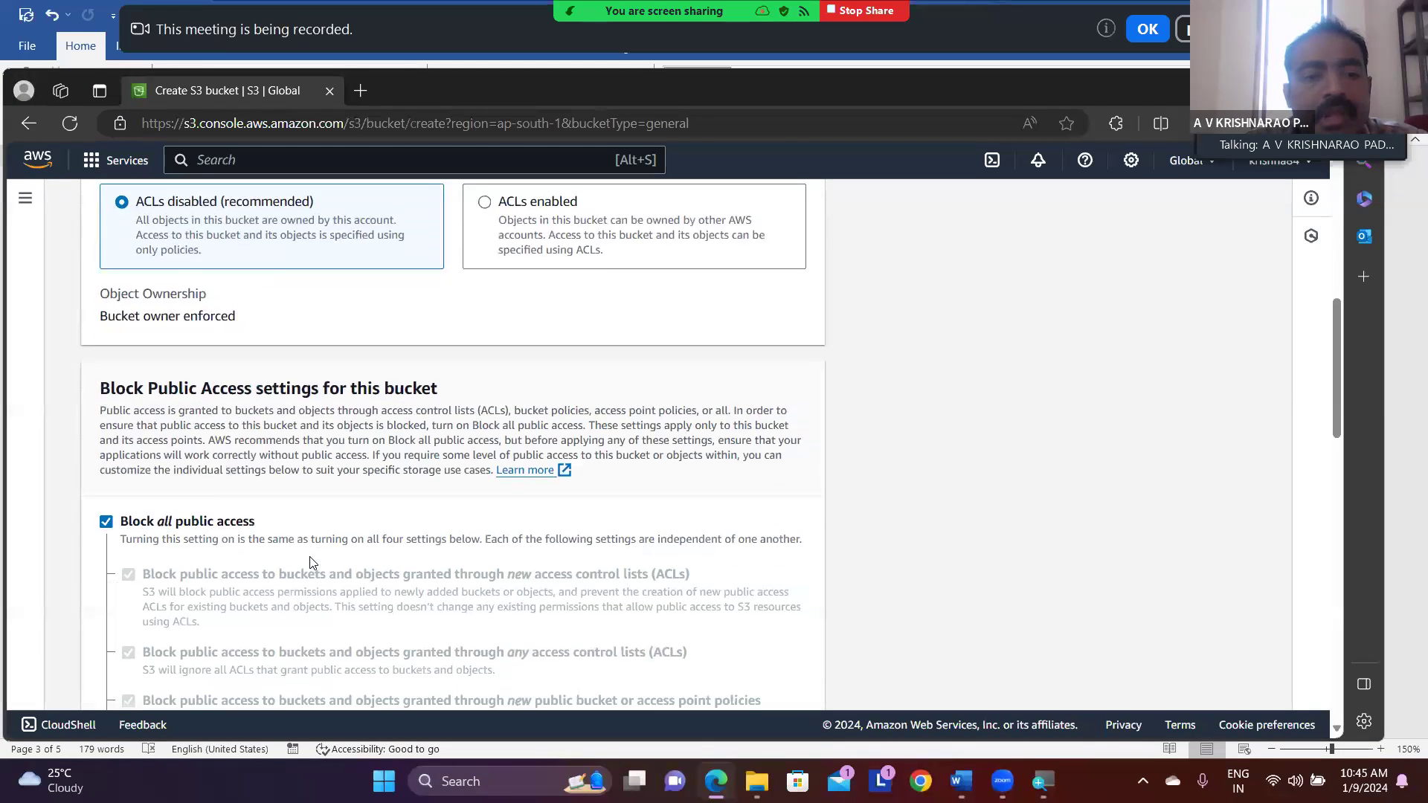
pyautogui.scroll(-1, 312, 563)
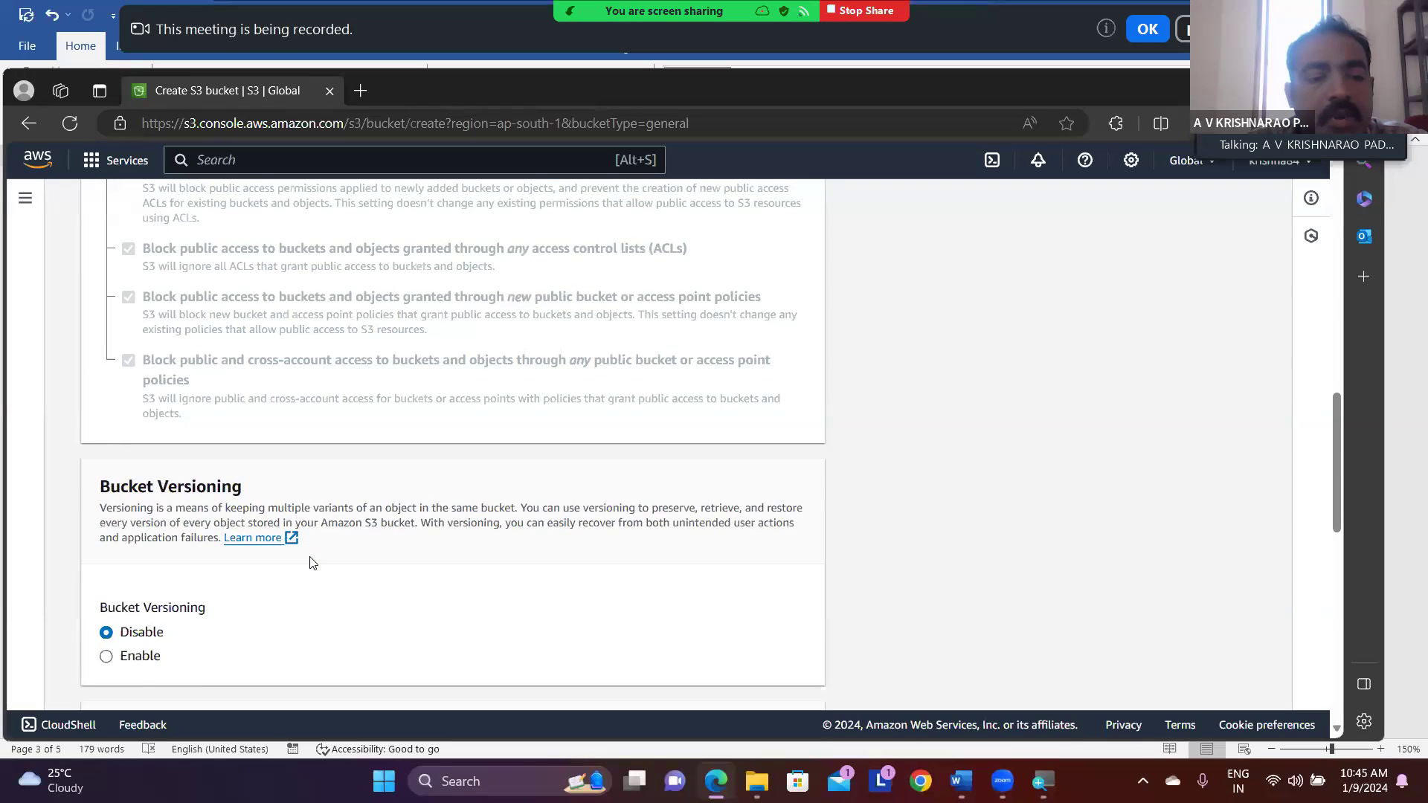
pyautogui.scroll(-10, 313, 562)
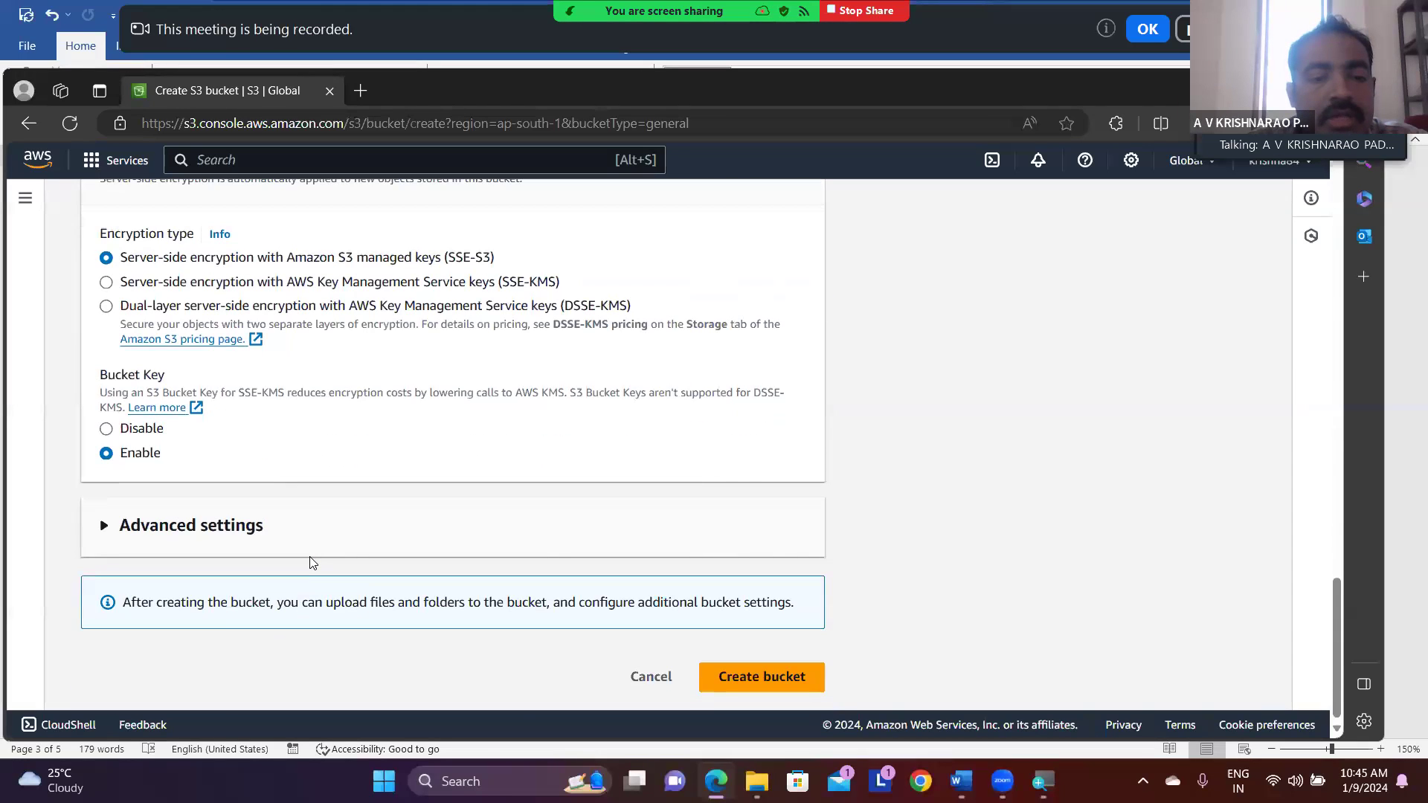
pyautogui.scroll(20, 310, 558)
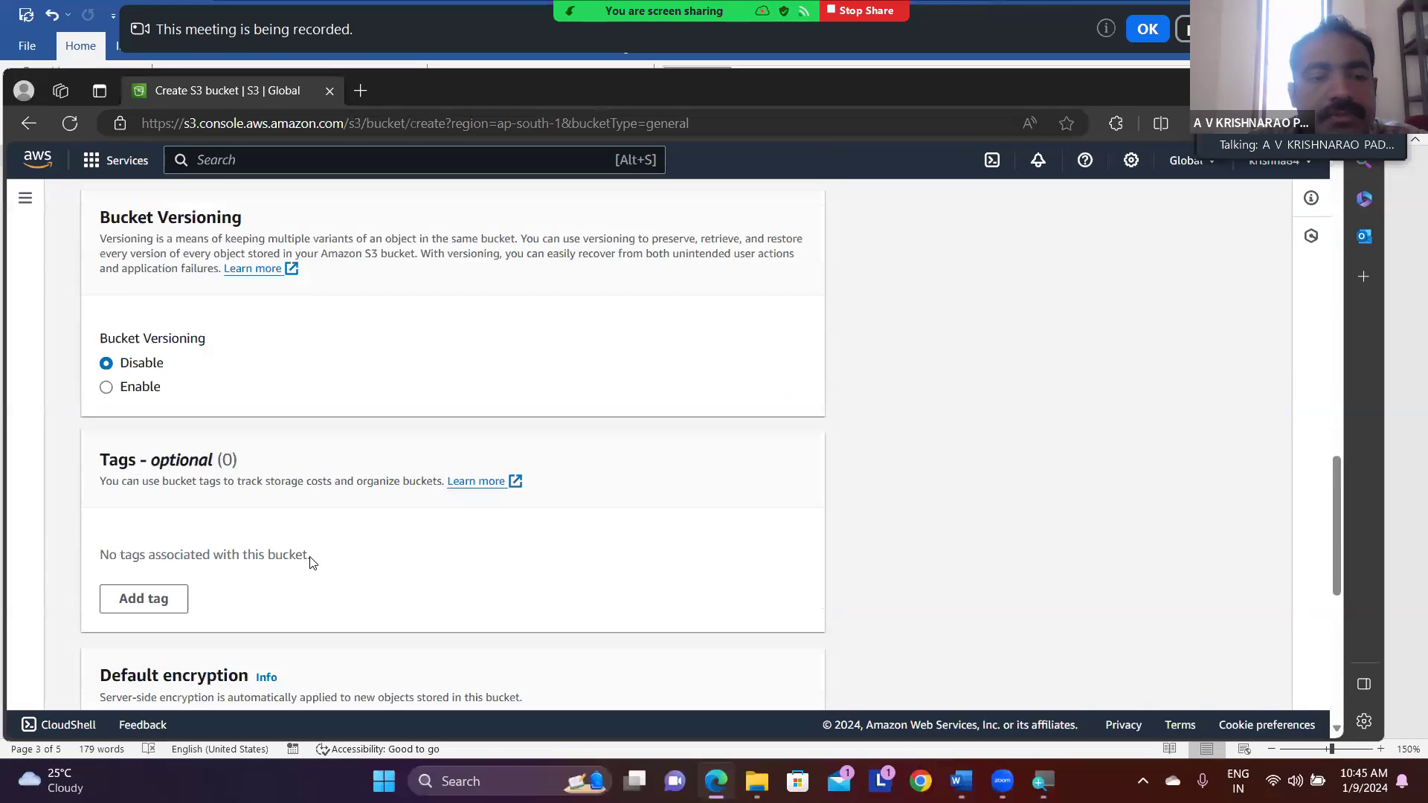
pyautogui.scroll(4, 312, 563)
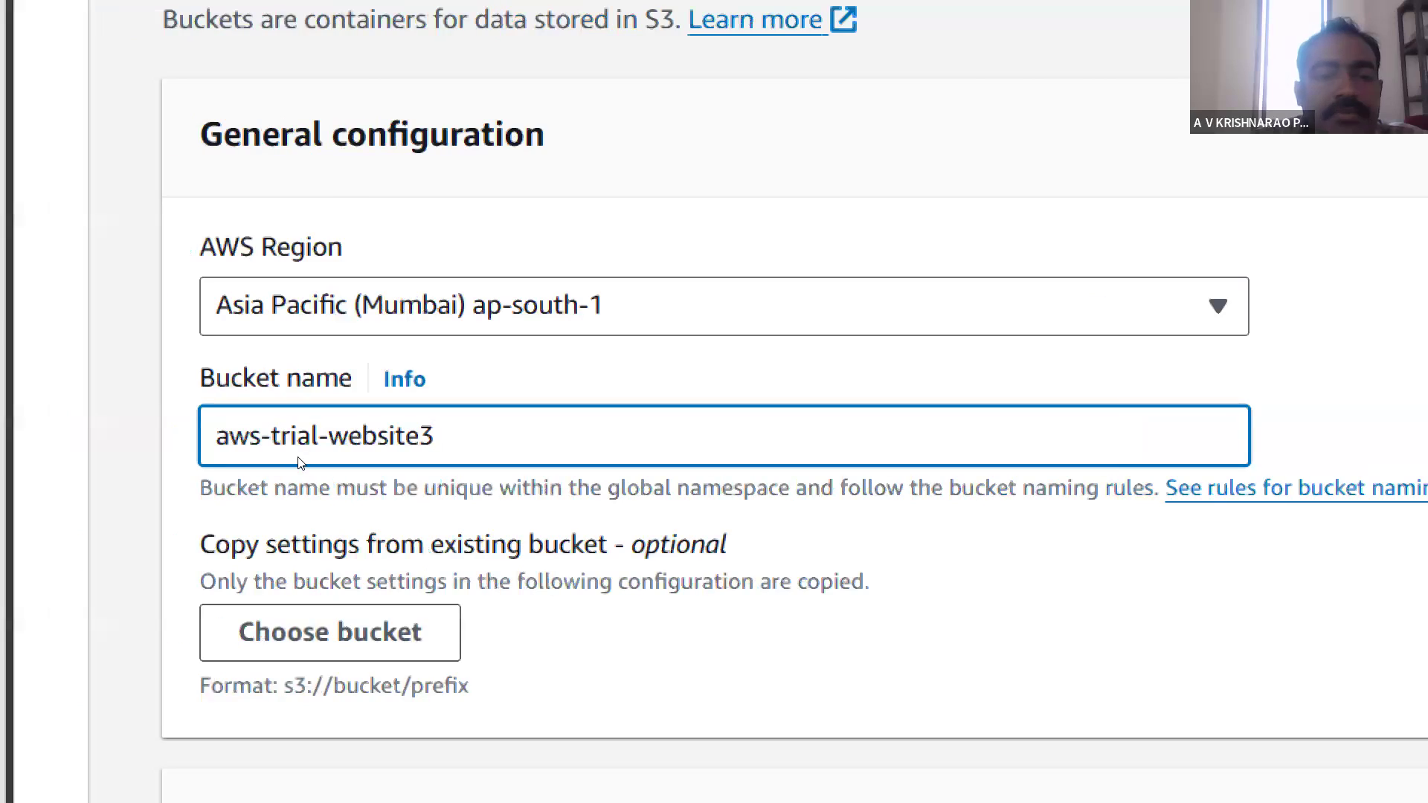
pyautogui.scroll(-5, 300, 461)
pyautogui.scroll(-15, 300, 462)
pyautogui.scroll(-10, 300, 462)
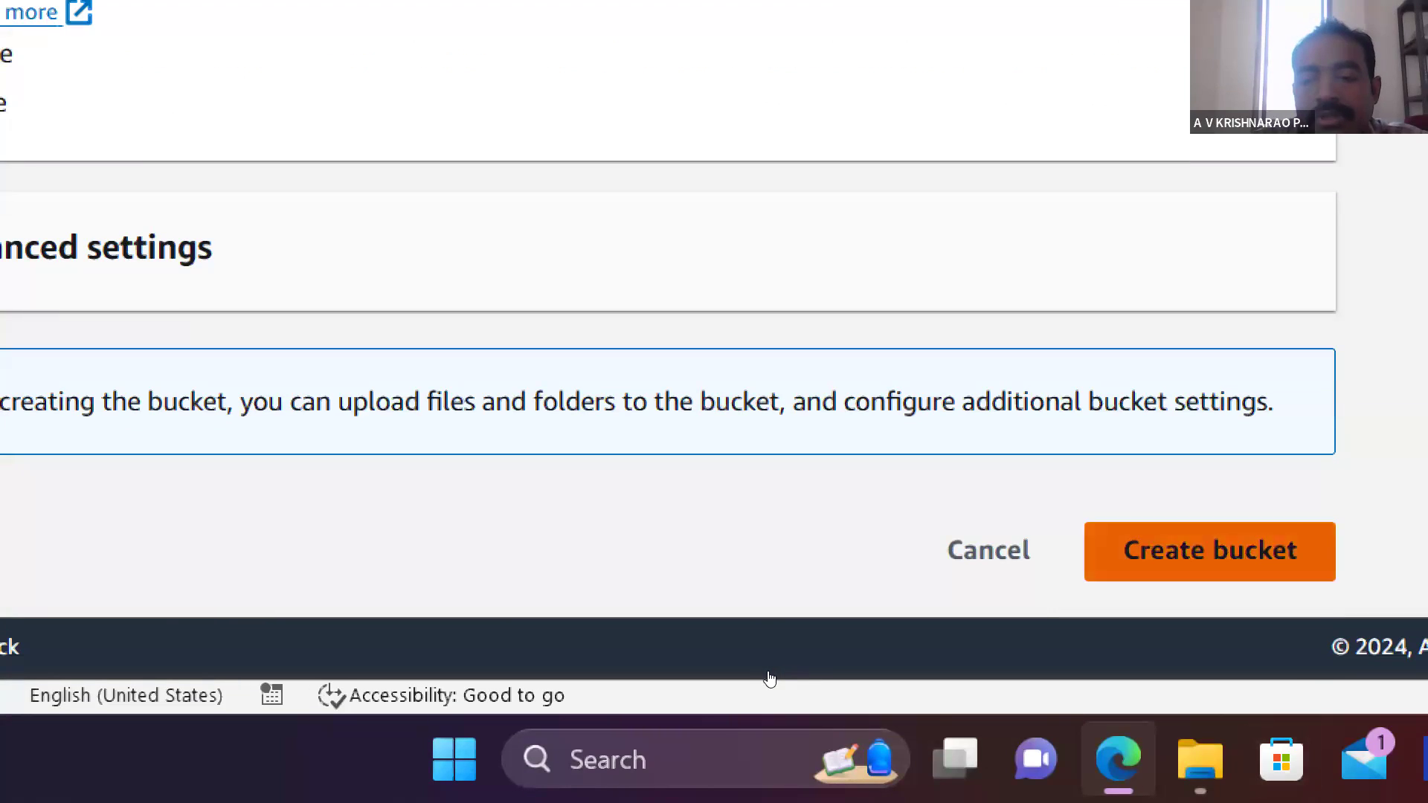
pyautogui.click(1209, 552)
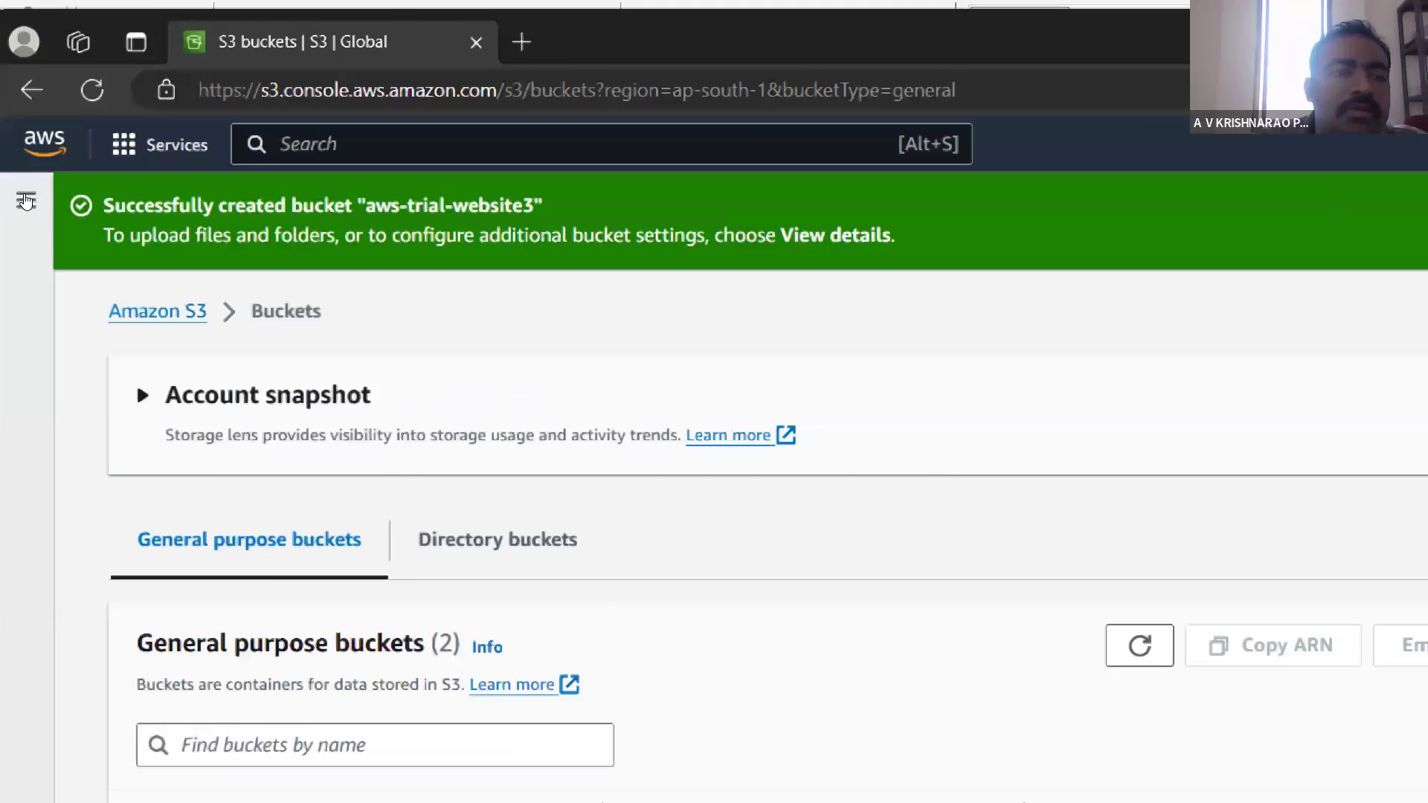
# - Expand the Amazon S3 navigation, refresh the bucket list and open the aws-trial-website3 bucket
pyautogui.click(27, 201)
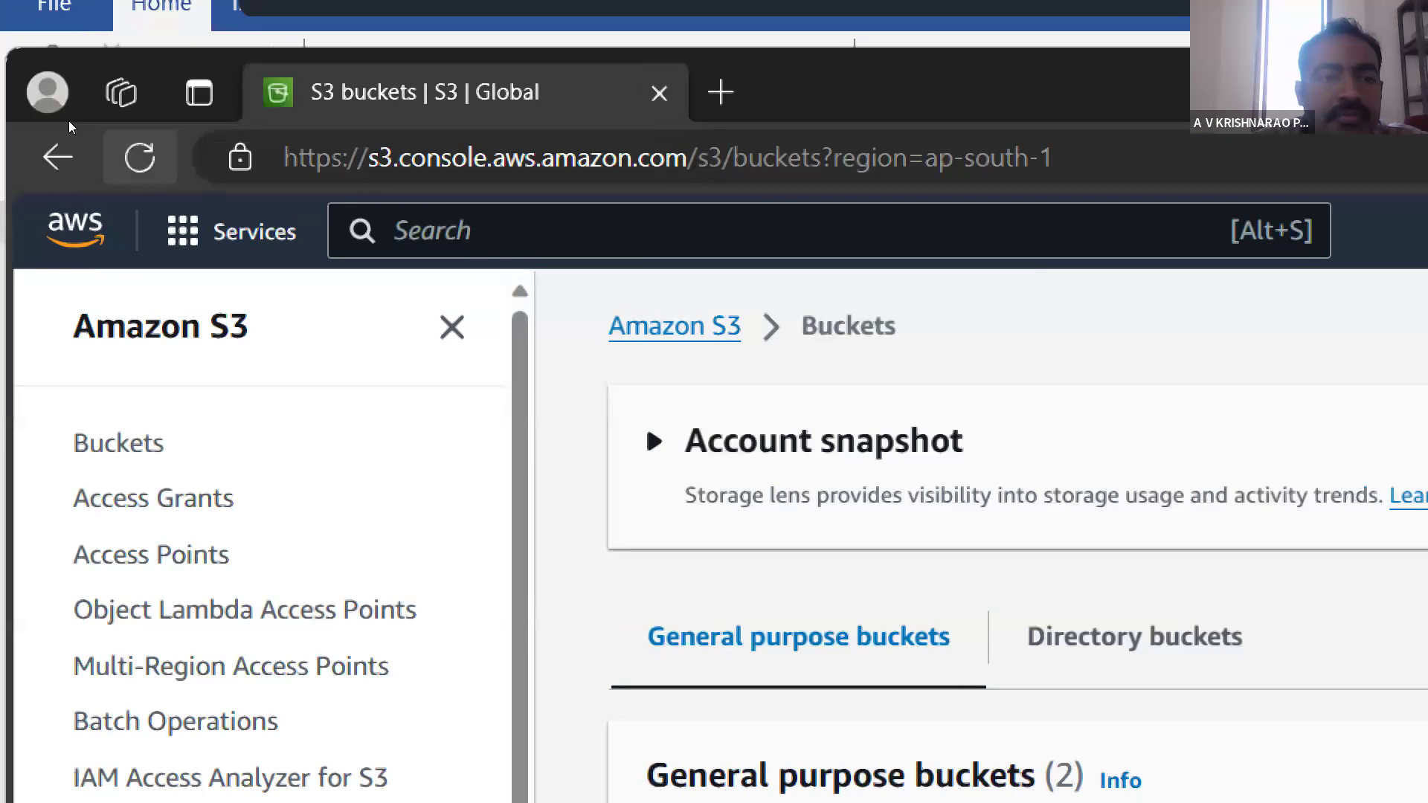
pyautogui.click(18, 158)
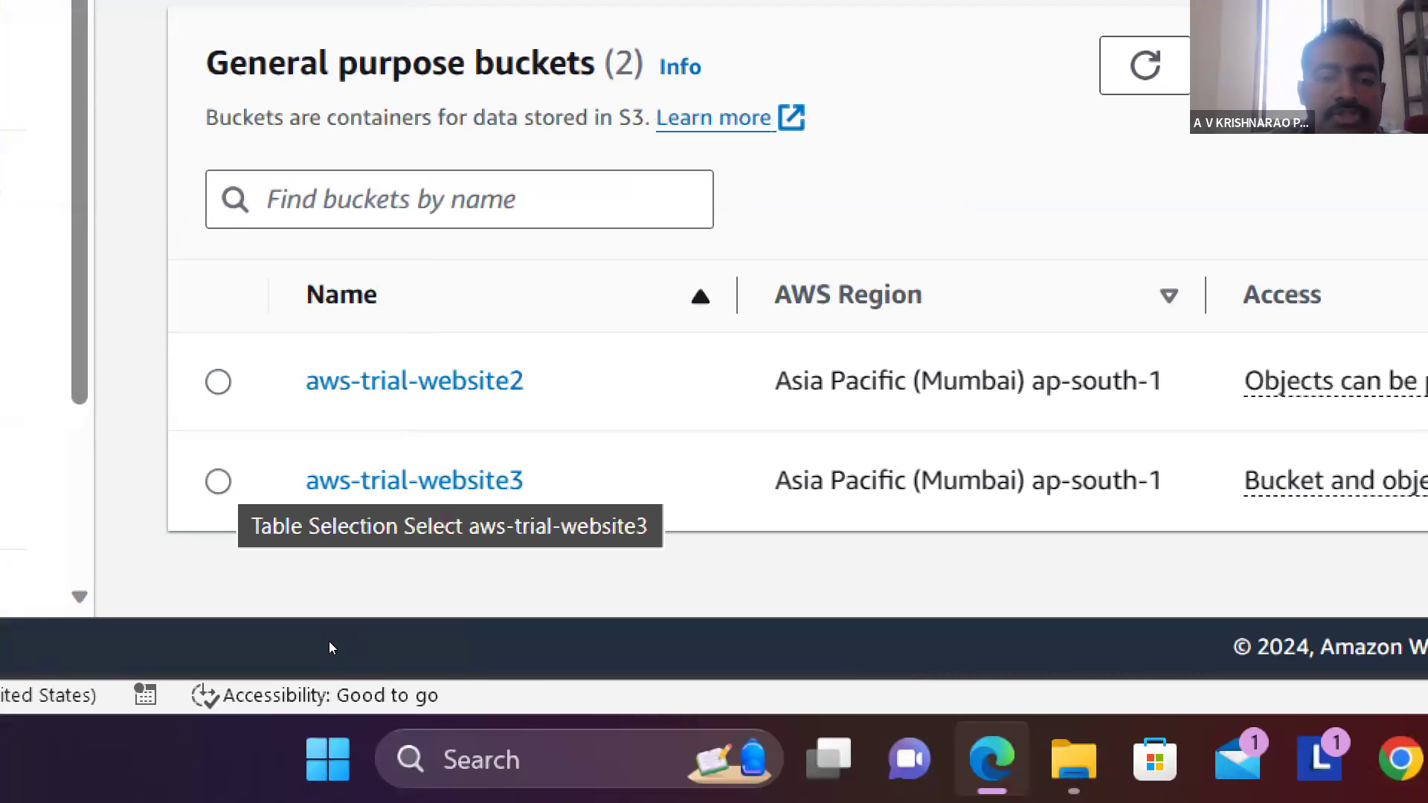
pyautogui.press('space')
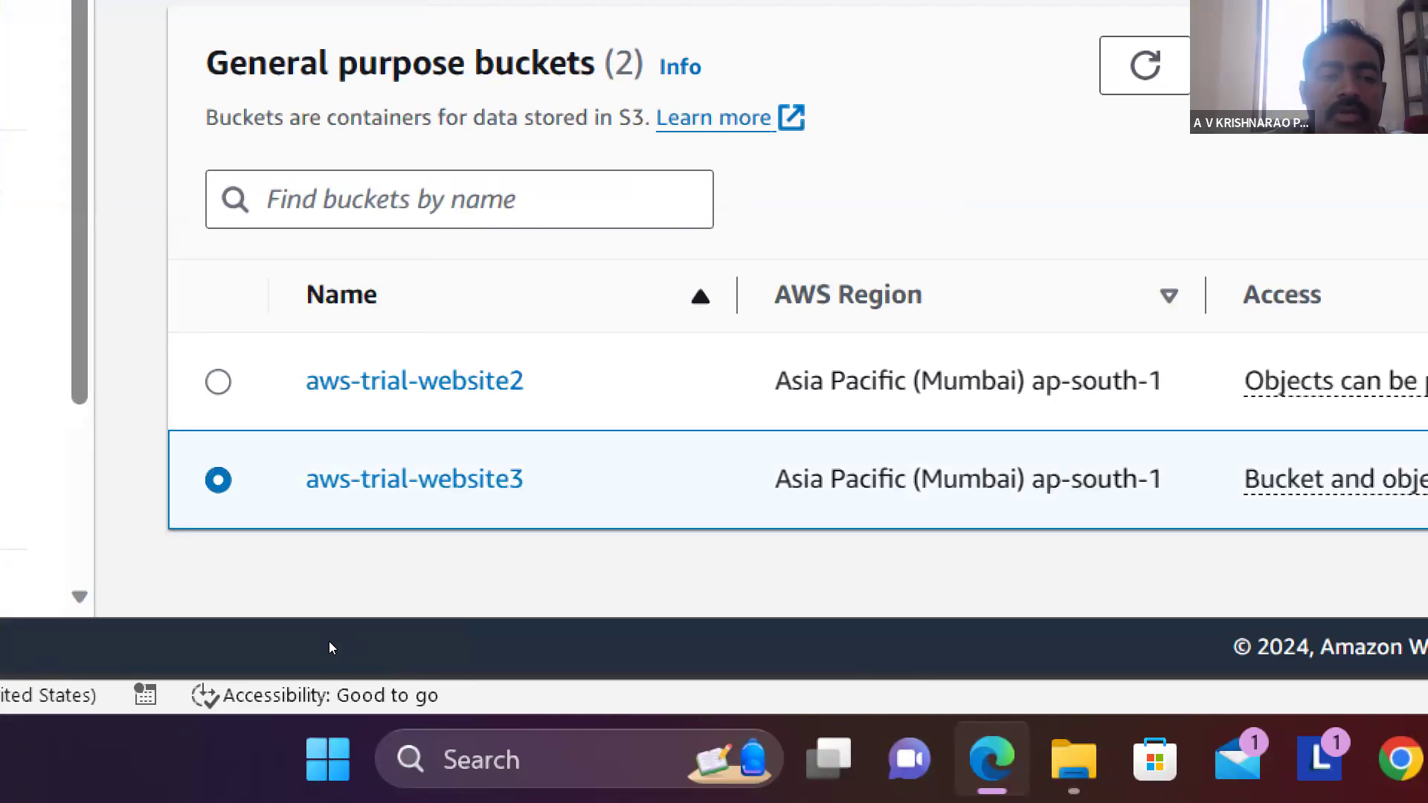
pyautogui.press('Tab')
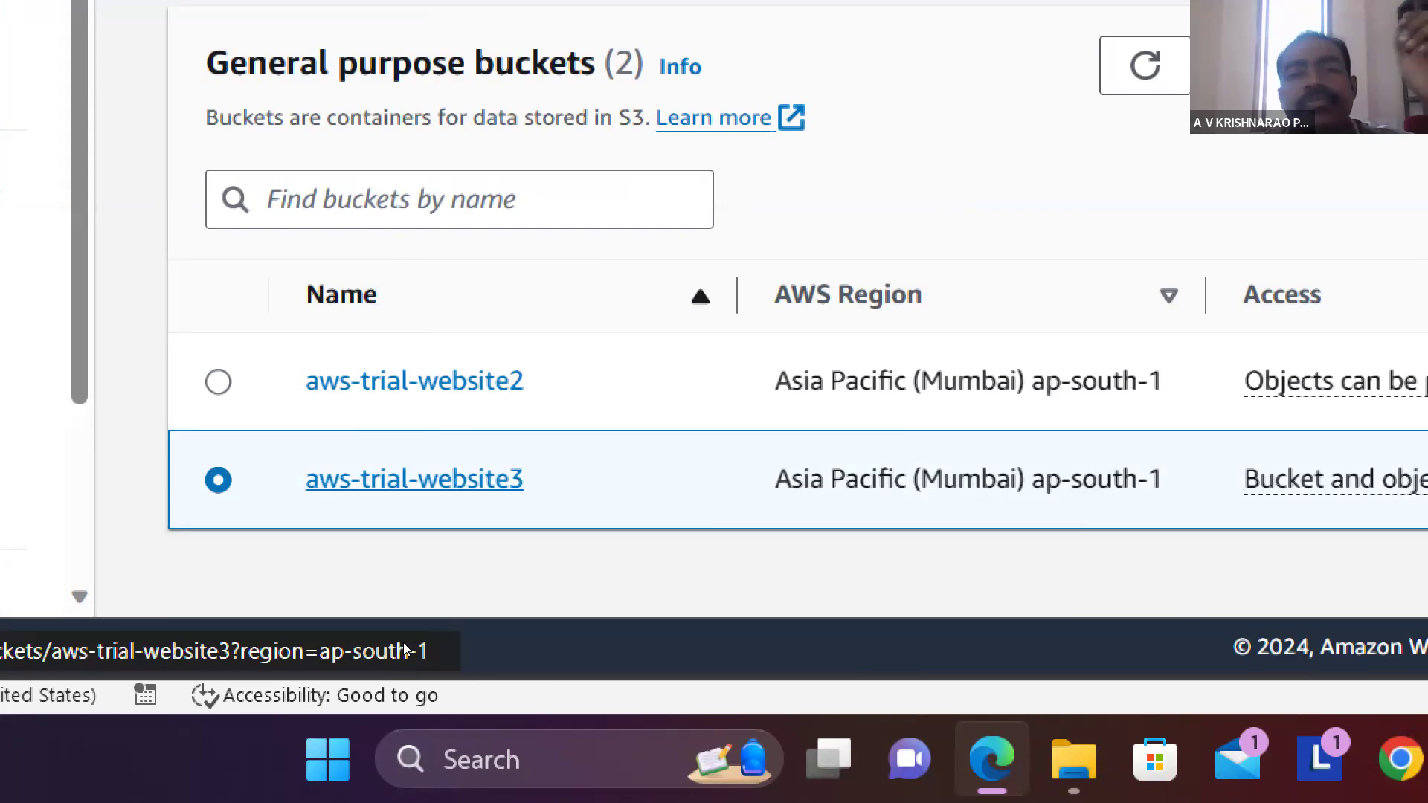
pyautogui.press('Return')
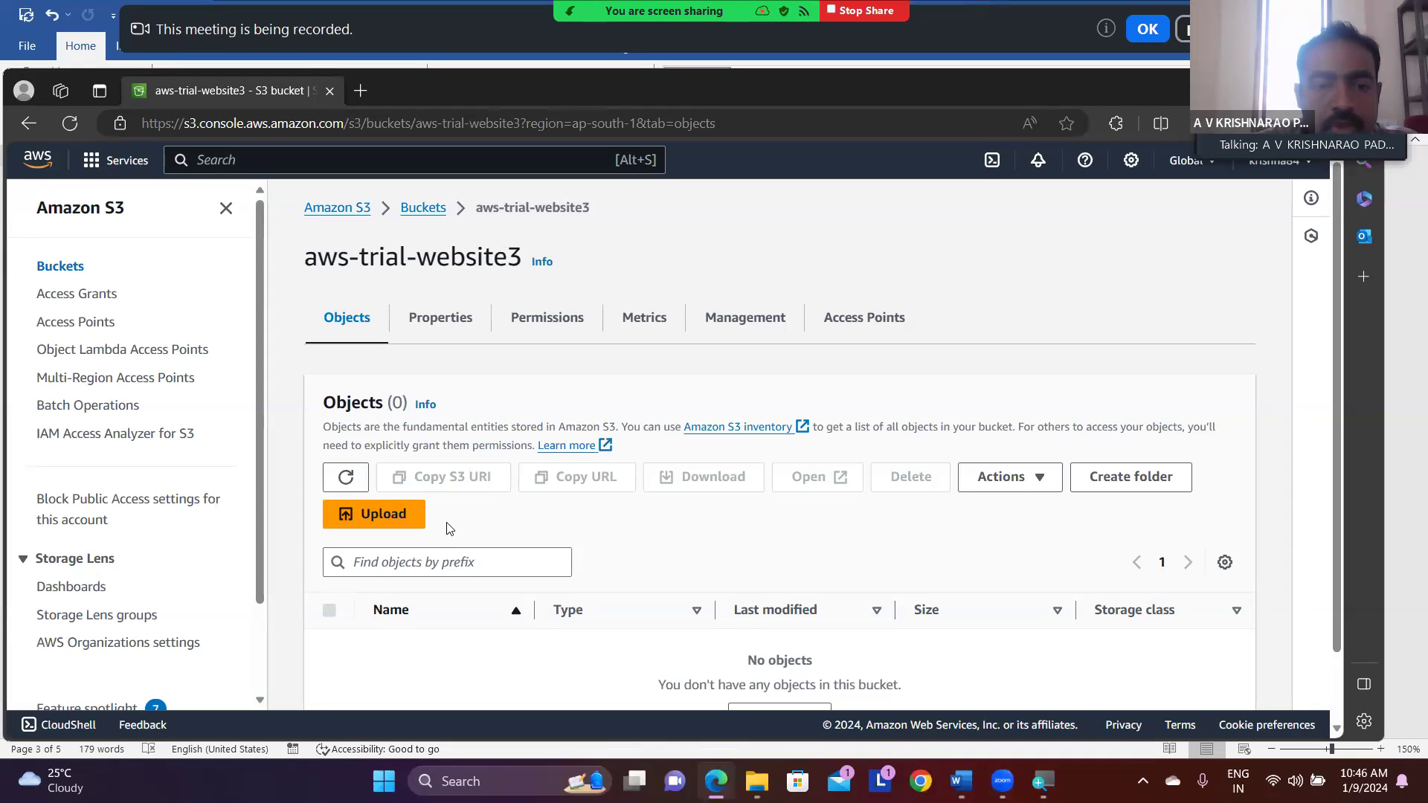
# - Start an upload to the bucket and add the index file from the extracted template's carvilla-v1.0 folder
pyautogui.click(401, 523)
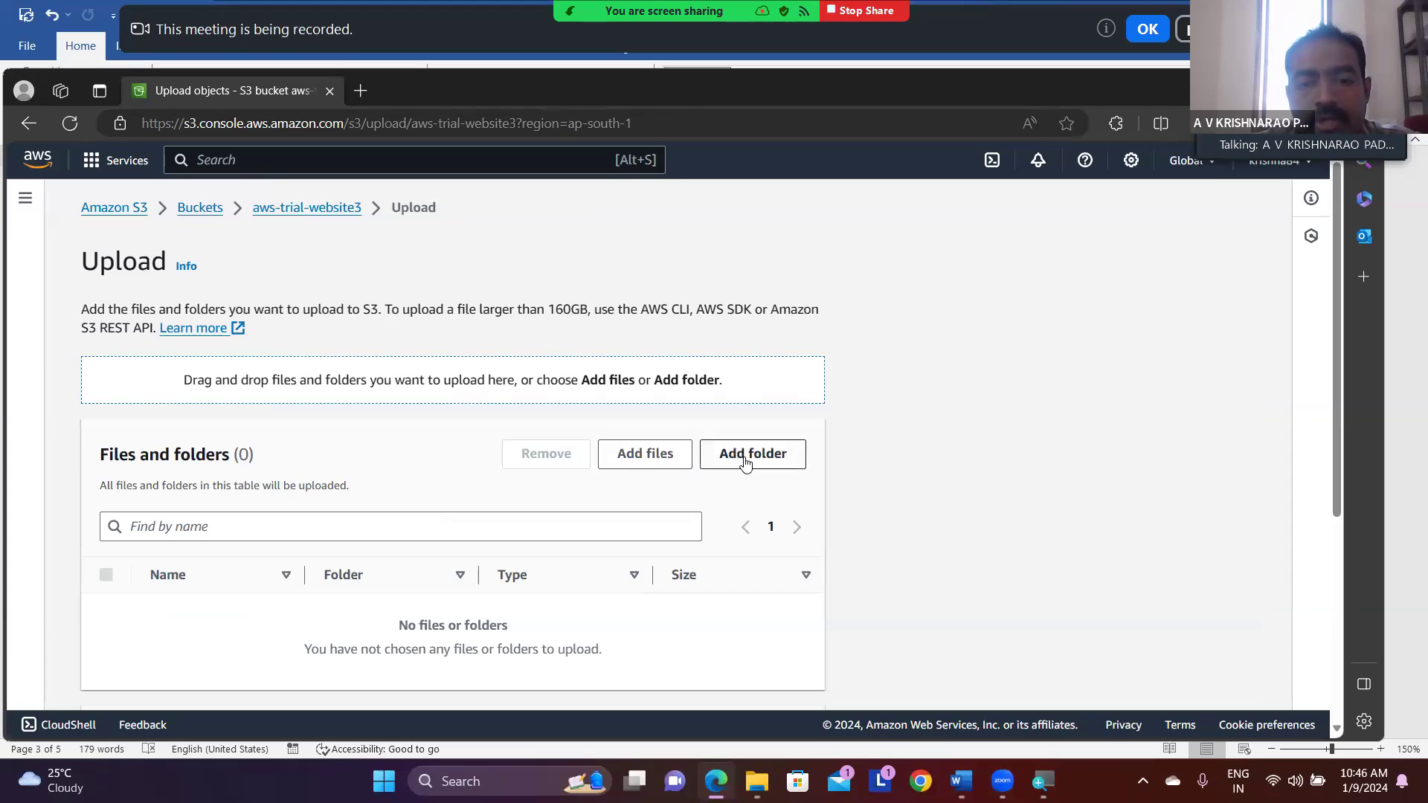
pyautogui.click(654, 455)
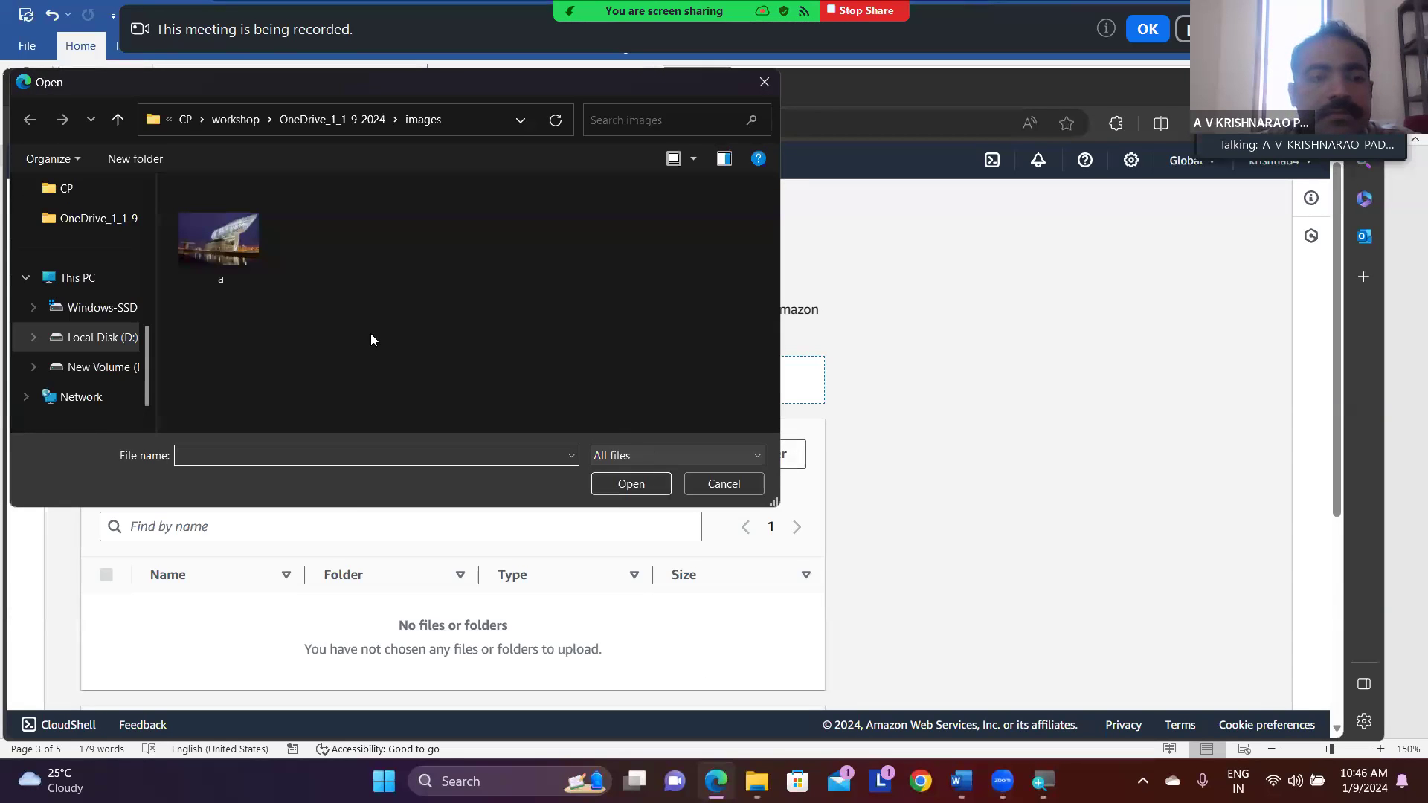
pyautogui.click(244, 125)
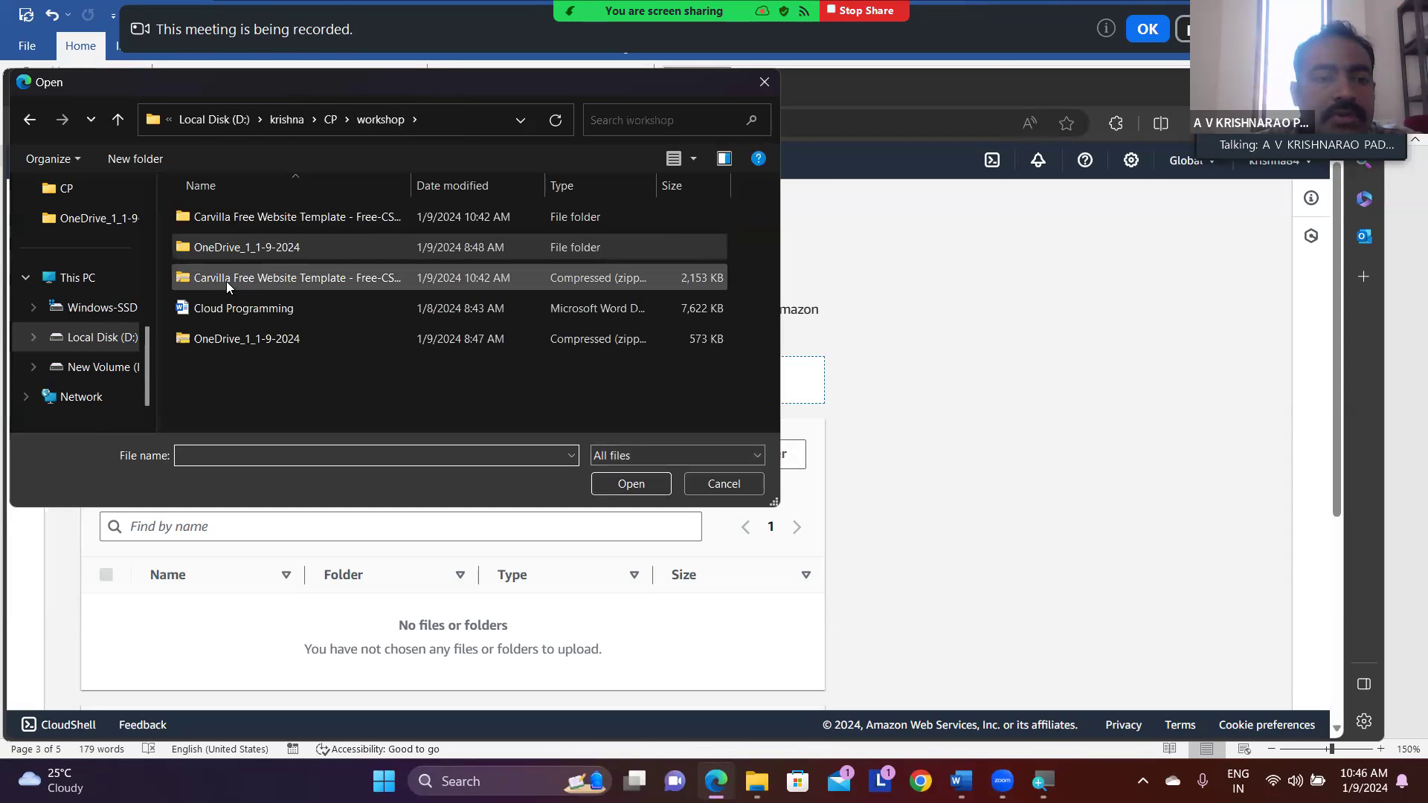
pyautogui.click(253, 221)
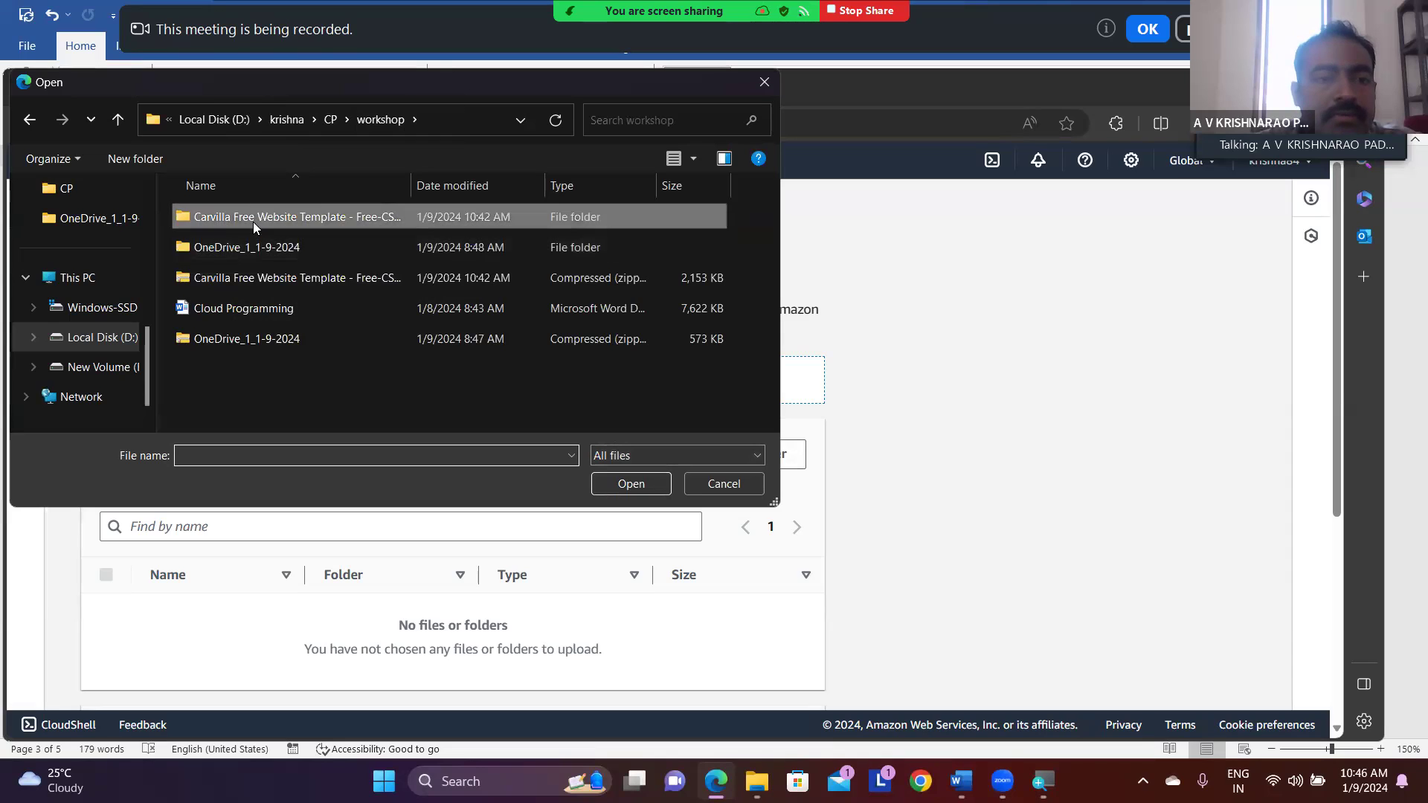
pyautogui.doubleClick(253, 221)
pyautogui.doubleClick(253, 222)
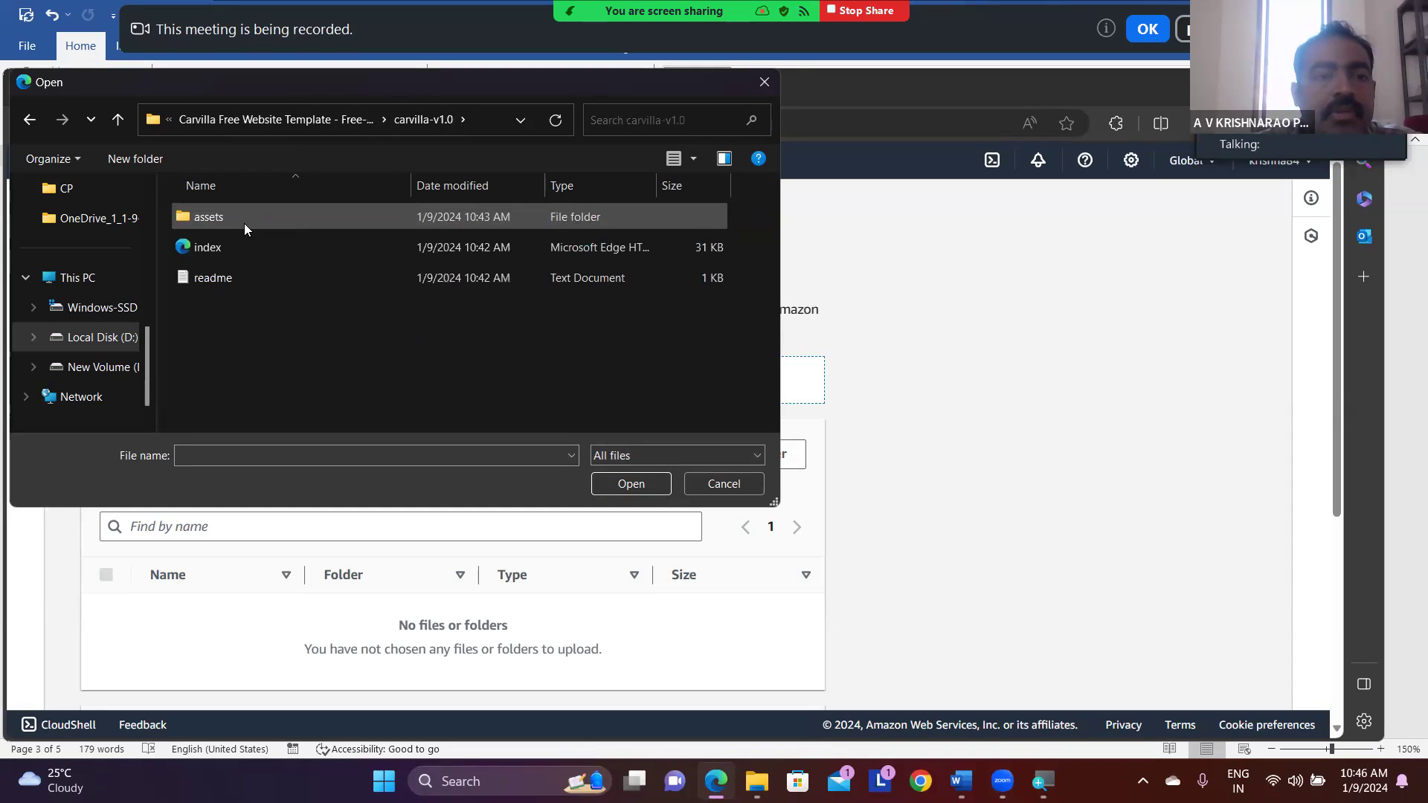
pyautogui.click(217, 247)
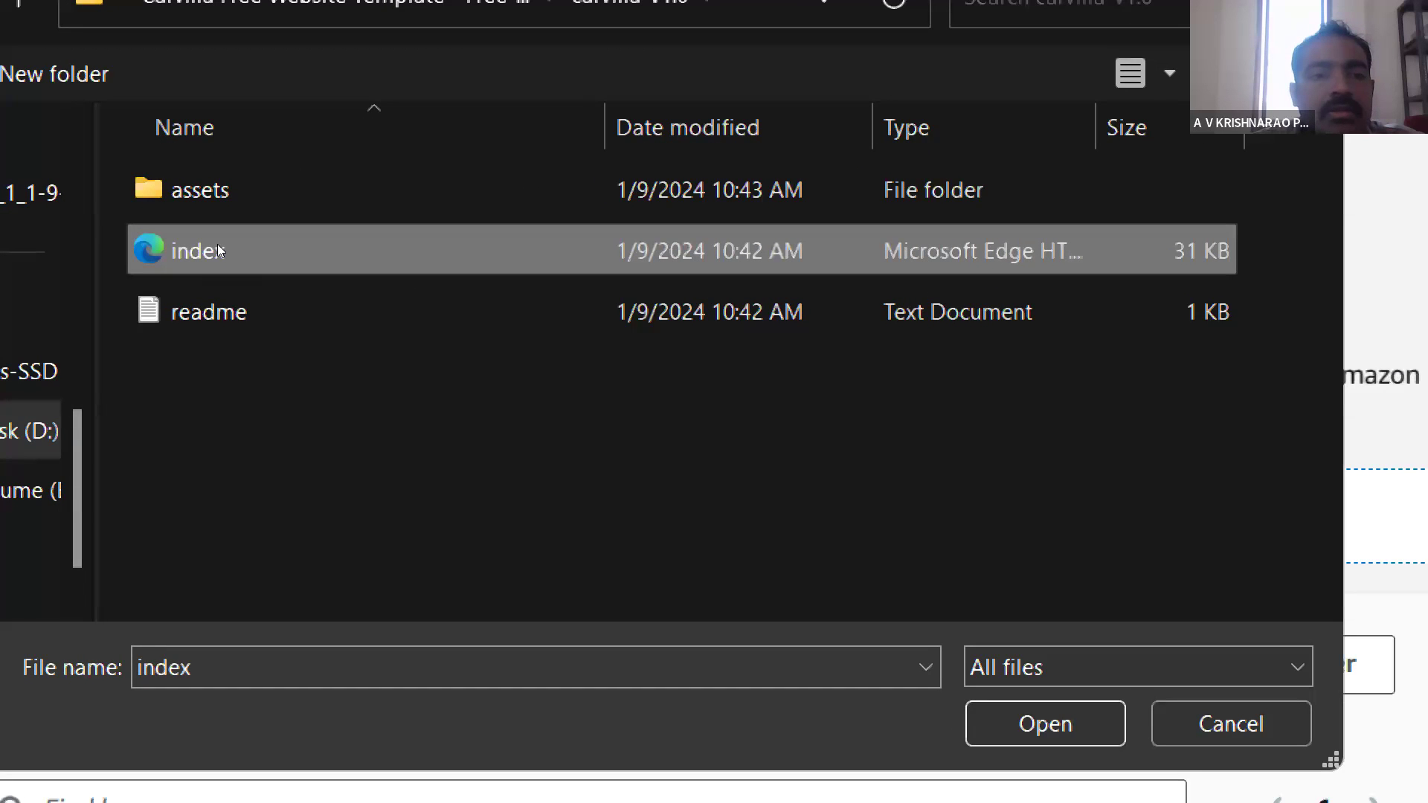
pyautogui.click(217, 247)
pyautogui.click(108, 97)
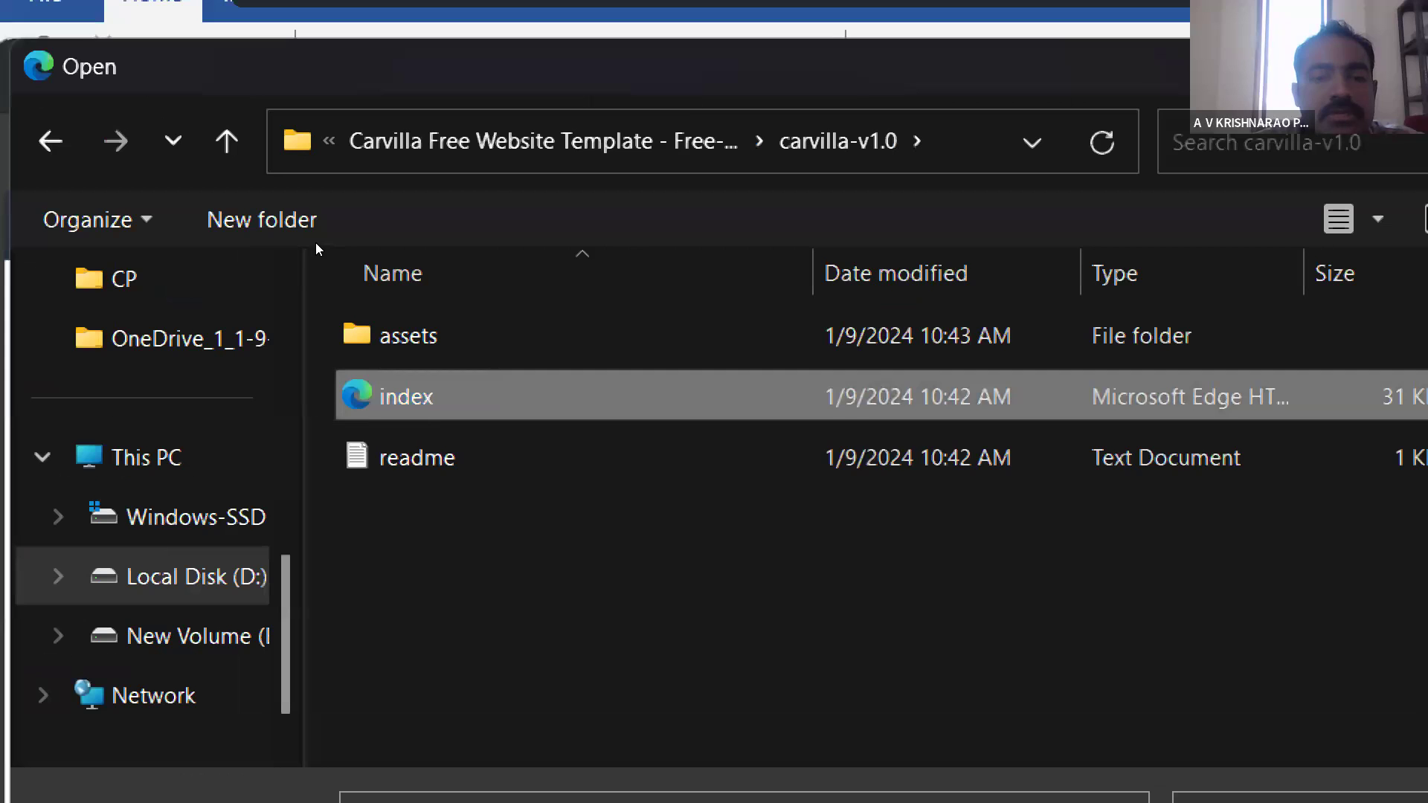
pyautogui.press('Return')
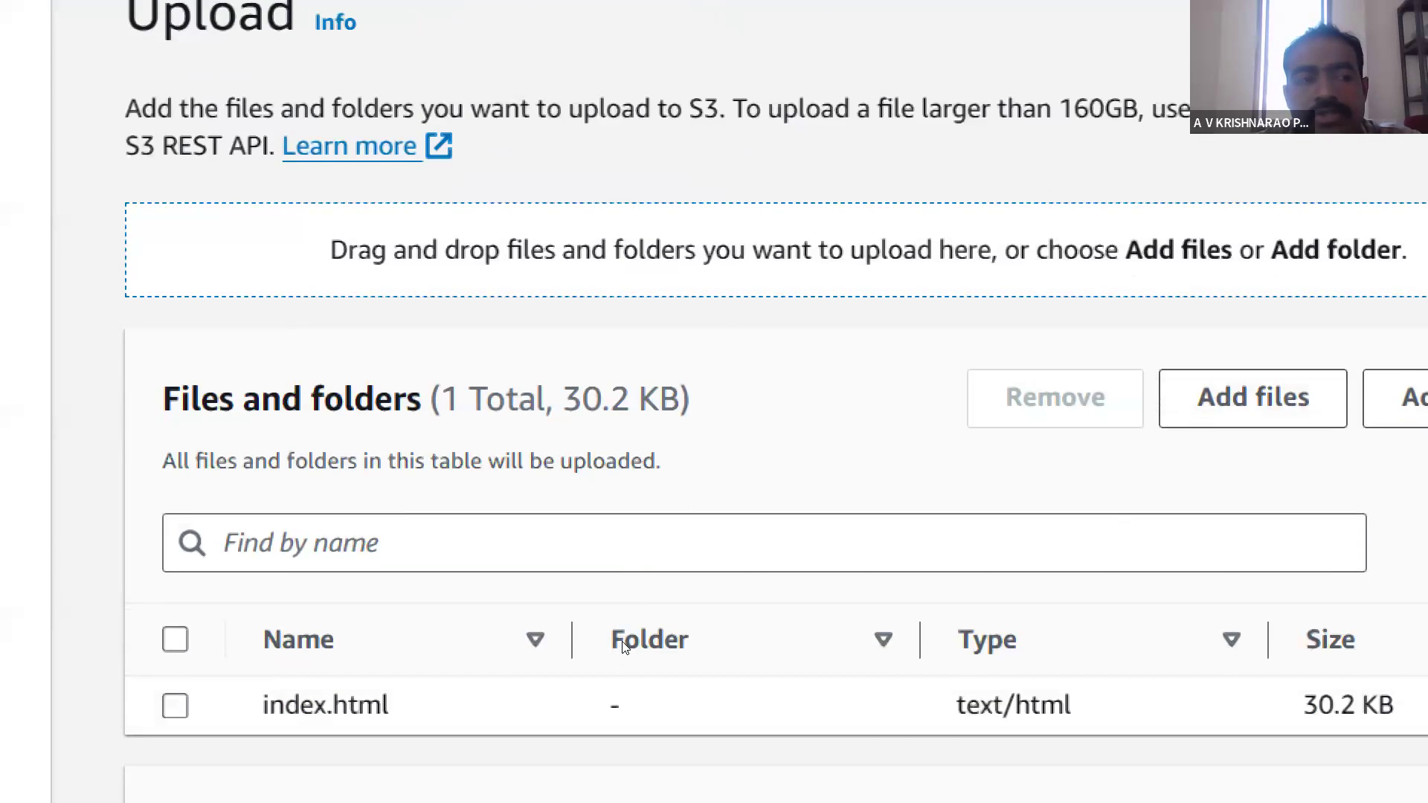
# - Add the assets folder from carvilla-v1.0 to the upload, confirming that all its files are included
pyautogui.click(1241, 397)
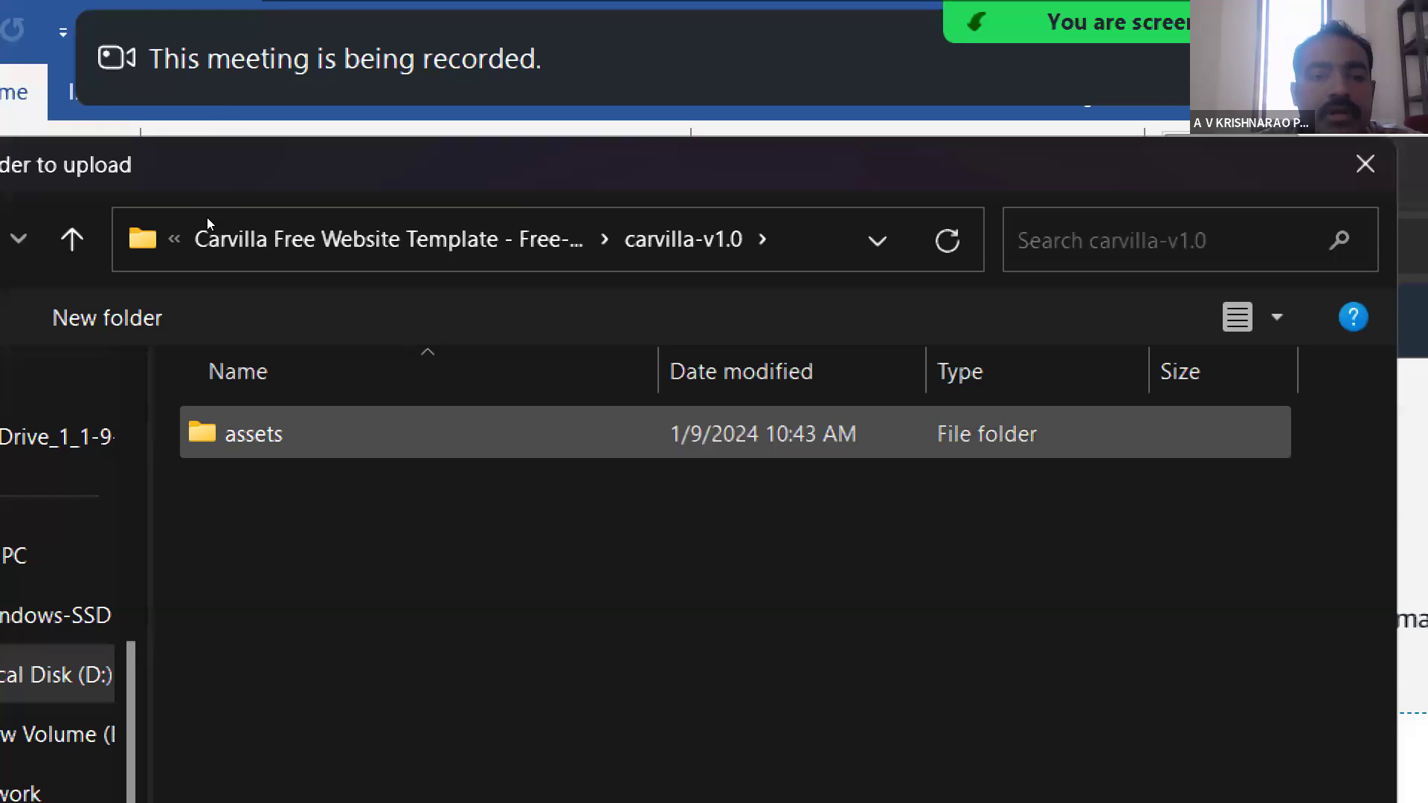
pyautogui.click(335, 240)
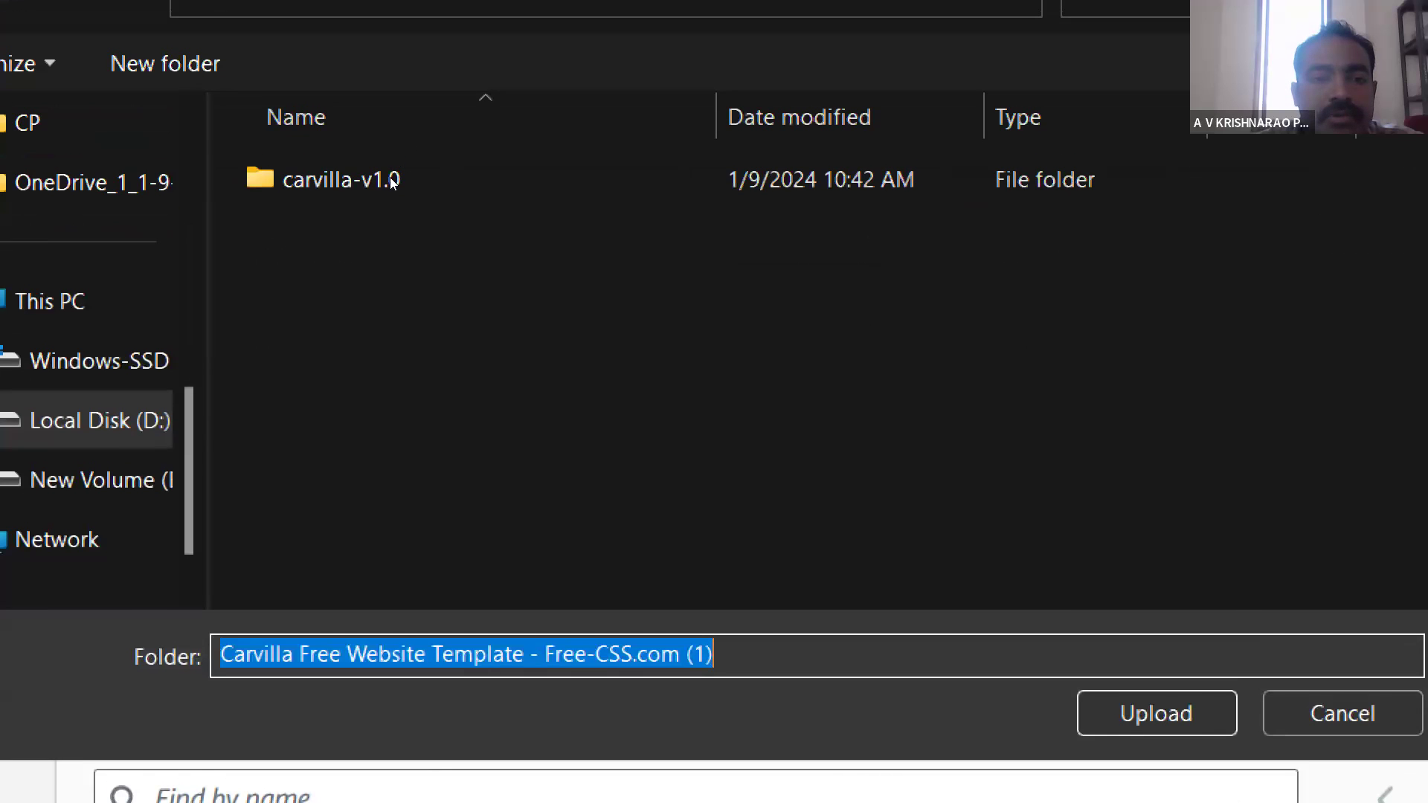
pyautogui.doubleClick(297, 180)
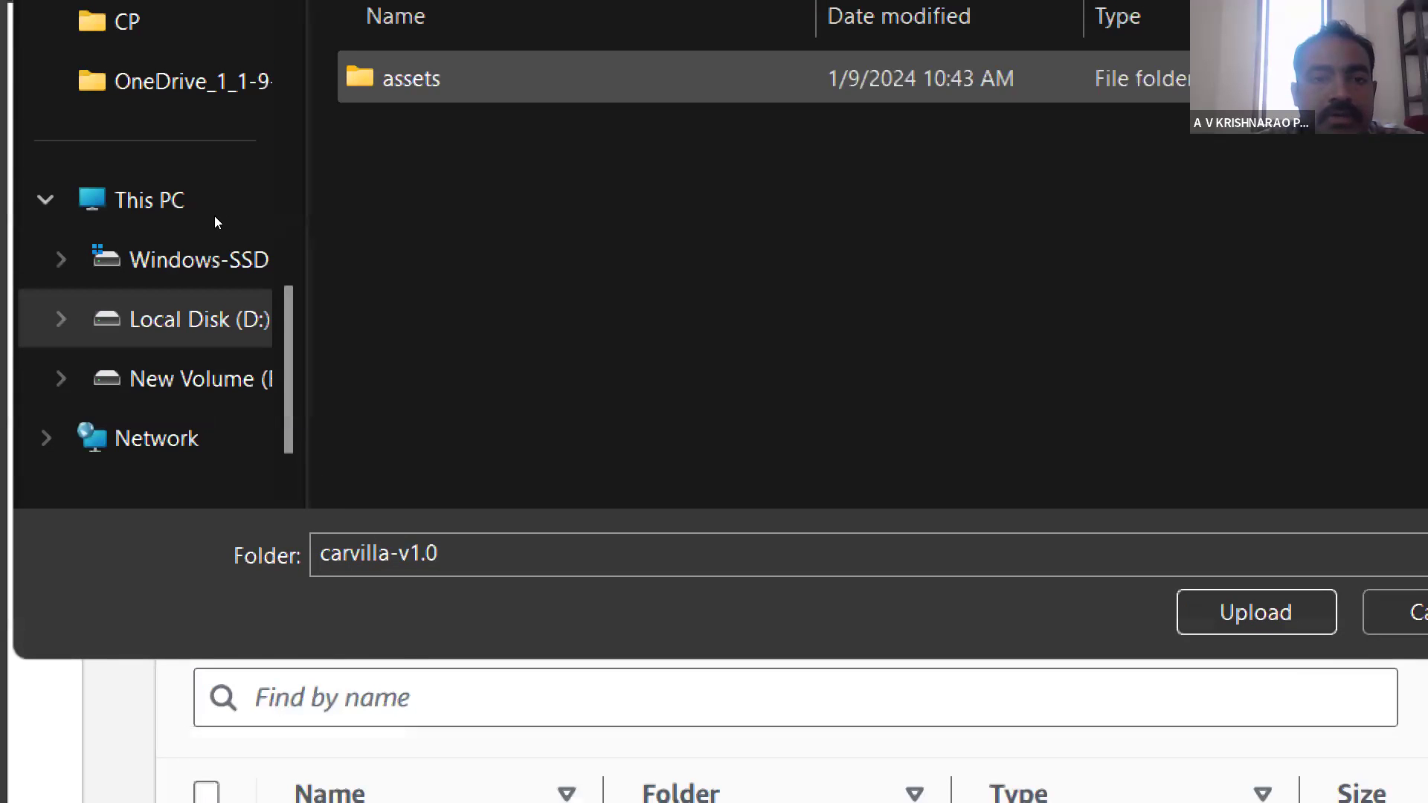
pyautogui.click(411, 79)
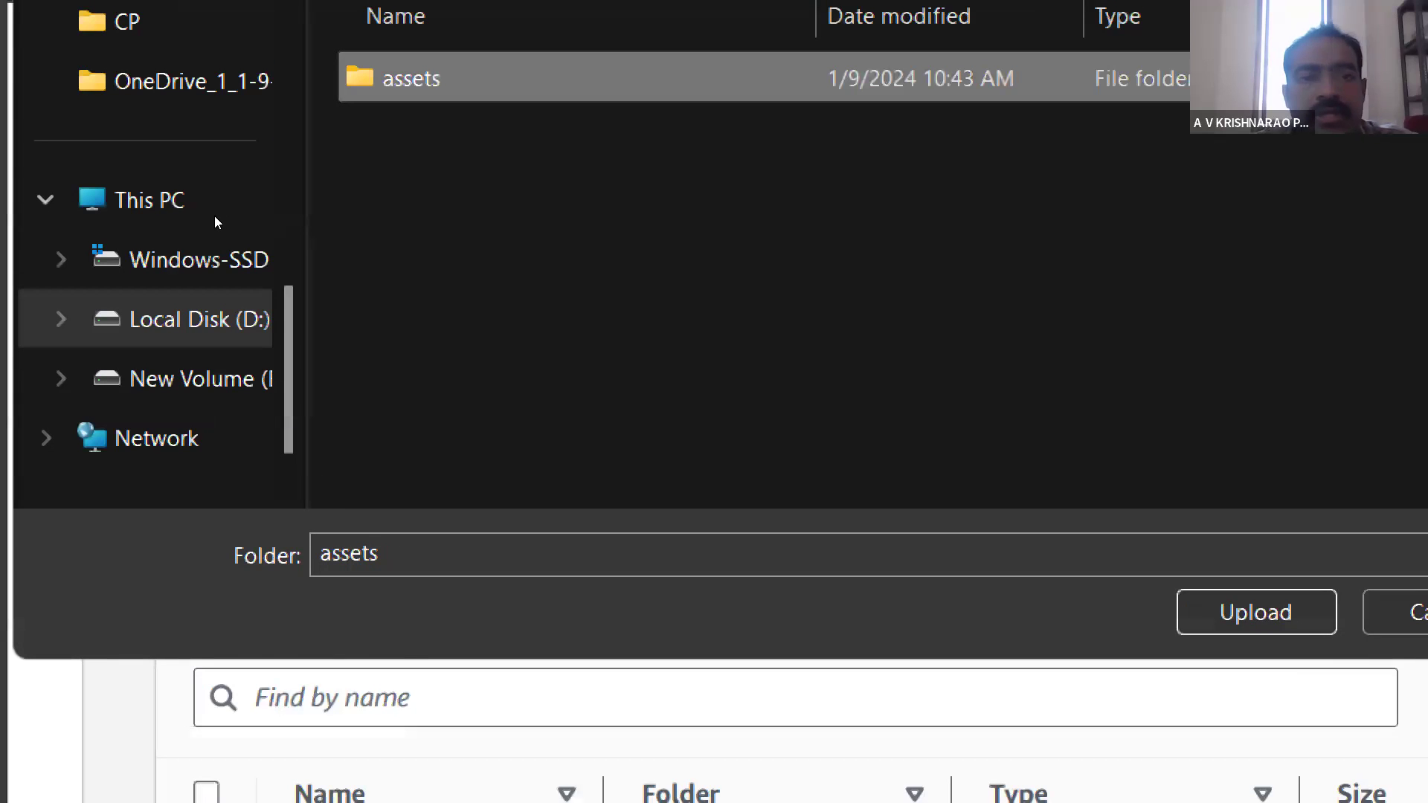
pyautogui.click(1256, 613)
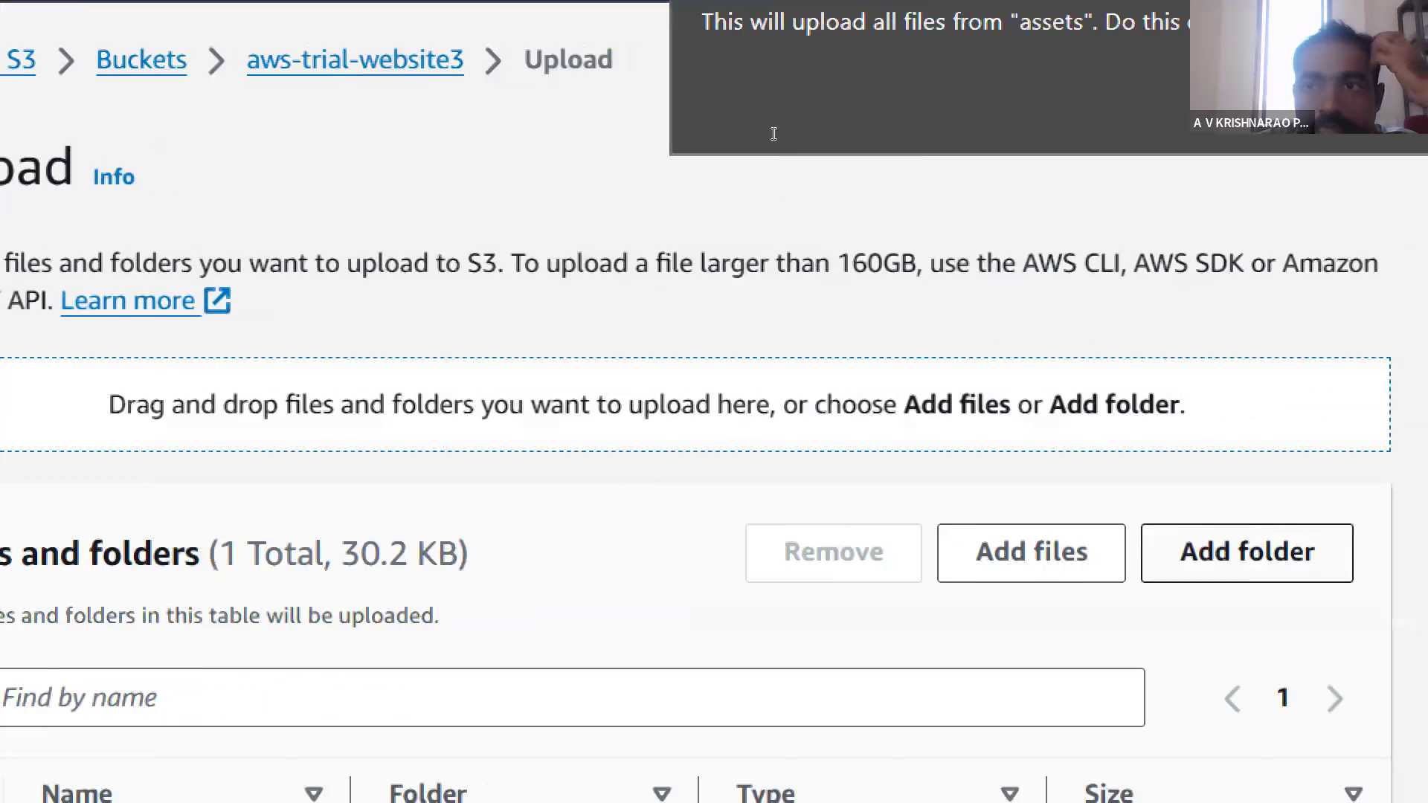
pyautogui.press('Return')
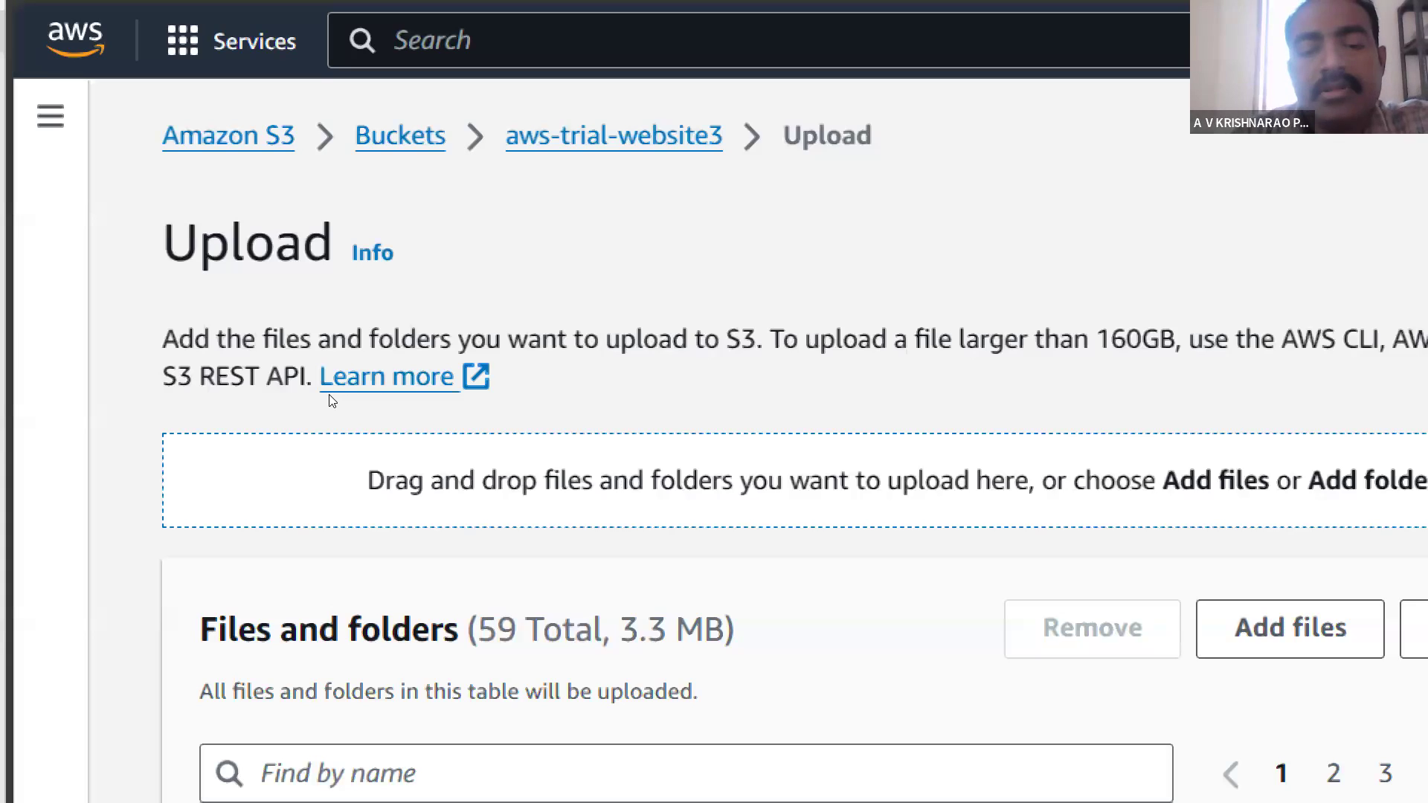
# - Look through the files and folders queued for upload and check the destination bucket
pyautogui.scroll(-3, 332, 401)
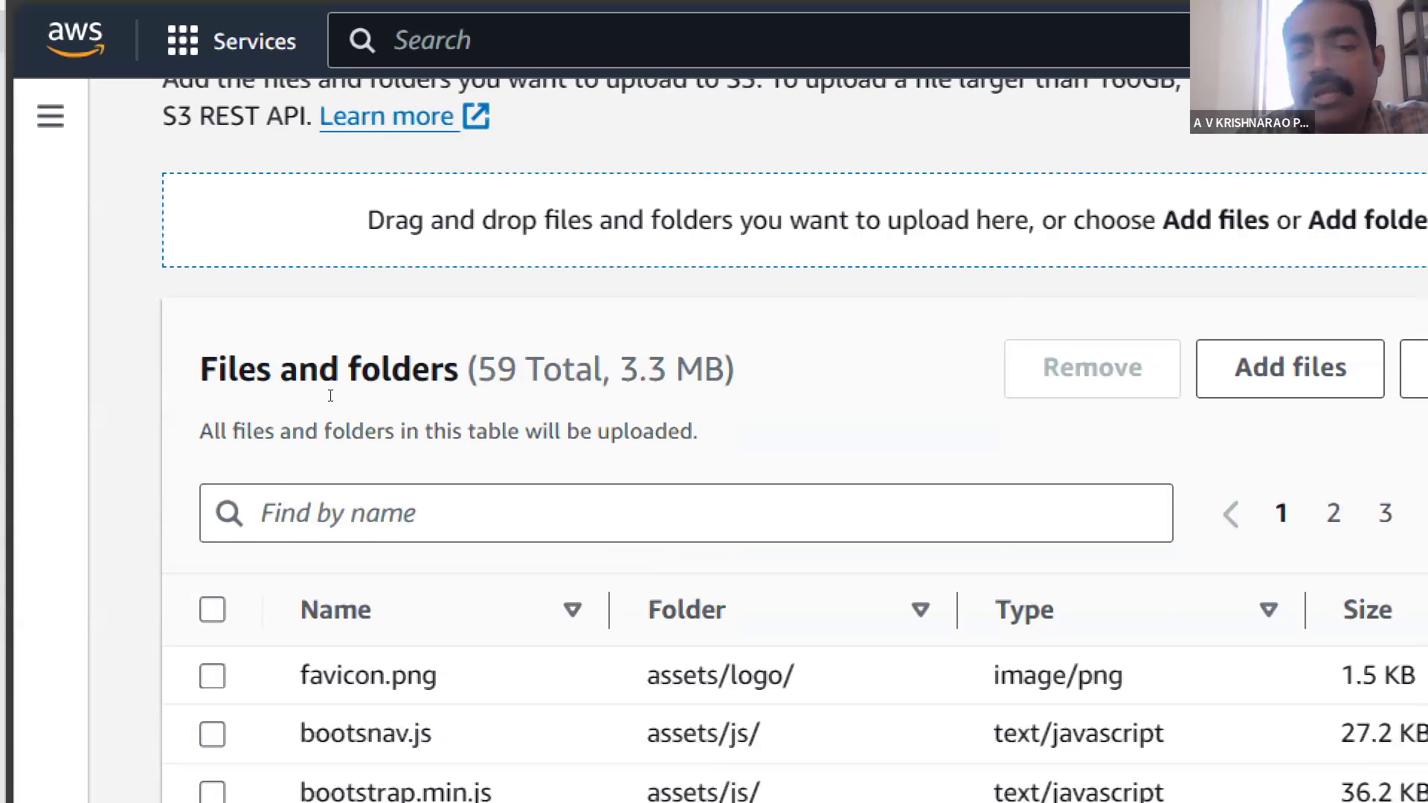
pyautogui.scroll(-5, 330, 395)
pyautogui.scroll(2, 330, 395)
pyautogui.scroll(3, 330, 395)
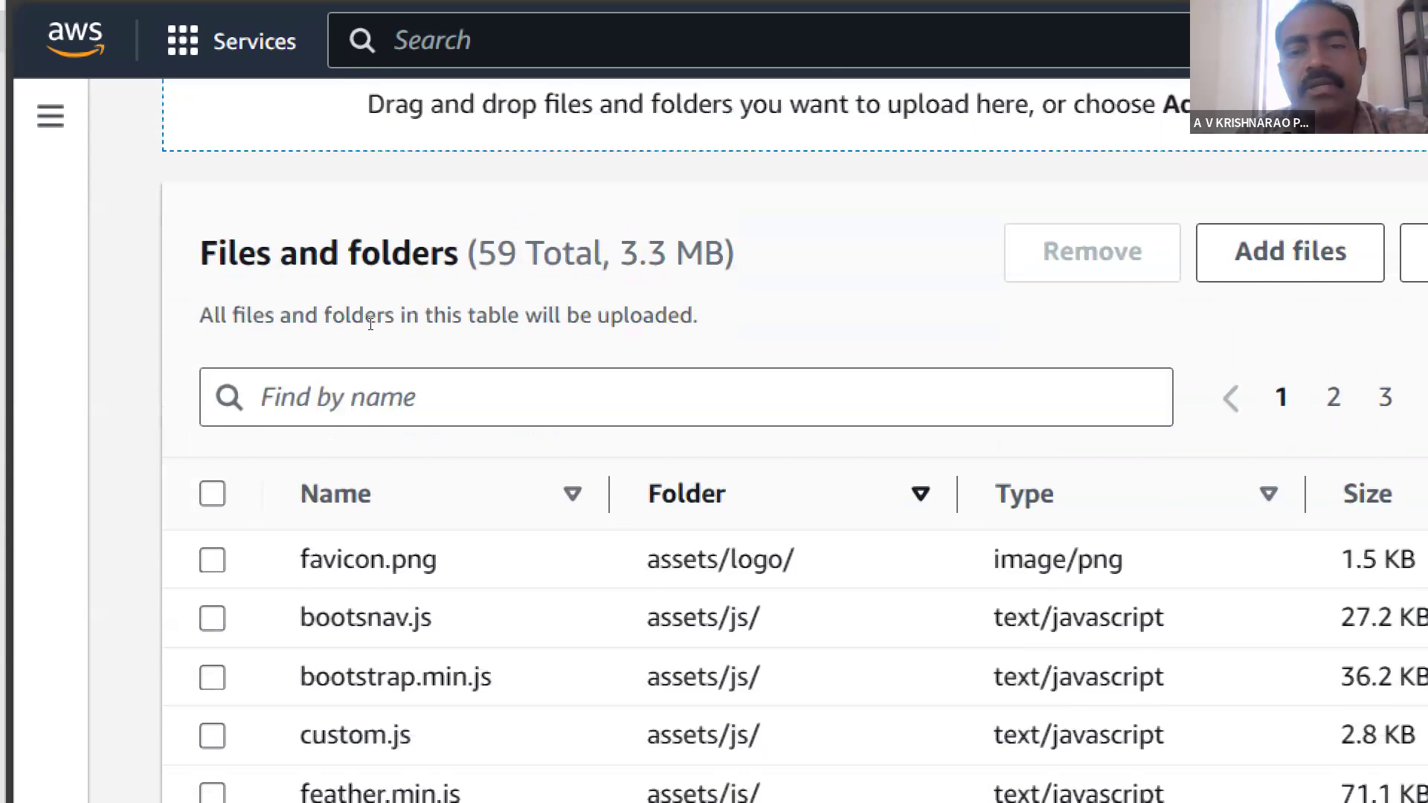
pyautogui.scroll(-6, 381, 305)
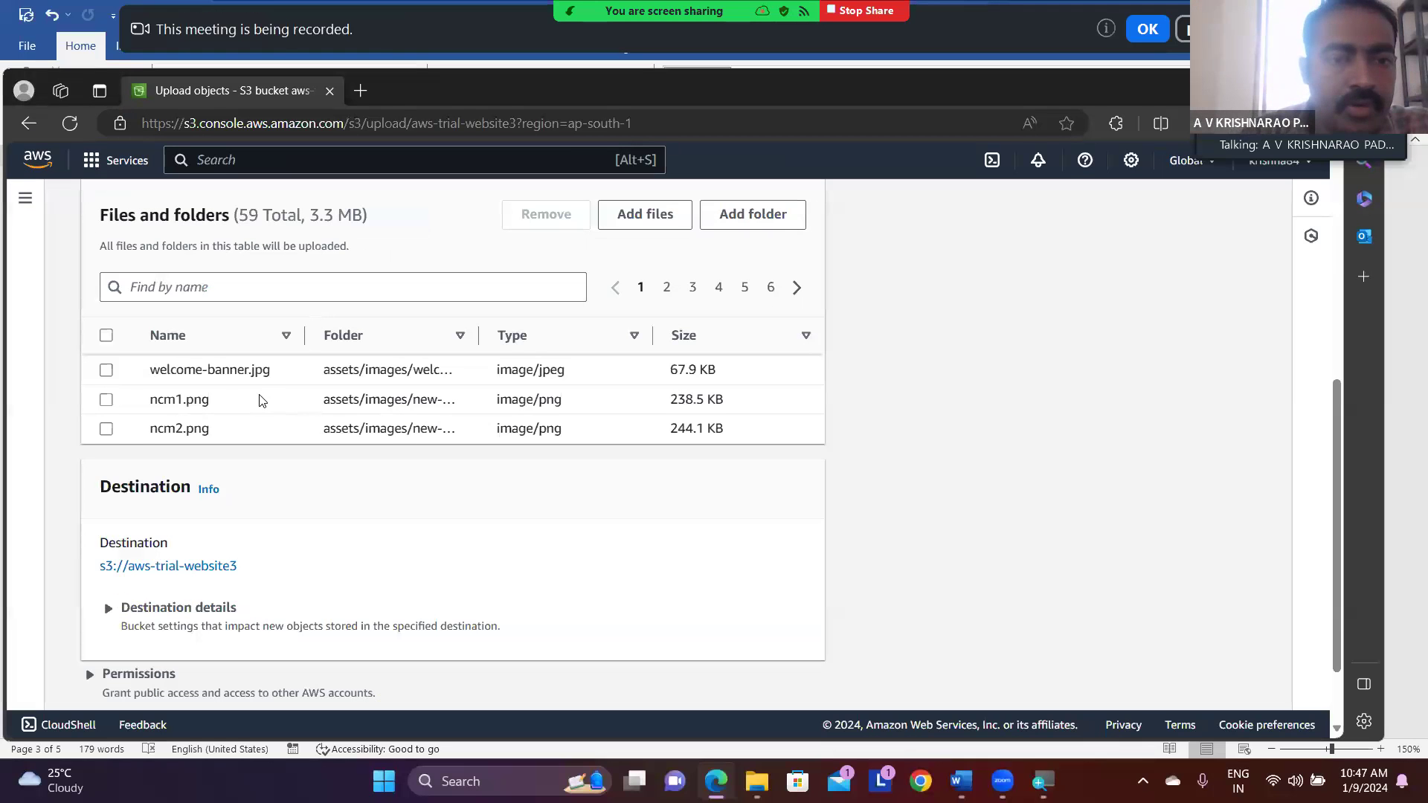
pyautogui.scroll(5, 261, 401)
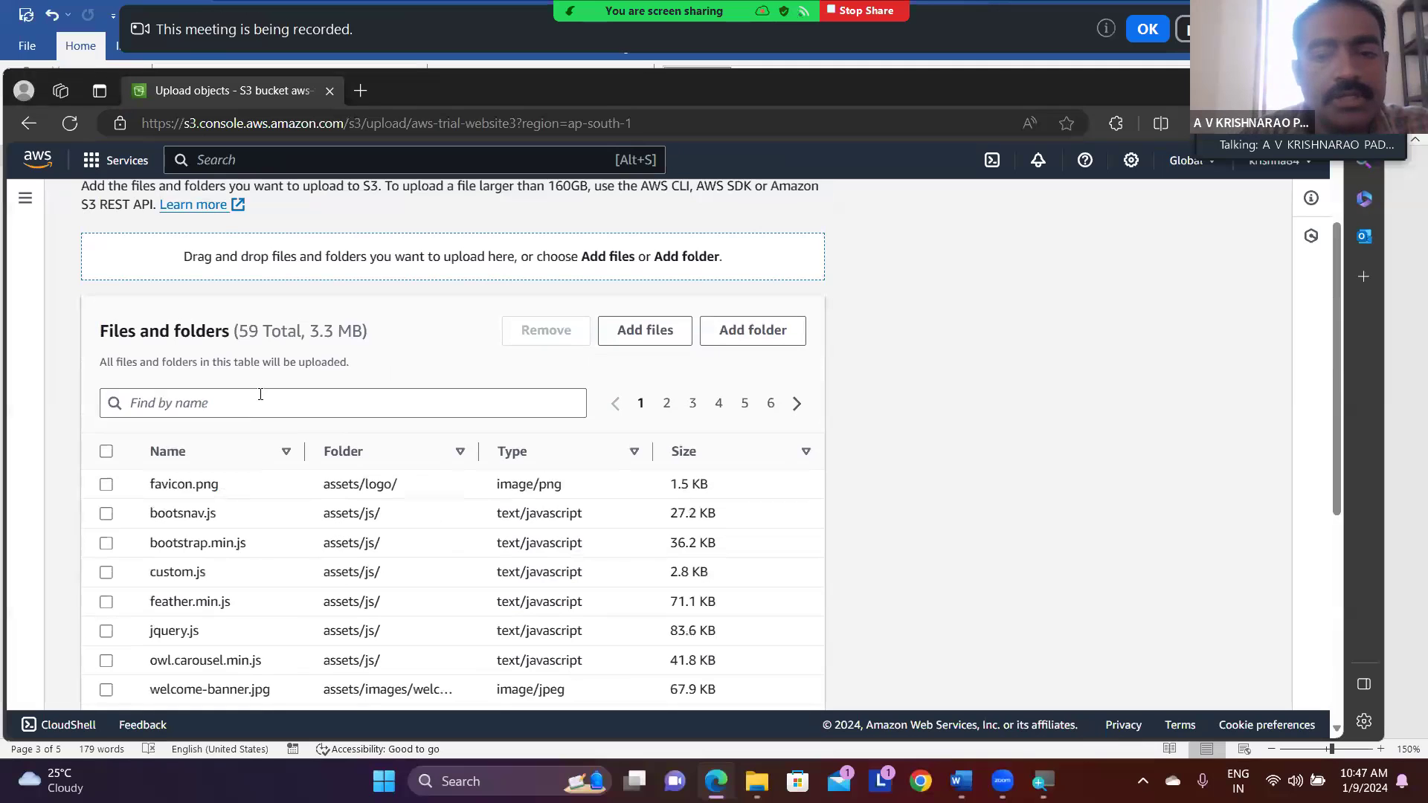
pyautogui.scroll(-3, 928, 455)
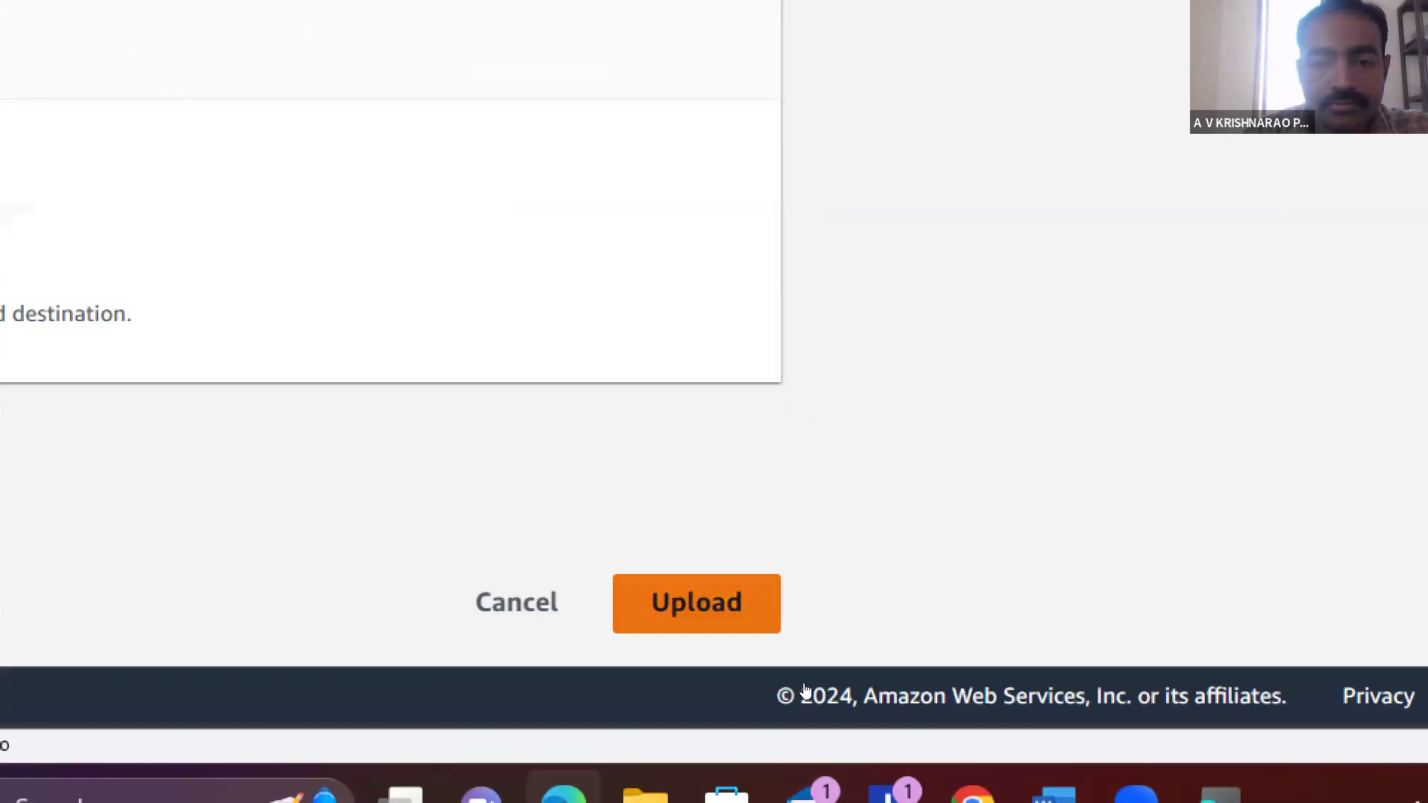
# - Upload the queued index file and assets folder to the aws-trial-website3 bucket
pyautogui.click(735, 626)
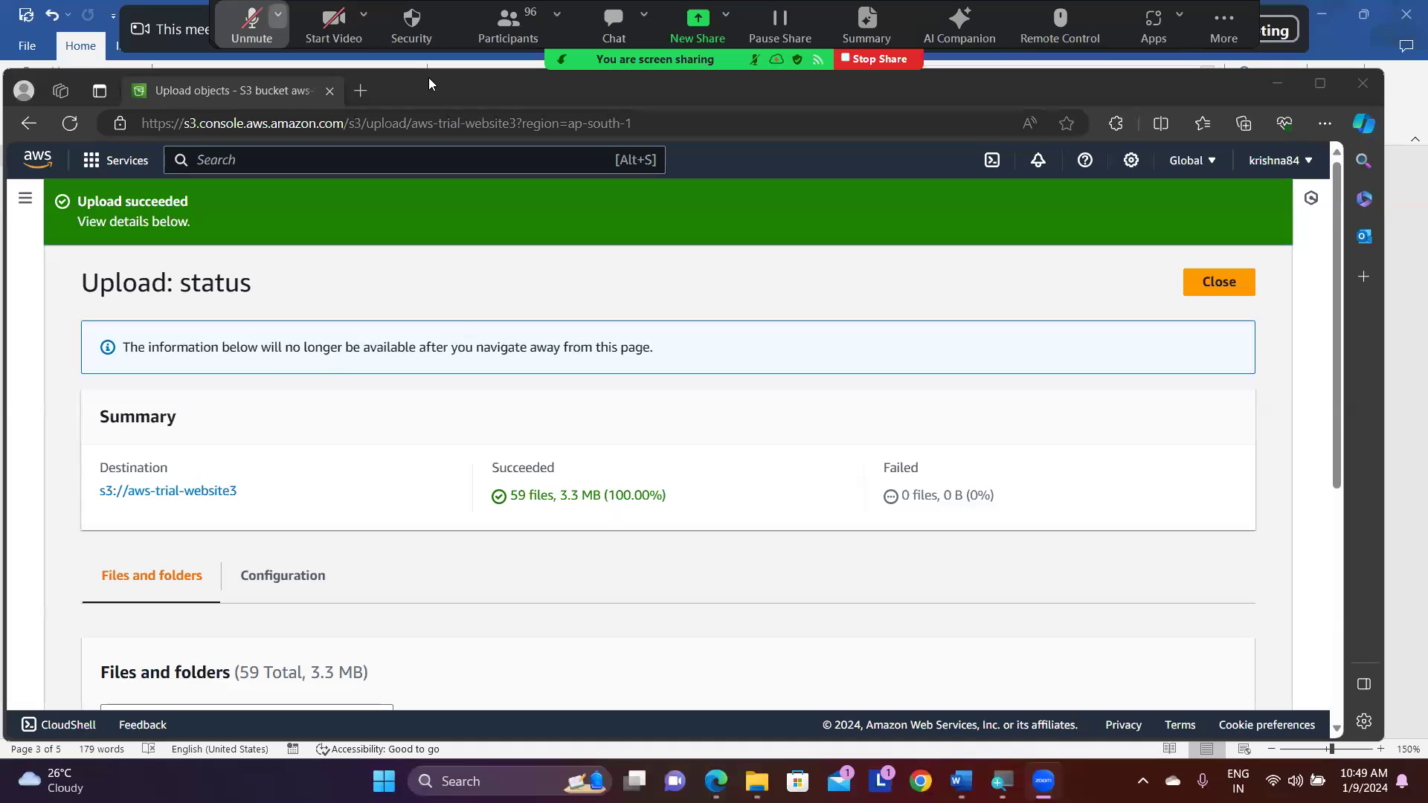
# - Unmute the microphone in the Zoom meeting, accepting the host's unmute requests
pyautogui.click(277, 14)
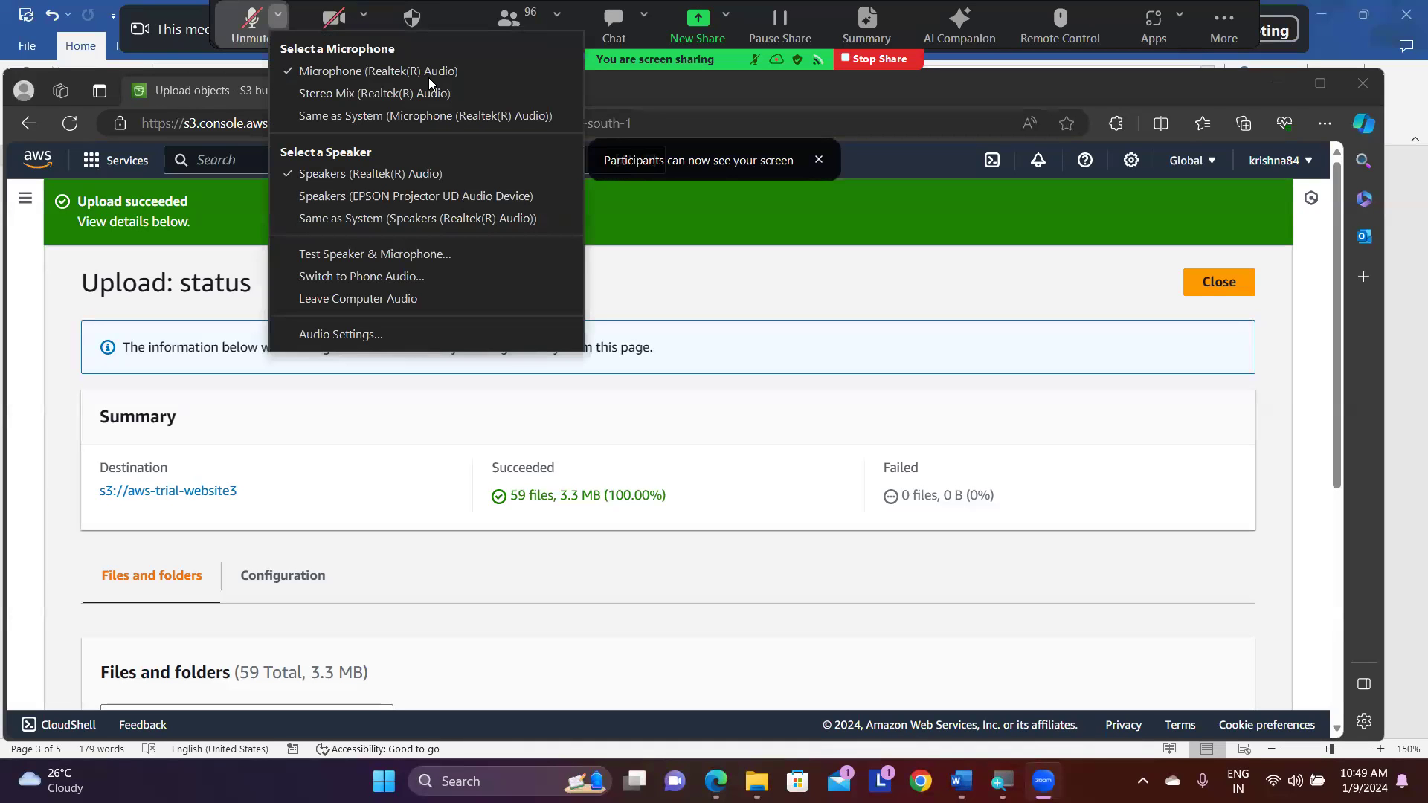
pyautogui.click(252, 24)
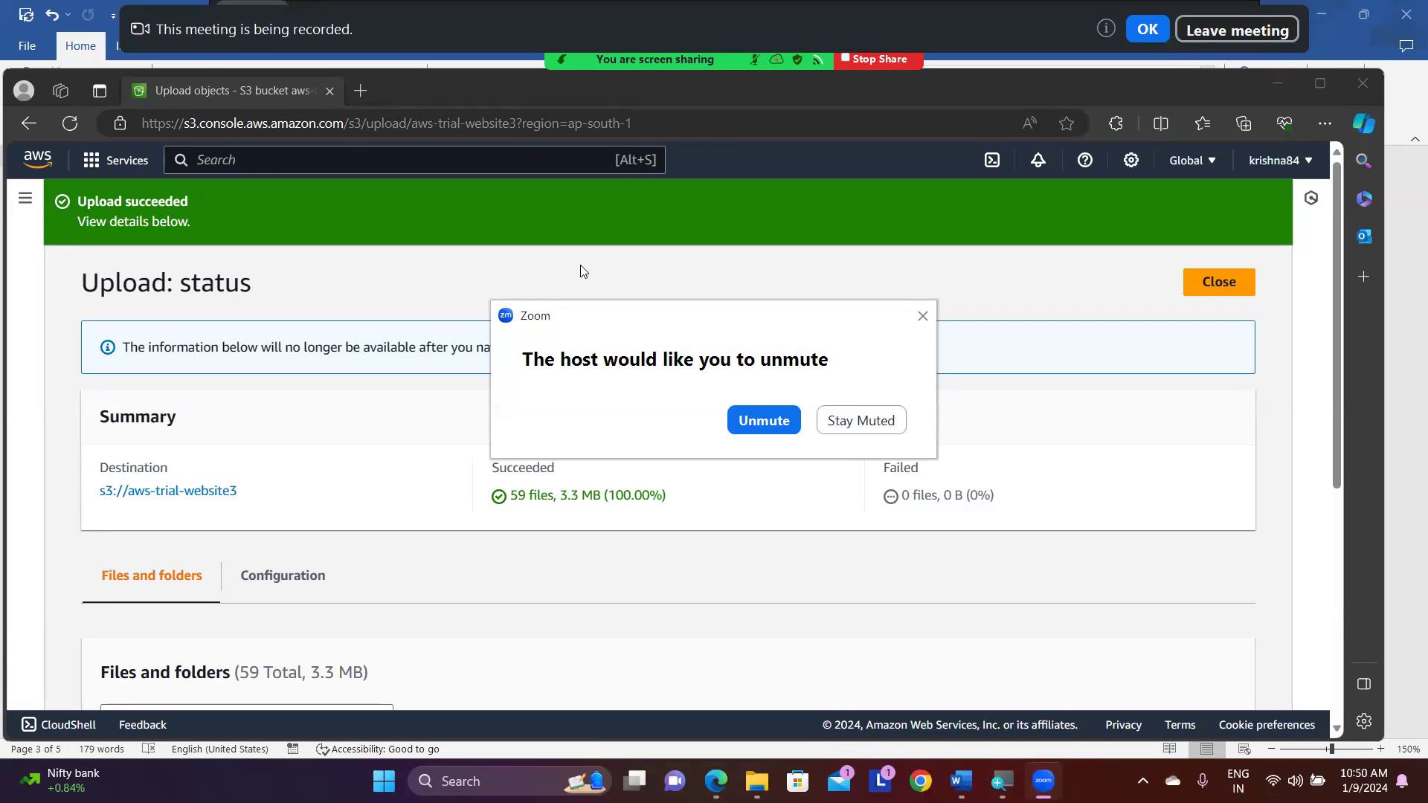
pyautogui.click(762, 421)
pyautogui.click(753, 423)
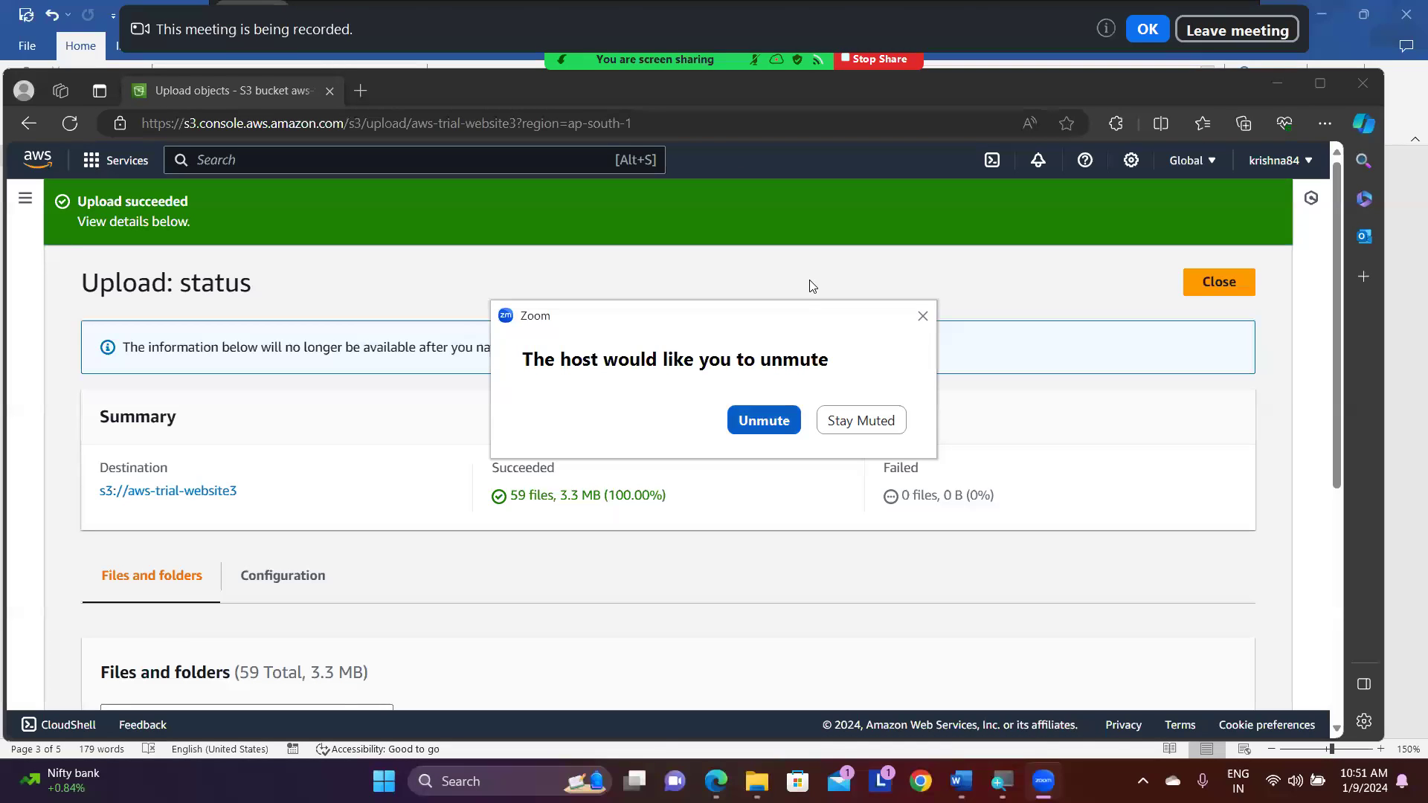
pyautogui.click(749, 418)
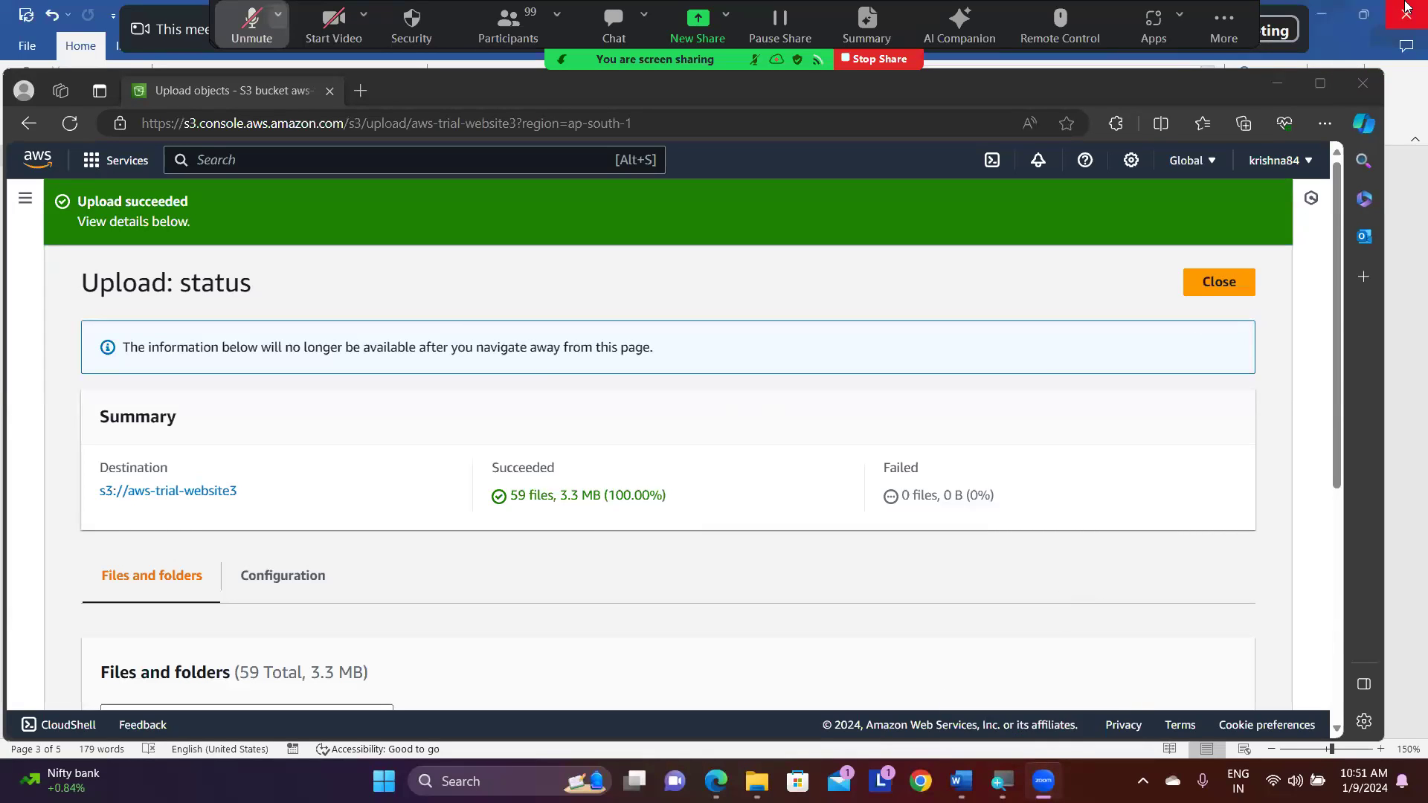
pyautogui.hotkey('alt', 'a')
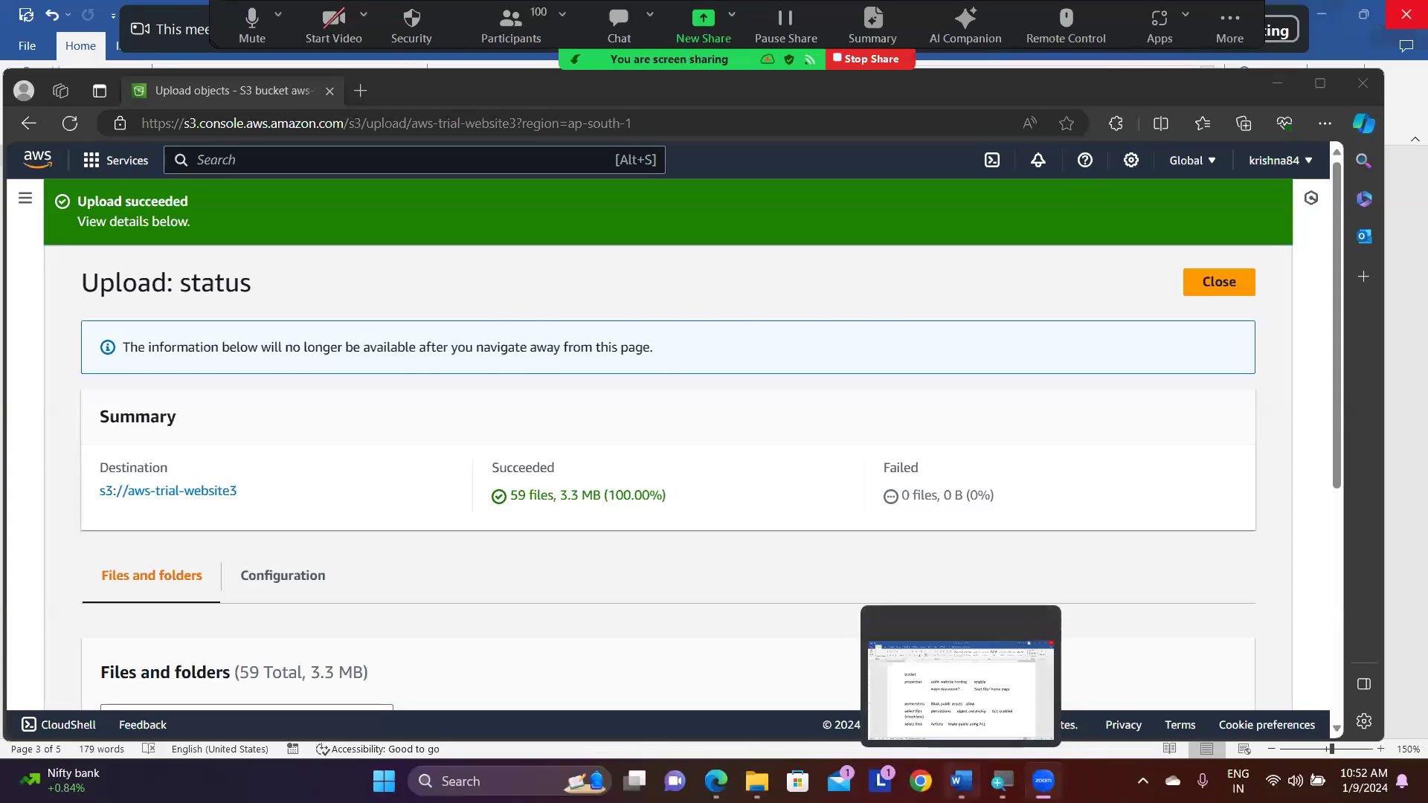
# - Switch to the Word notes and review the upload and static website hosting instructions
pyautogui.click(961, 781)
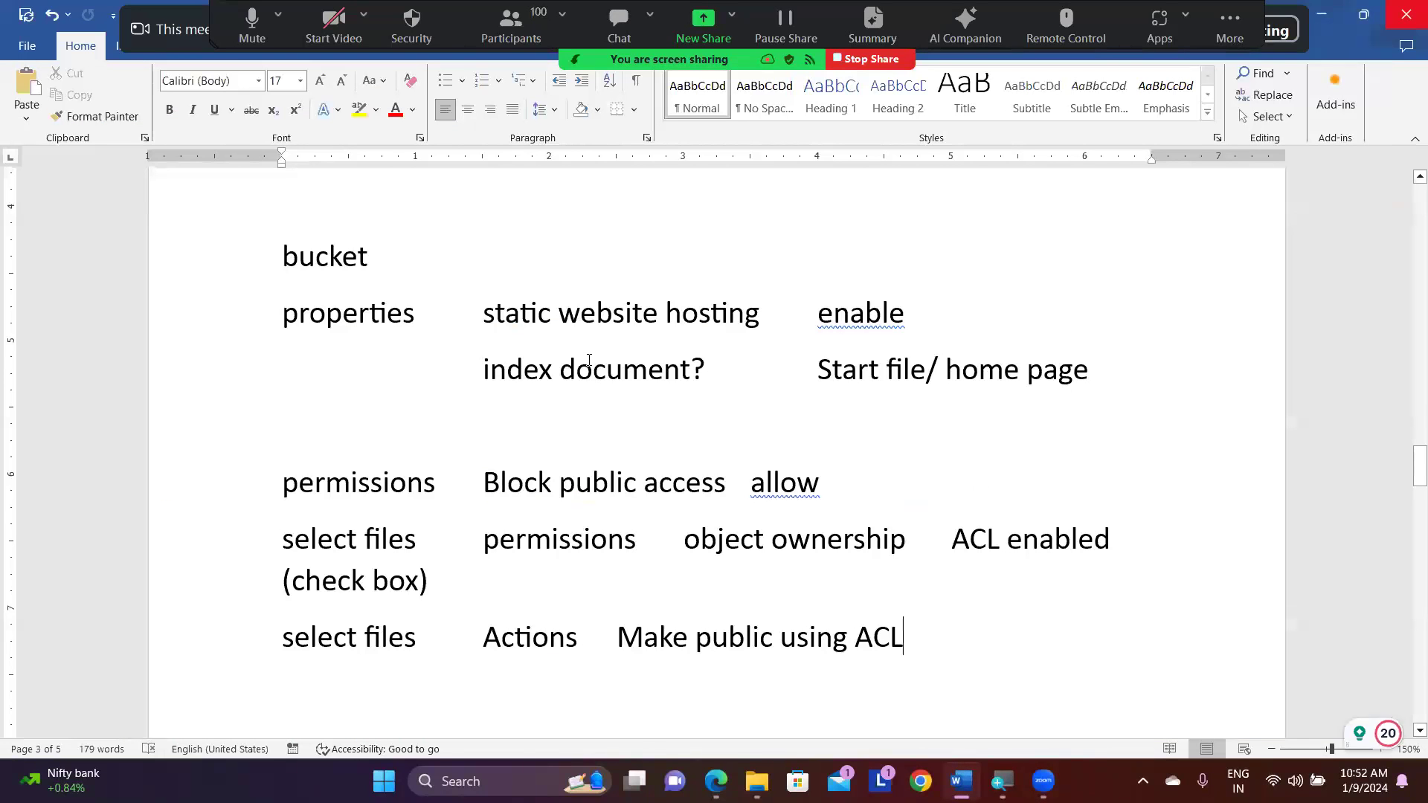
pyautogui.scroll(3, 587, 360)
pyautogui.scroll(1, 589, 360)
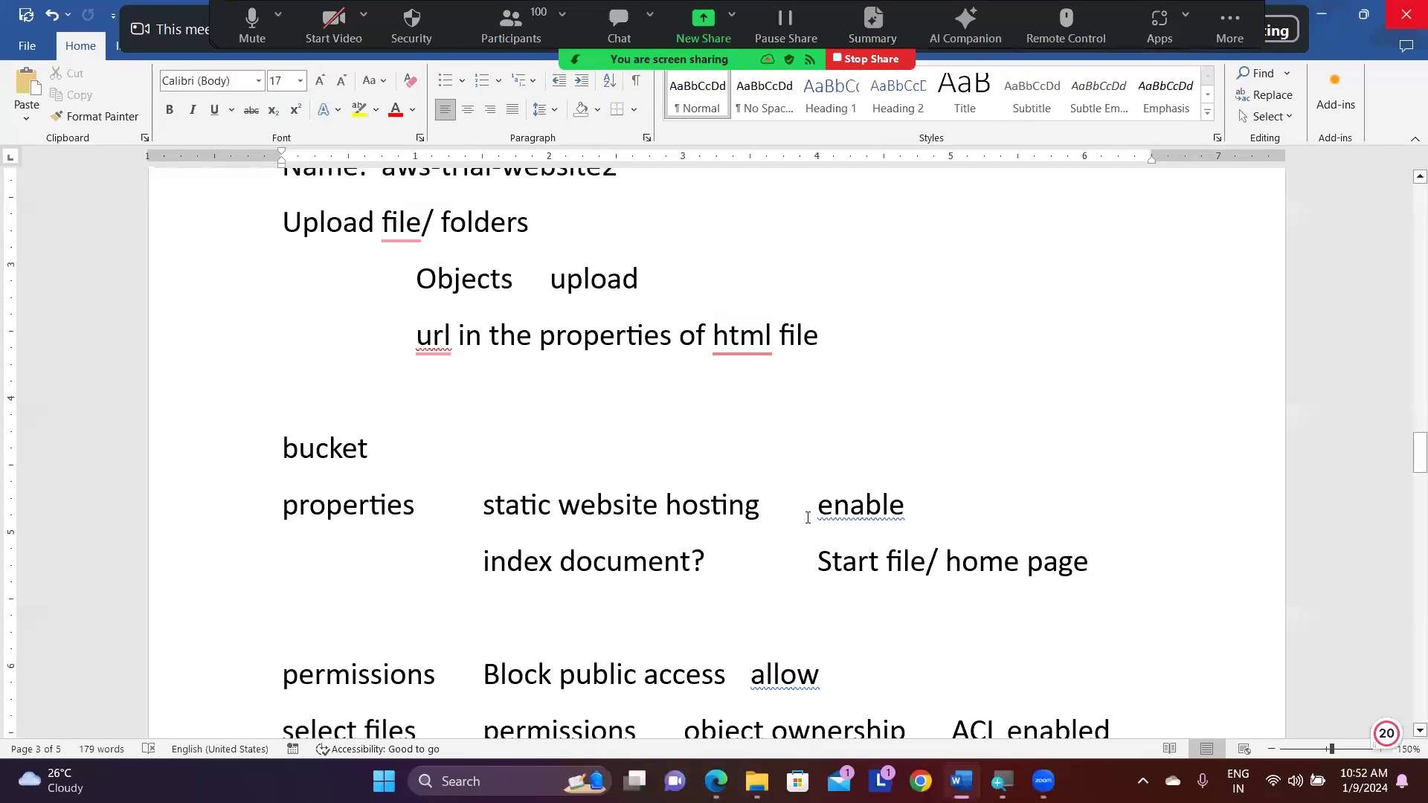
# - Return to the S3 console in Edge, open the aws-trial-website3 bucket from the bucket list and select all its objects
pyautogui.click(712, 778)
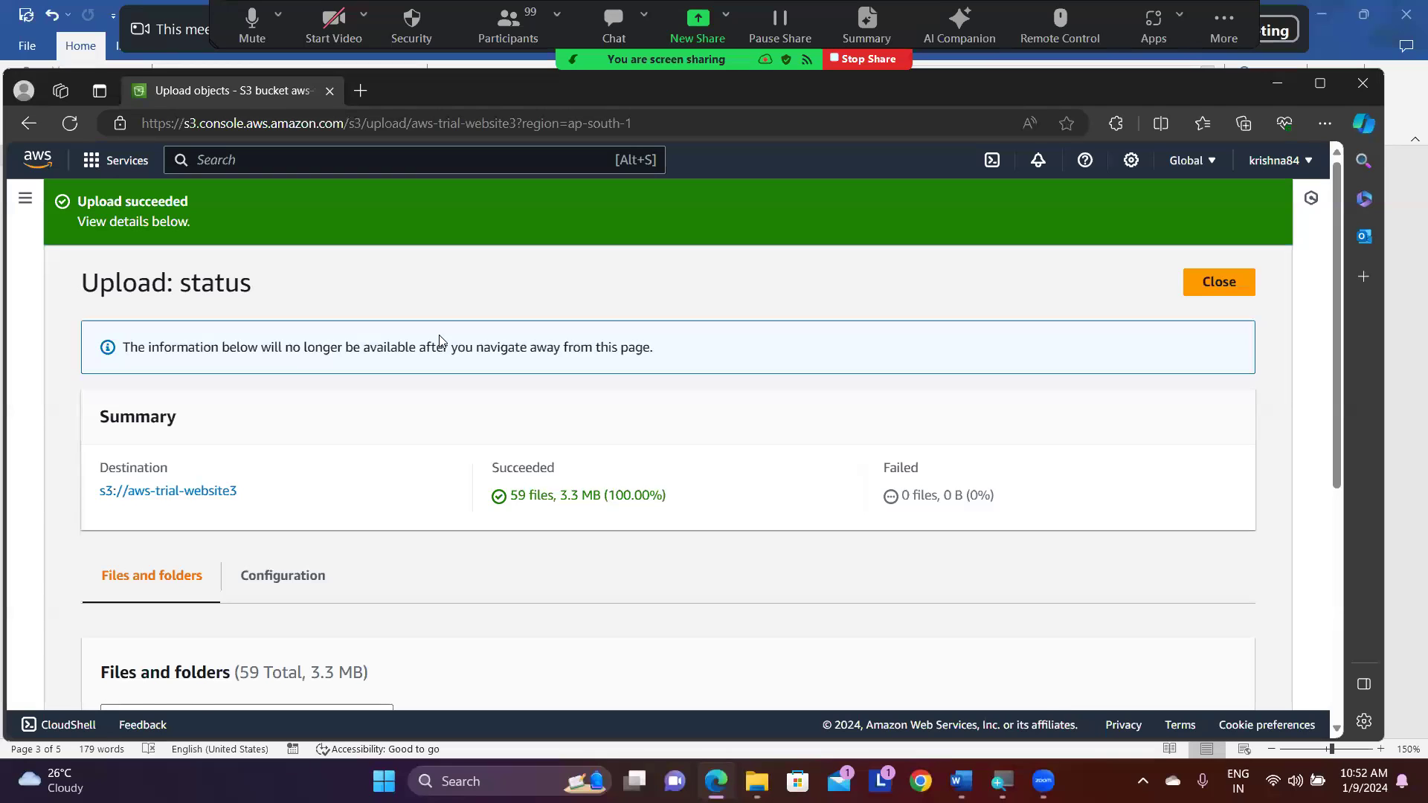
pyautogui.scroll(-6, 439, 334)
pyautogui.scroll(6, 438, 335)
pyautogui.click(26, 200)
pyautogui.click(52, 269)
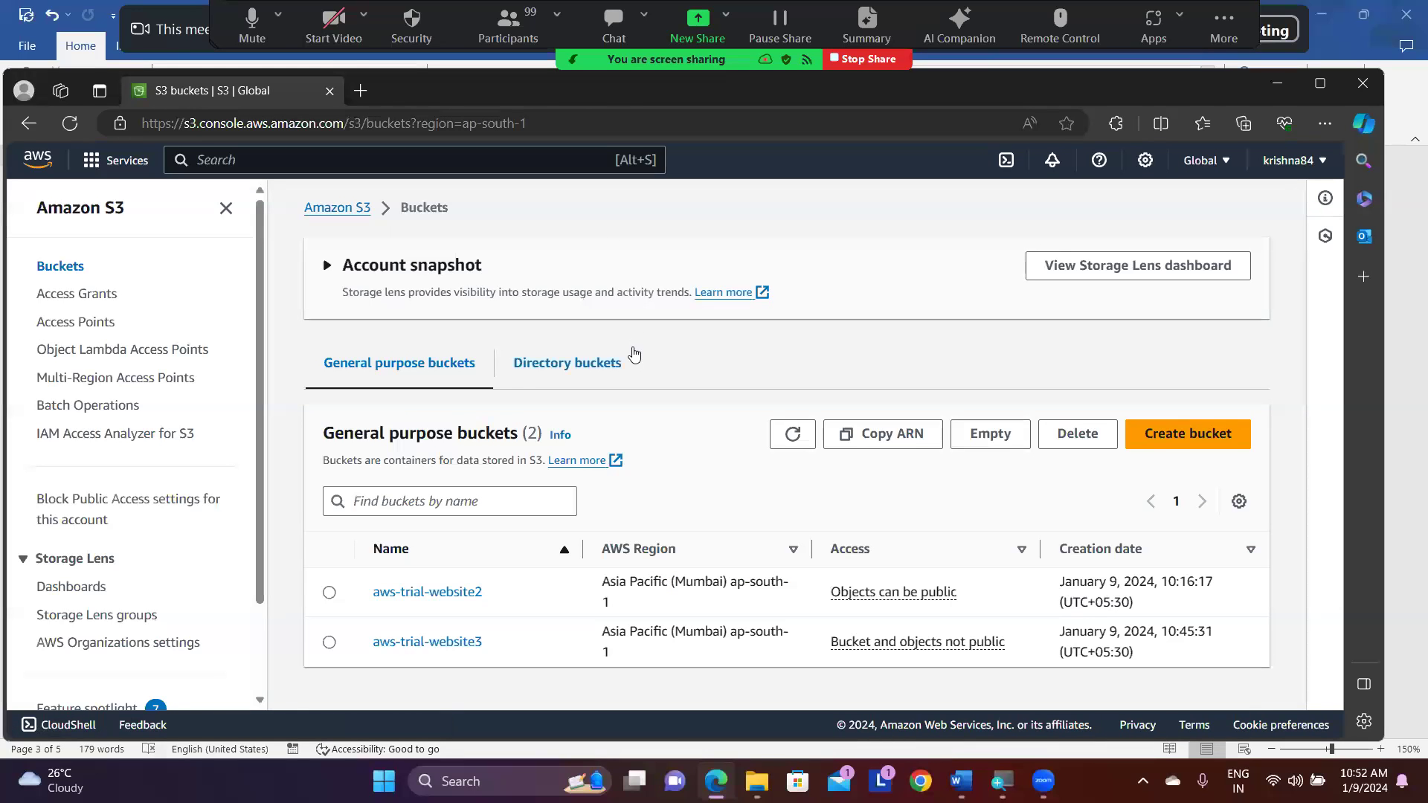
pyautogui.click(331, 644)
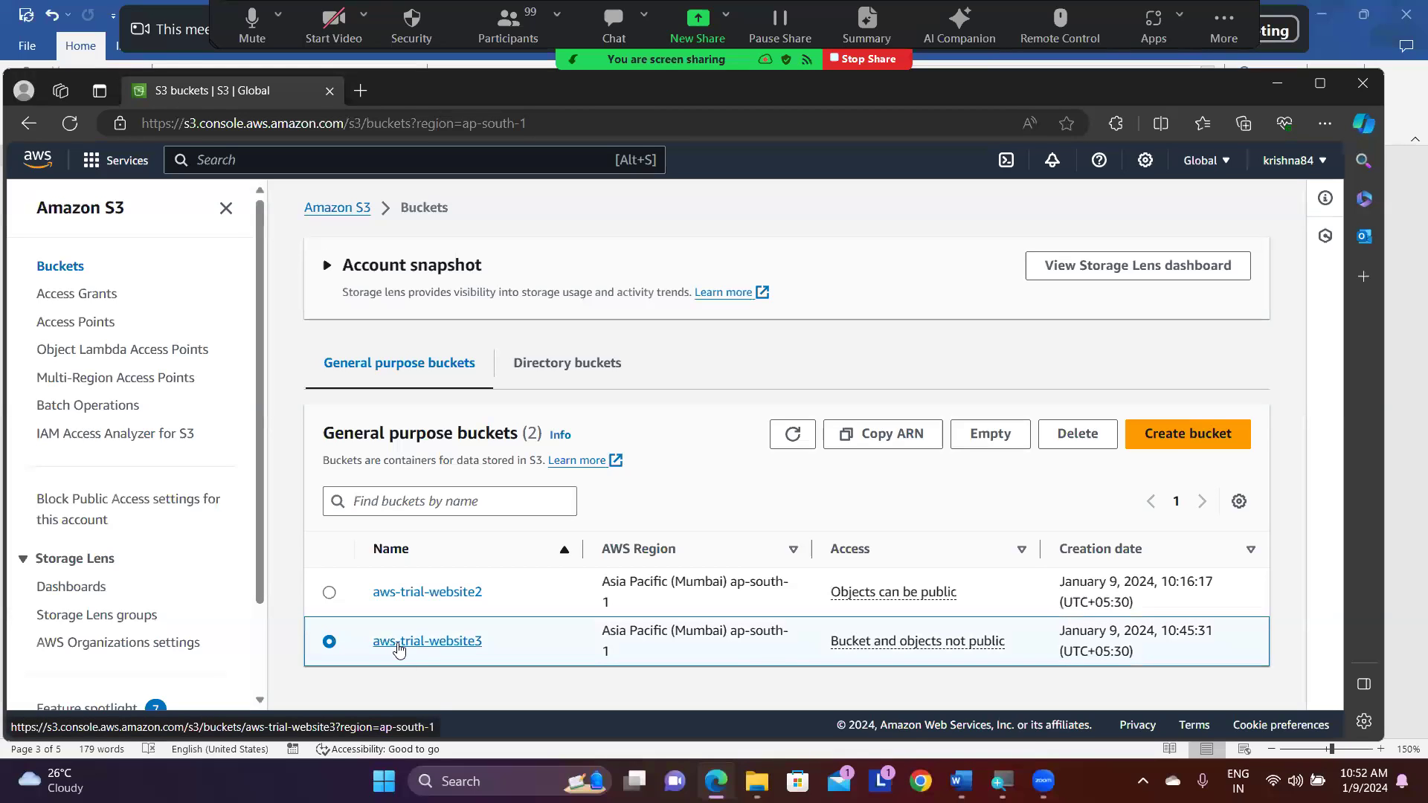
pyautogui.click(398, 644)
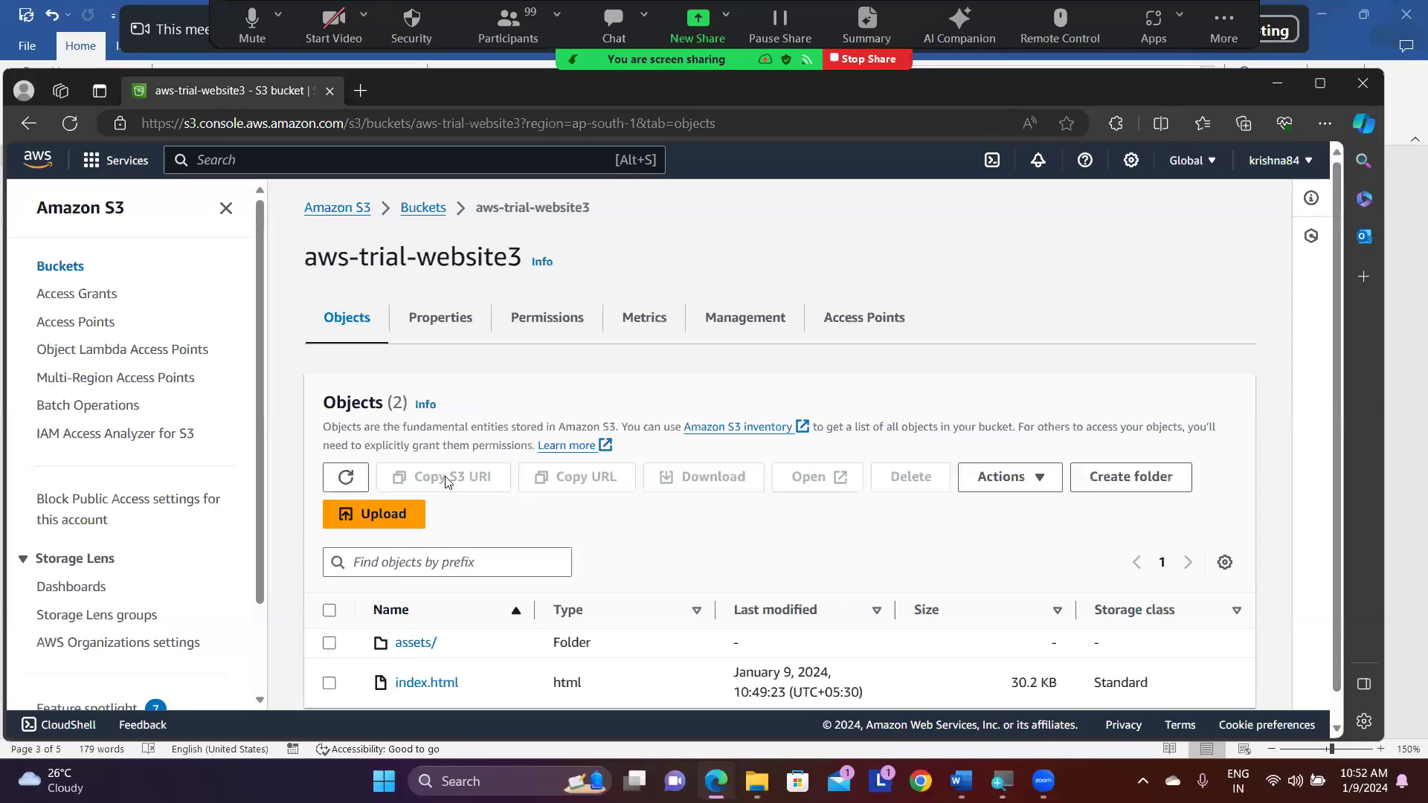
pyautogui.click(329, 611)
# - Edit the static website hosting property of aws-trial-website3 and enable hosting
pyautogui.click(456, 321)
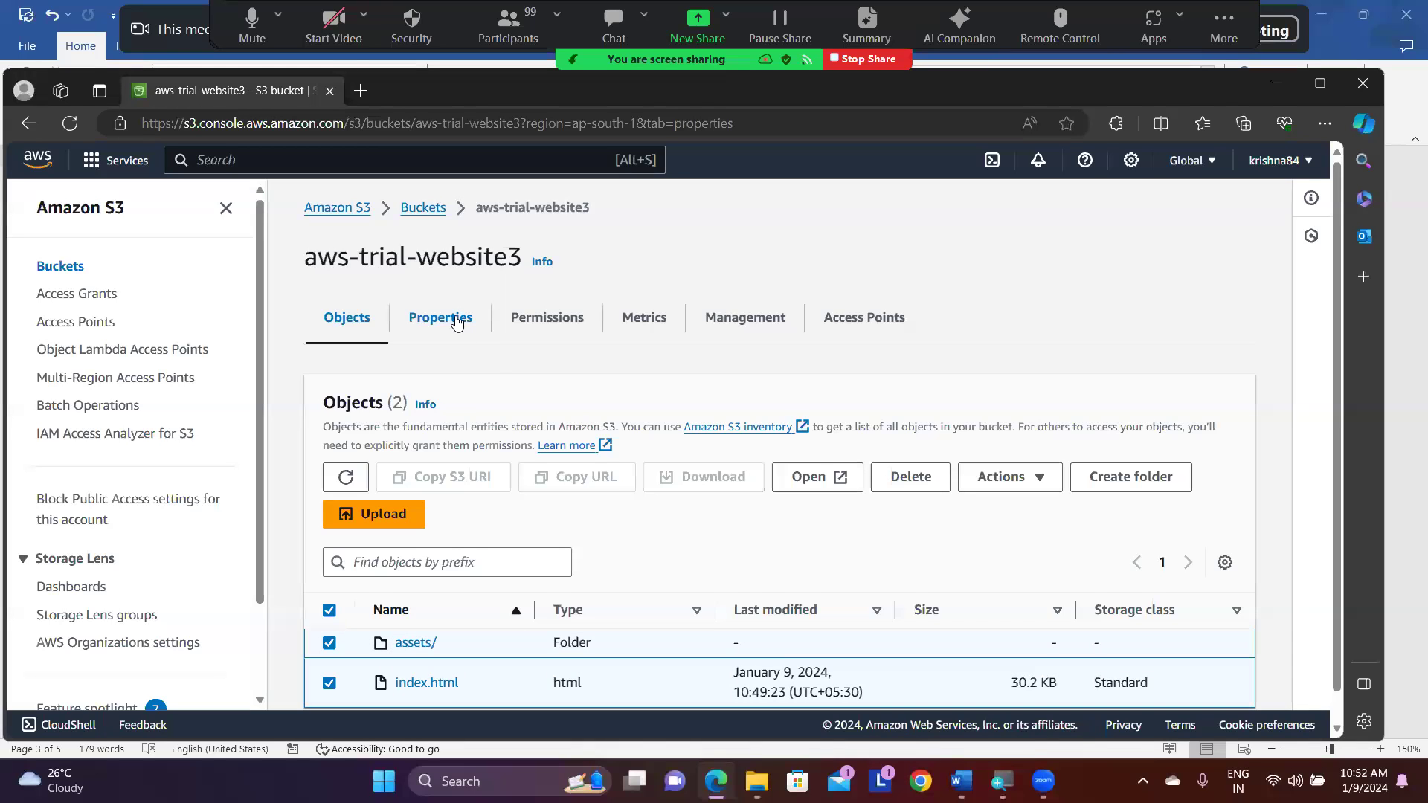
pyautogui.scroll(-3, 611, 456)
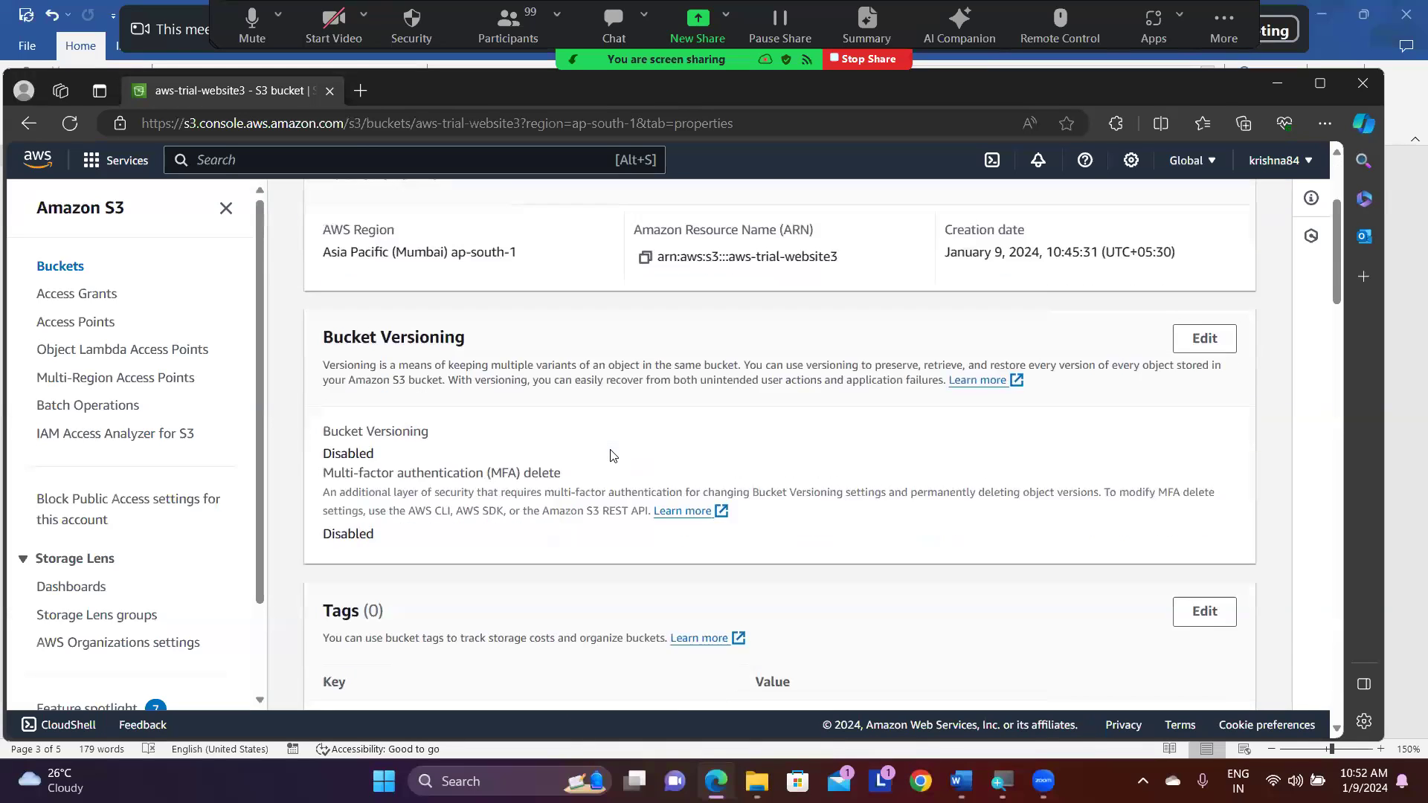
pyautogui.scroll(-10, 611, 455)
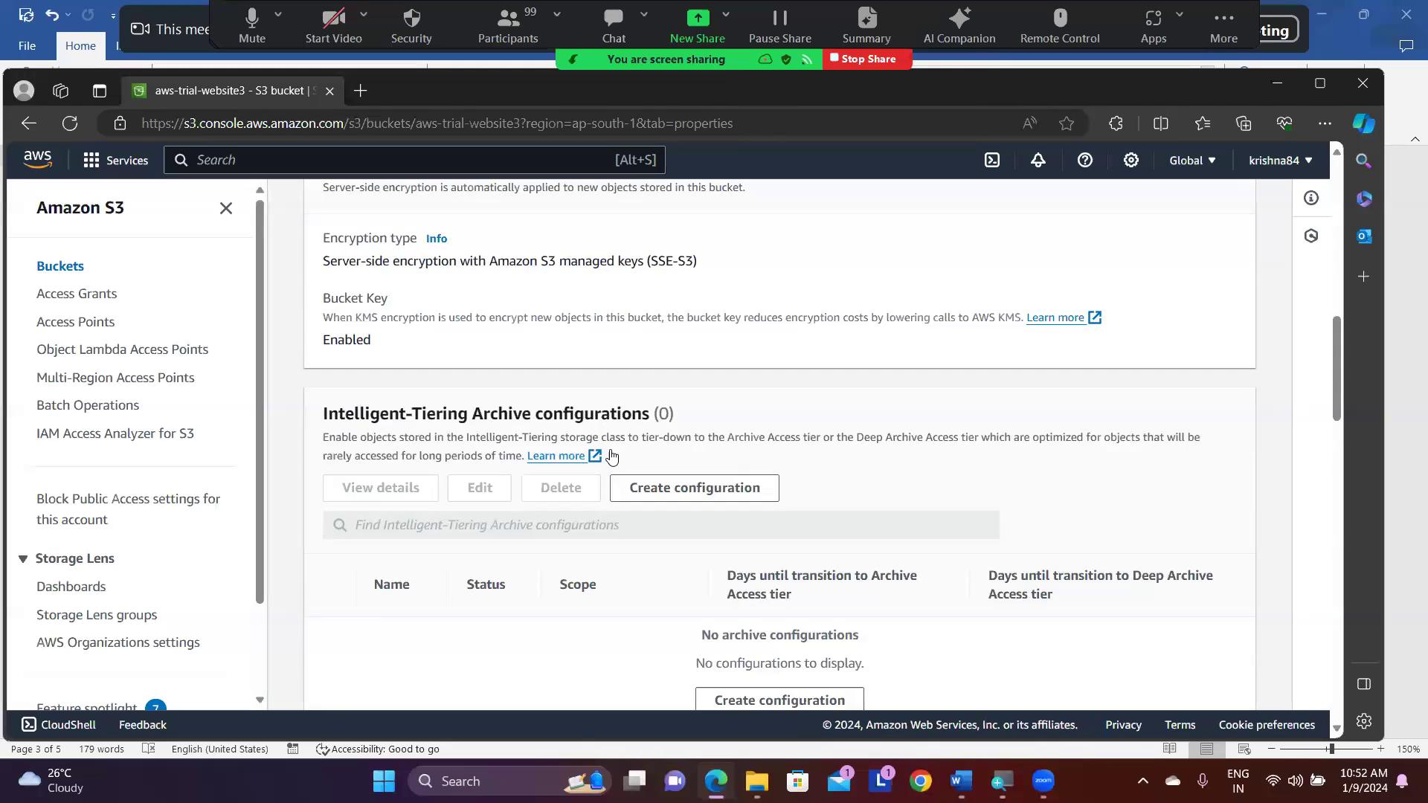
pyautogui.scroll(-10, 611, 455)
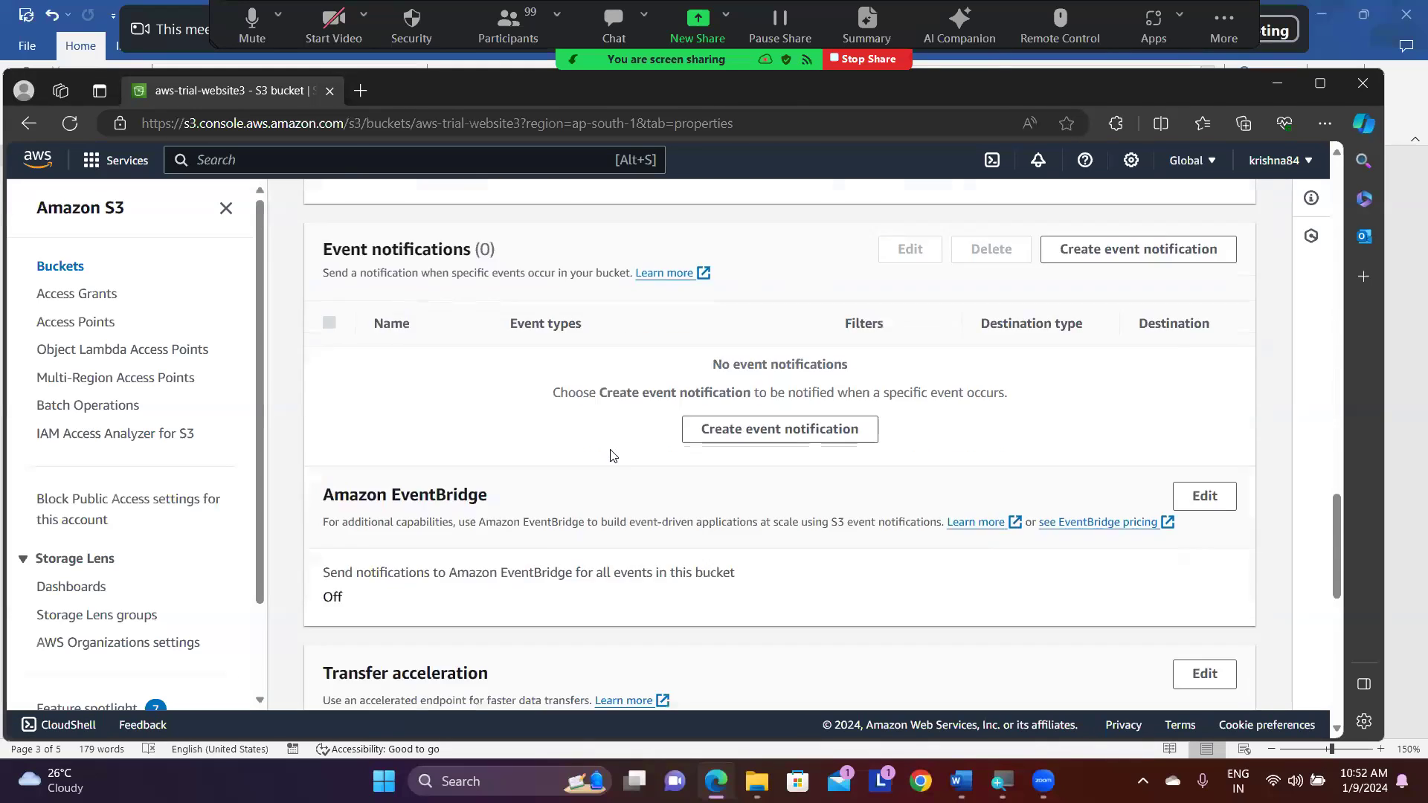
pyautogui.scroll(-3, 611, 455)
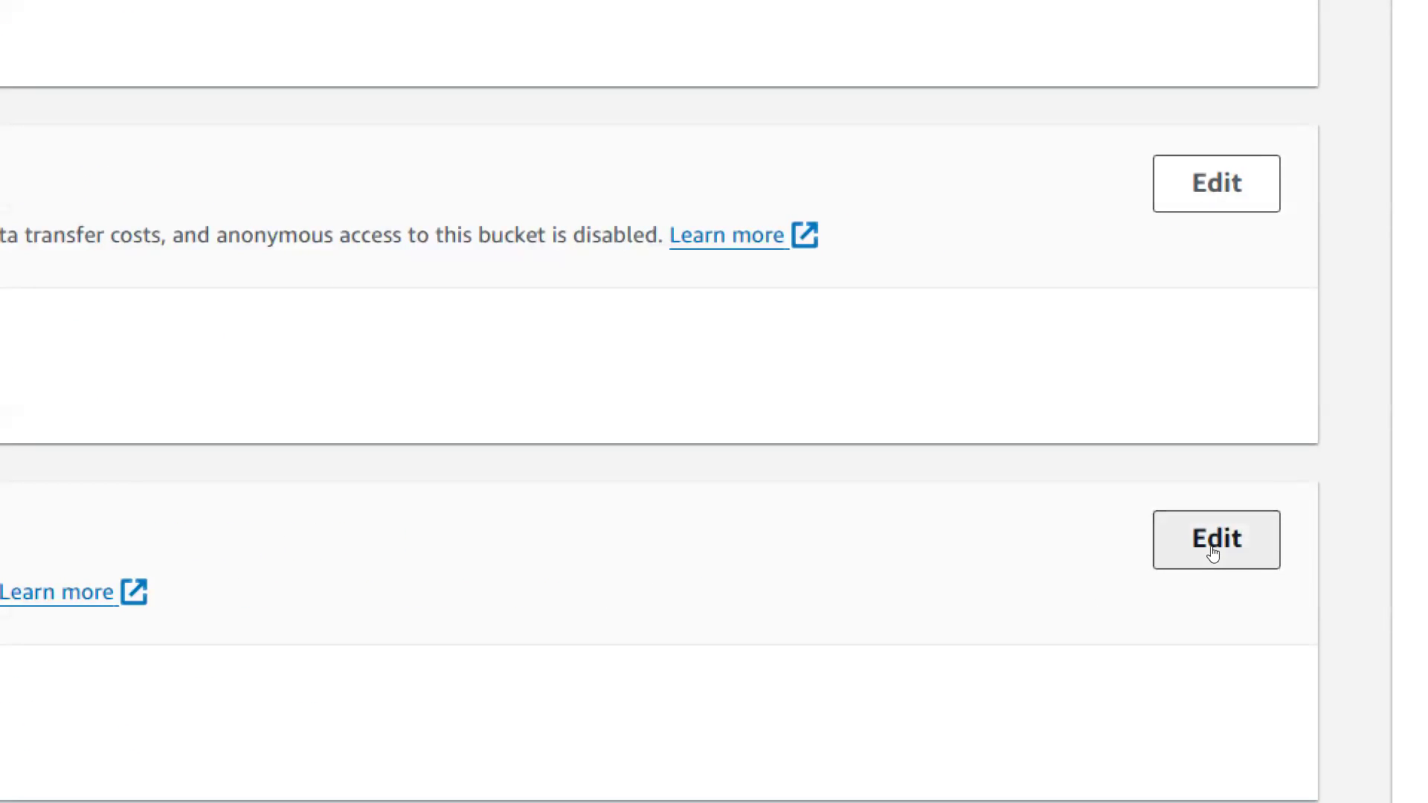
pyautogui.click(1214, 551)
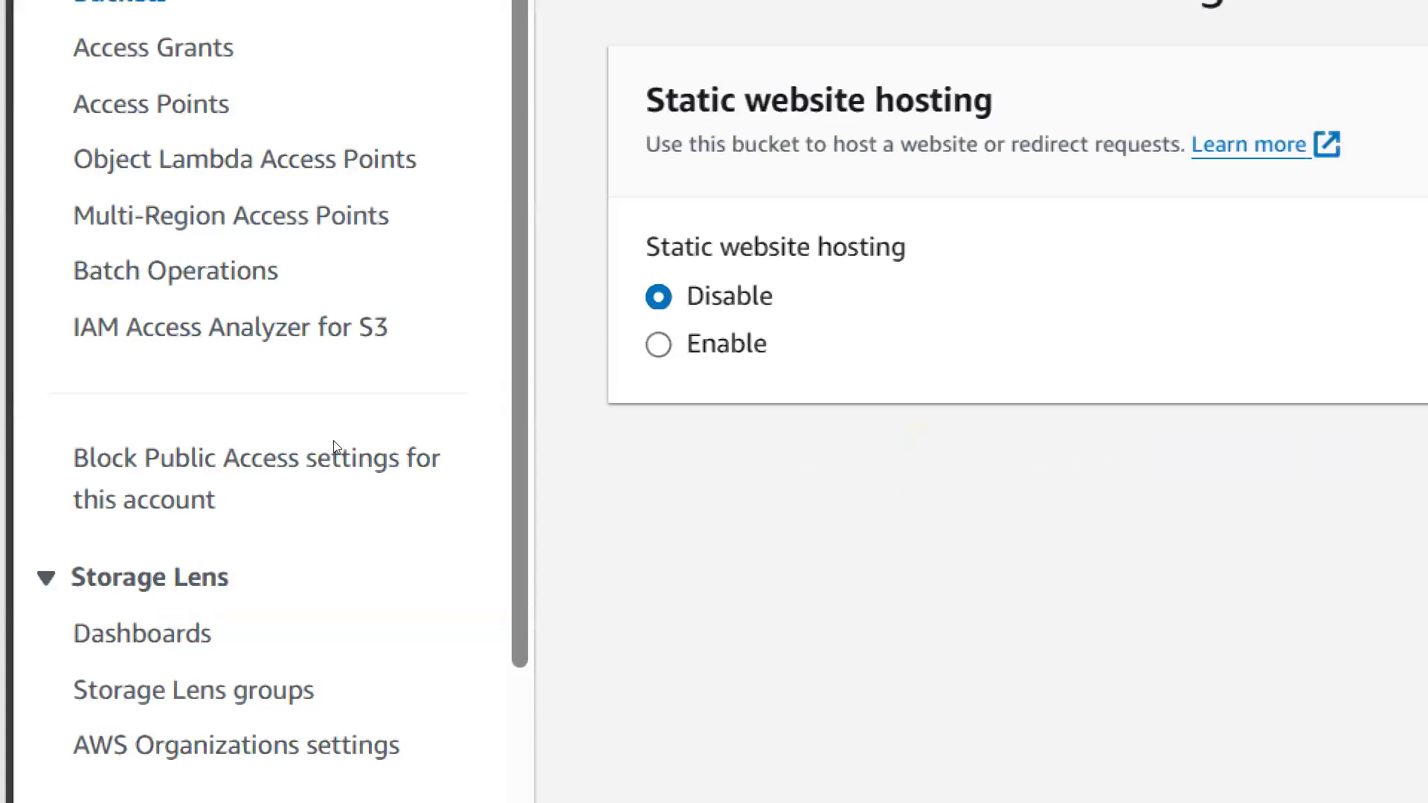
pyautogui.click(658, 343)
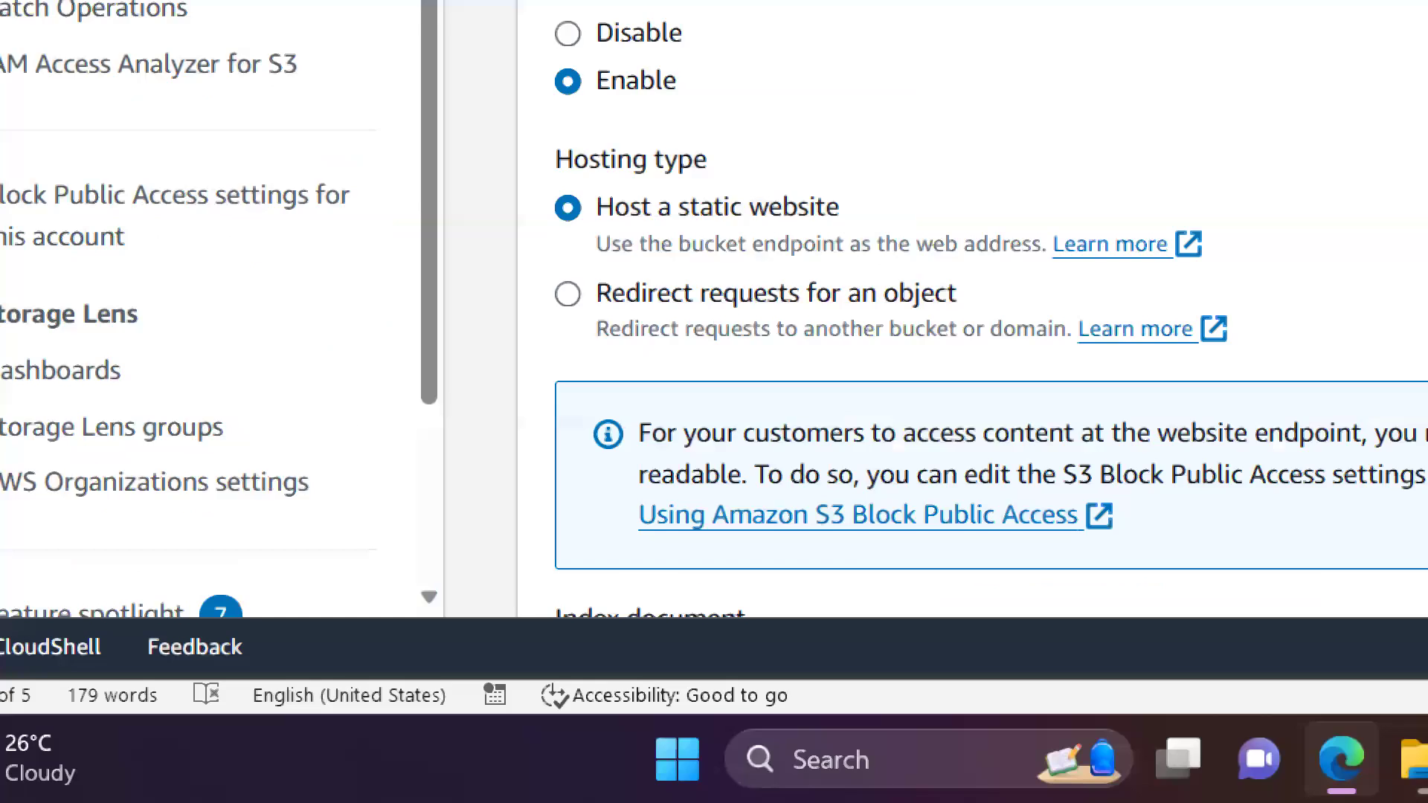
# - Specify index.html as the website's index document and save the static website hosting settings
pyautogui.scroll(-2, 646, 532)
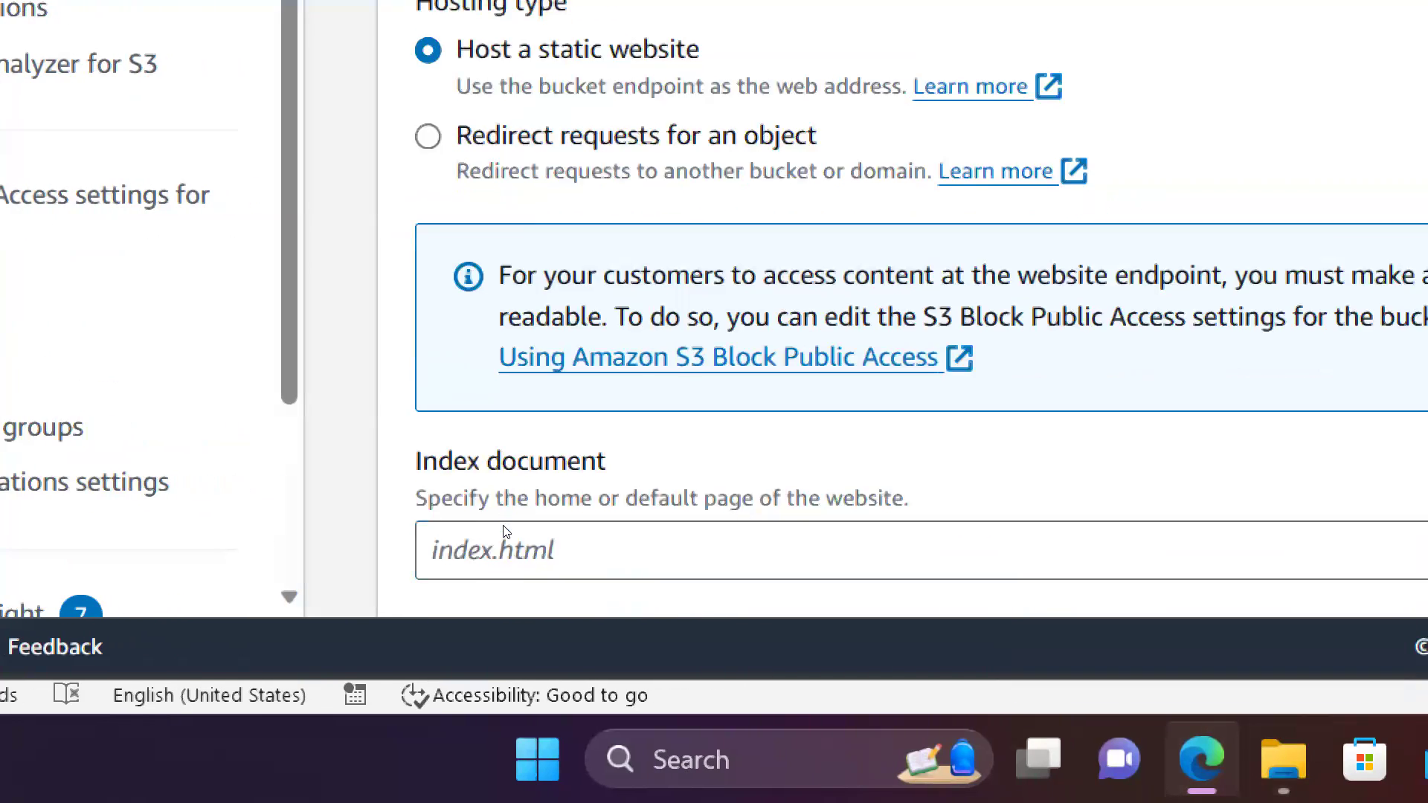
pyautogui.scroll(-3, 505, 531)
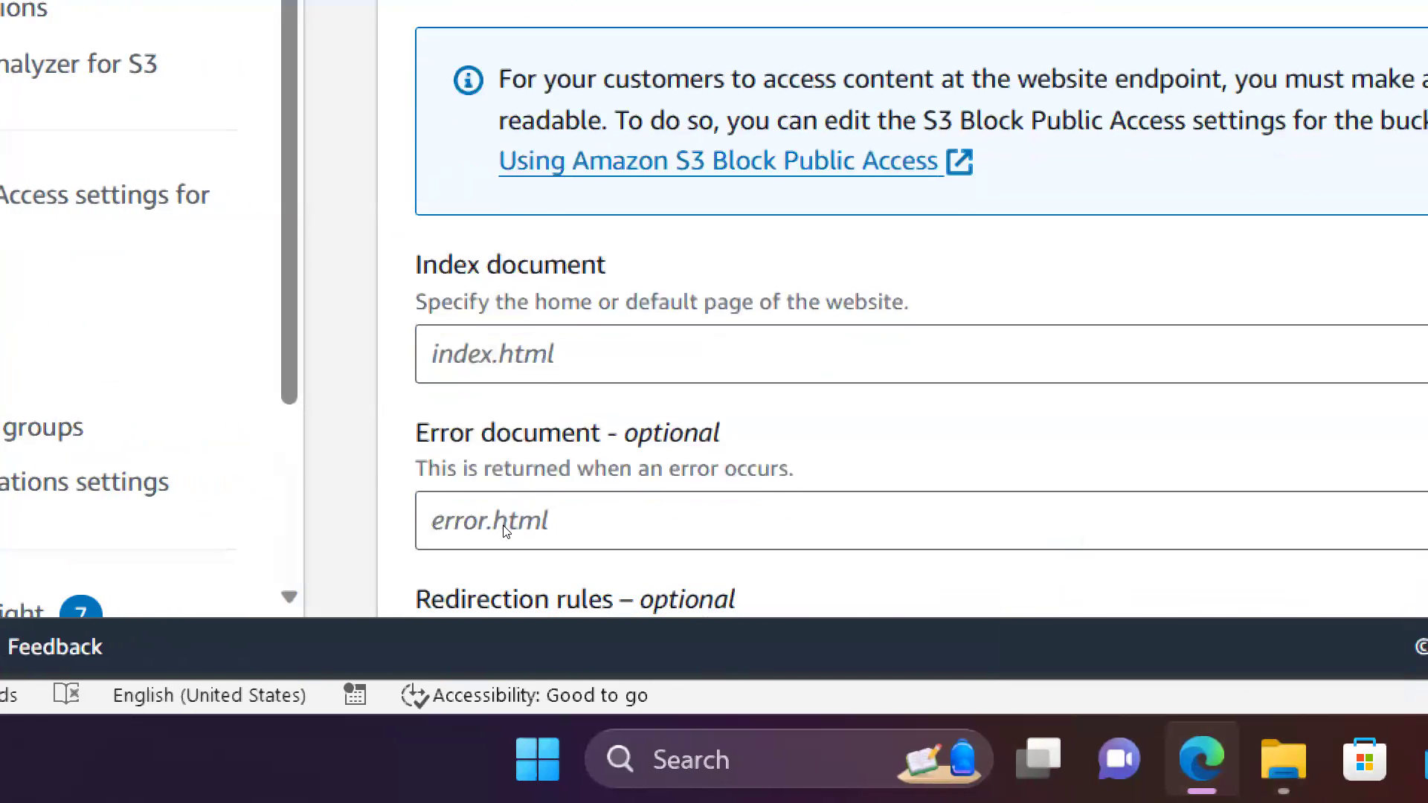
pyautogui.click(649, 311)
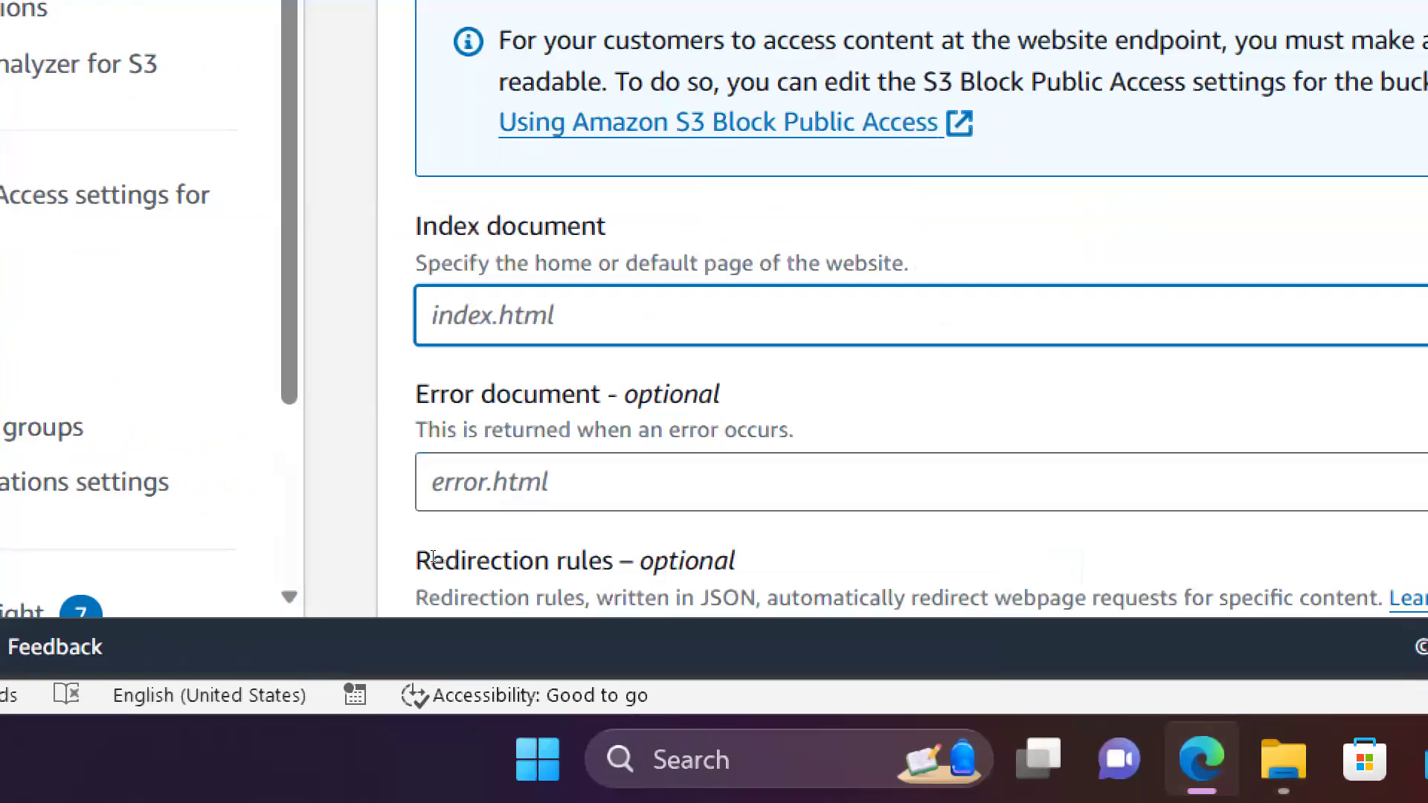
pyautogui.write('ind')
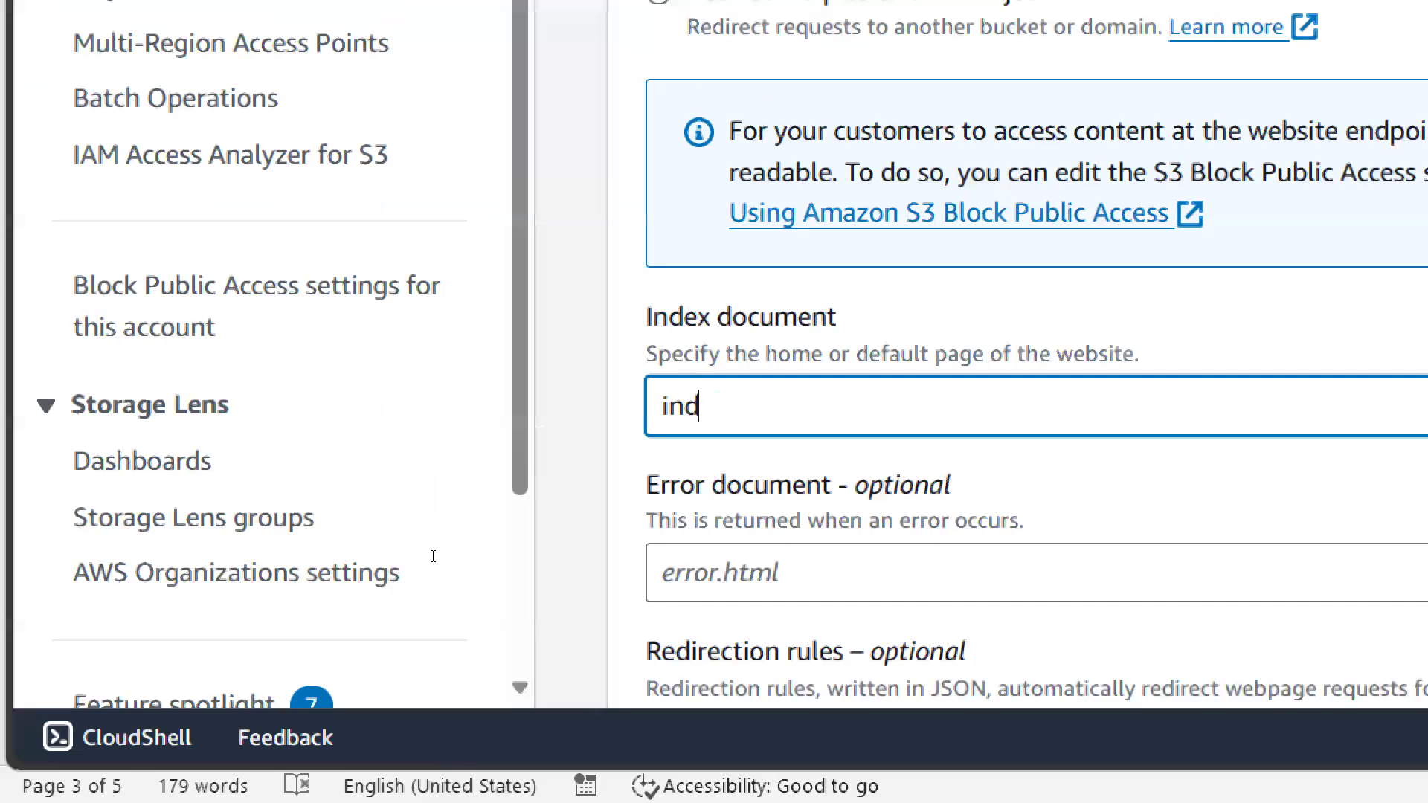
pyautogui.write('ex.html')
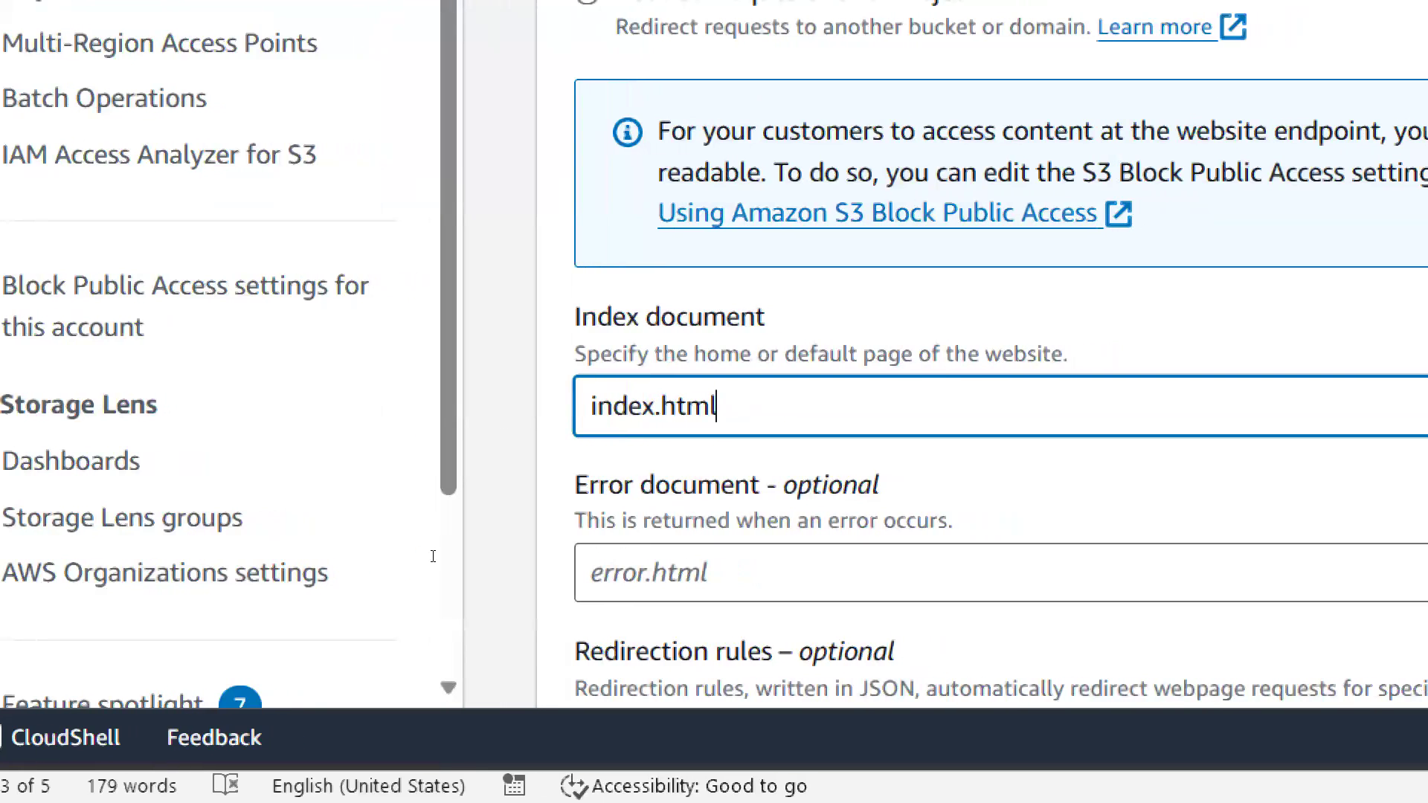
pyautogui.scroll(-5, 433, 557)
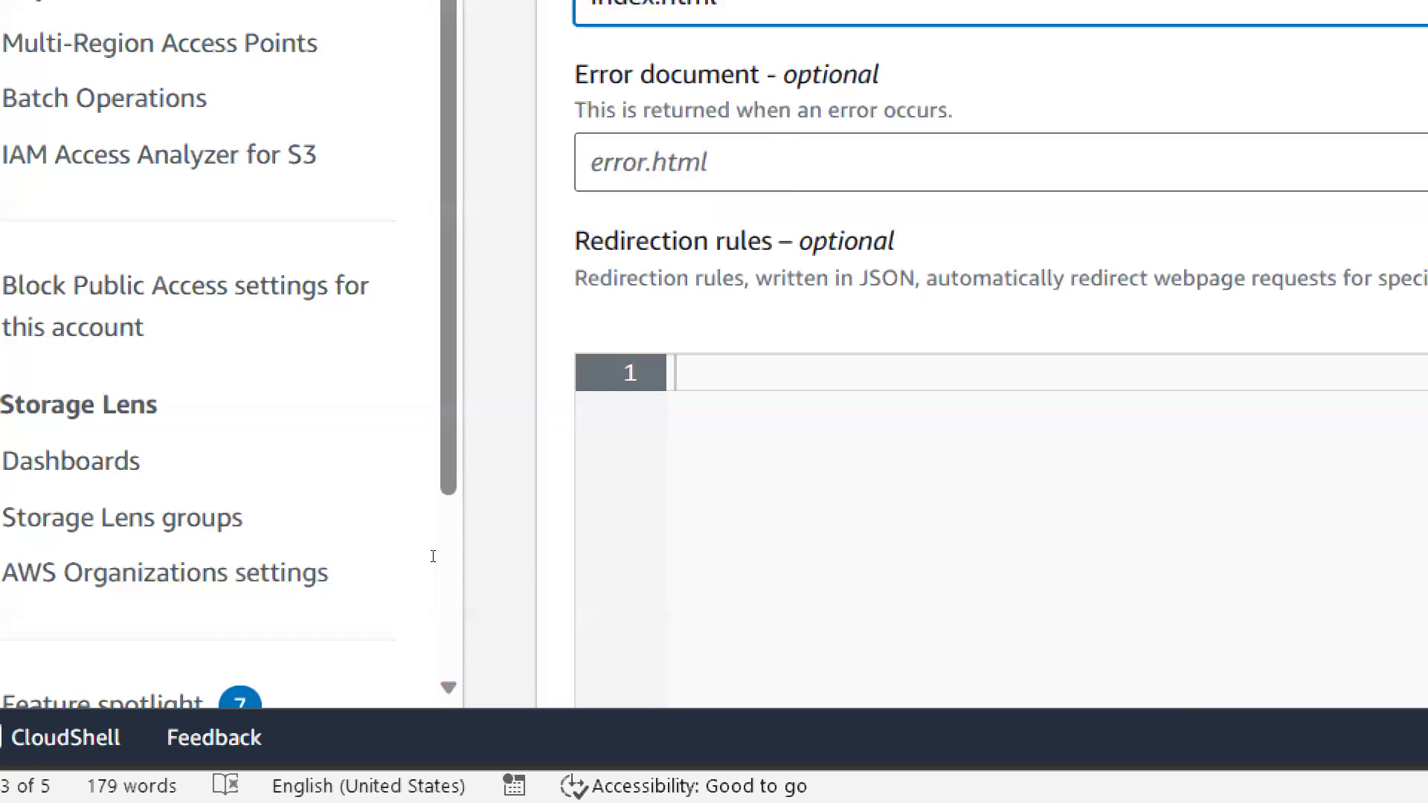
pyautogui.scroll(-5, 1427, 560)
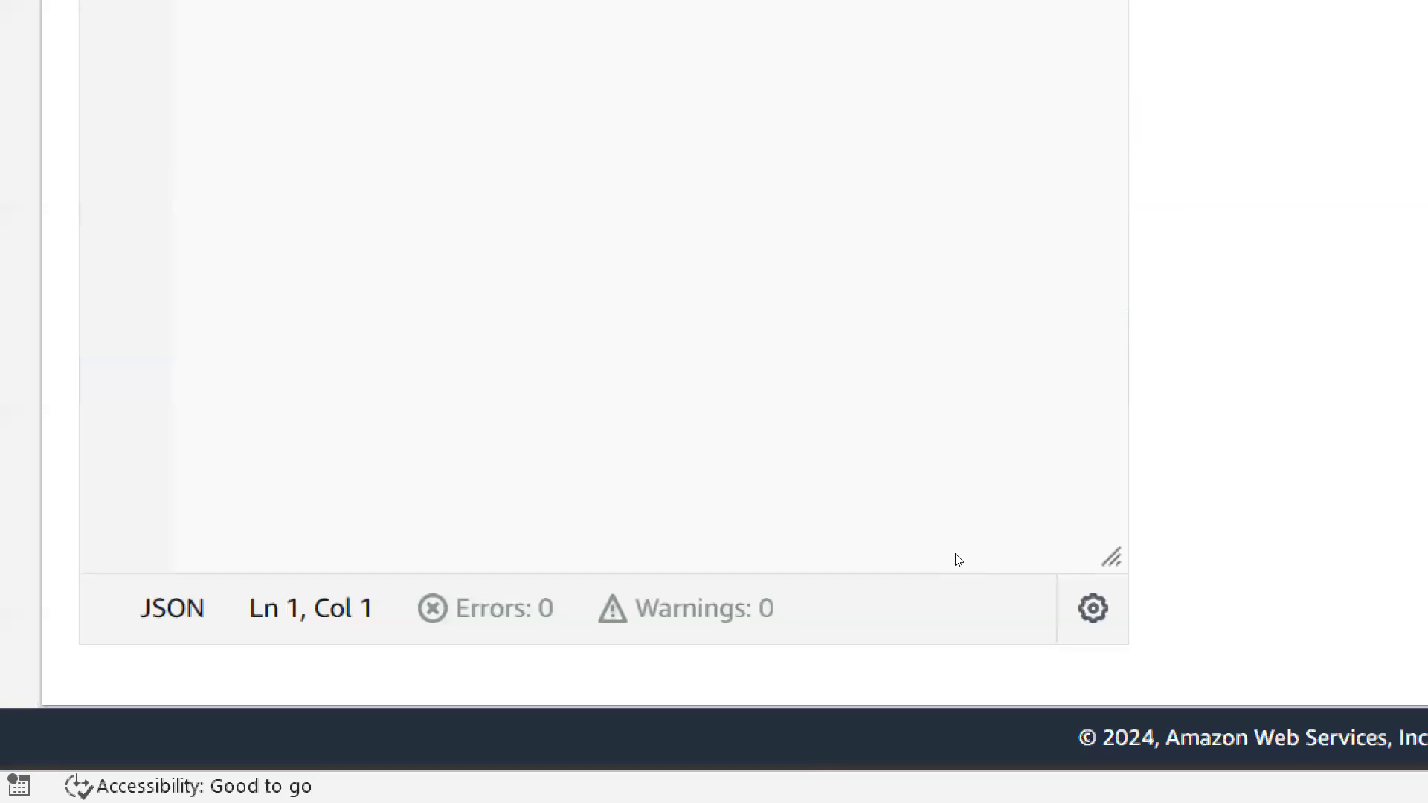
pyautogui.scroll(-2, 958, 561)
pyautogui.click(1256, 668)
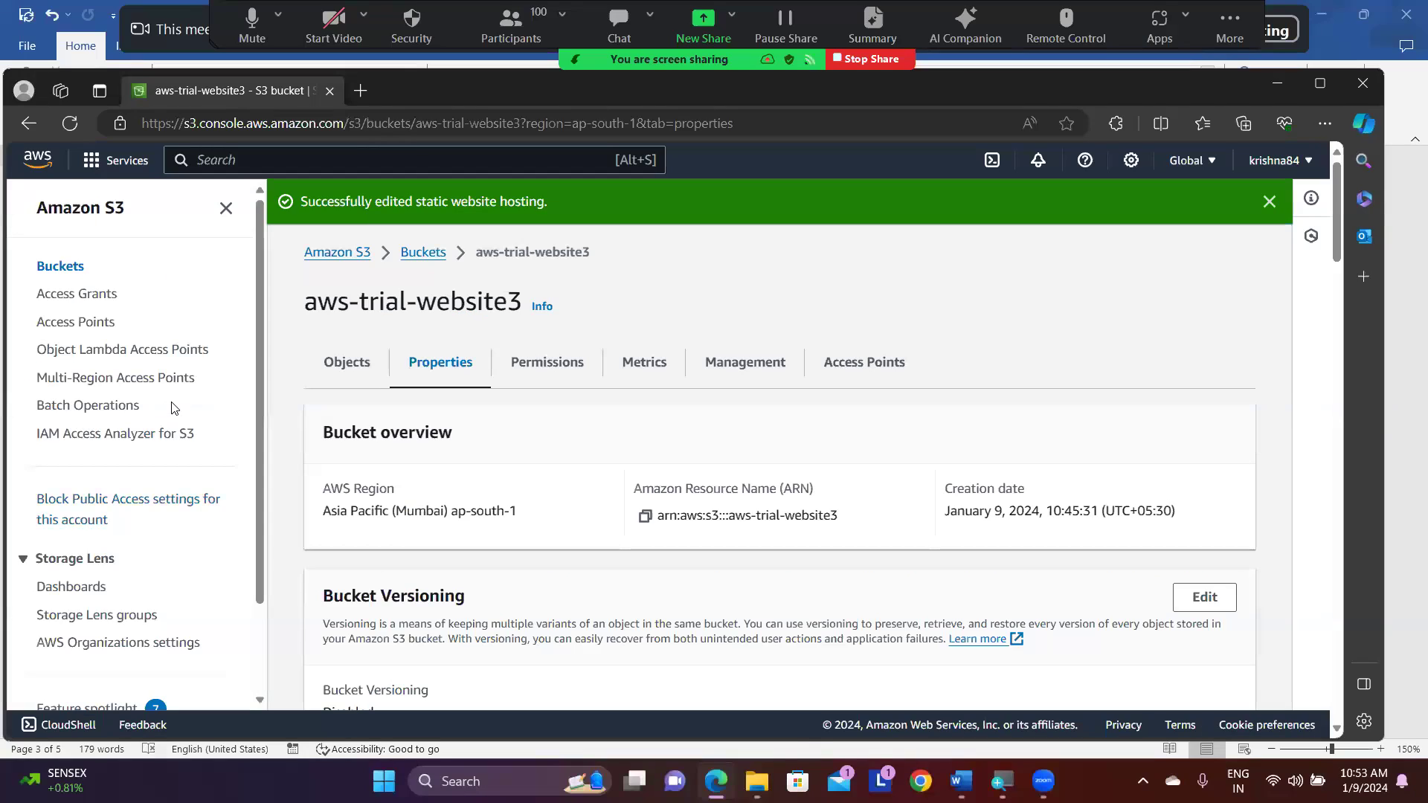
# - Switch to the Word notes and review the static website hosting and Block public access instructions
pyautogui.click(960, 781)
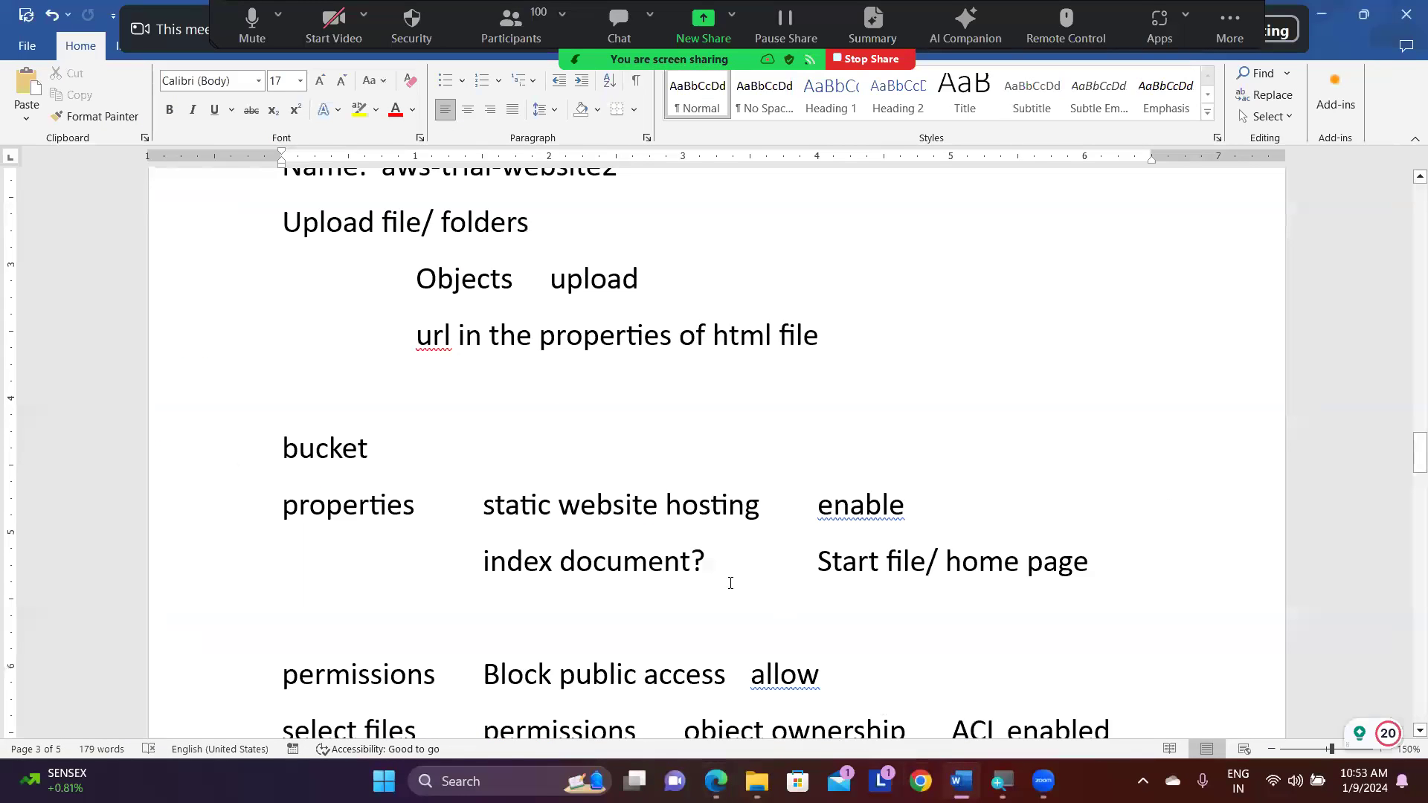
pyautogui.scroll(-4, 730, 583)
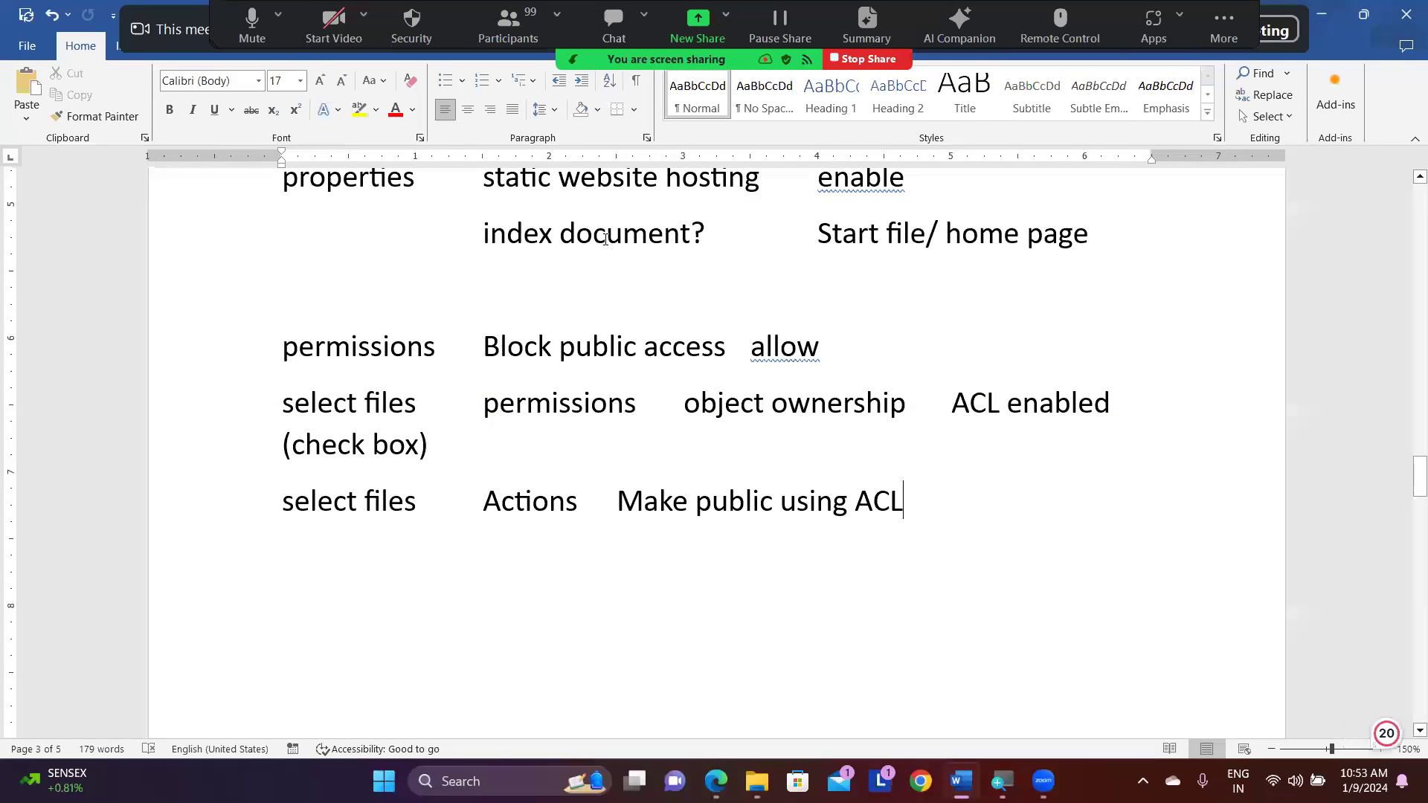
pyautogui.moveTo(485, 183); pyautogui.dragTo(706, 232)
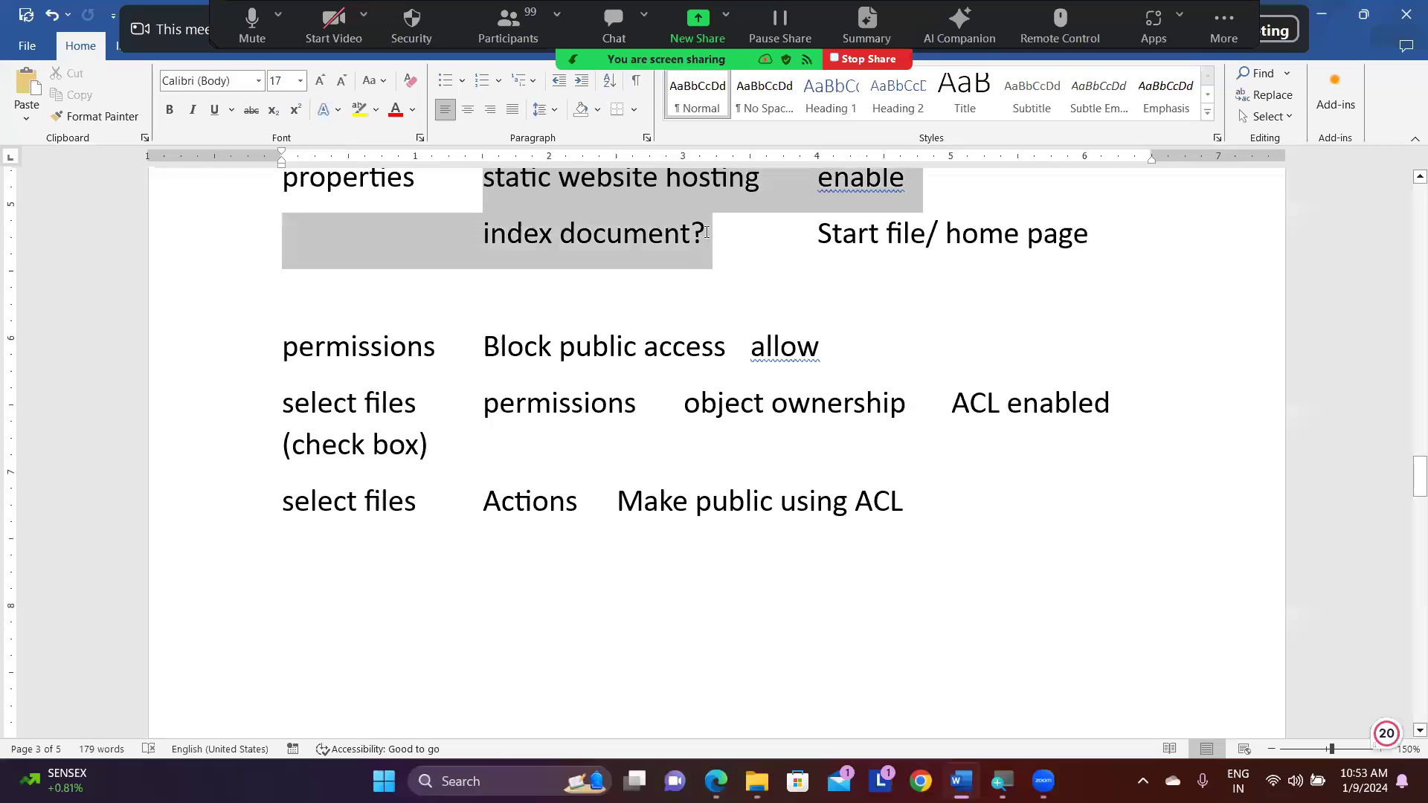
pyautogui.click(731, 251)
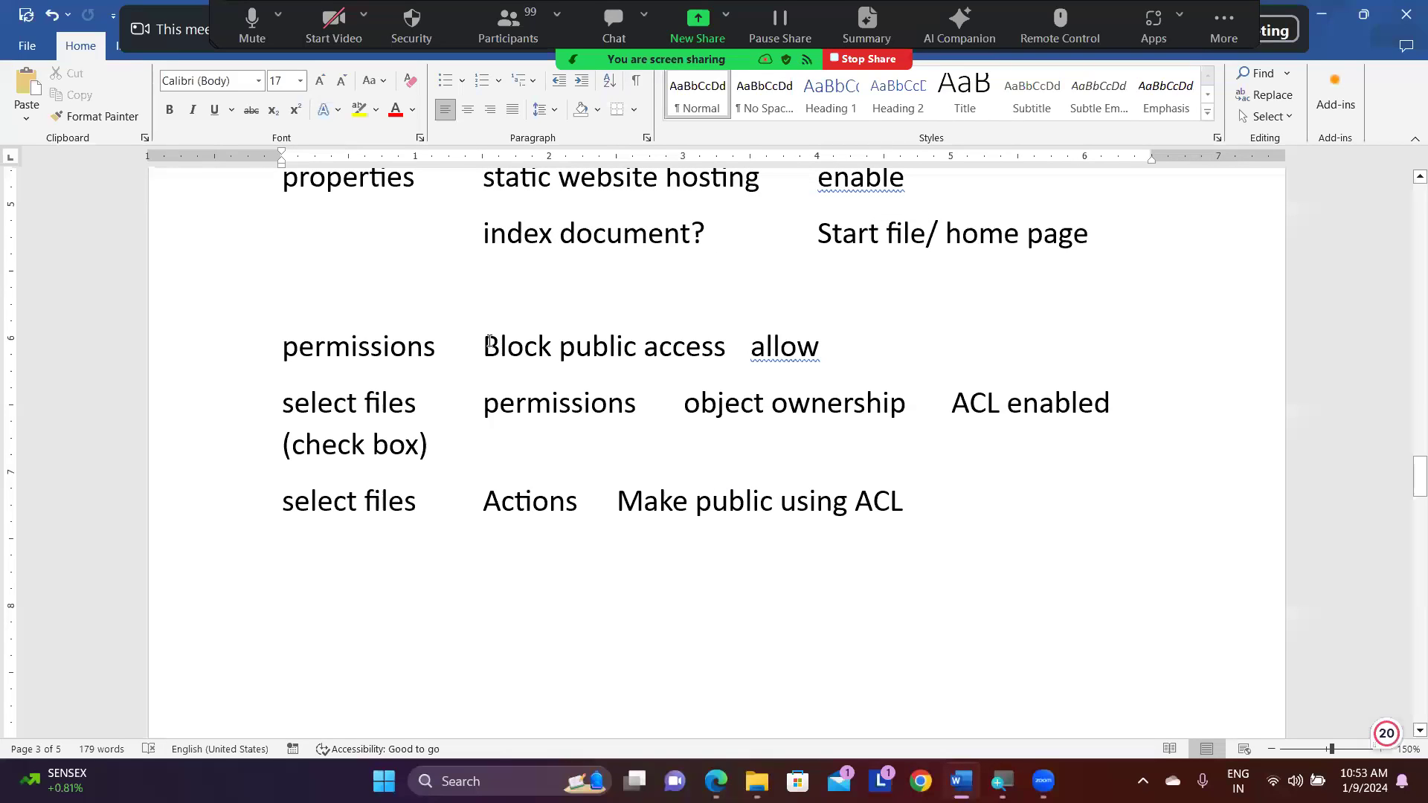
pyautogui.moveTo(490, 342); pyautogui.dragTo(688, 344)
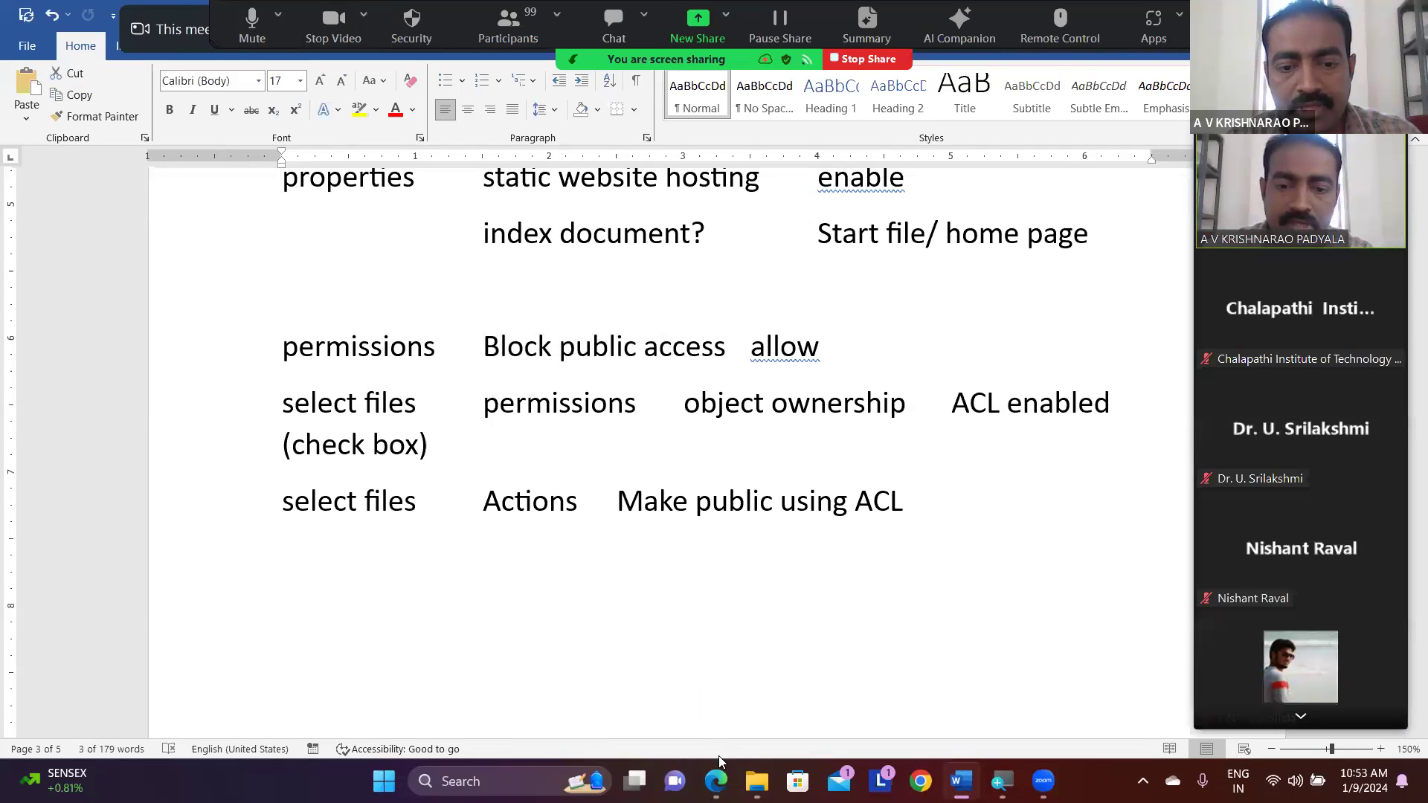
# - Return to the S3 console in Edge, edit the bucket permissions of aws-trial-website3 and turn off Block all public access
pyautogui.click(716, 781)
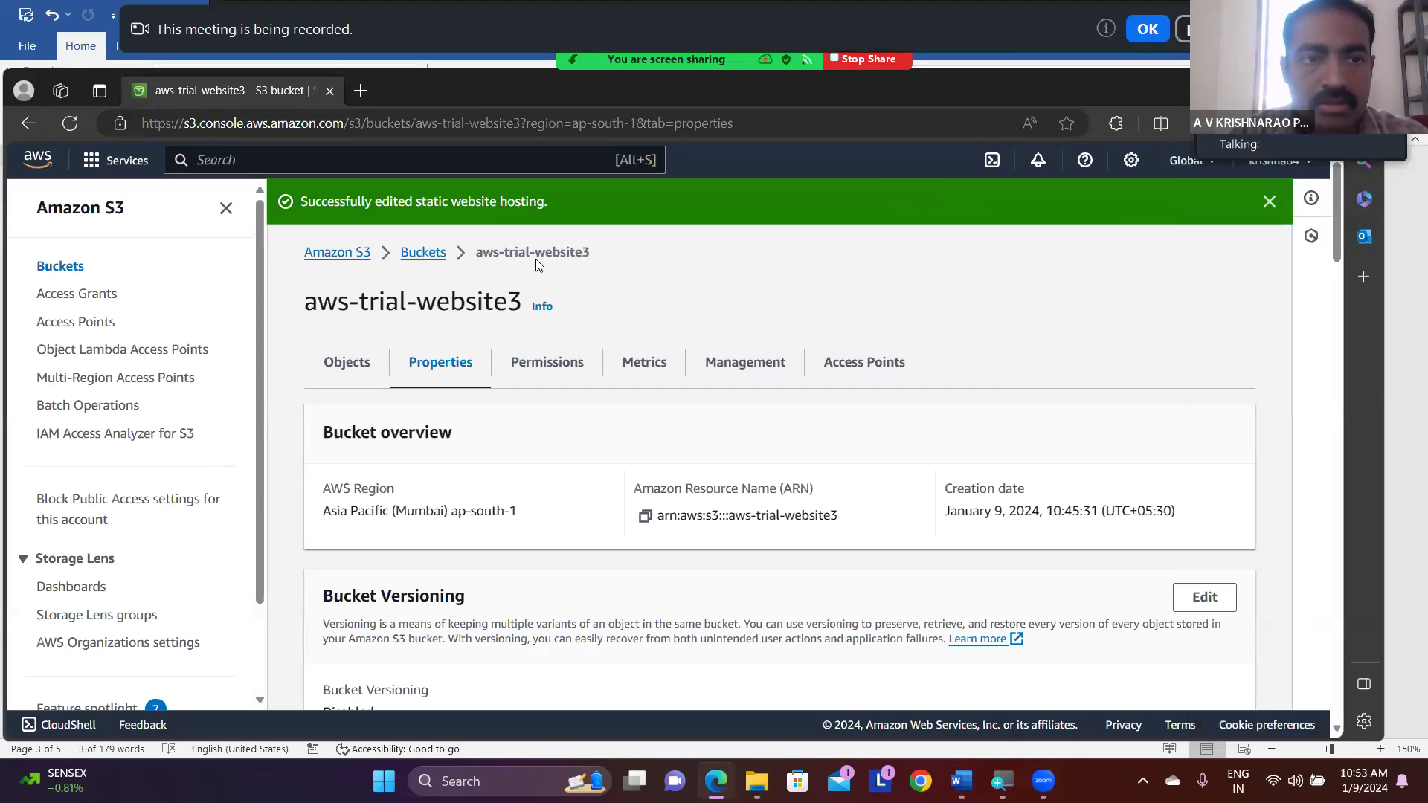
pyautogui.click(562, 367)
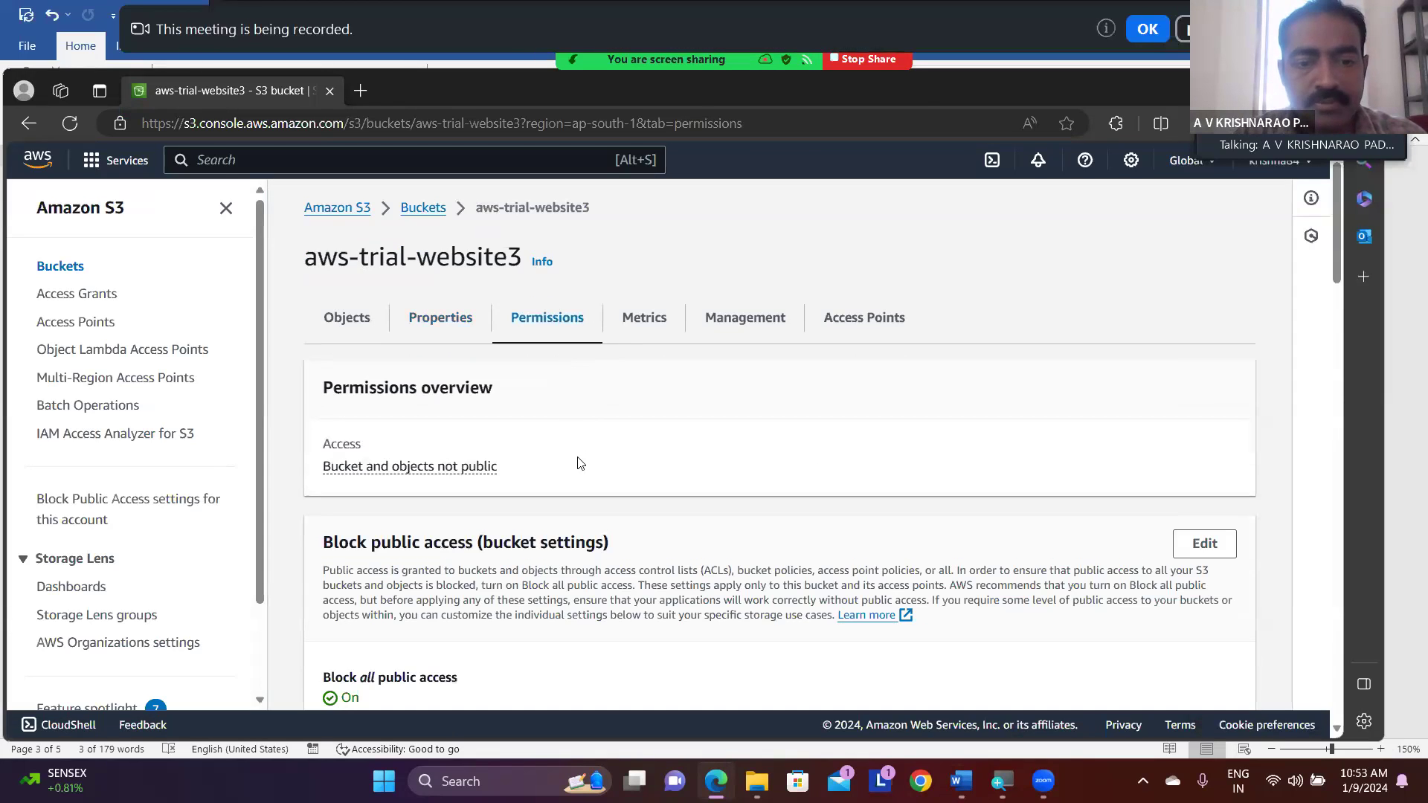
pyautogui.scroll(-2, 580, 463)
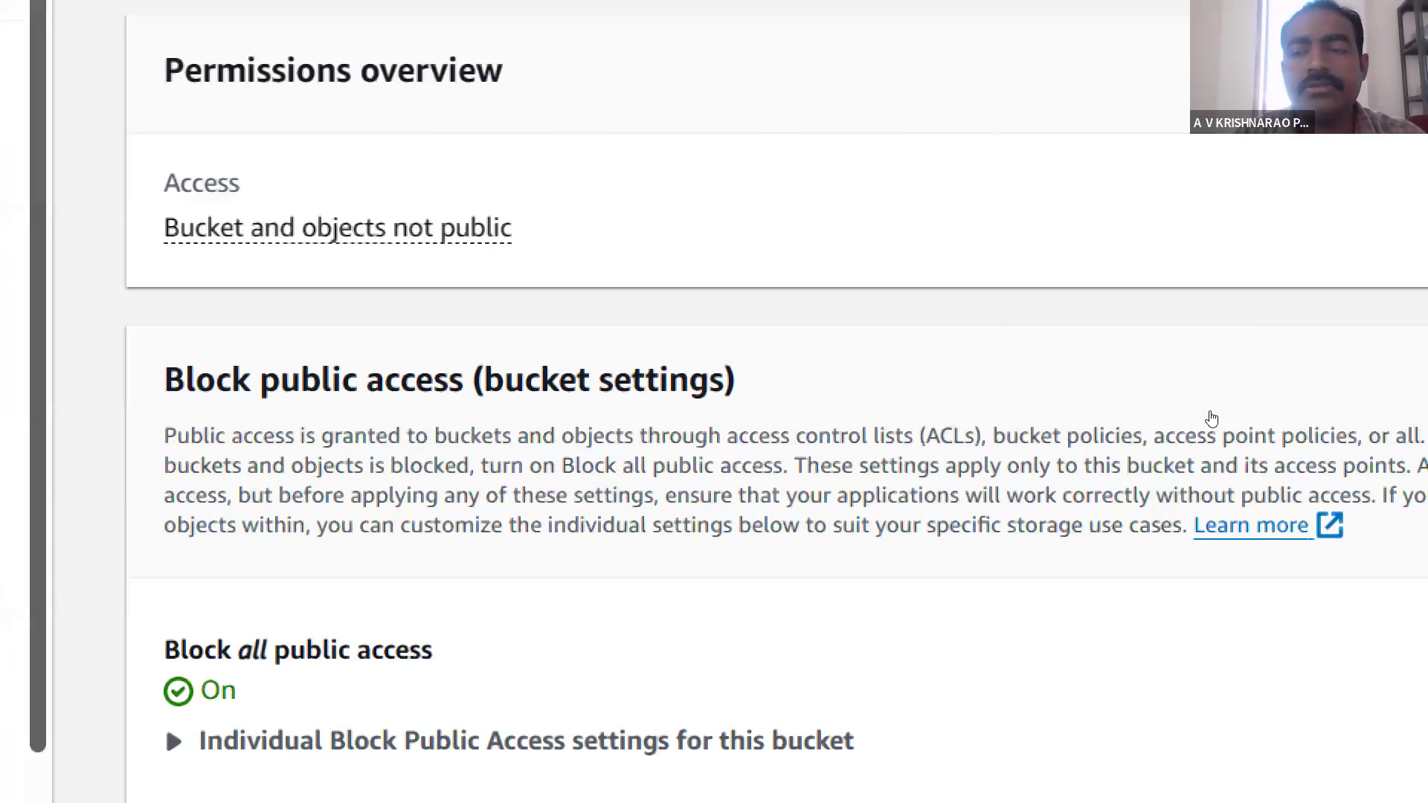
pyautogui.click(1175, 383)
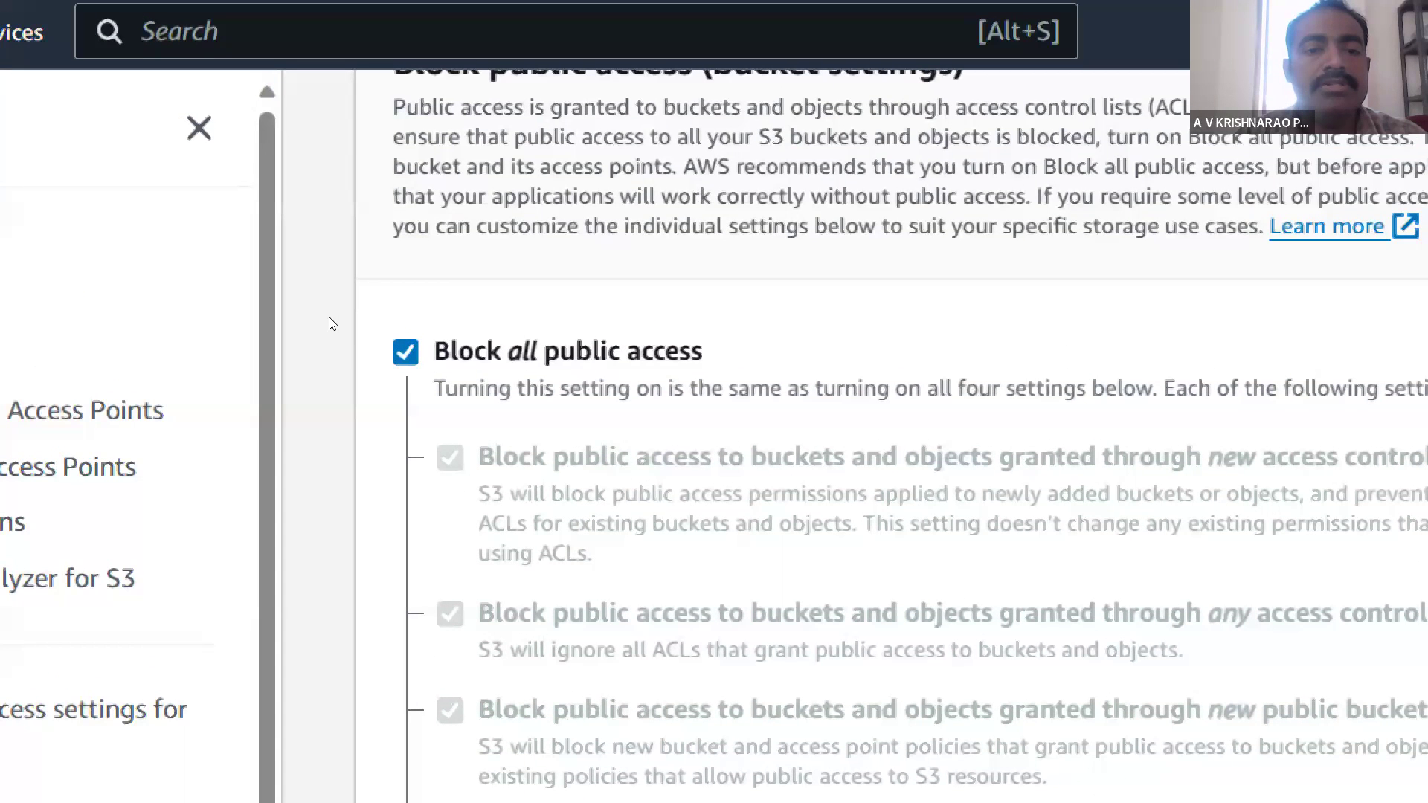
pyautogui.click(405, 351)
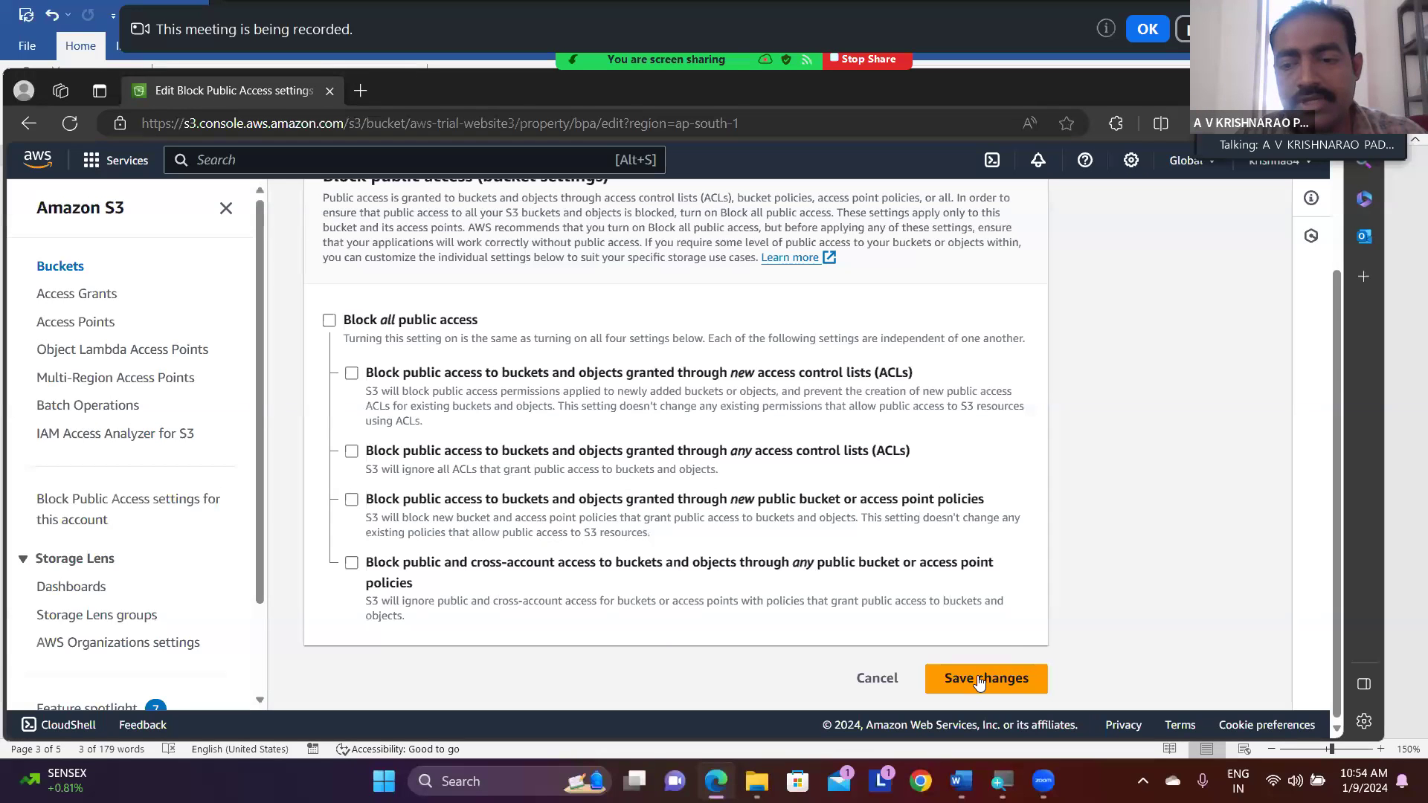
# - Save the Block public access changes and approve them by entering "confirm"
pyautogui.click(979, 680)
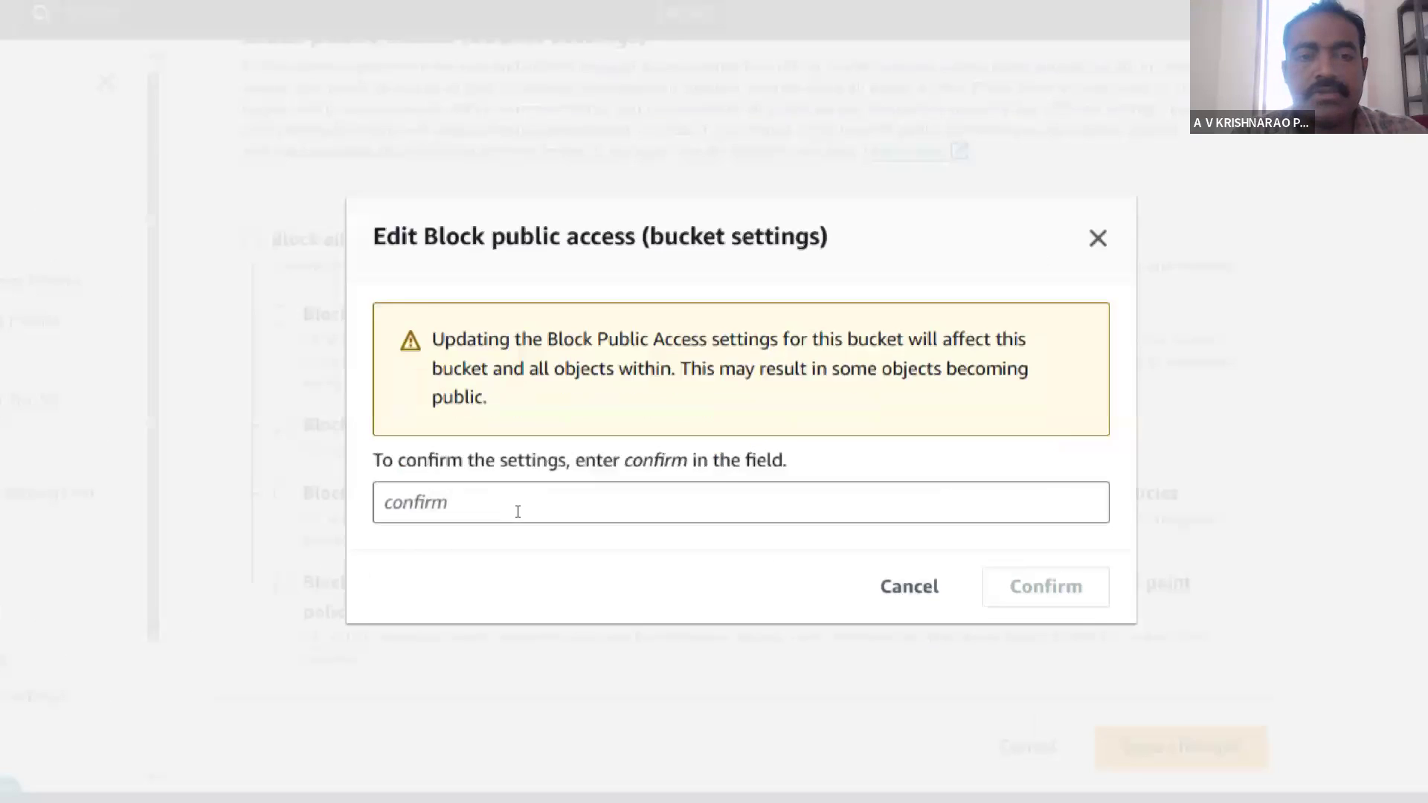
pyautogui.click(518, 512)
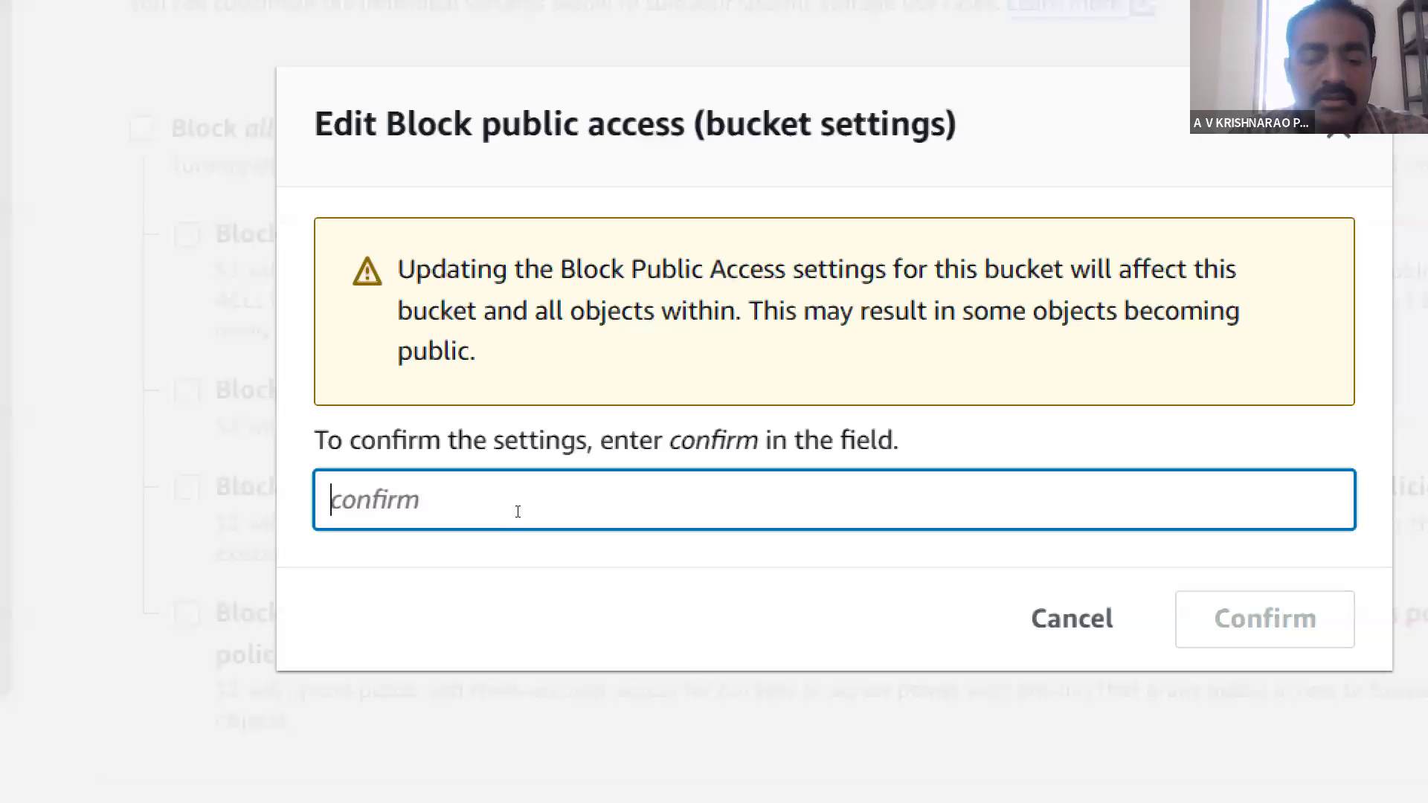
pyautogui.write('confir')
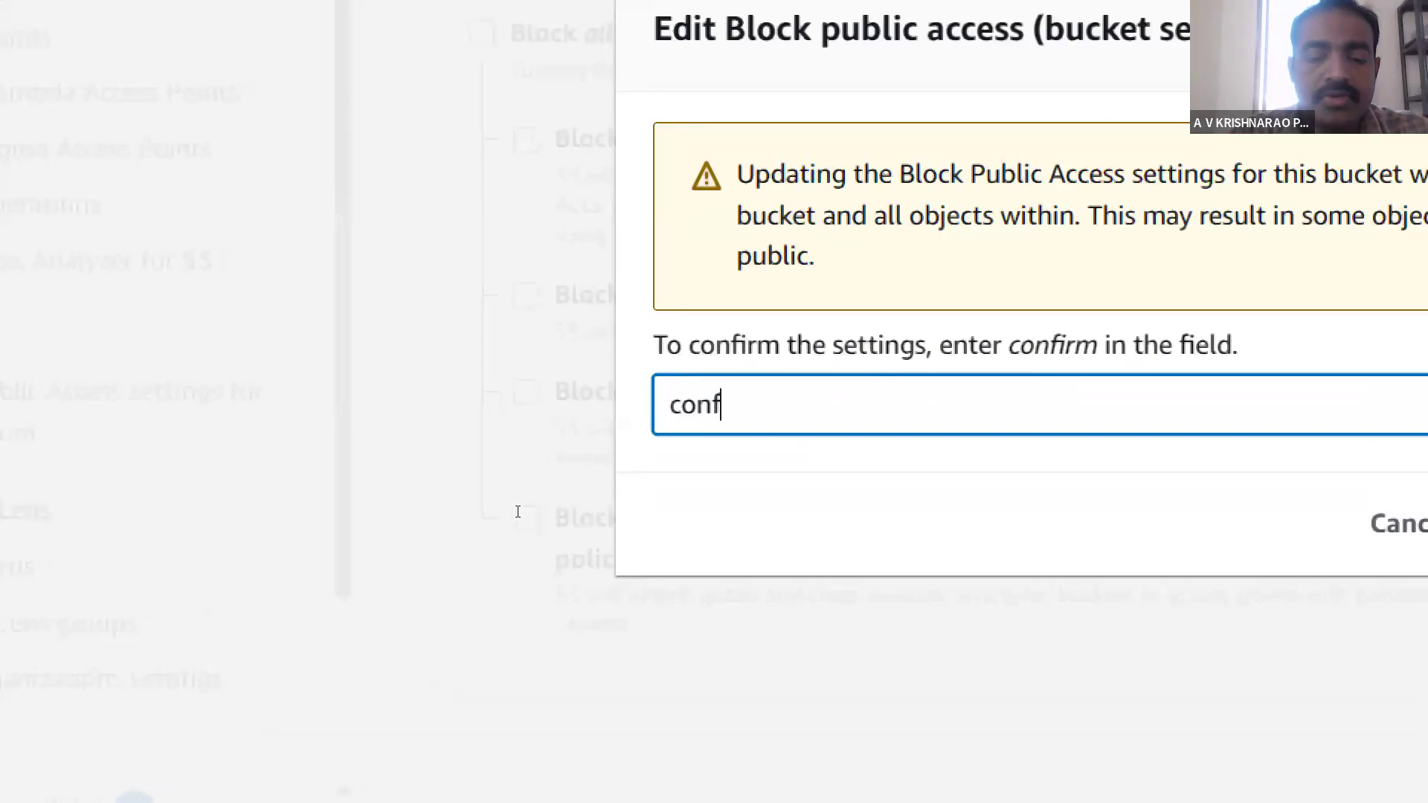
pyautogui.write('m')
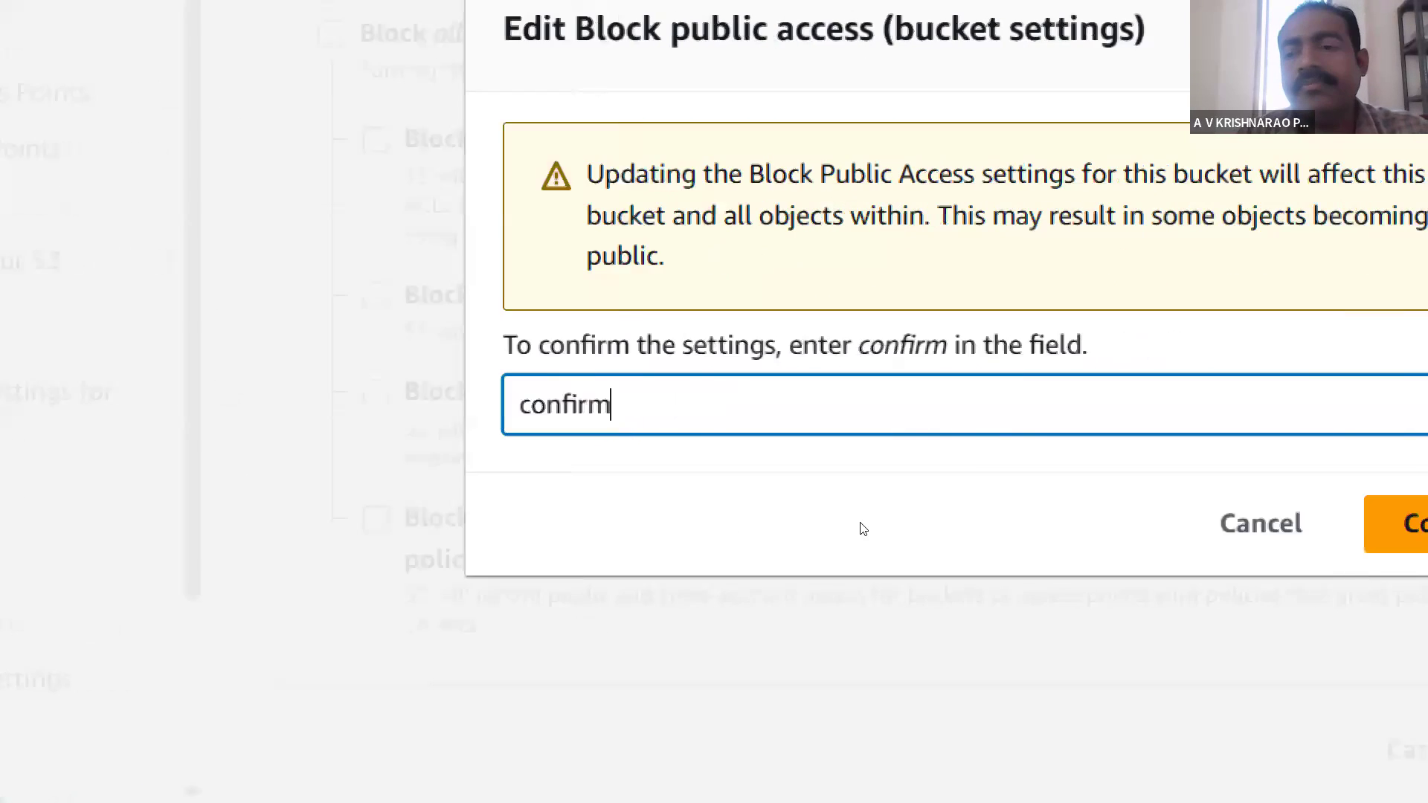
pyautogui.click(1290, 525)
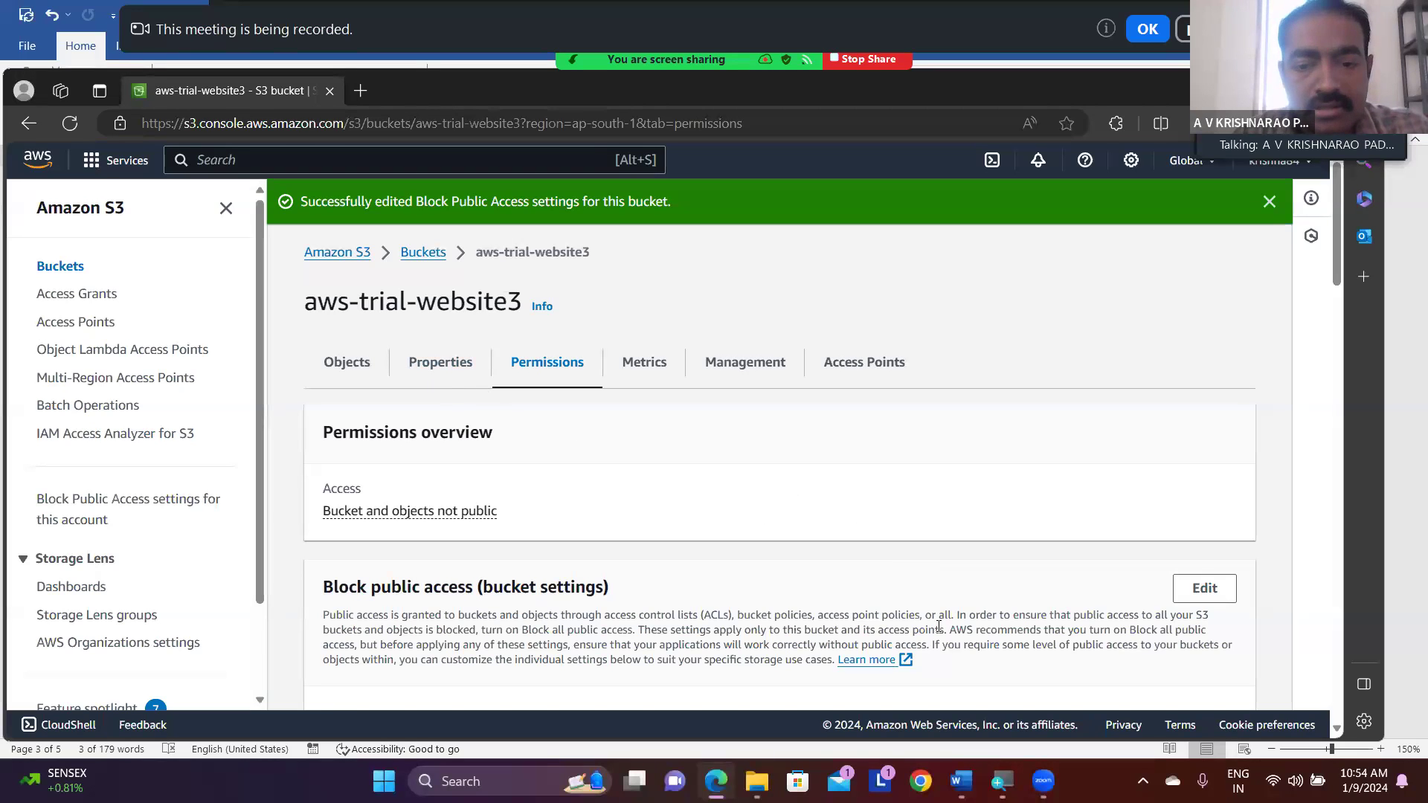
# - Switch to the Word notes and review the instruction for making the selected files public using ACL
pyautogui.click(960, 781)
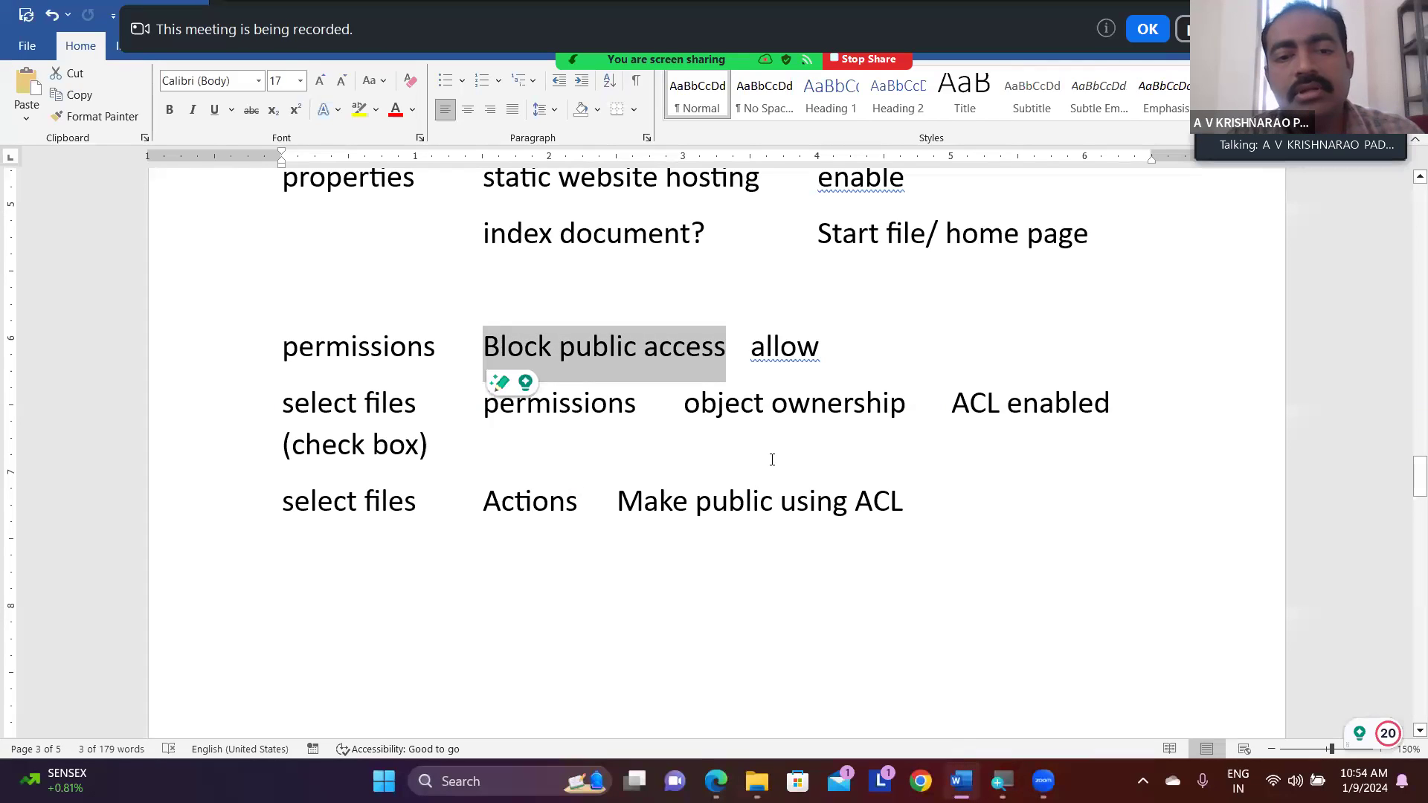
pyautogui.click(772, 459)
pyautogui.moveTo(910, 501); pyautogui.dragTo(313, 511)
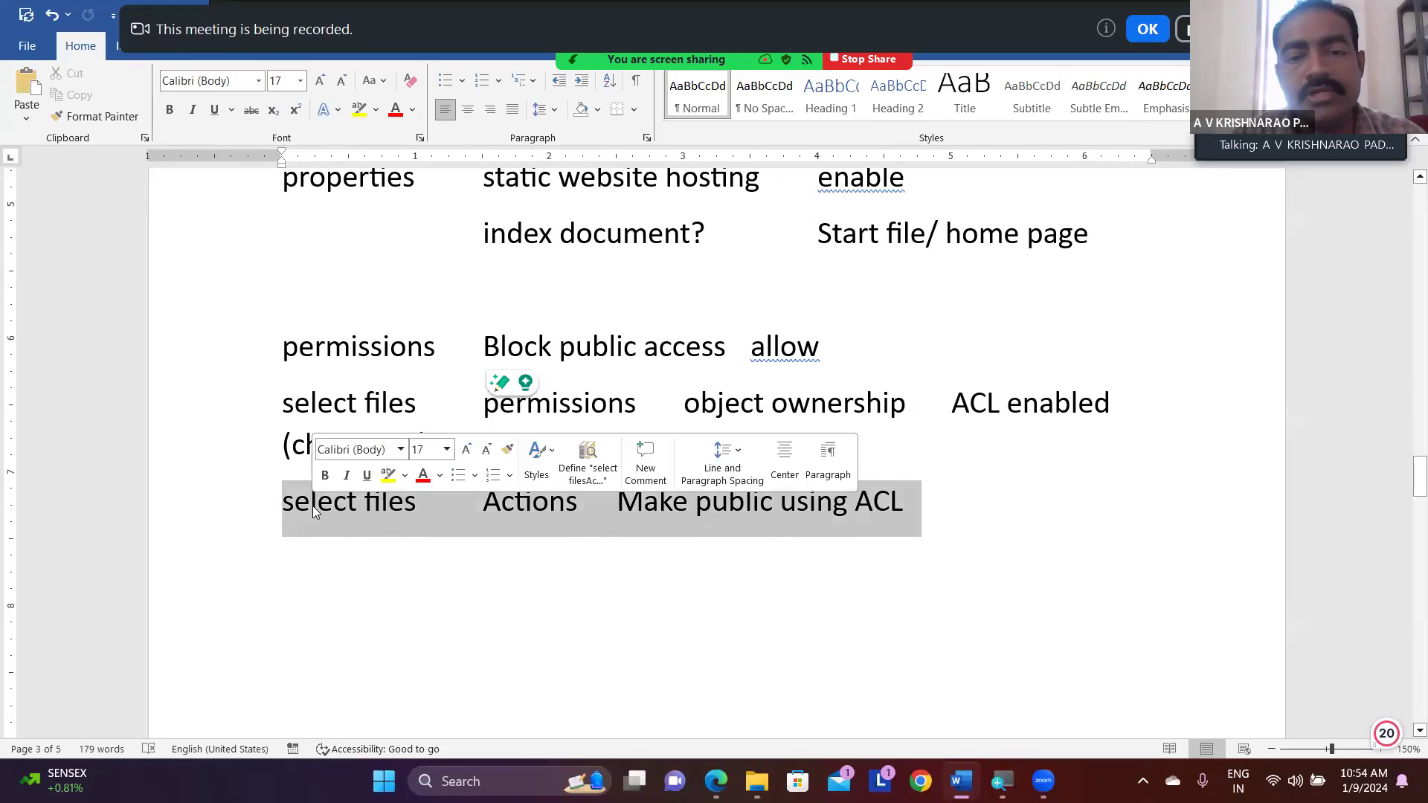
pyautogui.click(686, 562)
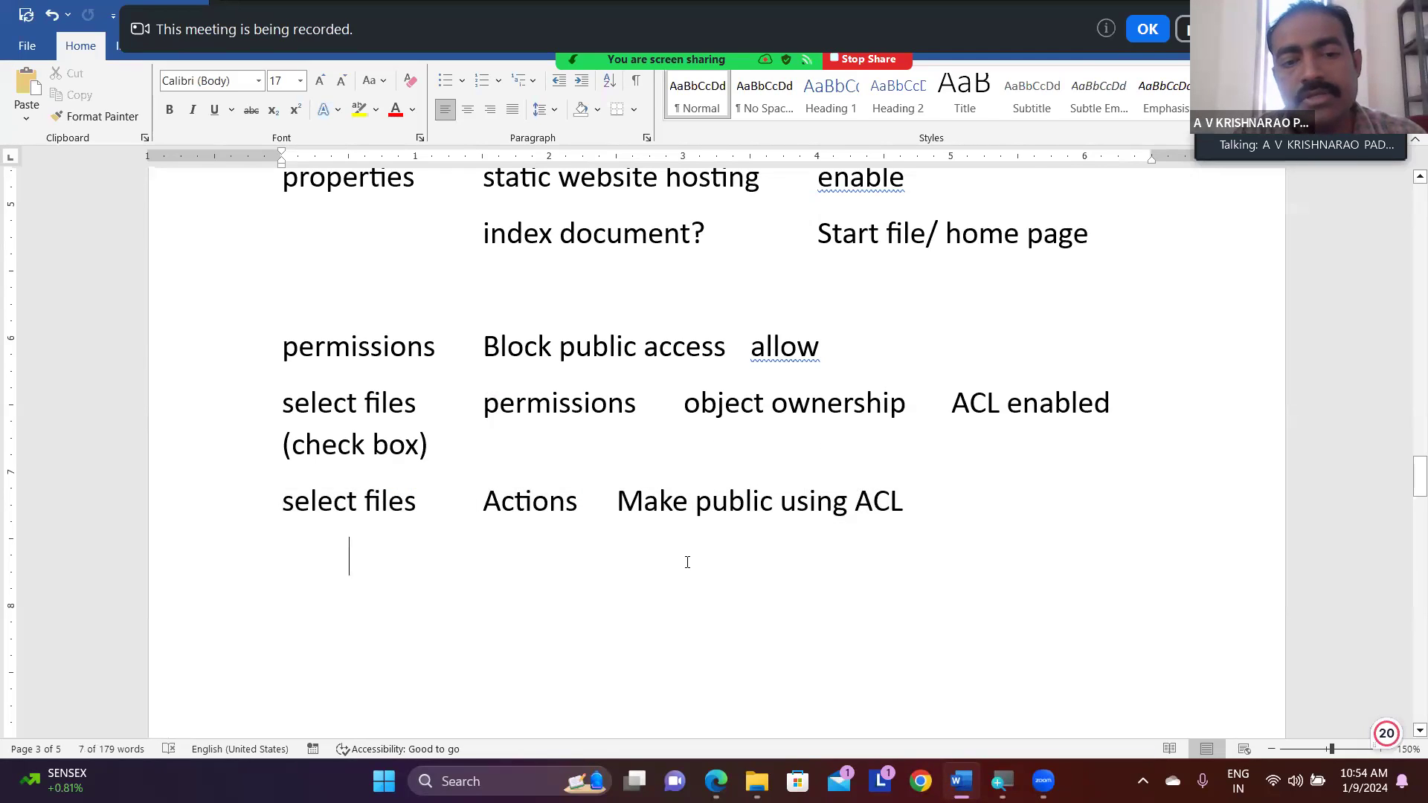
pyautogui.moveTo(621, 502); pyautogui.dragTo(885, 514)
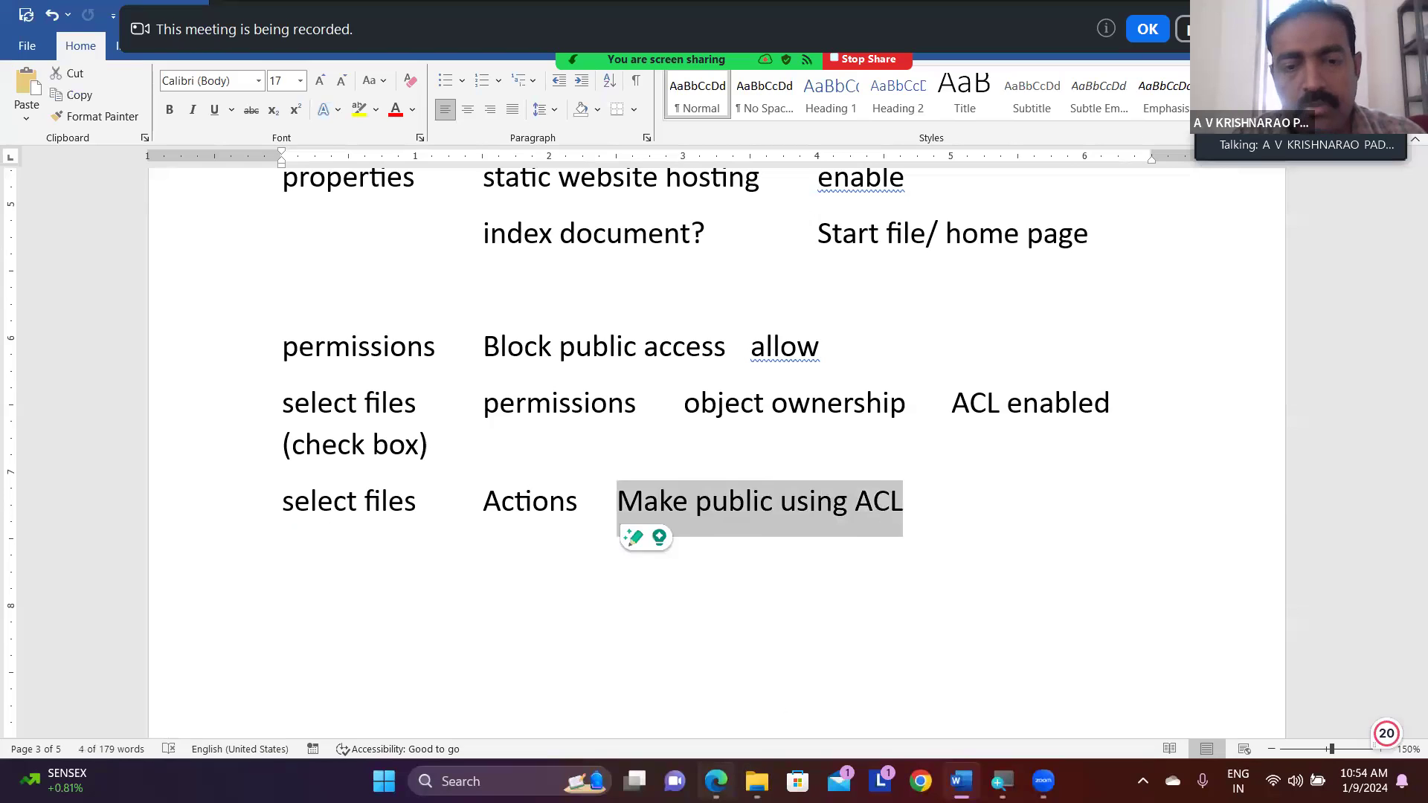
# - Return to the S3 console in Edge, reopen aws-trial-website3 from the bucket list and select all its objects
pyautogui.click(716, 781)
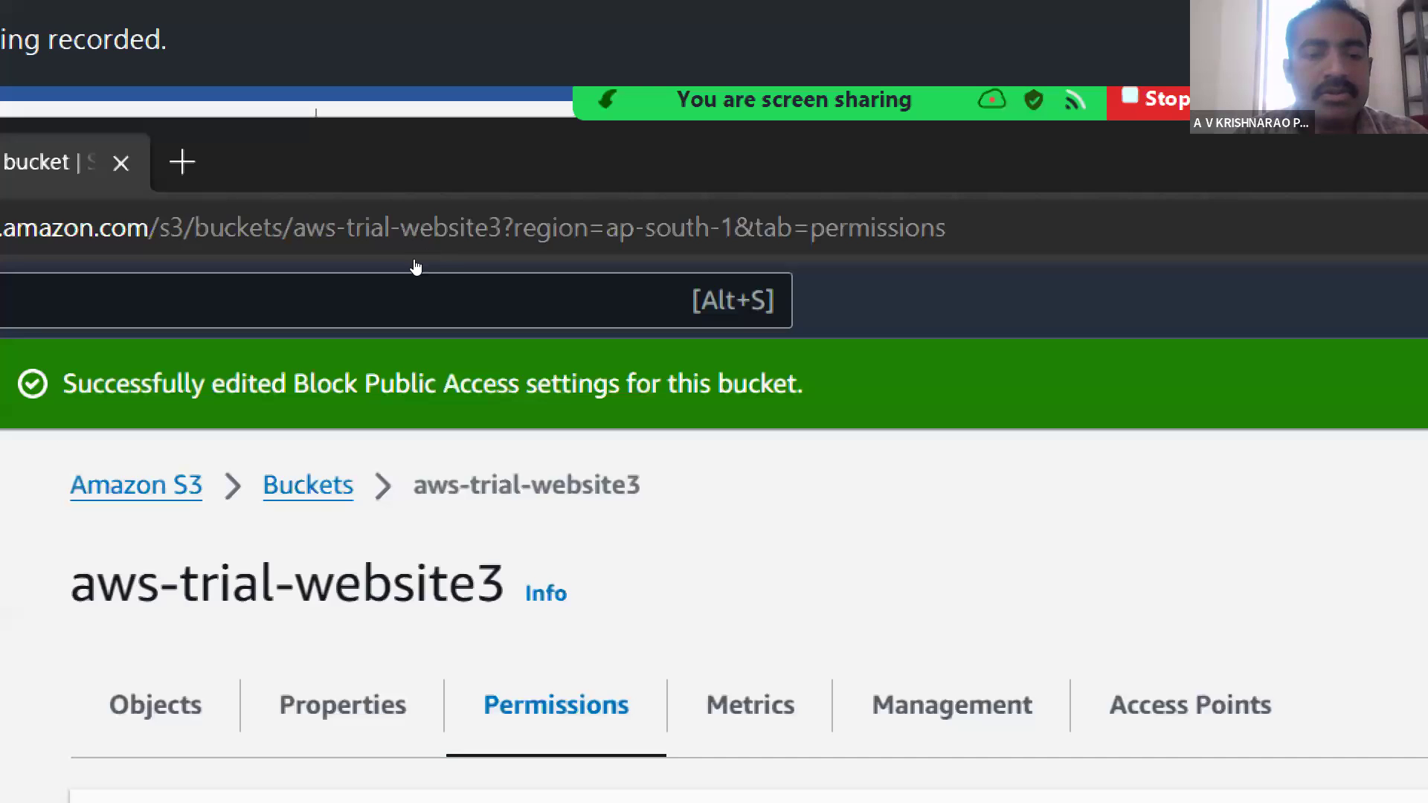
pyautogui.click(308, 485)
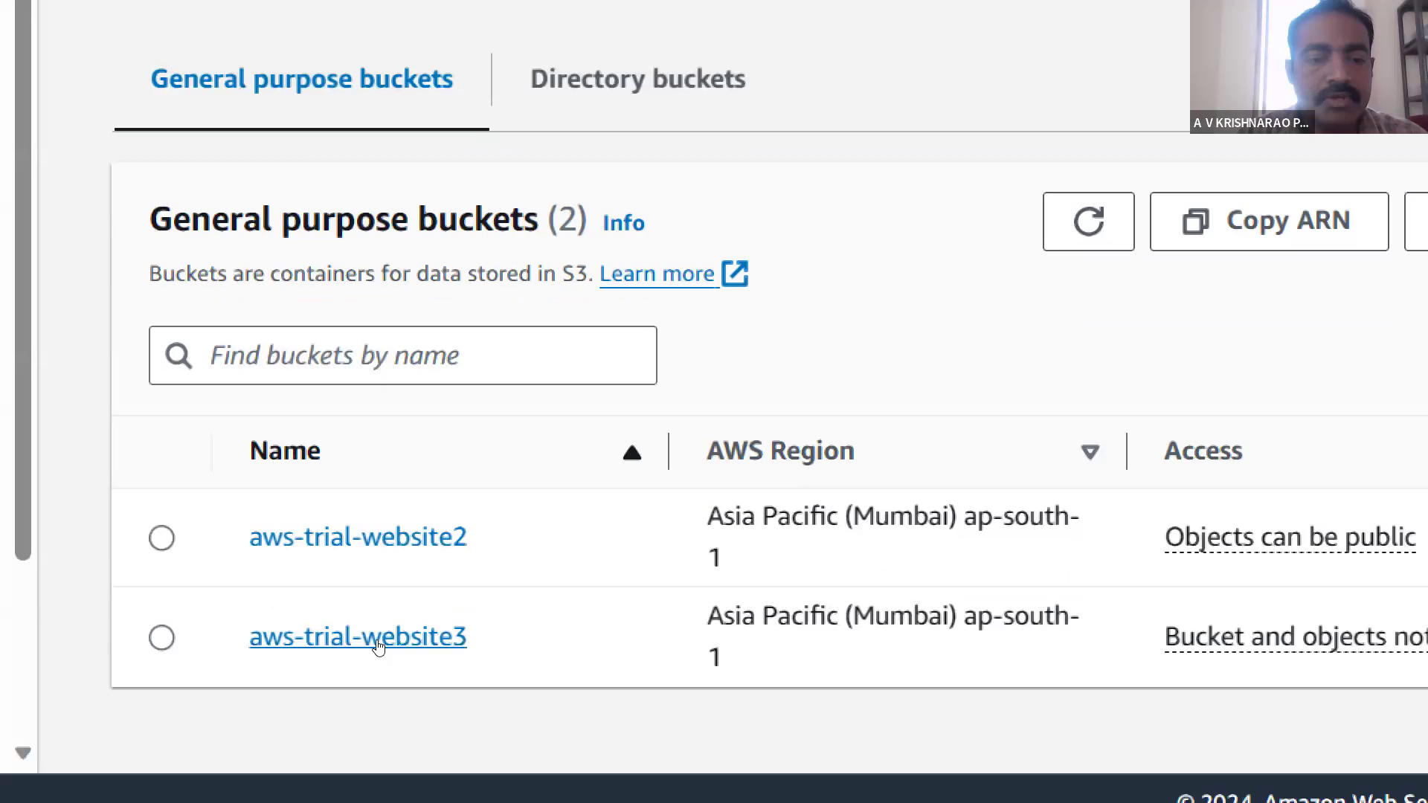
pyautogui.click(332, 646)
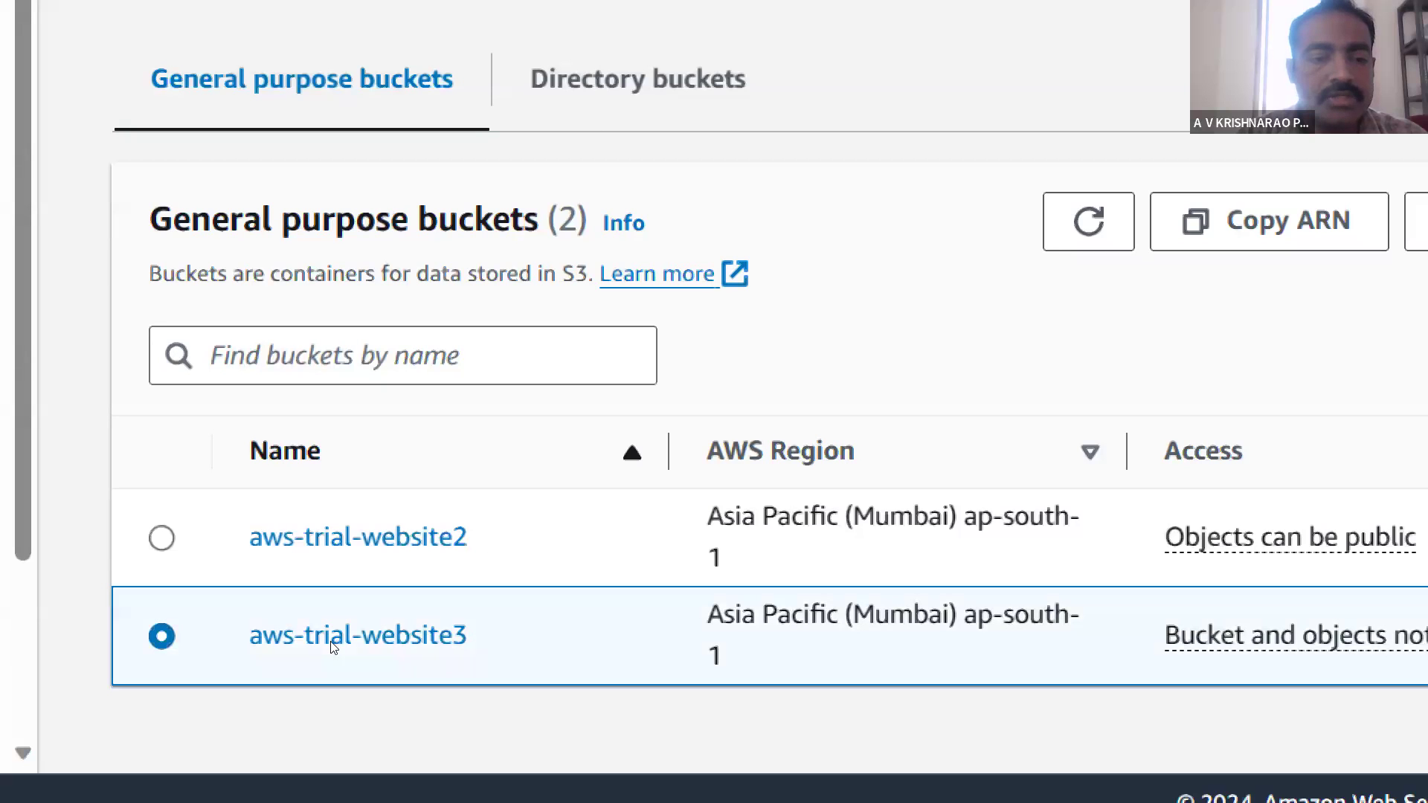
pyautogui.click(399, 641)
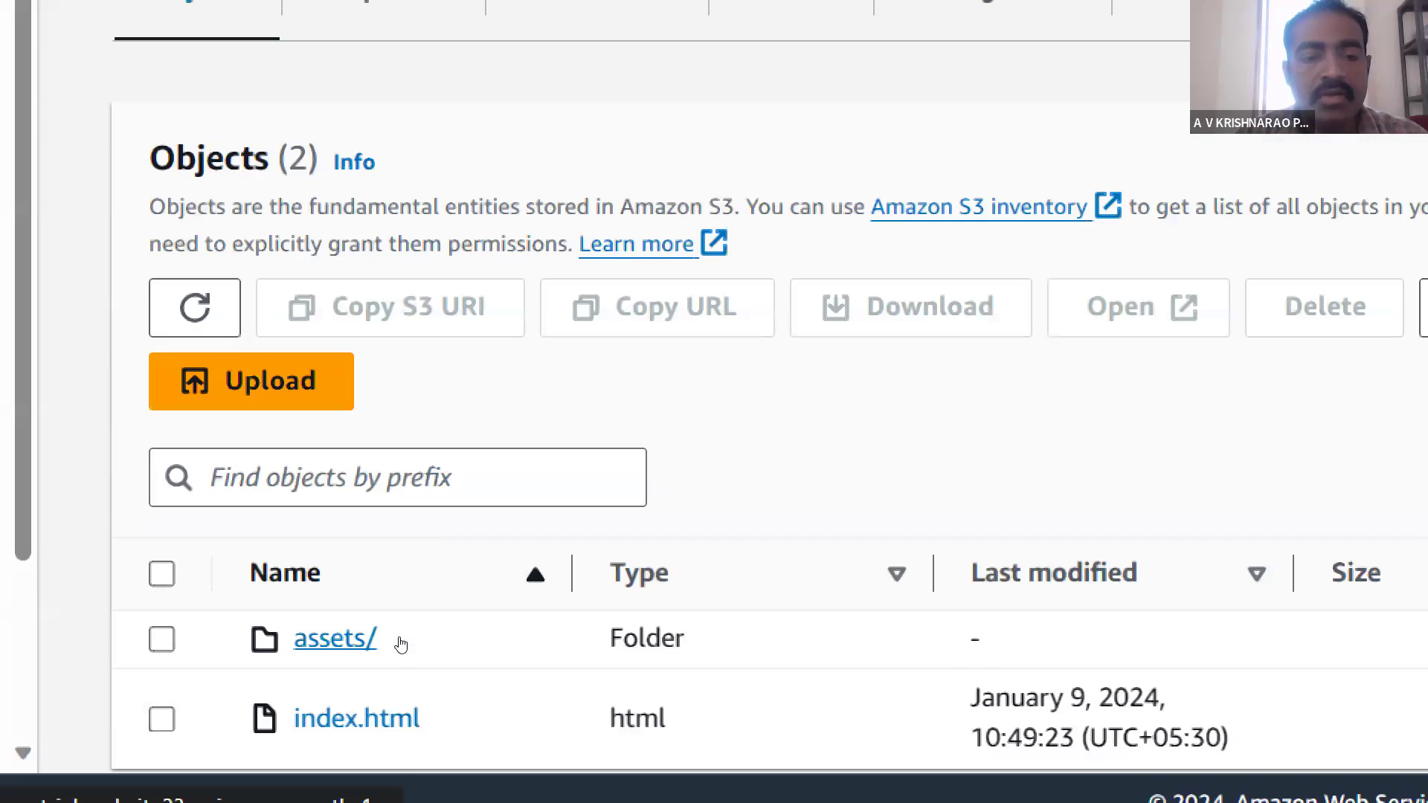
pyautogui.click(162, 574)
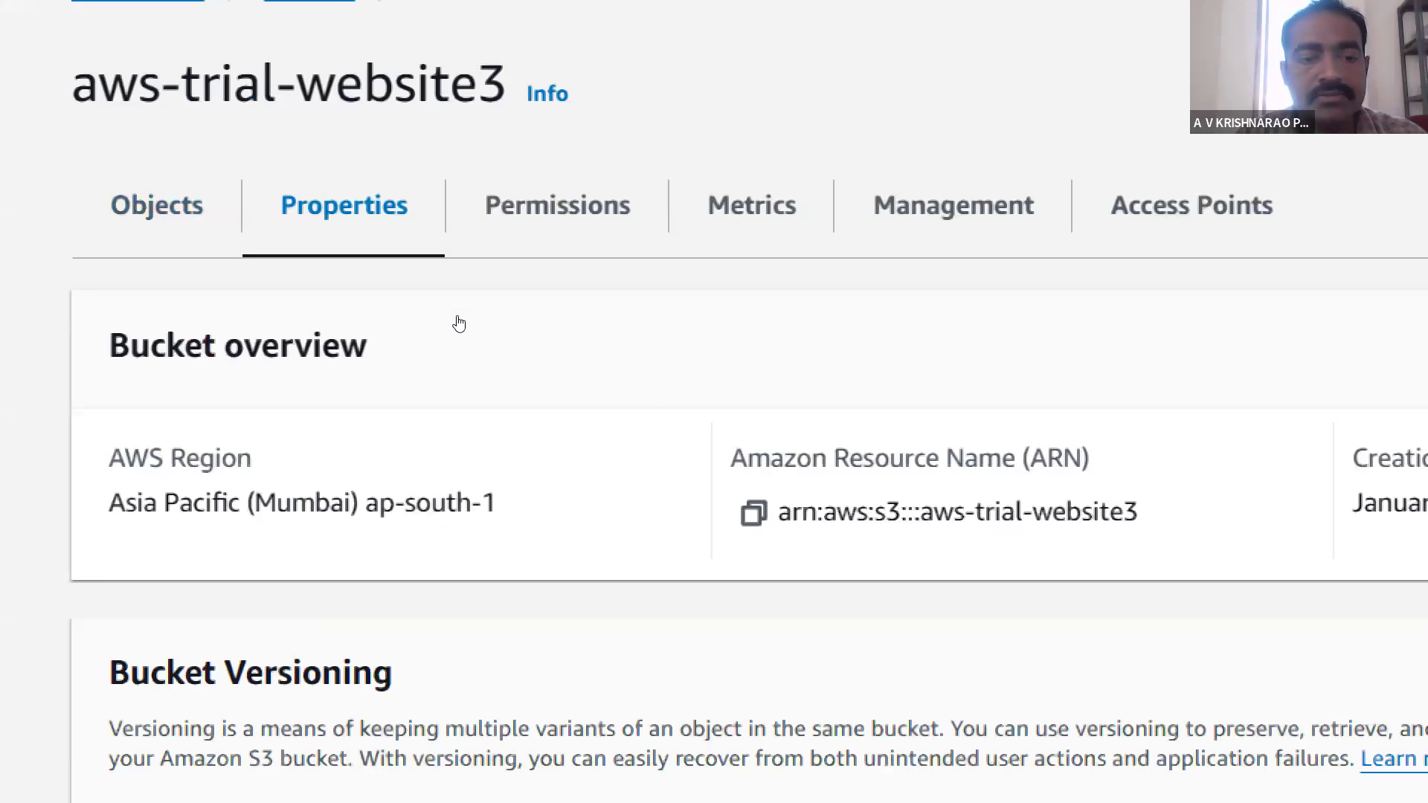
# - Examine the Properties and Permissions settings of aws-trial-website3, including static website hosting, Block public access and the bucket policy
pyautogui.scroll(-6, 613, 490)
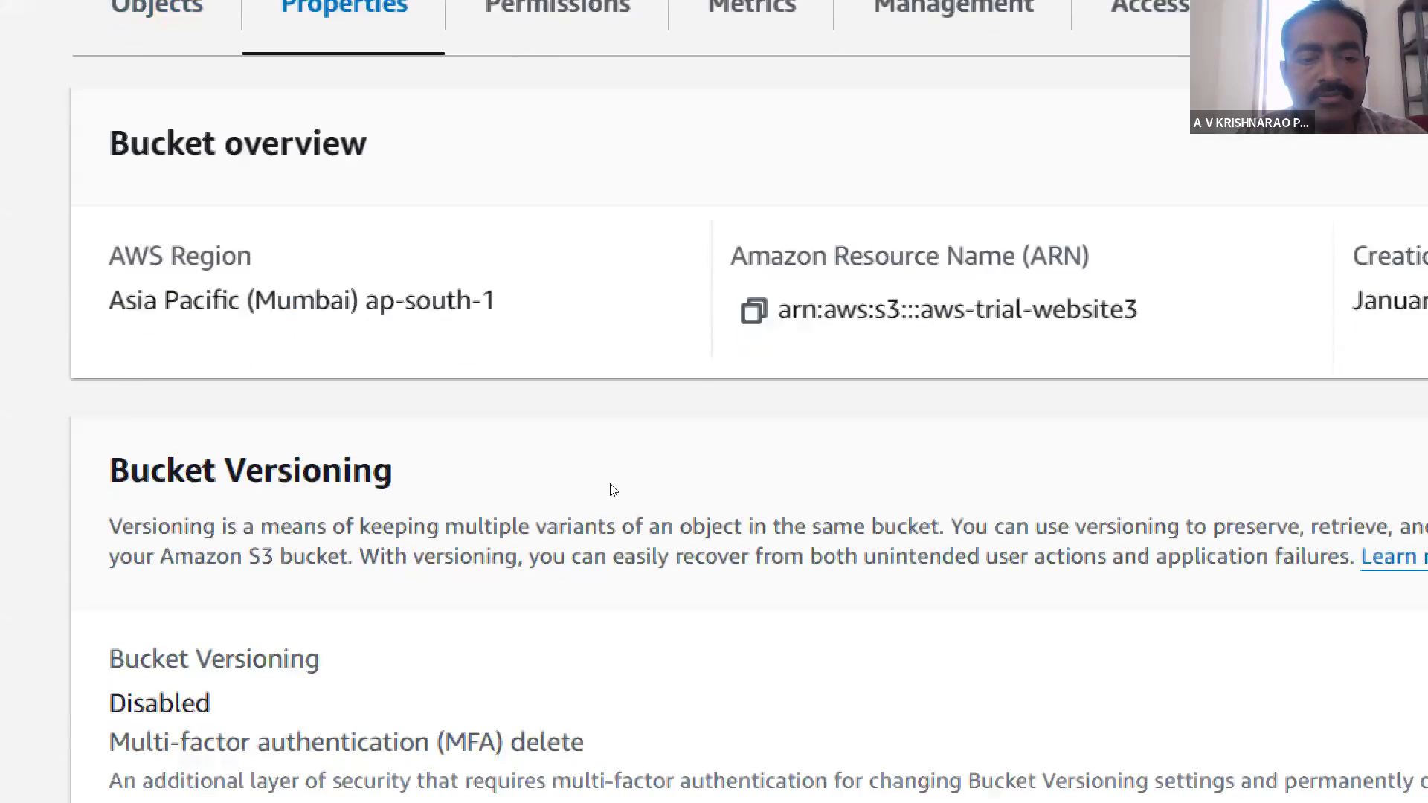
pyautogui.scroll(-8, 612, 490)
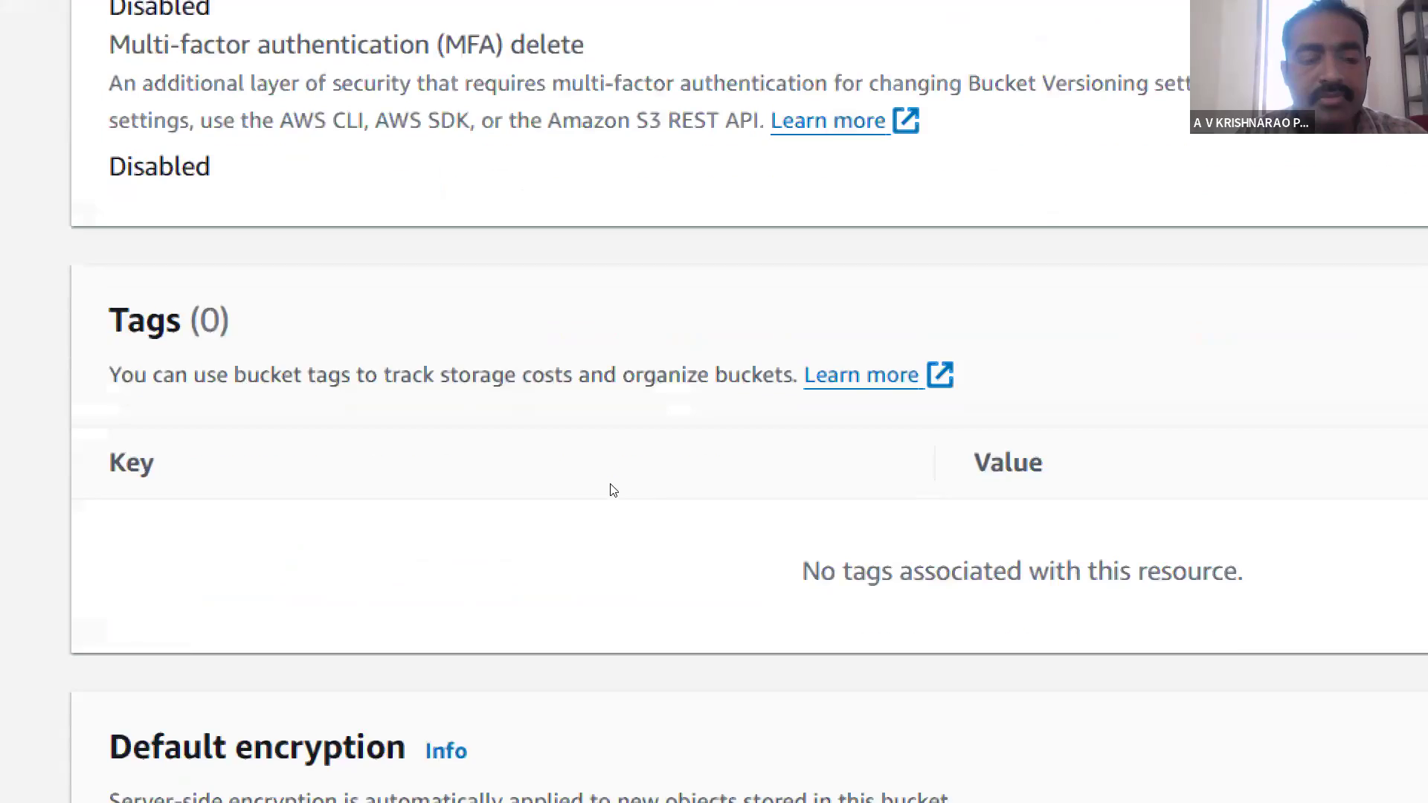
pyautogui.scroll(-12, 613, 490)
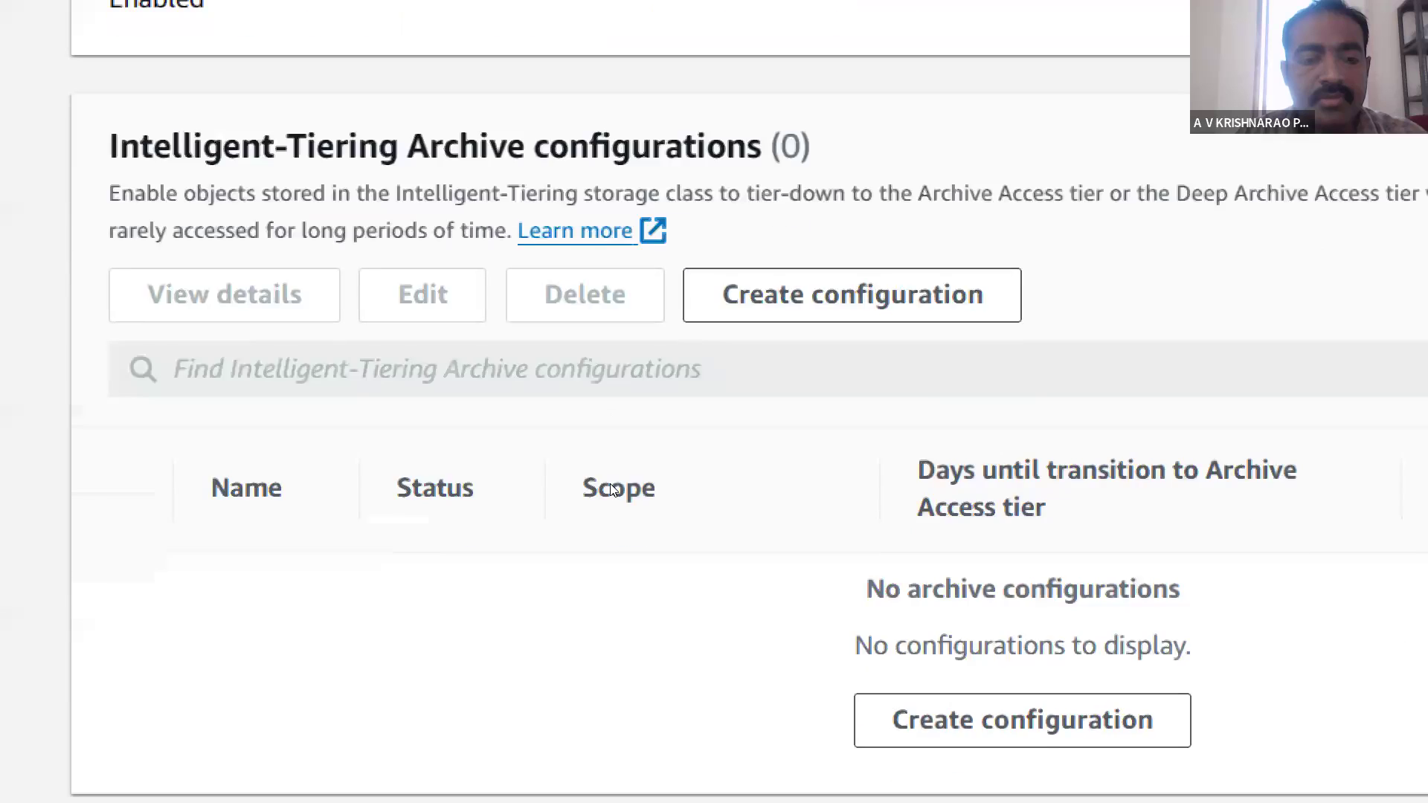
pyautogui.scroll(-15, 612, 490)
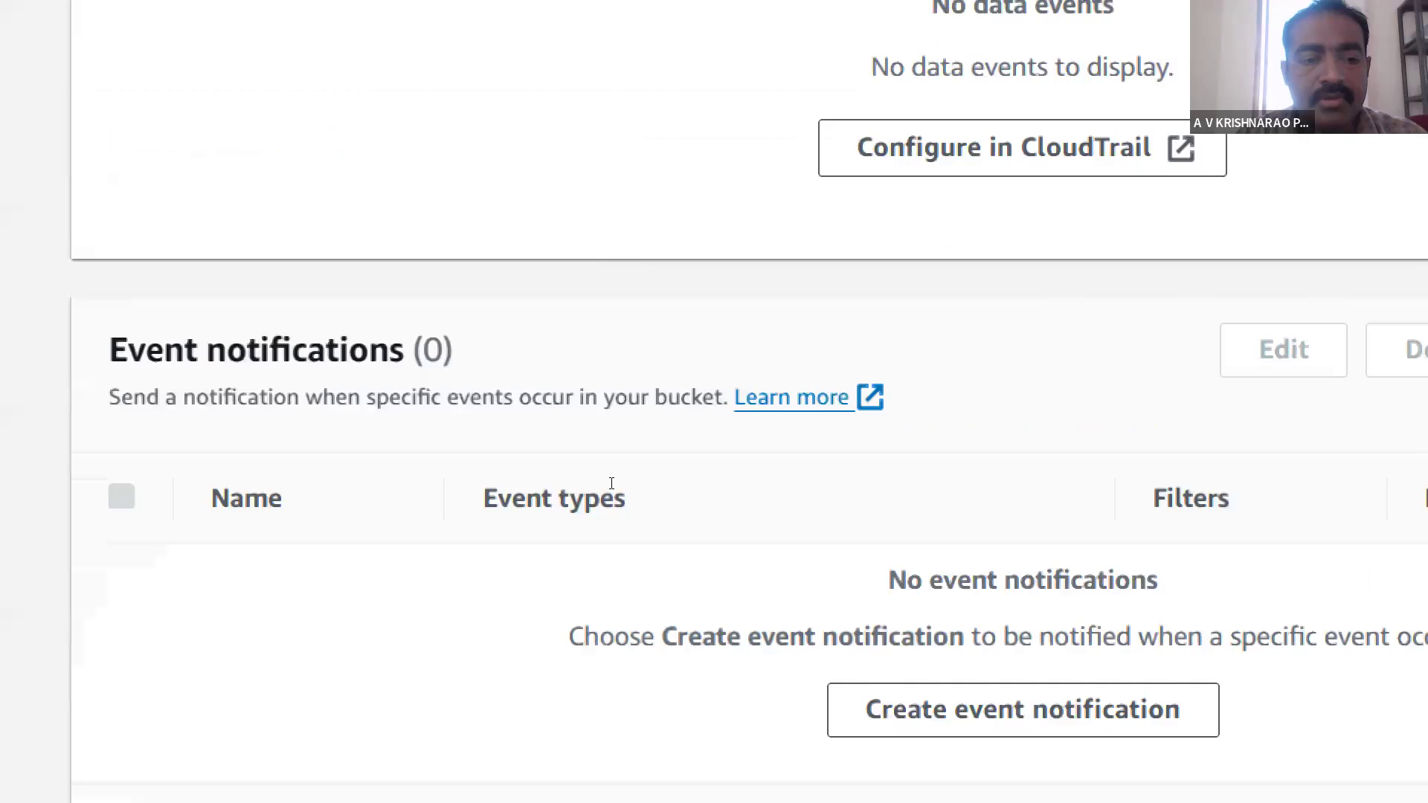
pyautogui.scroll(-10, 612, 490)
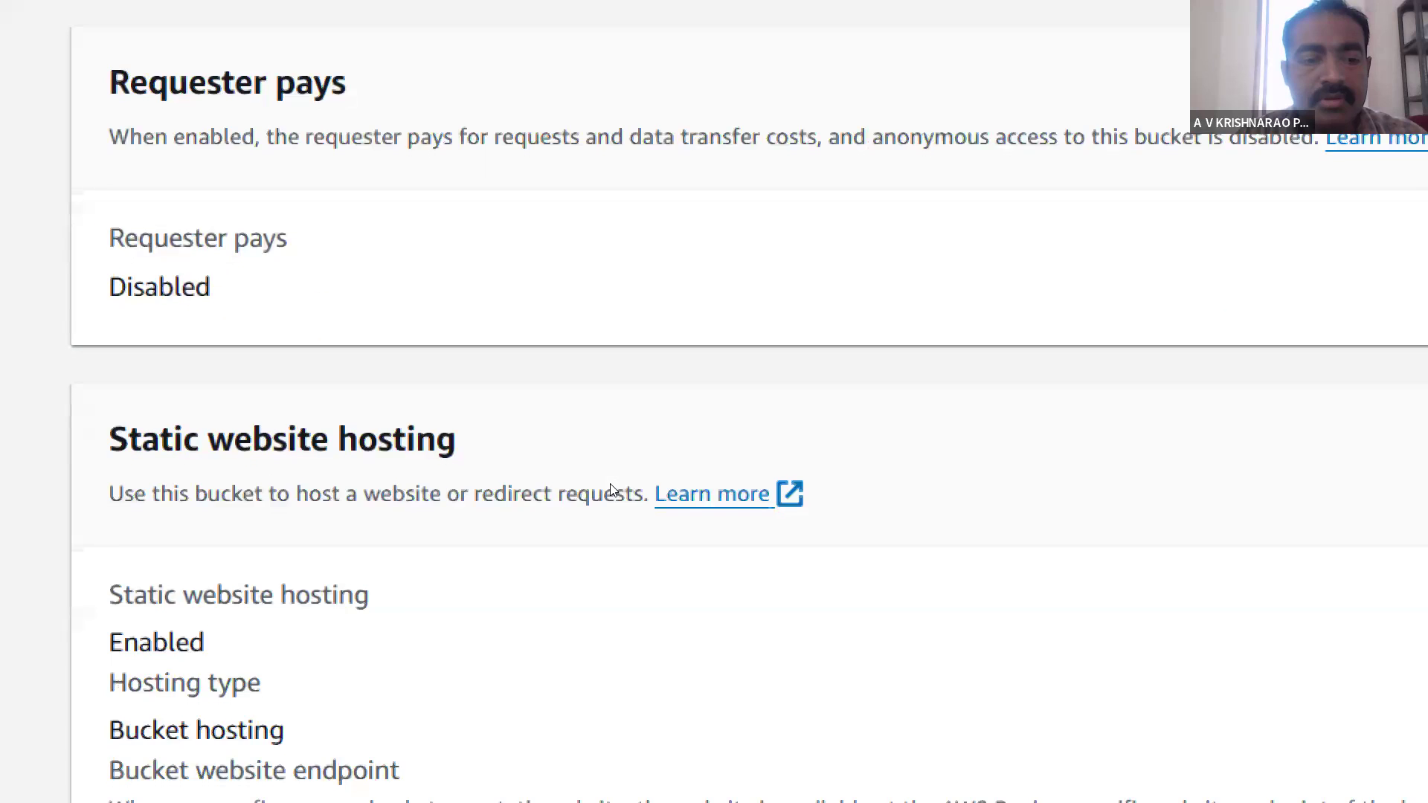
pyautogui.scroll(20, 613, 490)
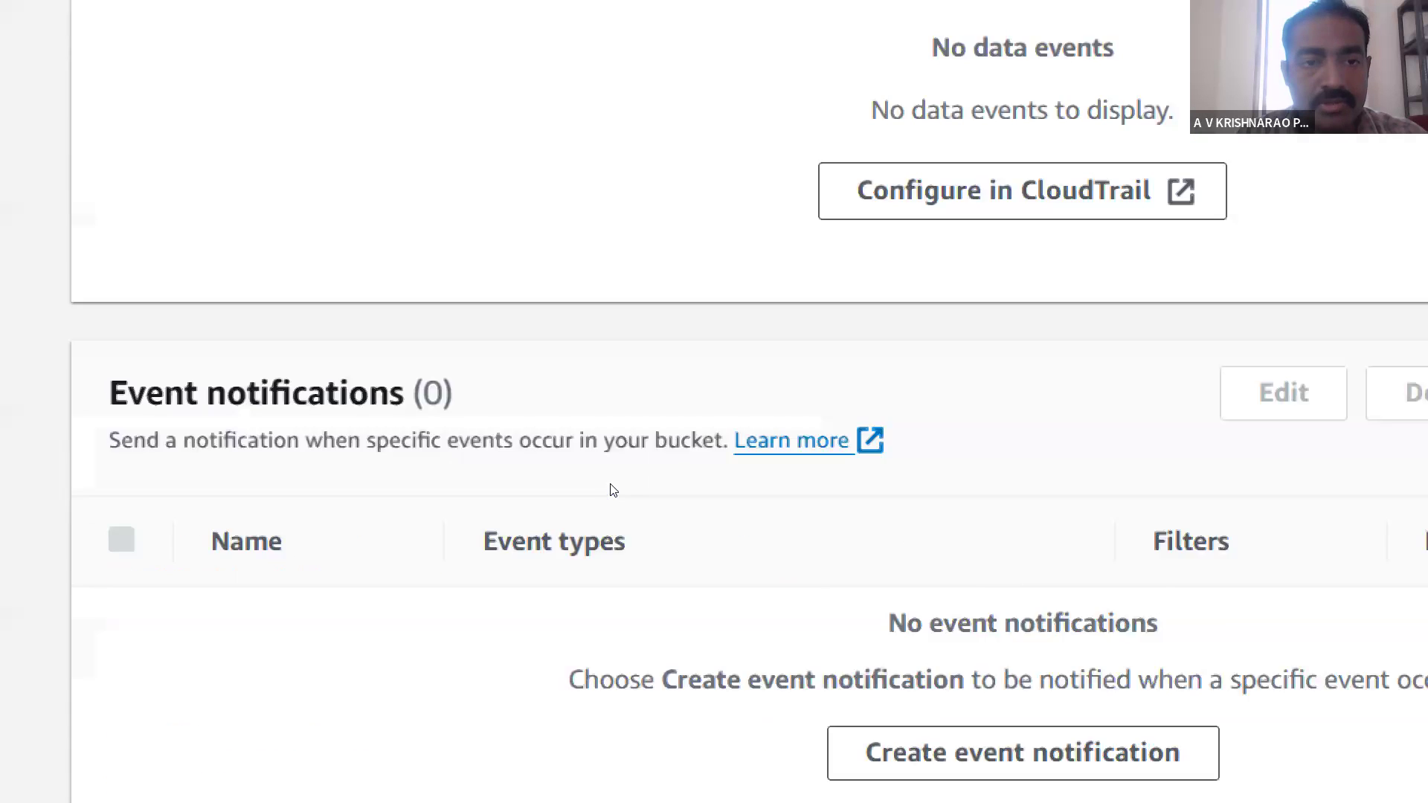
pyautogui.scroll(20, 613, 490)
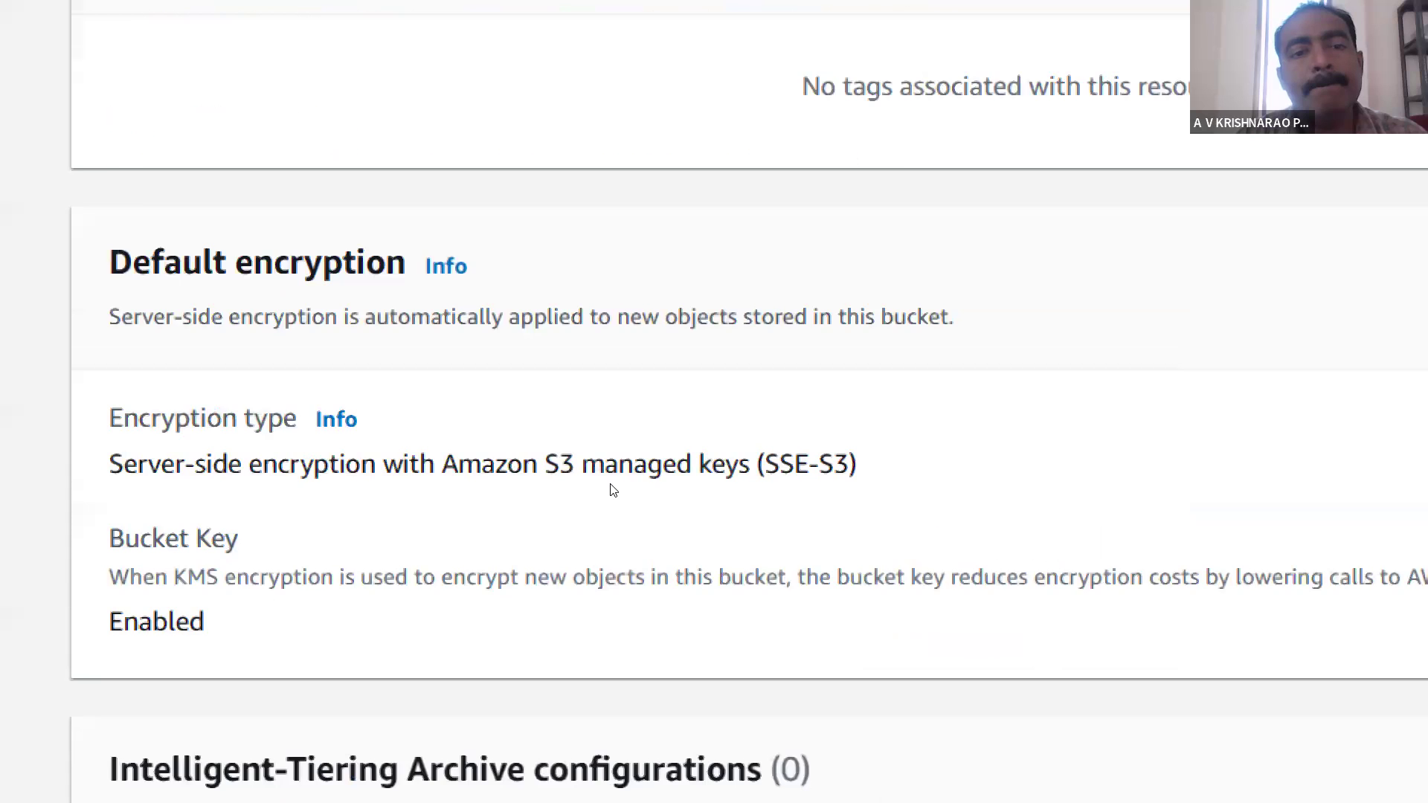
pyautogui.scroll(1, 545, 249)
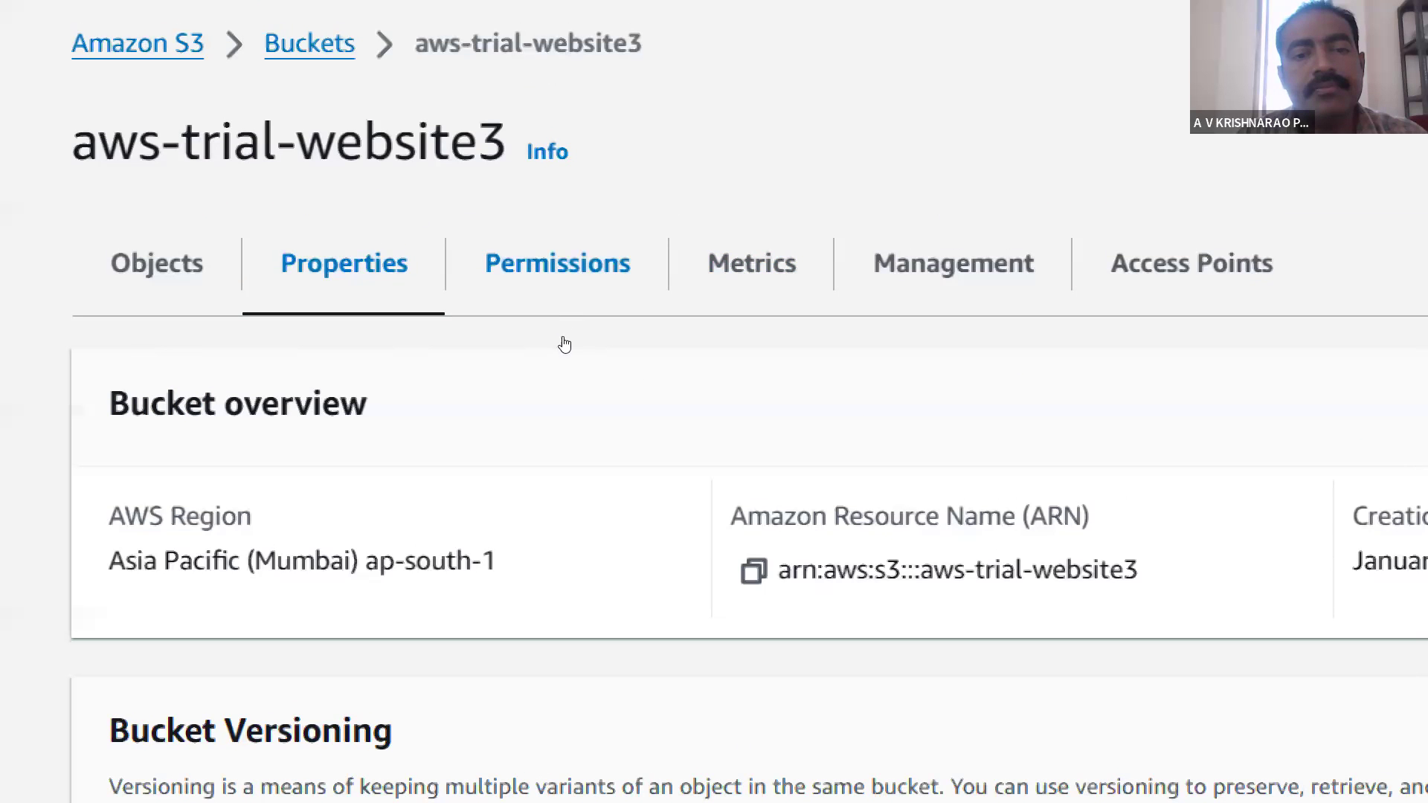
pyautogui.click(568, 317)
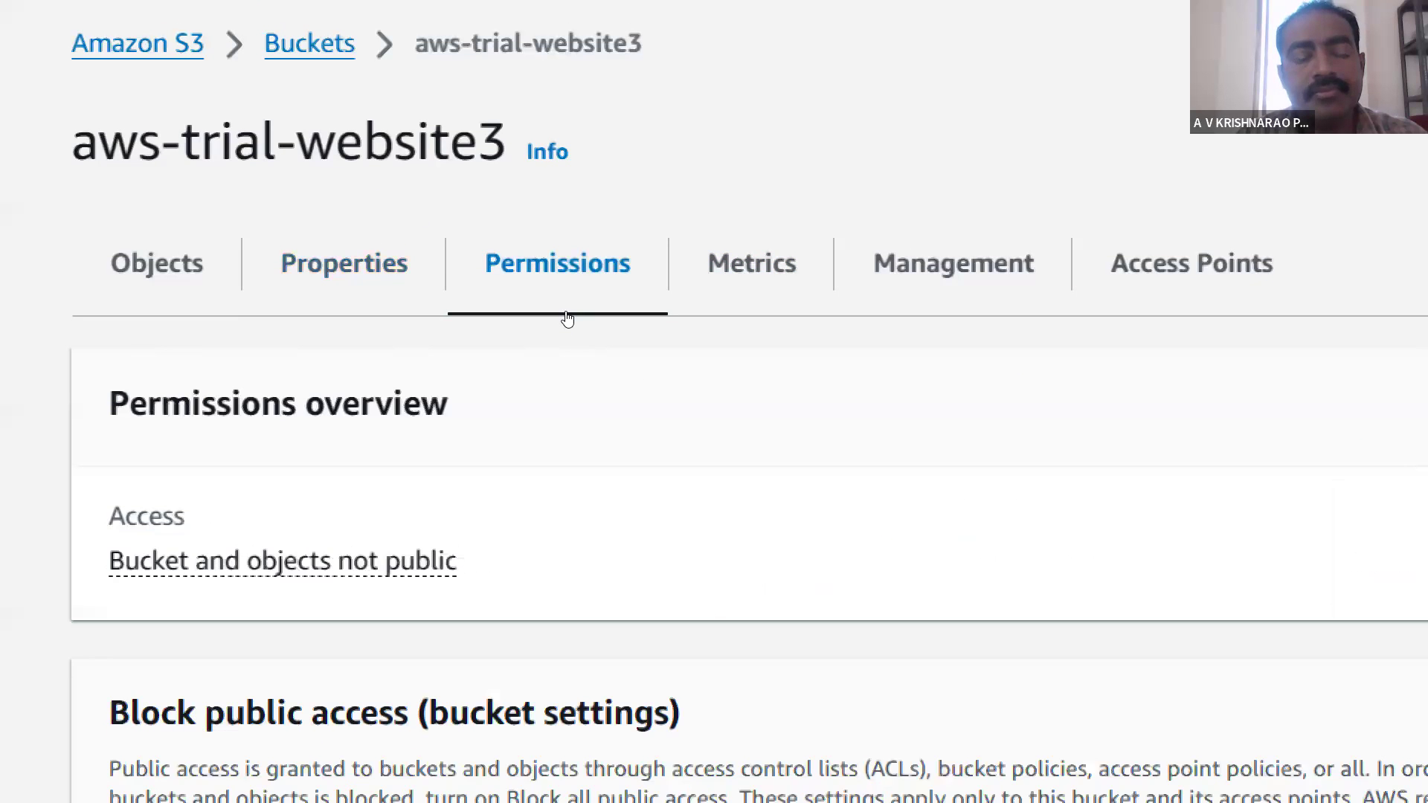
pyautogui.scroll(-7, 568, 319)
pyautogui.scroll(-8, 567, 319)
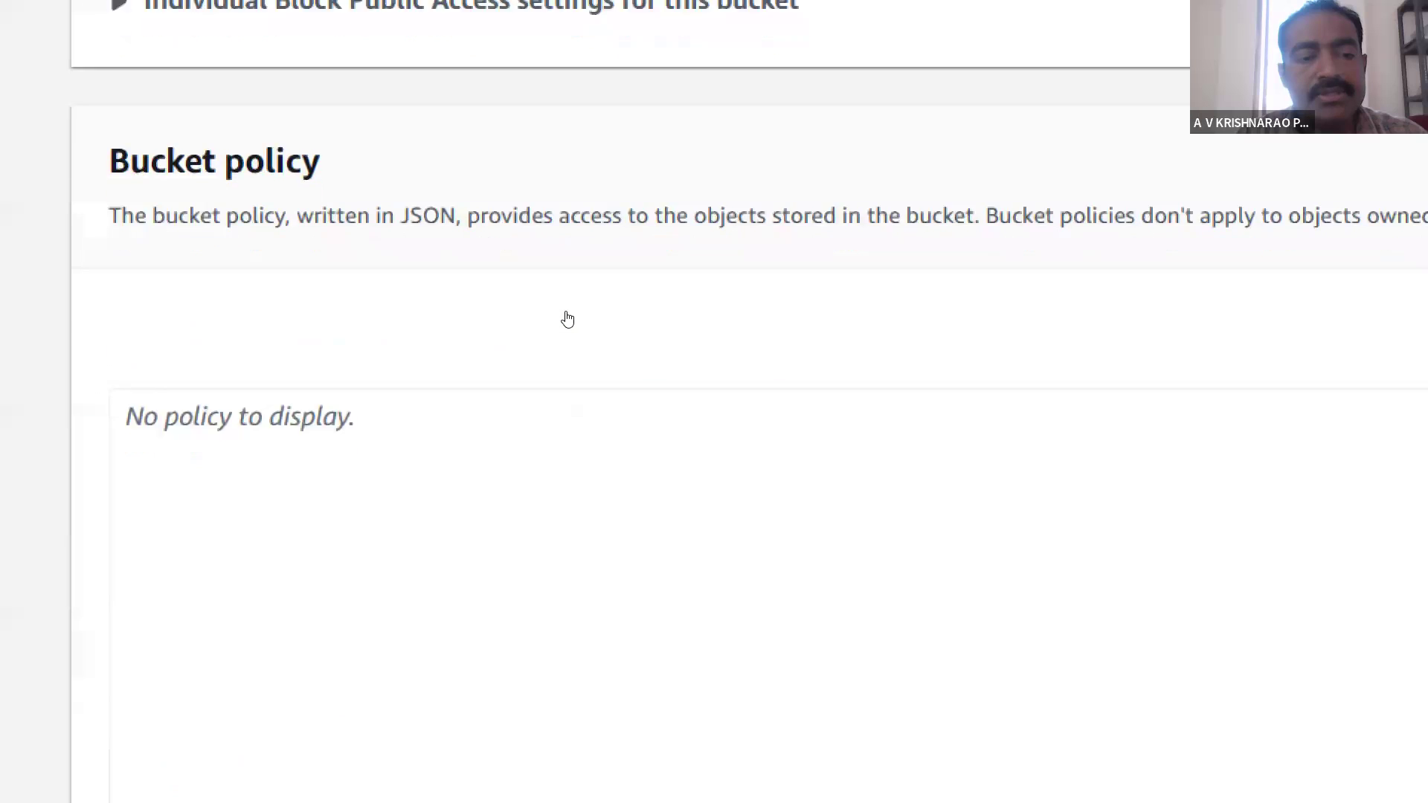
pyautogui.scroll(7, 568, 319)
pyautogui.scroll(8, 568, 320)
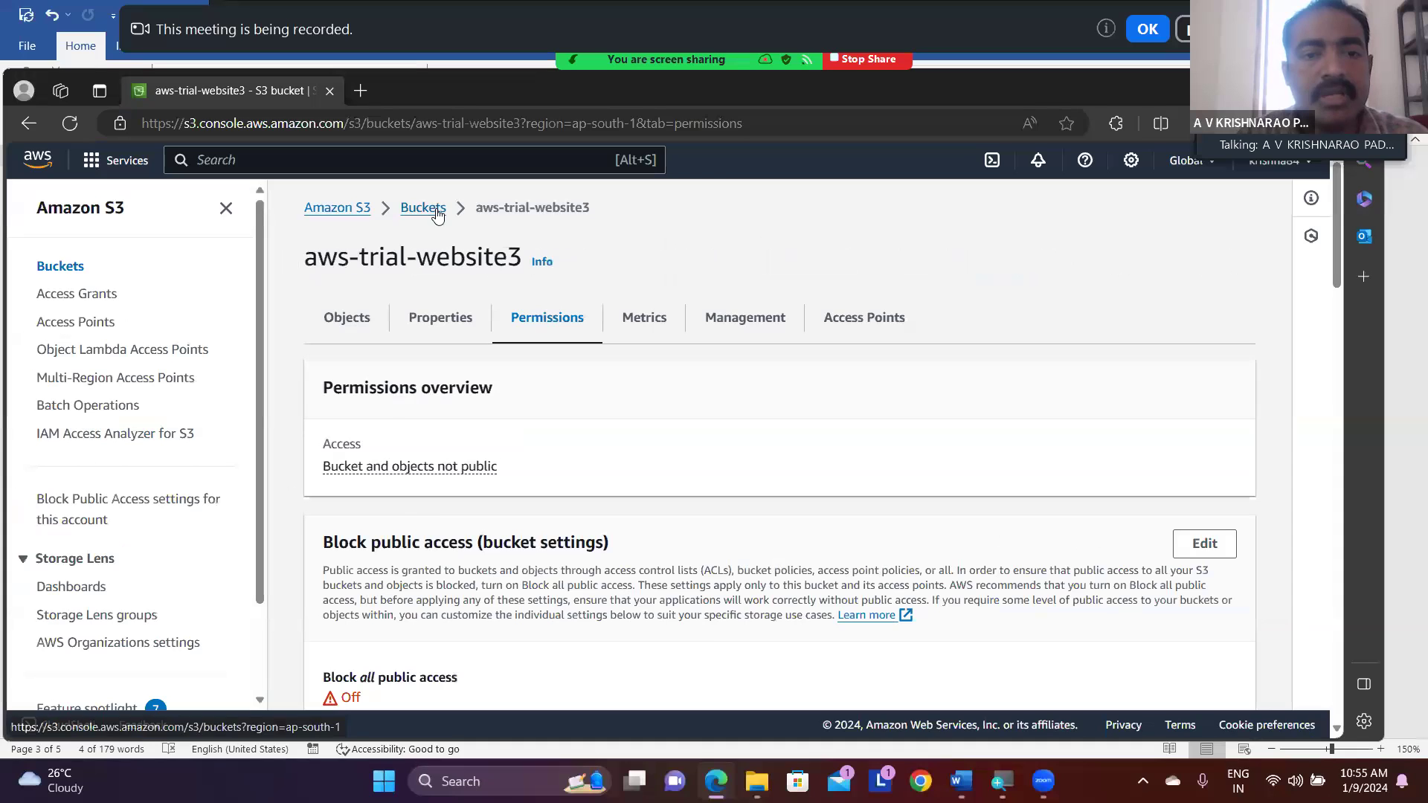
# - Reopen aws-trial-website3 from the bucket list, select all its objects and locate the Make public using ACL action
pyautogui.click(363, 81)
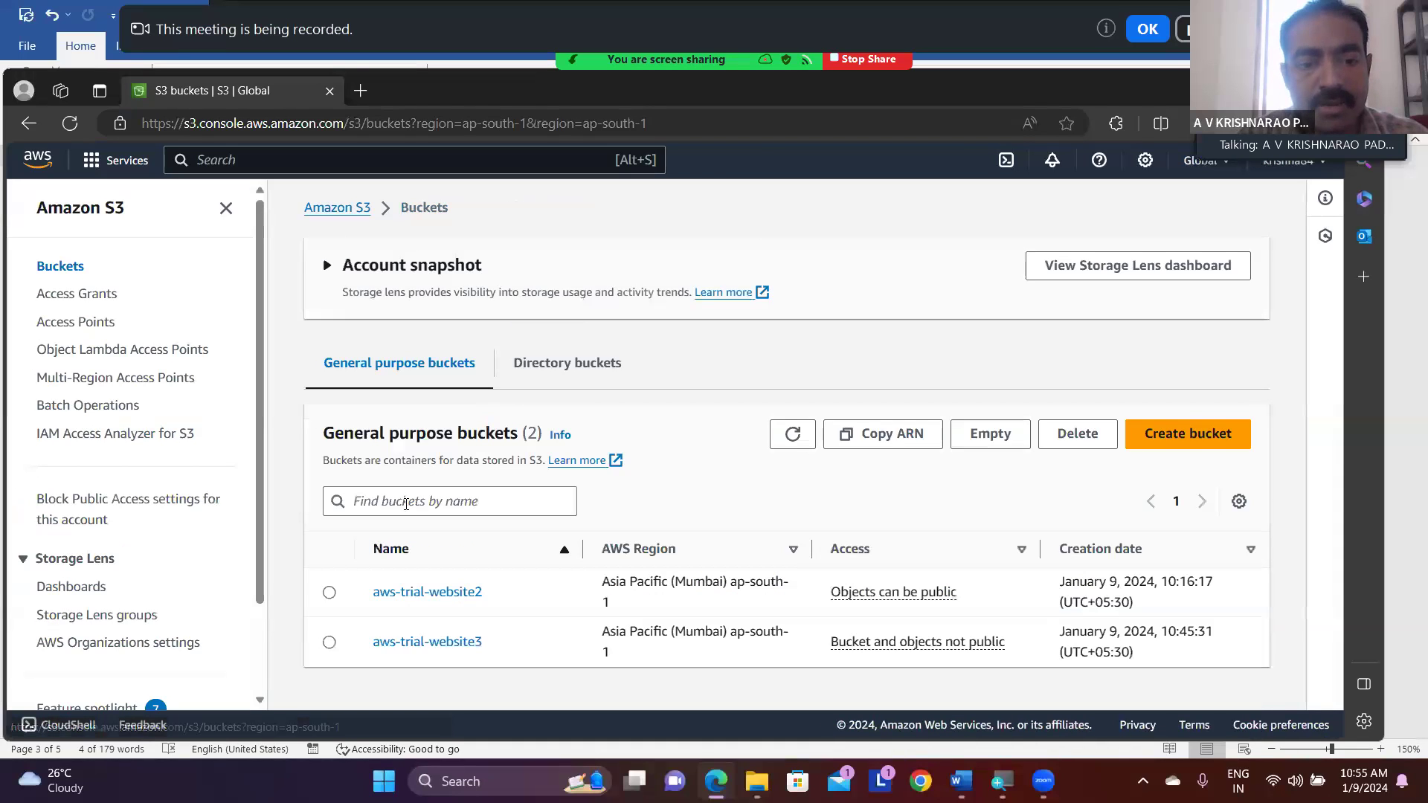
pyautogui.click(329, 644)
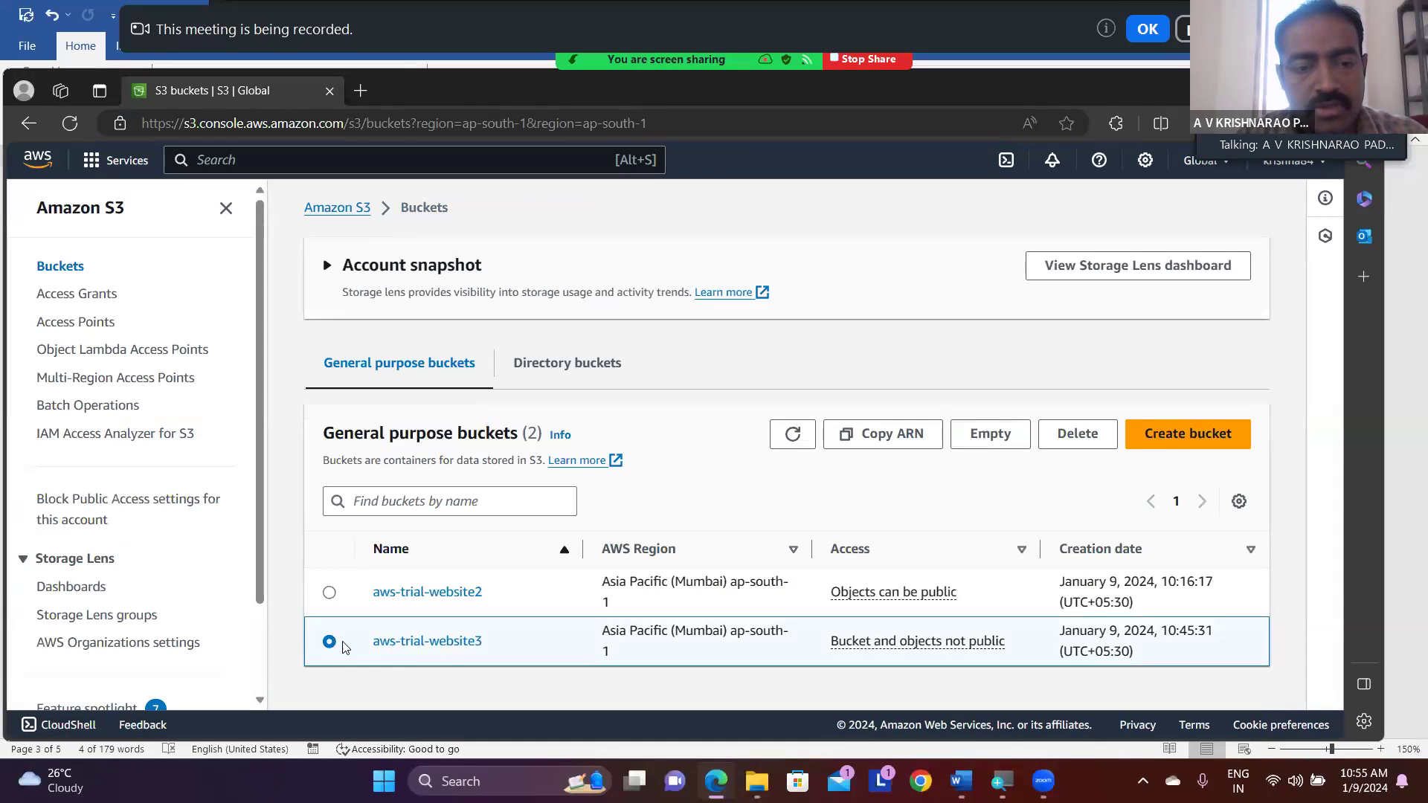
pyautogui.click(389, 648)
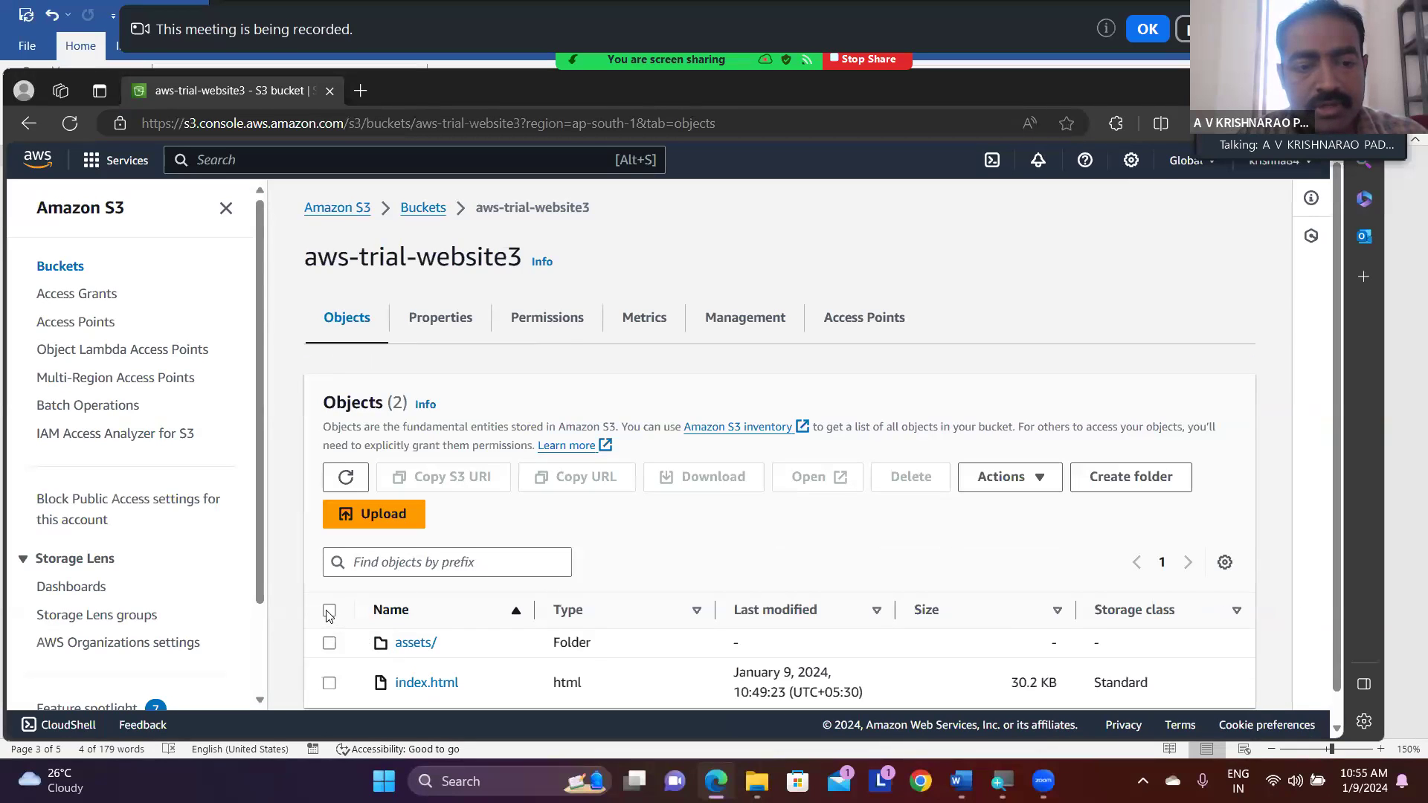
pyautogui.click(330, 612)
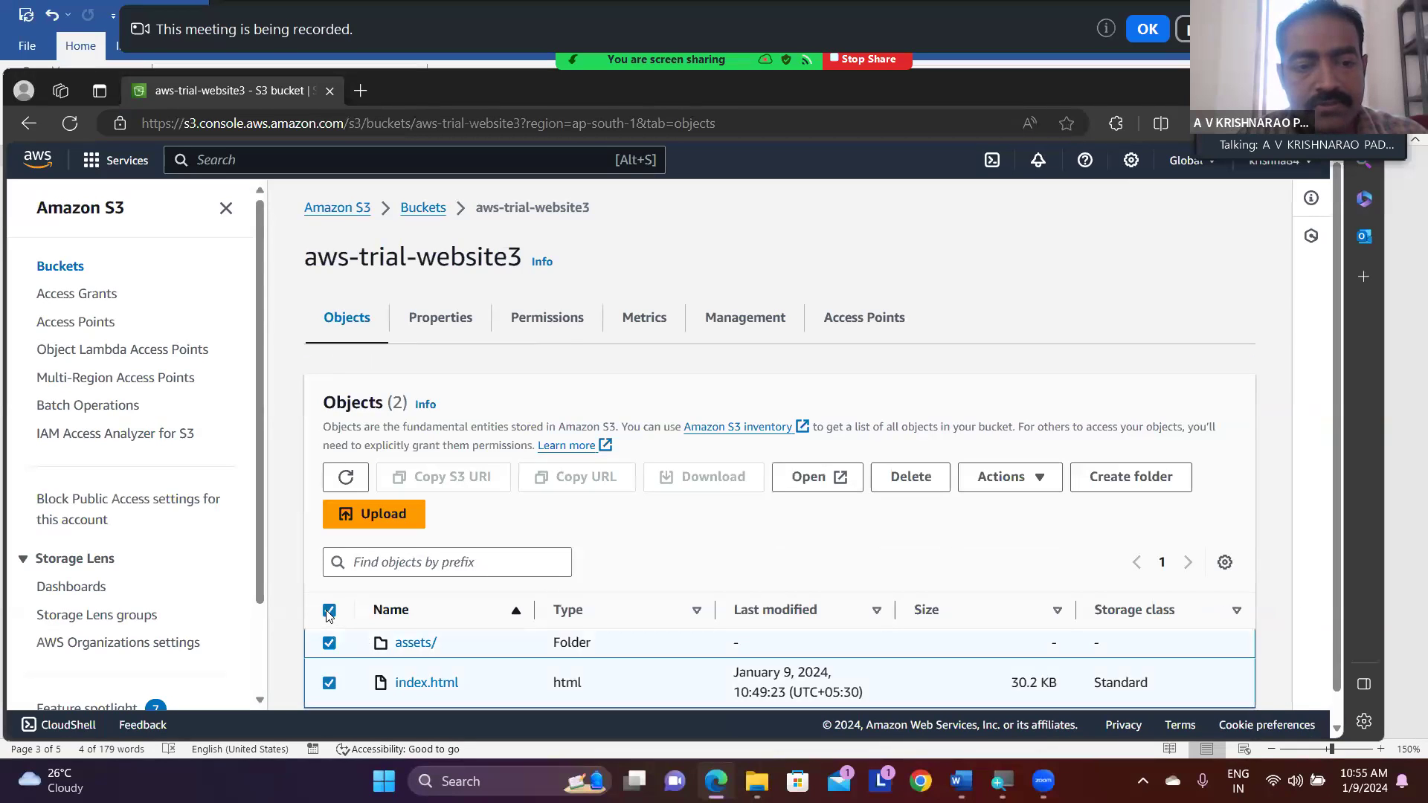
pyautogui.click(1040, 480)
pyautogui.scroll(-1, 1045, 404)
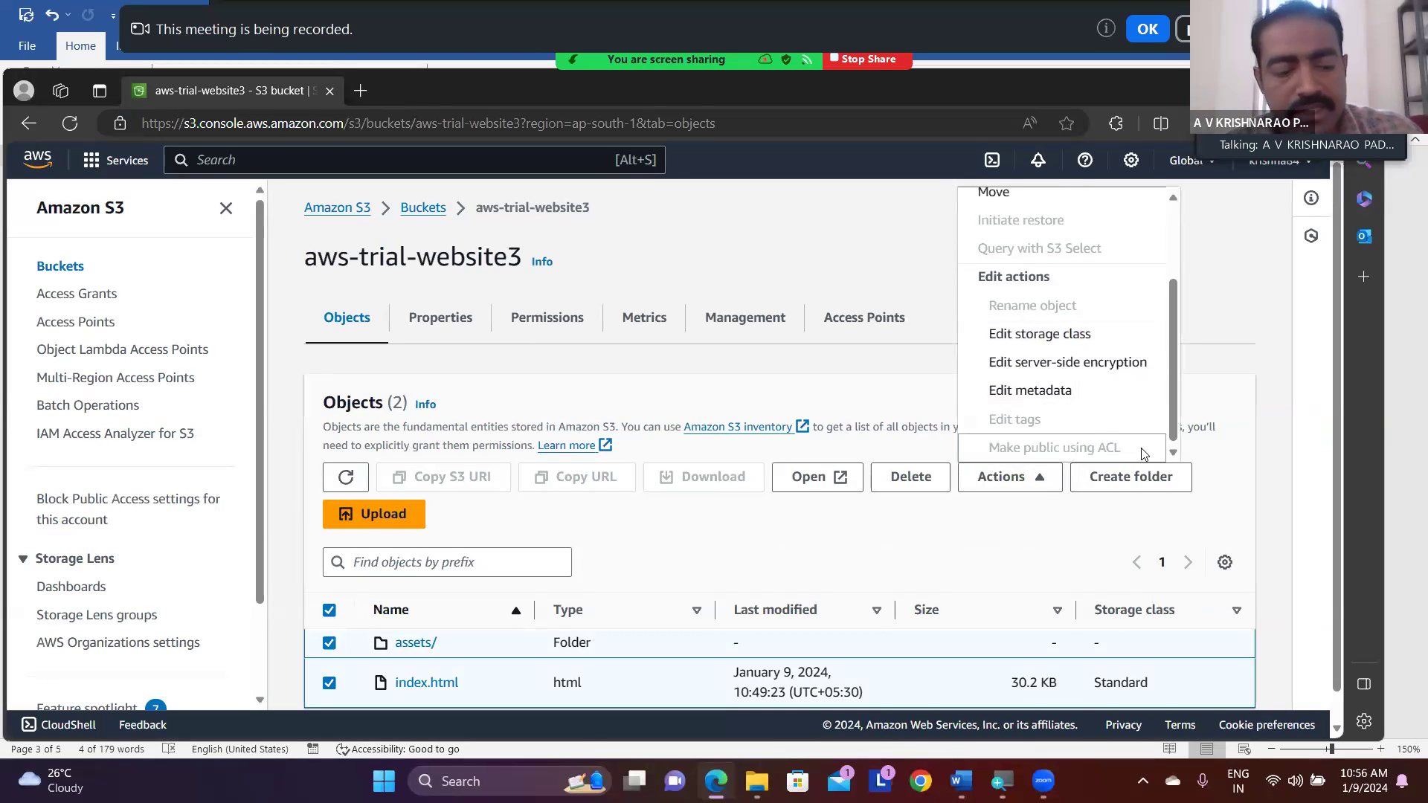
pyautogui.press('super+plus')
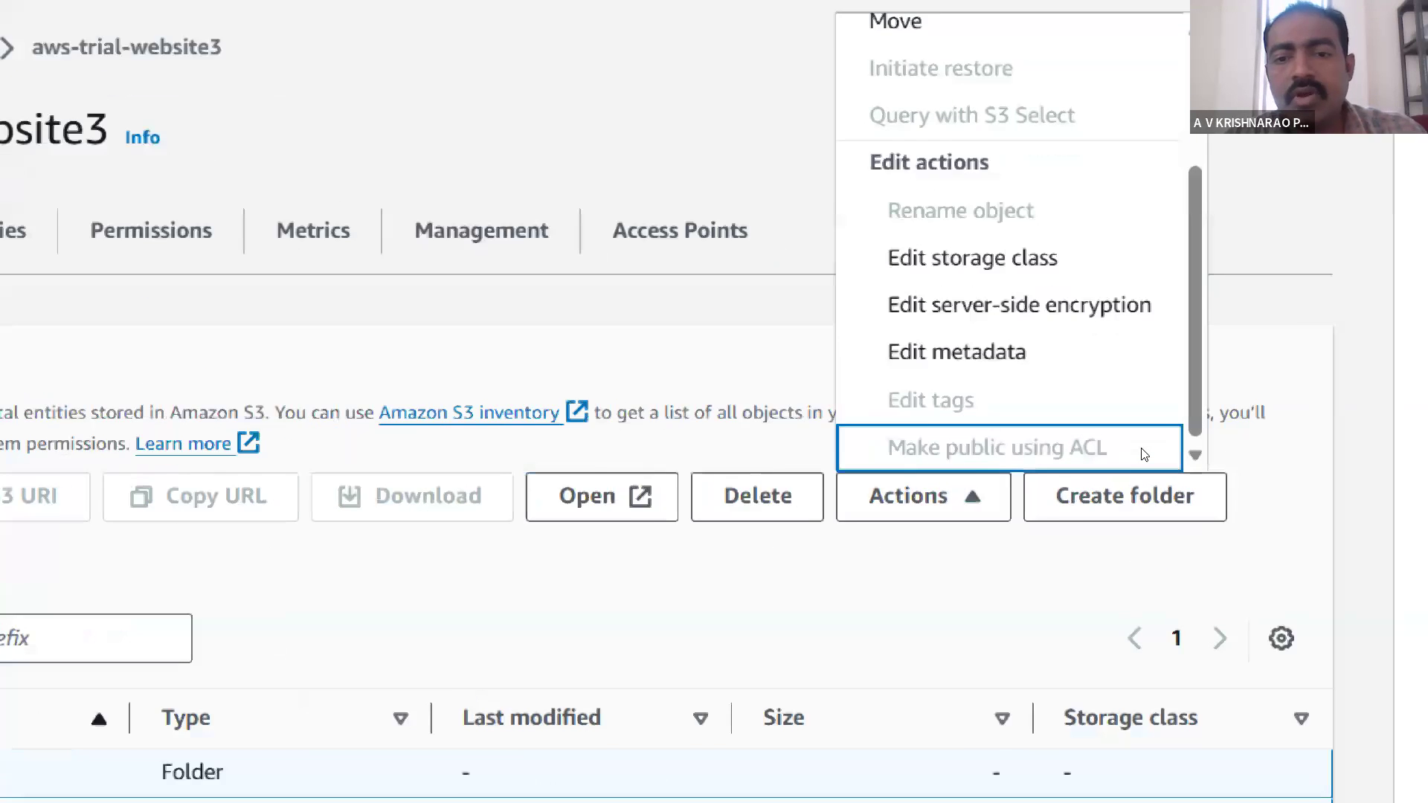
pyautogui.press('super+plus')
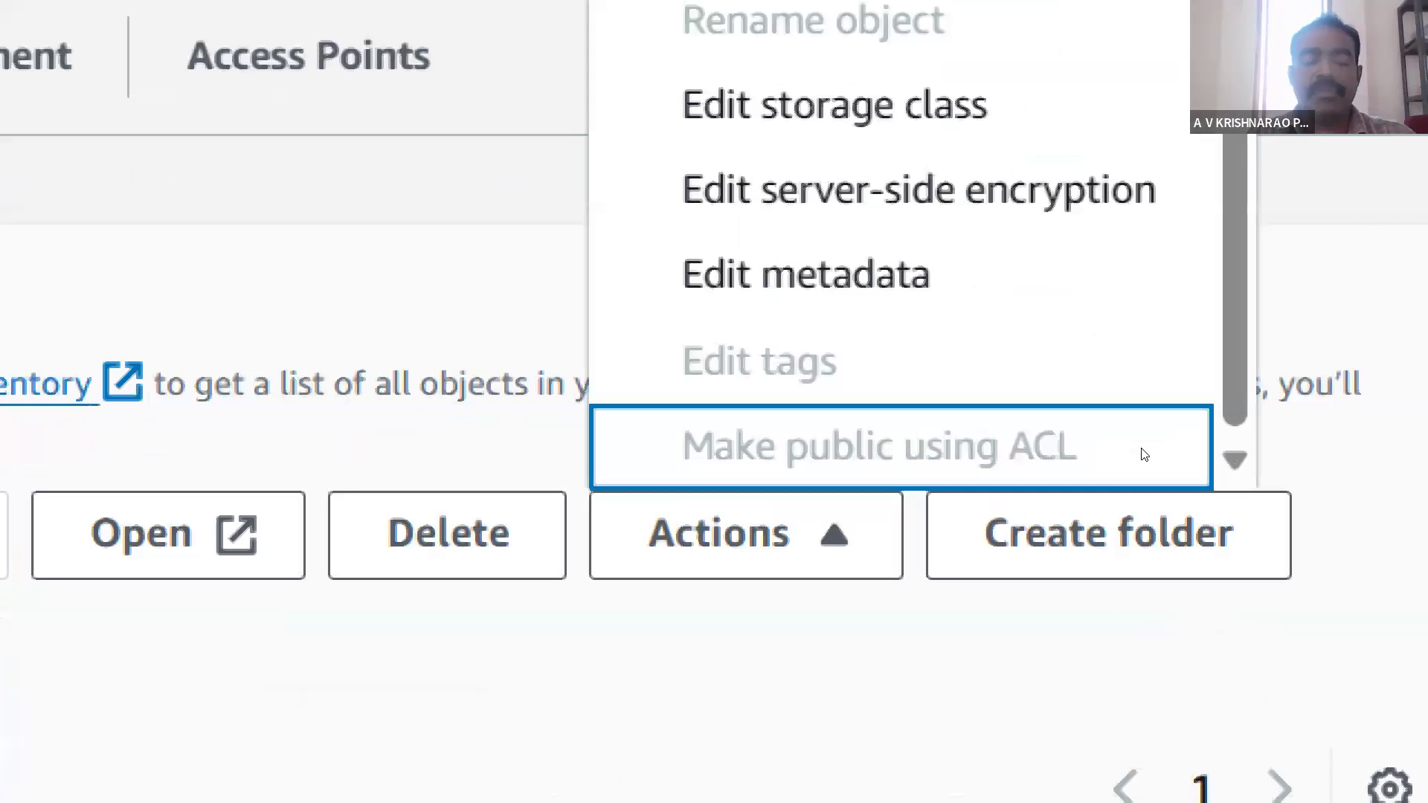
pyautogui.press('super+minus')
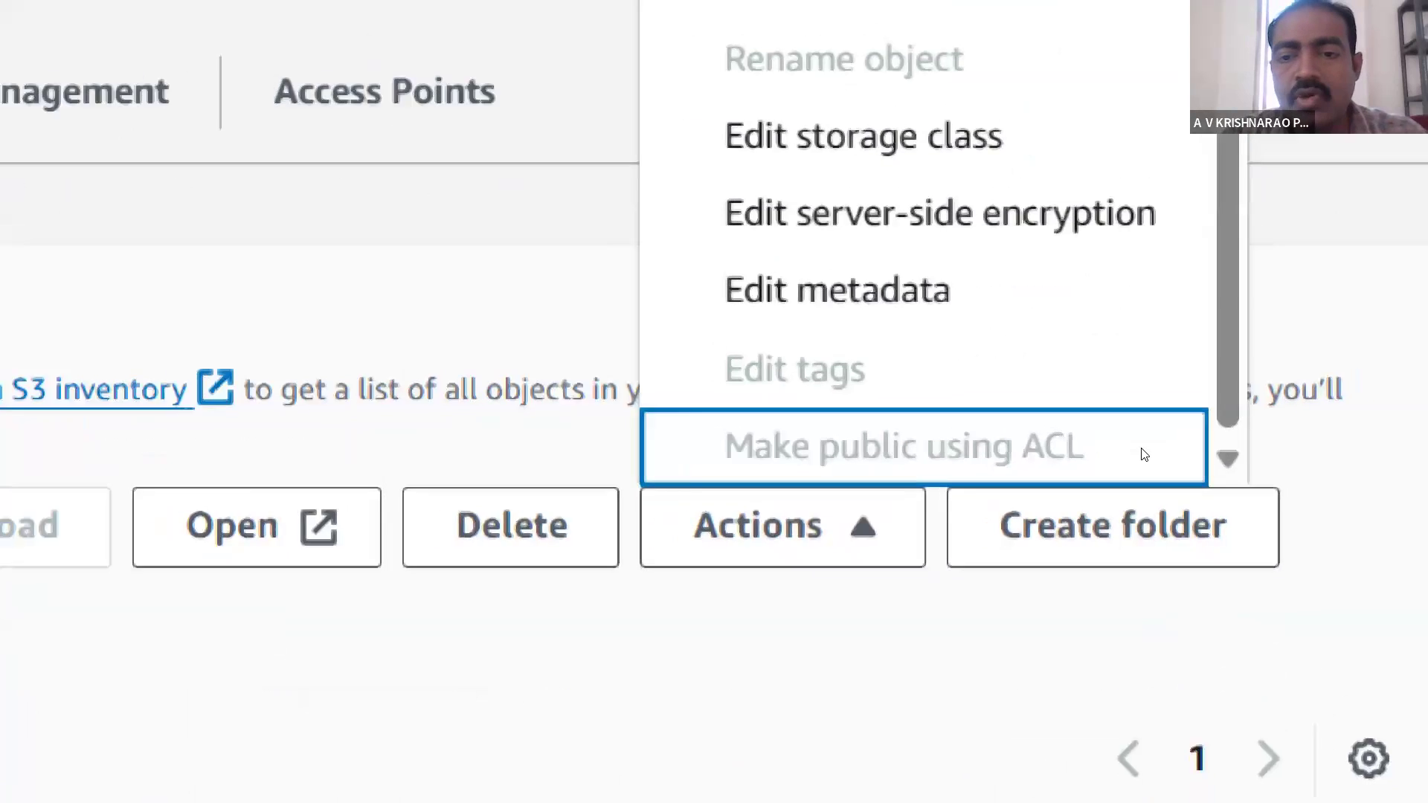
pyautogui.press('super+minus')
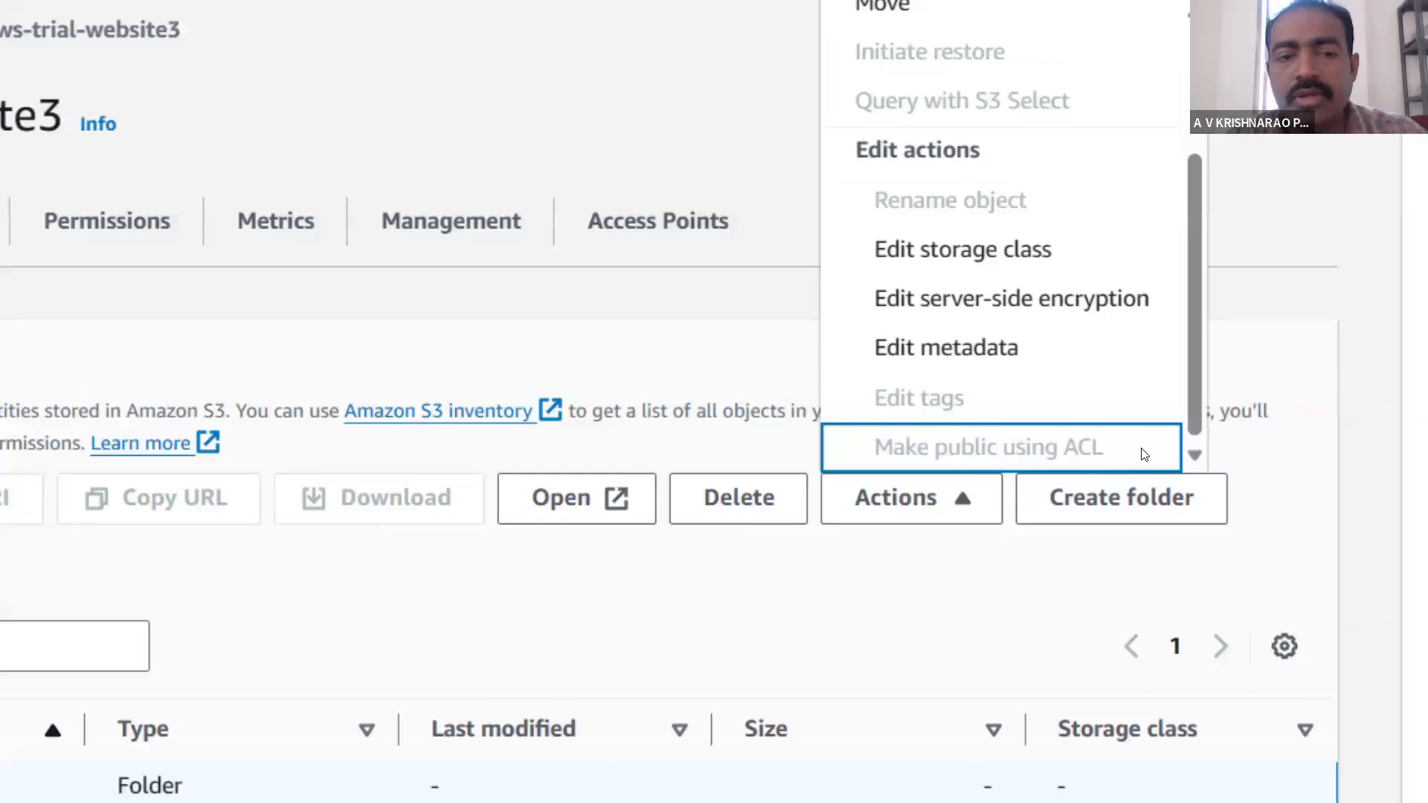
pyautogui.press('super+minus')
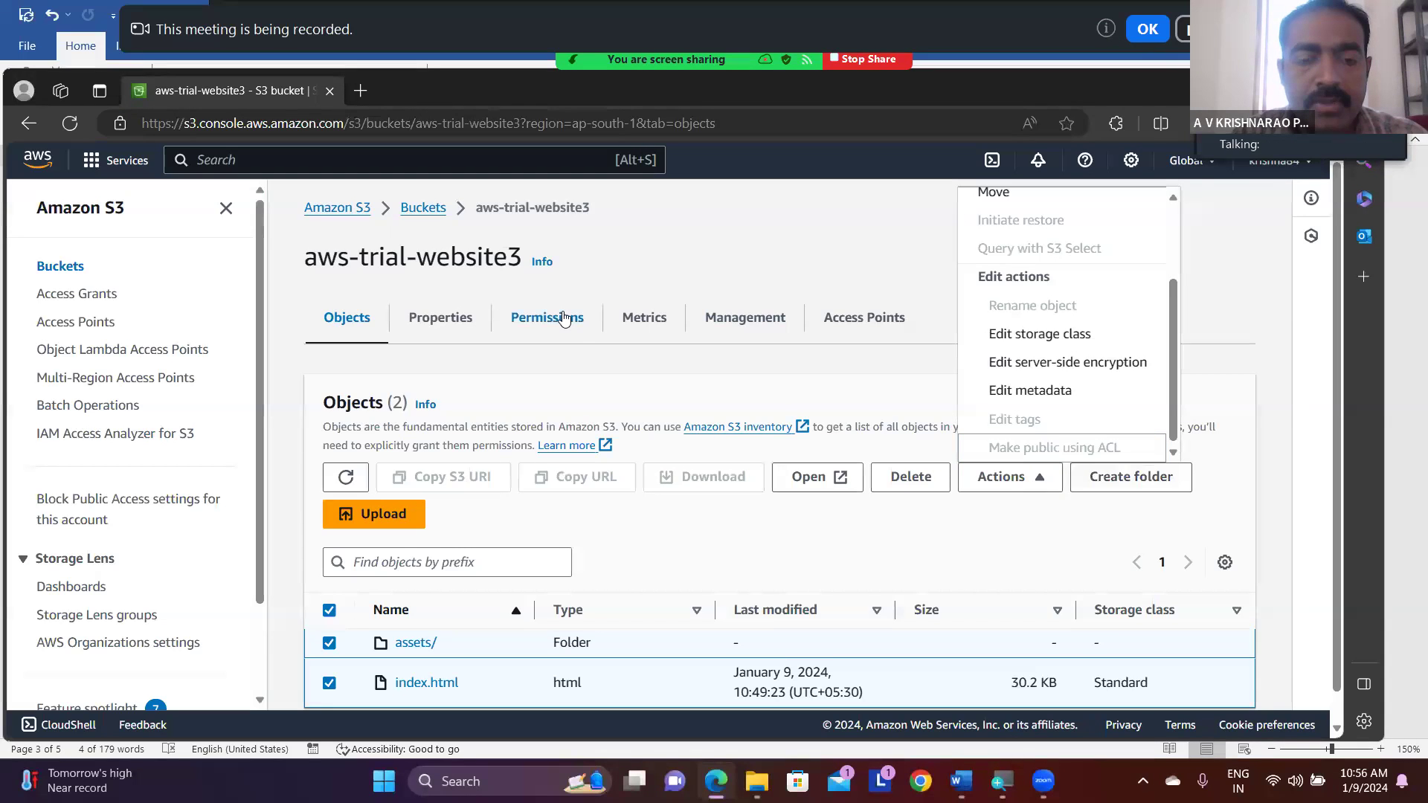
# - Enable ACLs in the bucket's Object Ownership permissions with Bucket owner preferred, acknowledge that ACLs will be restored, and save the changes
pyautogui.click(563, 318)
pyautogui.scroll(-10, 563, 318)
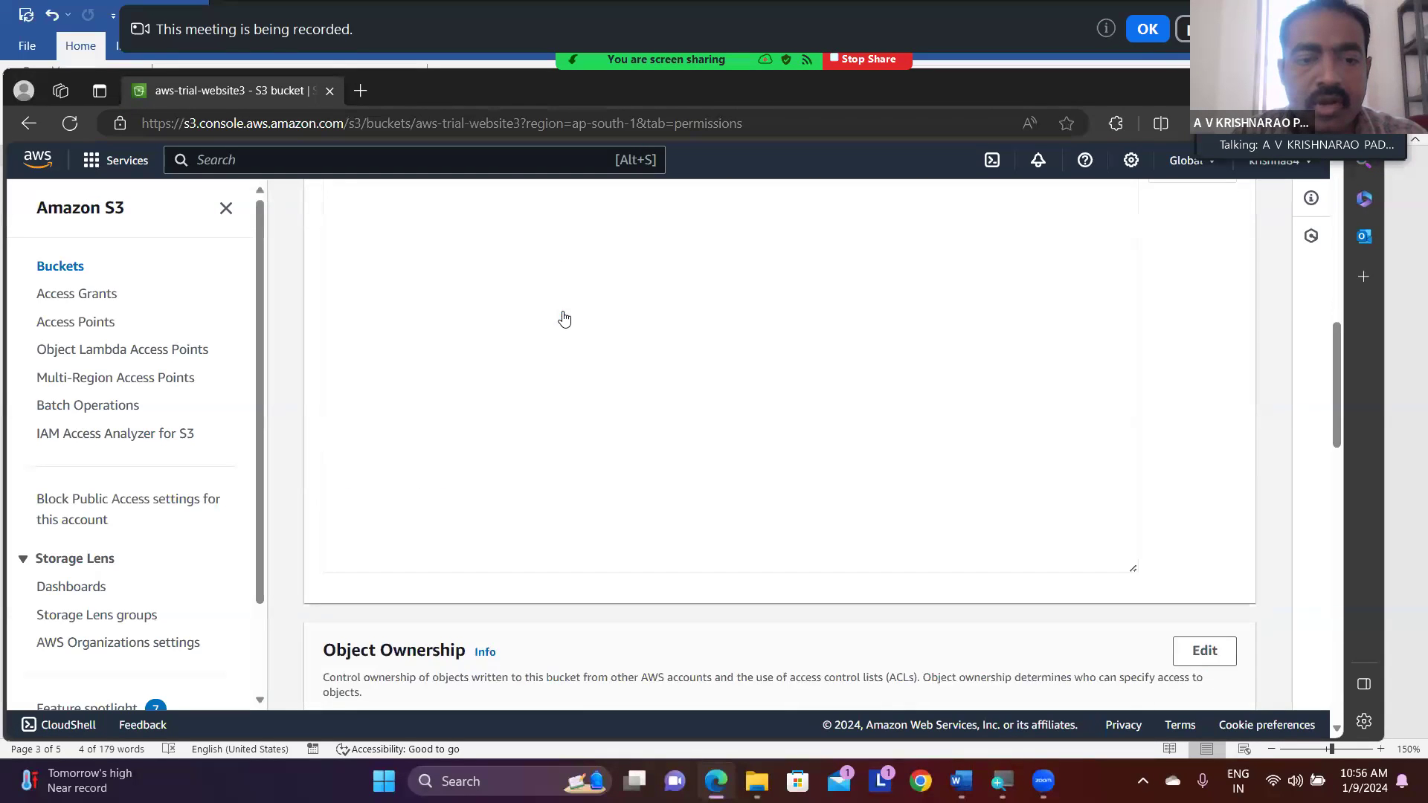
pyautogui.scroll(-4, 563, 319)
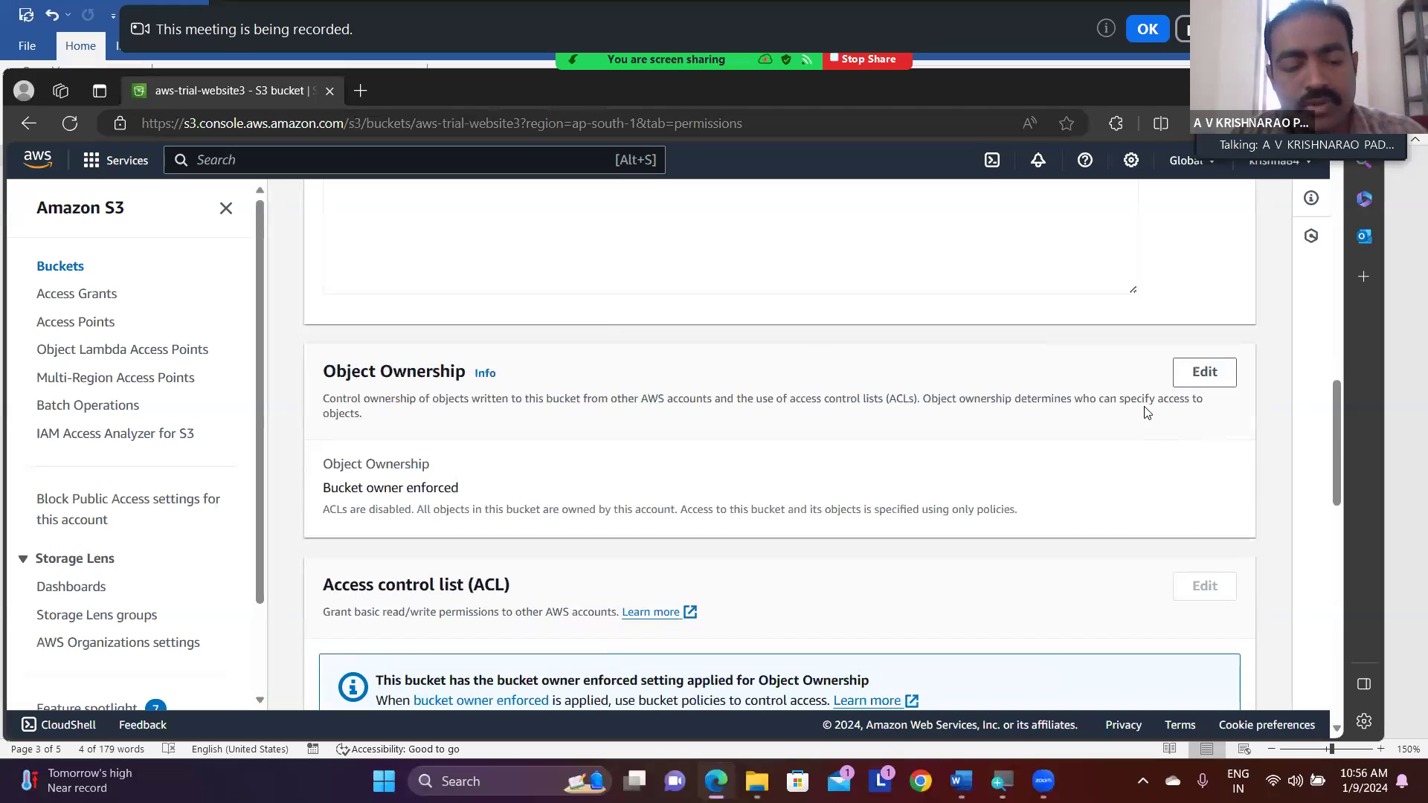
pyautogui.press('super+plus')
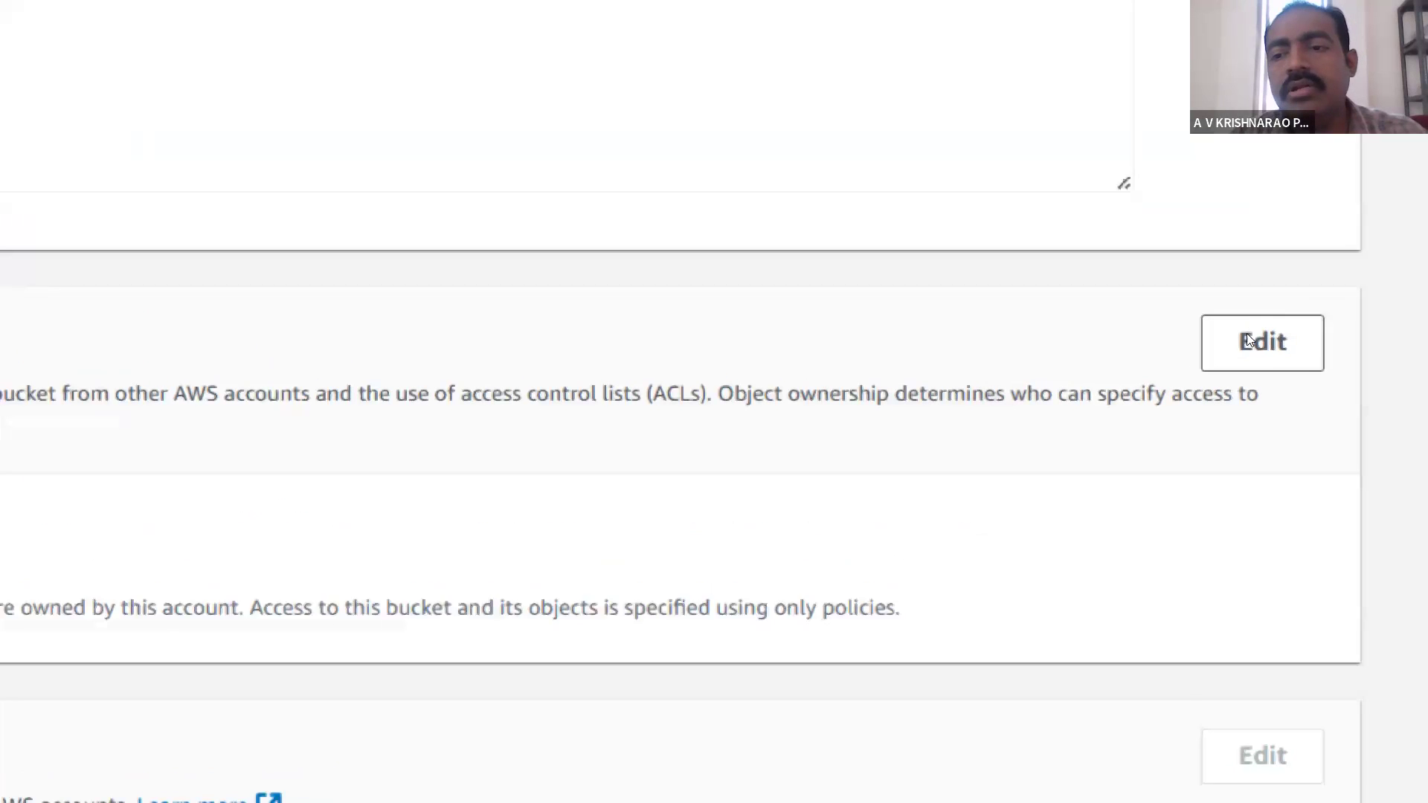
pyautogui.click(1211, 369)
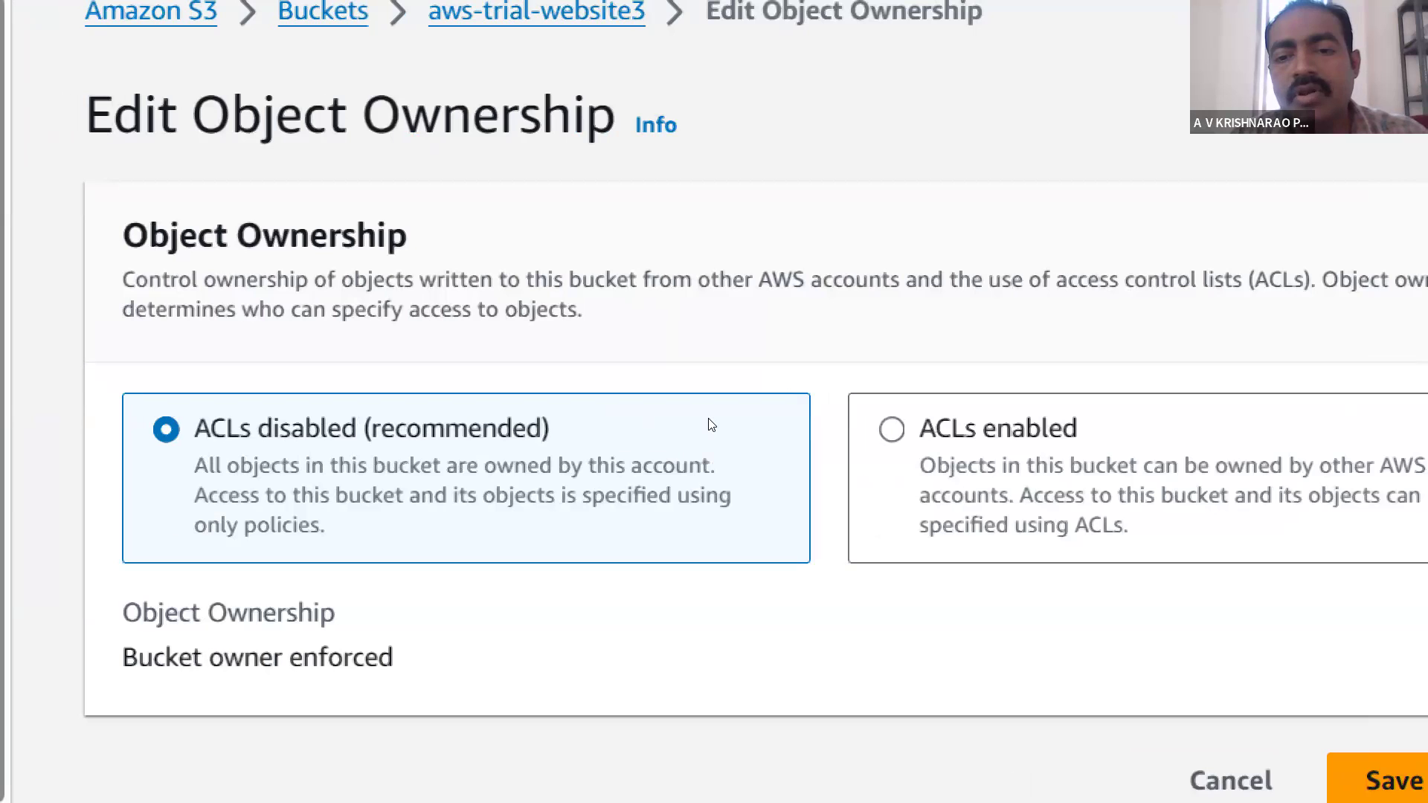
pyautogui.click(1039, 399)
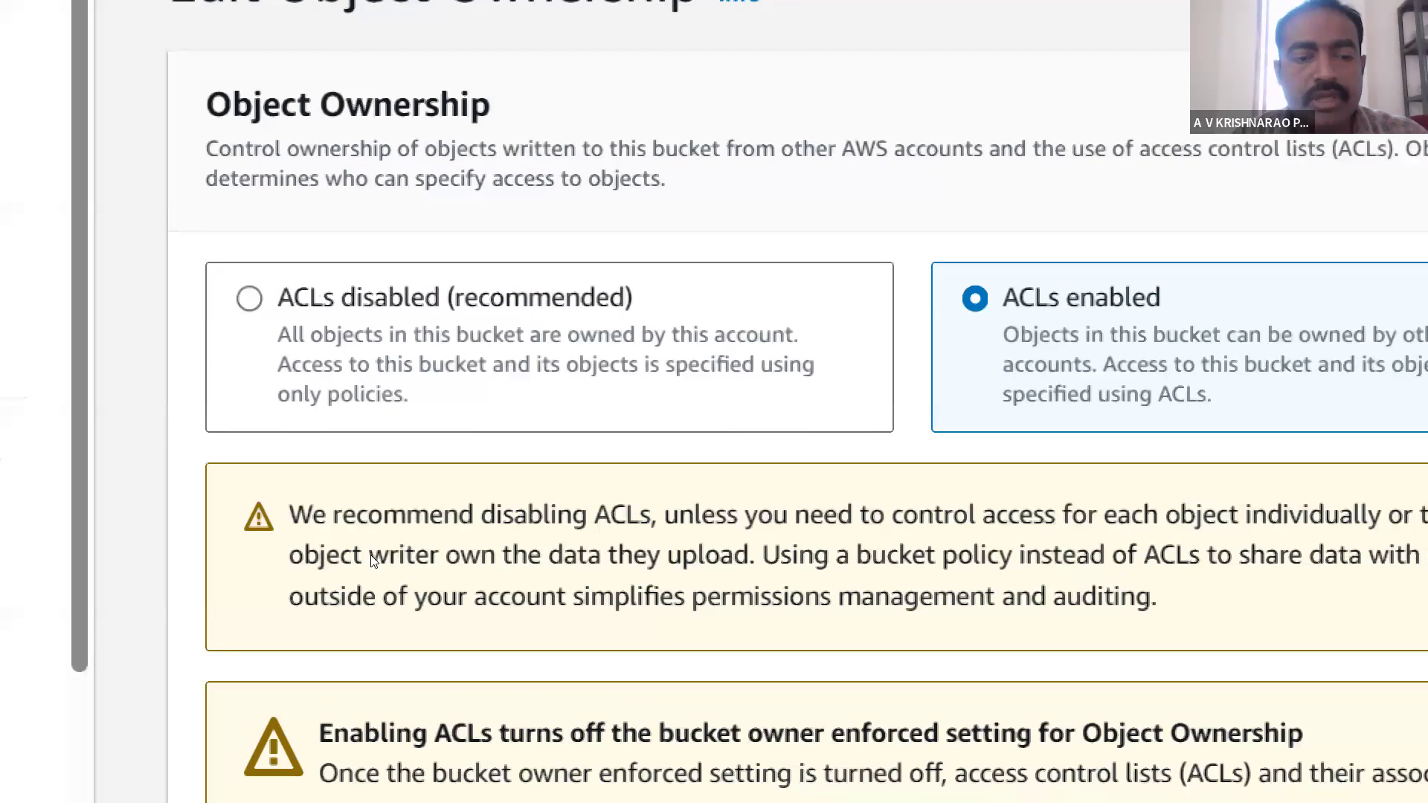
pyautogui.scroll(-5, 402, 563)
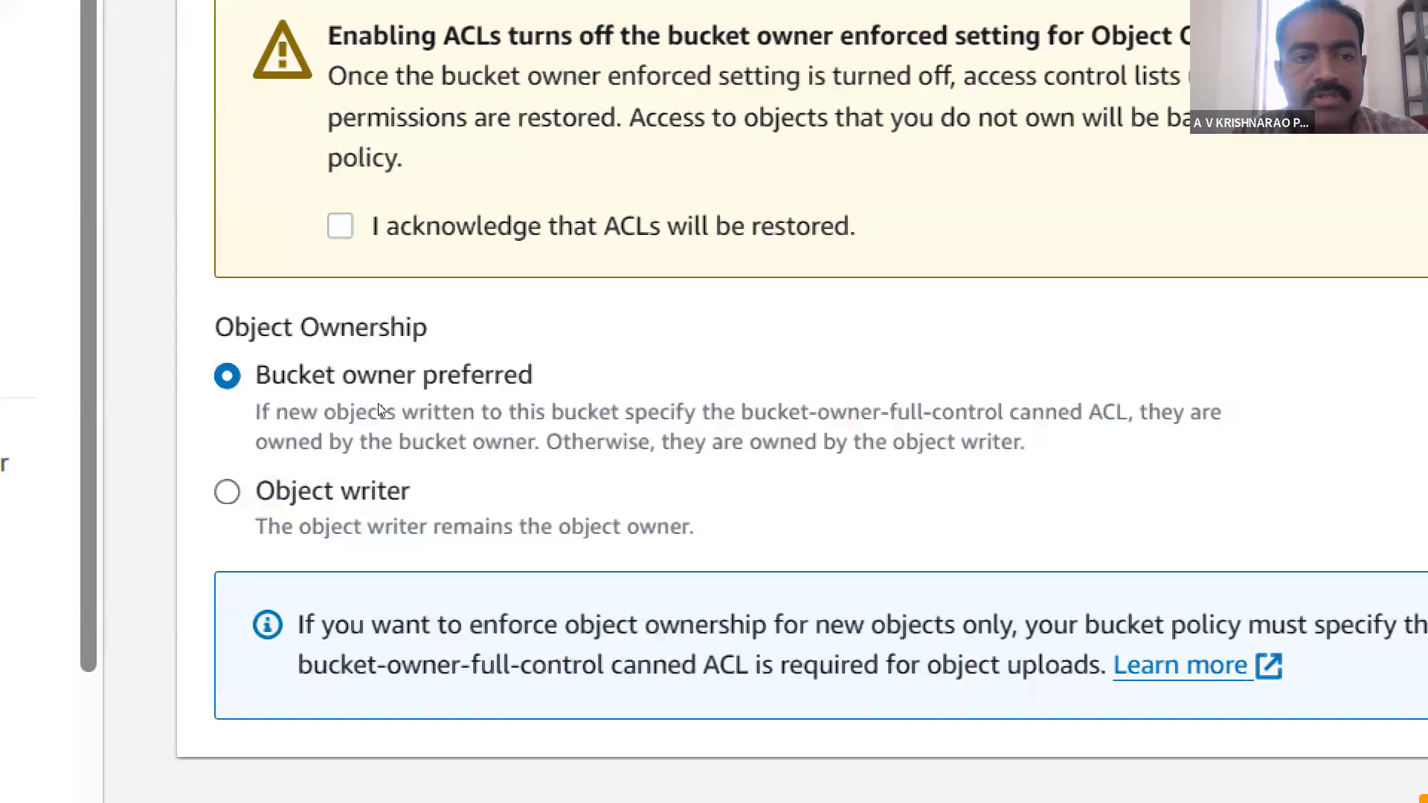
pyautogui.click(340, 226)
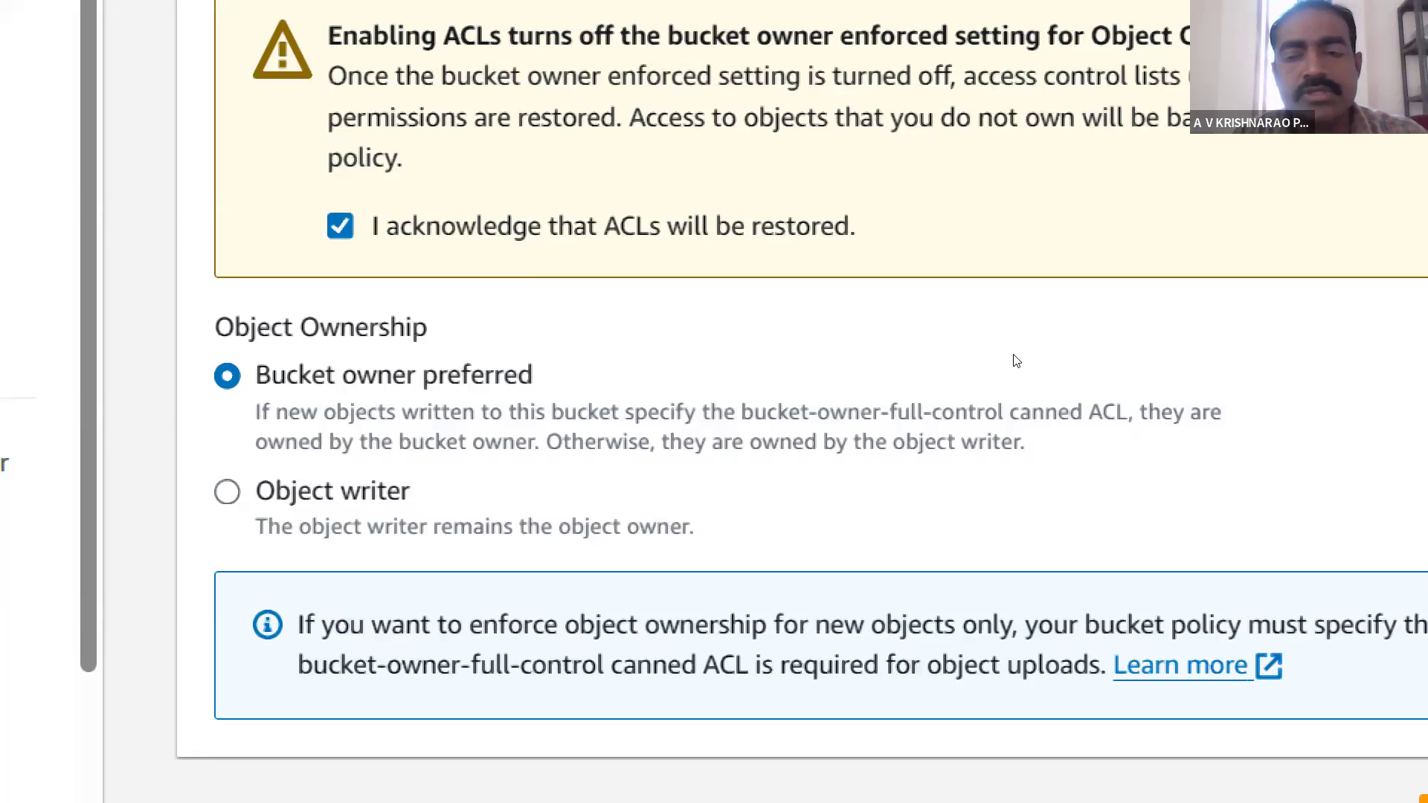
pyautogui.hscroll(5, 1016, 680)
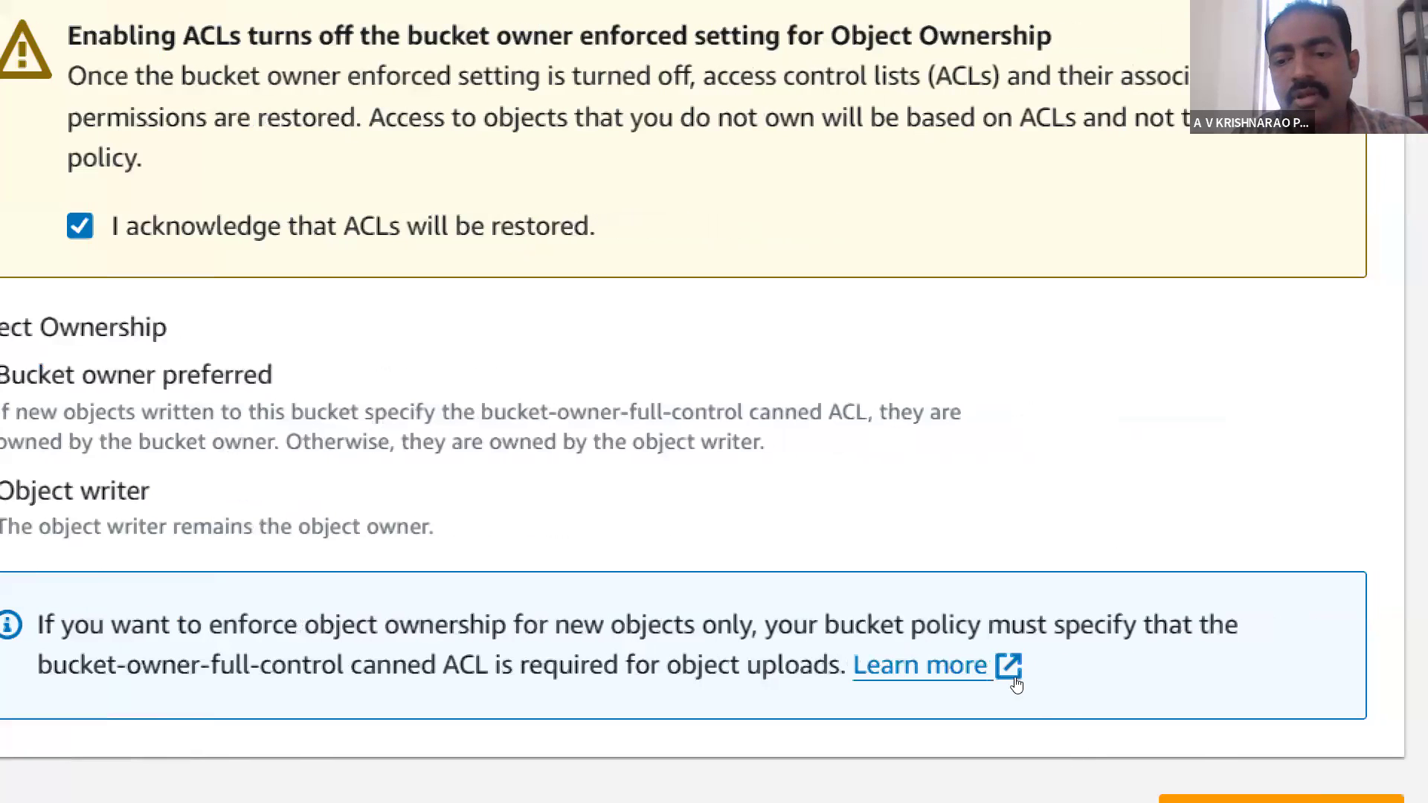
pyautogui.click(1116, 625)
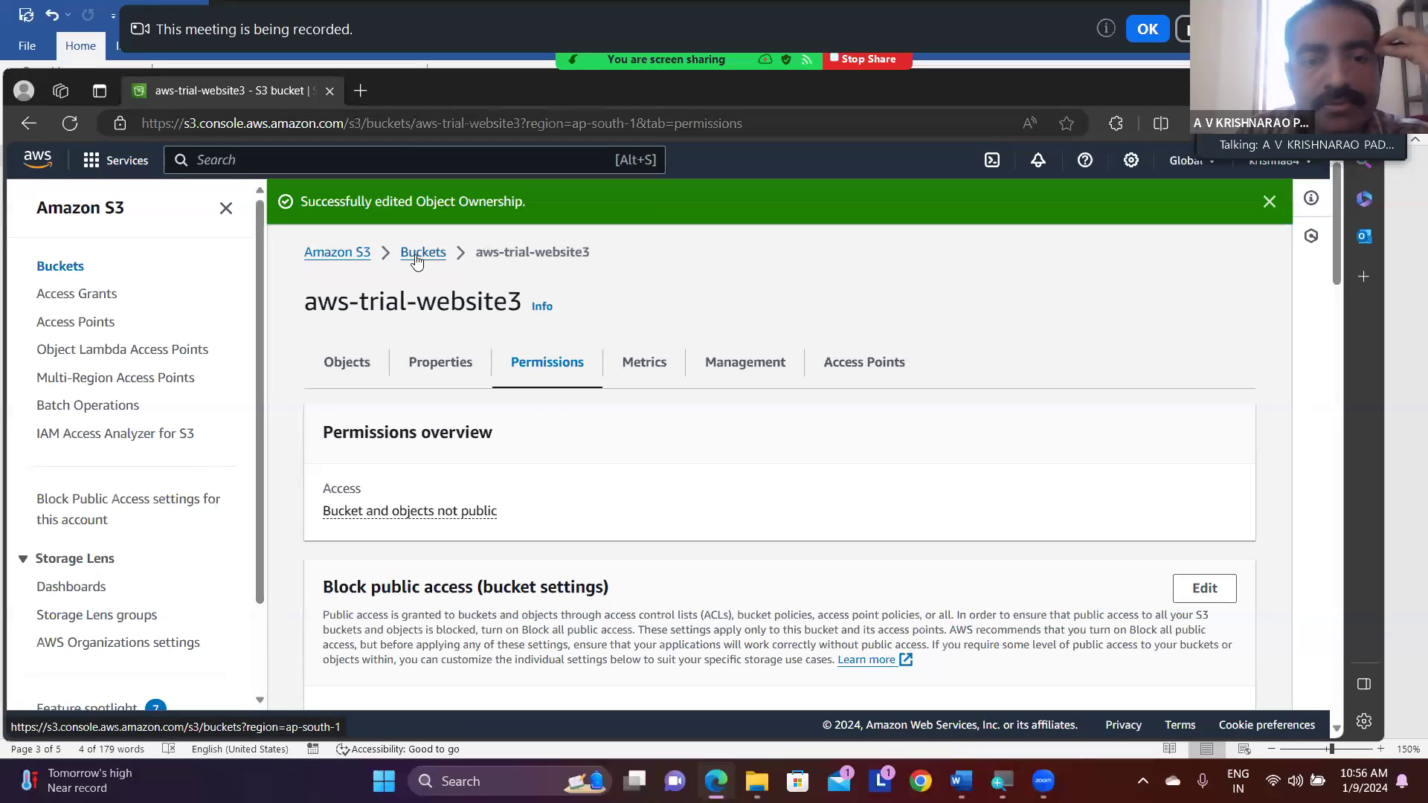
# - Reopen aws-trial-website3 from the bucket list and open the details of the index.html object
pyautogui.click(417, 255)
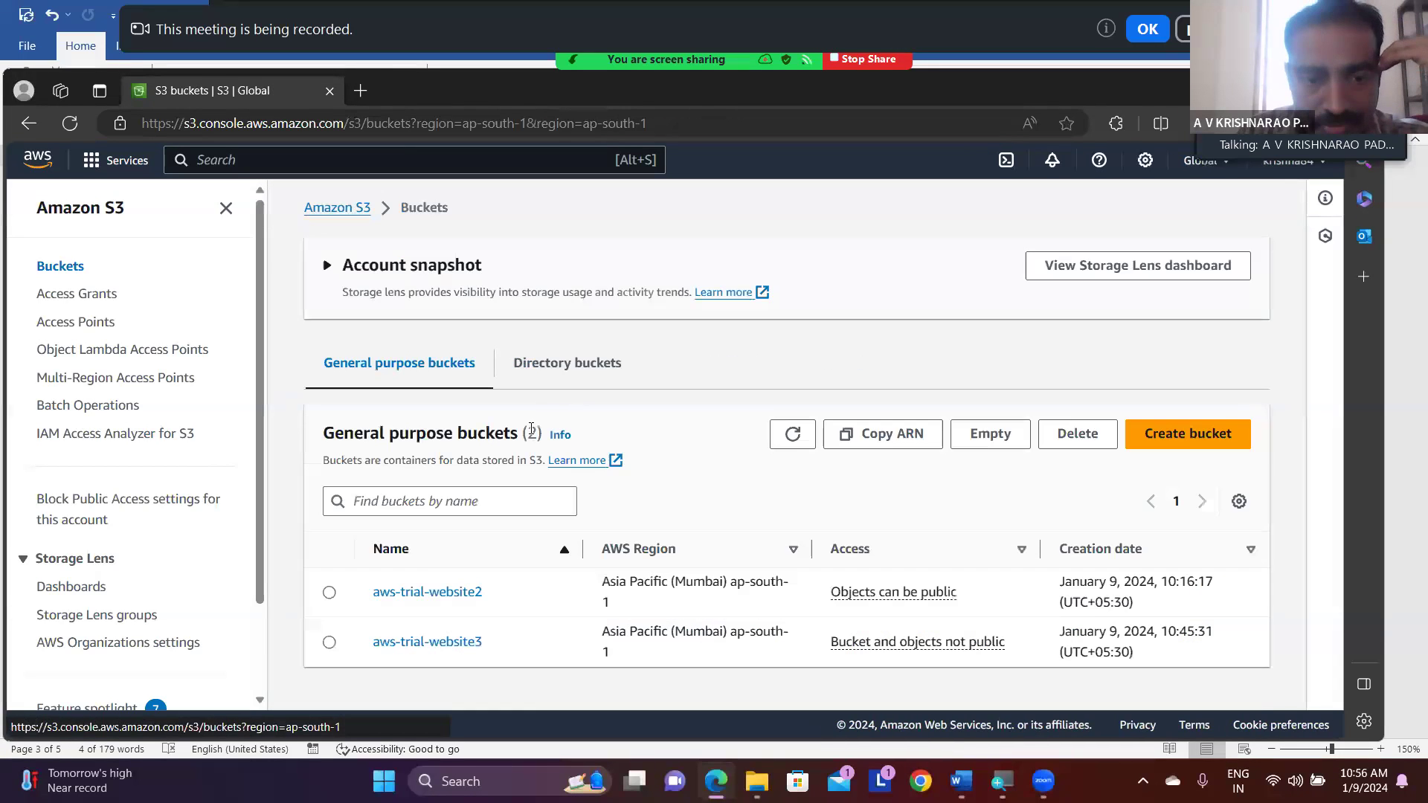
pyautogui.click(329, 643)
pyautogui.click(404, 649)
pyautogui.scroll(-1, 405, 654)
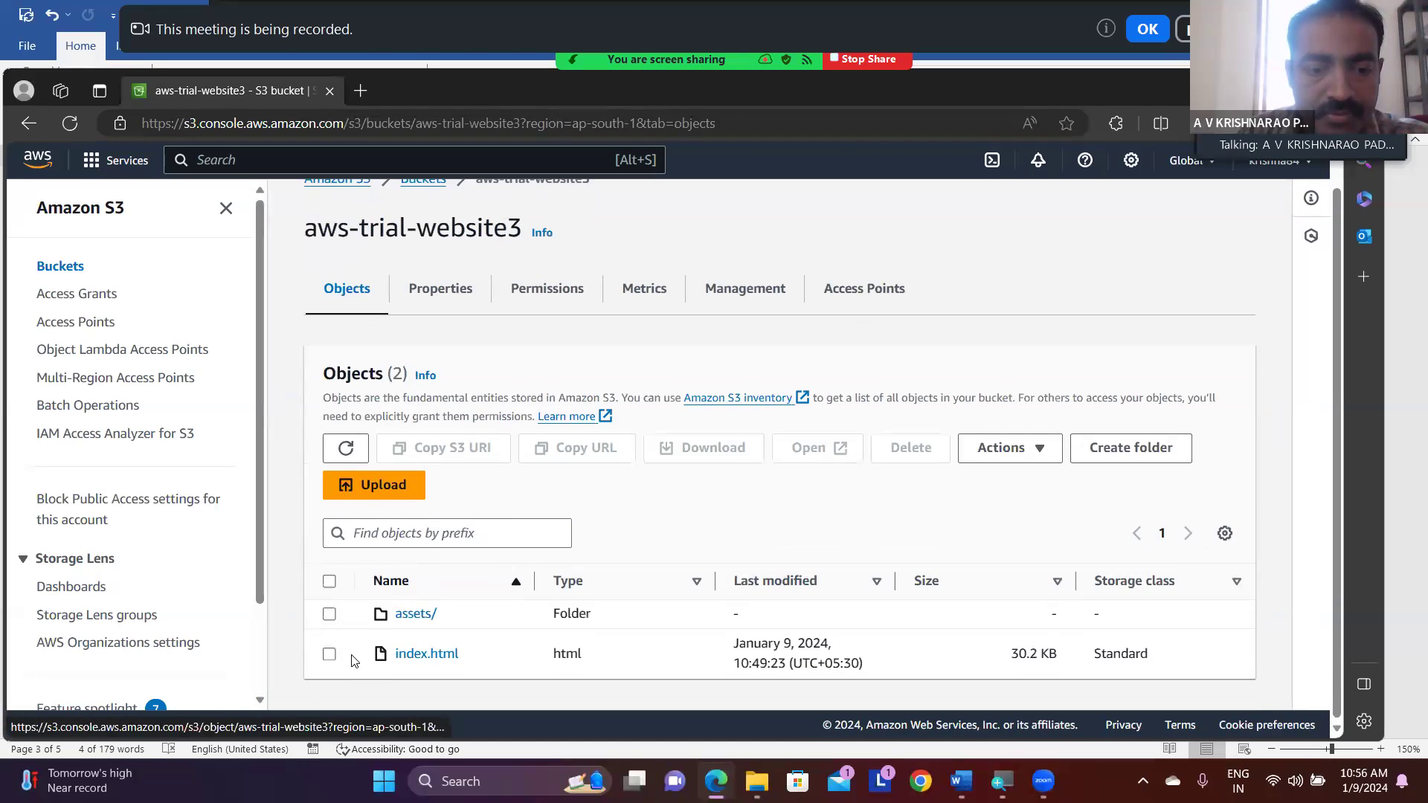
pyautogui.click(416, 655)
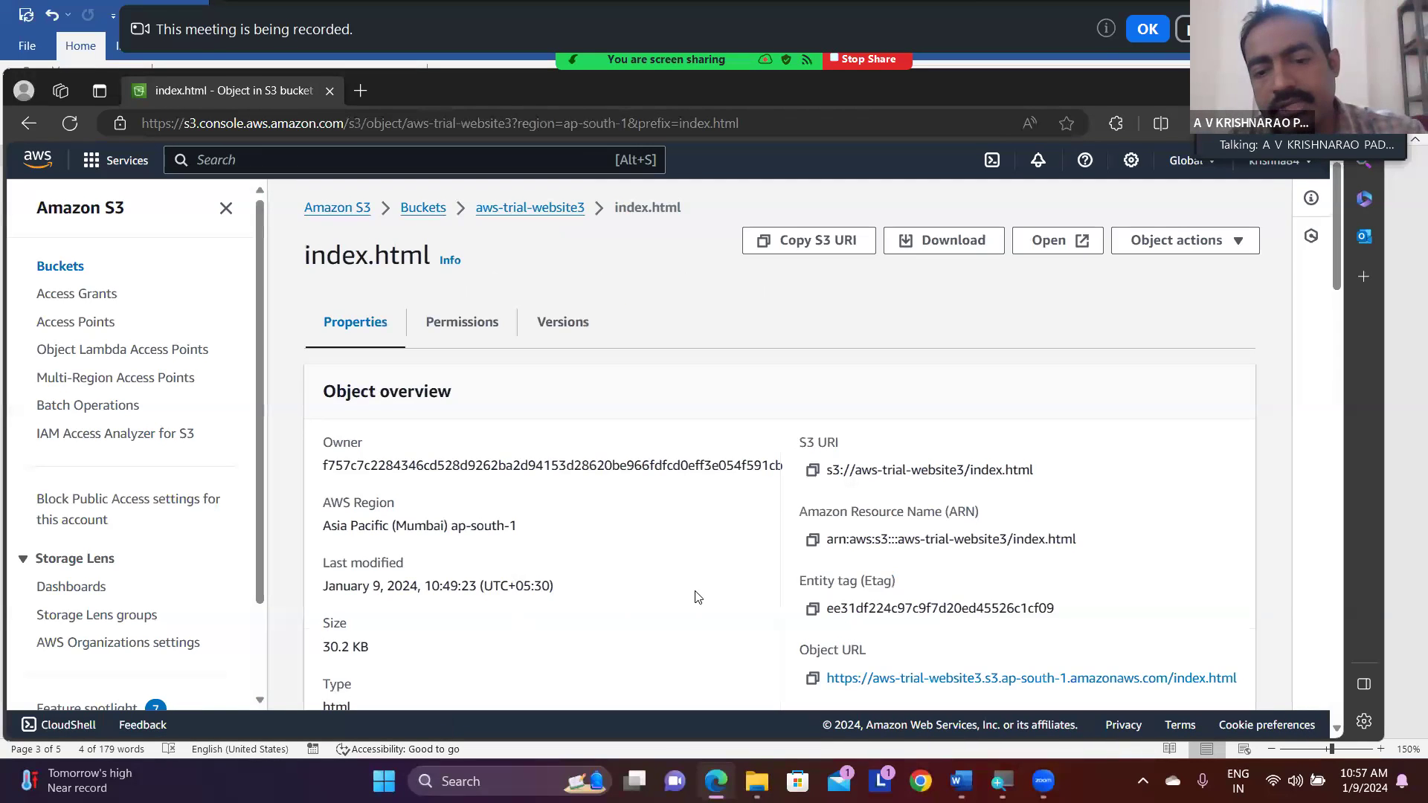
# - Copy the Object URL of index.html, load it in a new browser tab and refresh the page
pyautogui.scroll(-5, 697, 597)
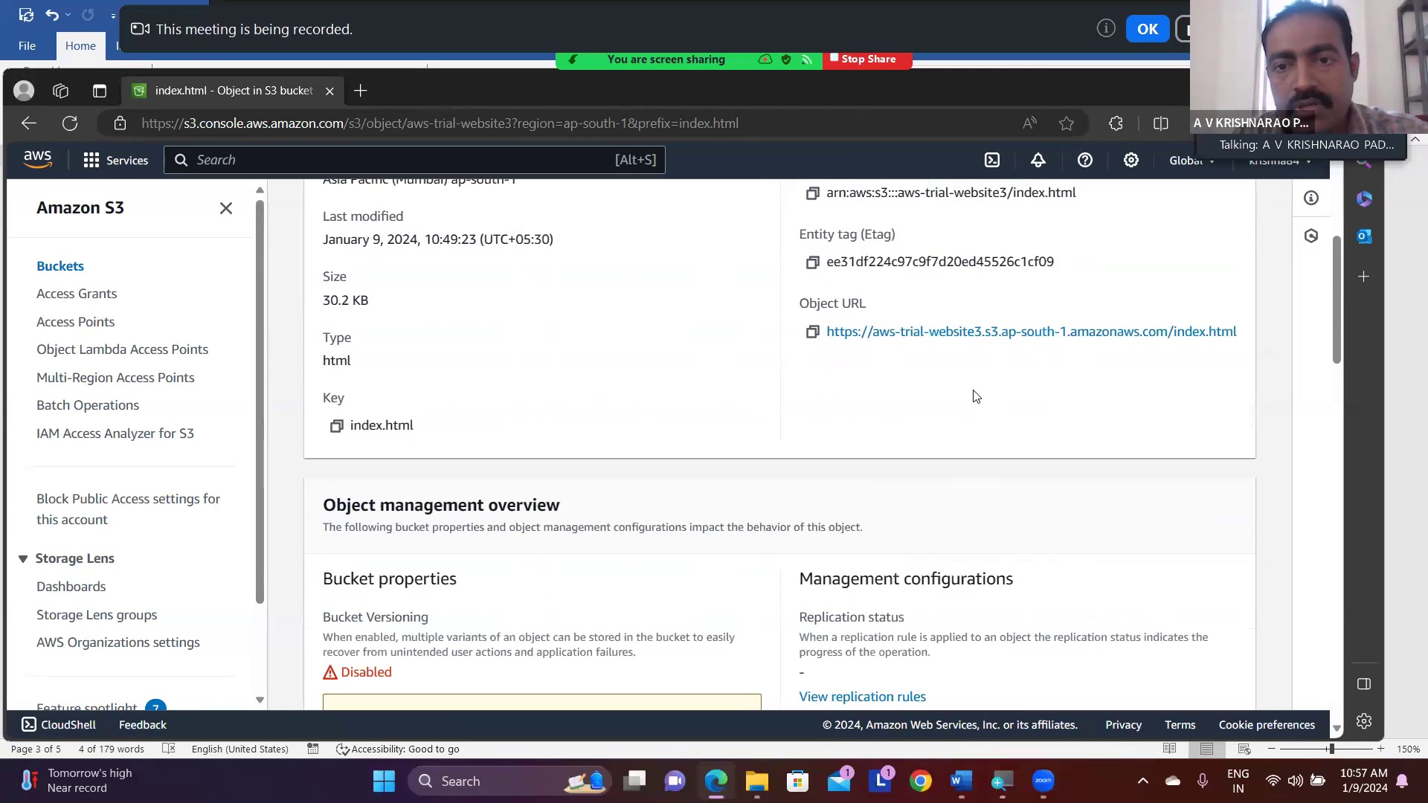
pyautogui.click(812, 333)
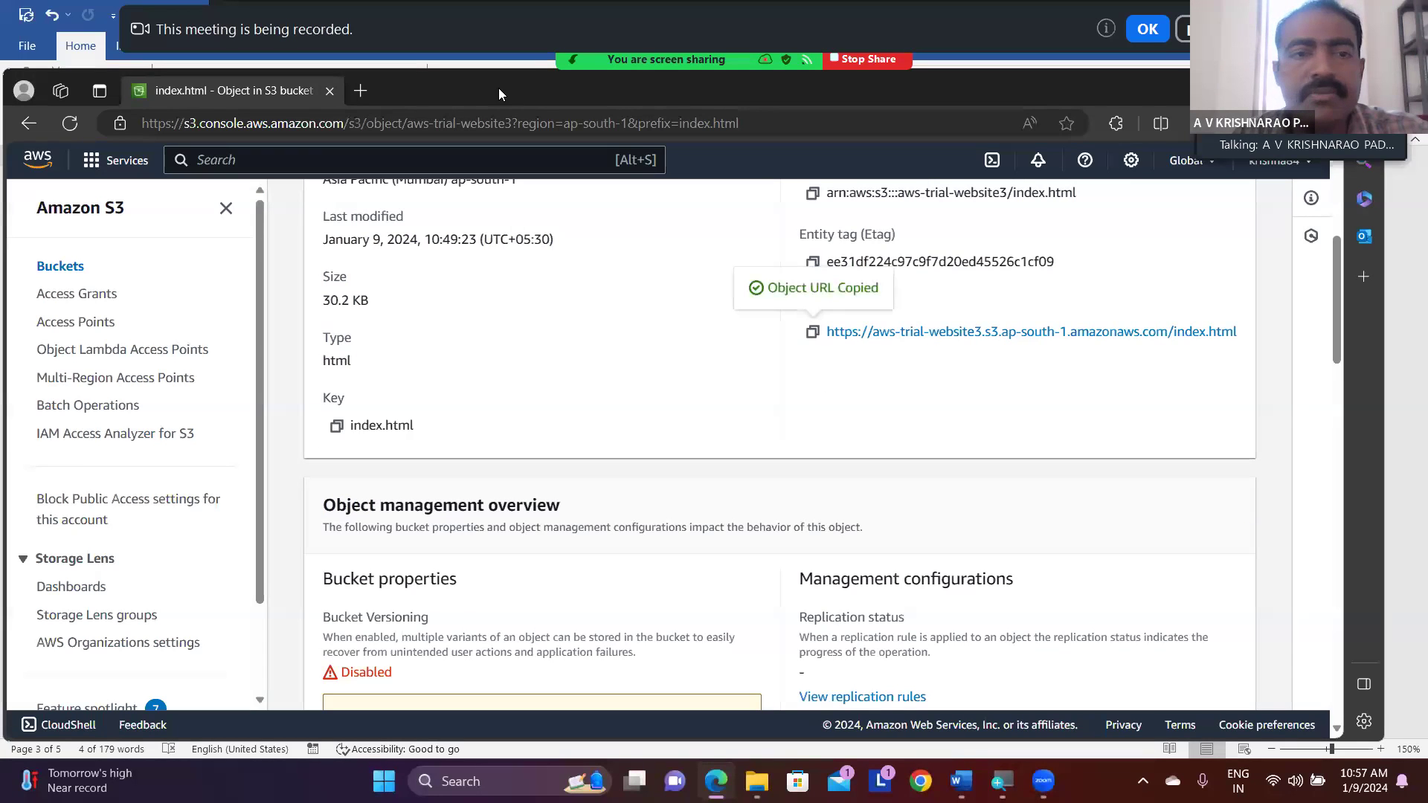
pyautogui.click(361, 91)
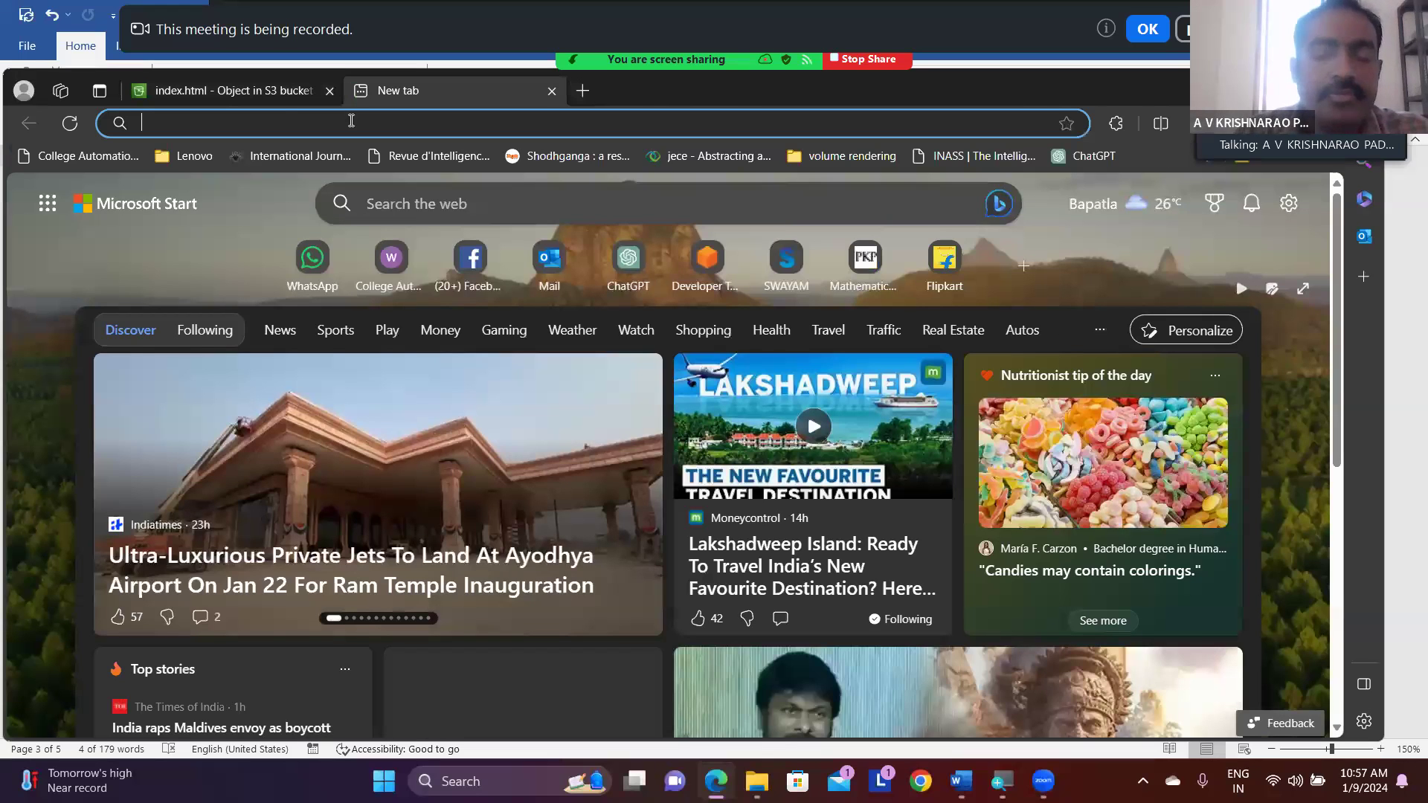
pyautogui.hotkey('ctrl', 'v')
pyautogui.press('Return')
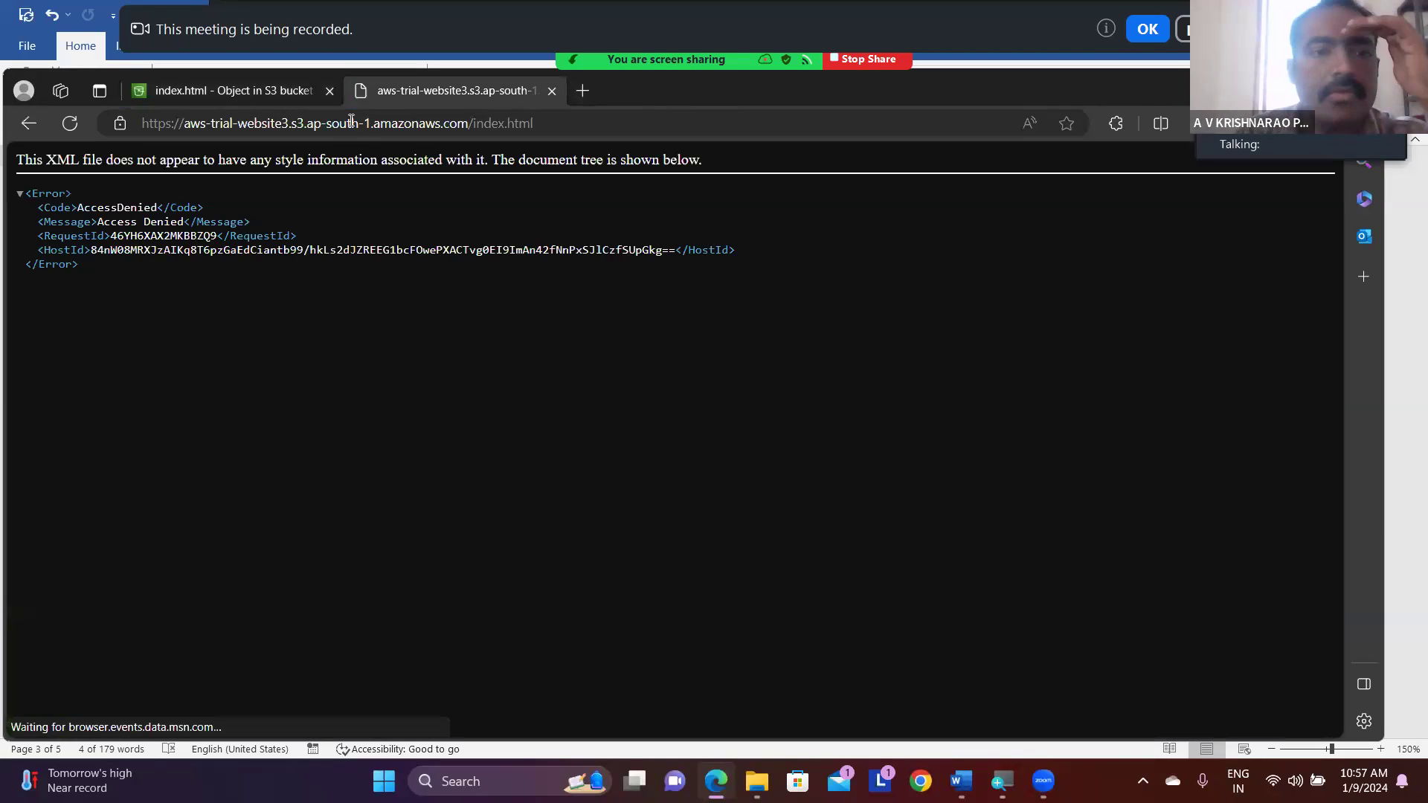
pyautogui.click(71, 124)
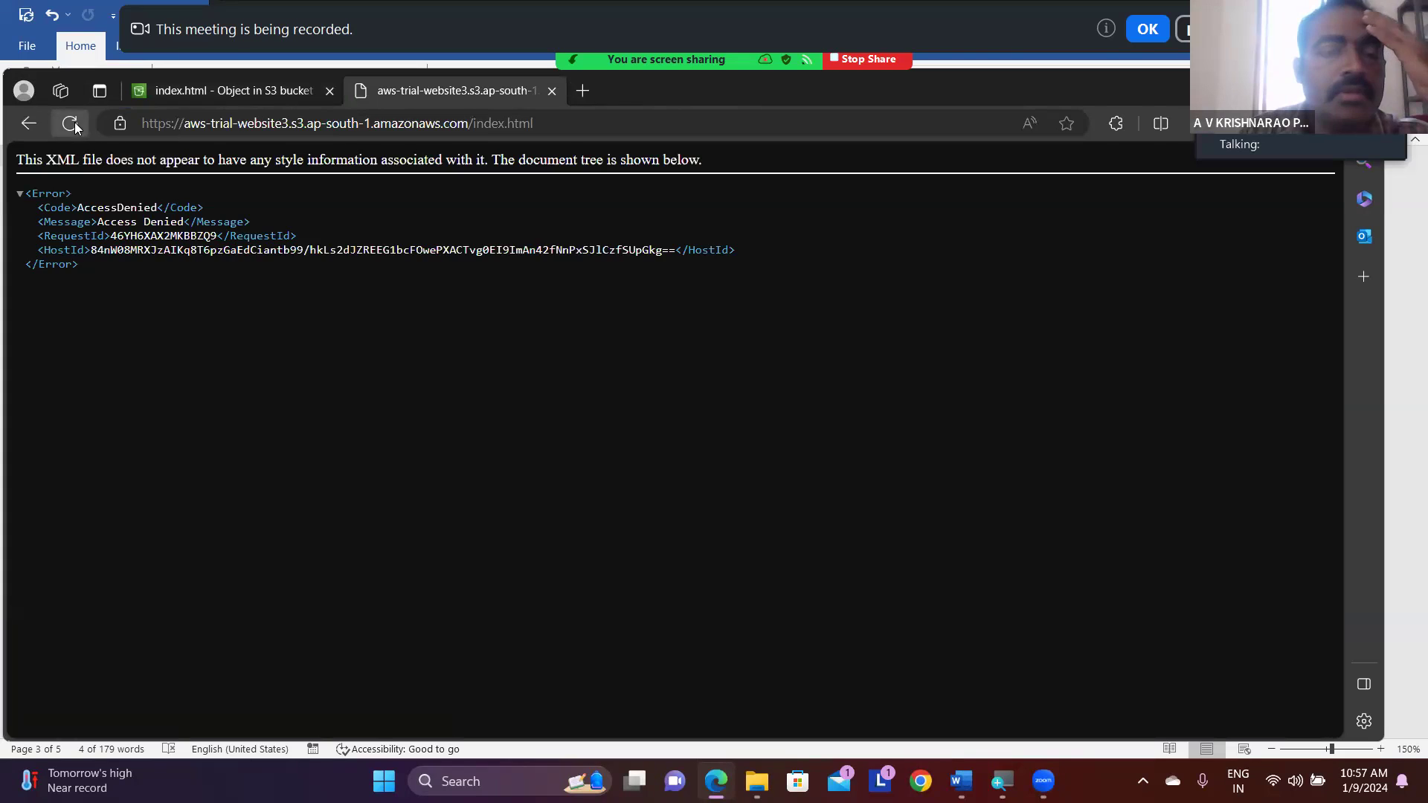
# - Return to the S3 console tab and reopen aws-trial-website3 from the bucket list
pyautogui.click(173, 90)
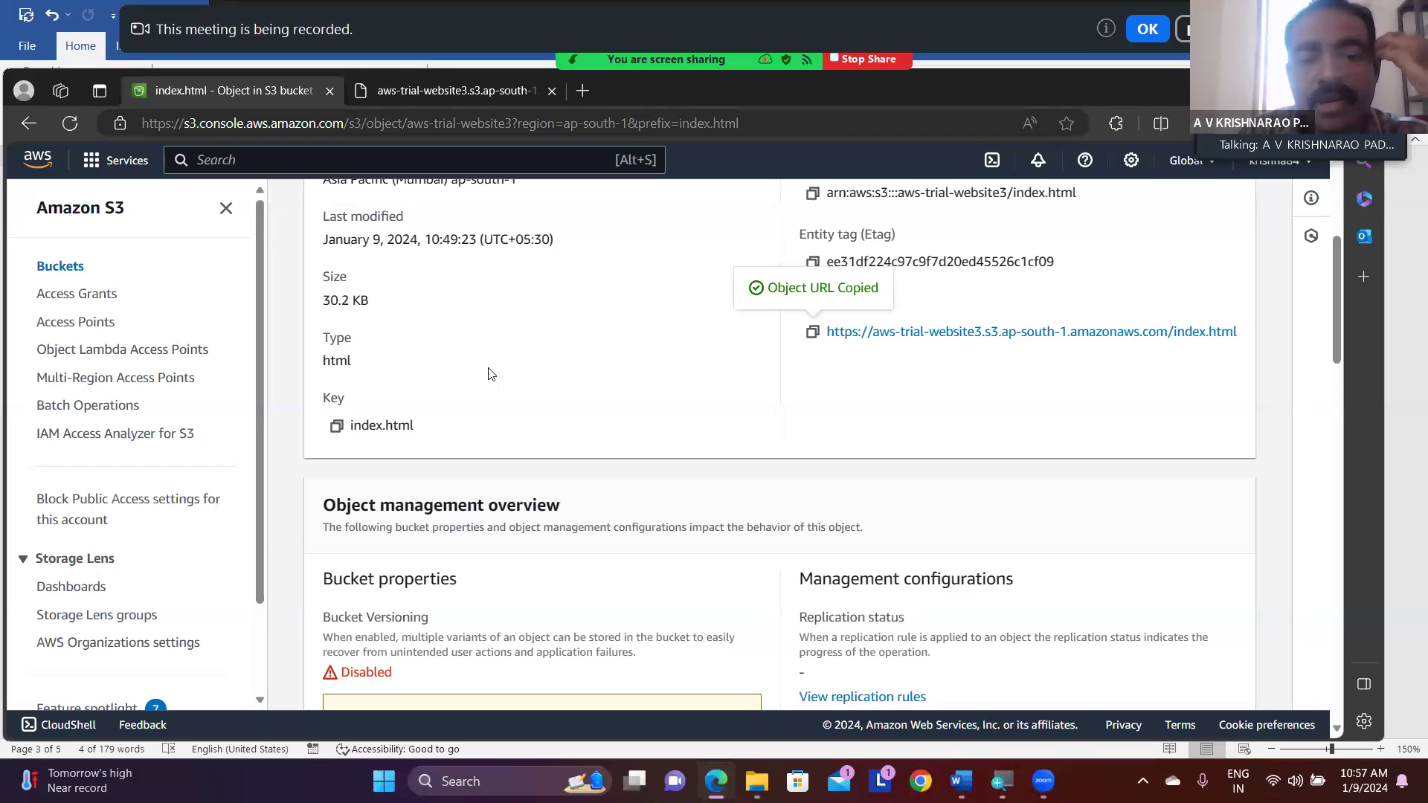
pyautogui.scroll(5, 485, 334)
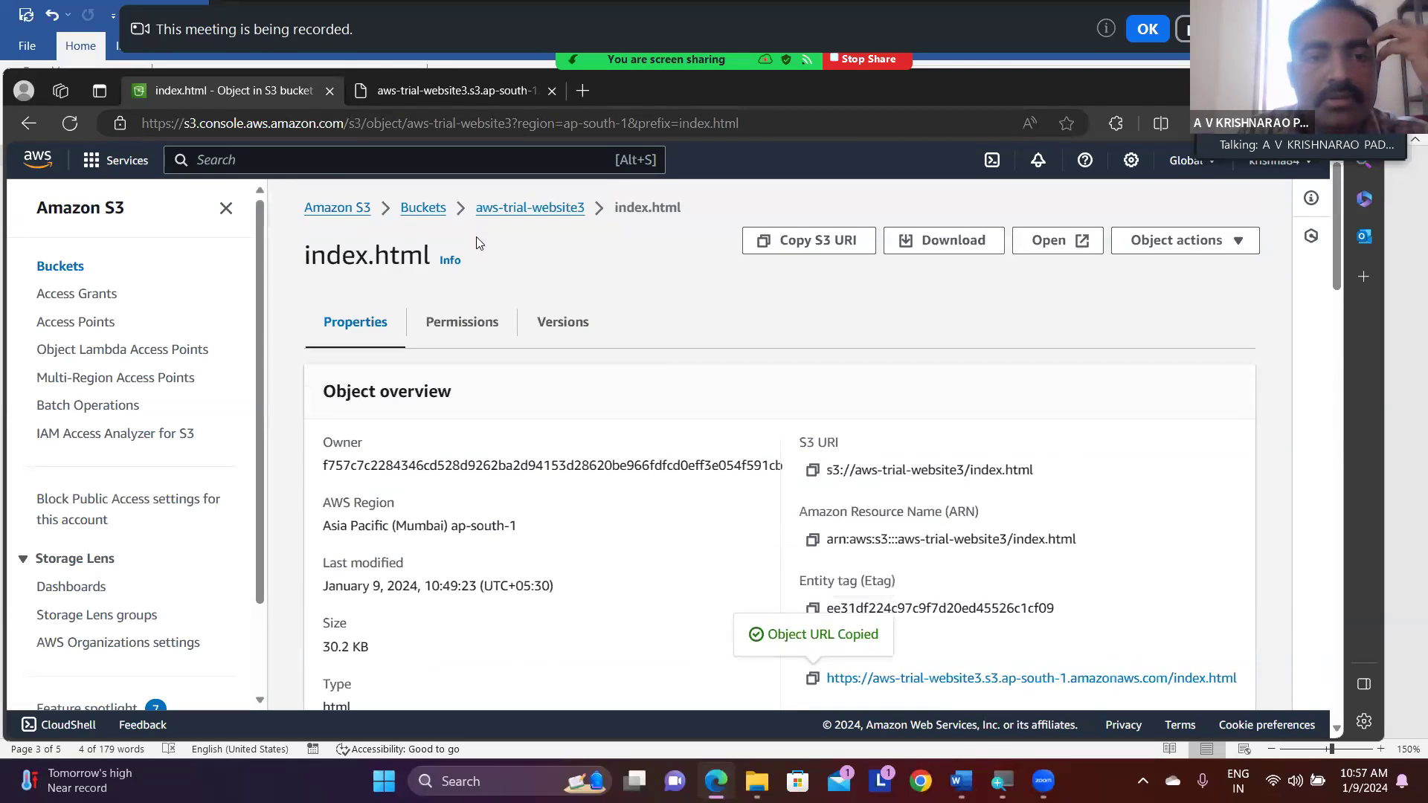
pyautogui.click(423, 209)
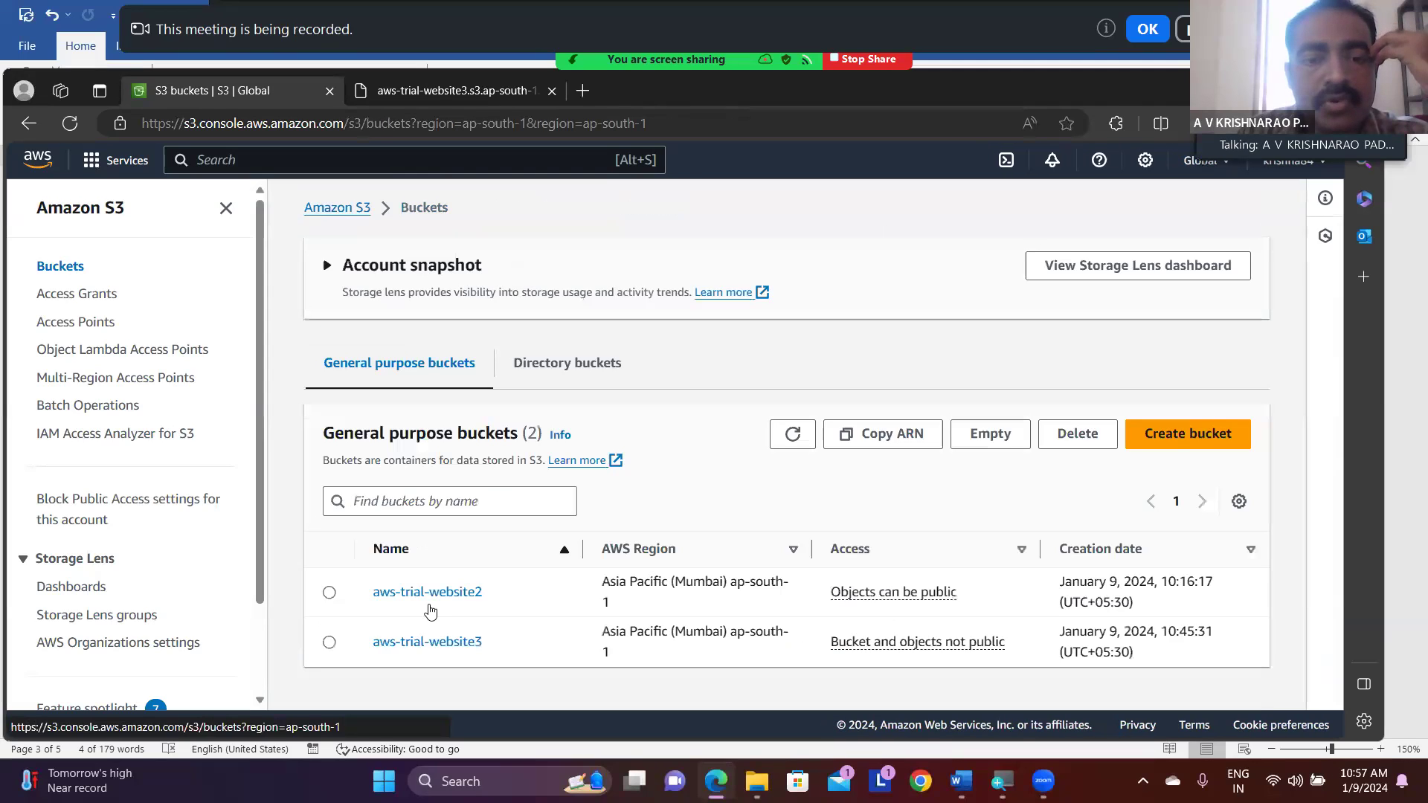
pyautogui.click(329, 643)
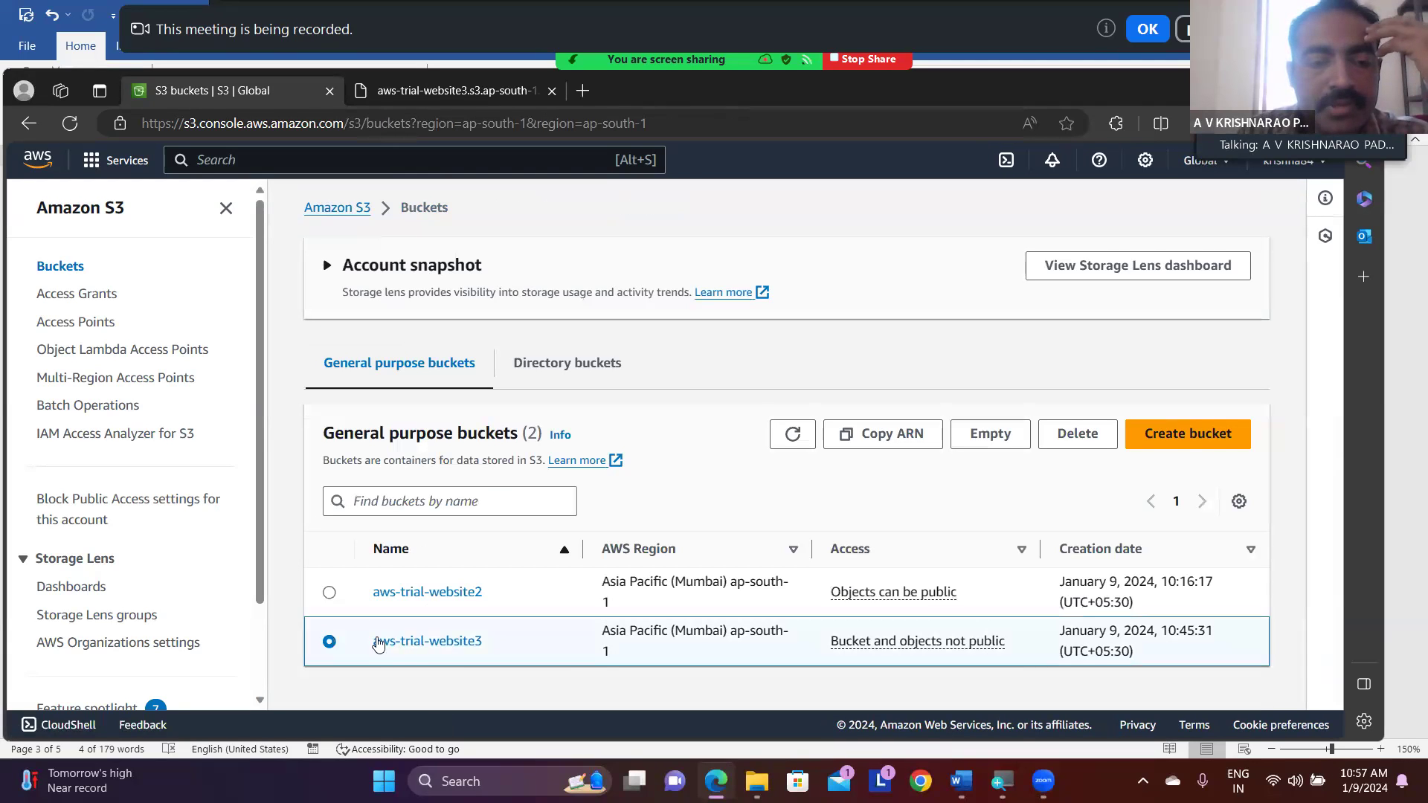
pyautogui.click(415, 643)
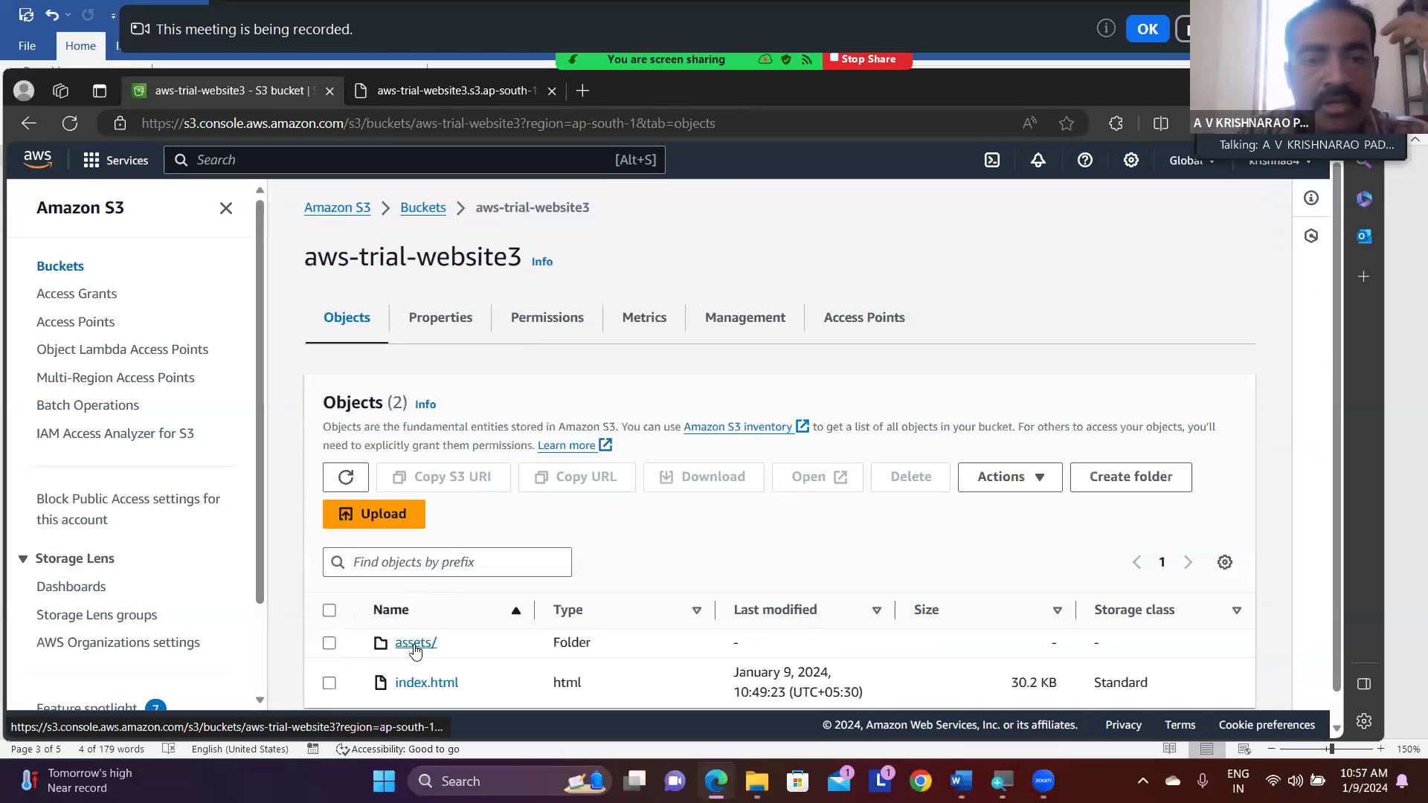
# - Select all objects in the bucket, assets/ and index.html, and make them public using ACL
pyautogui.click(329, 611)
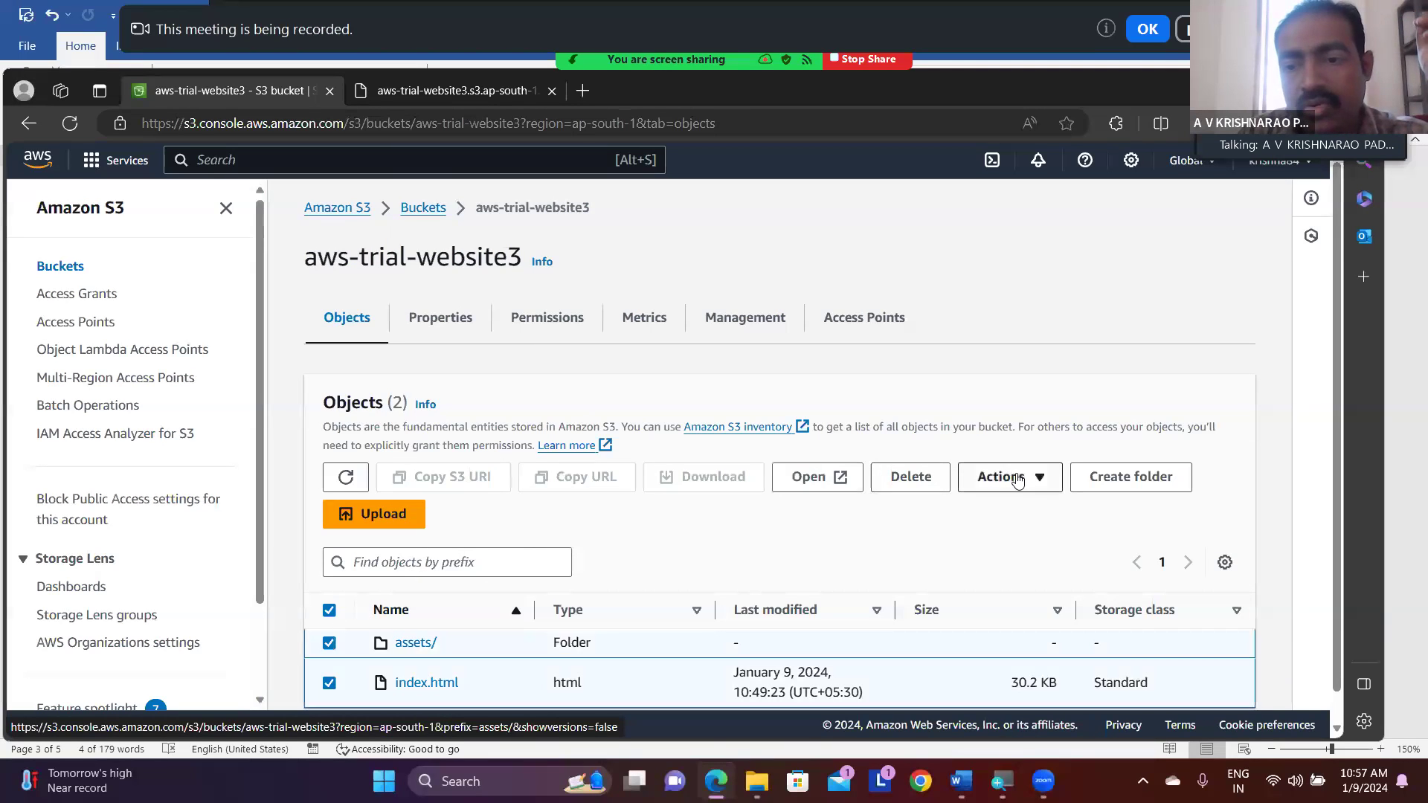
pyautogui.click(1027, 479)
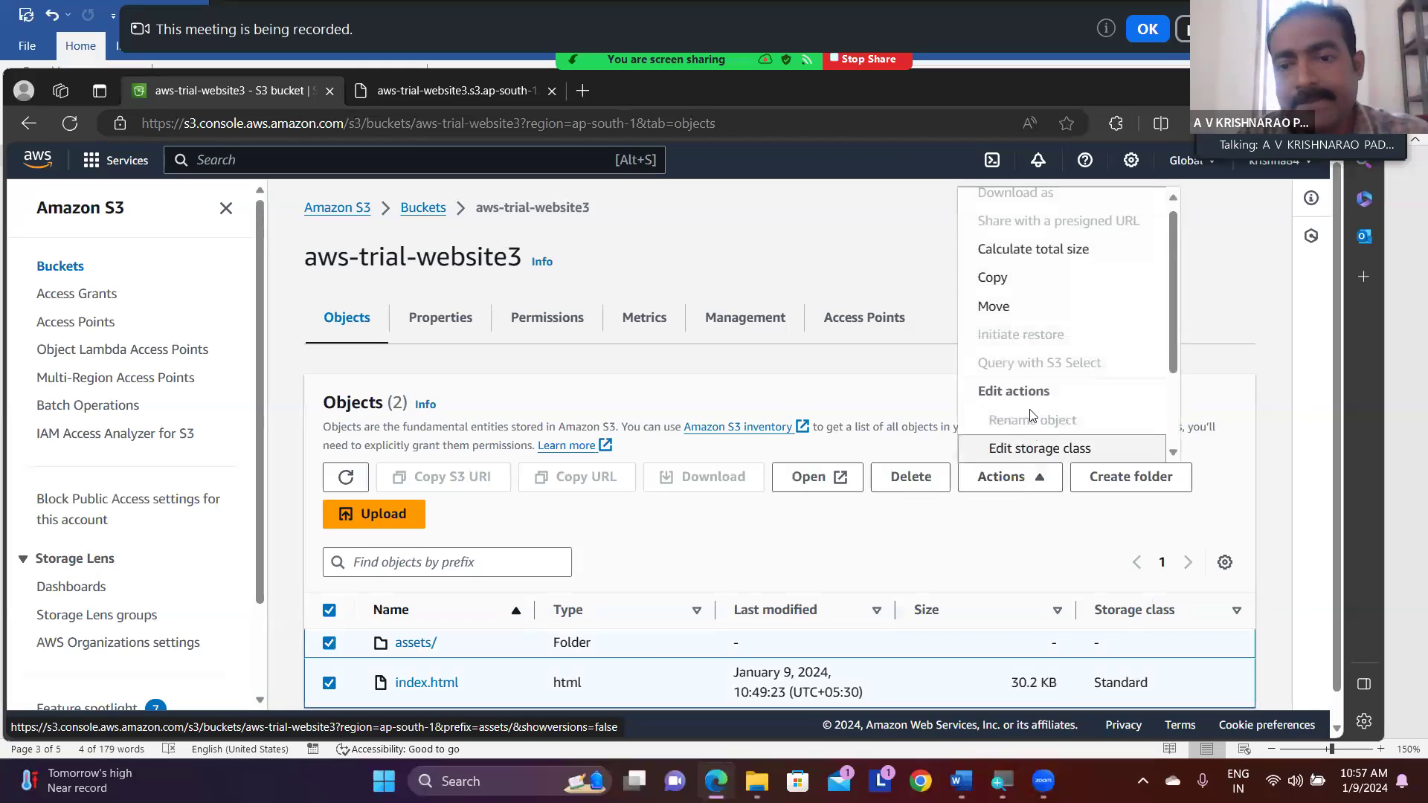
pyautogui.scroll(-2, 1031, 414)
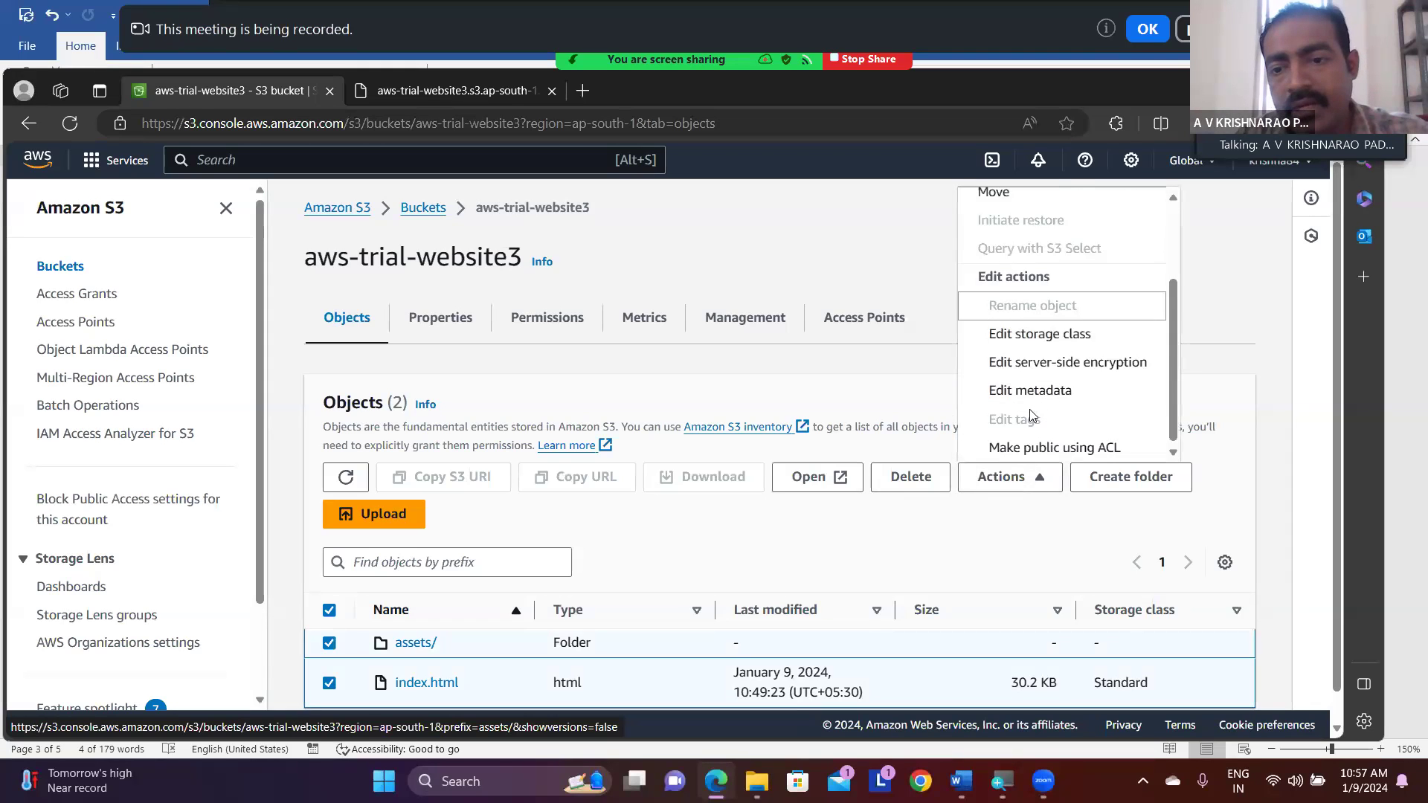
pyautogui.click(1044, 447)
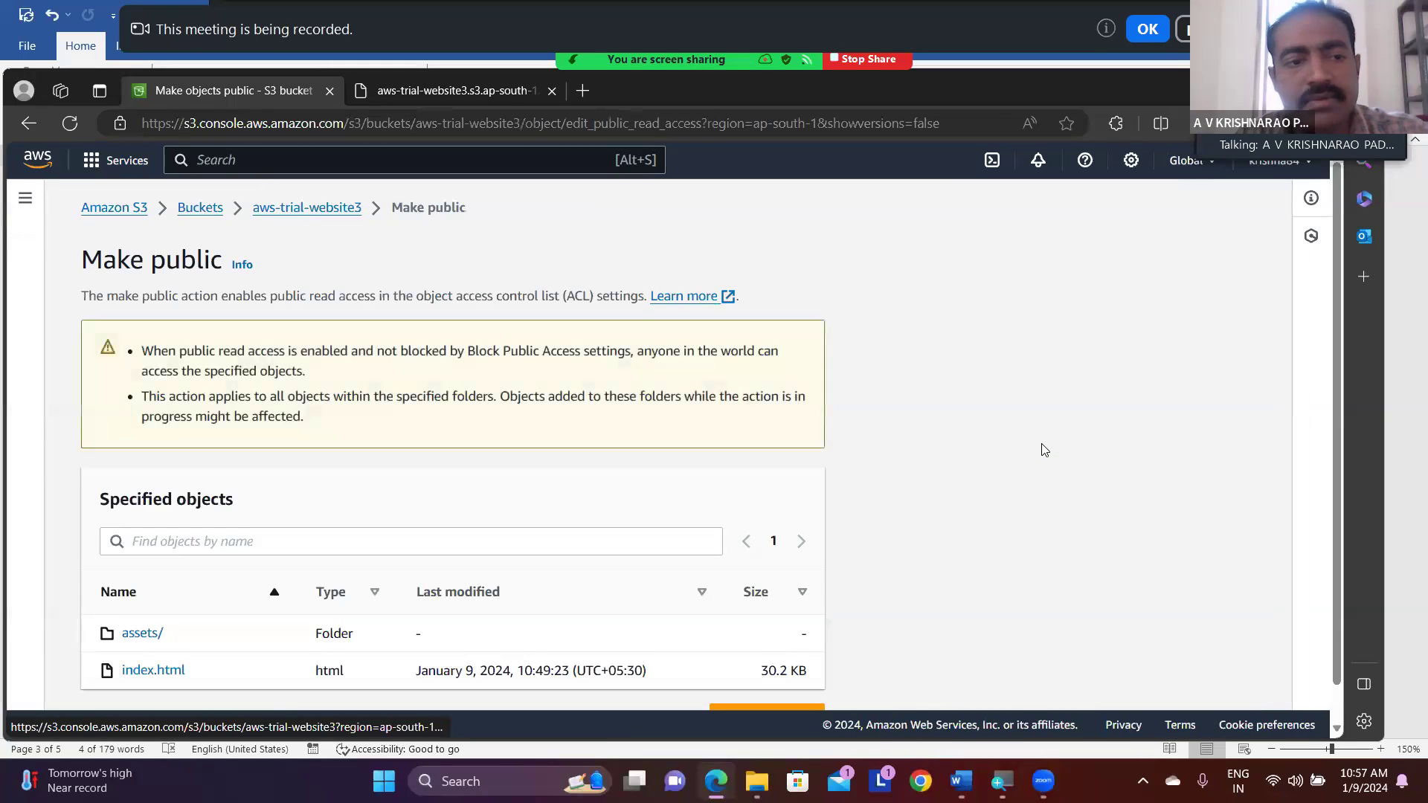
pyautogui.scroll(-1, 618, 400)
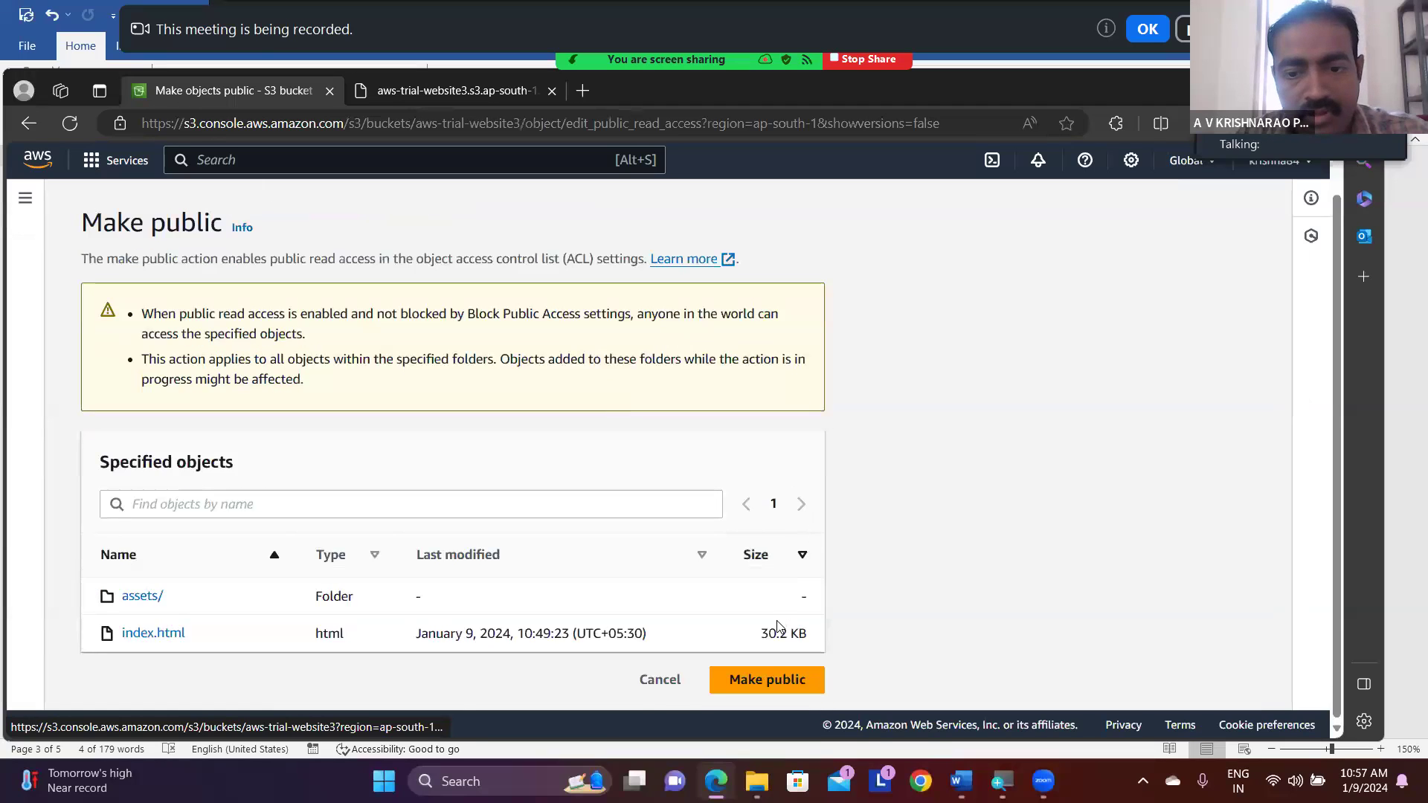
pyautogui.click(745, 680)
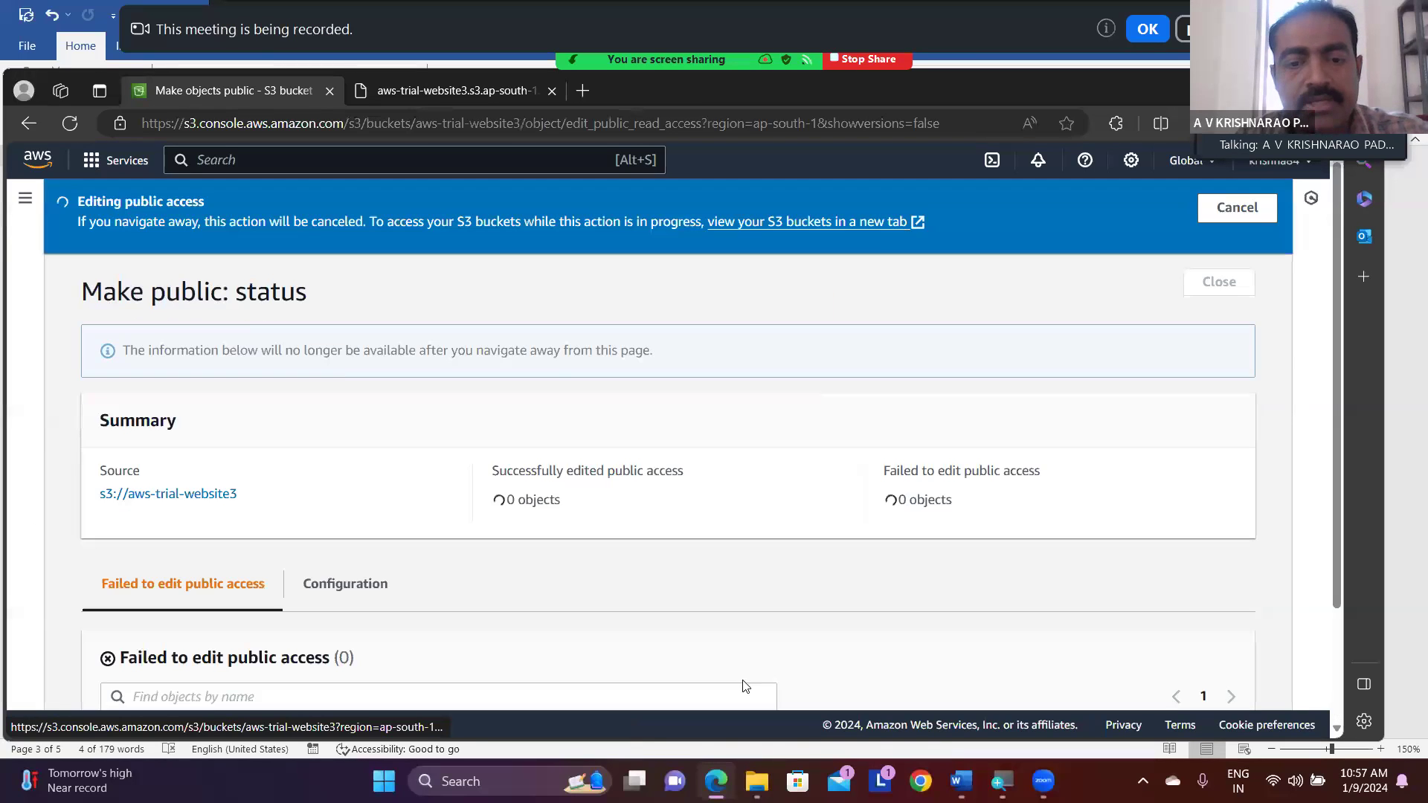
# - Check the index.html page in its browser tab and return to the Make public status page
pyautogui.click(470, 91)
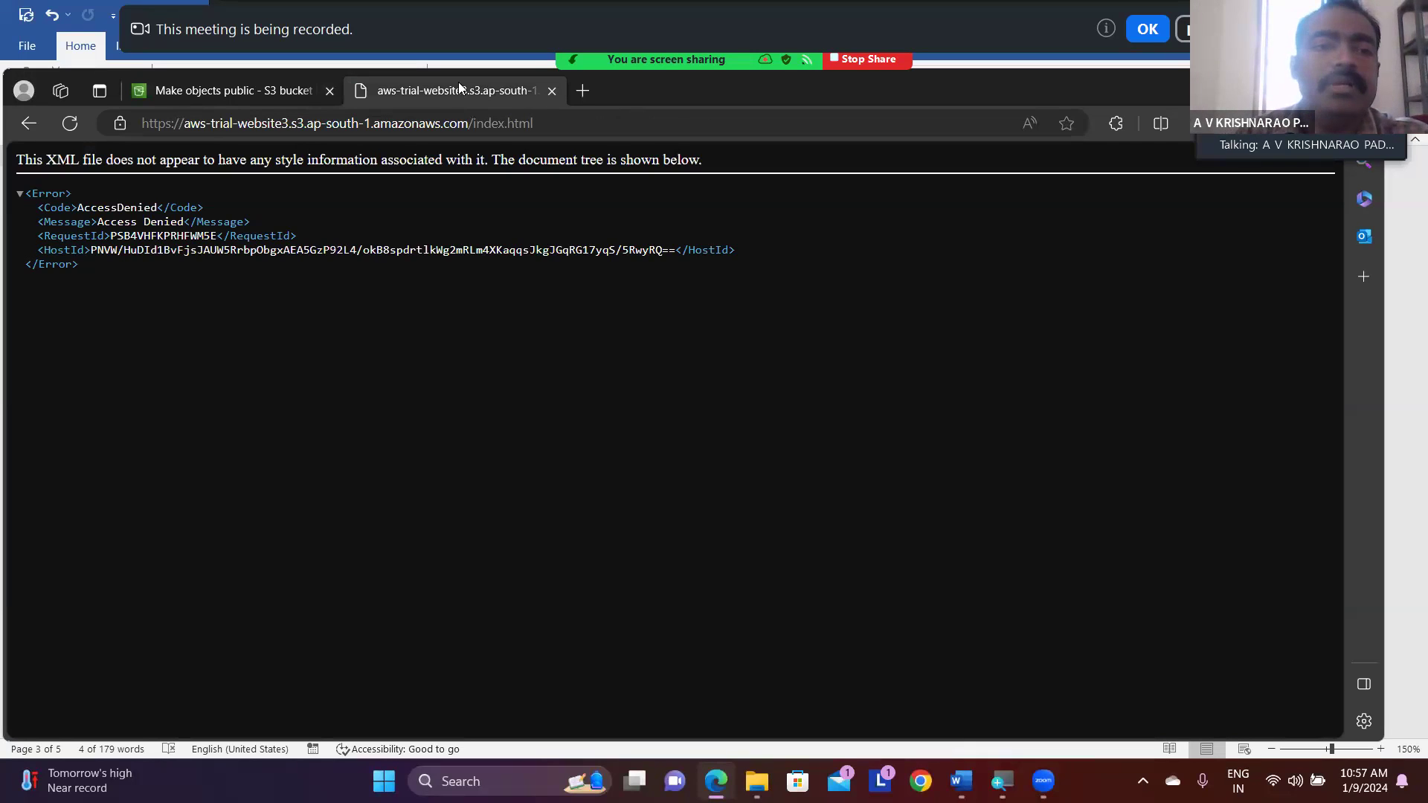
pyautogui.click(255, 83)
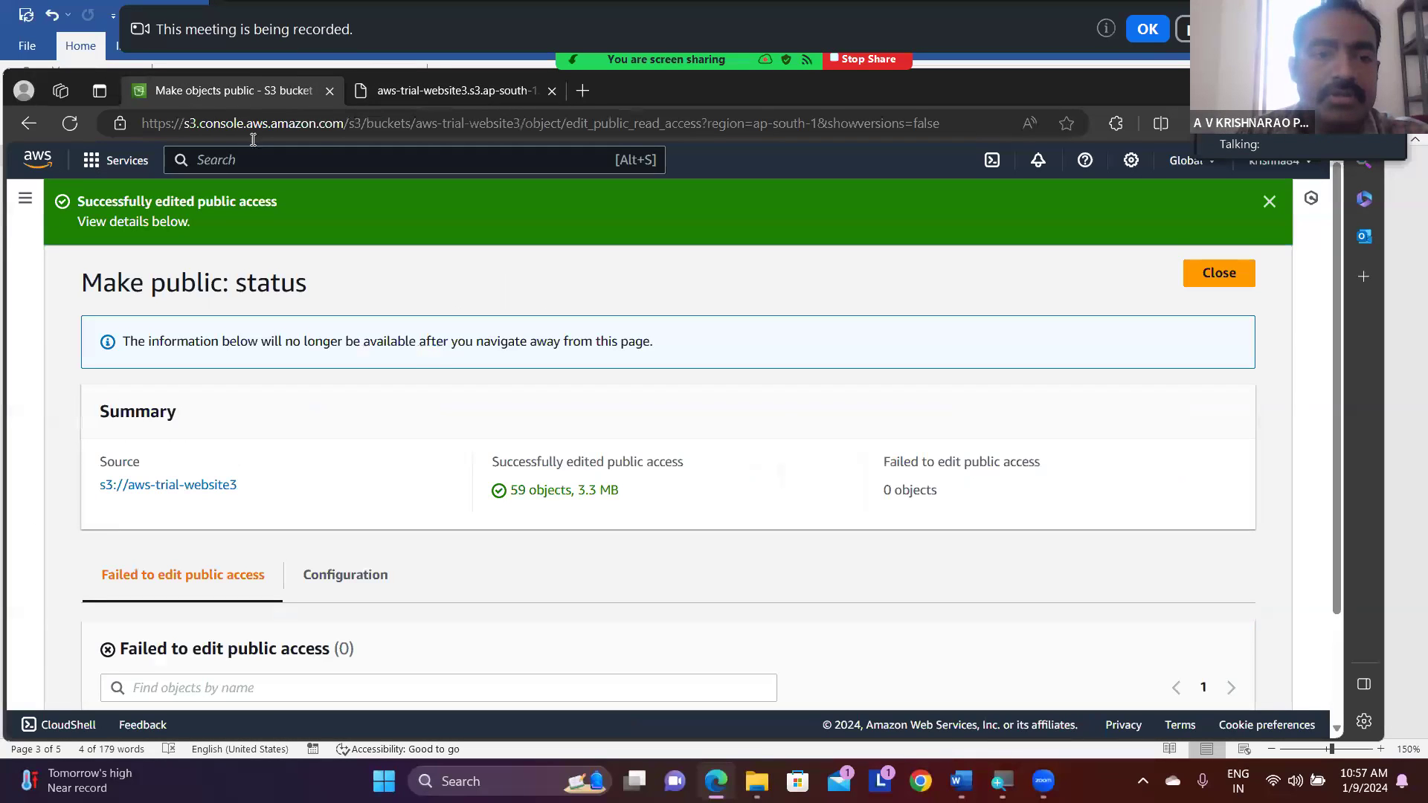
# - Reload index.html of aws-trial-website3 in its browser tab and look over the CarVilla home page
pyautogui.click(385, 94)
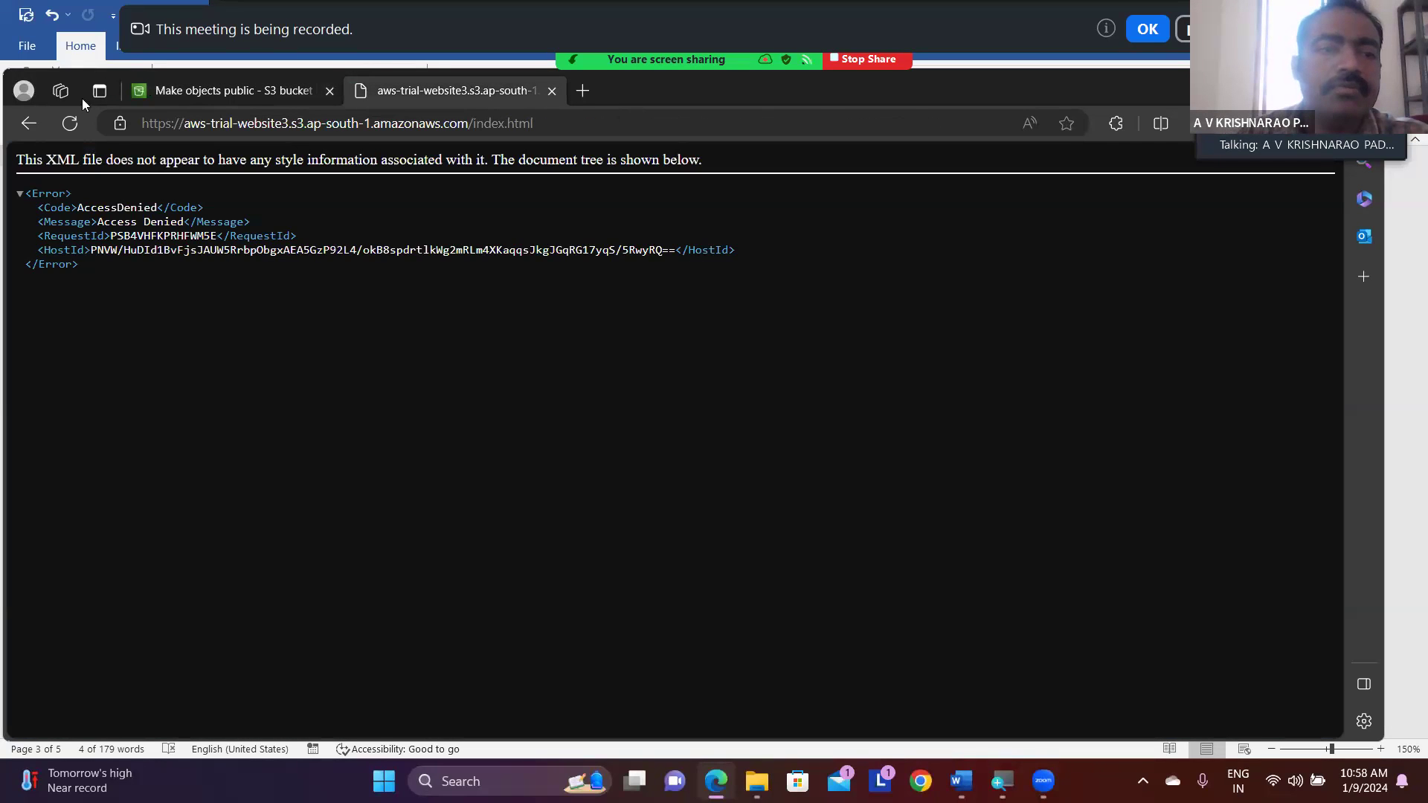
pyautogui.click(68, 124)
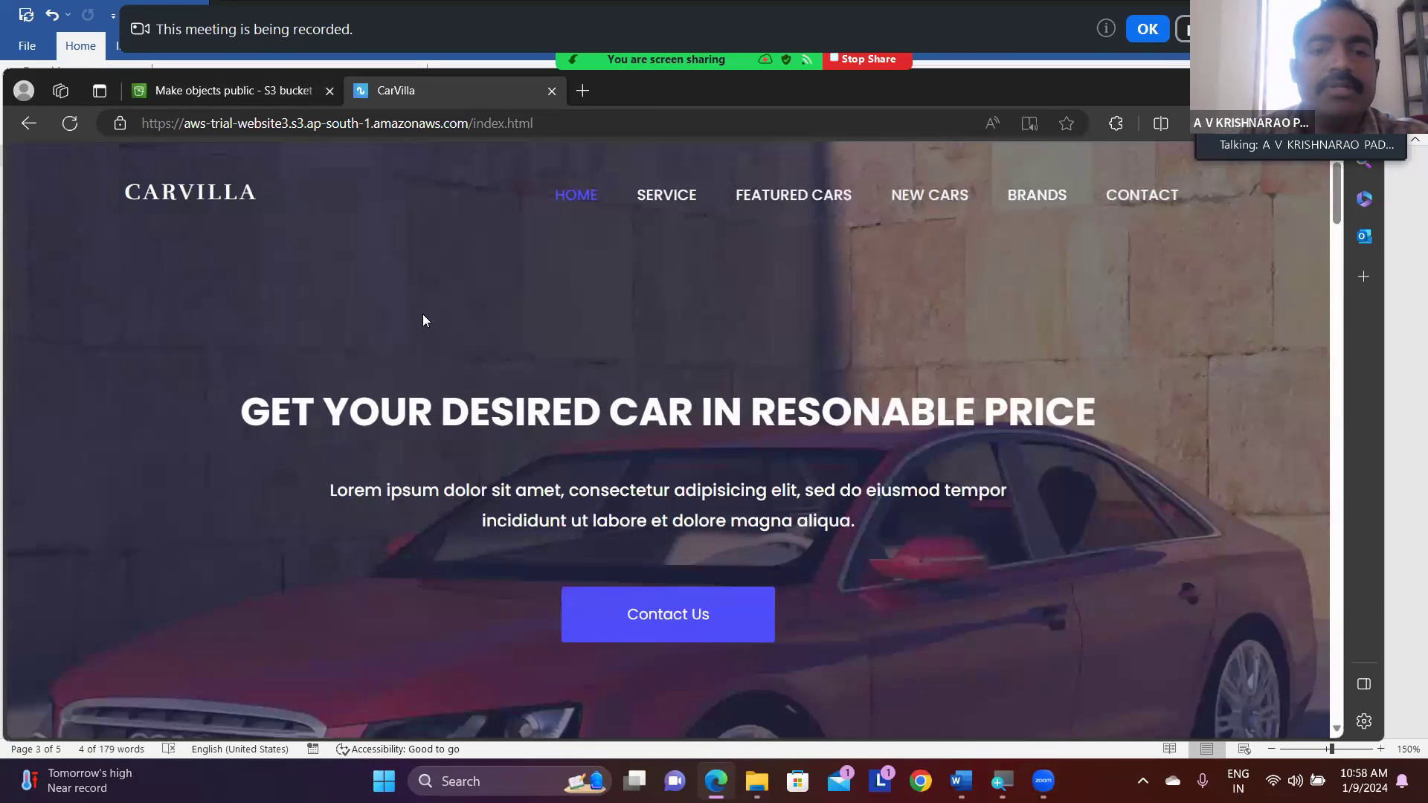
pyautogui.scroll(-4, 422, 315)
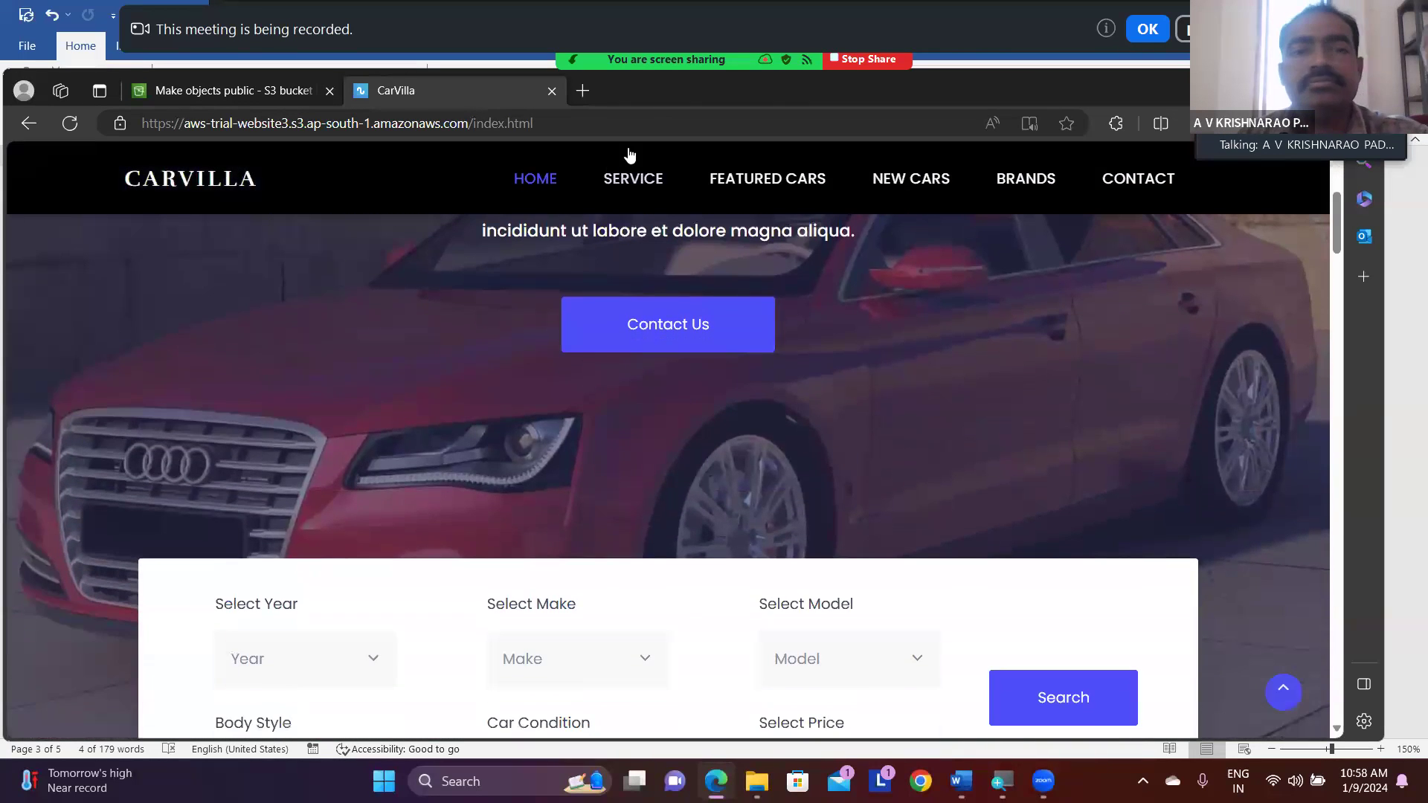
# - Copy the CarVilla page's address, send it to the Meeting Group Chat in Zoom and minimize the chat window
pyautogui.click(592, 126)
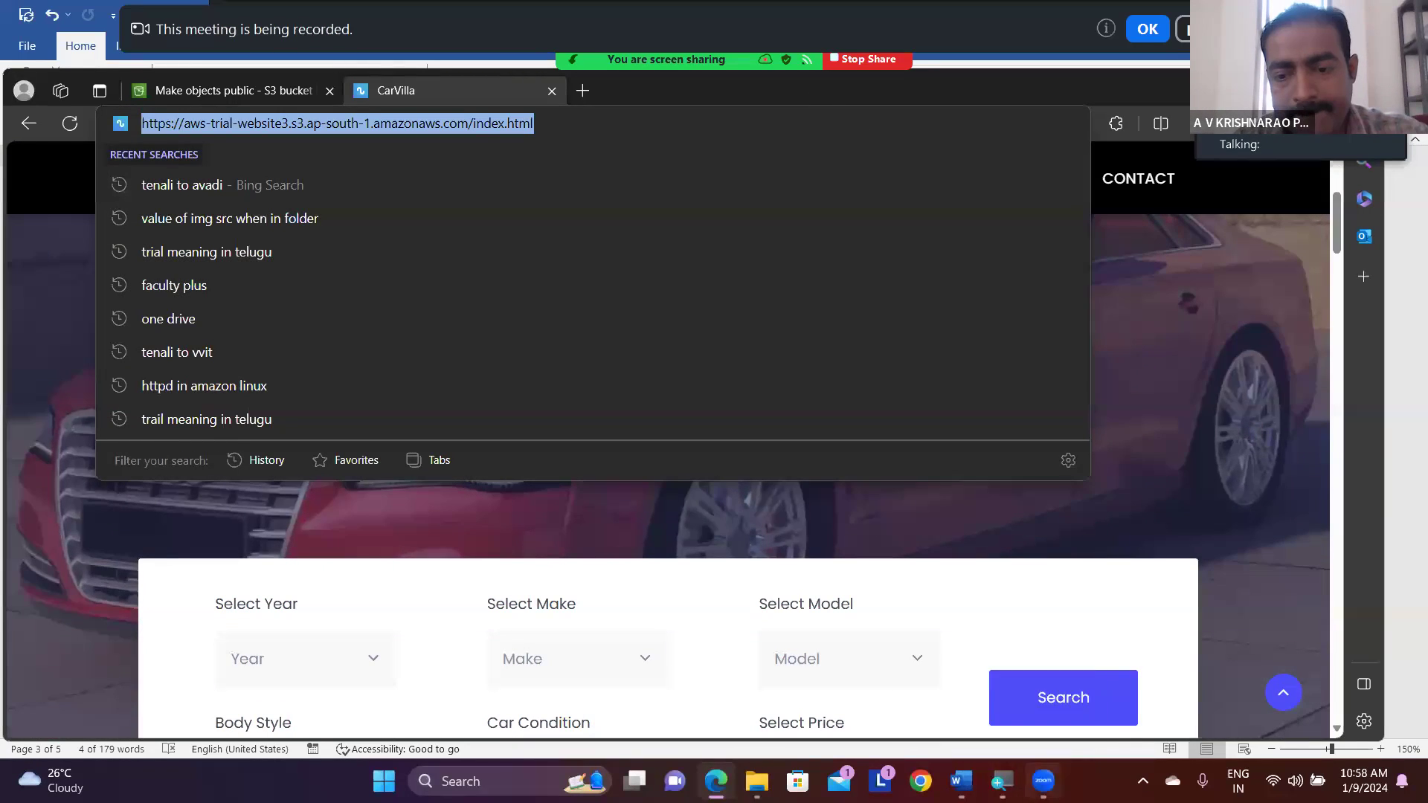
pyautogui.moveTo(1043, 781)
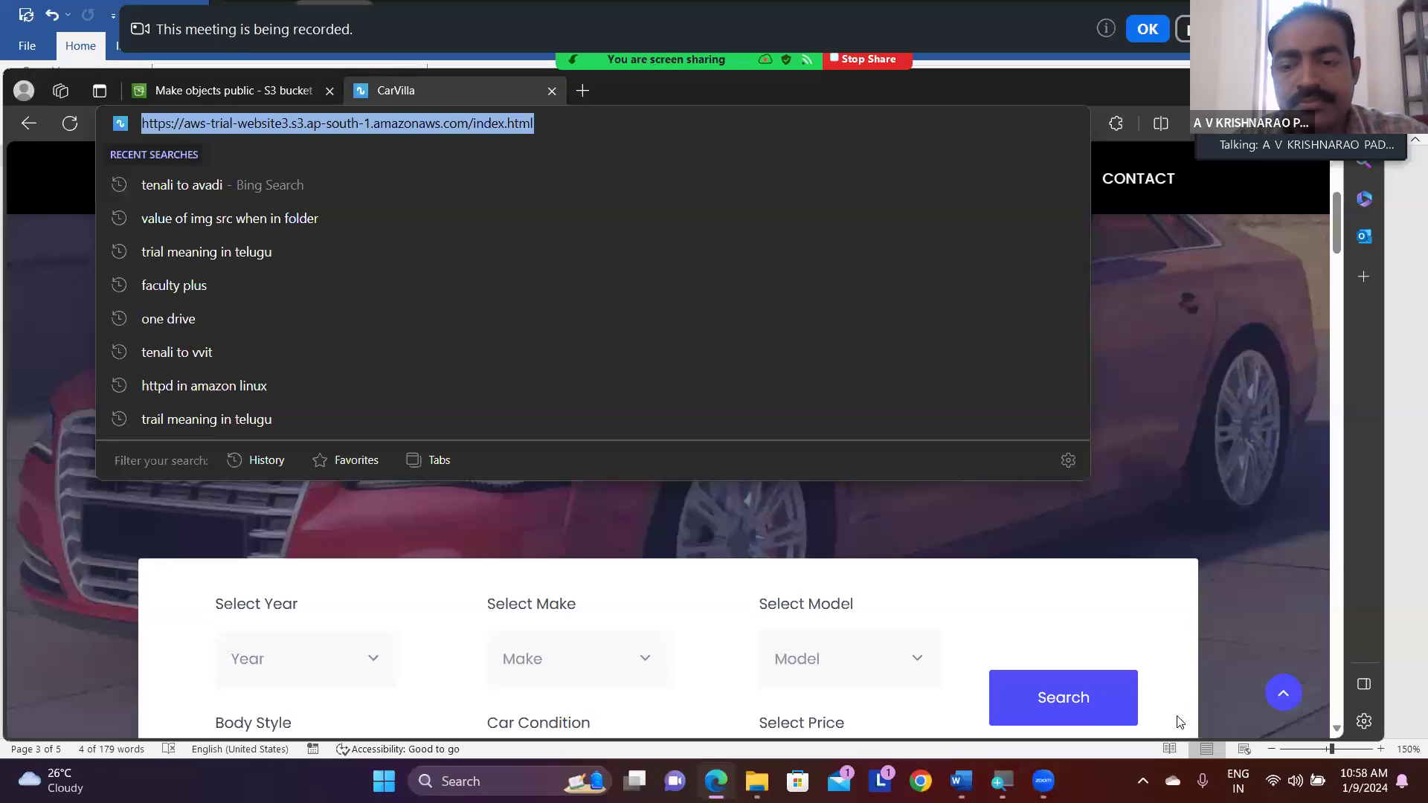
pyautogui.click(1043, 781)
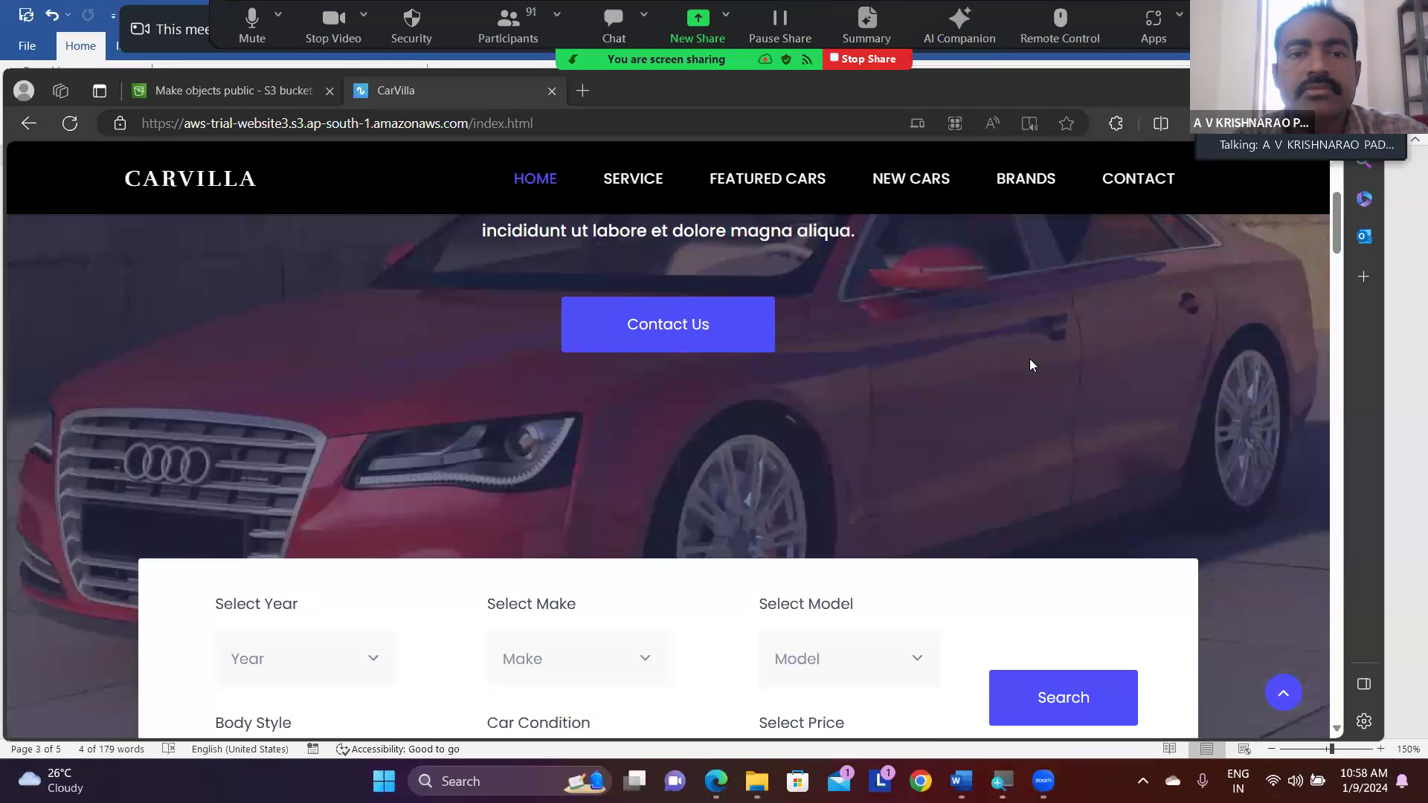
pyautogui.hotkey('alt', 'h')
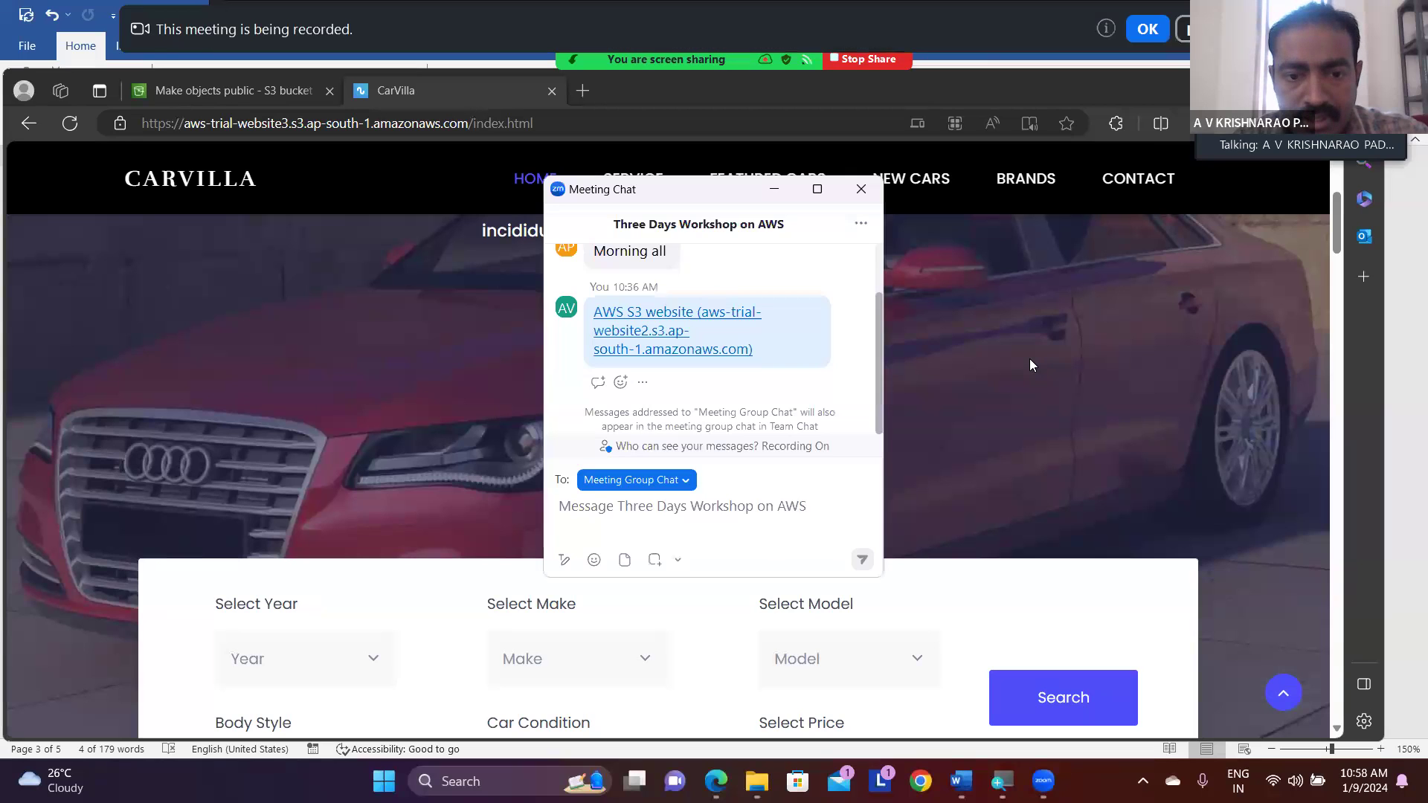
pyautogui.write('CarVilla (aws-trial-website3.s3.ap-south-1.amazonaws.com)')
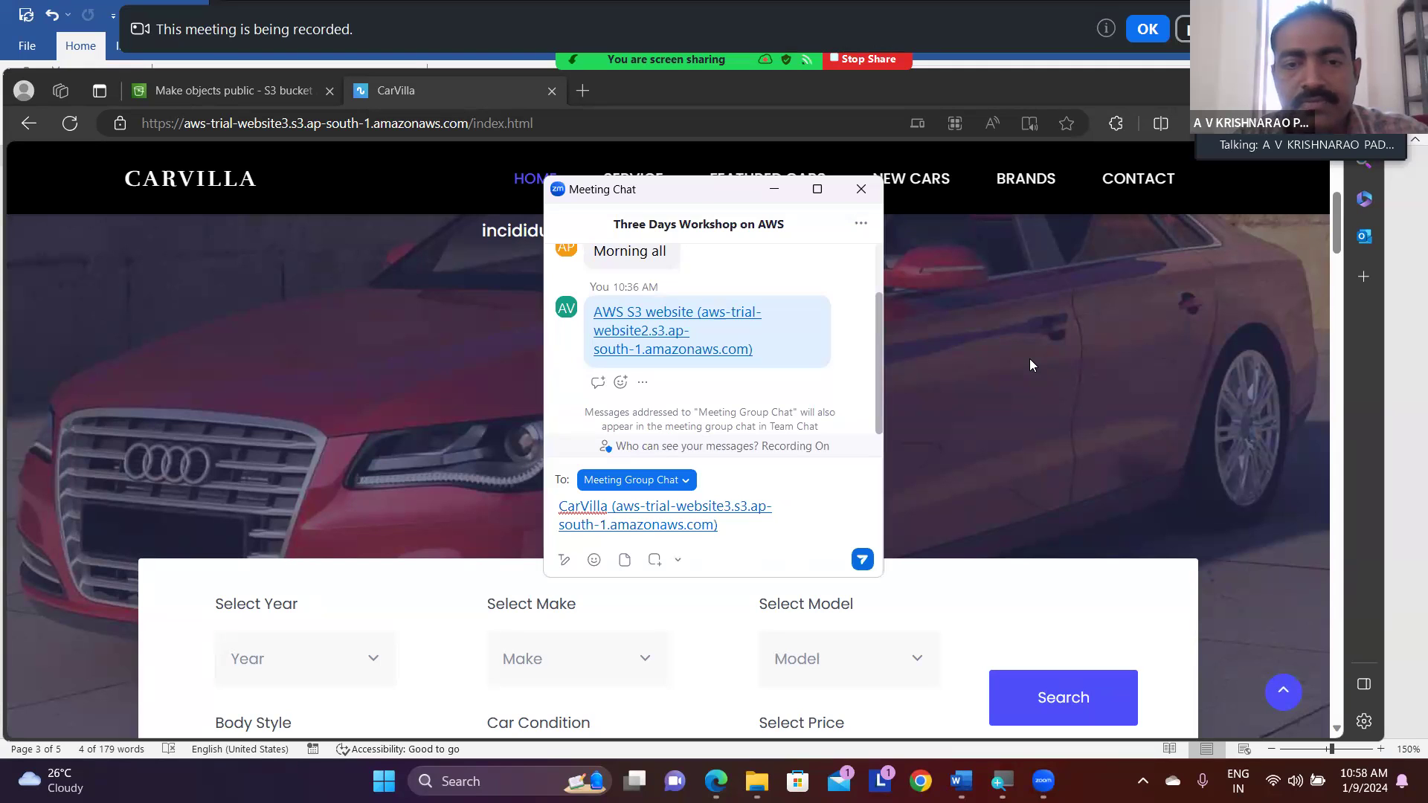
pyautogui.press('Return')
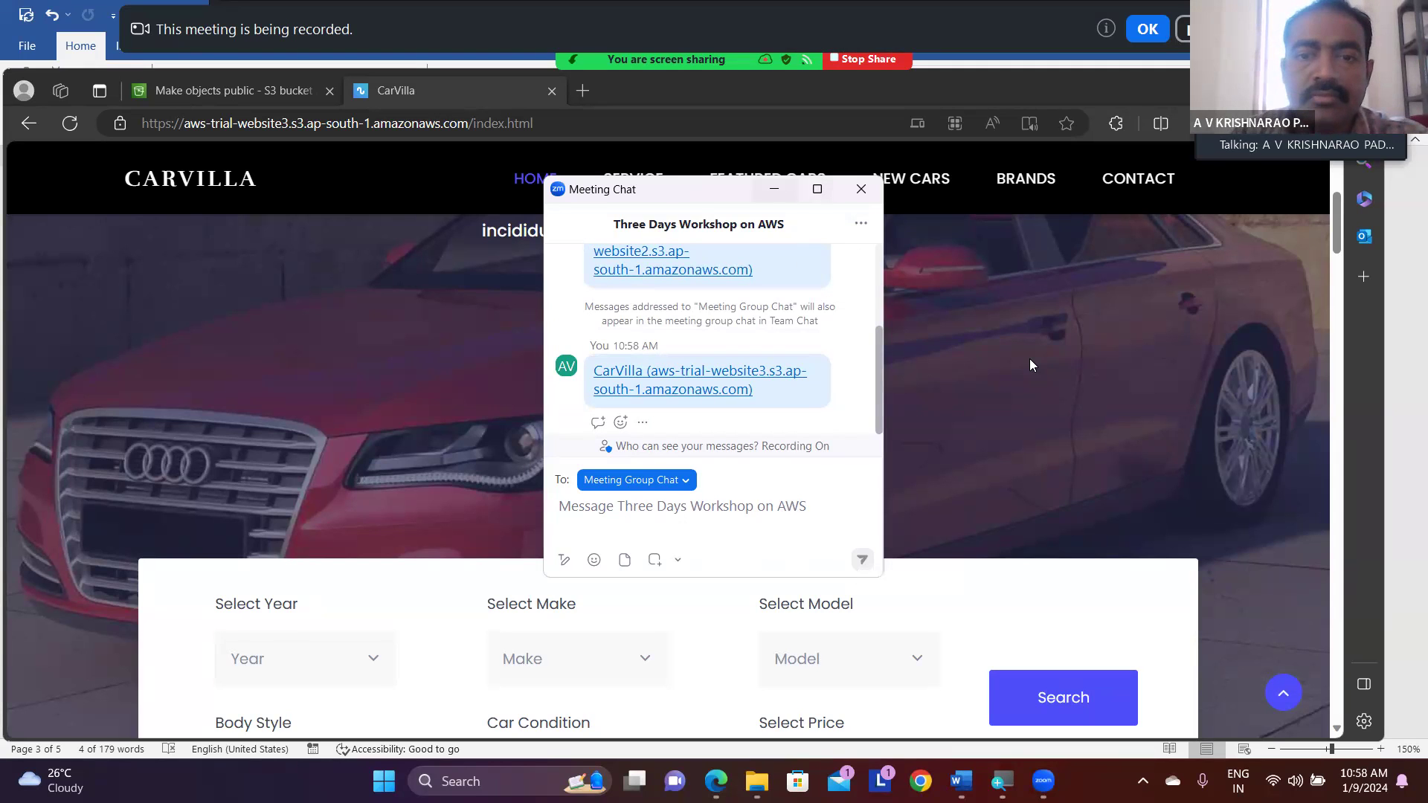
pyautogui.click(774, 189)
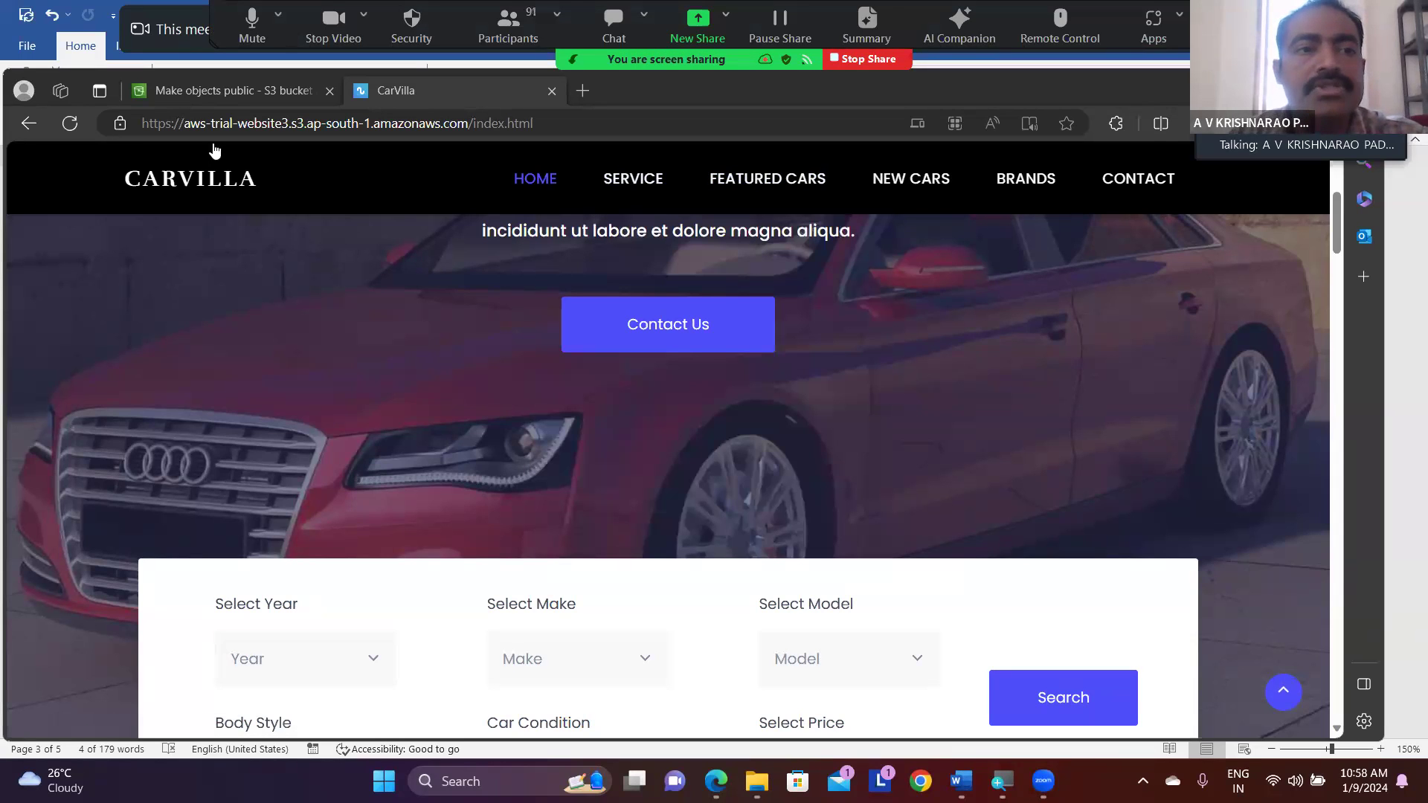
# - Review the Make public status page in the S3 console, then view the CarVilla page down to its car search form
pyautogui.click(232, 93)
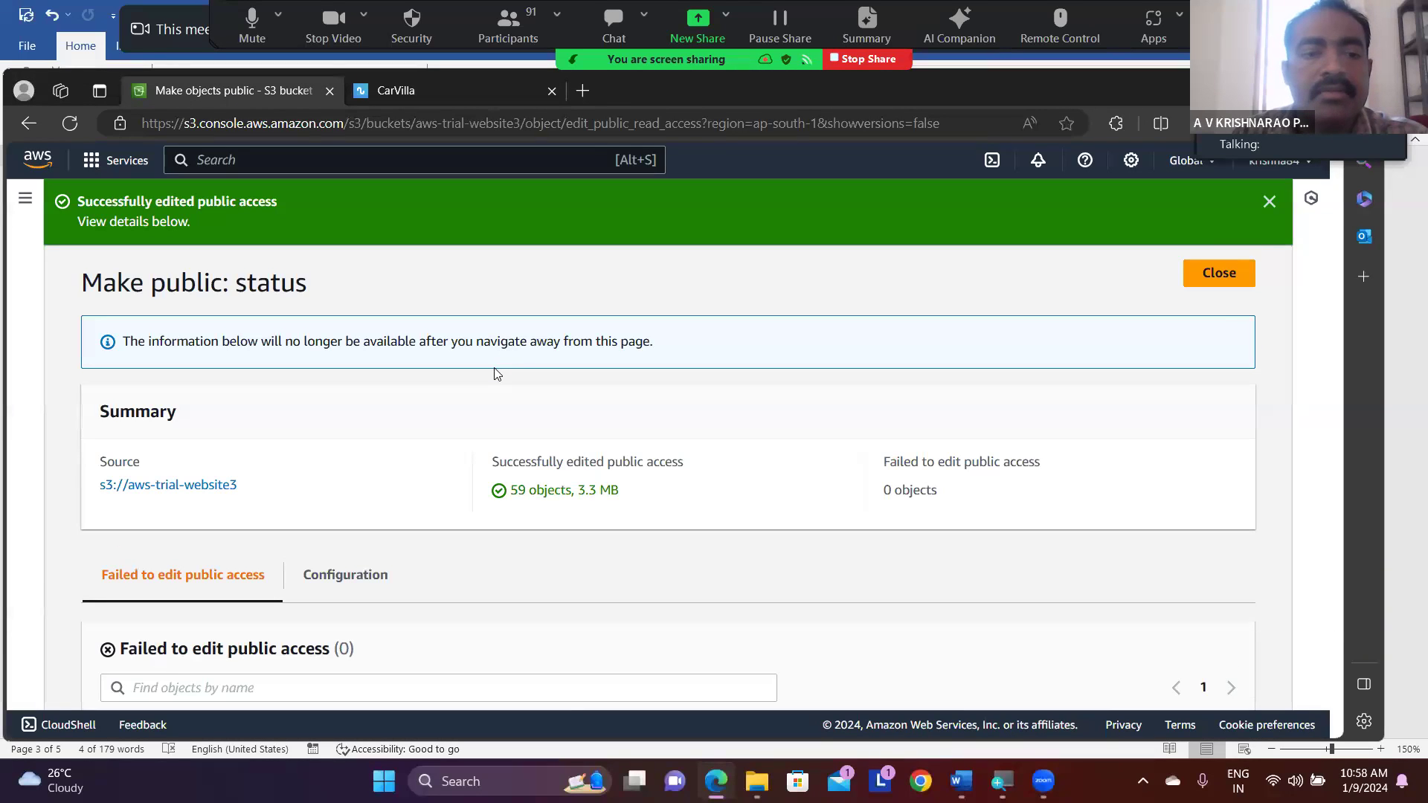
pyautogui.scroll(-2, 497, 373)
pyautogui.scroll(2, 497, 373)
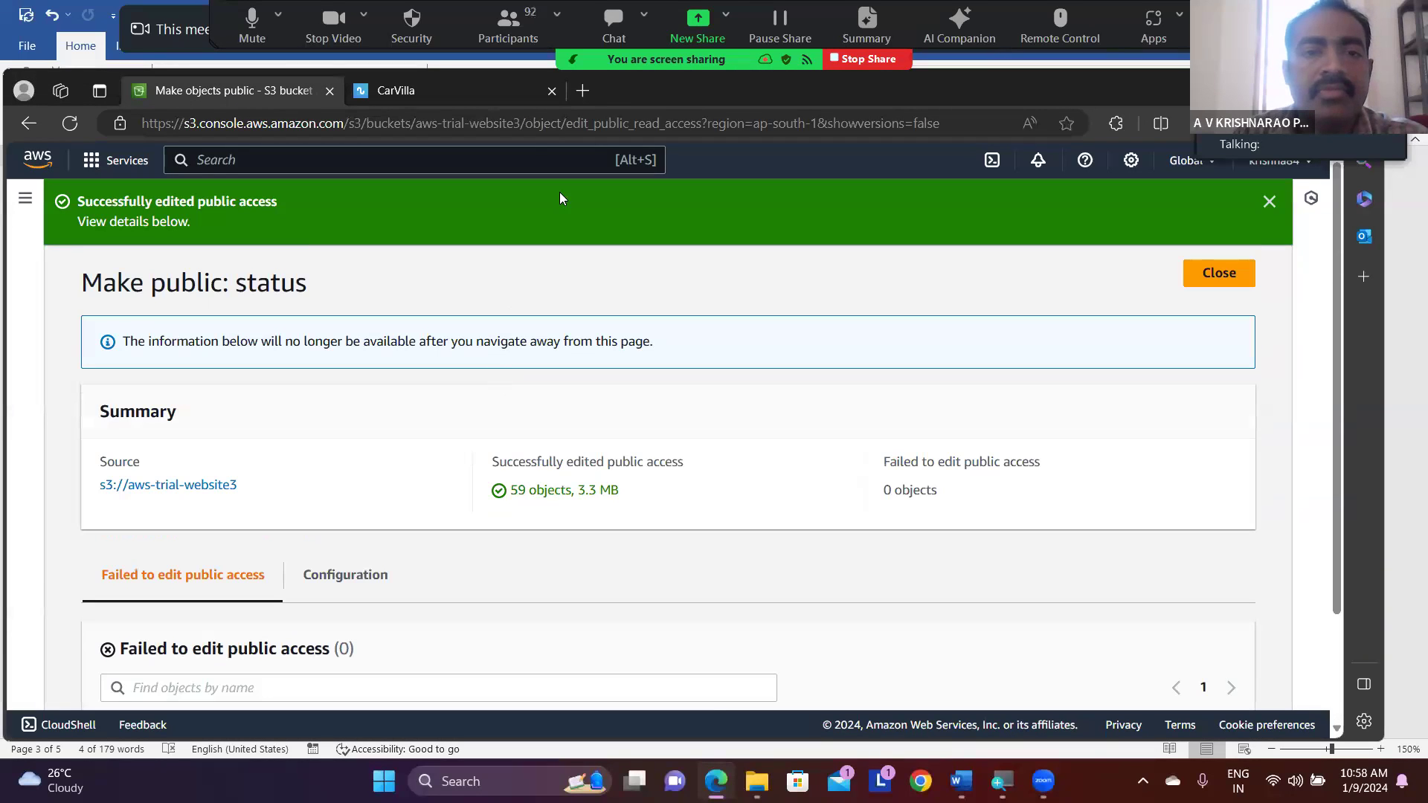
pyautogui.click(449, 95)
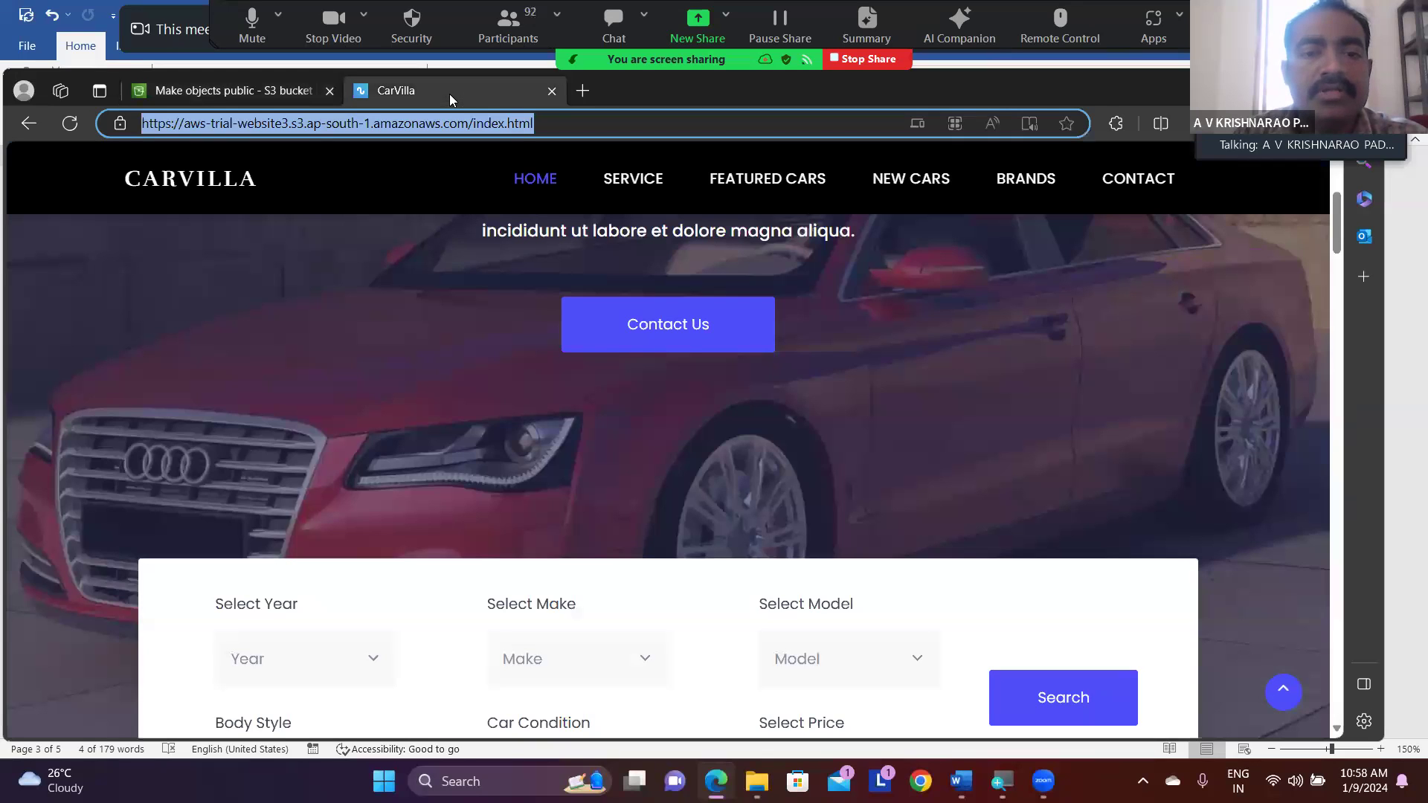
pyautogui.scroll(-4, 489, 437)
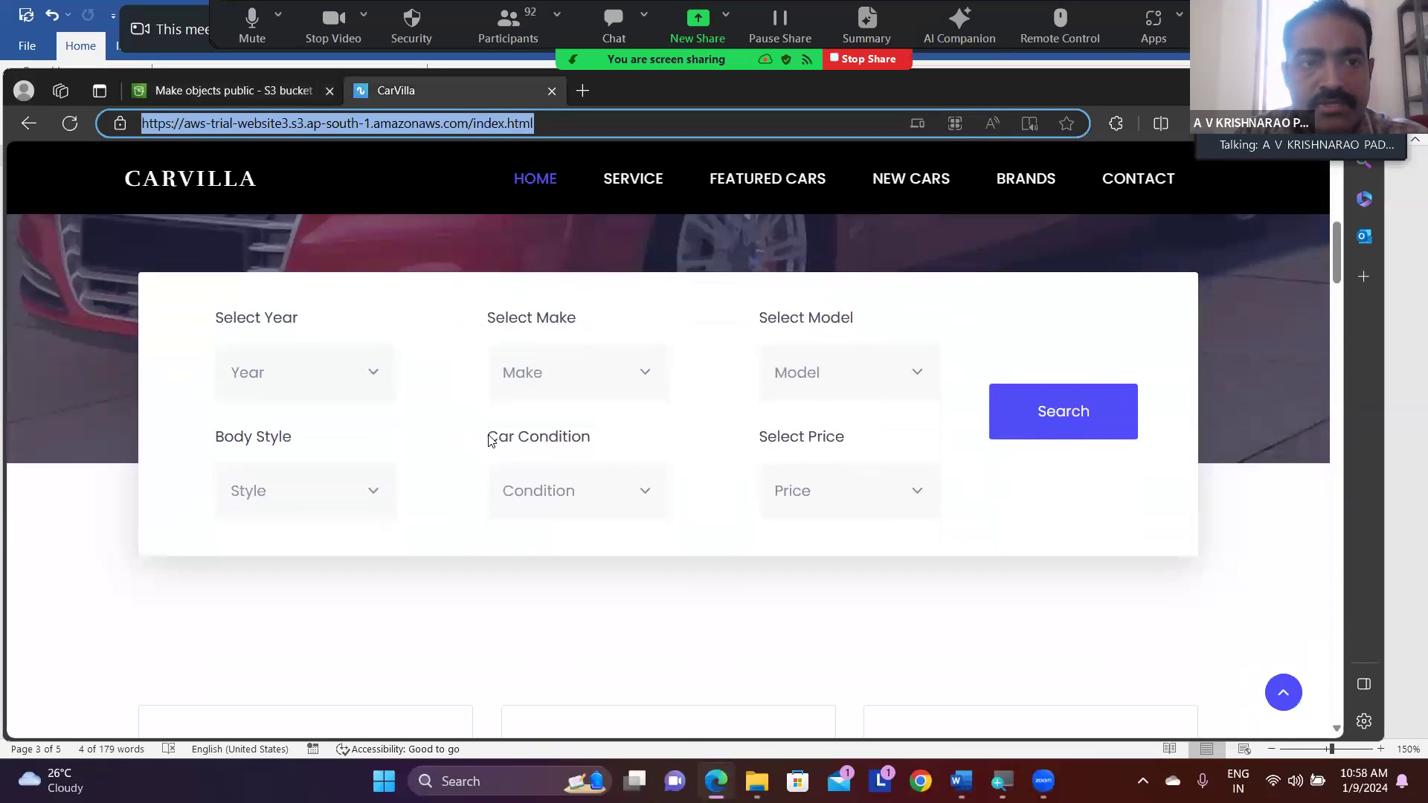
pyautogui.scroll(-2, 489, 440)
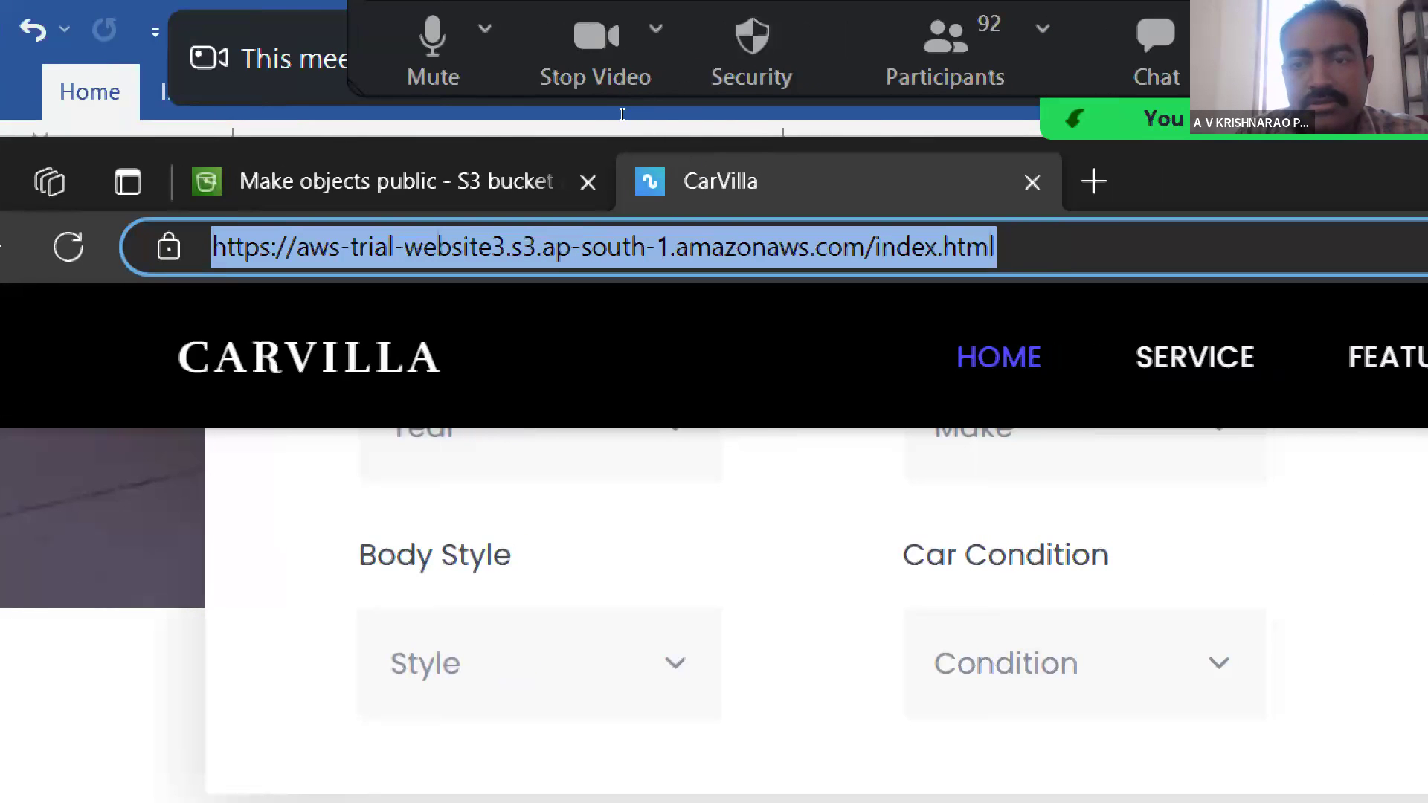
# - Highlight the bucket name aws-trial-website3 and the region ap-south-1 in the CarVilla page's address
pyautogui.click(620, 117)
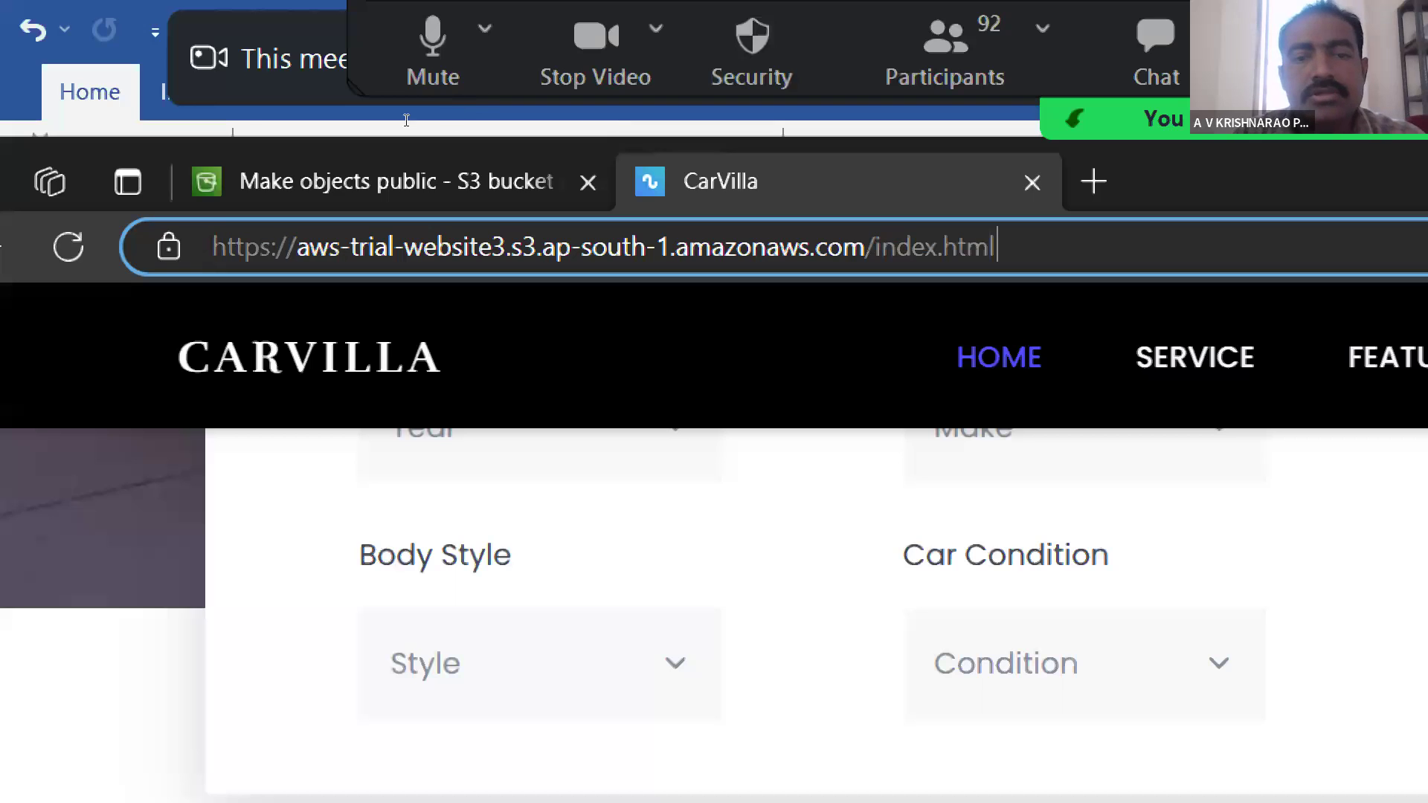
pyautogui.click(184, 124)
pyautogui.moveTo(184, 123); pyautogui.dragTo(289, 120)
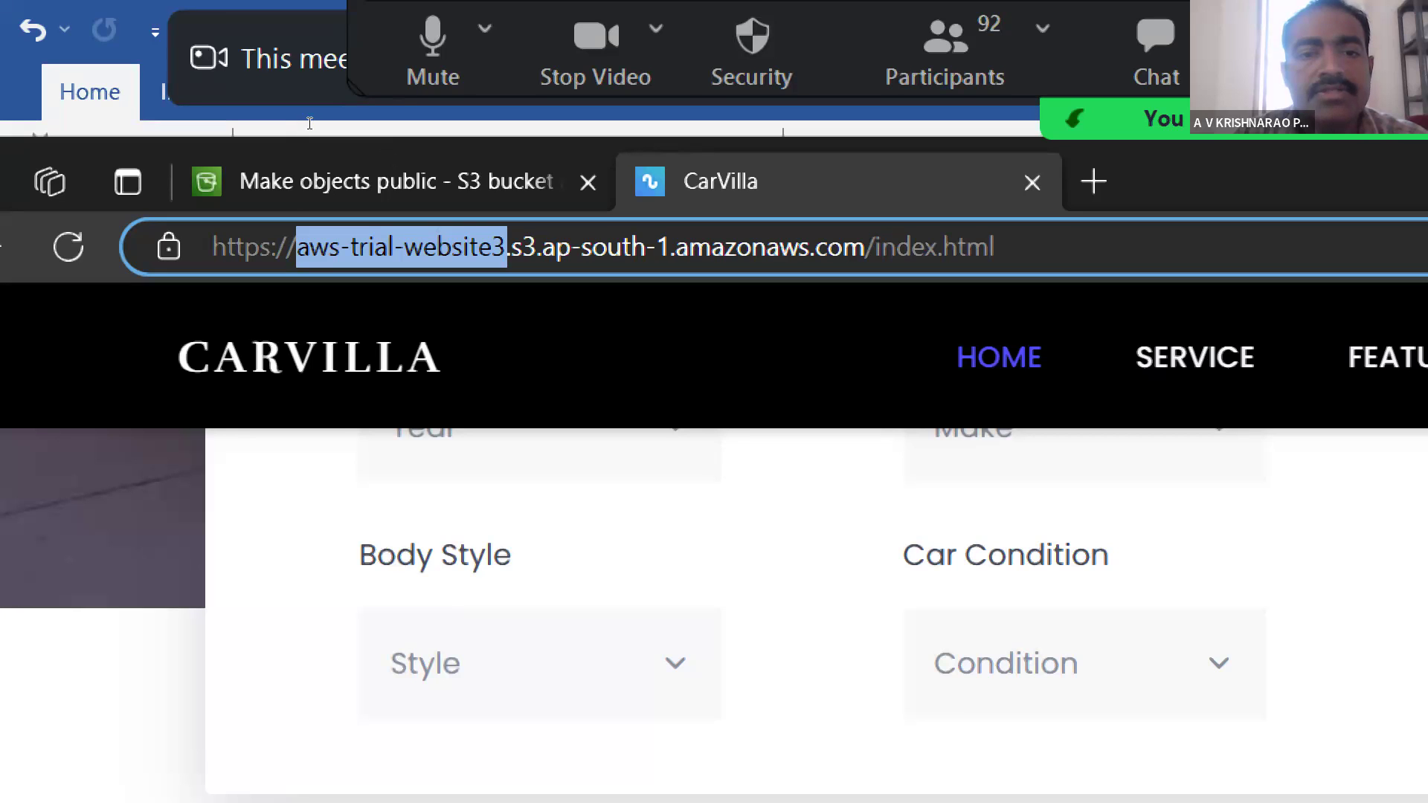
pyautogui.moveTo(542, 246); pyautogui.dragTo(672, 247)
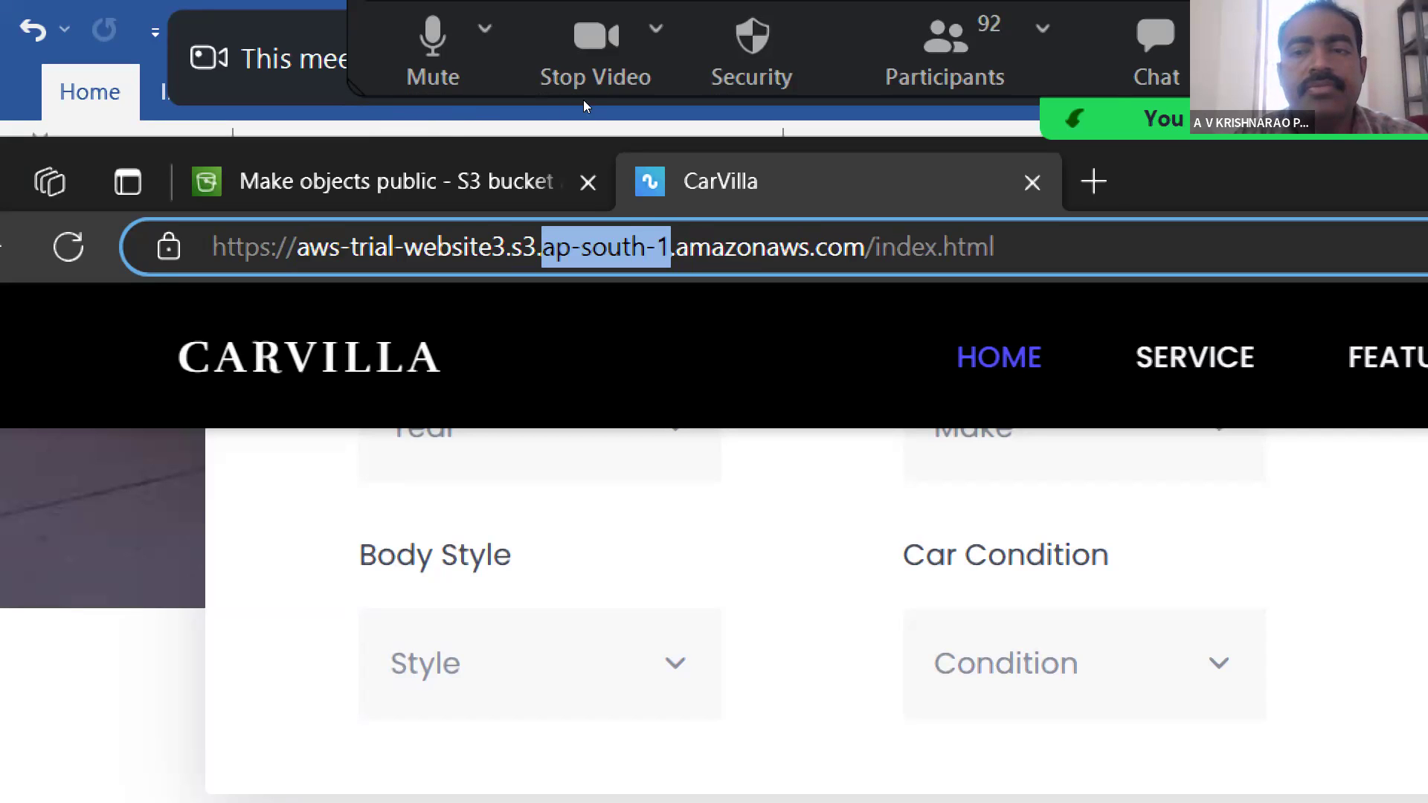
# - Open a new browser tab, enter aws as its address without loading it and return to the CarVilla tab
pyautogui.hotkey('ctrl', 't')
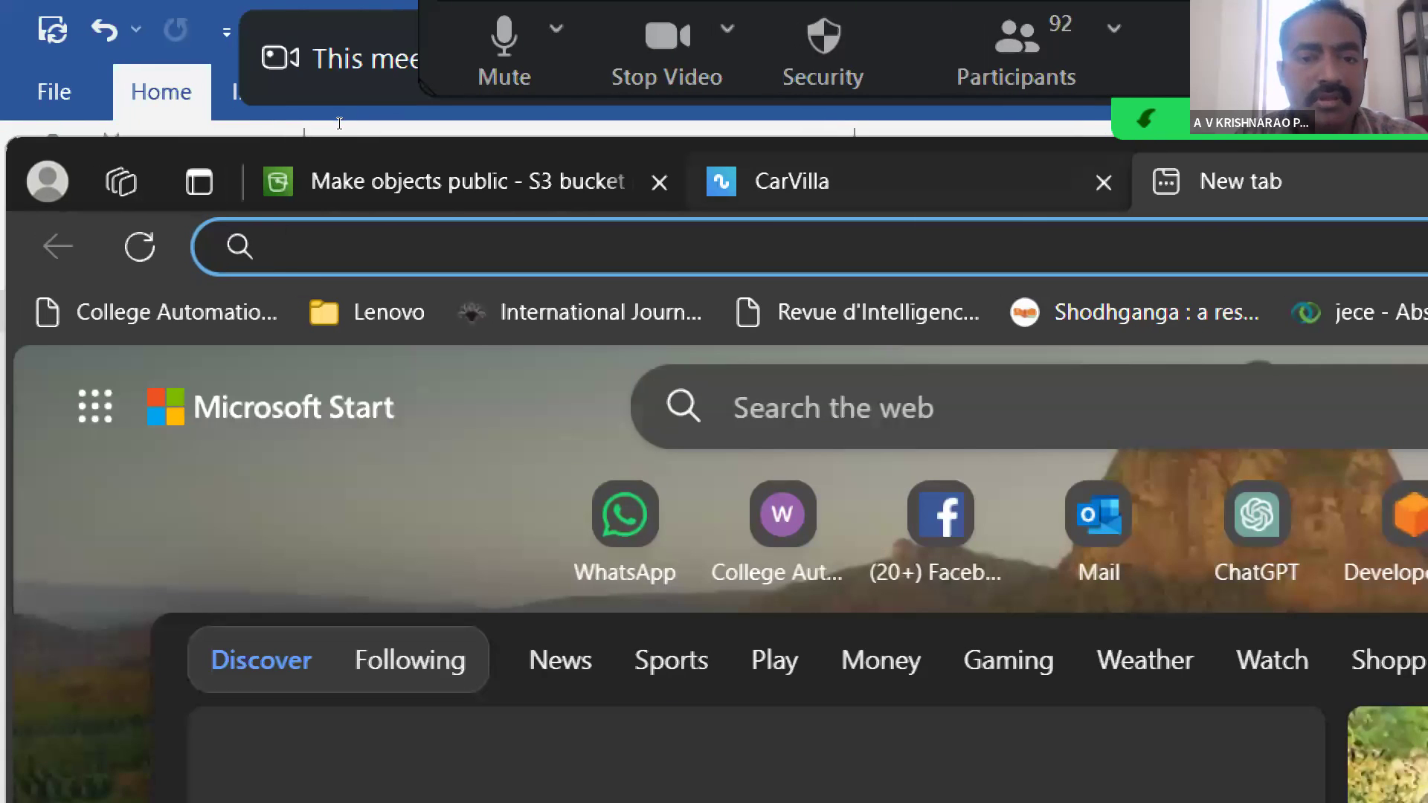
pyautogui.write('aws.amazon.com/developer/tools/')
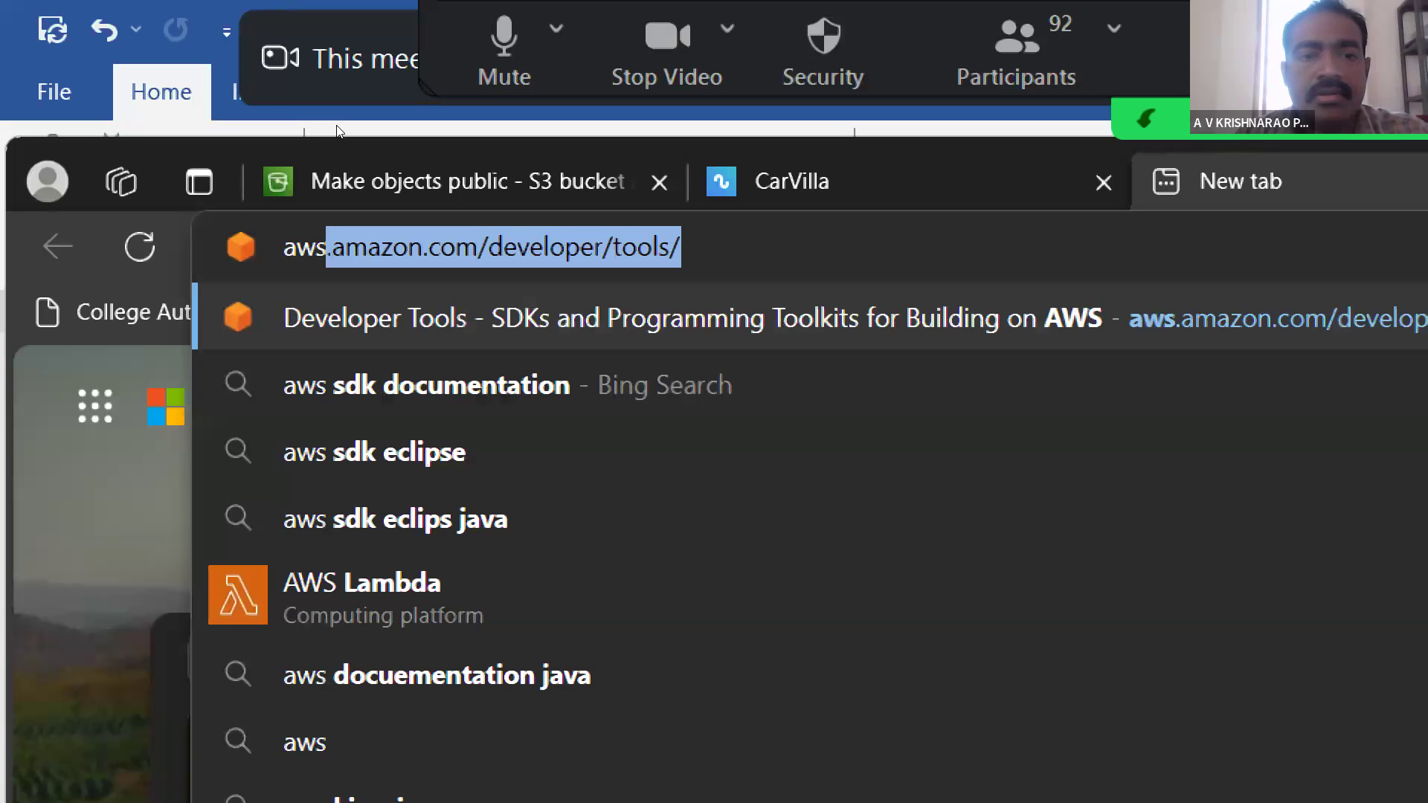
pyautogui.hotkey('ctrl', 'shift', 'Tab')
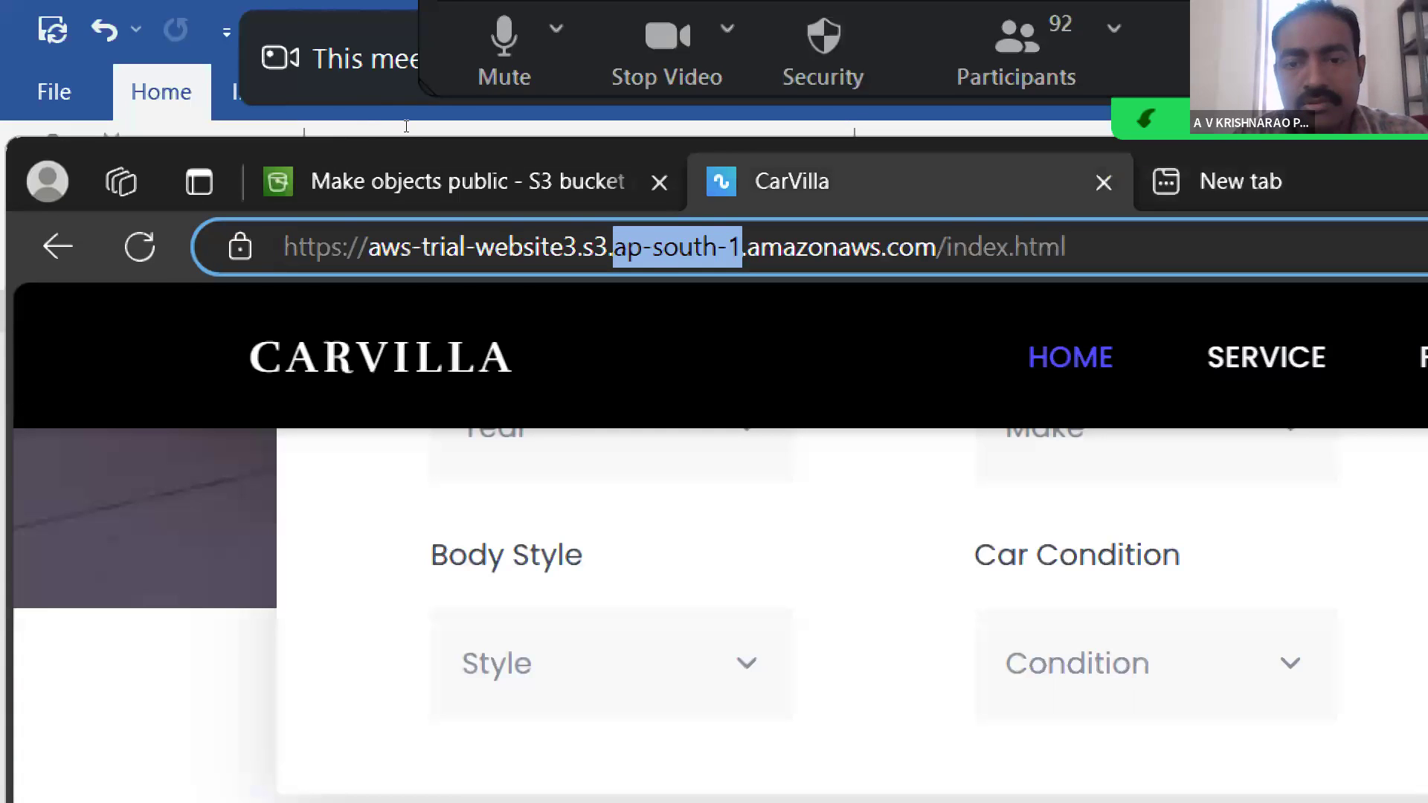
# - Highlight amazonaws.com, the bucket name and the region one after another in the page's address, then clear the highlight
pyautogui.click(810, 247)
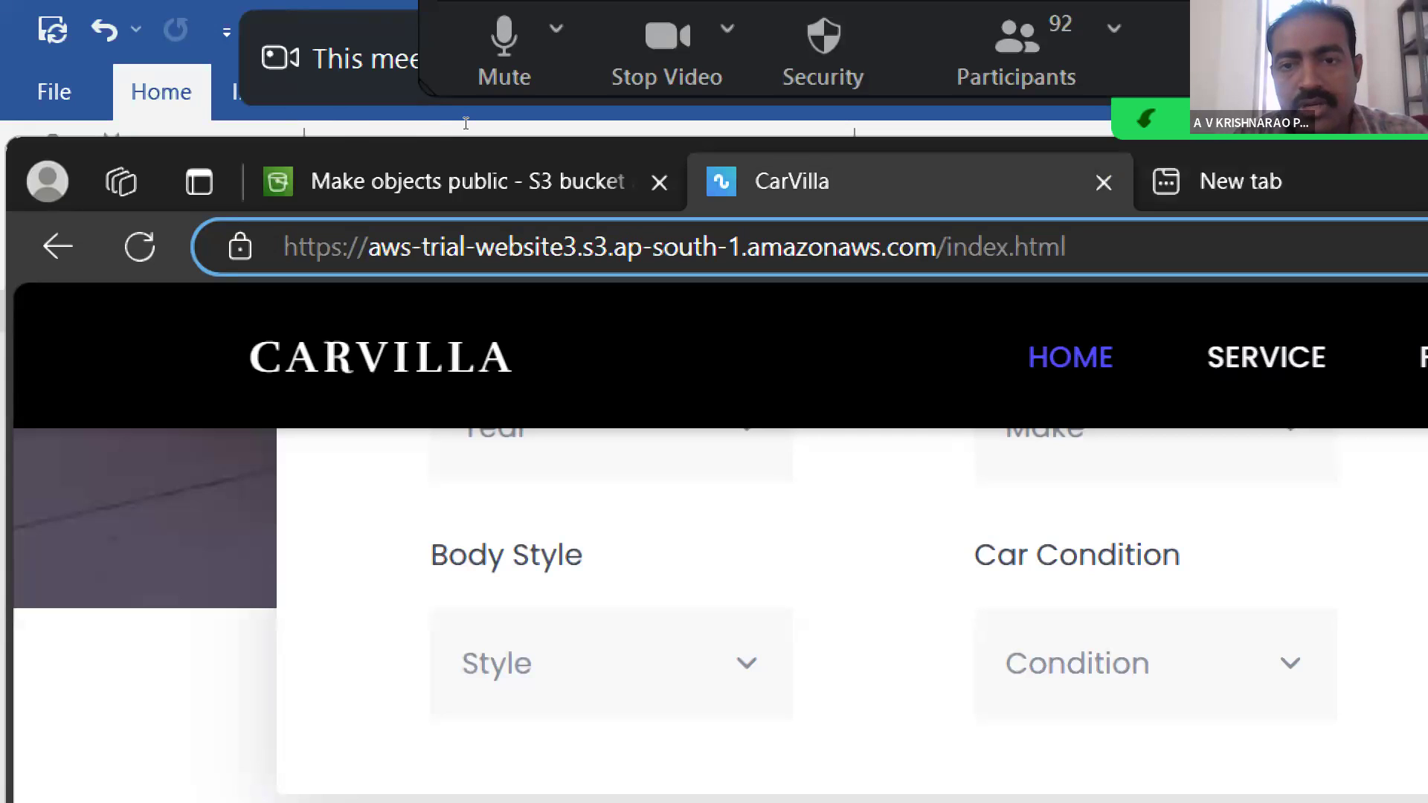
pyautogui.moveTo(465, 122); pyautogui.dragTo(375, 127)
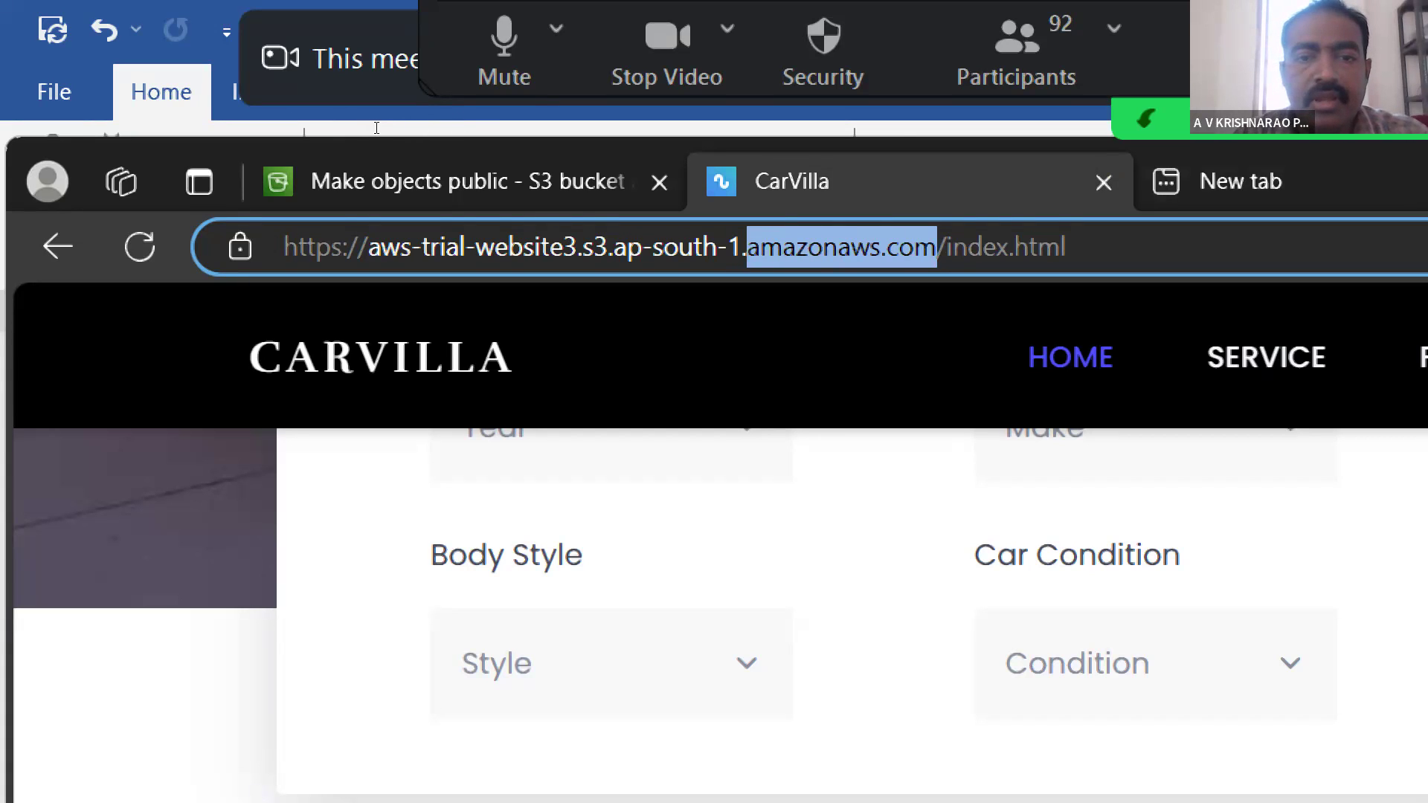
pyautogui.moveTo(185, 123); pyautogui.dragTo(287, 116)
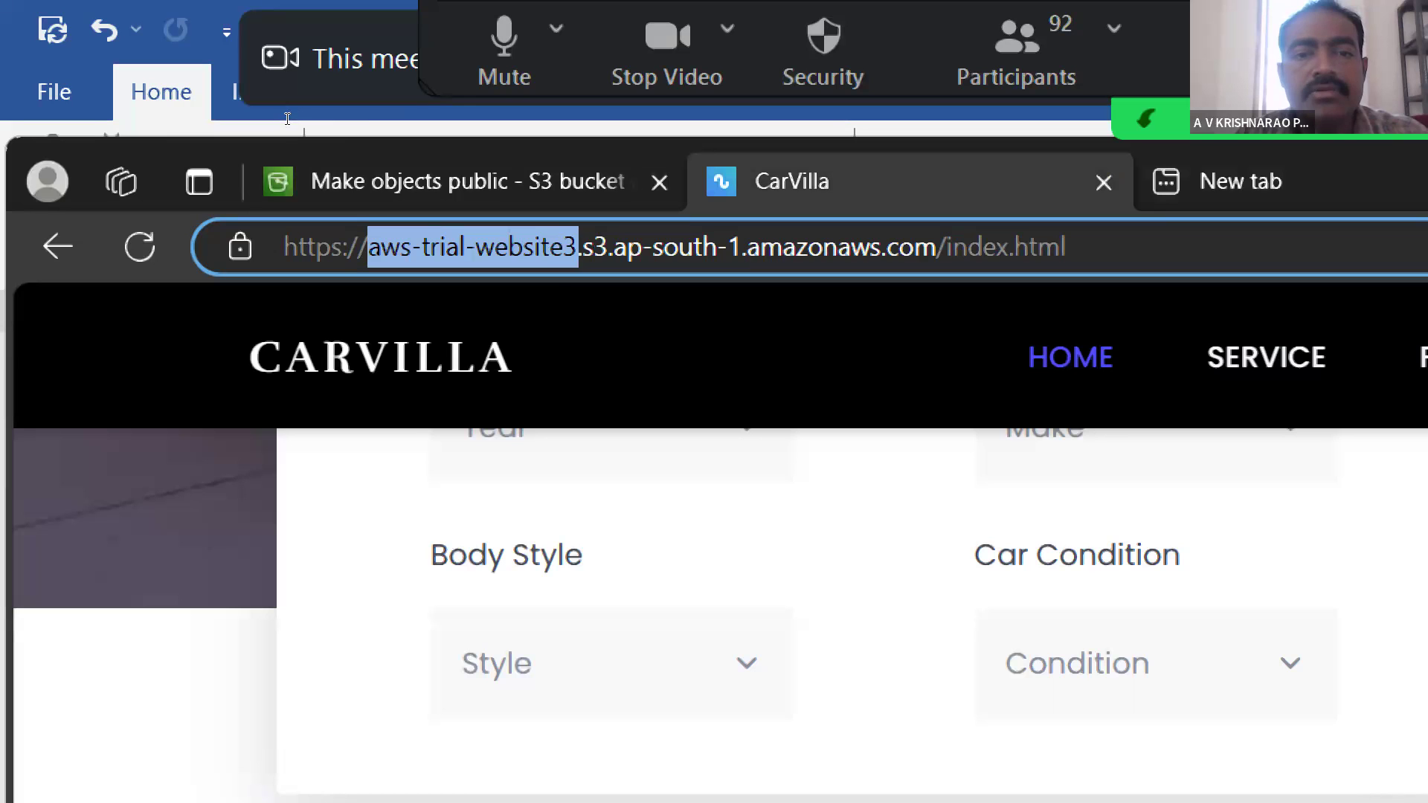
pyautogui.moveTo(311, 126); pyautogui.dragTo(370, 123)
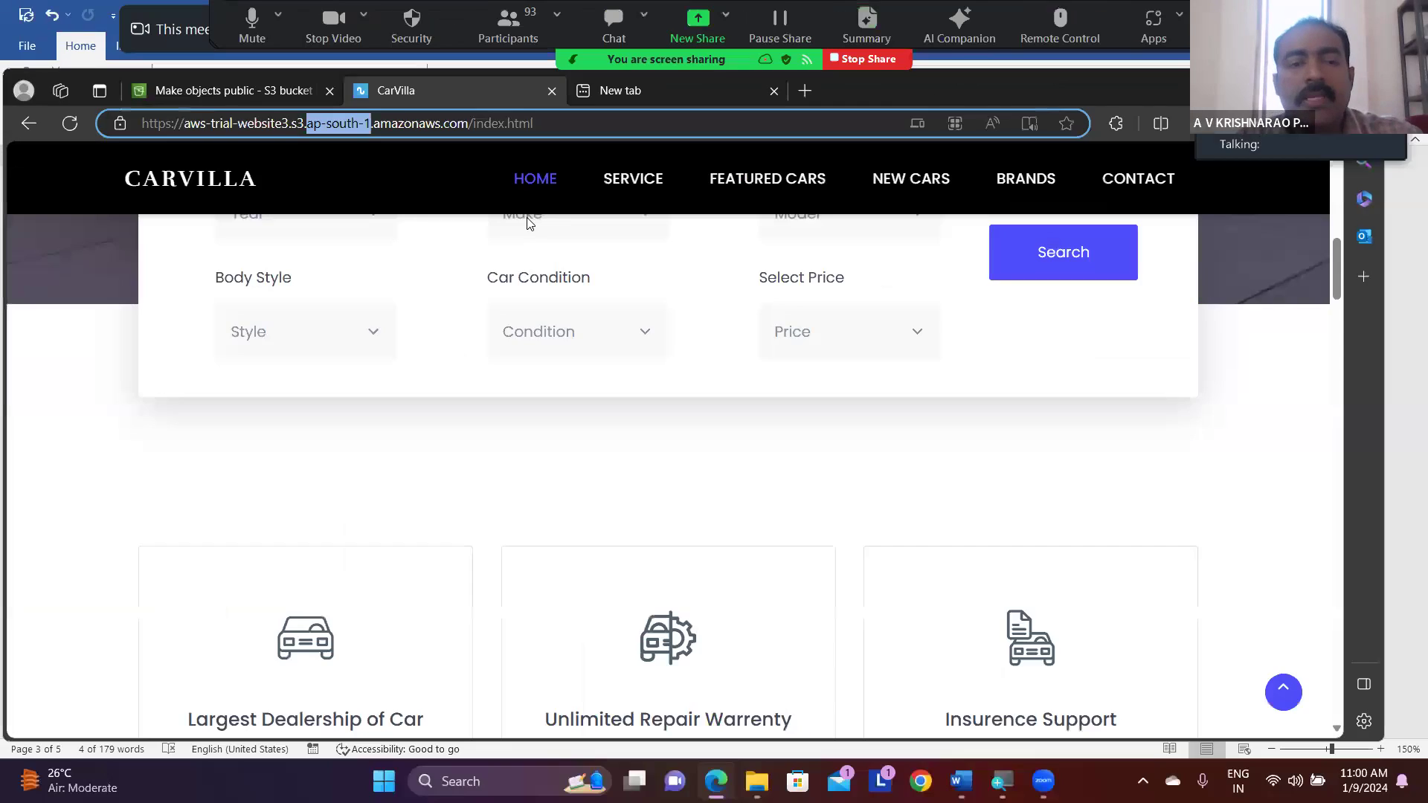
pyautogui.scroll(5, 527, 224)
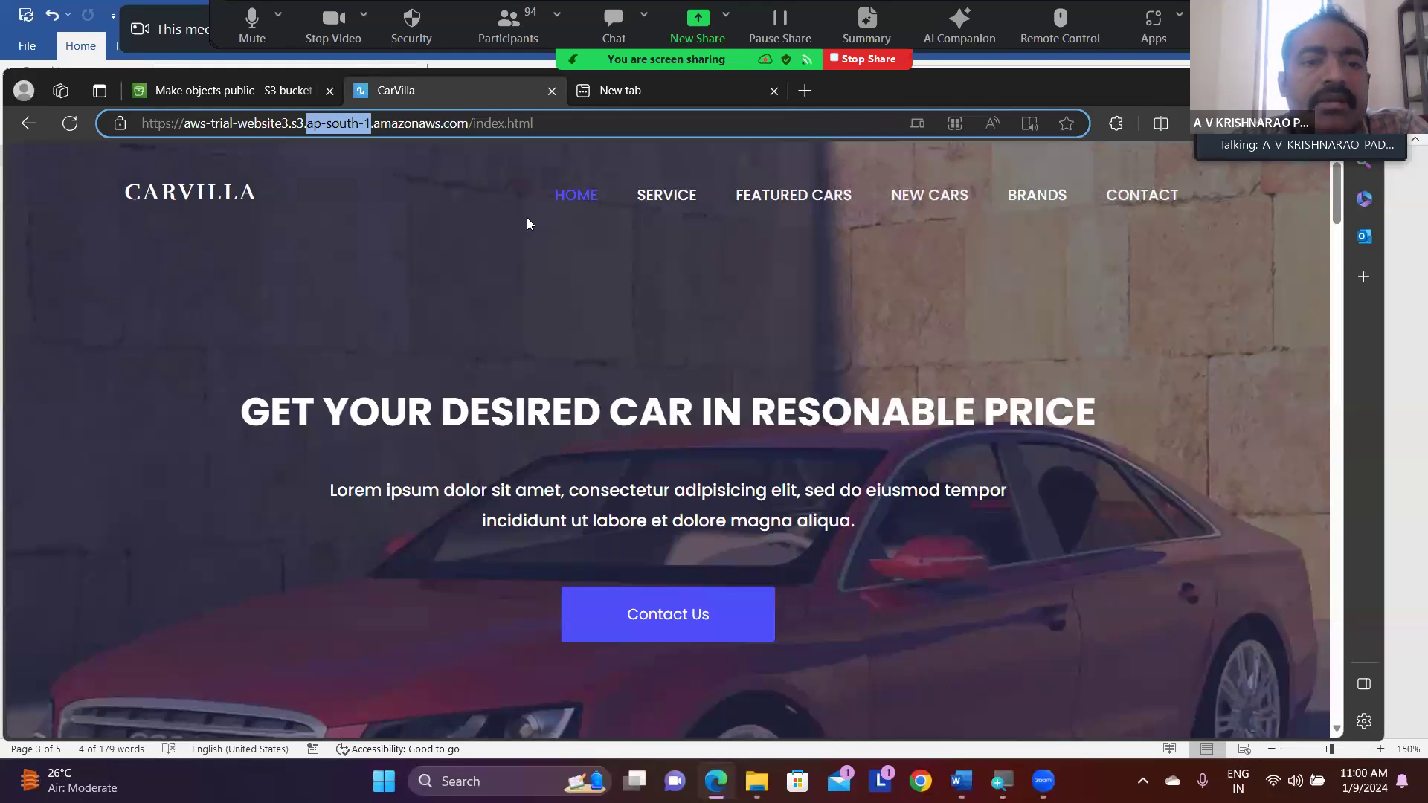
pyautogui.click(558, 122)
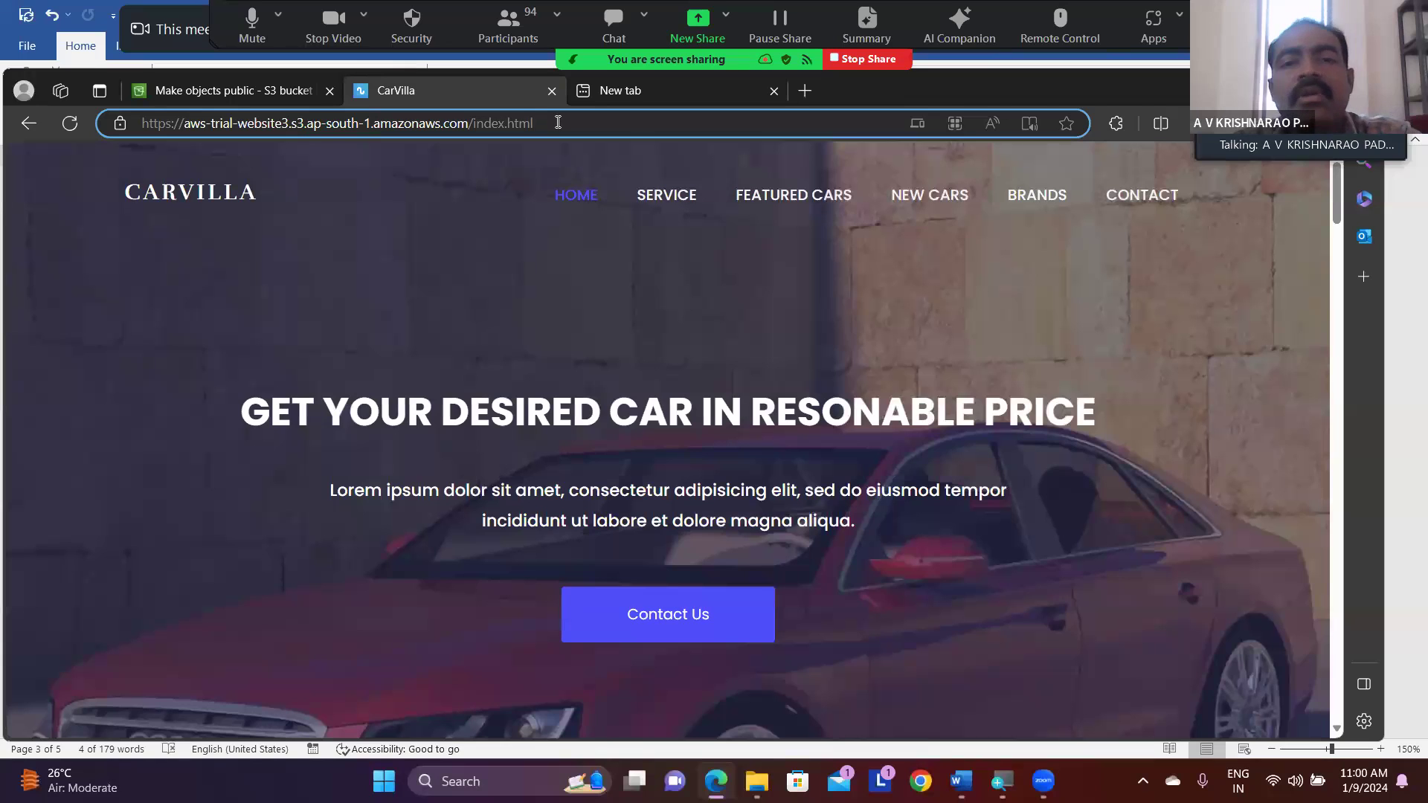
# - Replace the aws entry in the new tab with a web search for namecheap and open the official Namecheap website
pyautogui.click(623, 89)
pyautogui.write('aws')
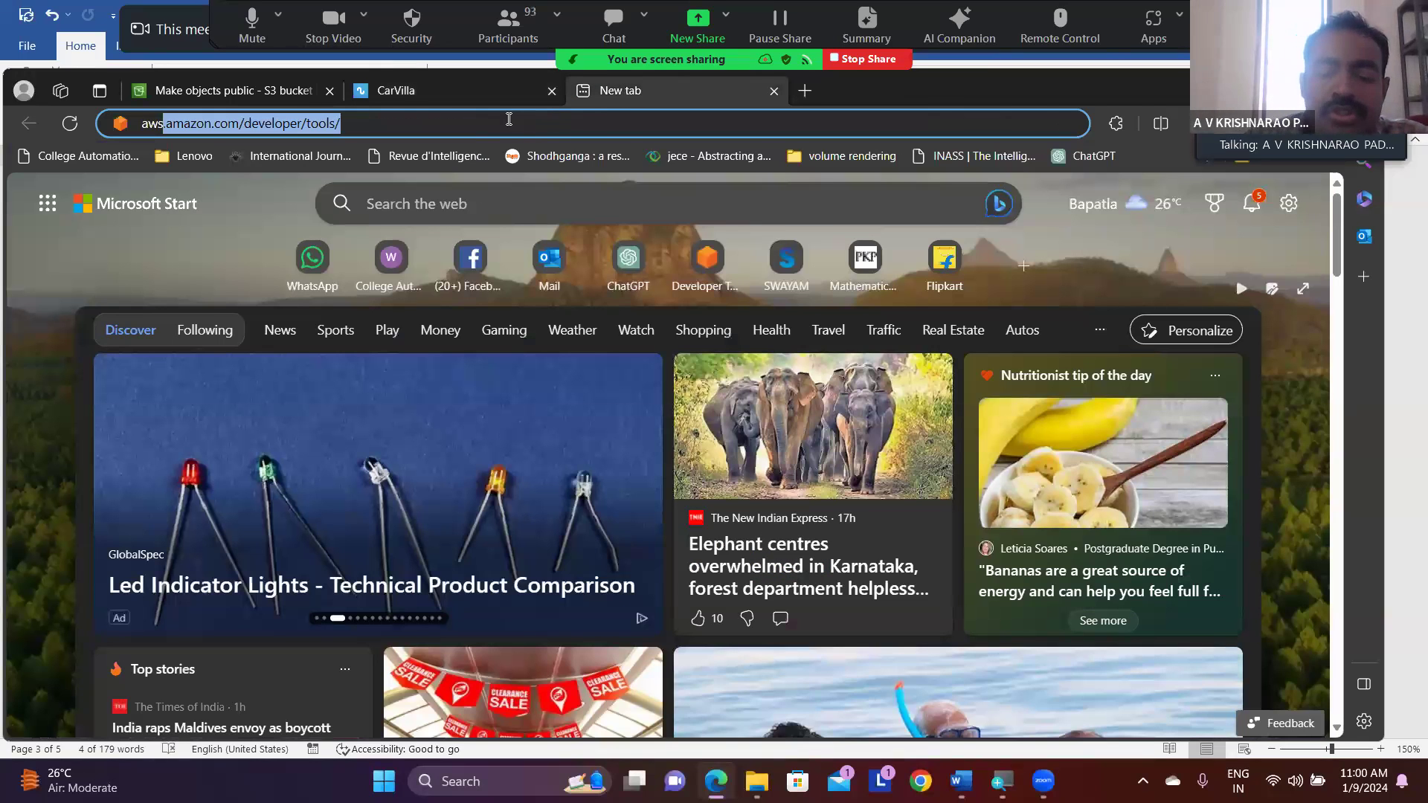
pyautogui.press('BackSpace')
pyautogui.press('BackSpace')
pyautogui.press('BackSpace')
pyautogui.press('BackSpace')
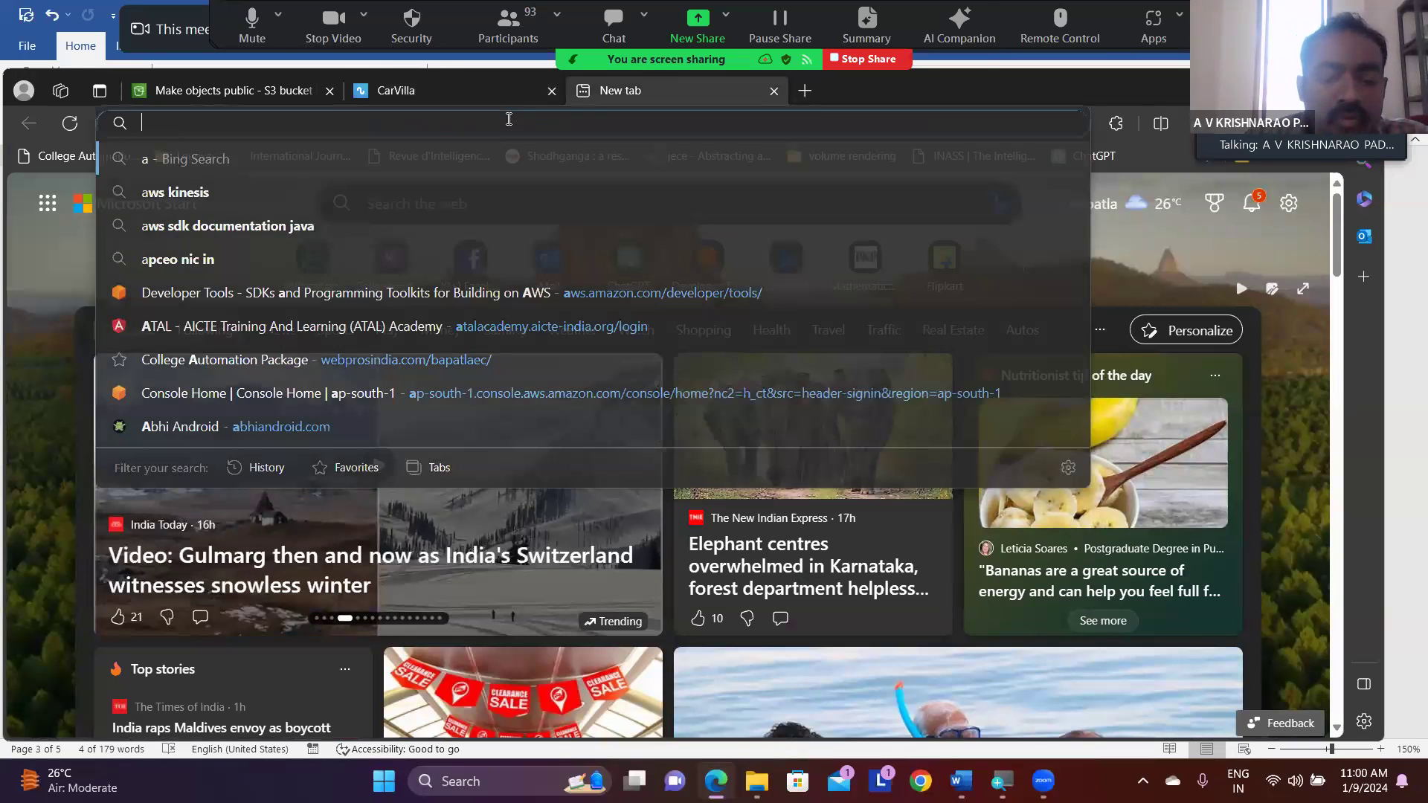
pyautogui.write('name')
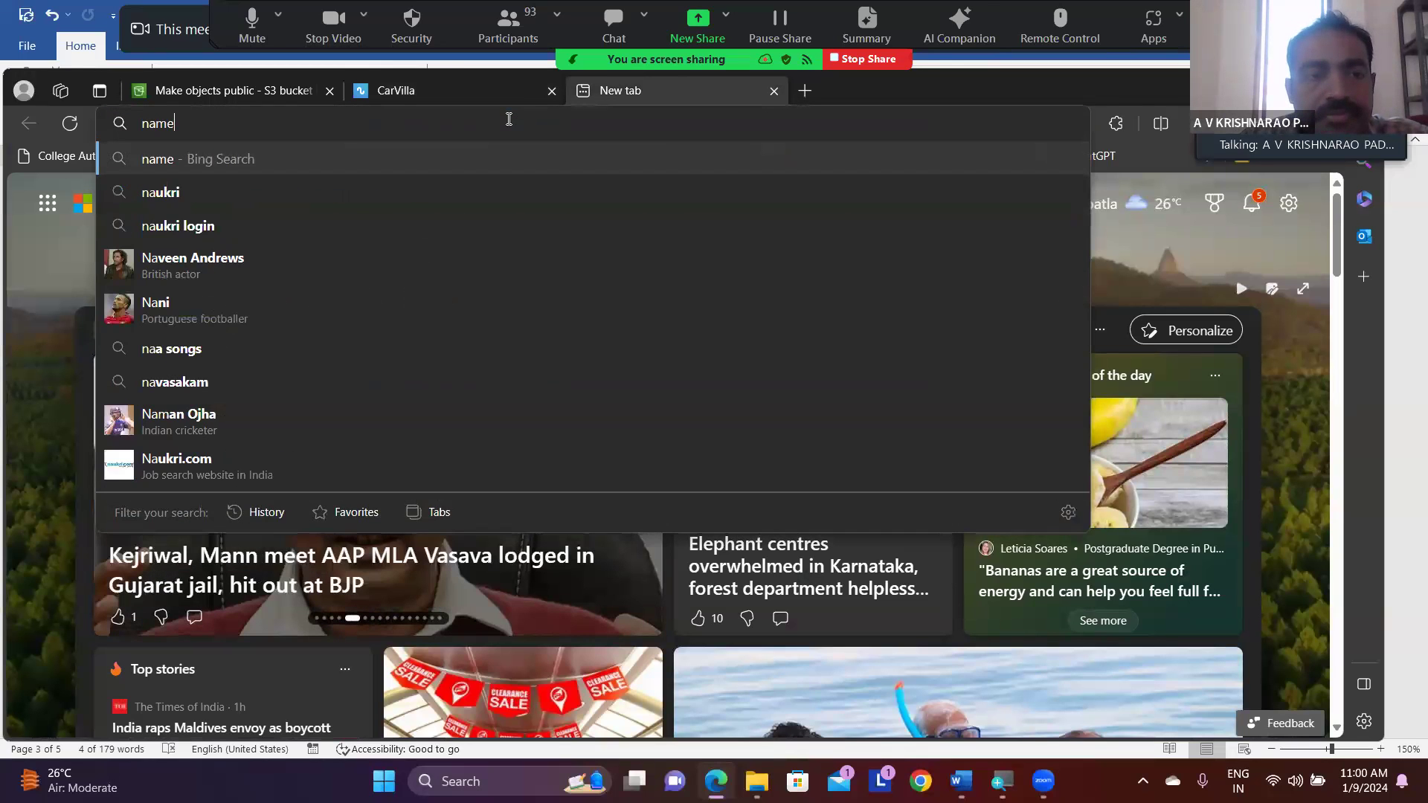
pyautogui.write('cheap')
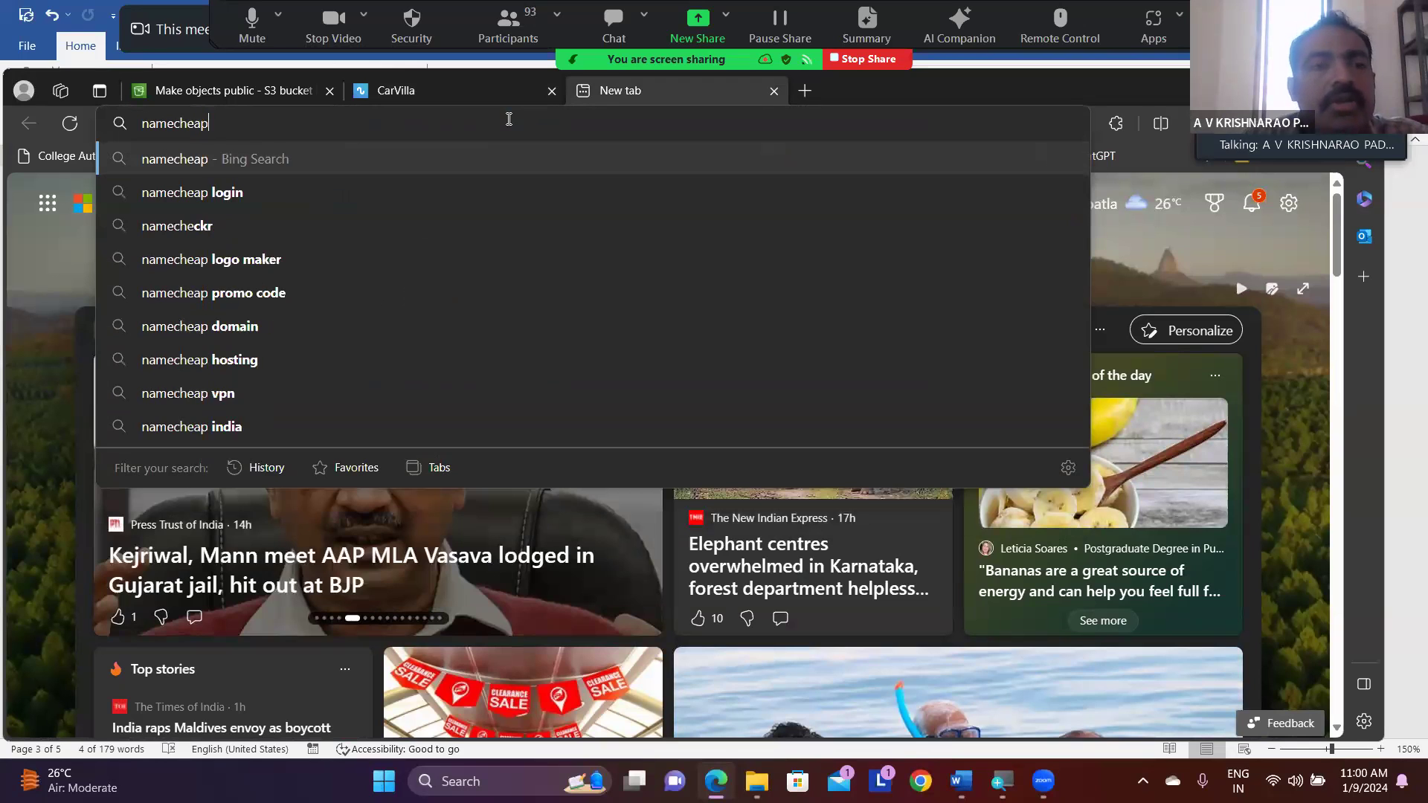
pyautogui.press('Return')
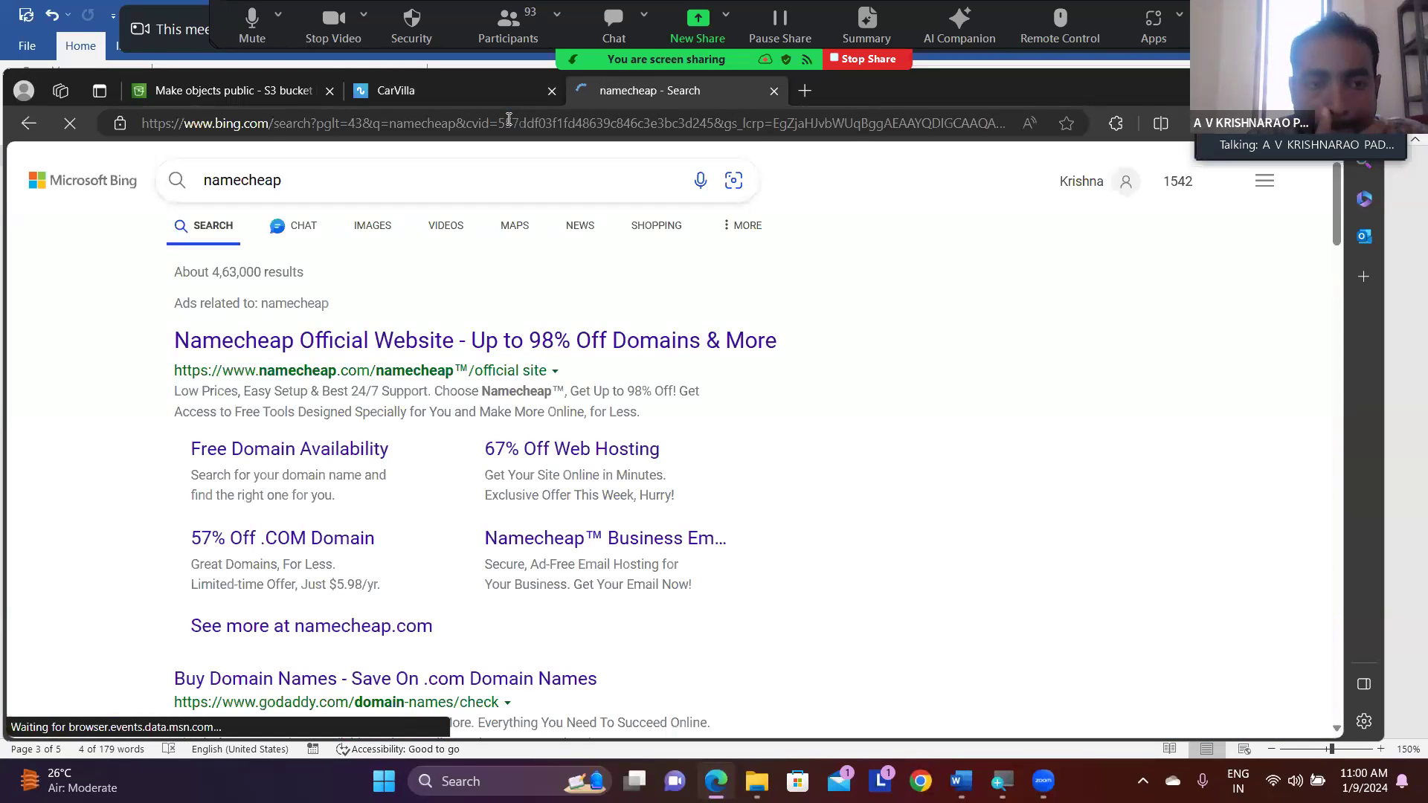
pyautogui.click(296, 341)
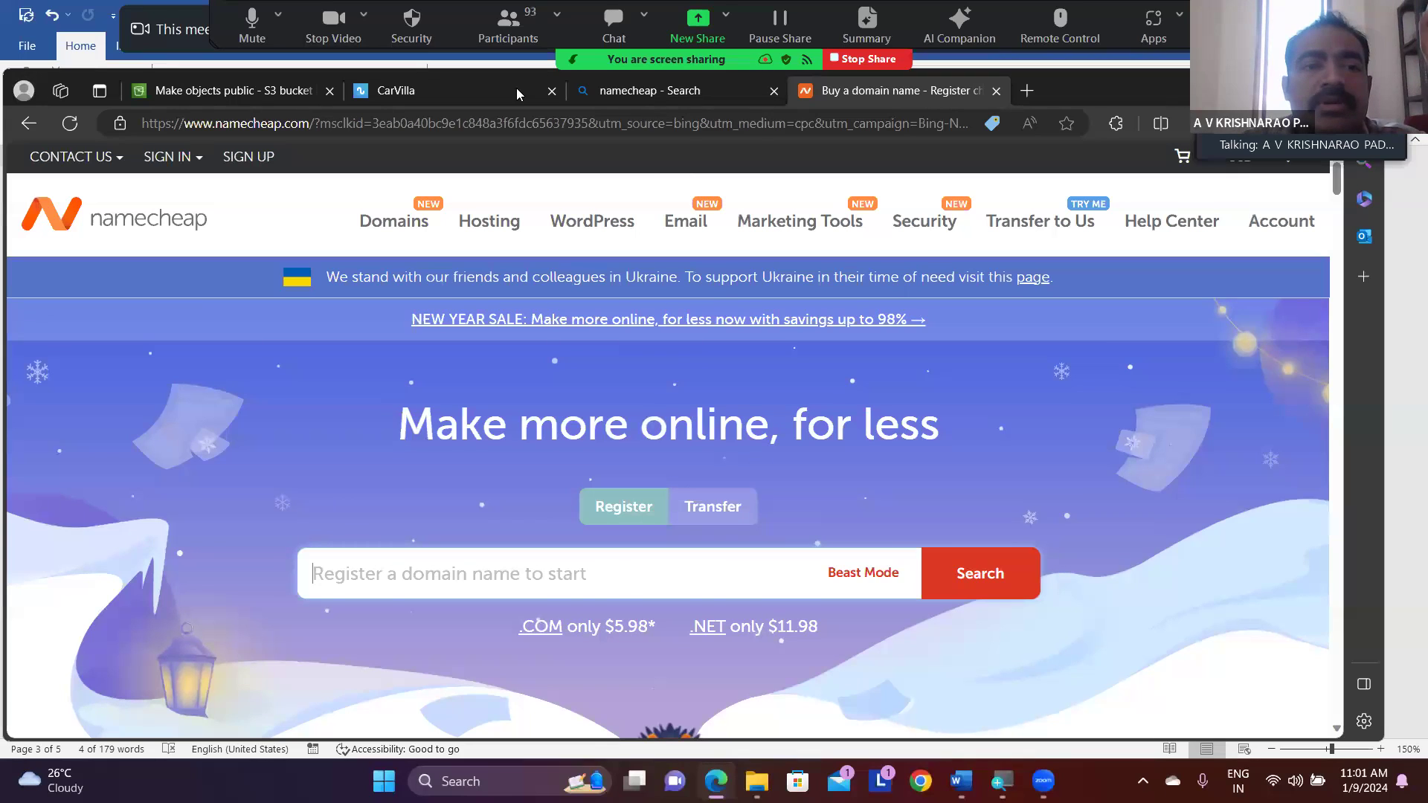
# - Return to the S3 Make public status page and switch to the website hosting notes in Word
pyautogui.click(213, 92)
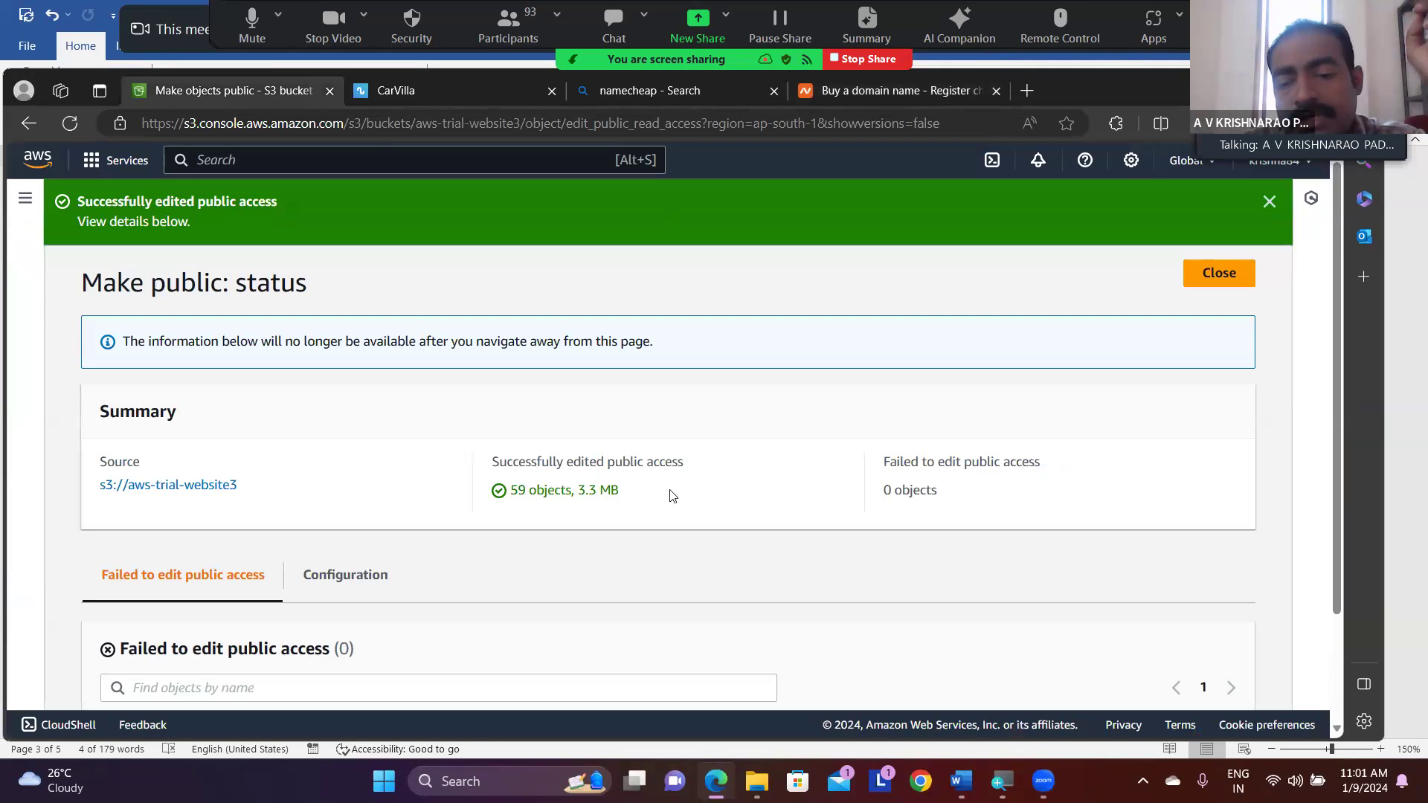
pyautogui.click(961, 781)
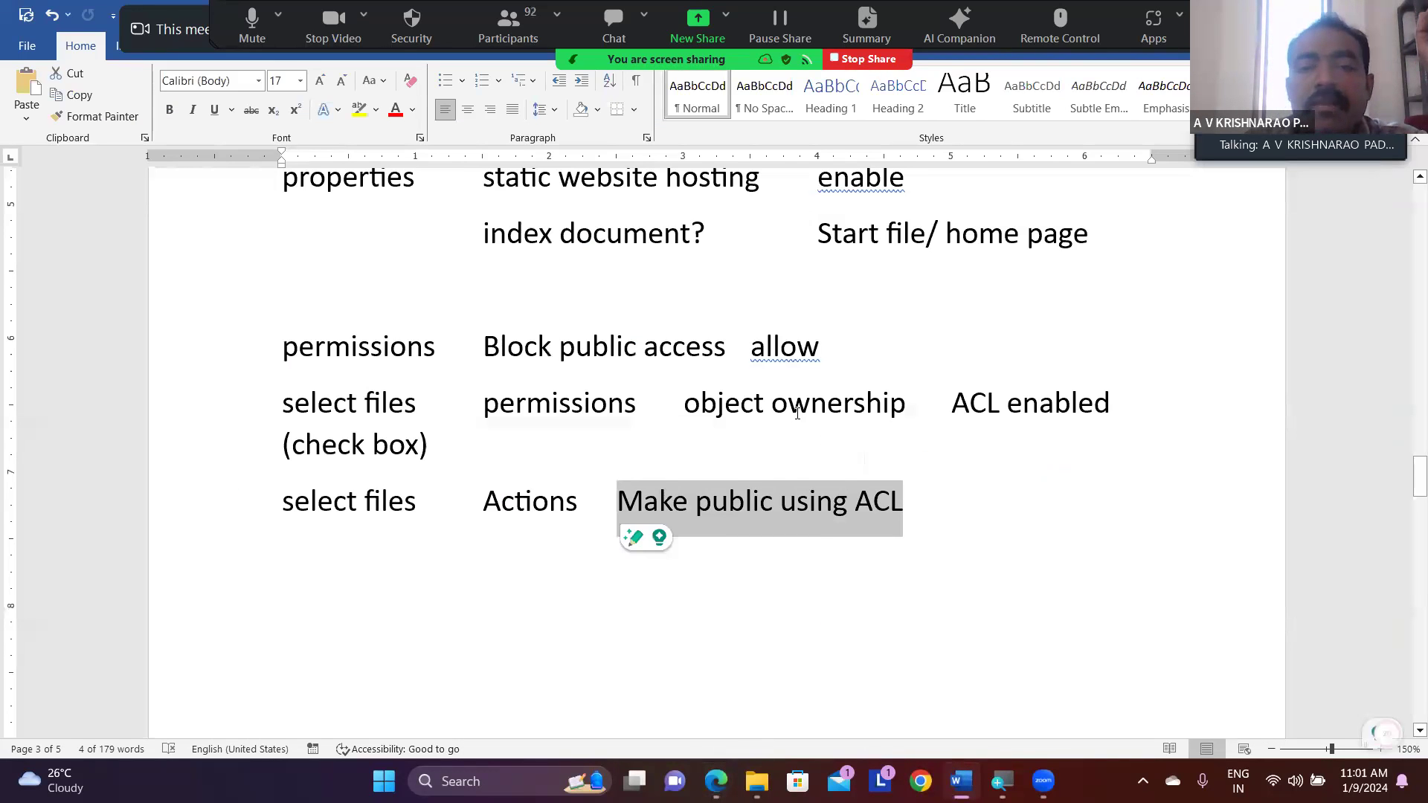
# - Review the 09/01/2024 notes on hosting a static website in S3, from the bucket creation to the hosting properties
pyautogui.scroll(-1, 798, 414)
pyautogui.scroll(12, 797, 414)
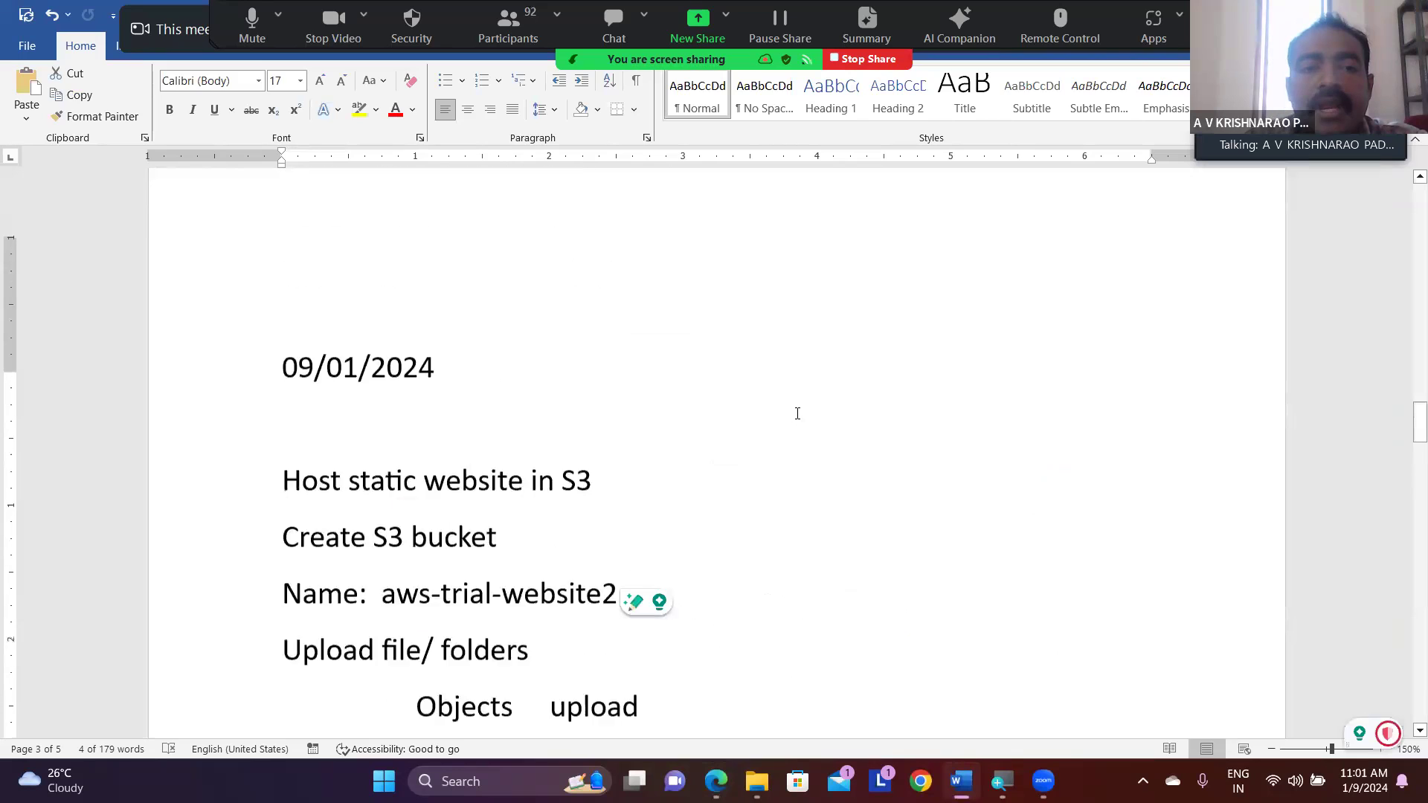
pyautogui.scroll(1, 797, 413)
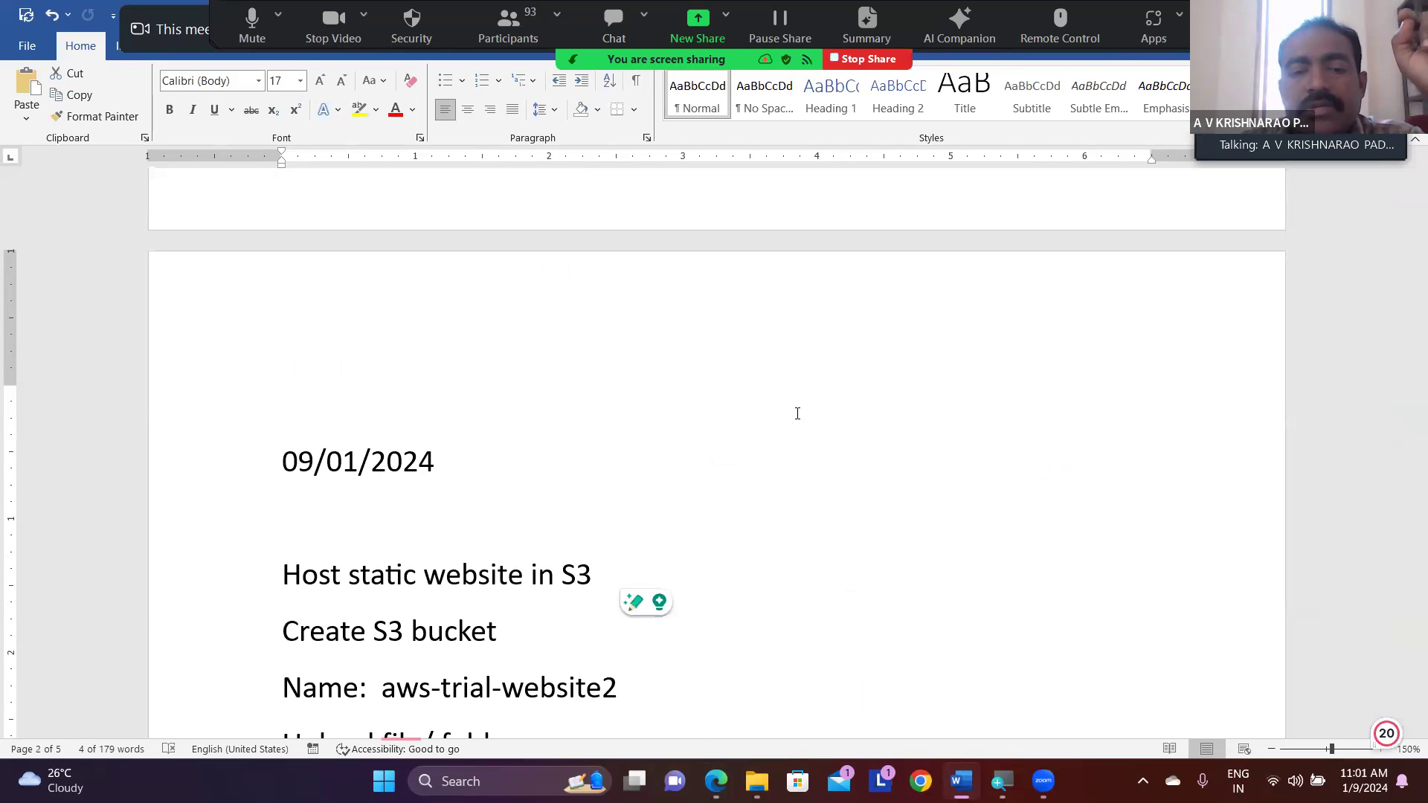
pyautogui.scroll(-4, 797, 413)
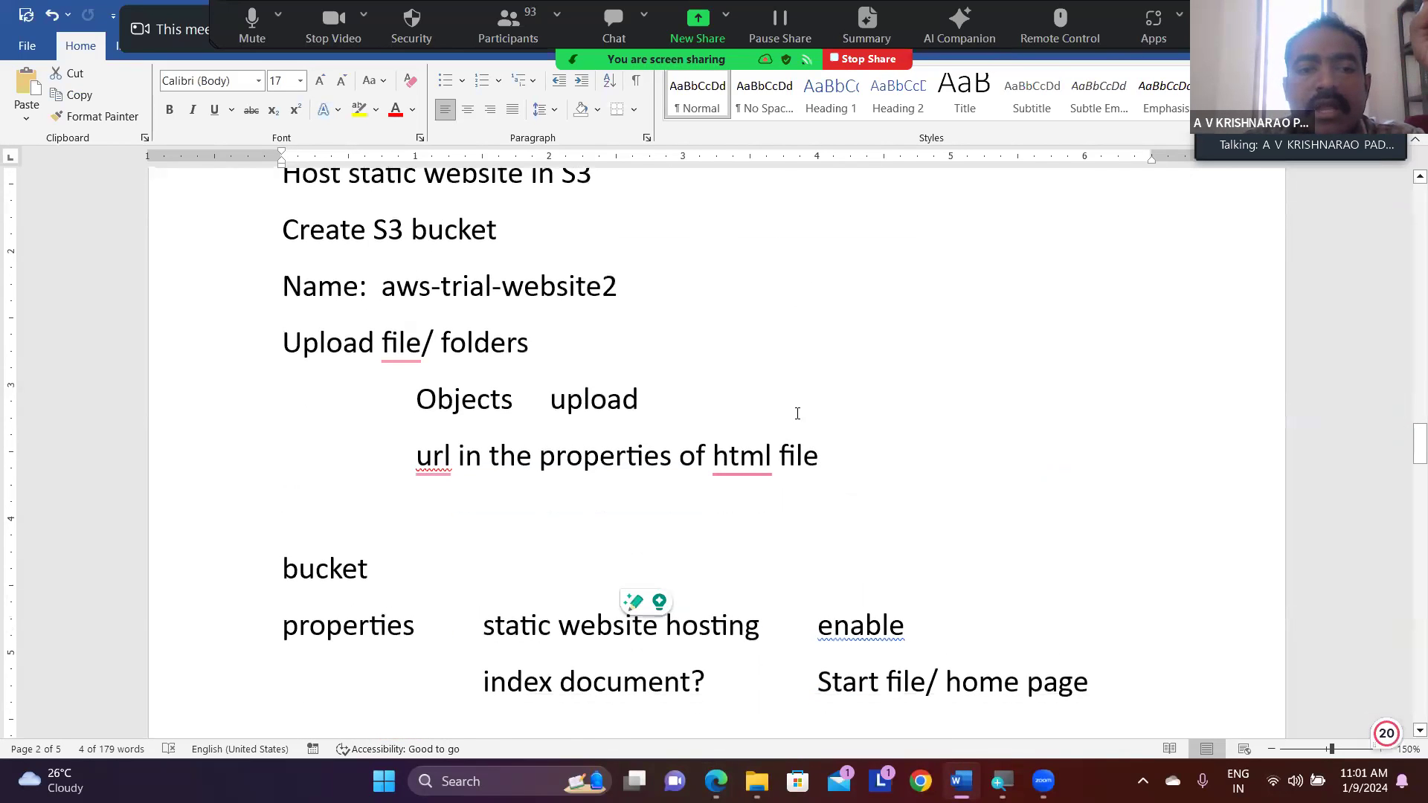
pyautogui.scroll(1, 797, 414)
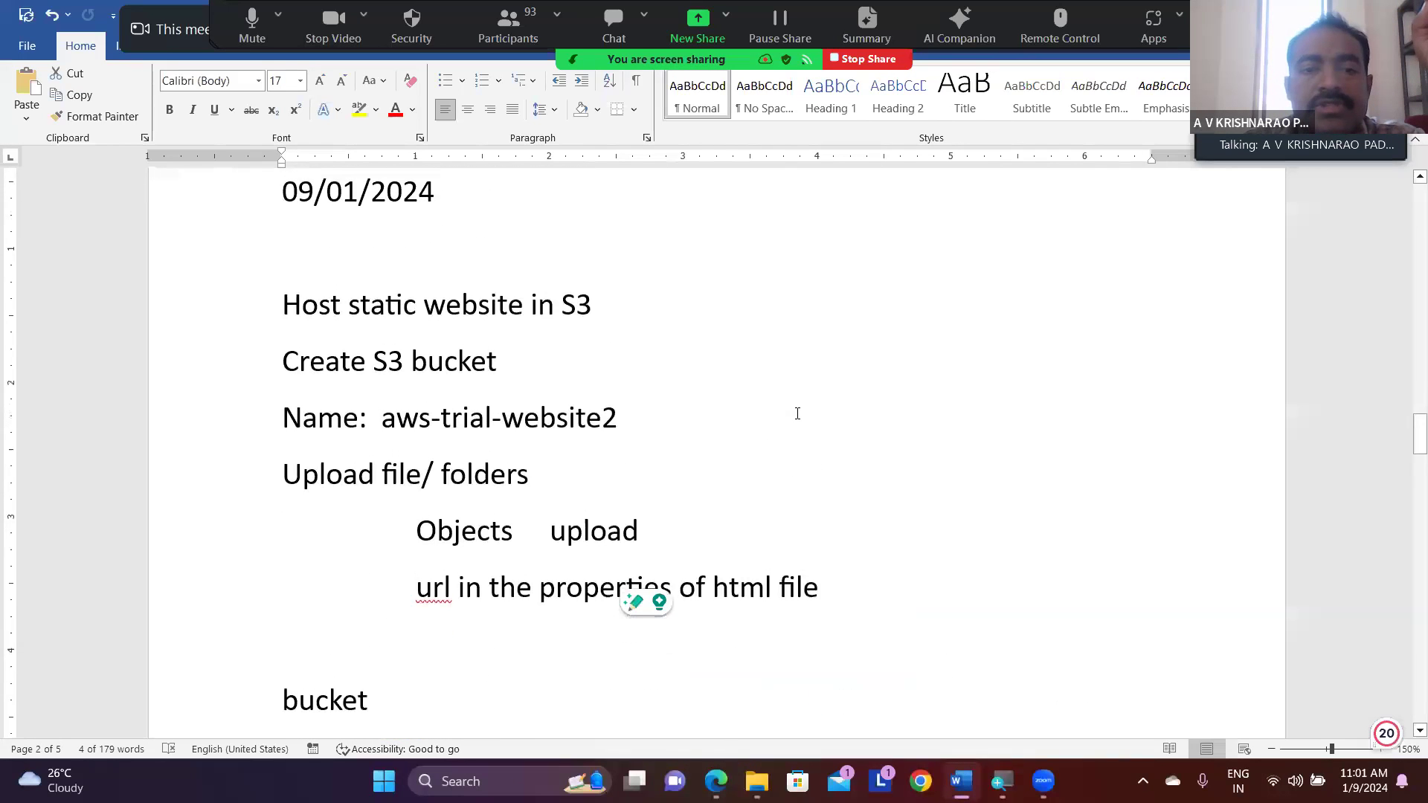
pyautogui.click(654, 320)
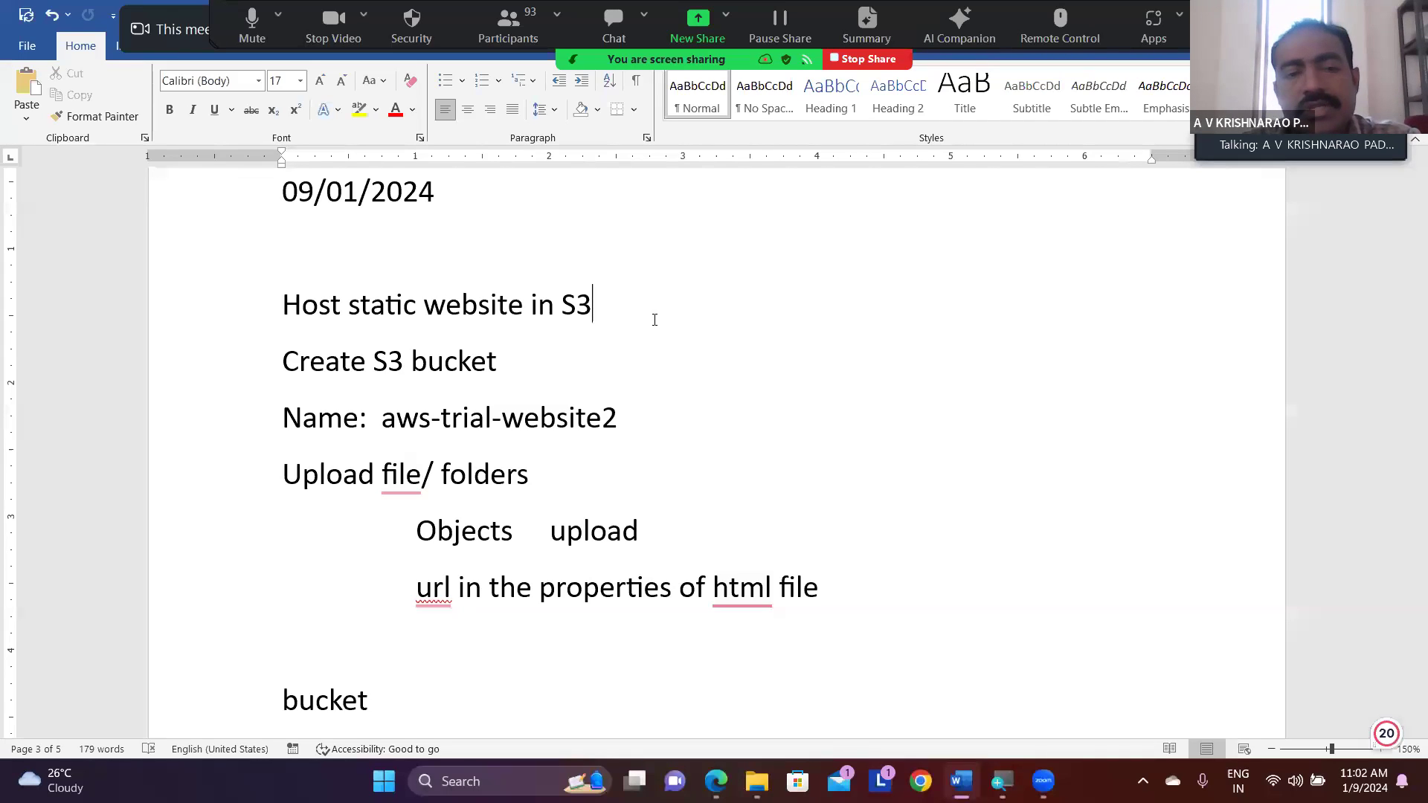
# - Start a new page after the Cloud9 IDE java line that ends the AWS Services list
pyautogui.scroll(-15, 655, 320)
pyautogui.scroll(-3, 654, 320)
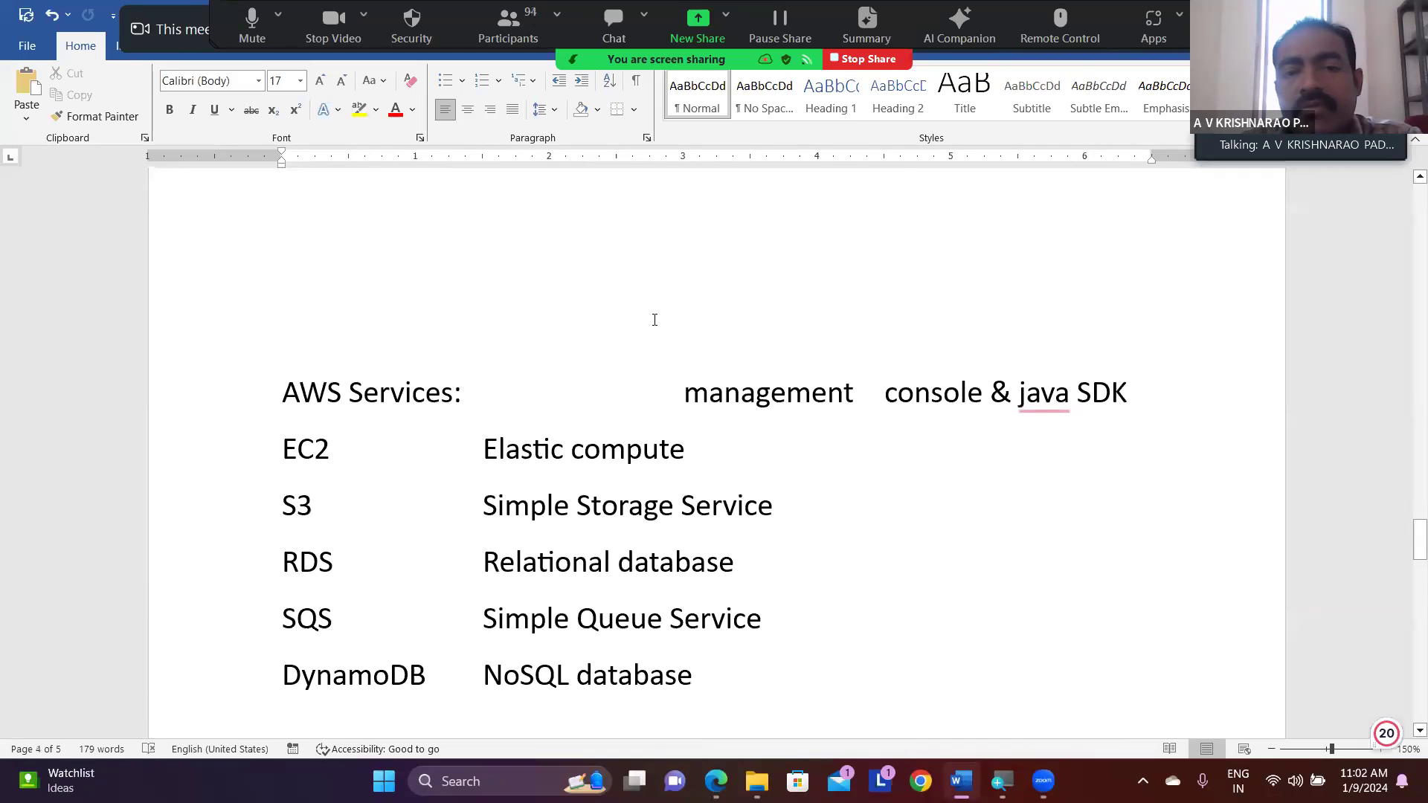
pyautogui.scroll(-6, 654, 320)
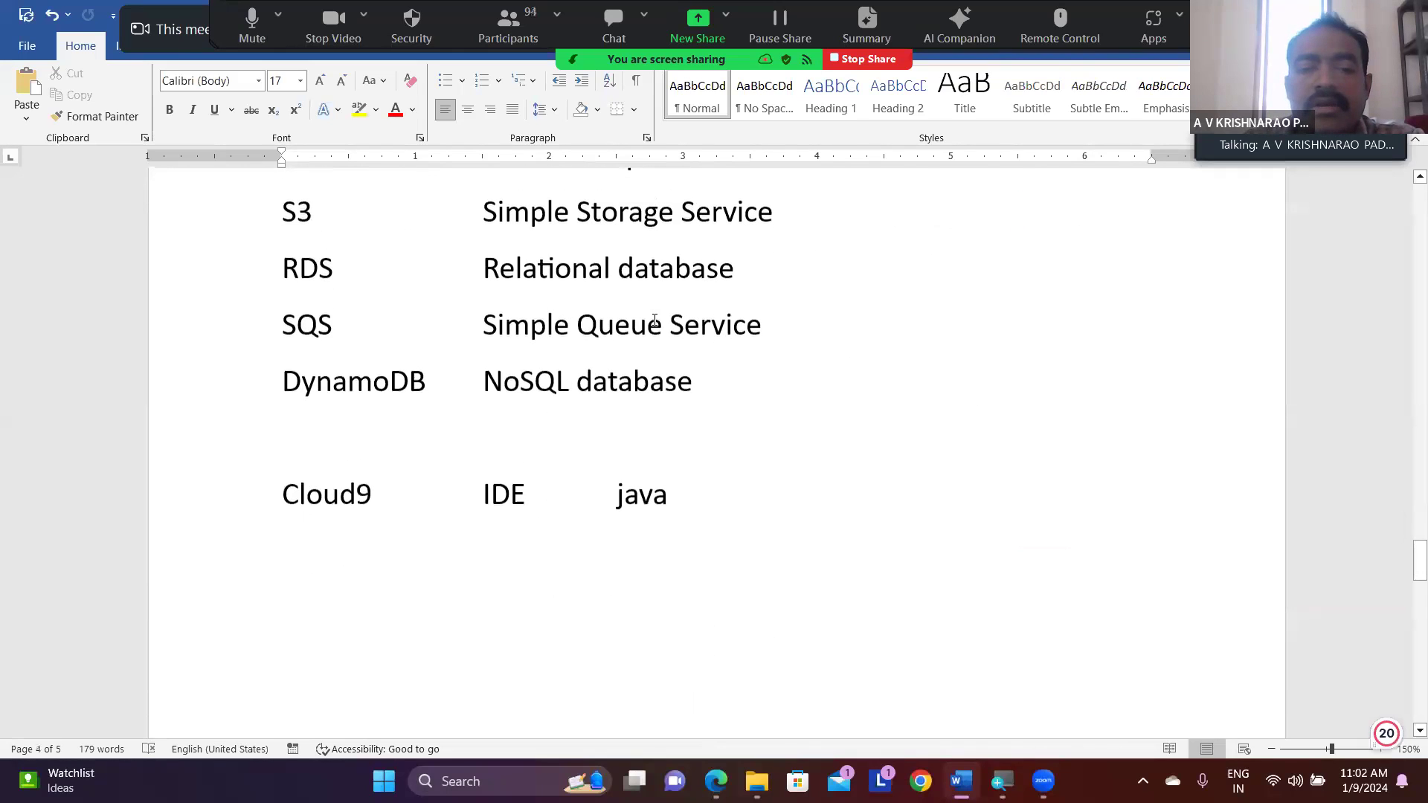
pyautogui.click(701, 484)
pyautogui.press('Return')
pyautogui.press('Return')
pyautogui.press('Return')
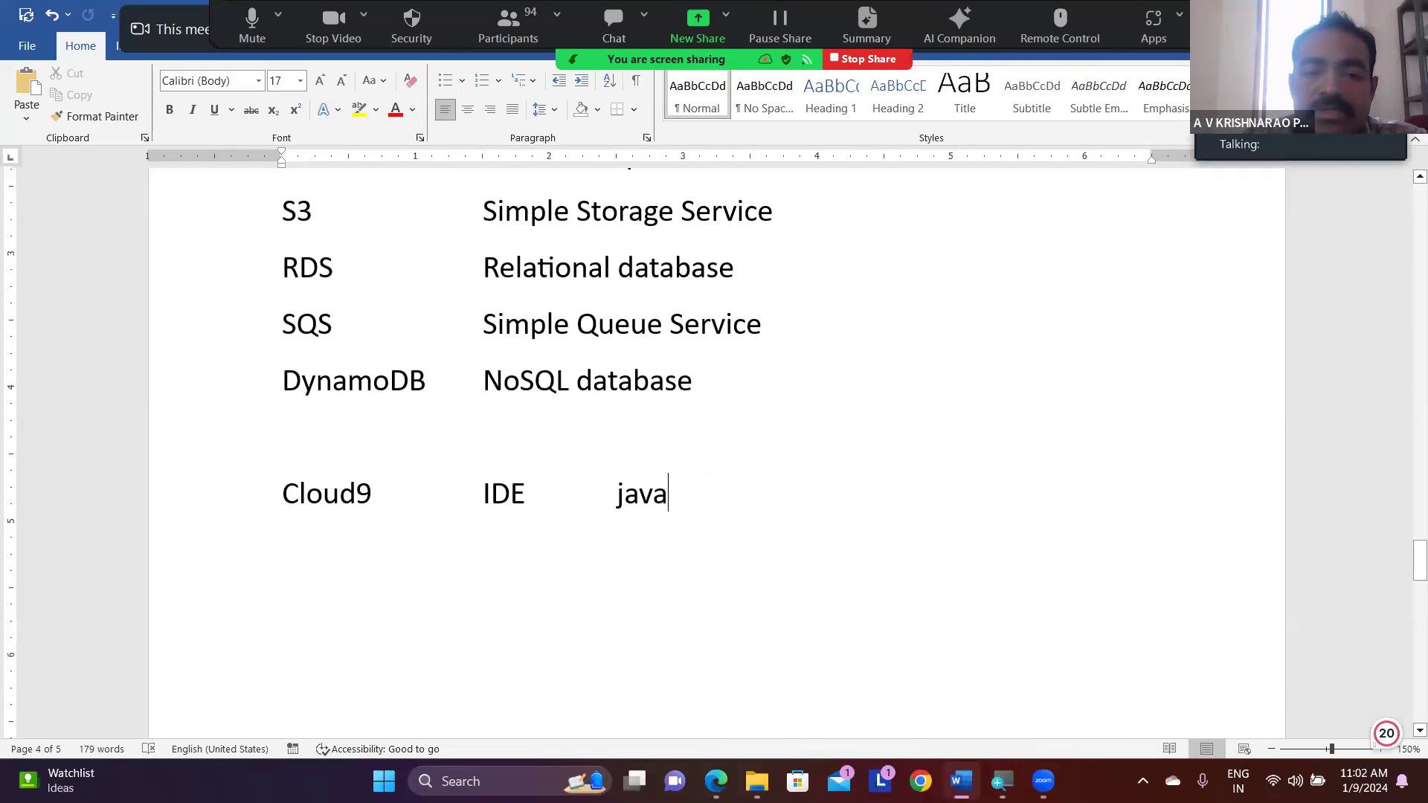
pyautogui.scroll(-2, 654, 409)
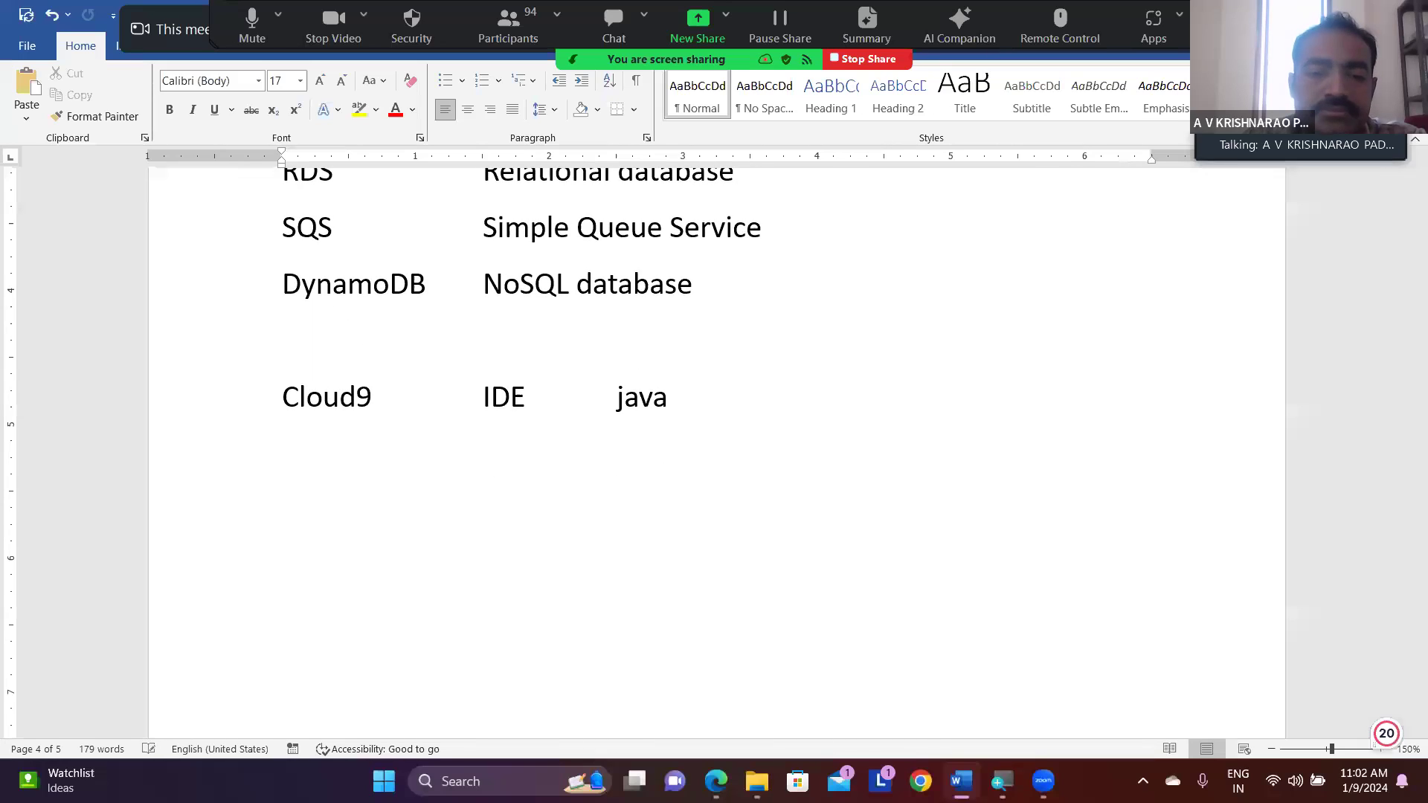
pyautogui.hotkey('ctrl', 'Return')
pyautogui.press('BackSpace')
pyautogui.press('BackSpace')
pyautogui.press('BackSpace')
pyautogui.press('BackSpace')
pyautogui.press('Return')
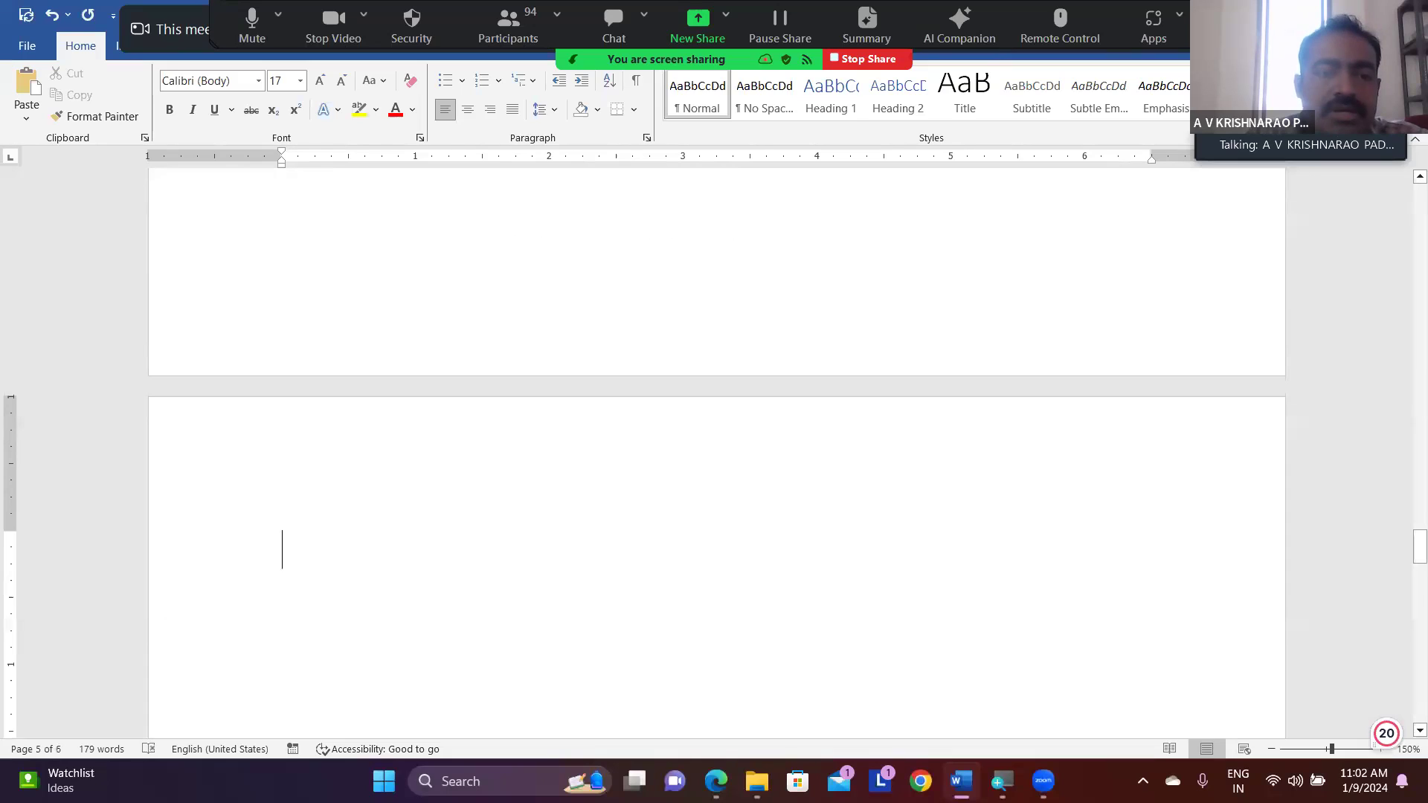
# - Write DBMS Lab as the heading of the new page, with Oracle on the line below
pyautogui.write('DBMS Lab')
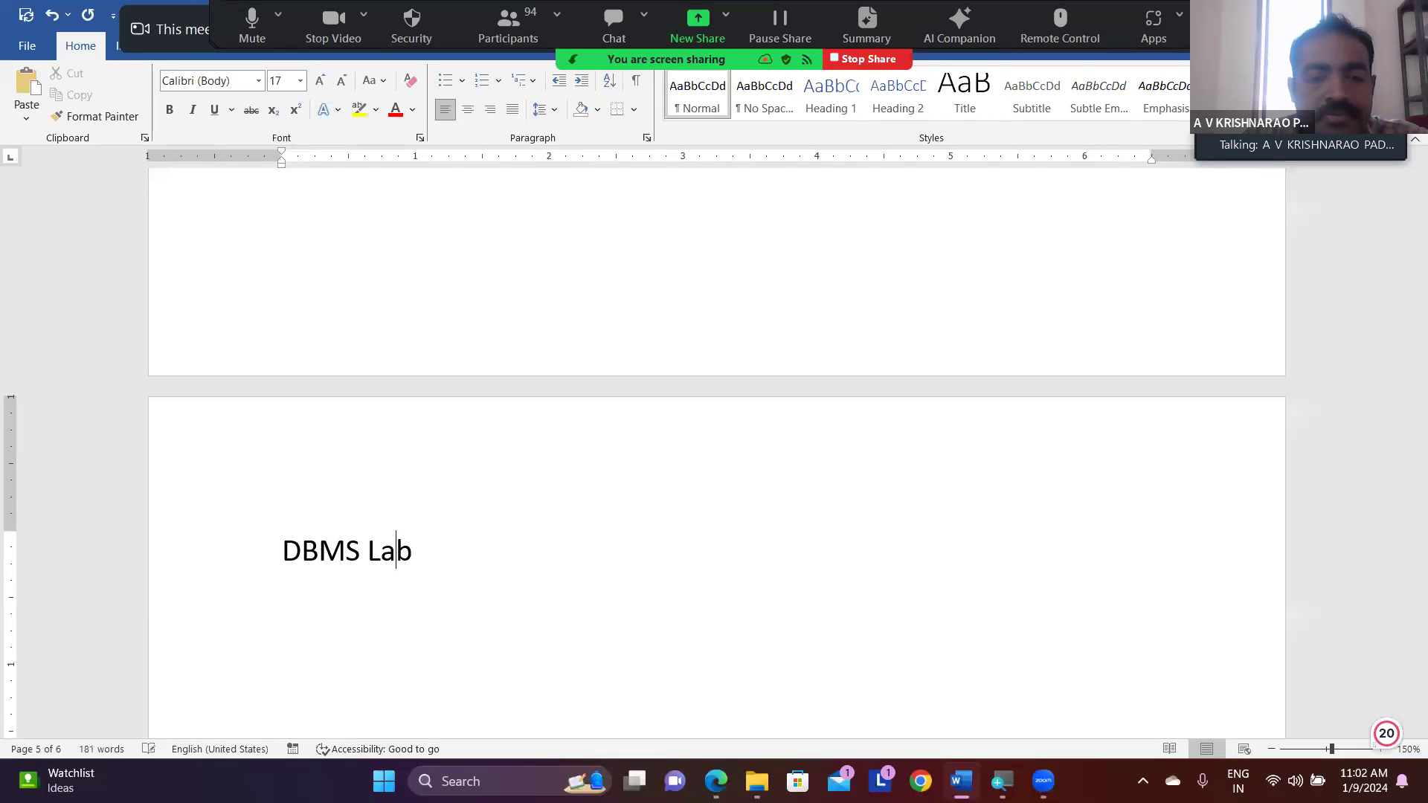
pyautogui.press('Return')
pyautogui.write('oracle')
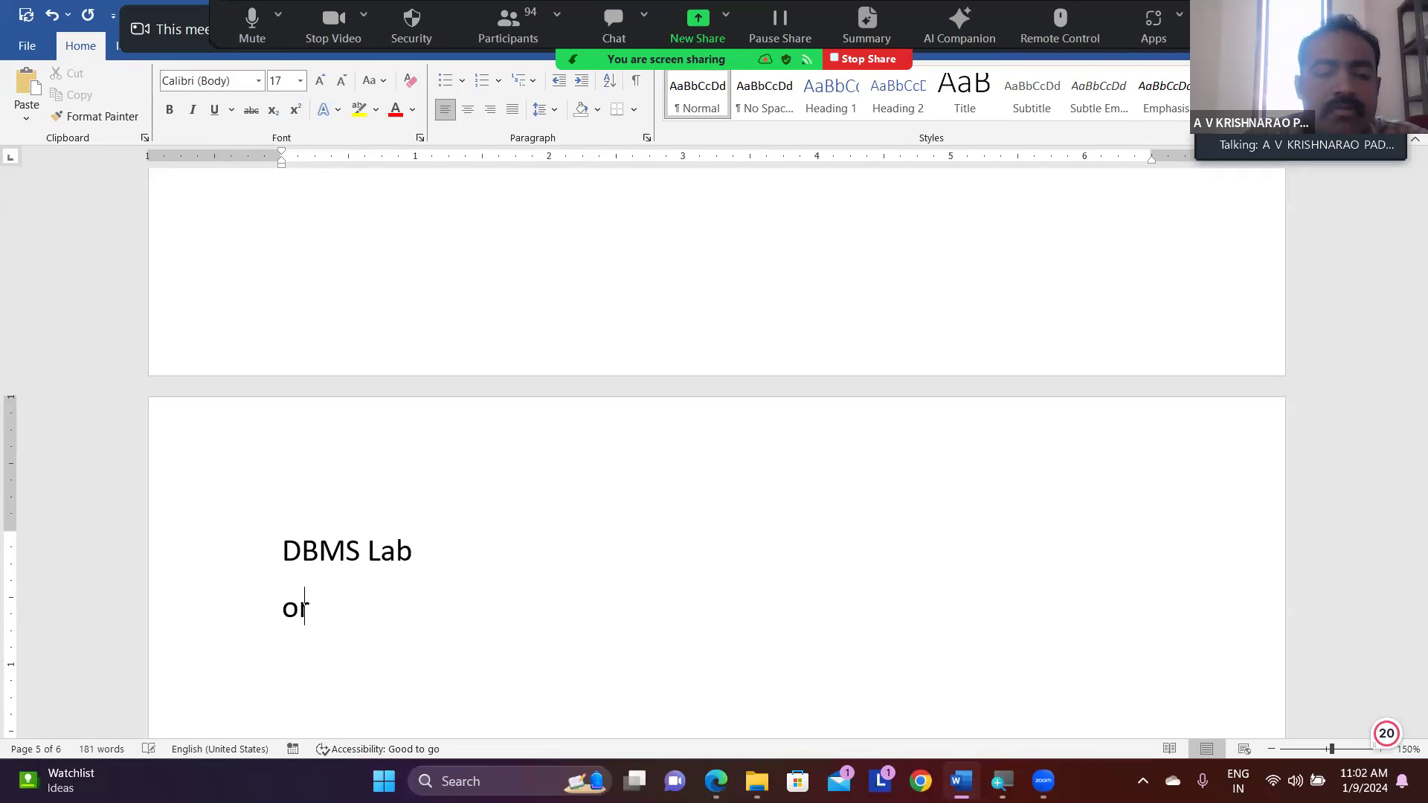
pyautogui.press('Return')
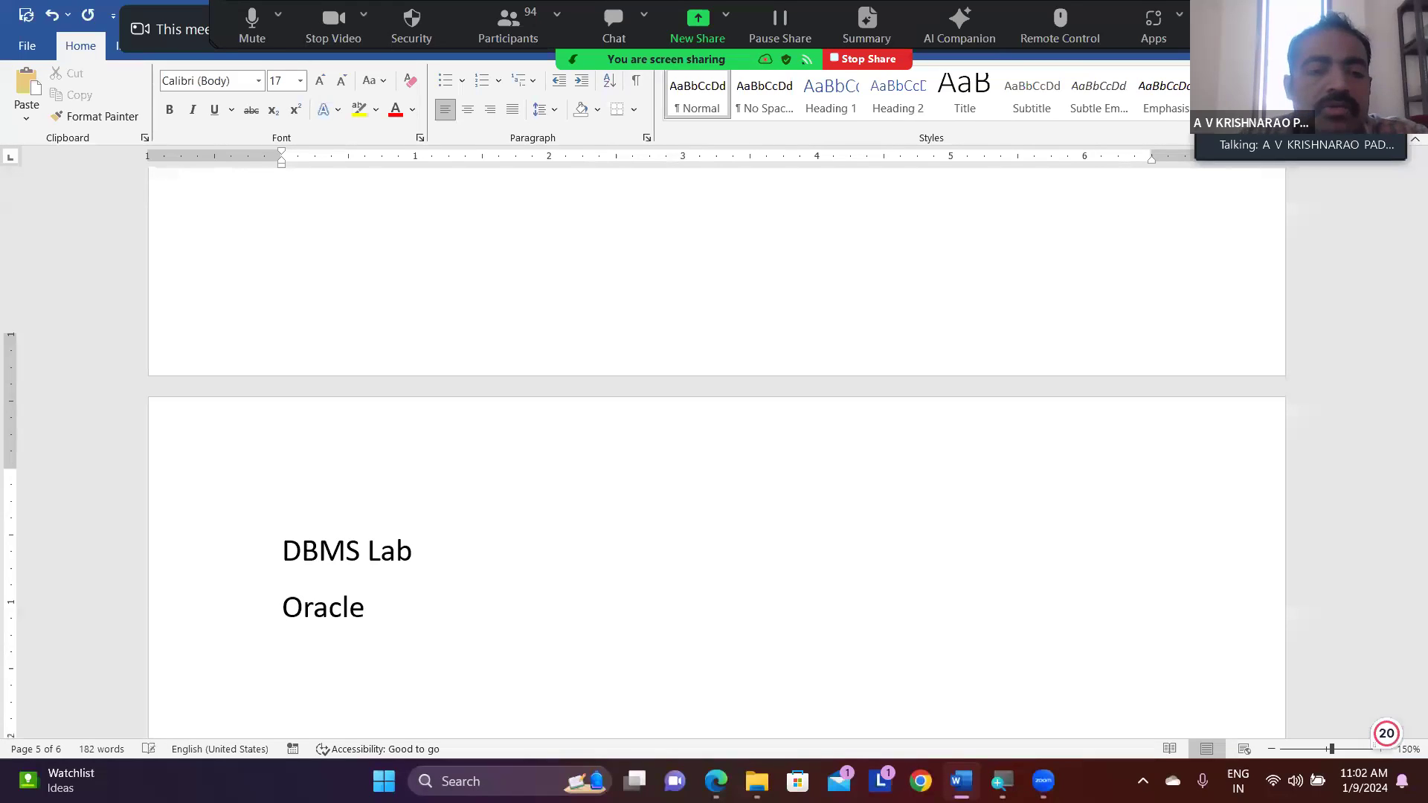
# - Below Oracle, add one line with the tab-separated entries Windows server, oracle server, database and users
pyautogui.scroll(-3, 714, 446)
pyautogui.write('win')
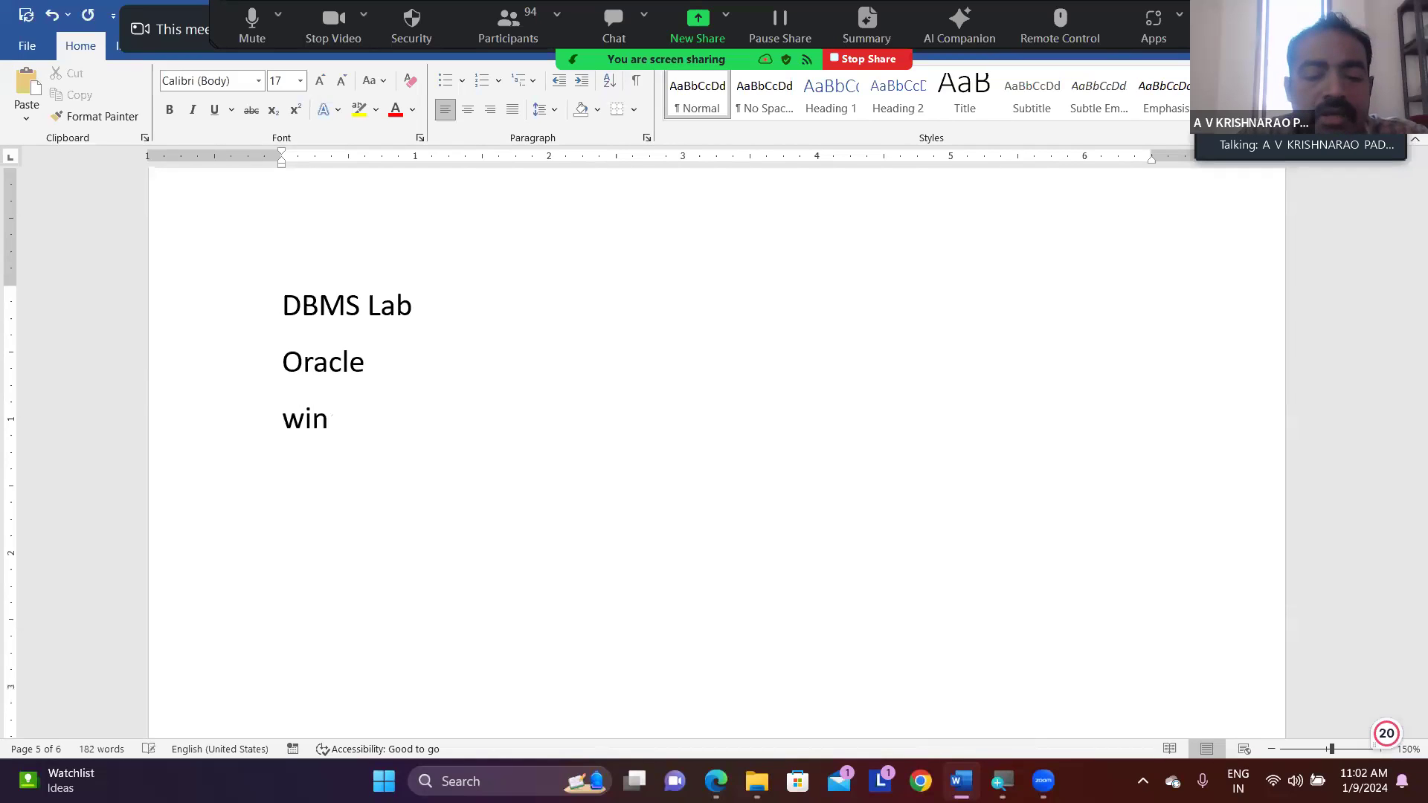
pyautogui.write('dows server')
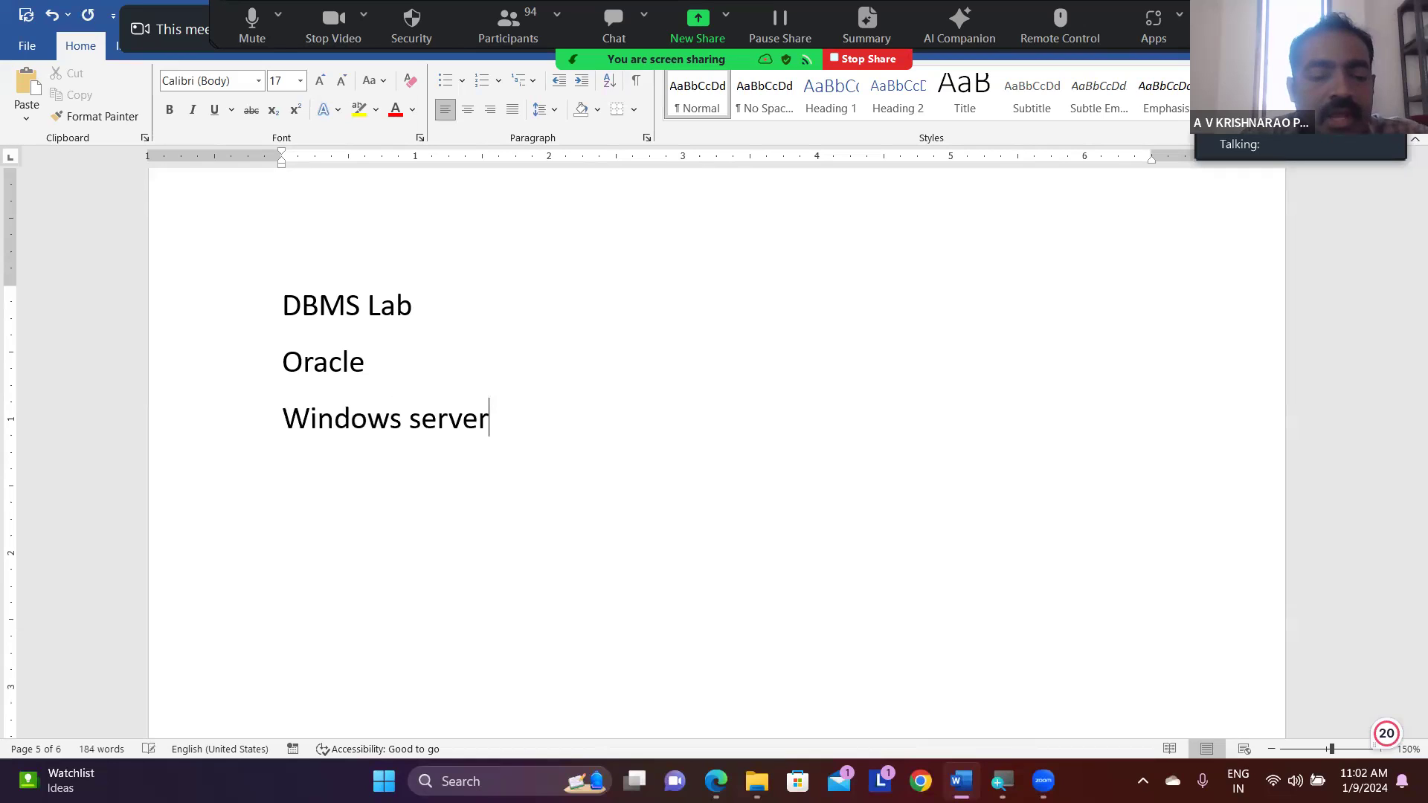
pyautogui.press('Tab')
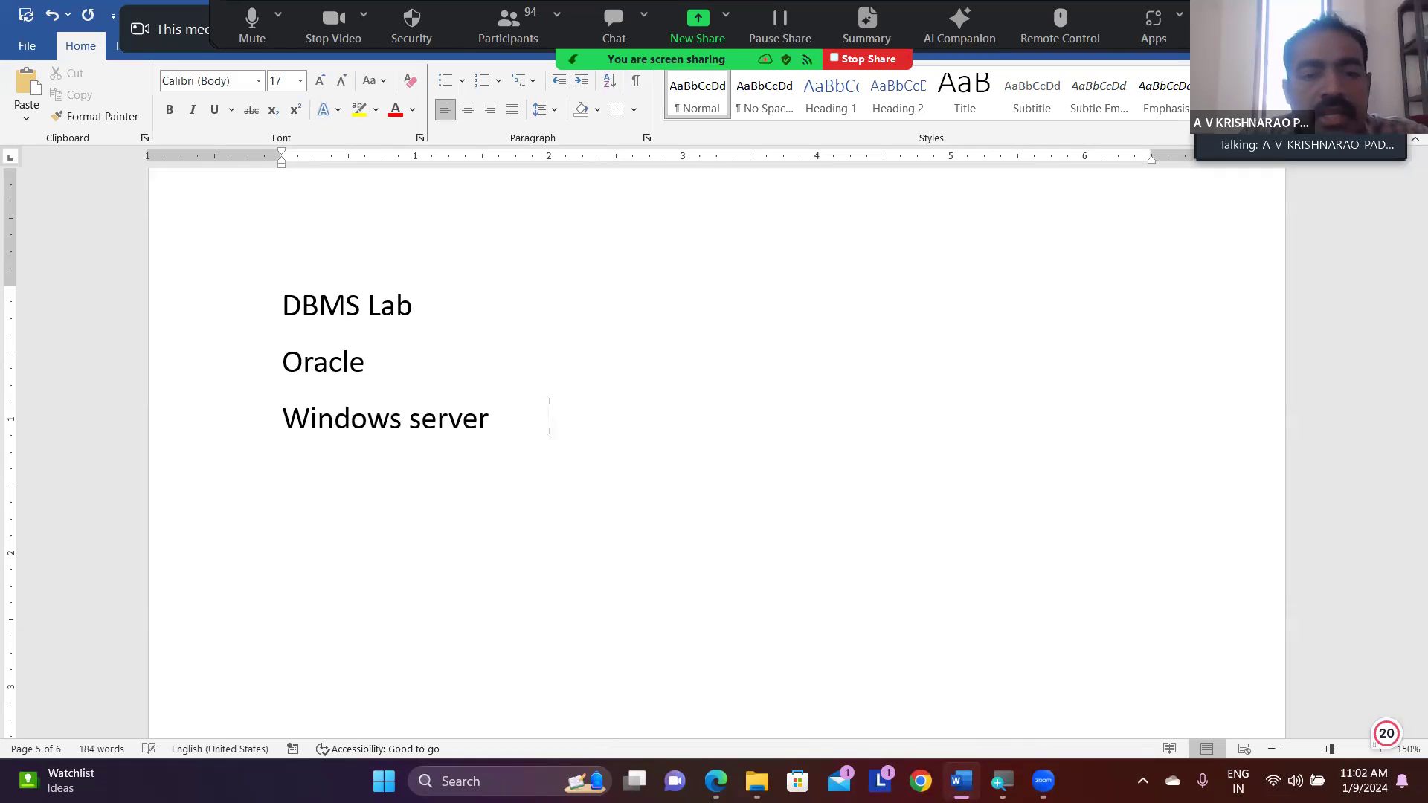
pyautogui.write('oracle server')
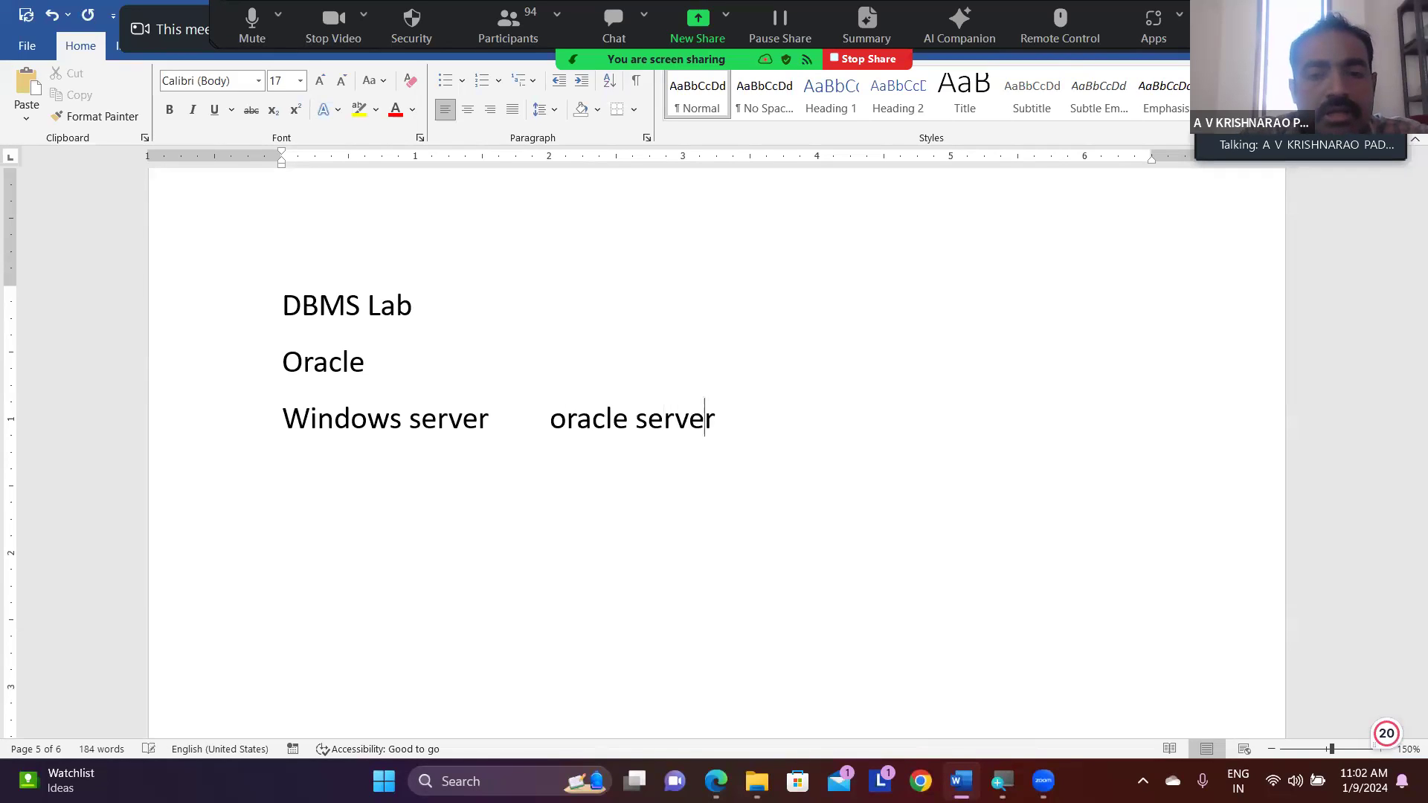
pyautogui.press('Tab')
pyautogui.write('d')
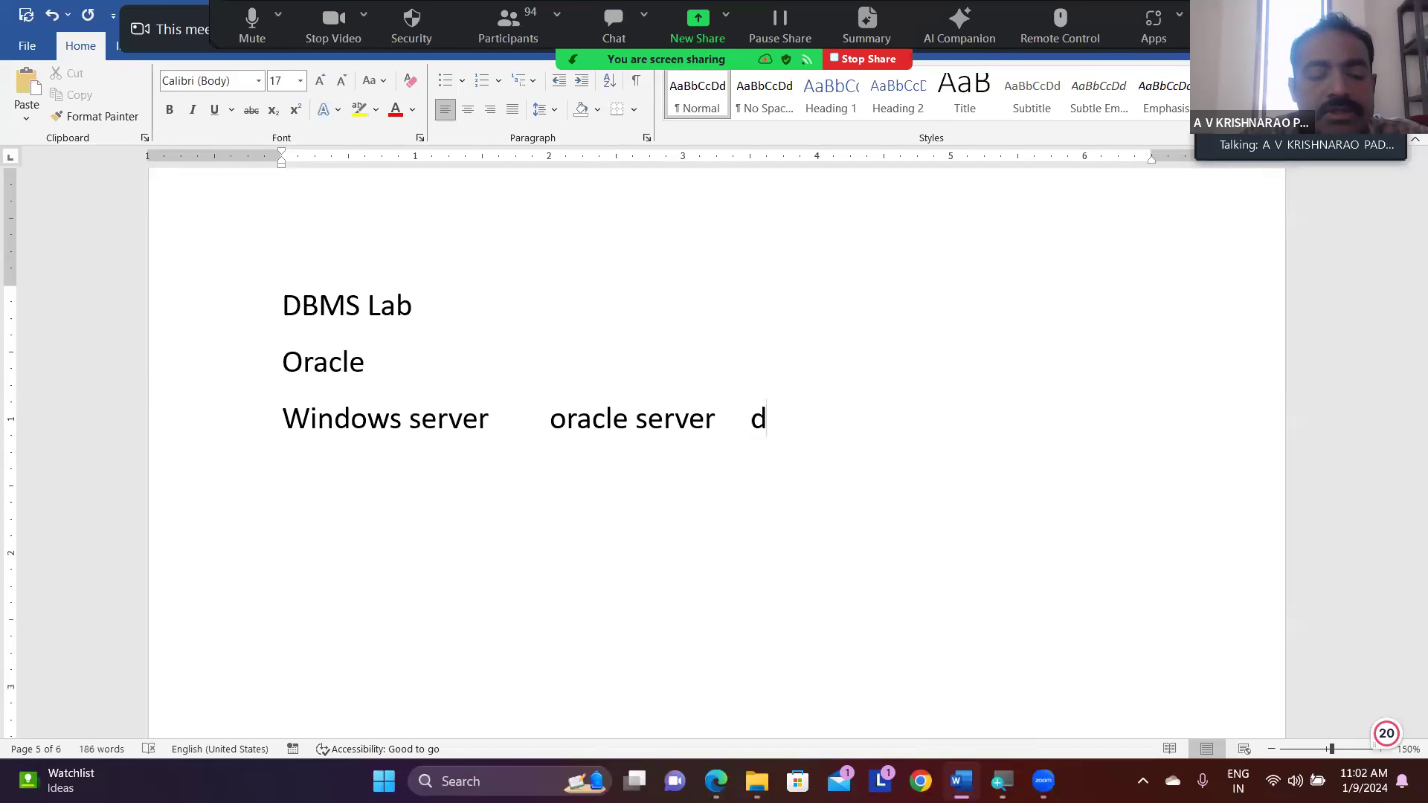
pyautogui.write('atabase')
pyautogui.press('Tab')
pyautogui.write('users')
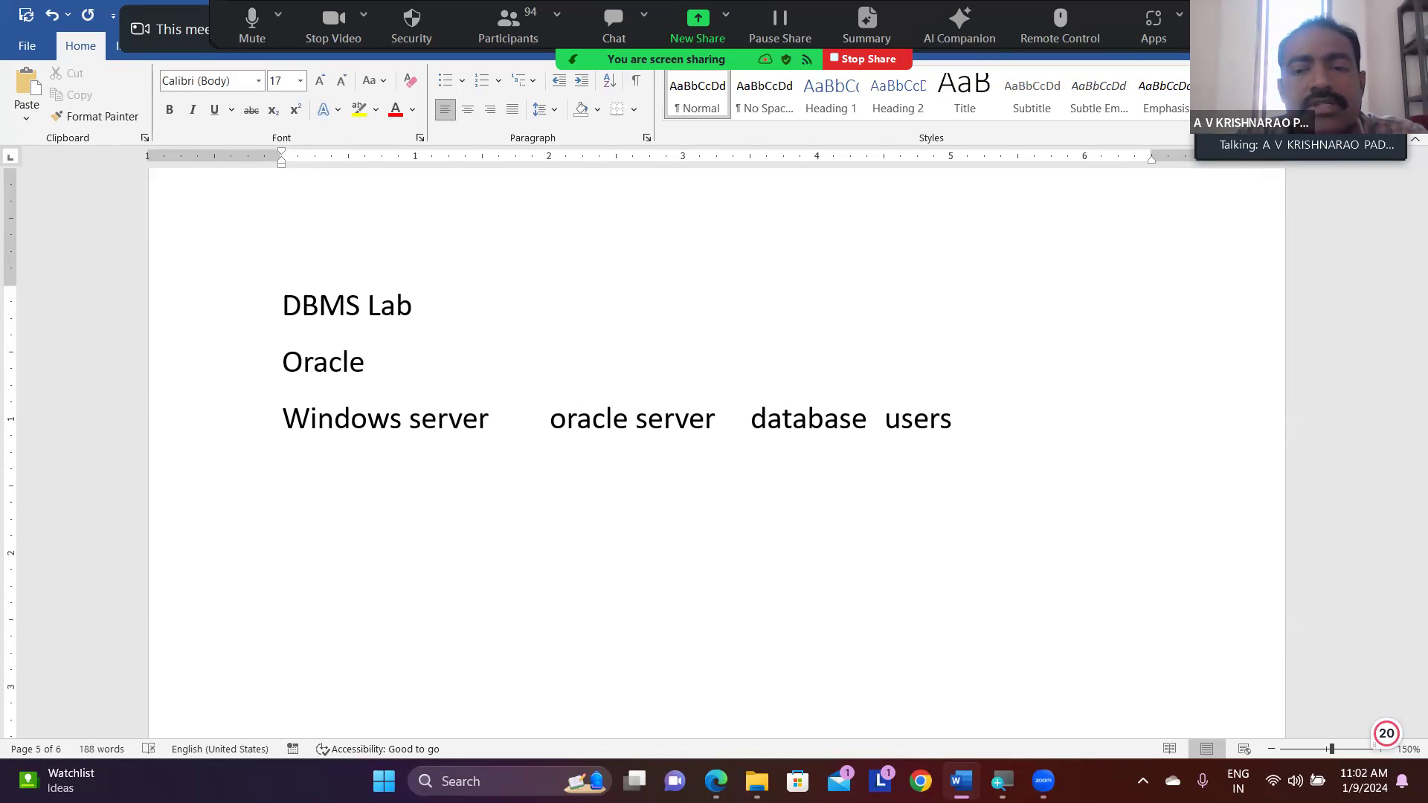
# - Leave a few blank lines below the server line, then write AWS with RDS on the line under it
pyautogui.press('Return')
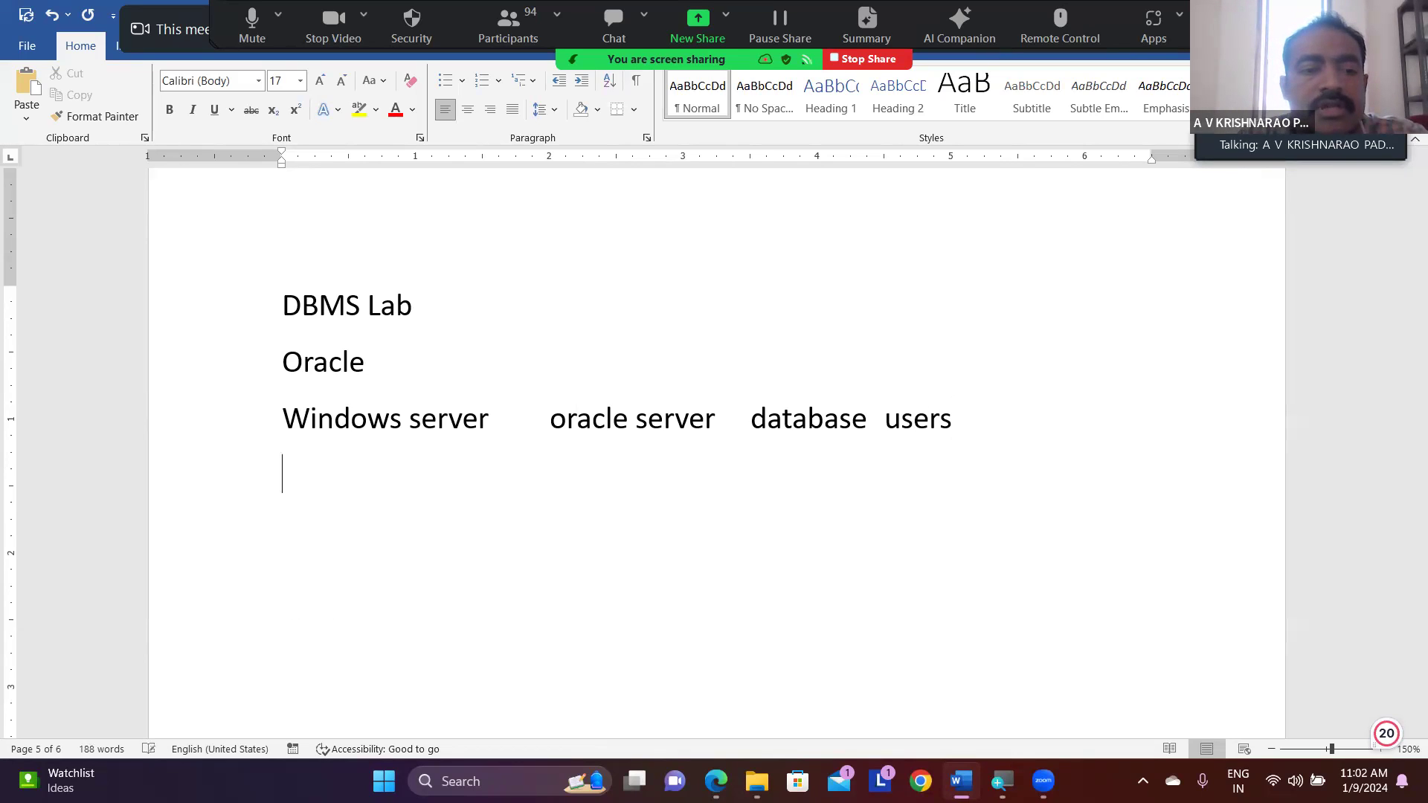
pyautogui.press('Return')
pyautogui.write('AWS')
pyautogui.press('Return')
pyautogui.scroll(-3, 703, 488)
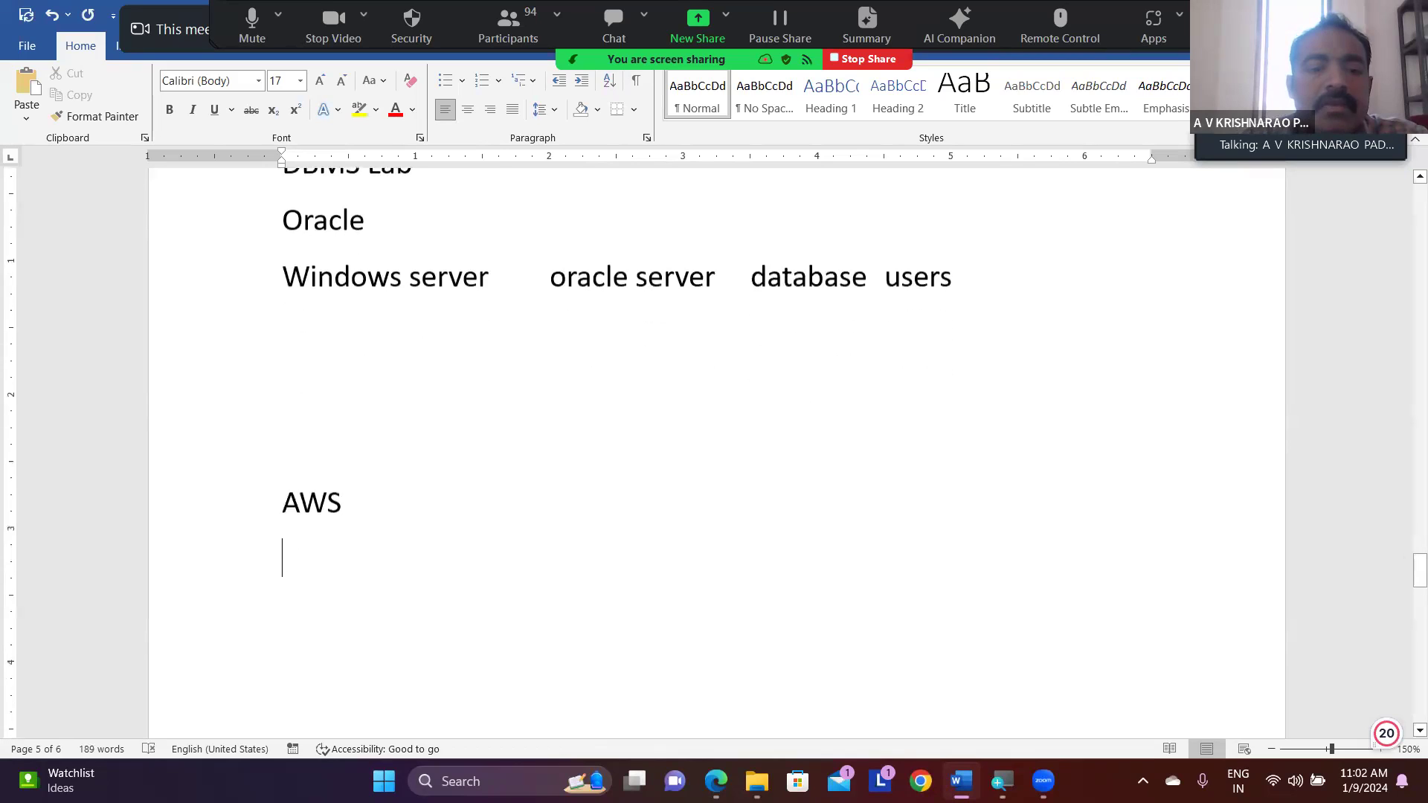
pyautogui.write('RDS')
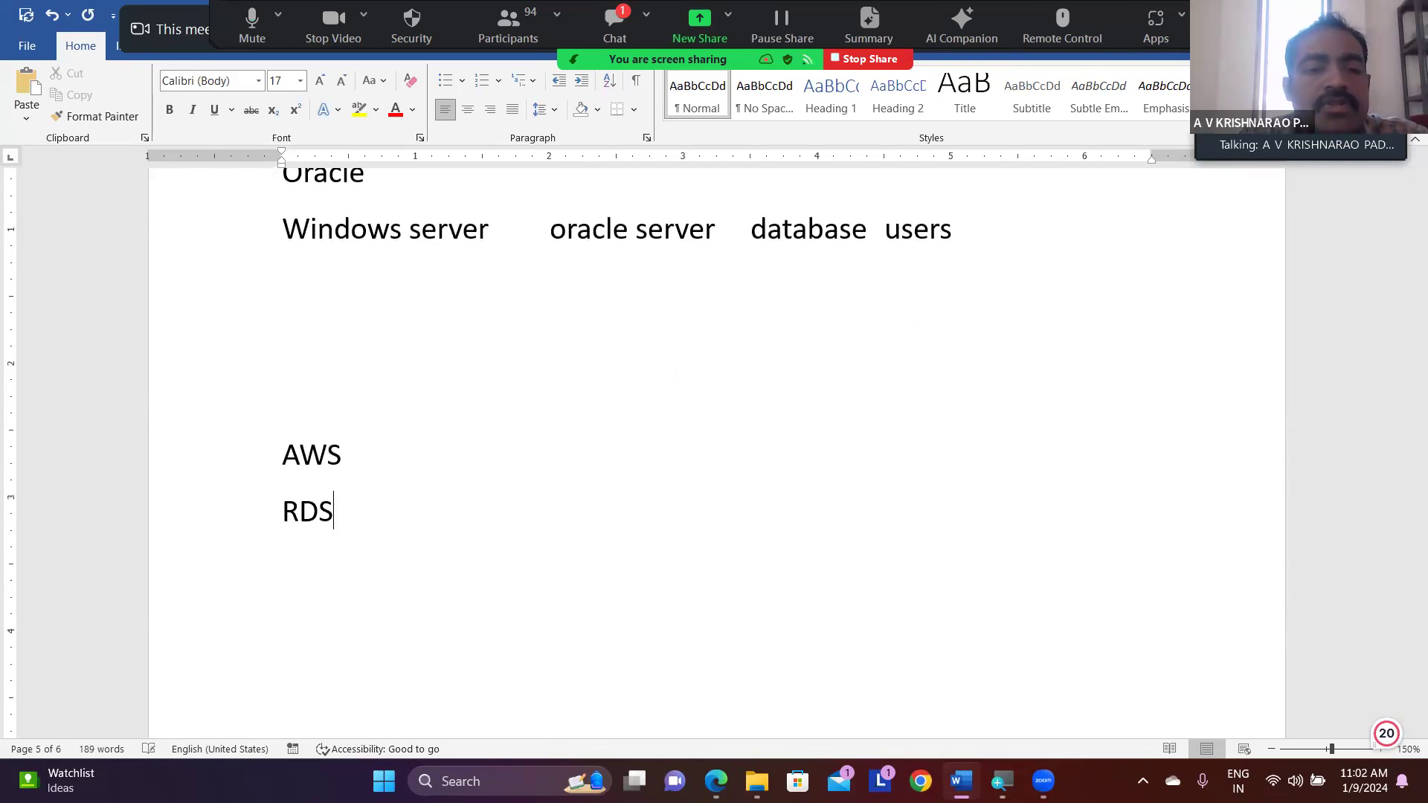